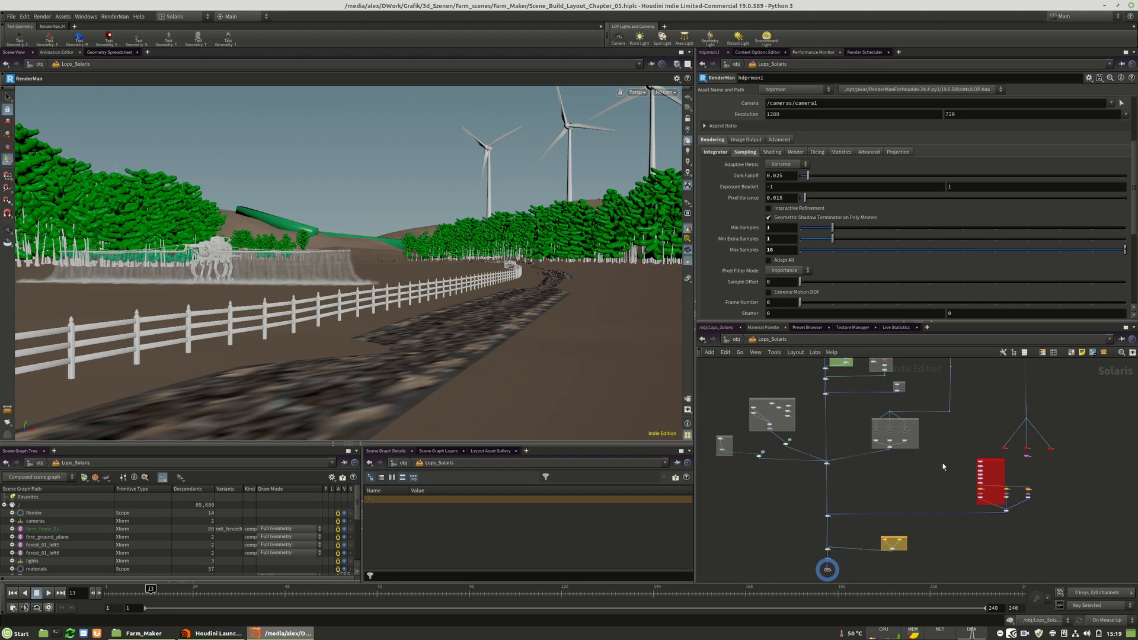
Look over the Solaris node network, from the upper layout groups to the red tree tool group and its draw helper nodes.
middle_click_drag(938, 484, 904, 472)
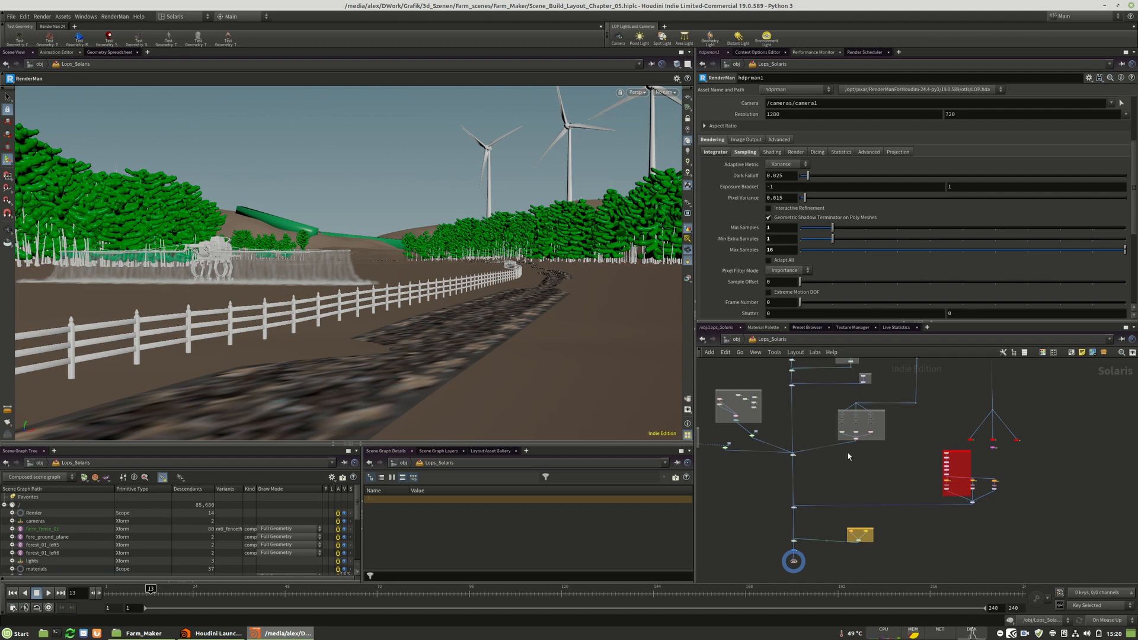
middle_click_drag(883, 435, 899, 508)
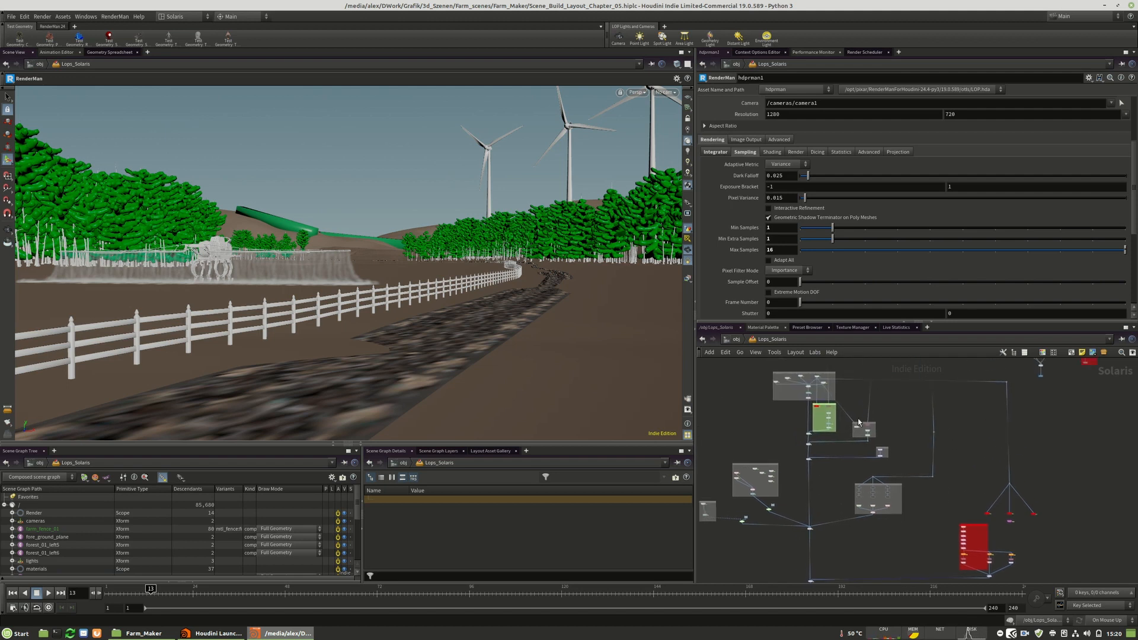
scroll(829, 418, "up", 4)
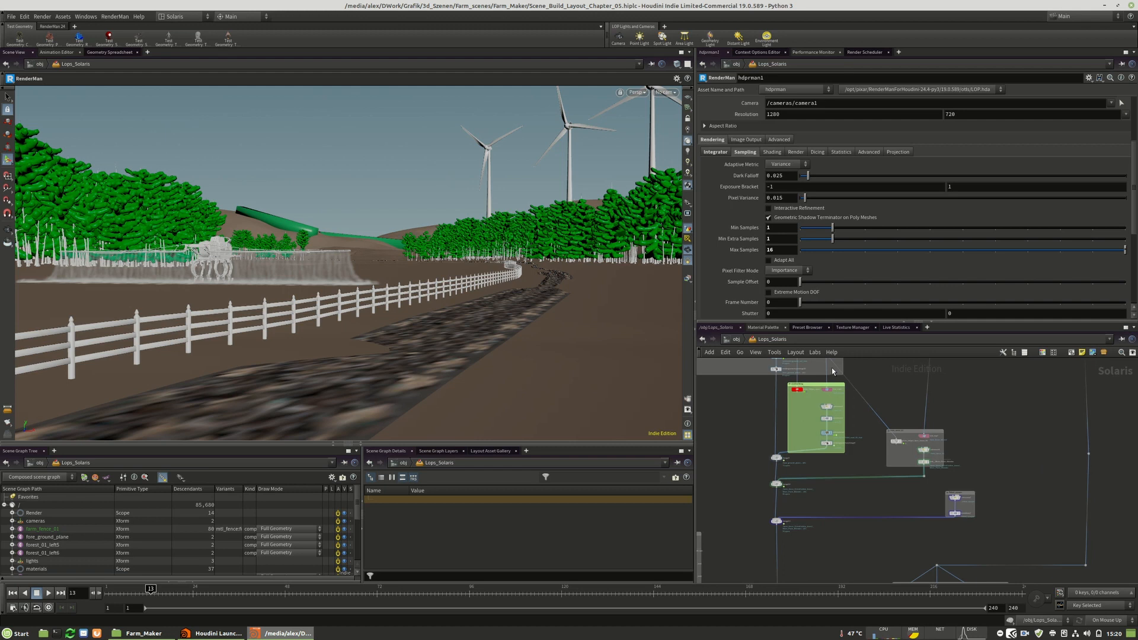
scroll(831, 367, "down", 3)
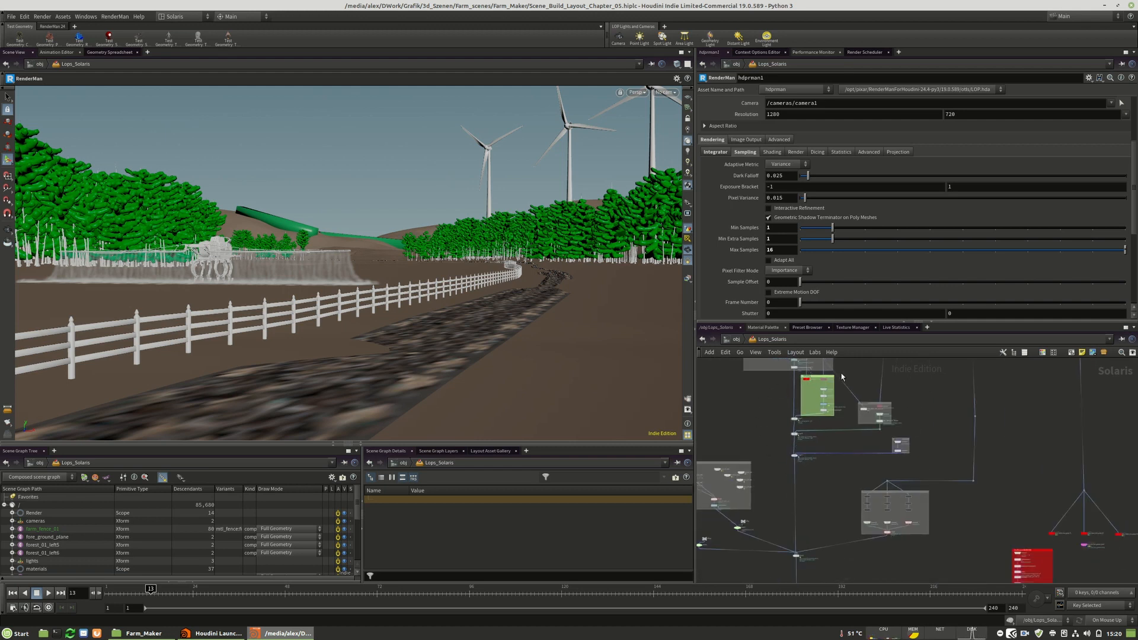
middle_click_drag(918, 407, 930, 467)
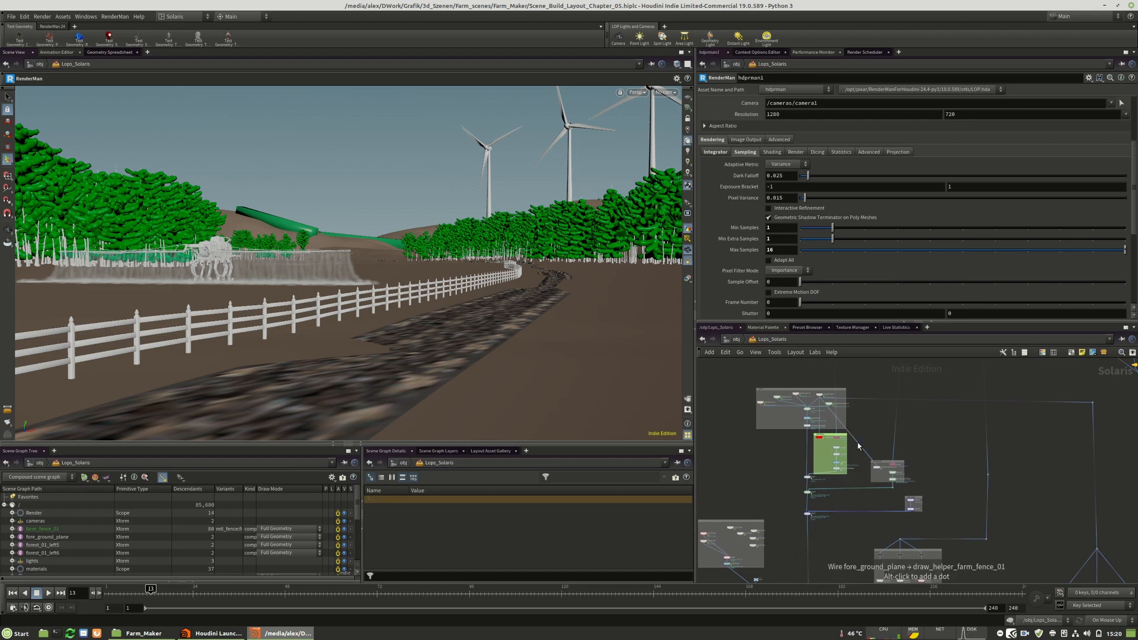
scroll(748, 400, "down", 5)
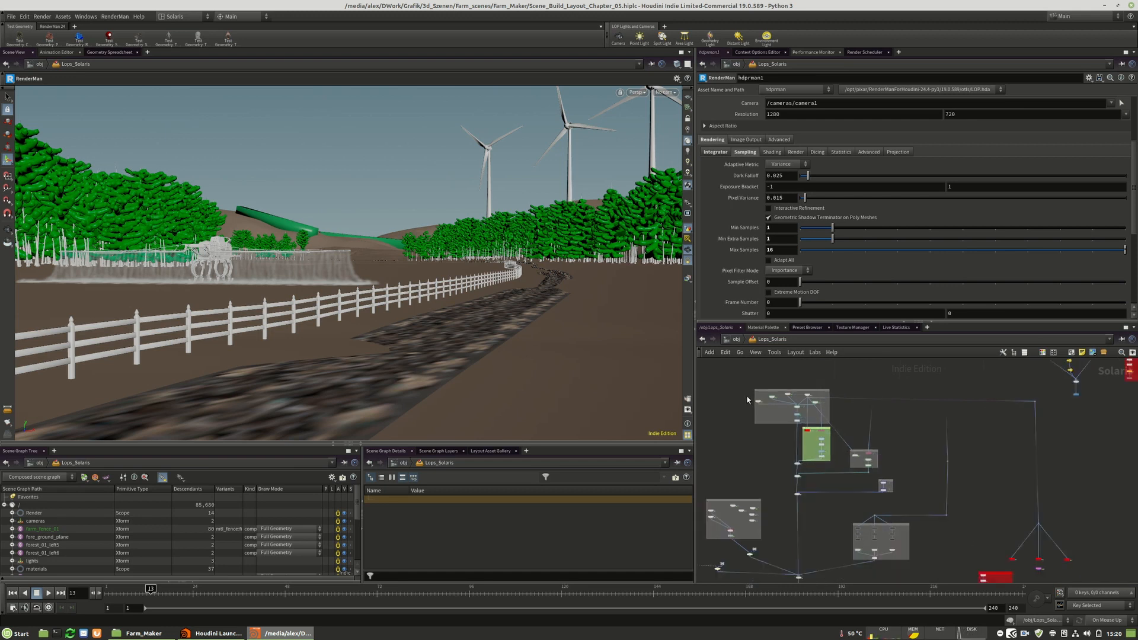
scroll(896, 551, "up", 6)
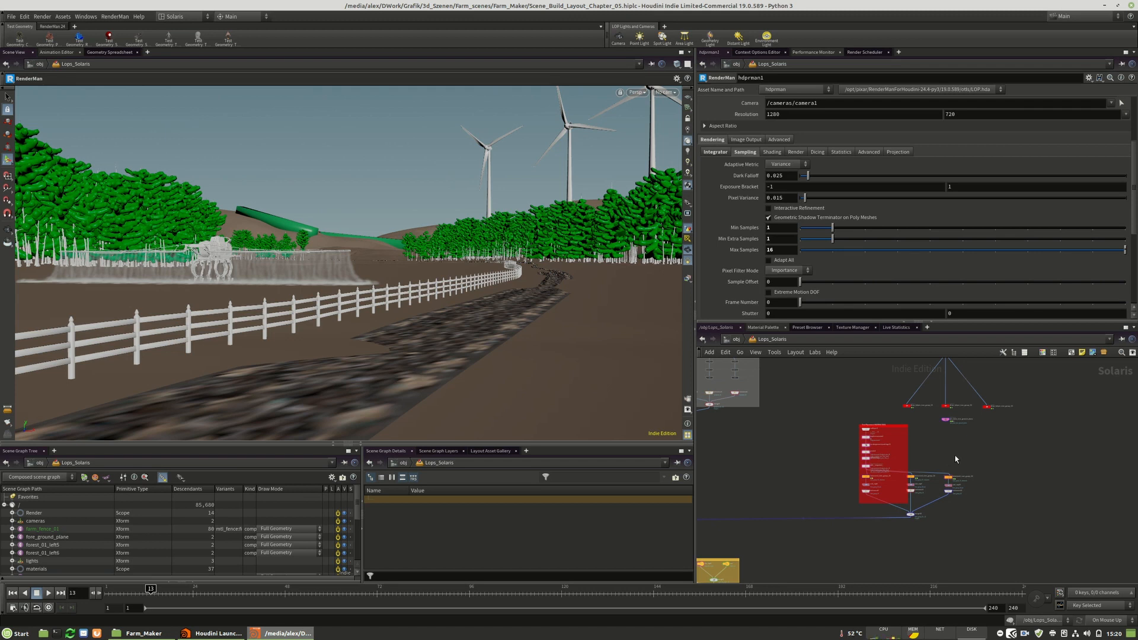
middle_click_drag(955, 459, 999, 461)
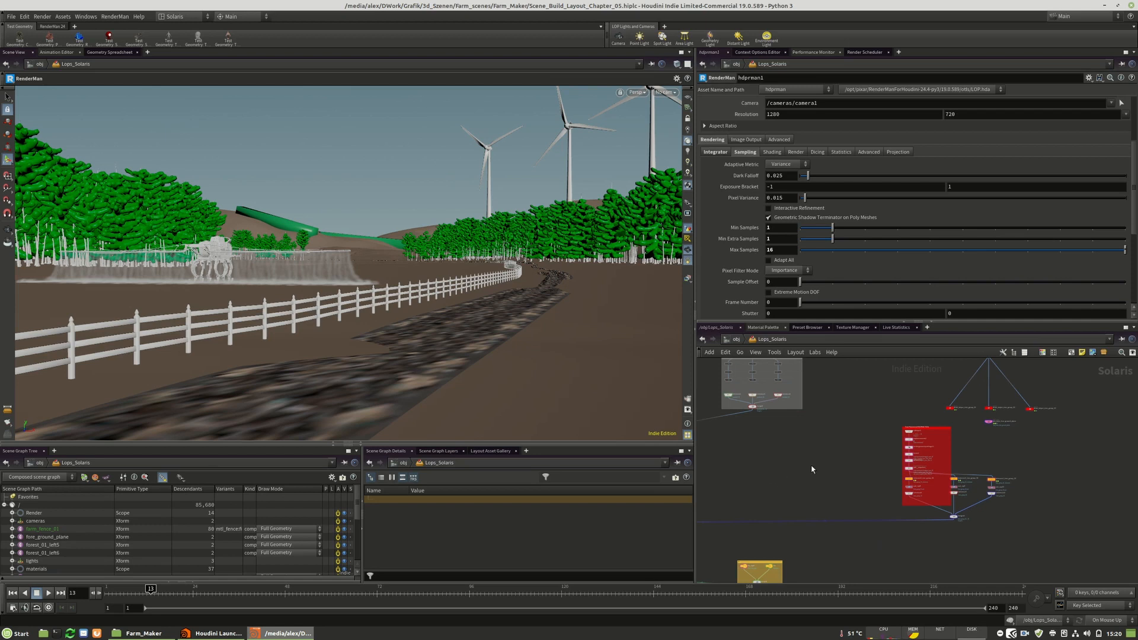
scroll(809, 471, "up", 2)
scroll(816, 478, "up", 2)
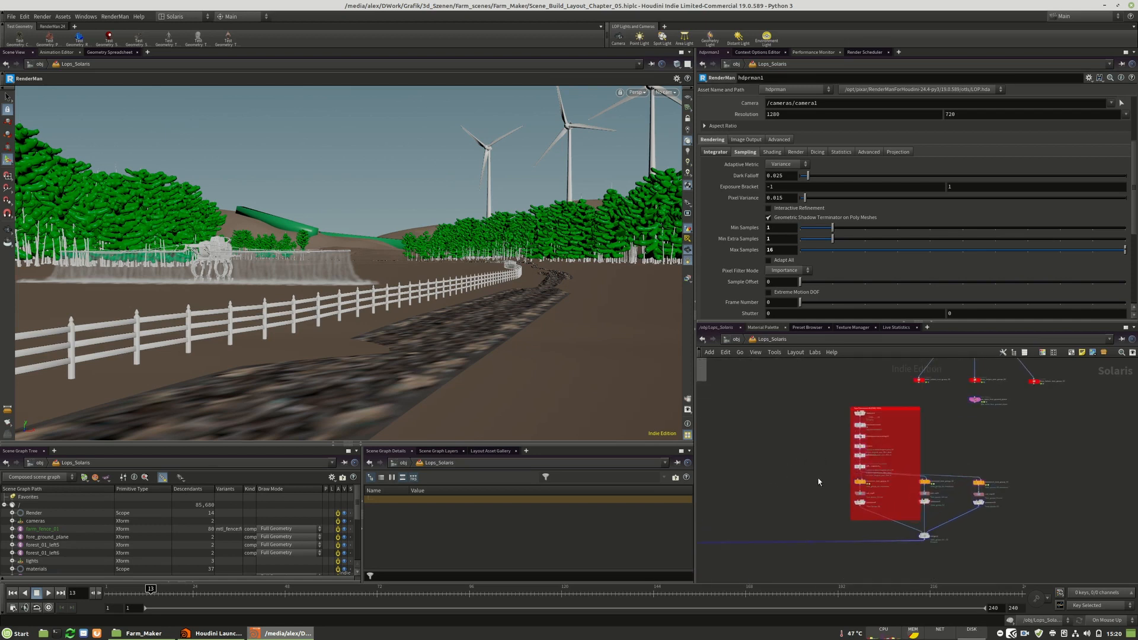
scroll(825, 470, "up", 1)
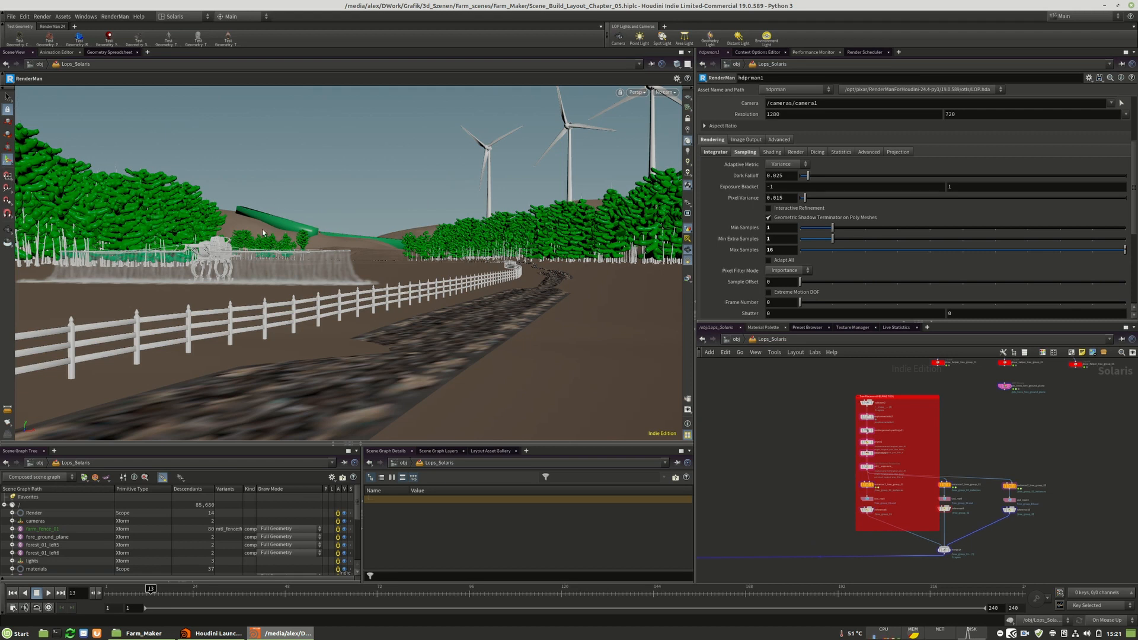
Examine the tree groups, the road and the field machine in the 3D scene from several elevated angles.
middle_click_drag(263, 229, 278, 232, "alt")
right_click_drag(278, 232, 284, 239)
left_click_drag(285, 239, 283, 127)
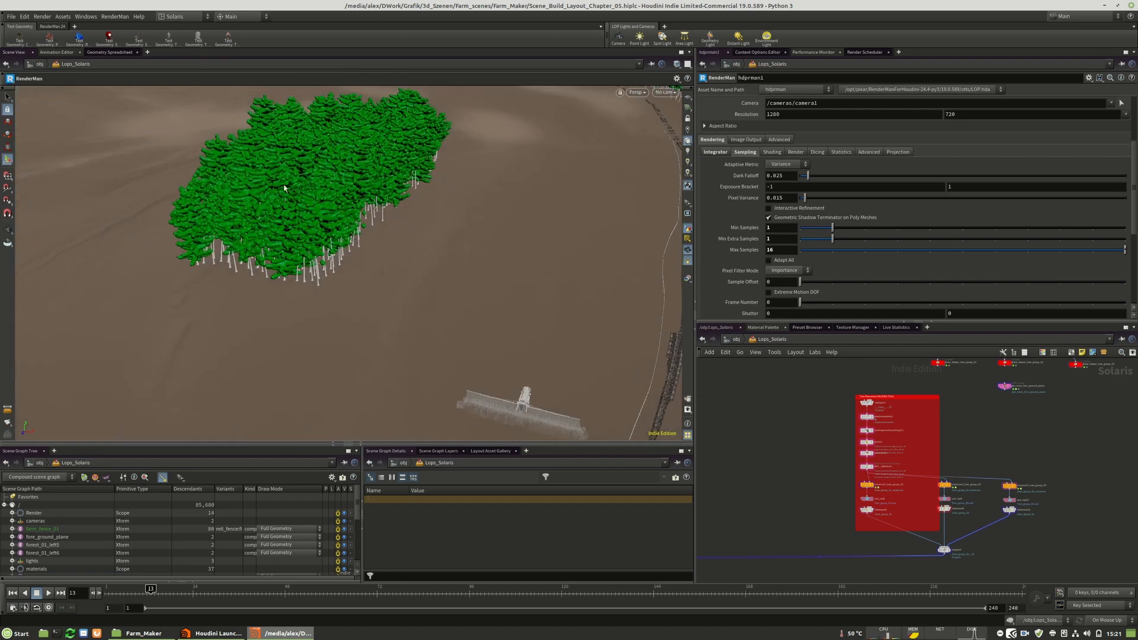
left_click_drag(379, 148, 594, 218, "alt")
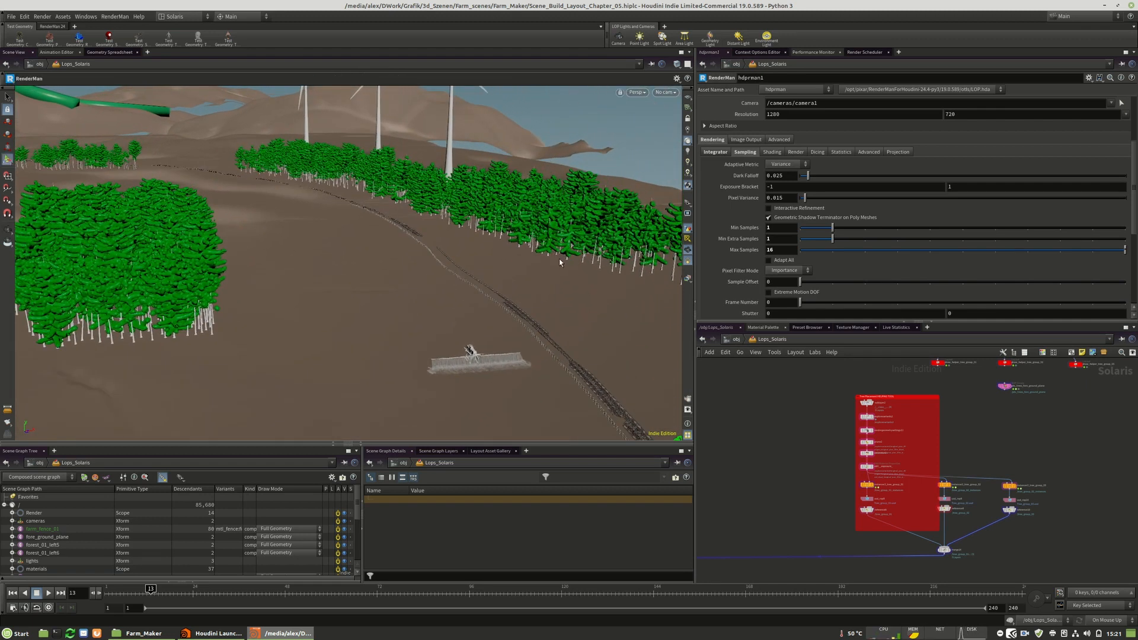
key("Escape")
left_click_drag(375, 240, 255, 231)
middle_click_drag(255, 231, 361, 231)
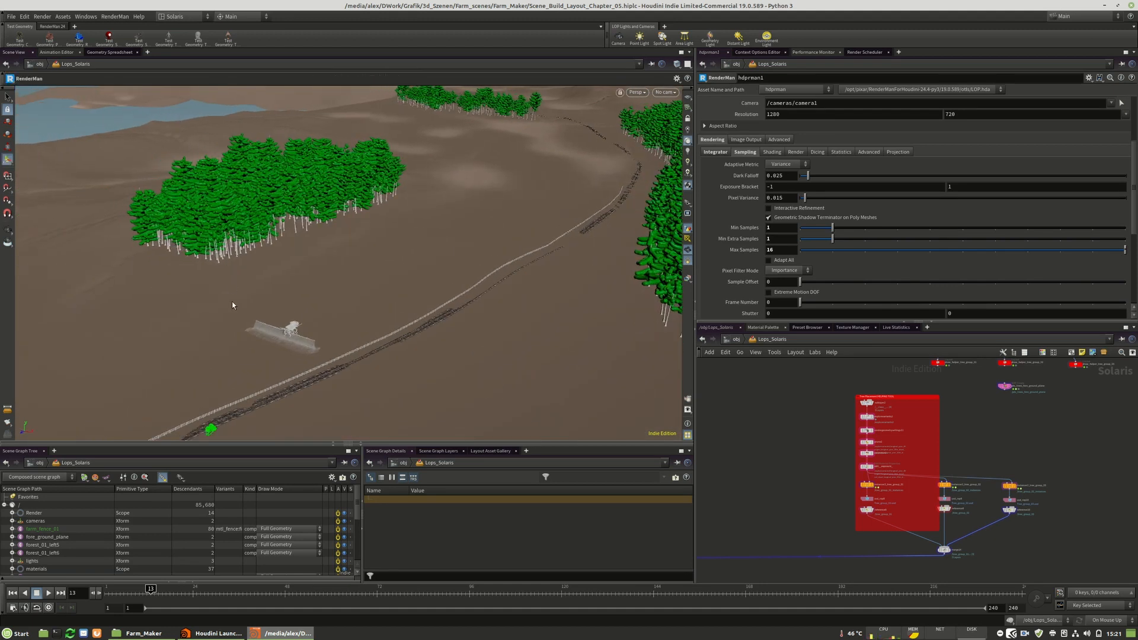
key("Escape")
left_click_drag(232, 305, 488, 154)
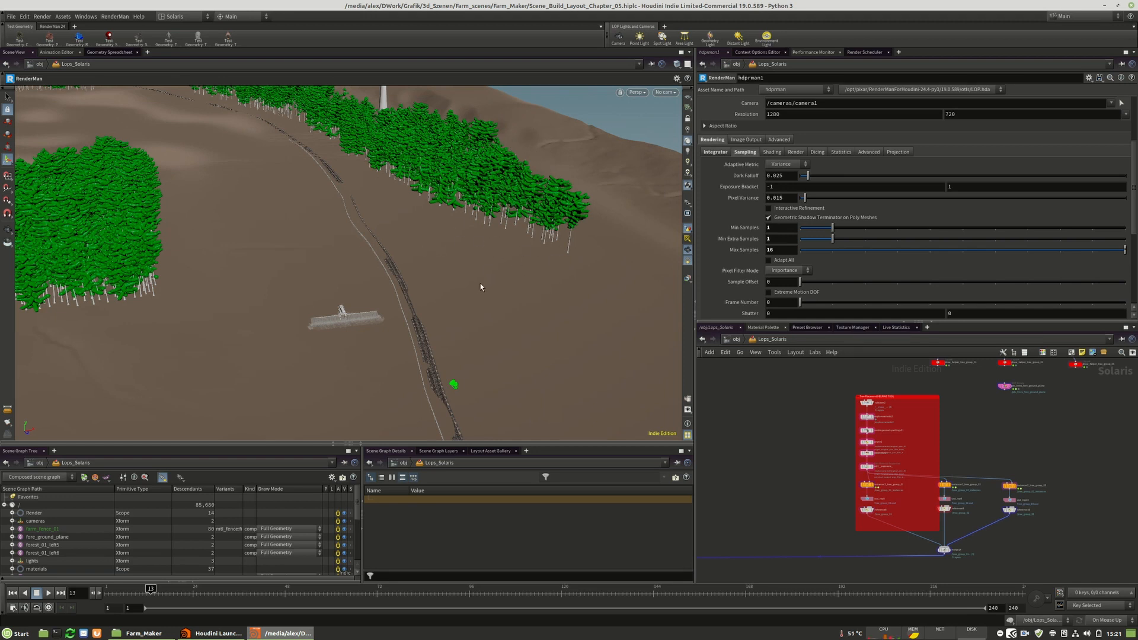
left_click_drag(416, 264, 256, 221)
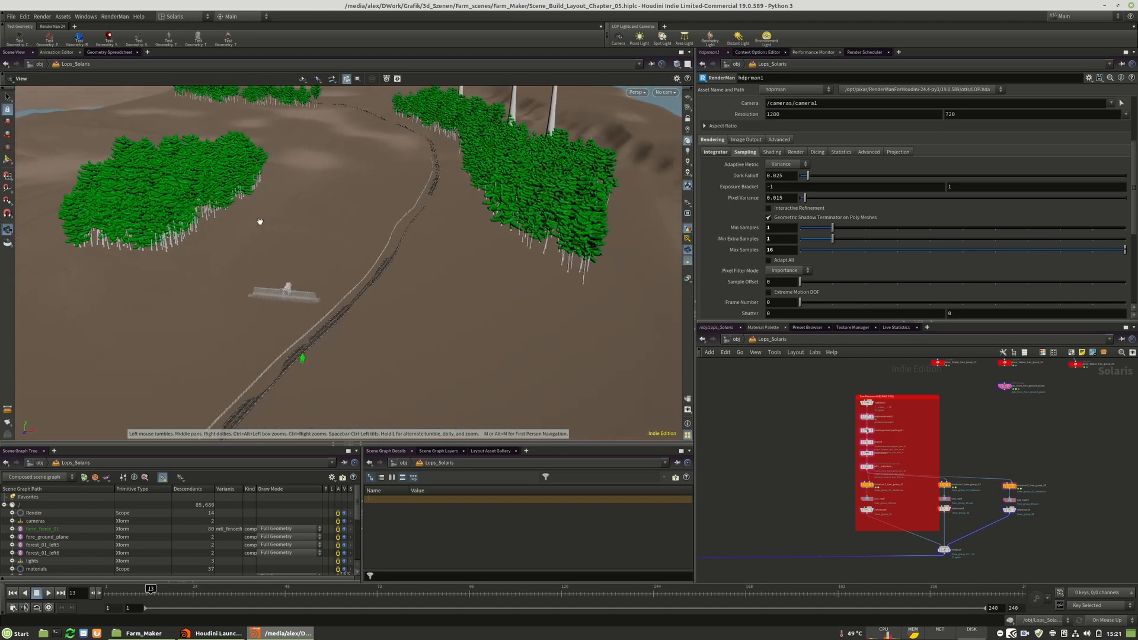
Move the frustrum_build SOP Create node from the sticky note about the camera box to beside pts_trees_fore_ground_plane.
middle_click_drag(952, 455, 914, 517)
scroll(896, 524, "down", 8)
scroll(951, 413, "up", 4)
scroll(990, 458, "up", 10)
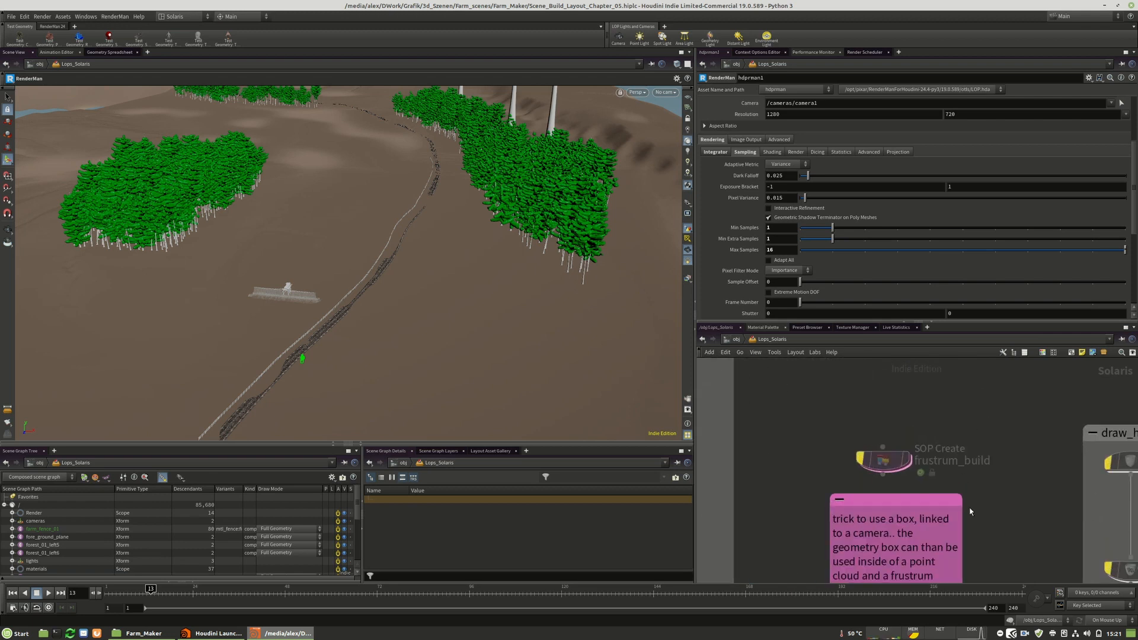
left_click(904, 460)
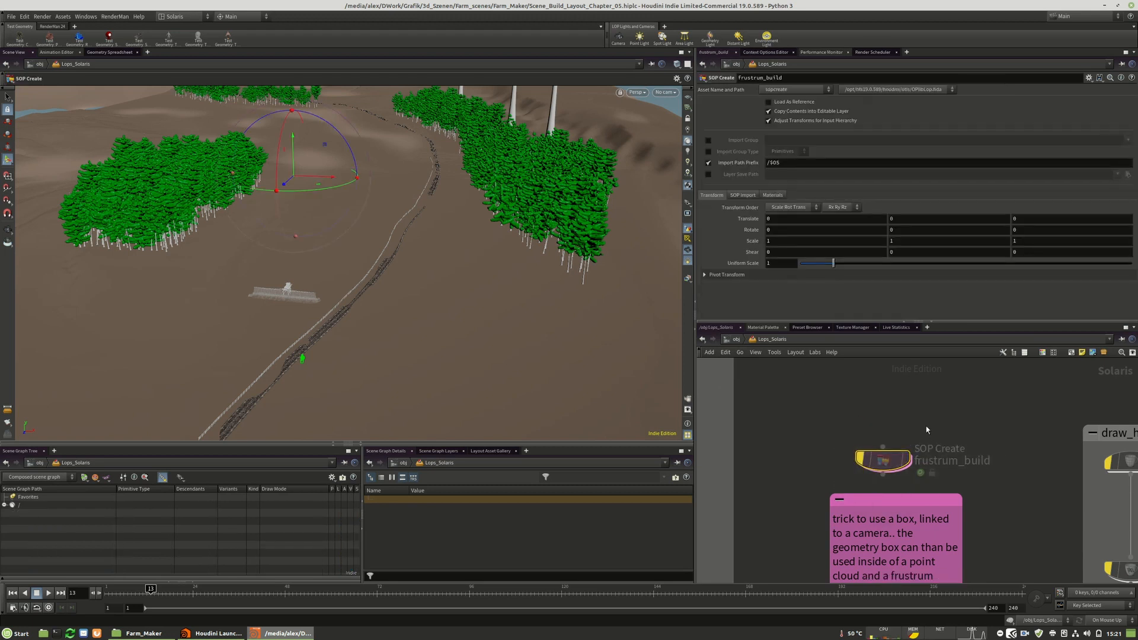
key("ctrl+x")
scroll(978, 381, "down", 10)
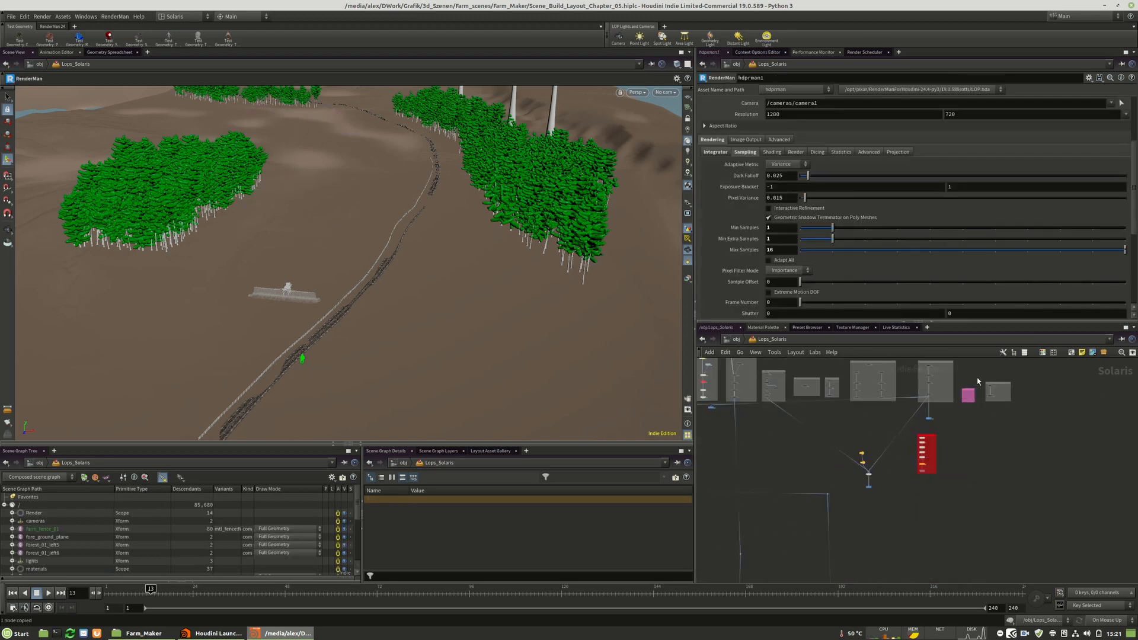
scroll(977, 381, "down", 5)
scroll(931, 458, "up", 8)
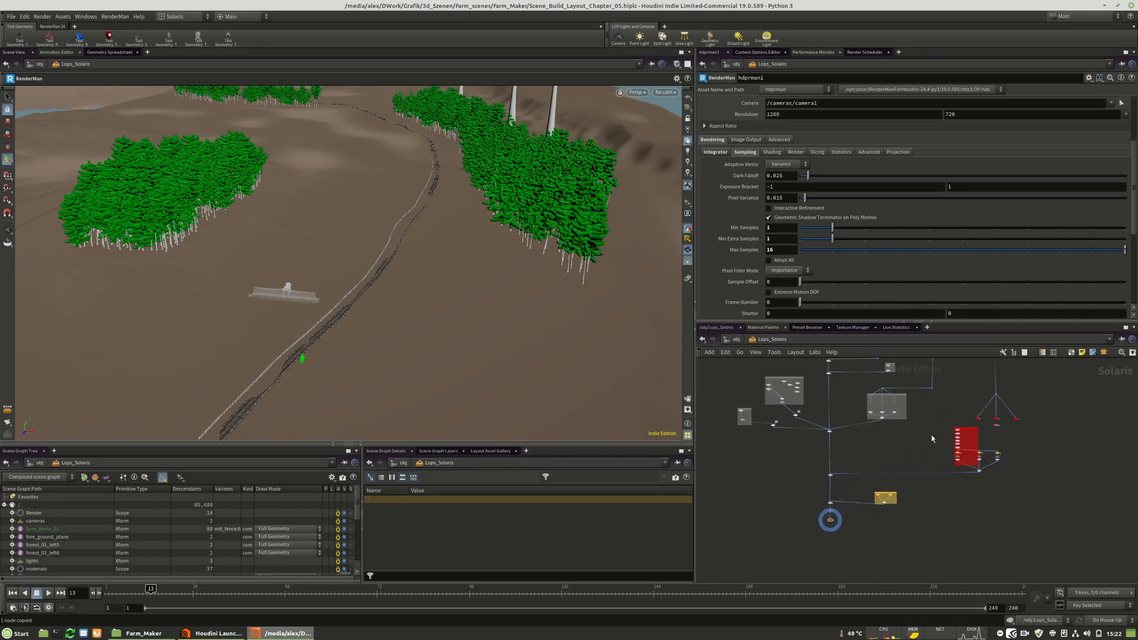
scroll(901, 463, "up", 4)
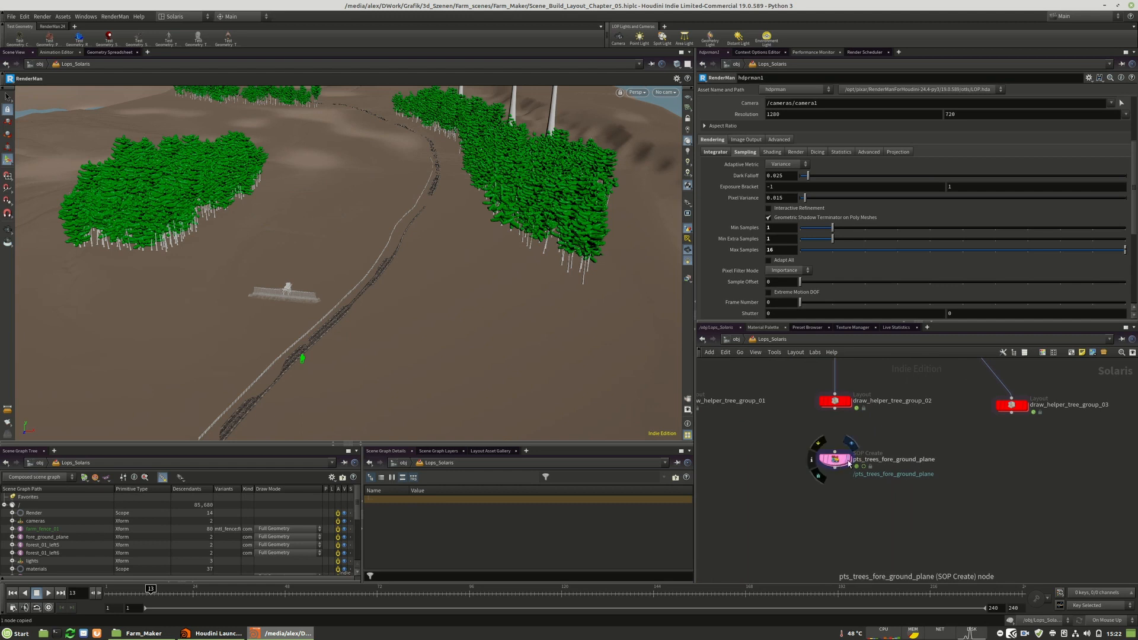
key("ctrl+v")
left_click(974, 463)
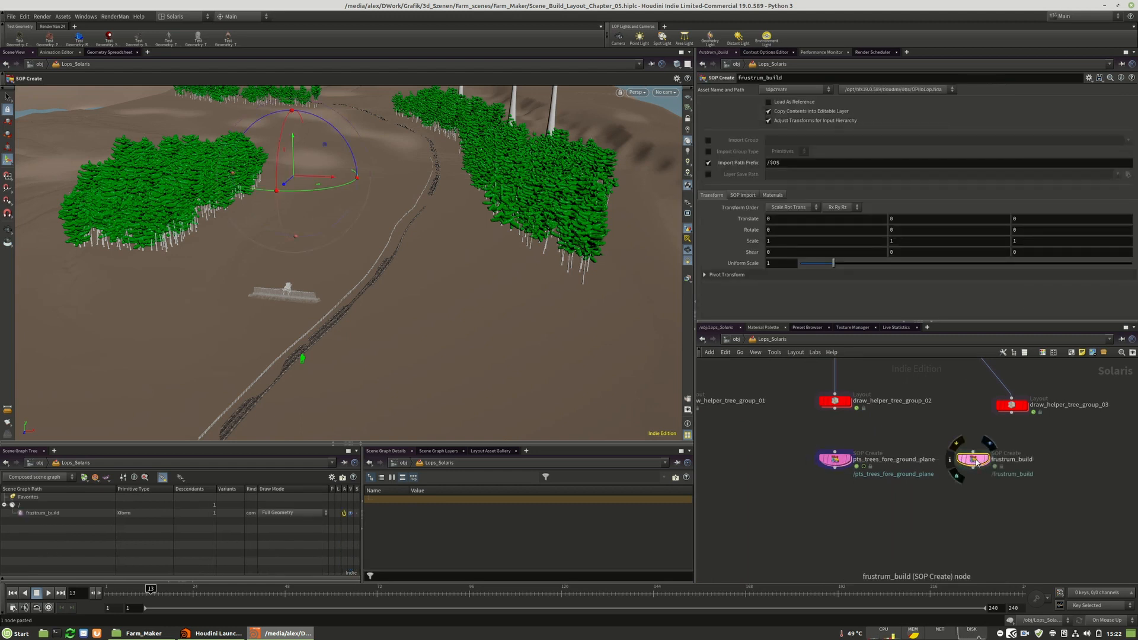
Add a Box inside the frustrum_build SOP Create node and return to the Solaris network level.
double_click(976, 459)
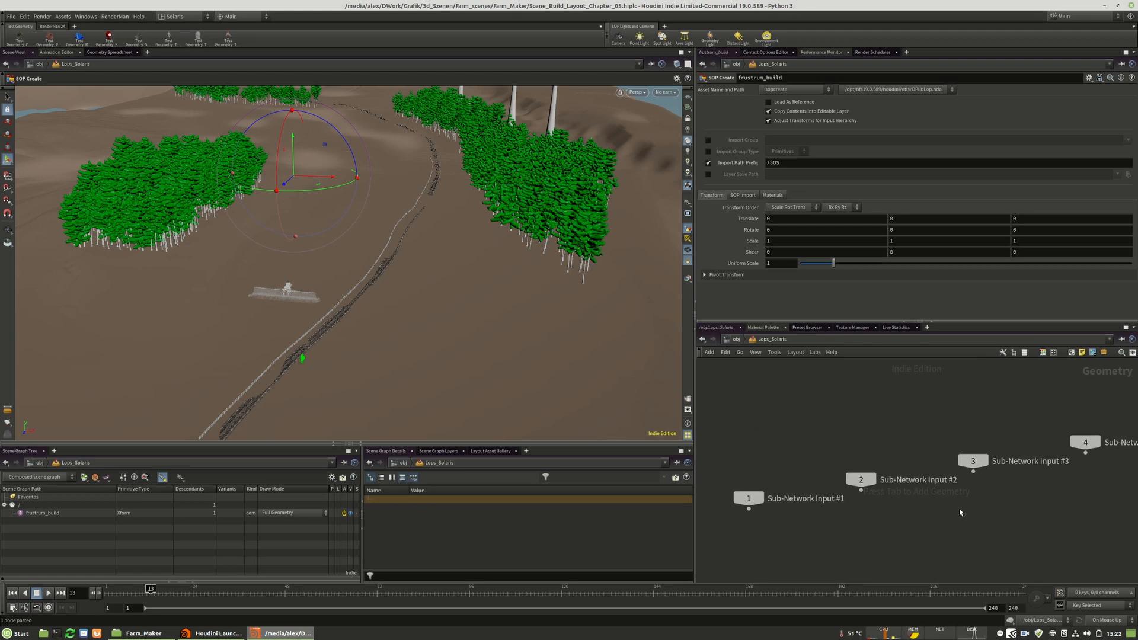
key("Tab")
type("bo")
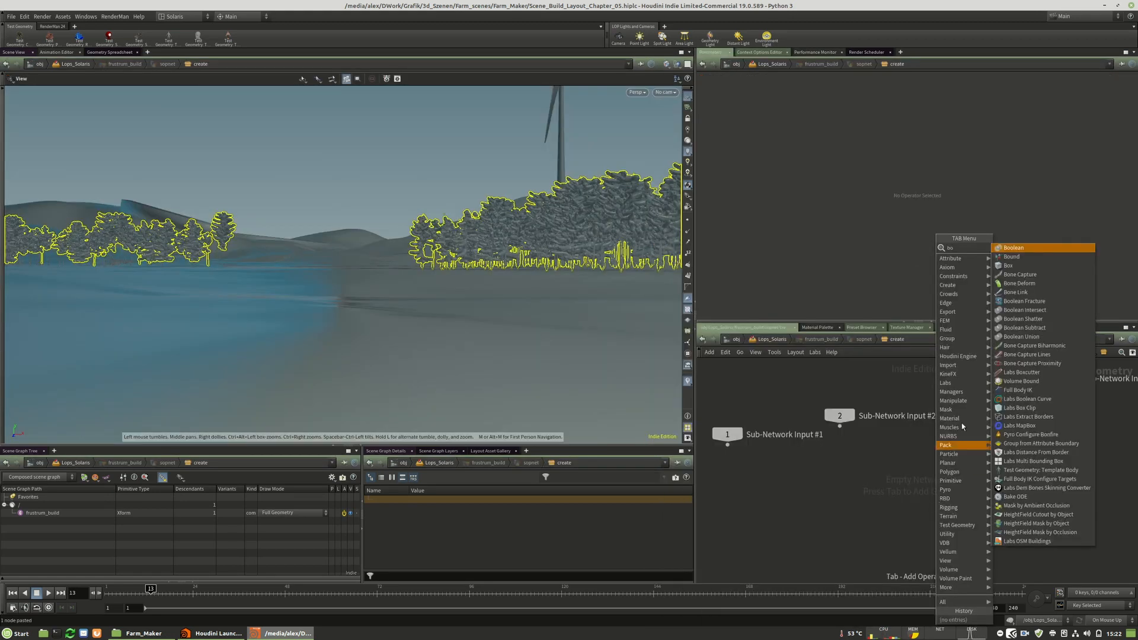
left_click(1015, 266)
left_click(936, 515)
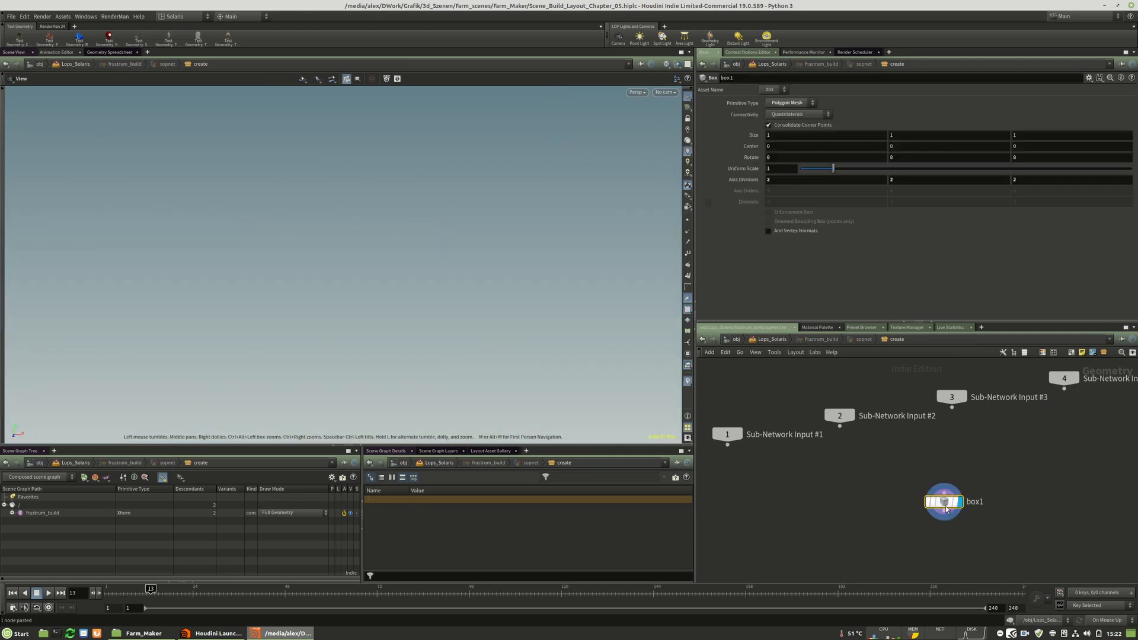
key("u")
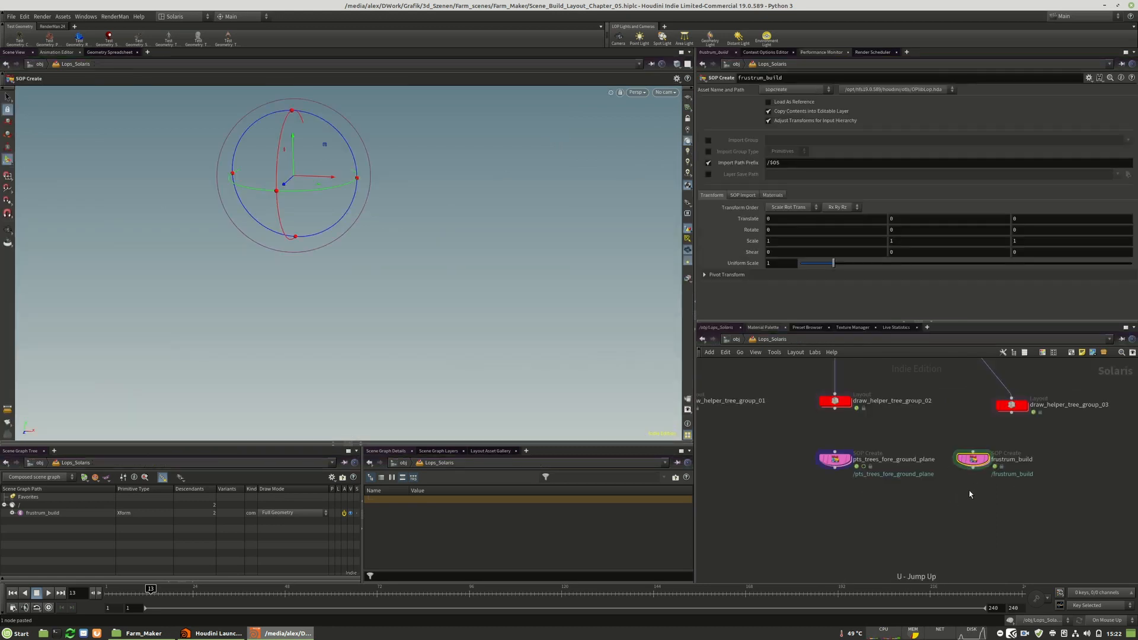
Link the Translate values of frustrum_build to those of camera2_layout as relative references.
scroll(1082, 410, "down", 6)
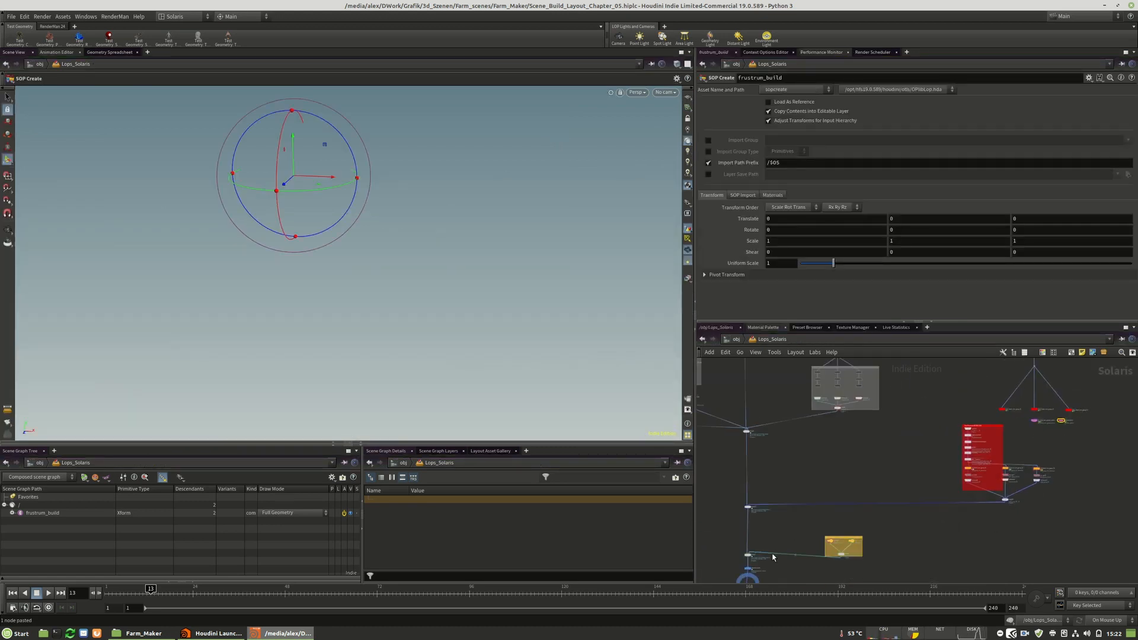
middle_click_drag(810, 450, 841, 361)
scroll(797, 483, "down", 1)
scroll(797, 486, "up", 4)
left_click(761, 462)
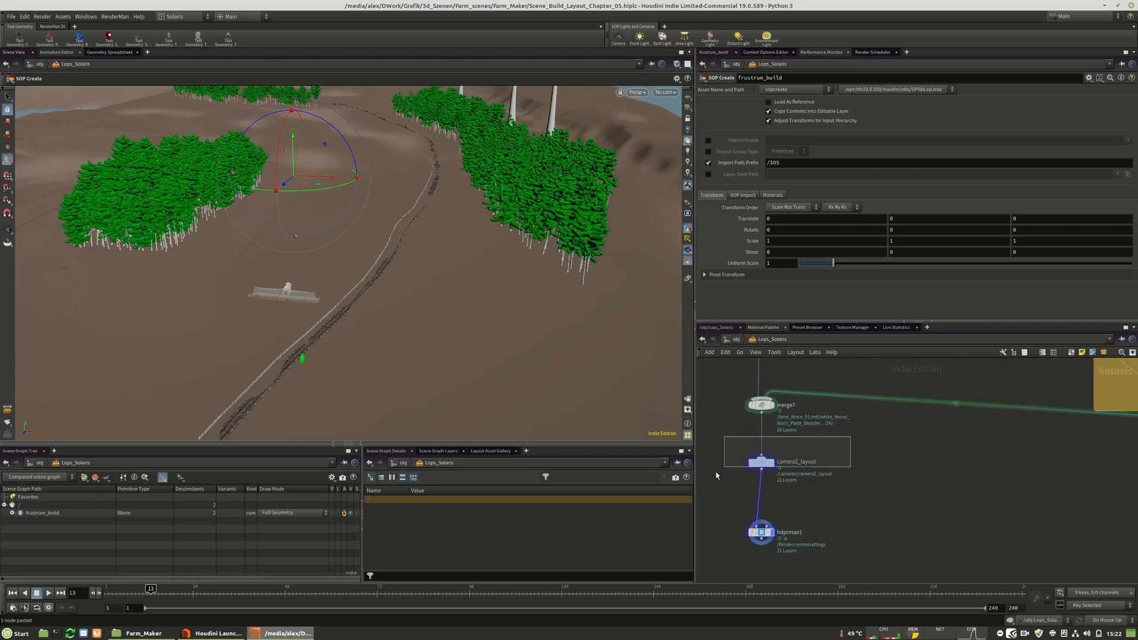
right_click(734, 175)
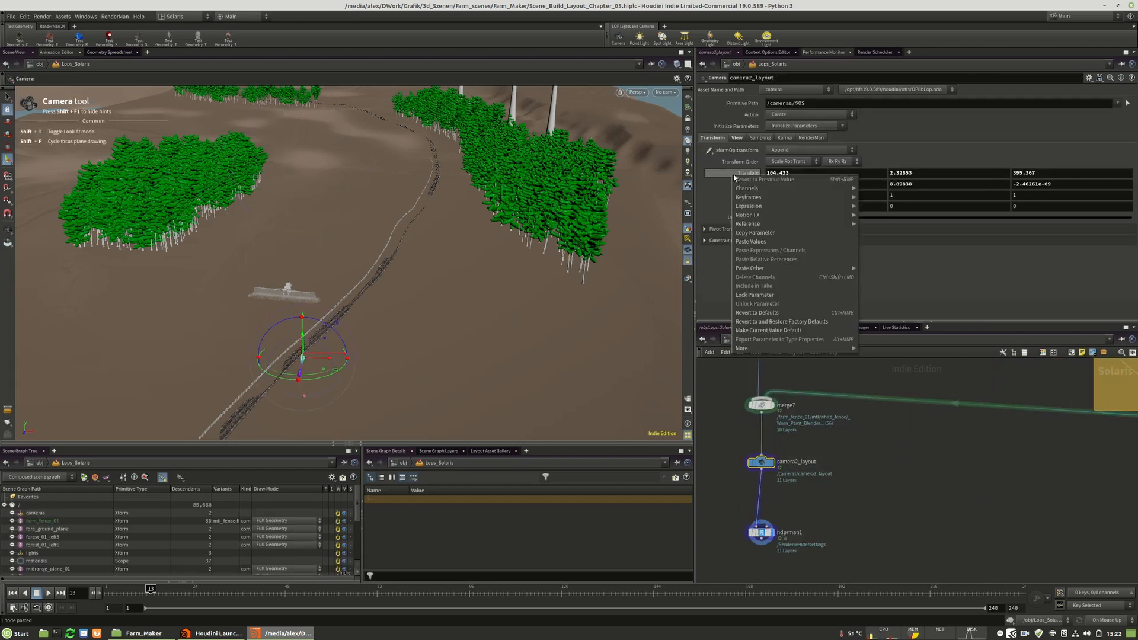
left_click(771, 233)
scroll(740, 497, "down", 5)
scroll(740, 498, "down", 3)
scroll(915, 410, "up", 10)
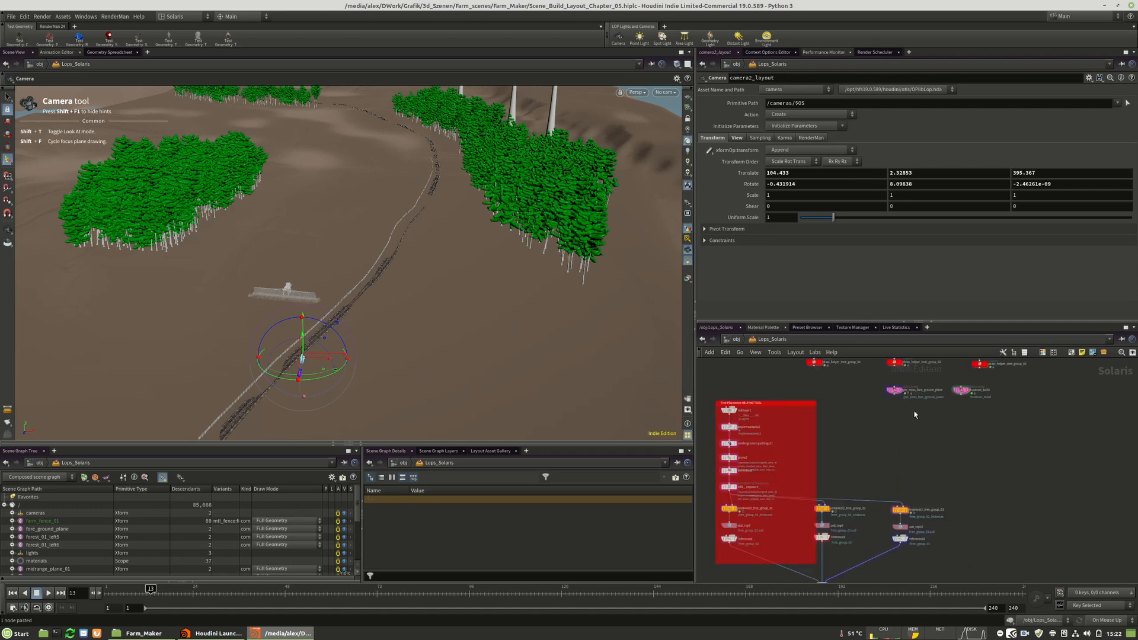
middle_click_drag(1021, 408, 913, 473)
left_click(893, 445)
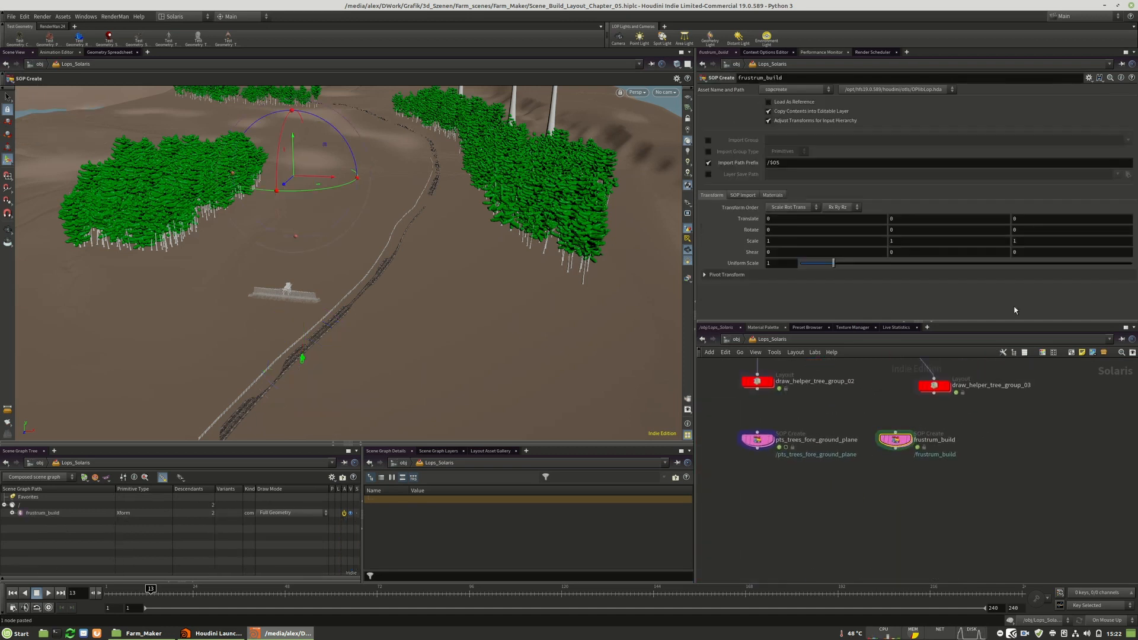
right_click(746, 219)
left_click(792, 304)
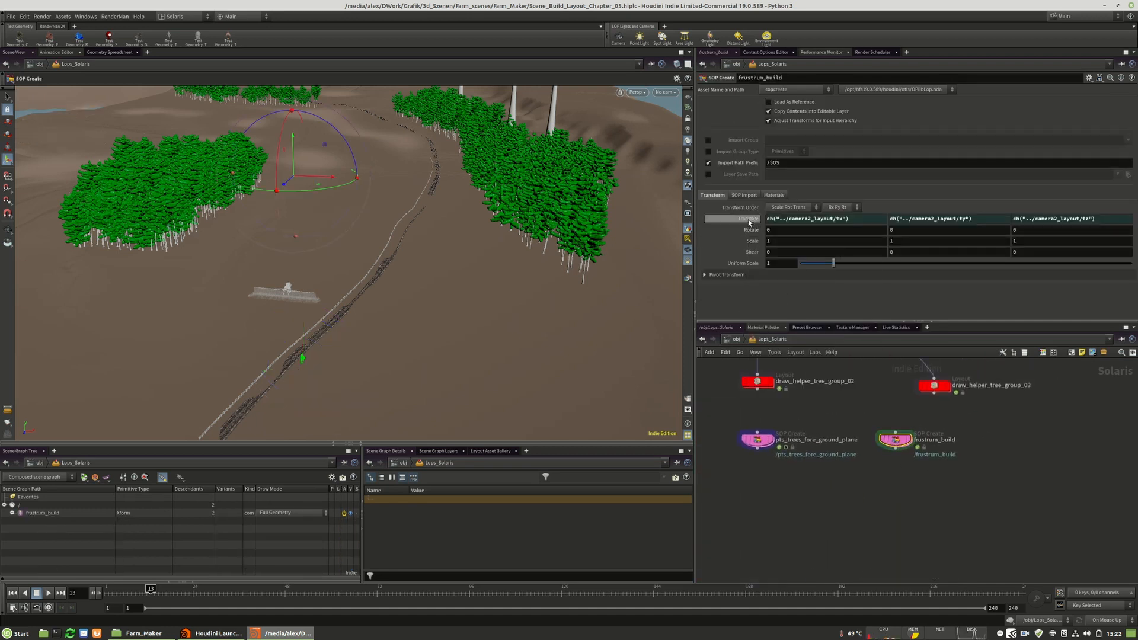
Link the Rotate values of frustrum_build to those of camera2_layout as relative references.
scroll(1077, 386, "down", 12)
scroll(882, 481, "up", 11)
left_click(794, 467)
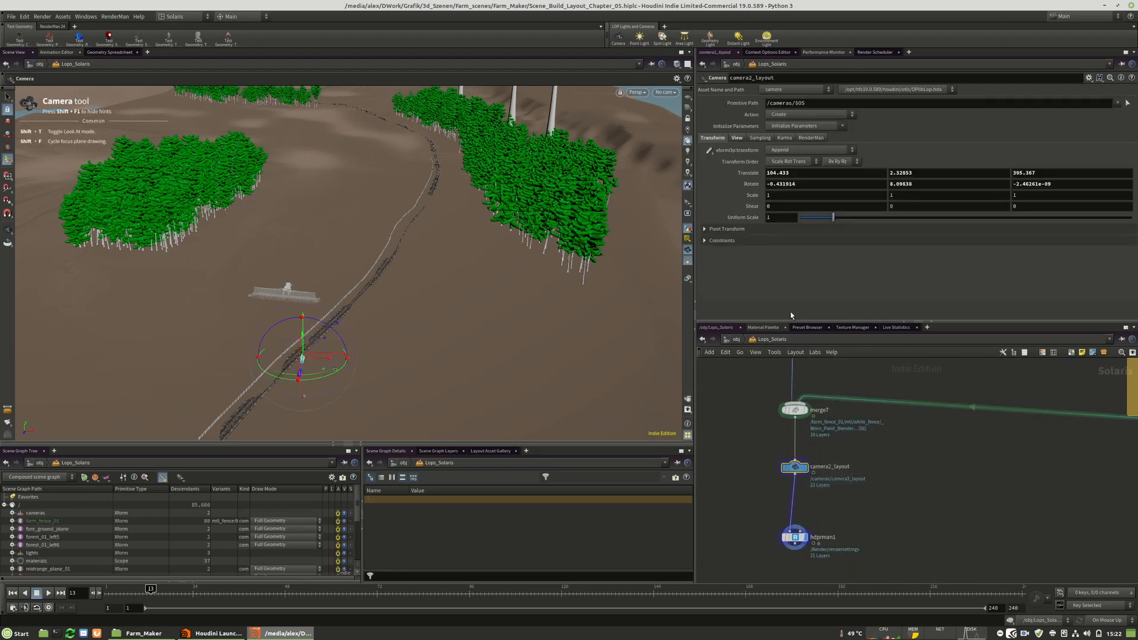
right_click(748, 184)
left_click(782, 254)
scroll(966, 401, "down", 5)
scroll(966, 401, "up", 6)
scroll(965, 401, "up", 5)
left_click(898, 403)
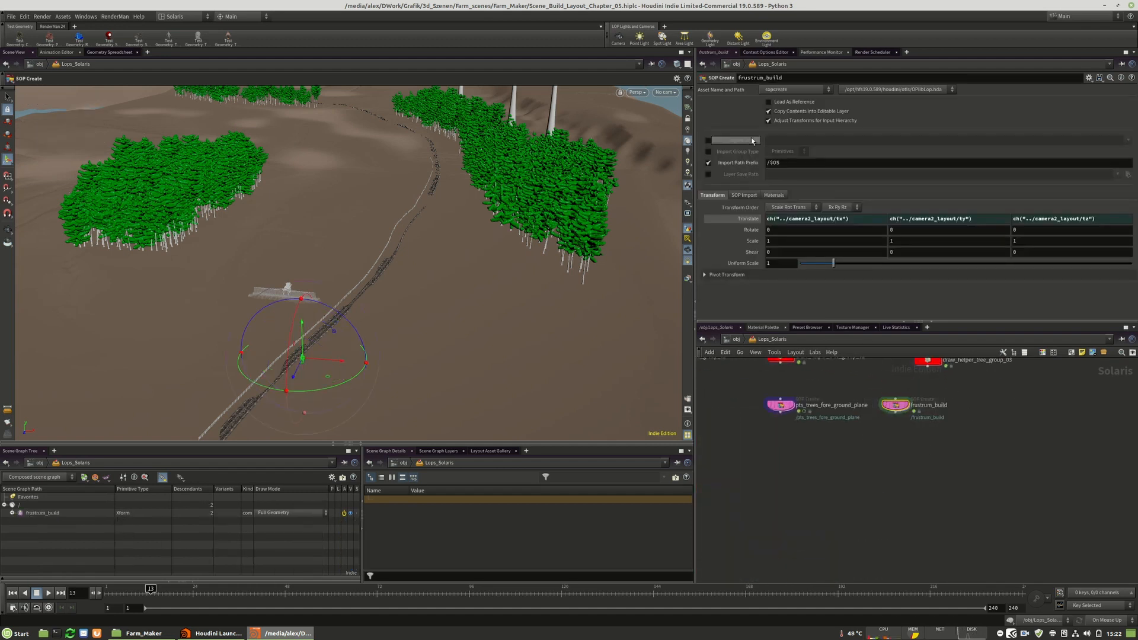
right_click(750, 229)
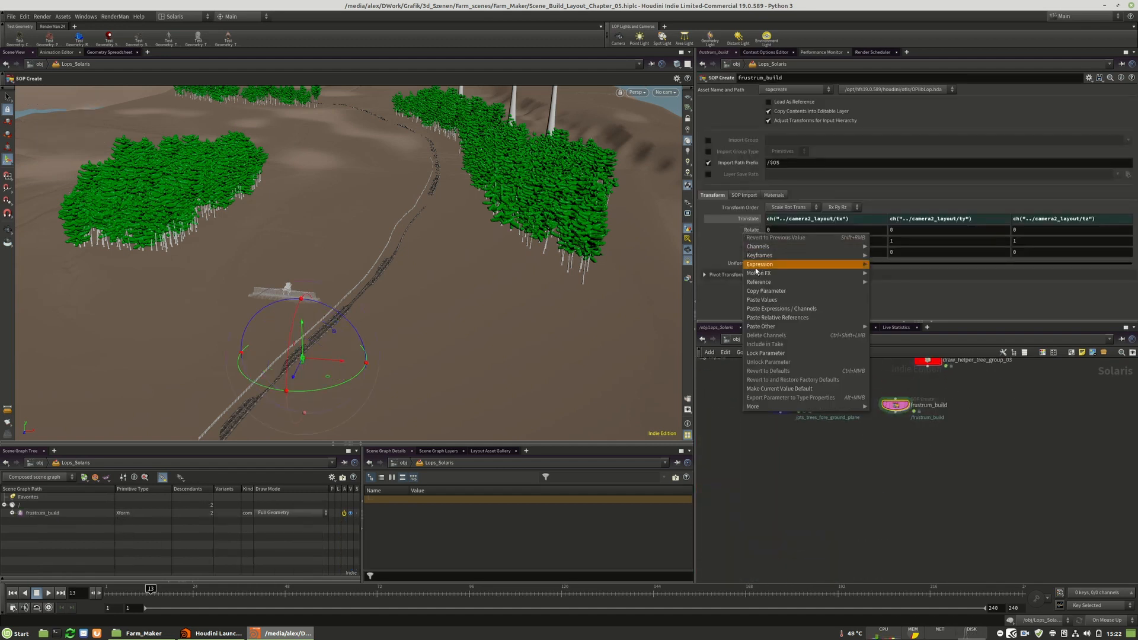
left_click(767, 317)
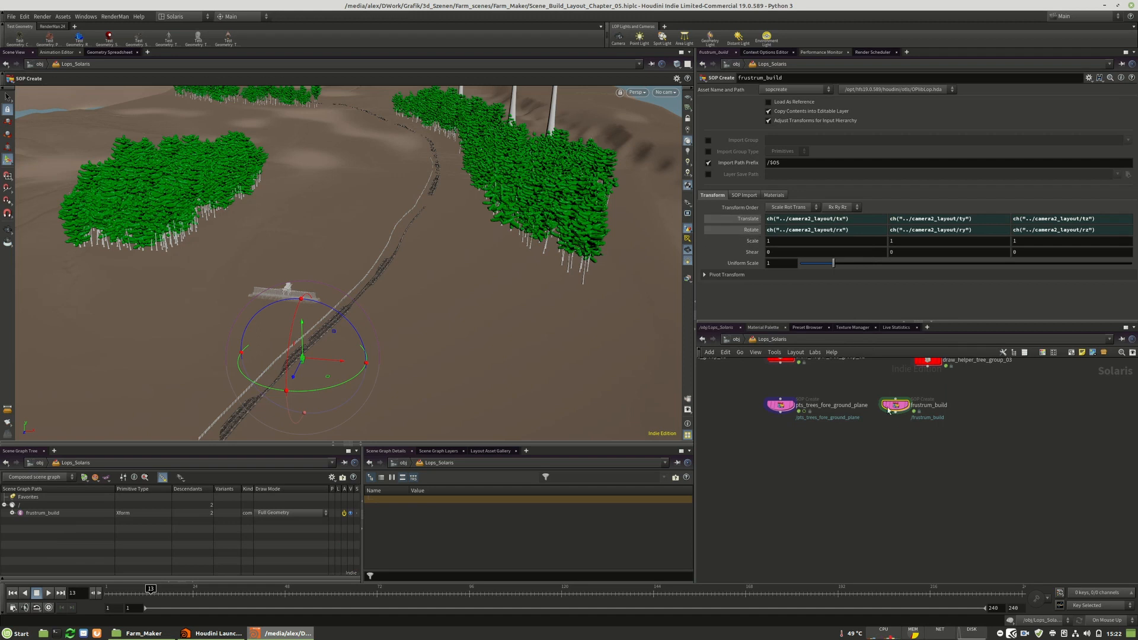
Examine where the linked frustrum_build box sits relative to camera2_layout and the surrounding scene.
left_click_drag(895, 405, 906, 404)
left_click_drag(297, 365, 378, 361, "alt")
right_click_drag(267, 364, 774, 354, "alt")
left_click_drag(423, 349, 455, 372, "alt")
left_click_drag(424, 330, 355, 332, "alt")
middle_click_drag(915, 439, 902, 461)
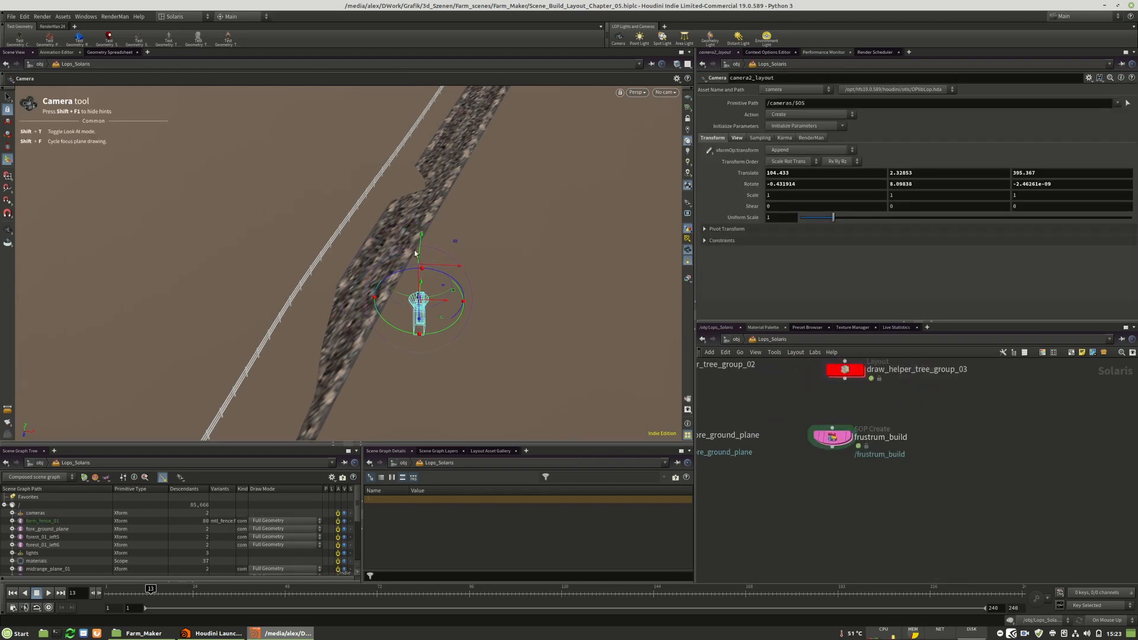
middle_click_drag(413, 250, 355, 275)
right_click_drag(355, 274, 300, 277)
left_click_drag(300, 277, 444, 247)
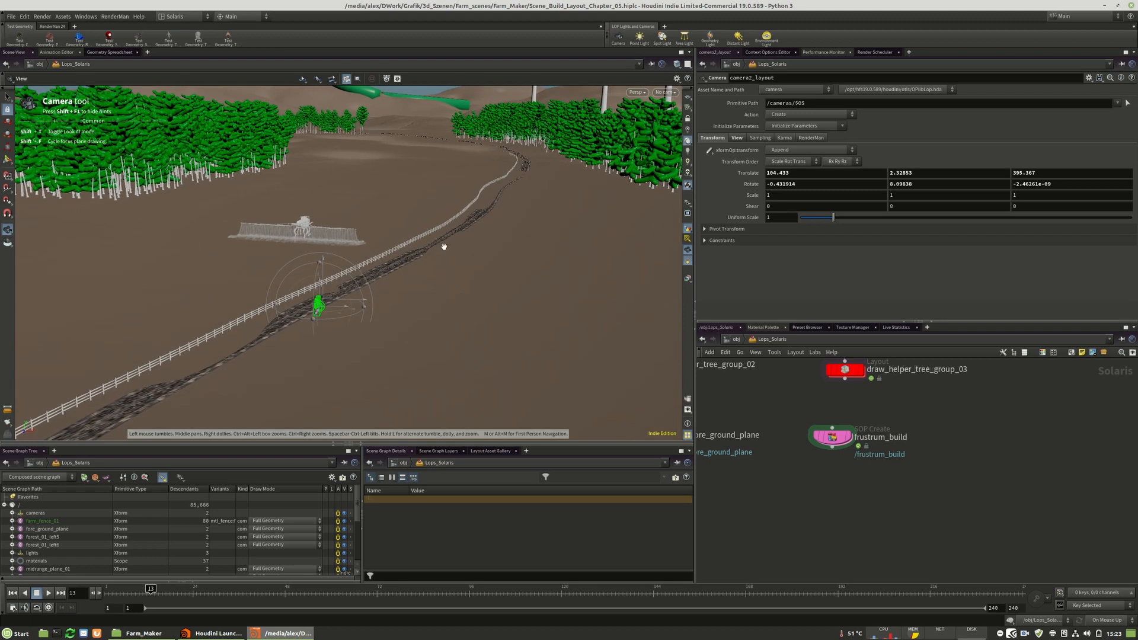
Open the geometry network inside frustrum_build, hide all other objects in the viewport and frame the box.
double_click(833, 436)
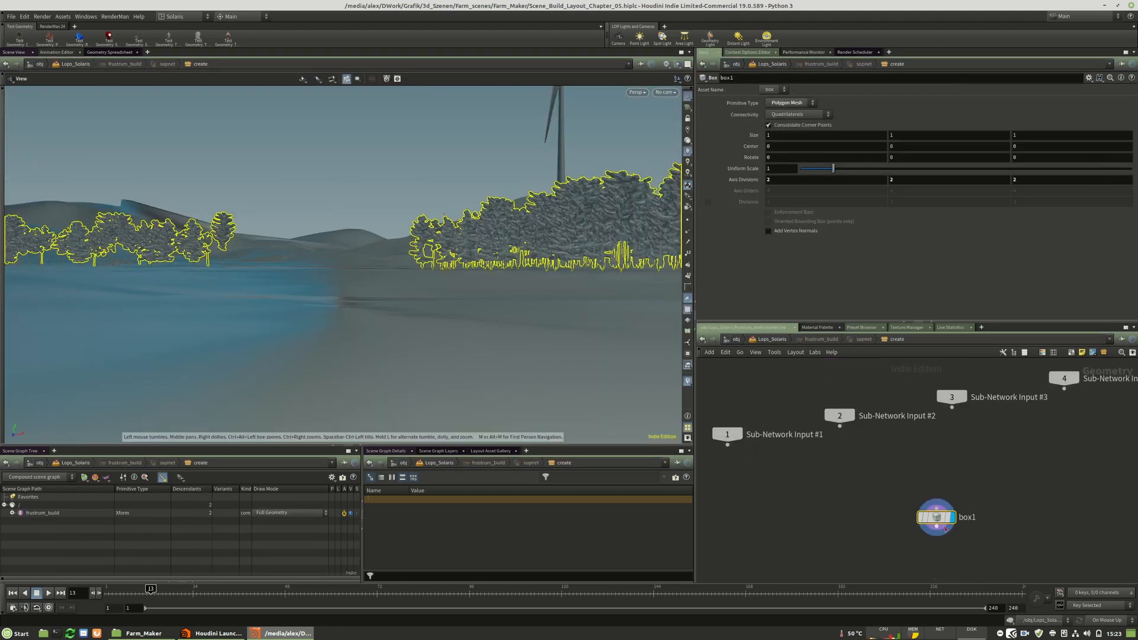
left_click_drag(923, 515, 927, 496)
mouse_move(394, 289)
right_mouse_down()
mouse_move(317, 292)
mouse_move(363, 287)
mouse_move(364, 413)
mouse_move(397, 363)
mouse_move(507, 287)
mouse_move(422, 411)
mouse_move(617, 394)
mouse_move(91, 361)
right_mouse_up()
mouse_move(439, 322)
right_mouse_down()
mouse_move(379, 358)
mouse_move(474, 312)
mouse_move(492, 267)
mouse_move(417, 419)
mouse_move(414, 325)
right_mouse_up()
left_click_drag(413, 325, 432, 167)
left_click(676, 64)
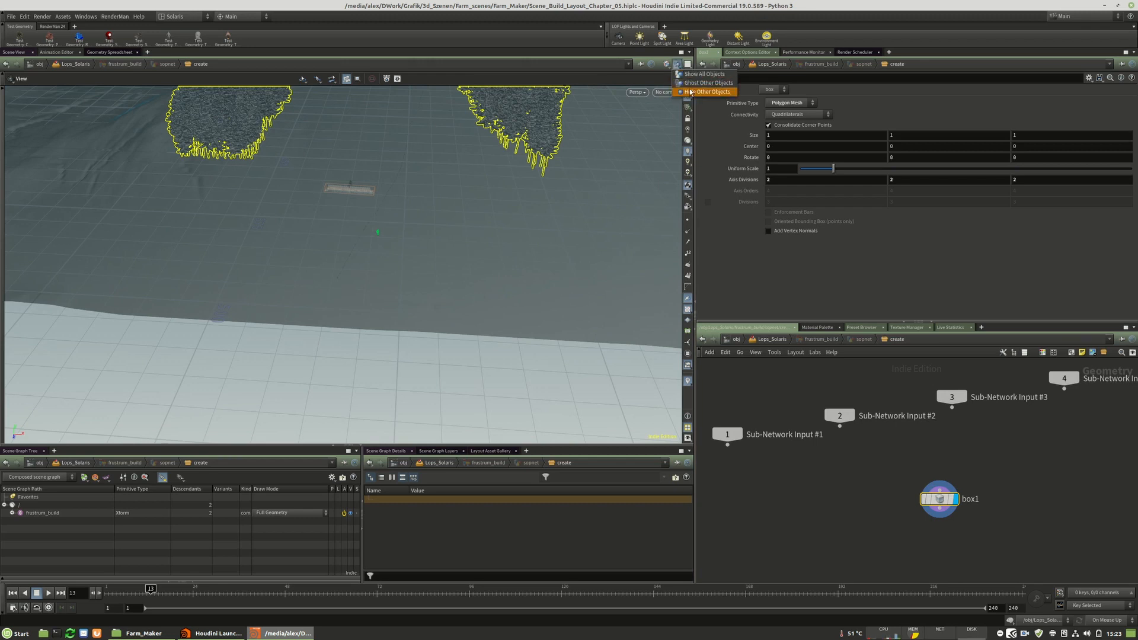
left_click(690, 92)
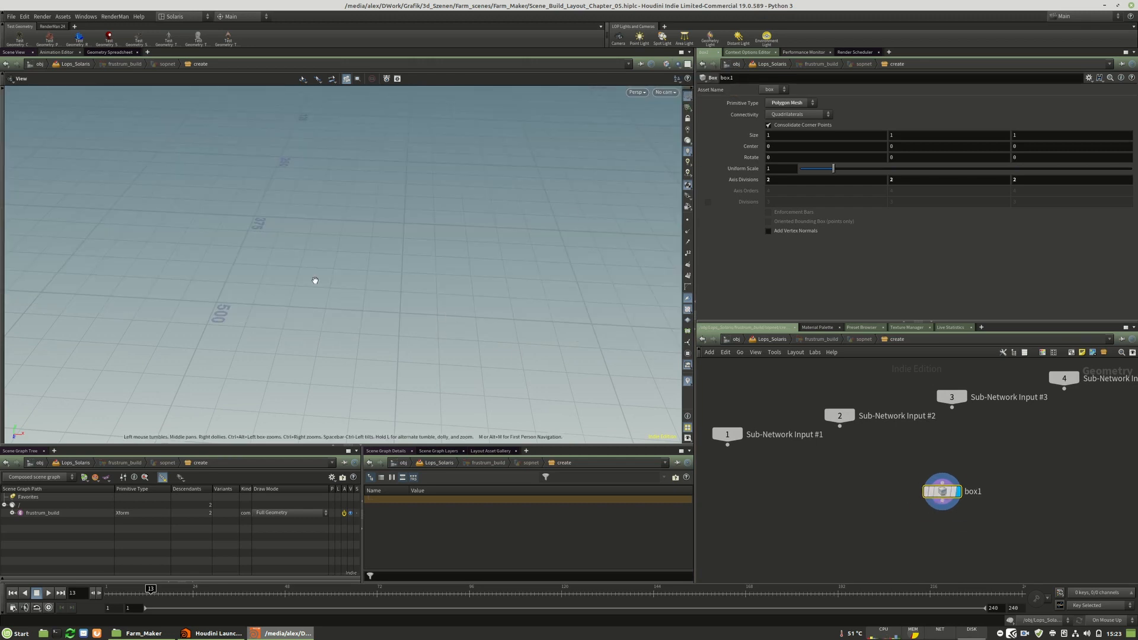
key("g")
left_click_drag(517, 298, 287, 311)
middle_click_drag(896, 510, 876, 472)
key("Tab")
type("null")
key("Escape")
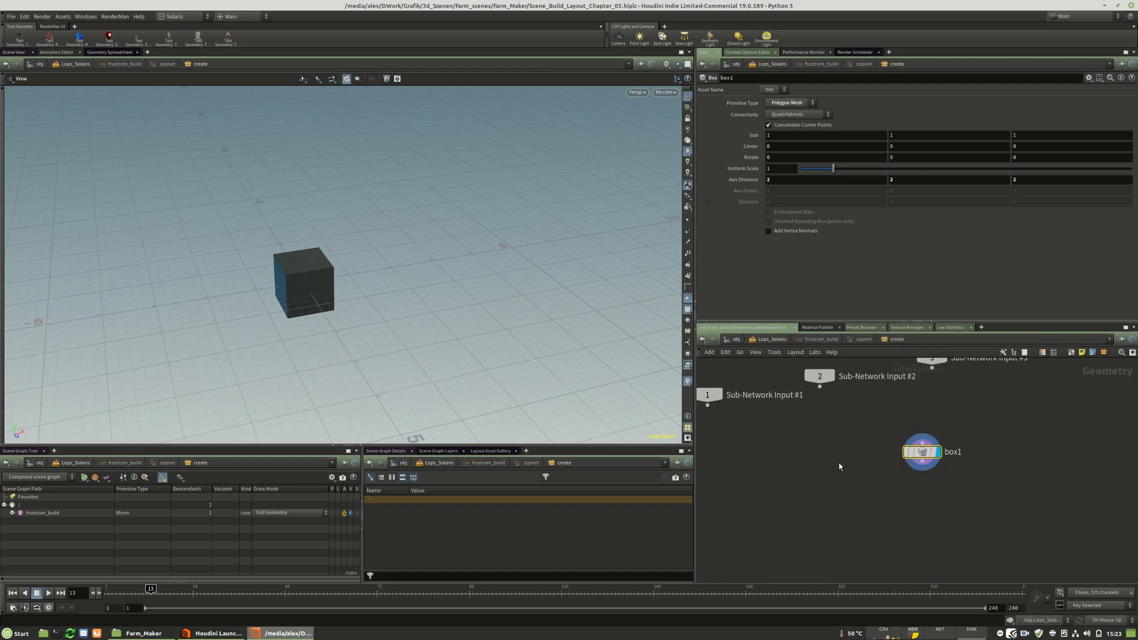
Blast one side face of the box with Delete Non Selected enabled so that only this face is kept.
left_click_drag(326, 262, 611, 266)
left_click(2, 109)
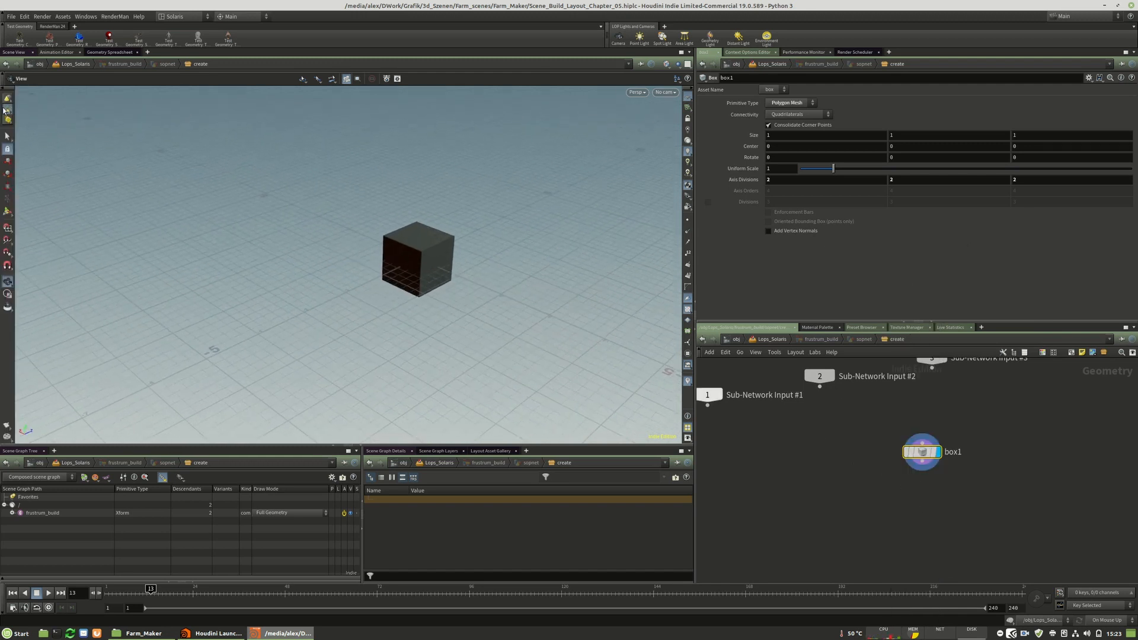
left_click(6, 138)
left_click(415, 269)
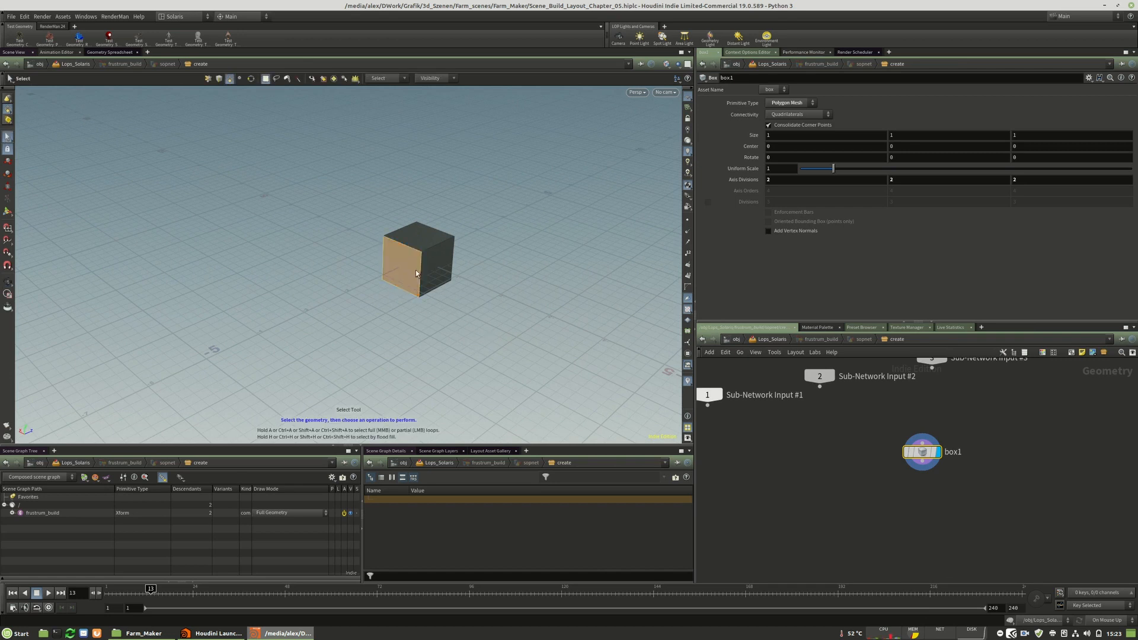
key("Delete")
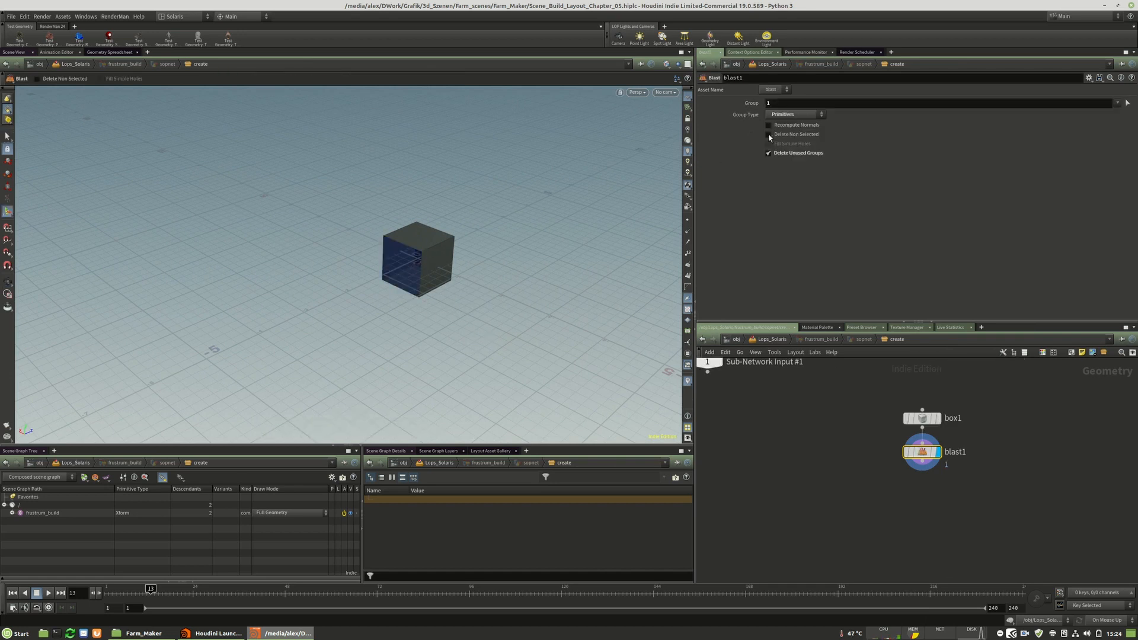
Apply PolyExtrude to the remaining face with a Distance of 5000.
left_click(7, 136)
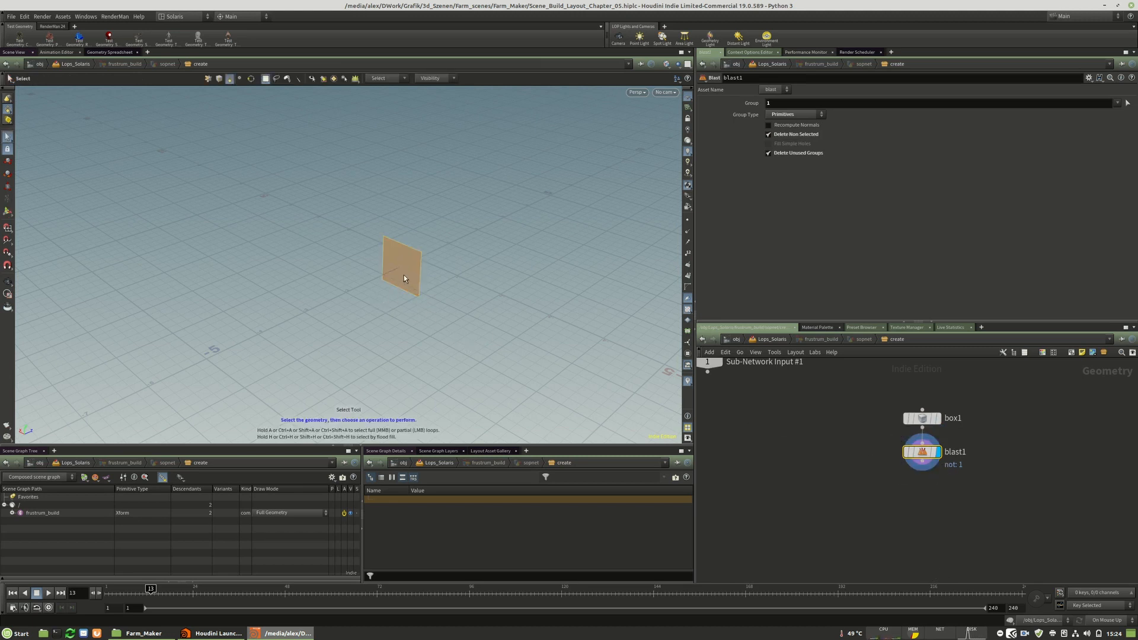
left_click(392, 276)
key("Tab")
mouse_move(435, 267)
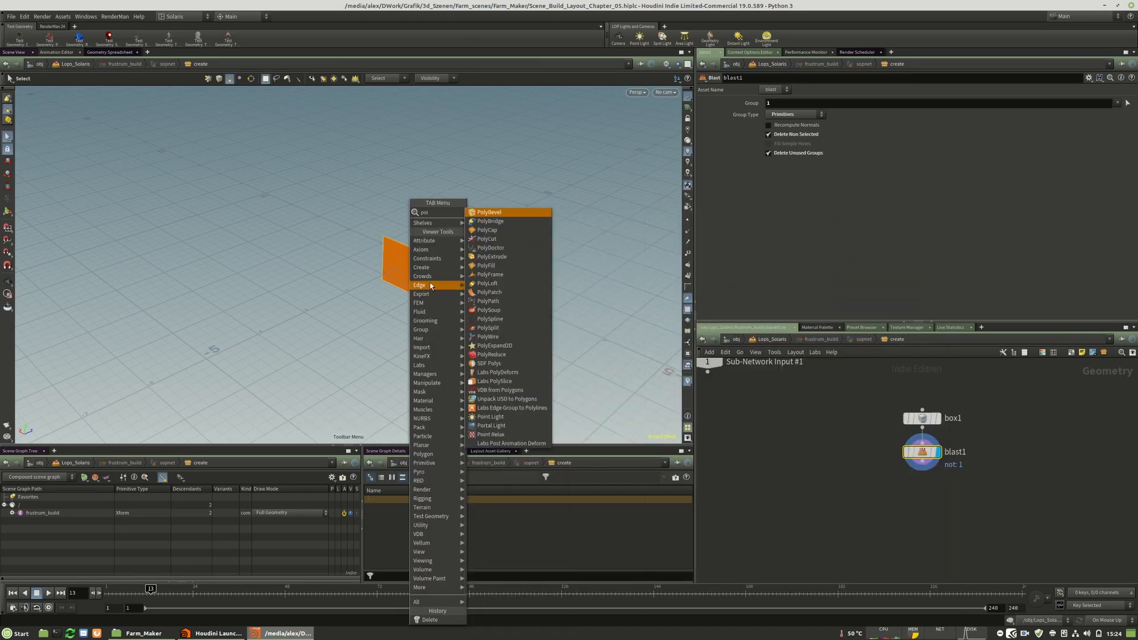
left_click(505, 257)
left_click_drag(369, 282, 183, 370)
left_click_drag(761, 157, 715, 202)
type("5000")
key("Return")
key("Escape")
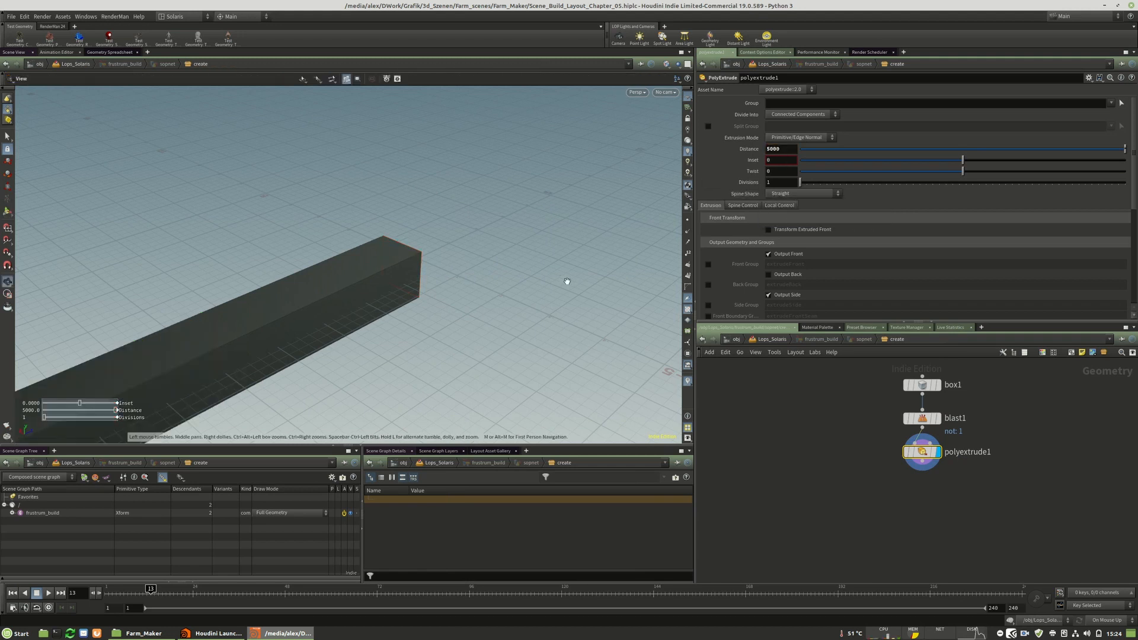
Enable Output Back on the extrusion and set its Inset to -1000 so the far end widens.
right_click_drag(522, 291, 254, 282)
left_click_drag(253, 282, 107, 278)
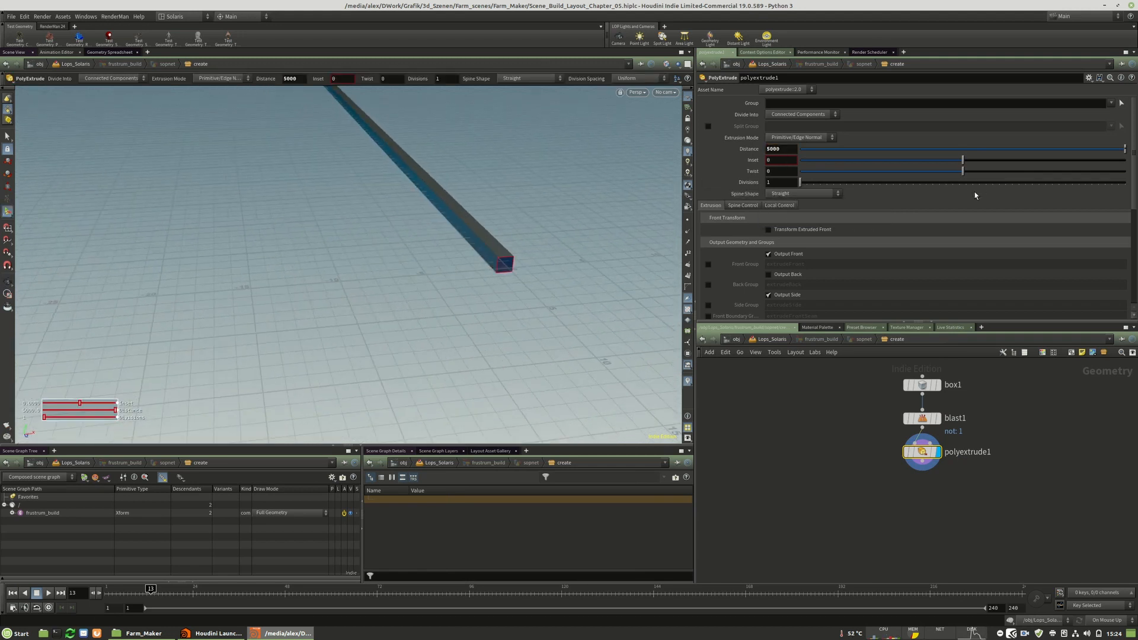
left_click(769, 275)
left_click(988, 160)
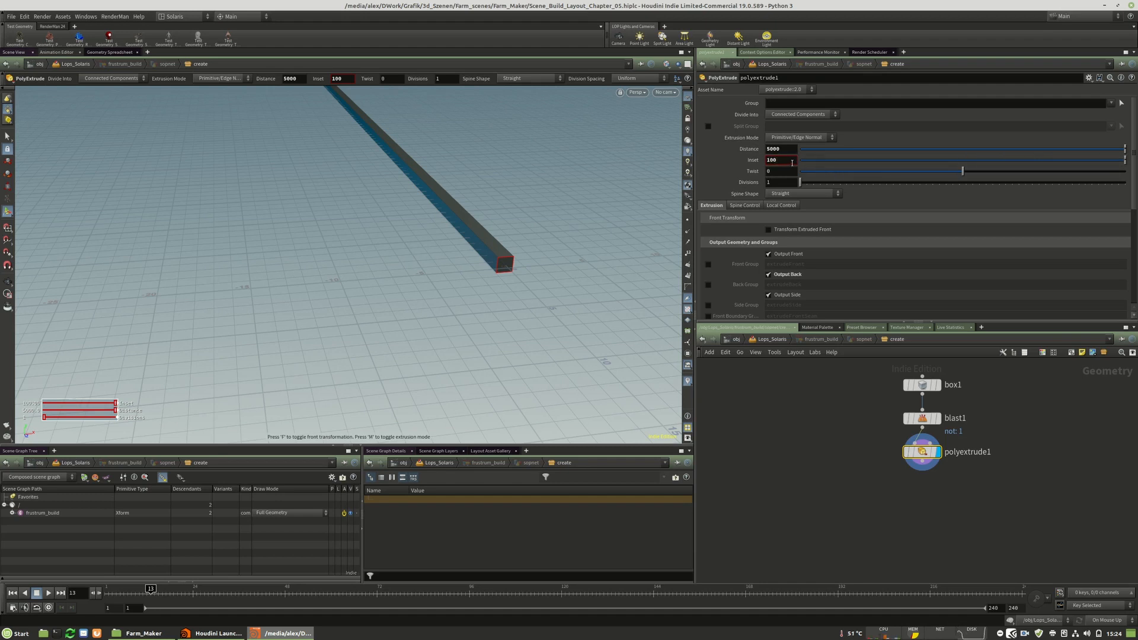
mouse_move(459, 258)
left_mouse_down("alt")
mouse_move(463, 280)
mouse_move(448, 252)
left_mouse_up("alt")
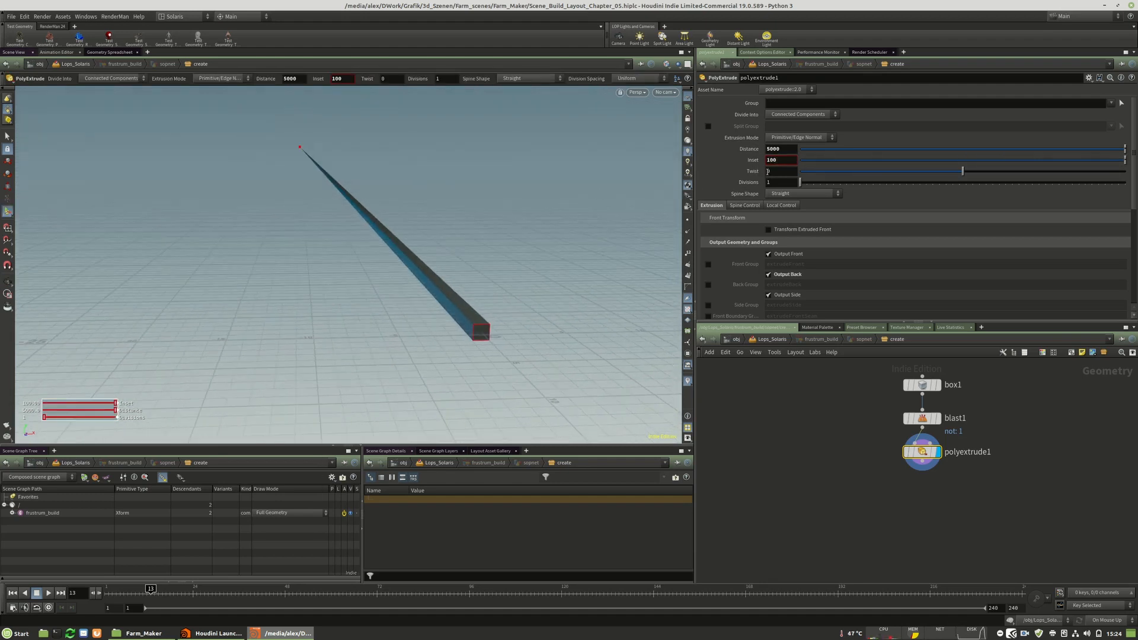
key("Return")
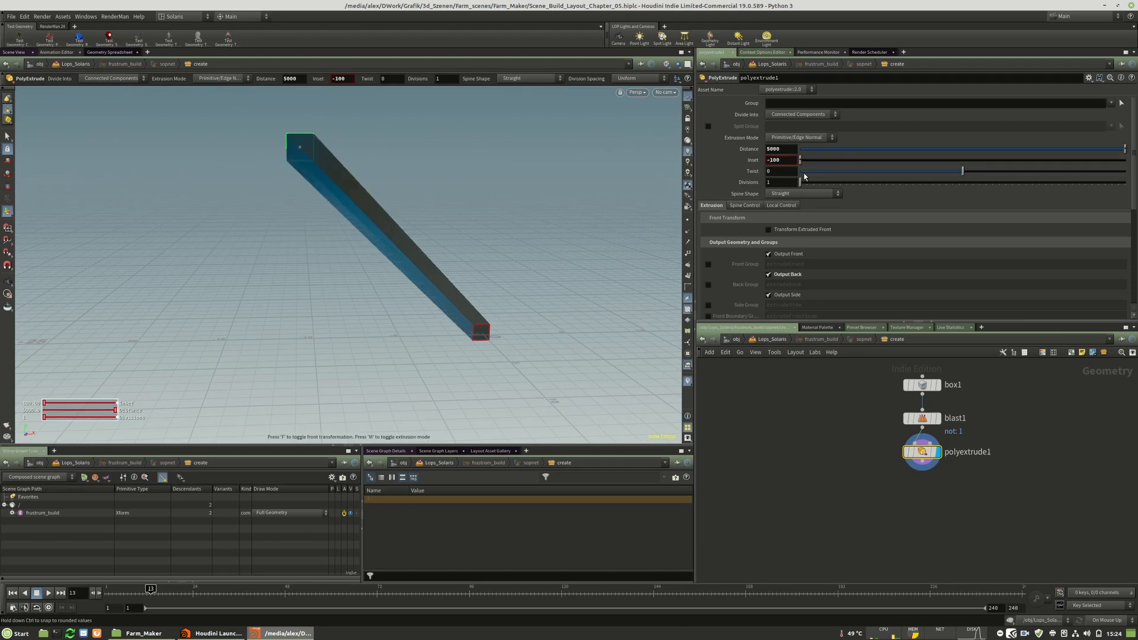
type("0")
key("Return")
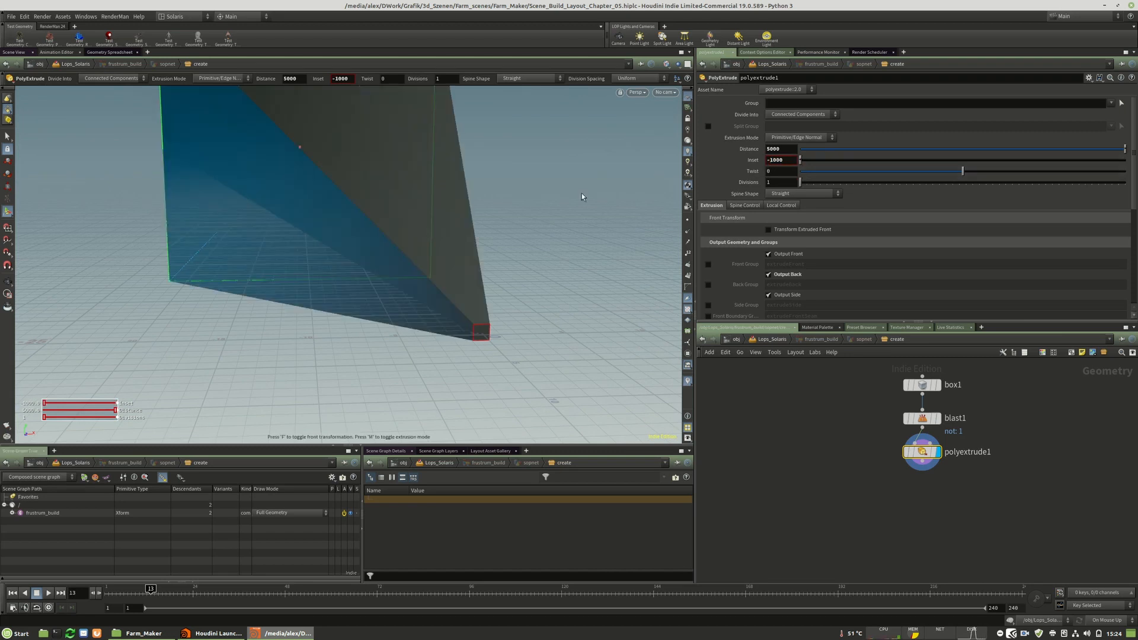
Add an Output node beneath polyextrude1 and return to the Solaris network level.
key("Tab")
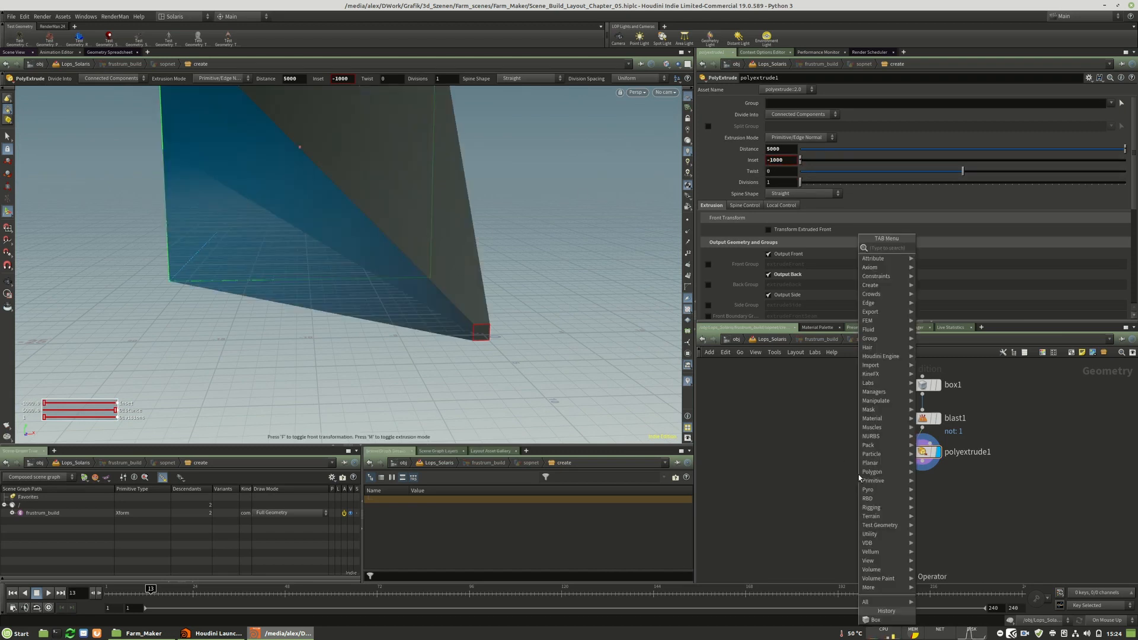
type("ou")
left_click(935, 248)
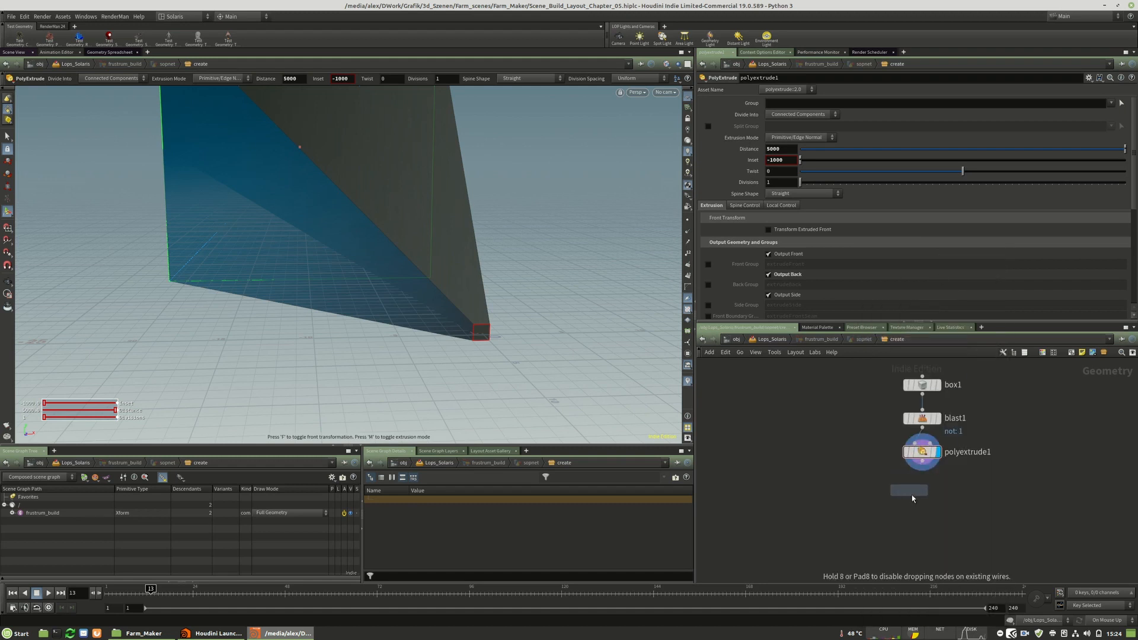
left_click(922, 505)
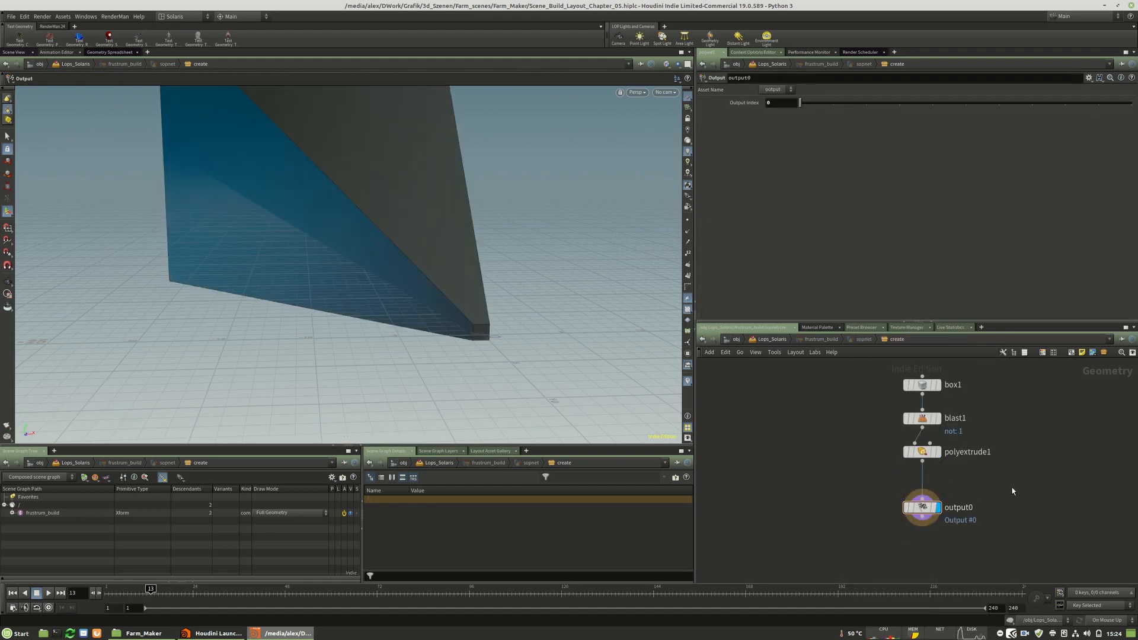
key("u")
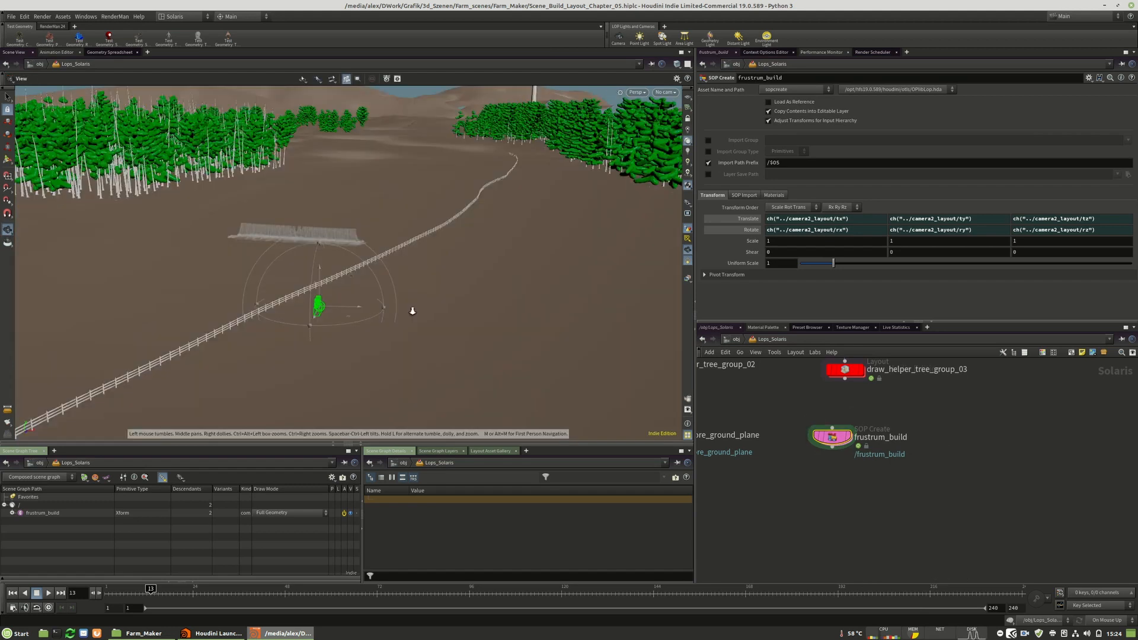
Connect the output of frustrum_build to merge7 above camera2_layout.
left_click_drag(409, 309, 420, 350, "alt")
right_click_drag(420, 351, 259, 282)
middle_click_drag(488, 282, 476, 159)
right_click_drag(476, 158, 399, 315, "alt")
middle_click_drag(398, 315, 403, 236, "alt")
right_click_drag(404, 236, 595, 376, "alt")
left_click(832, 447)
scroll(838, 462, "down", 5)
scroll(942, 540, "up", 3)
scroll(785, 527, "up", 4)
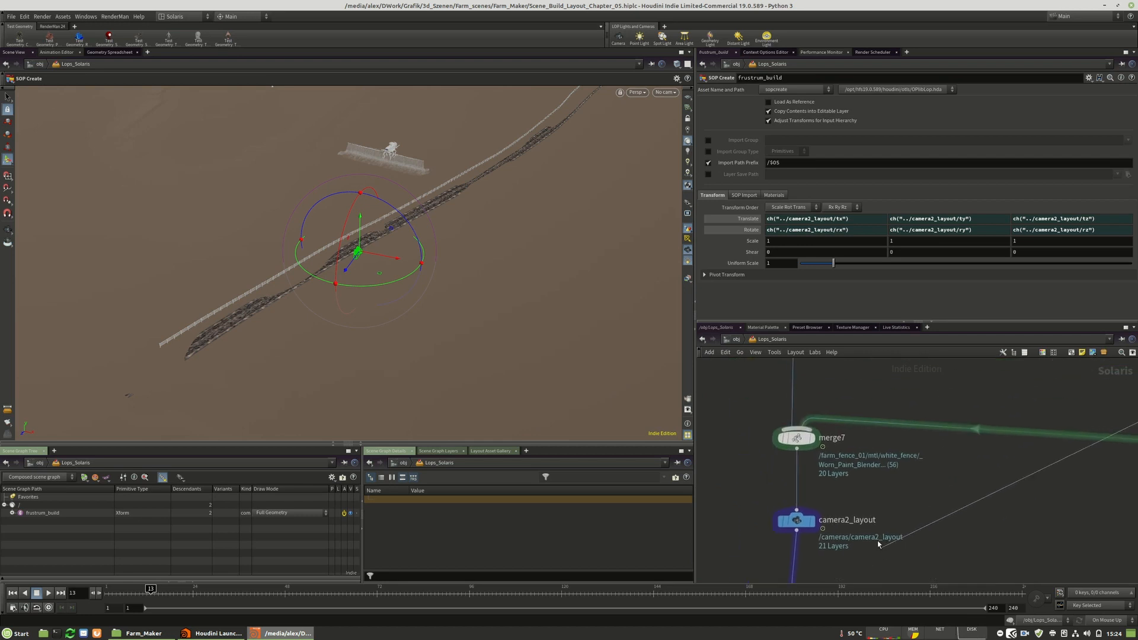
left_click(822, 477)
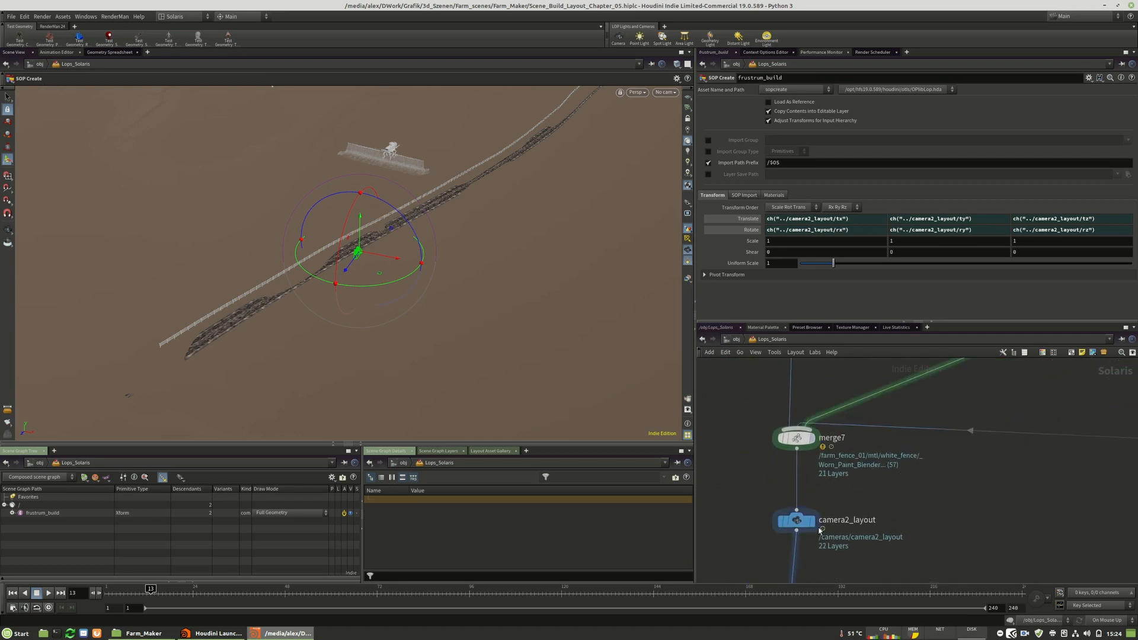
Inspect the frustum from above the scene and look through camera2_layout to compare it with the camera's frame.
middle_click_drag(848, 547, 862, 478)
left_click_drag(439, 278, 368, 326, "alt")
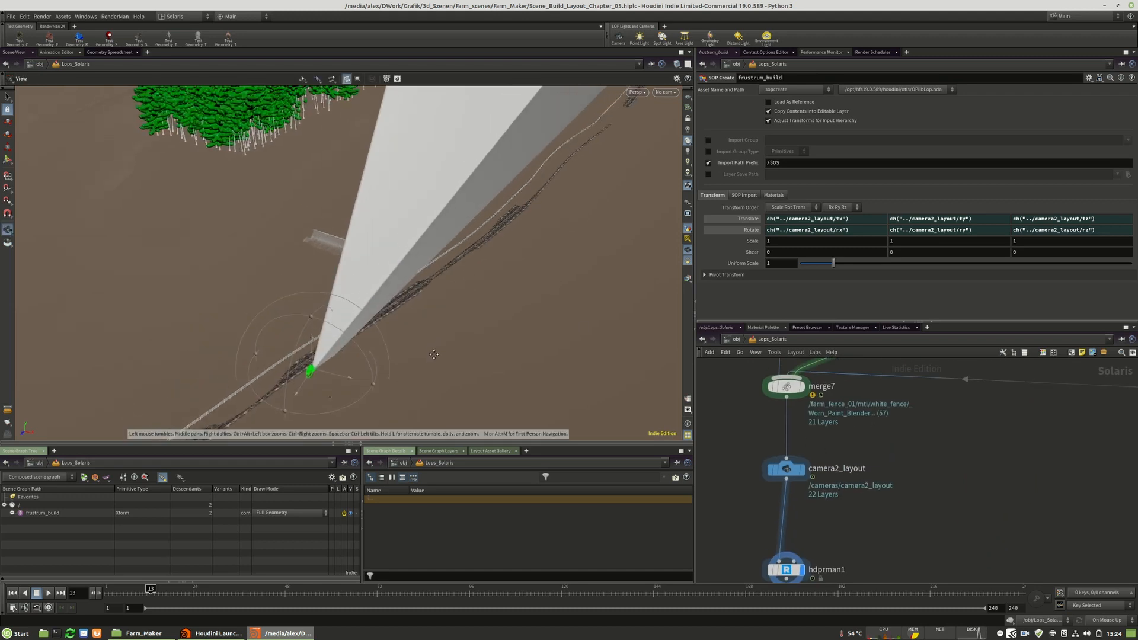
right_click_drag(369, 325, 303, 300, "alt")
left_click_drag(303, 300, 423, 264)
key("Return")
left_click(664, 92)
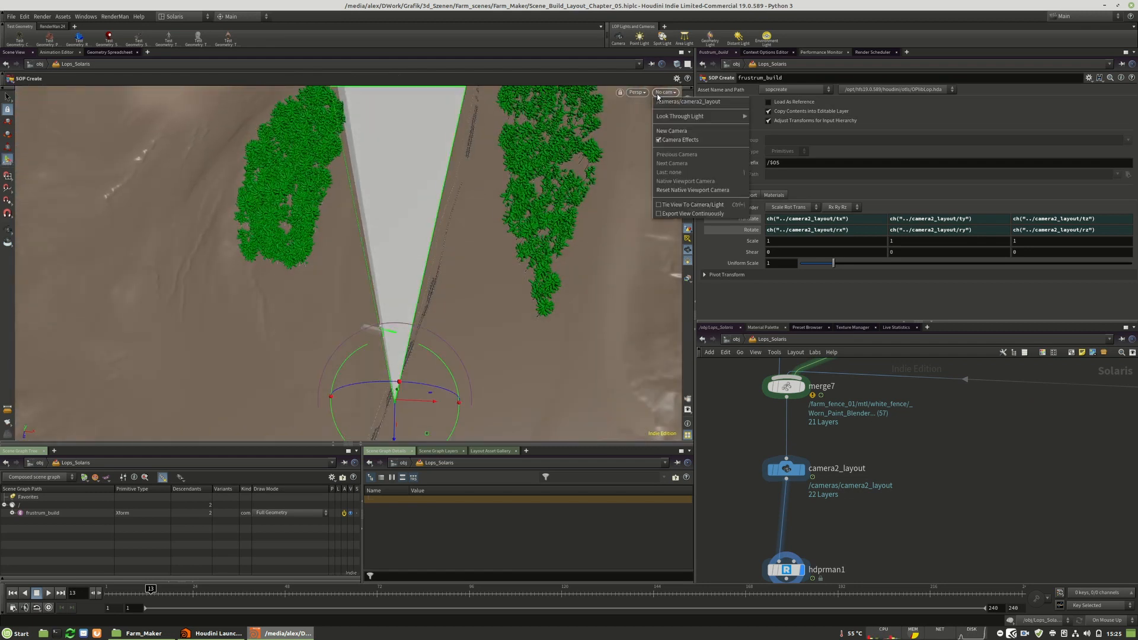
left_click(682, 102)
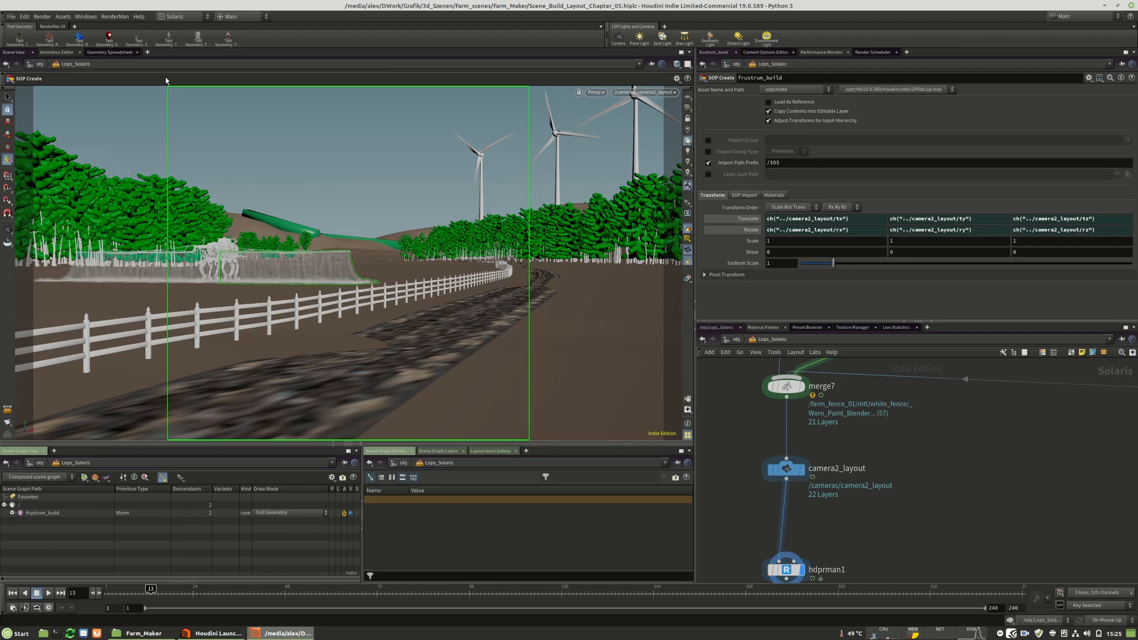
Reopen the geometry network inside frustrum_build and show the whole frustum with its large end face selectable.
scroll(788, 532, "down", 9)
middle_click_drag(997, 488, 907, 536)
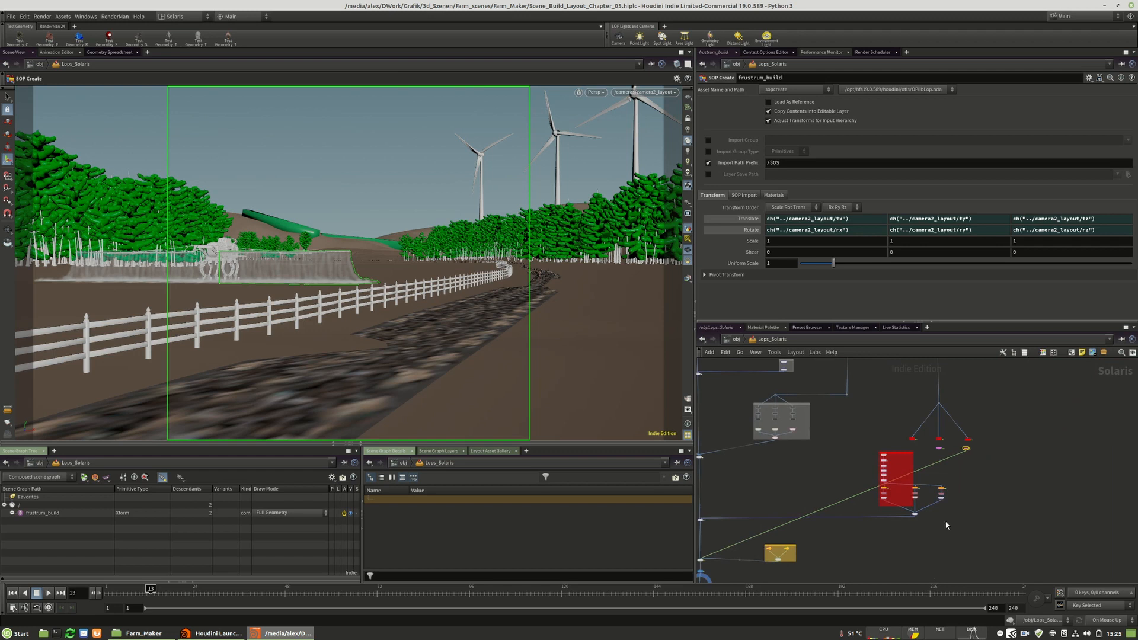
scroll(969, 444, "up", 9)
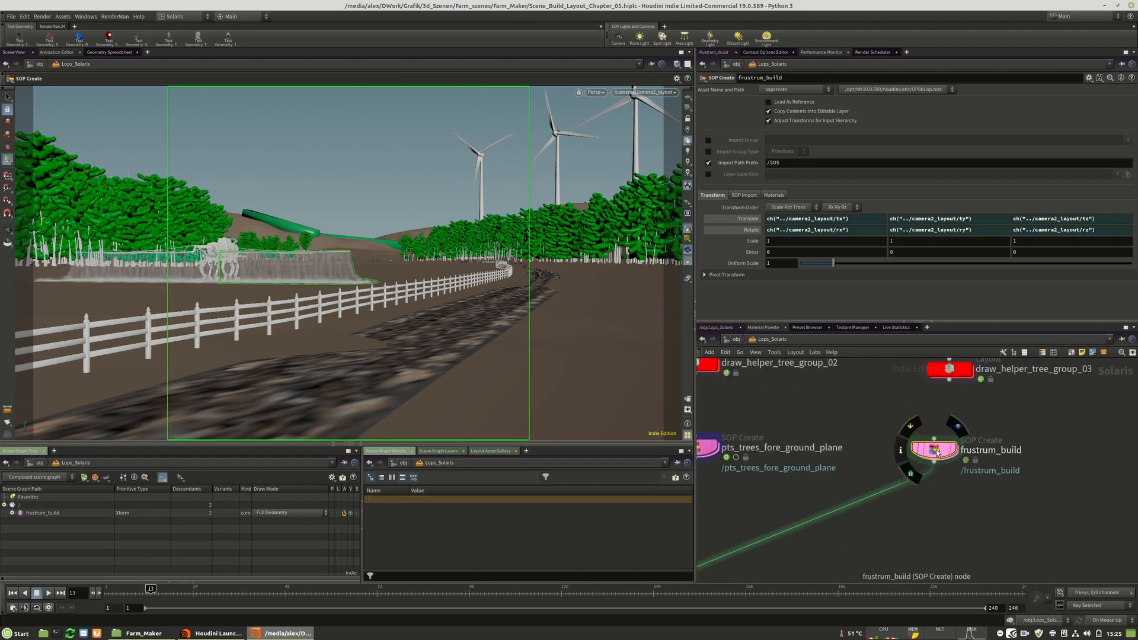
left_click_drag(937, 456, 960, 457)
double_click(958, 455)
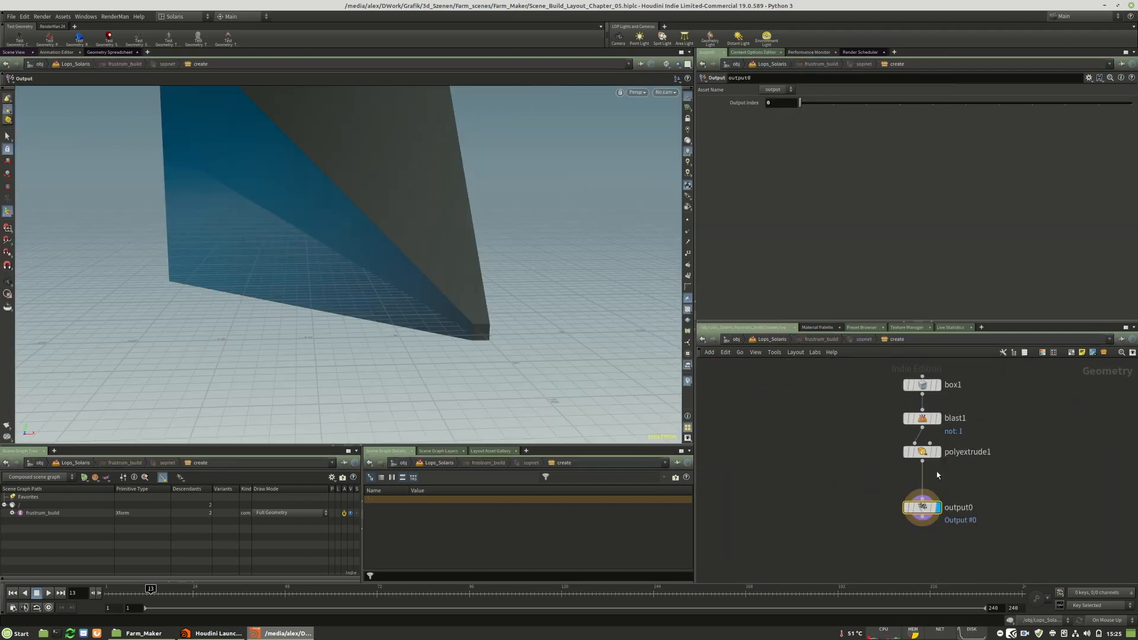
left_click(7, 135)
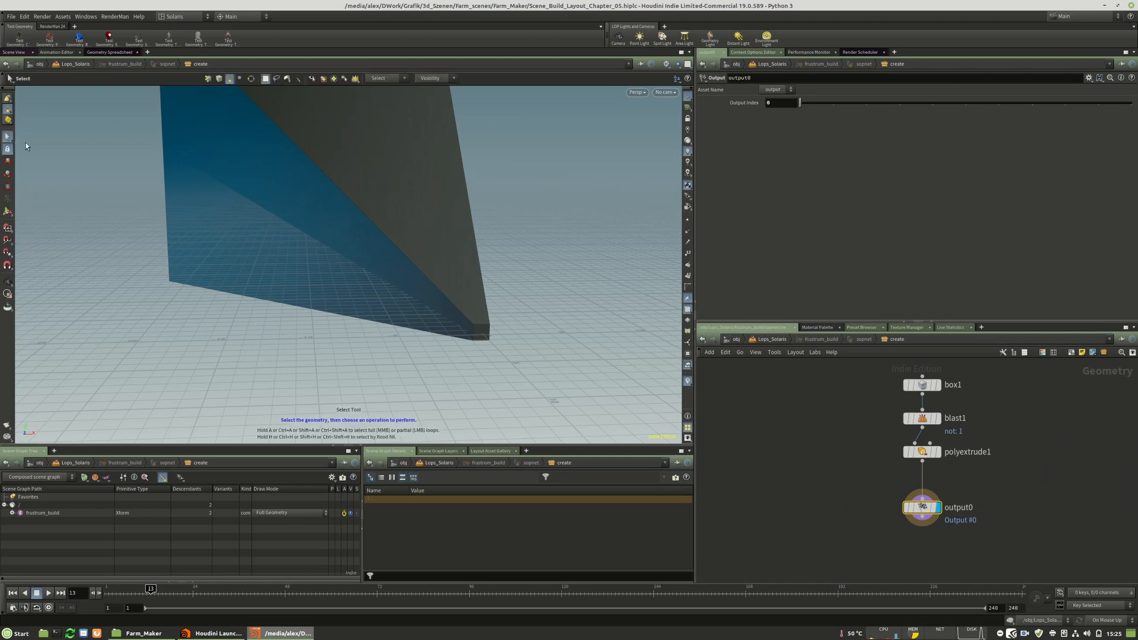
key("space+g")
left_click_drag(486, 239, 327, 295)
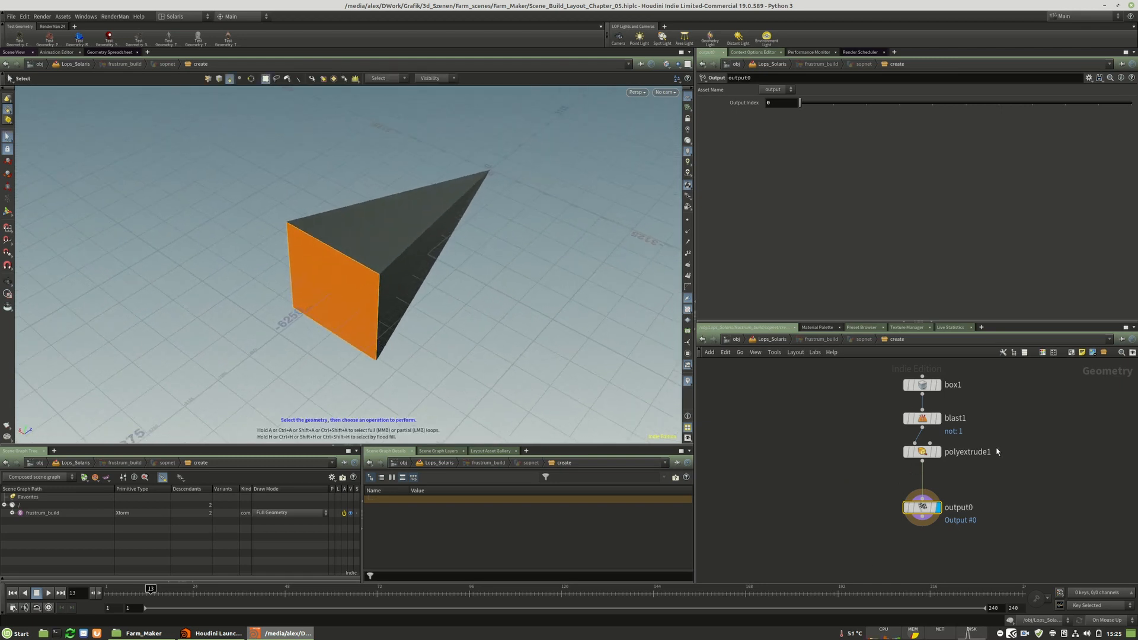
Scale the frustum's large end face to 1.77 in X with an Edit node directly after polyextrude1.
left_click(921, 451)
left_click(319, 306)
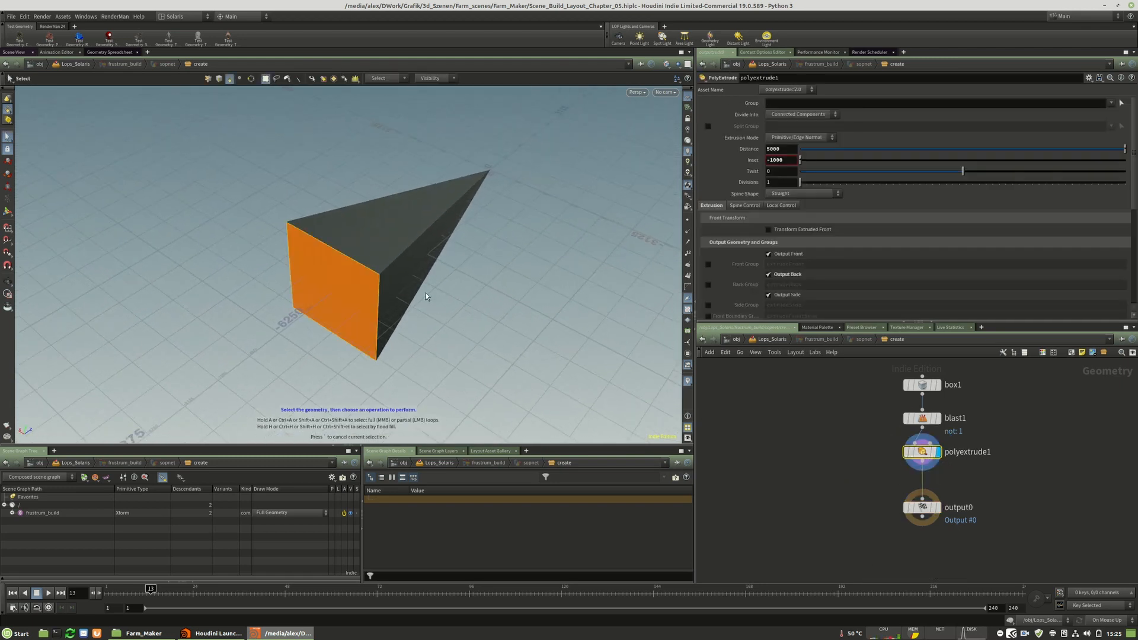
left_click(8, 187)
left_click_drag(287, 266, 202, 239)
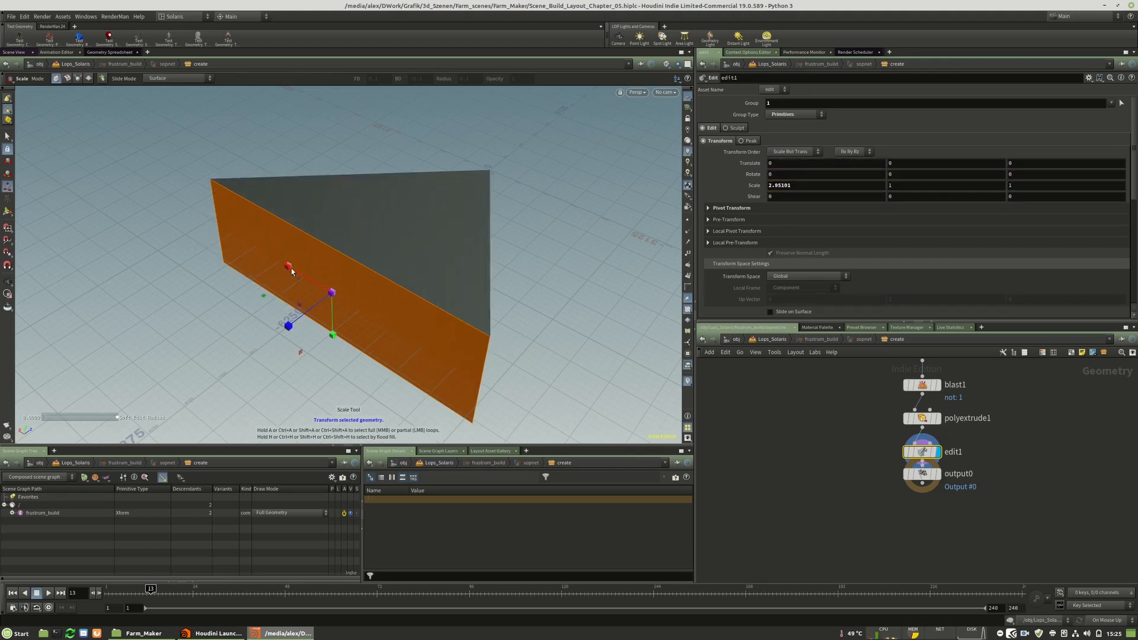
left_click_drag(291, 271, 305, 279)
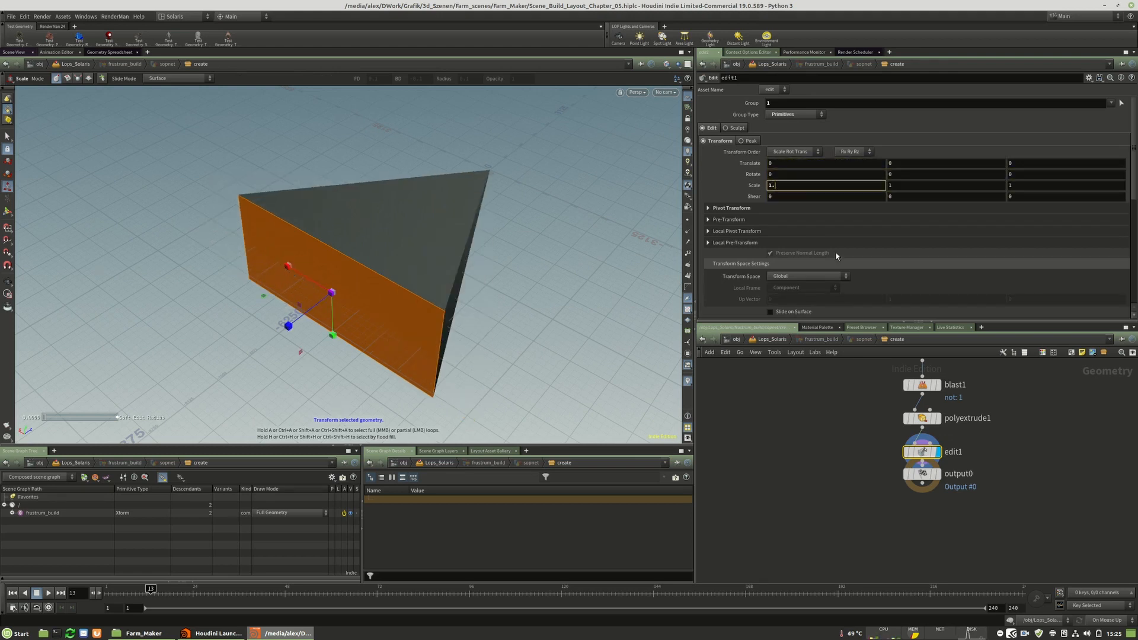
type(".77")
key("Return")
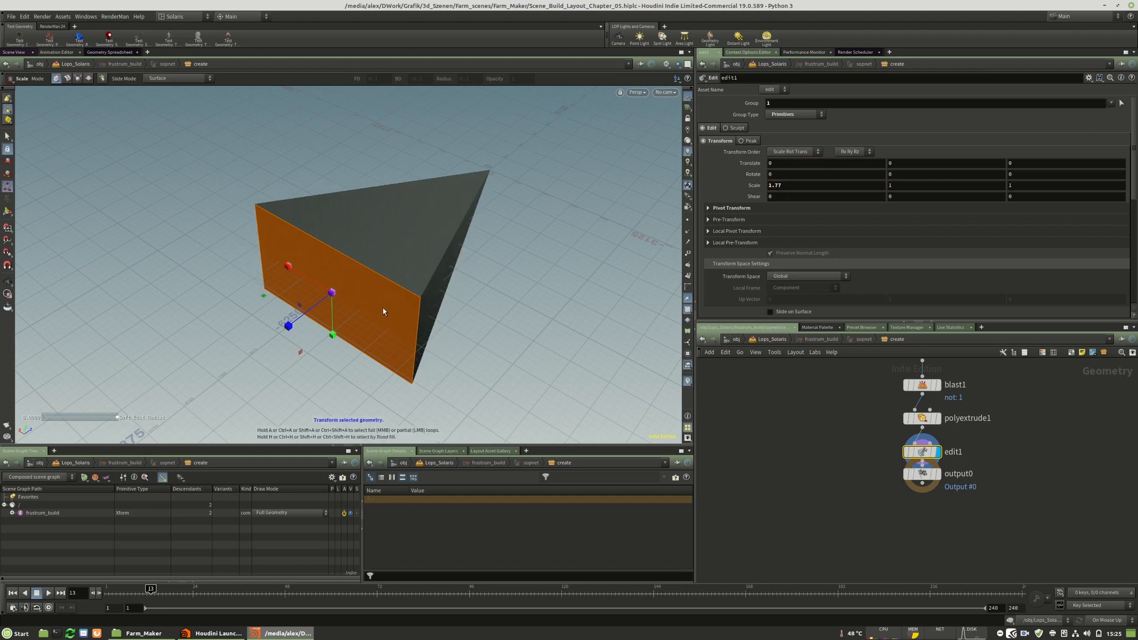
Move output0 further below edit1 and return to the Lops_Solaris network to compare the frustum with the camera2_layout frame.
left_click_drag(921, 473, 920, 501)
left_click(1009, 487)
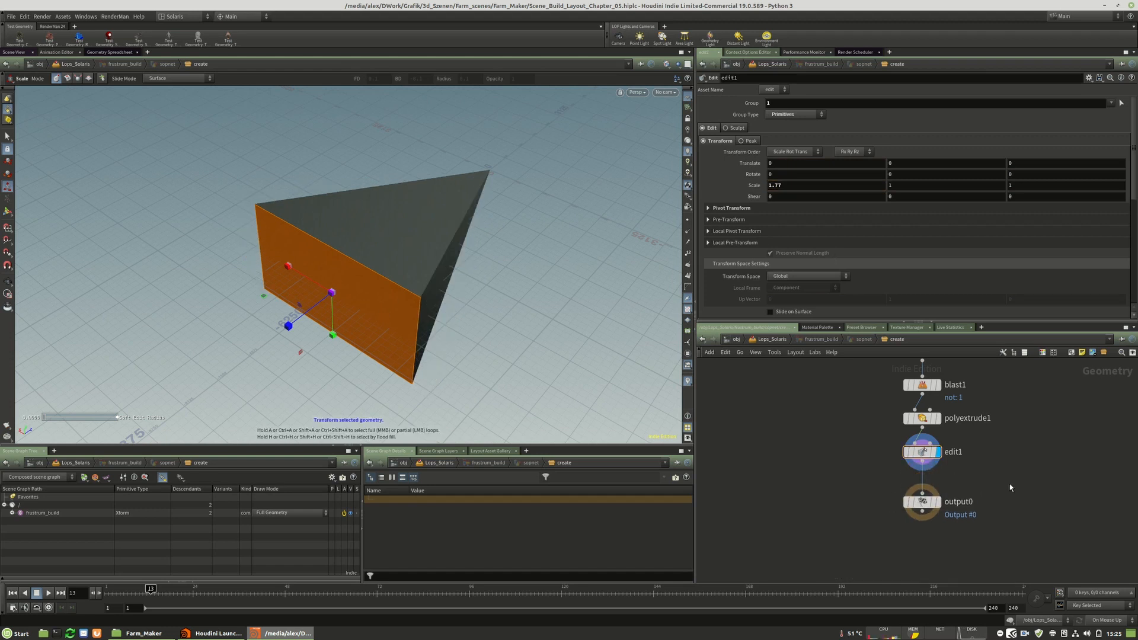
key("u")
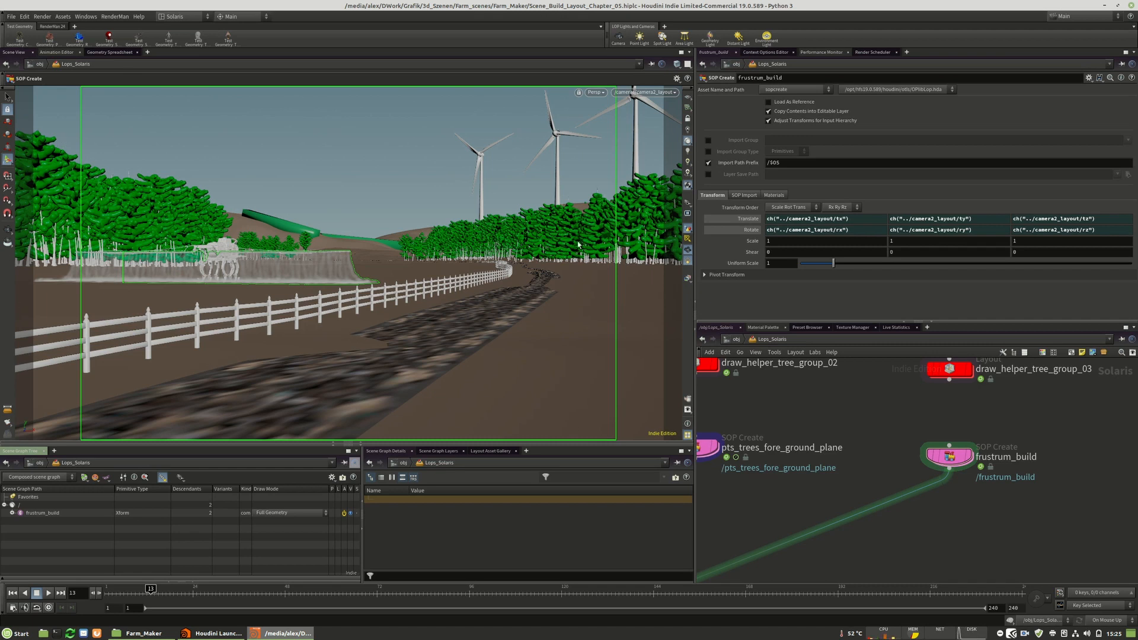
Set the Edit node's X scale inside frustrum_build to 2.33 and return to the Lops_Solaris camera view.
double_click(955, 457)
double_click(776, 185)
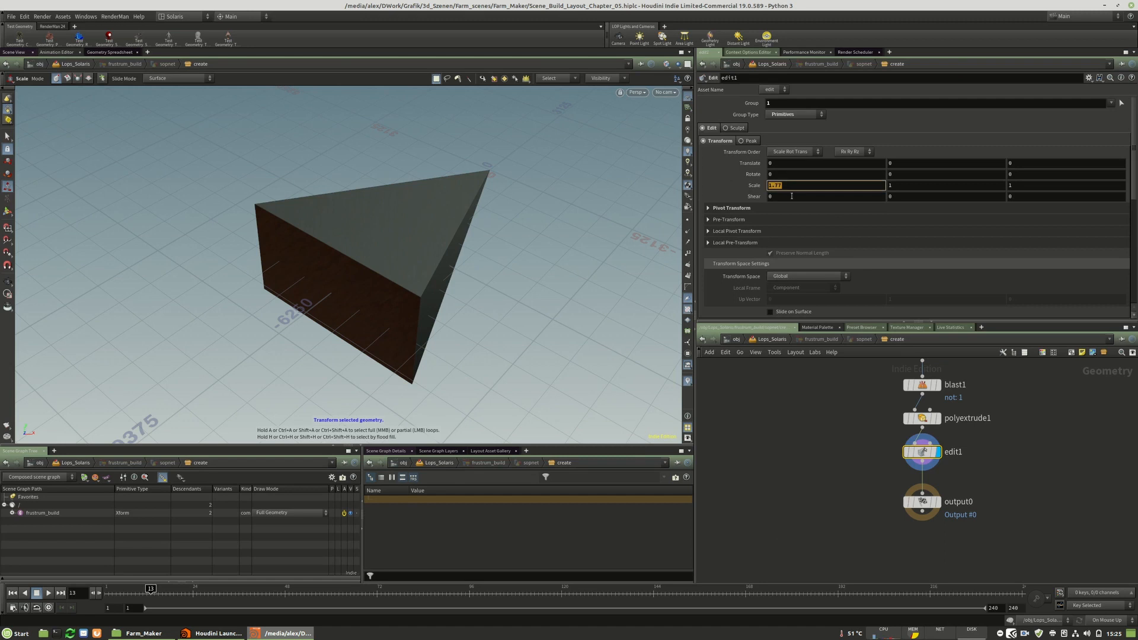
type("2")
key("Return")
left_click(802, 187)
type(".")
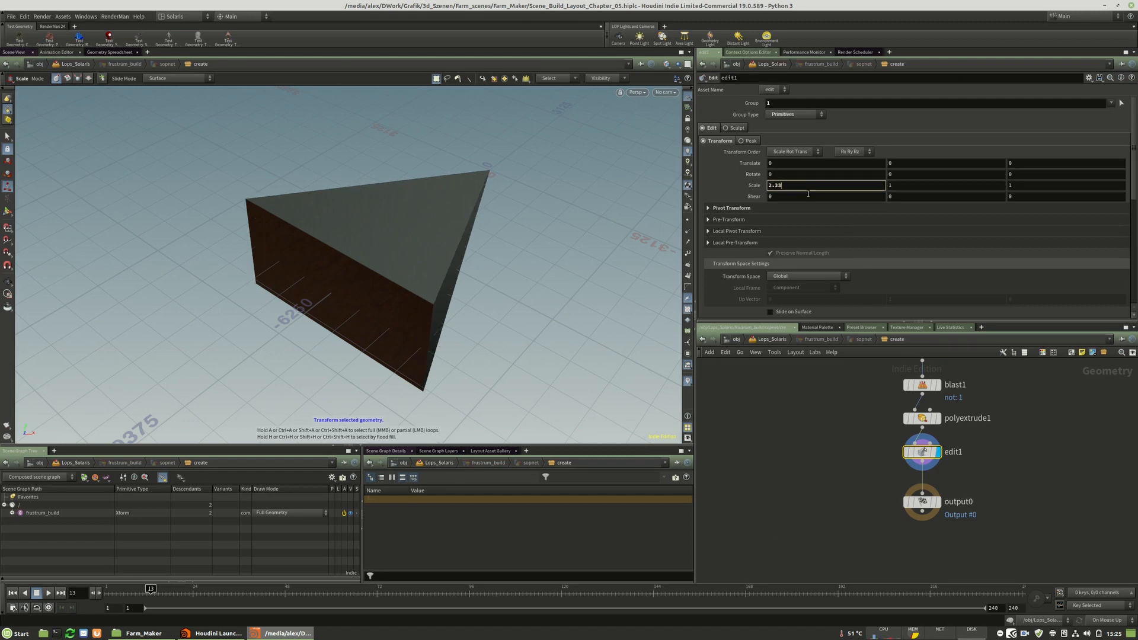
type("33")
key("Return")
key("u")
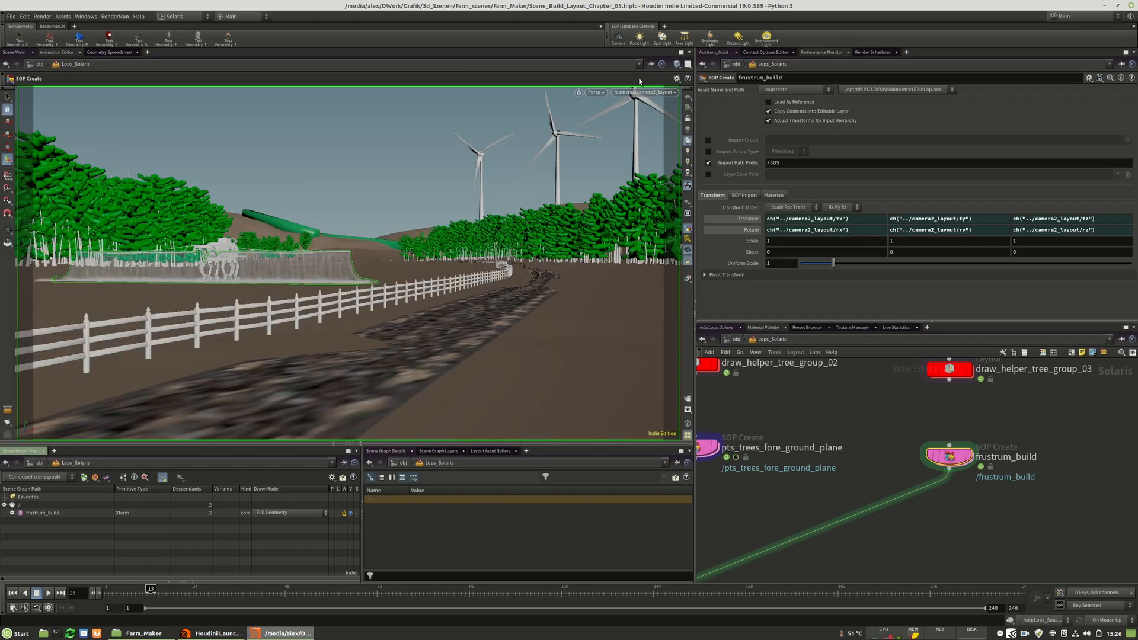
Fine-tune the X scale of edit1 inside frustrum_build once more and return to the Lops_Solaris network.
double_click(949, 455)
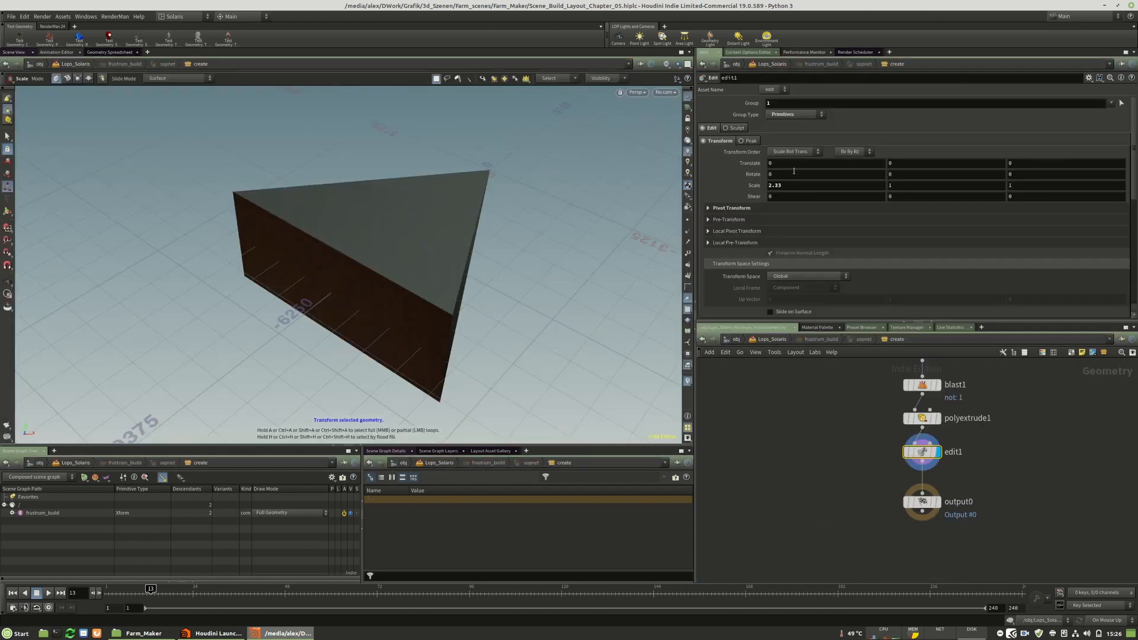
type("5")
key("Return")
left_click(771, 340)
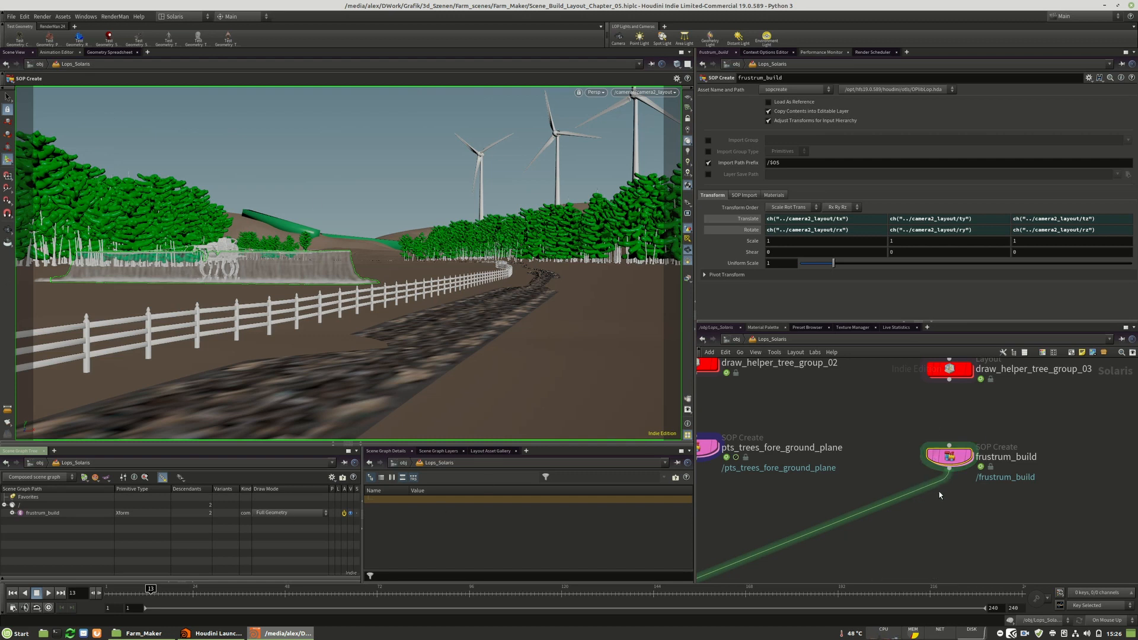
Open the geometry network inside pts_trees_fore_ground_plane.
scroll(996, 432, "down", 5)
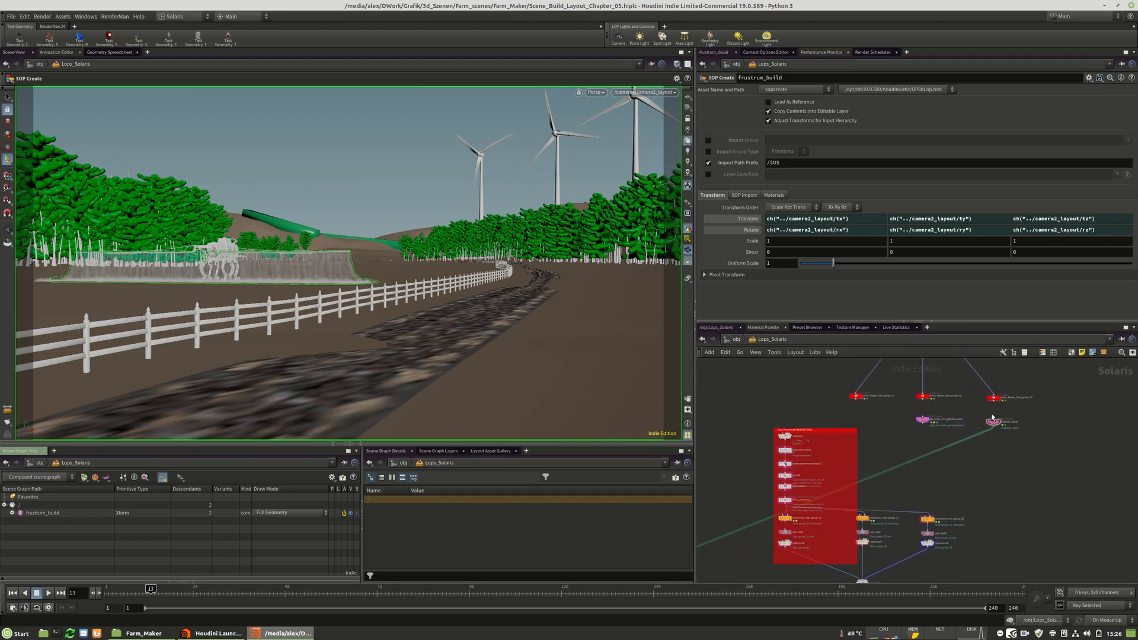
scroll(975, 421, "up", 4)
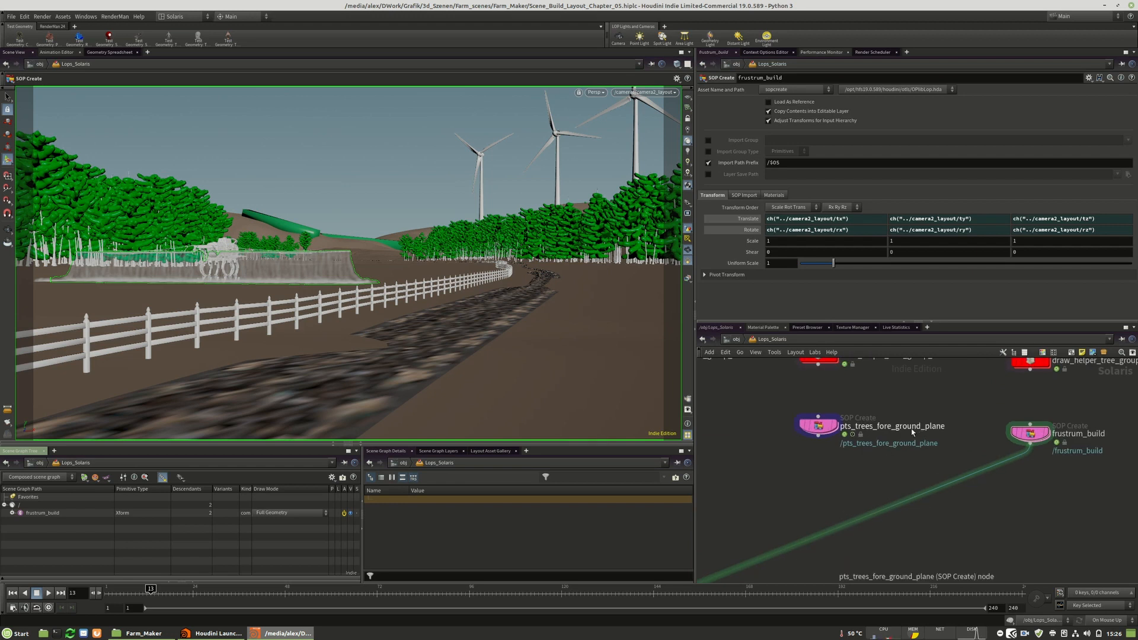
double_click(816, 426)
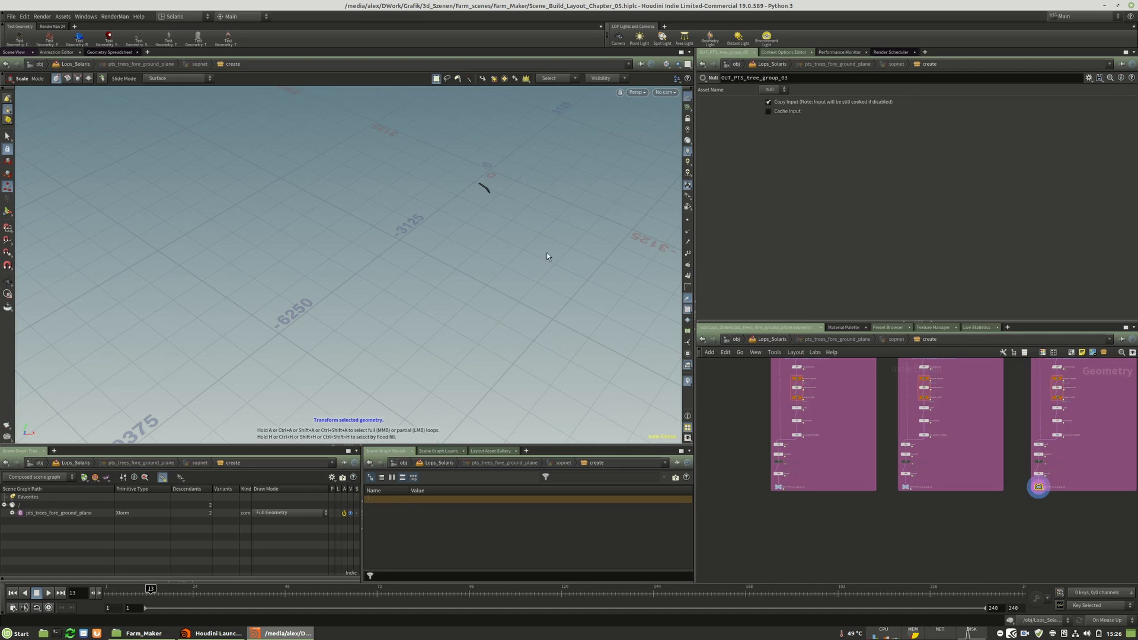
Display the OUT_PTS_tree_group_01 null and frame its scattered points in the viewport.
scroll(1036, 530, "down", 3)
scroll(902, 496, "up", 8)
middle_click_drag(772, 506, 878, 500)
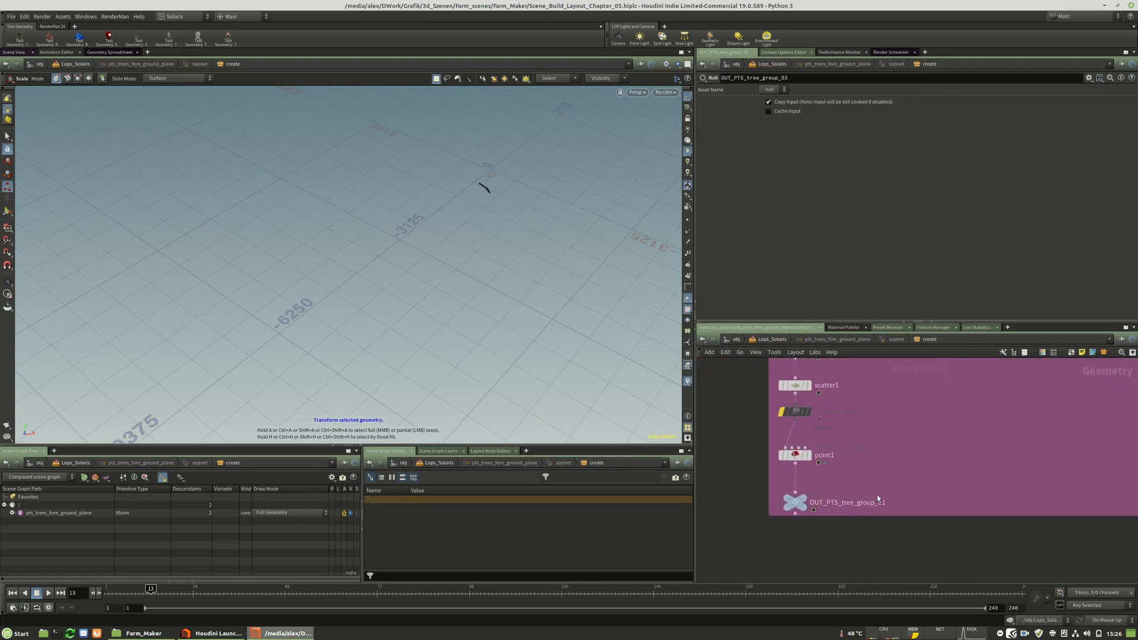
left_click(794, 503)
key("Escape")
key("g")
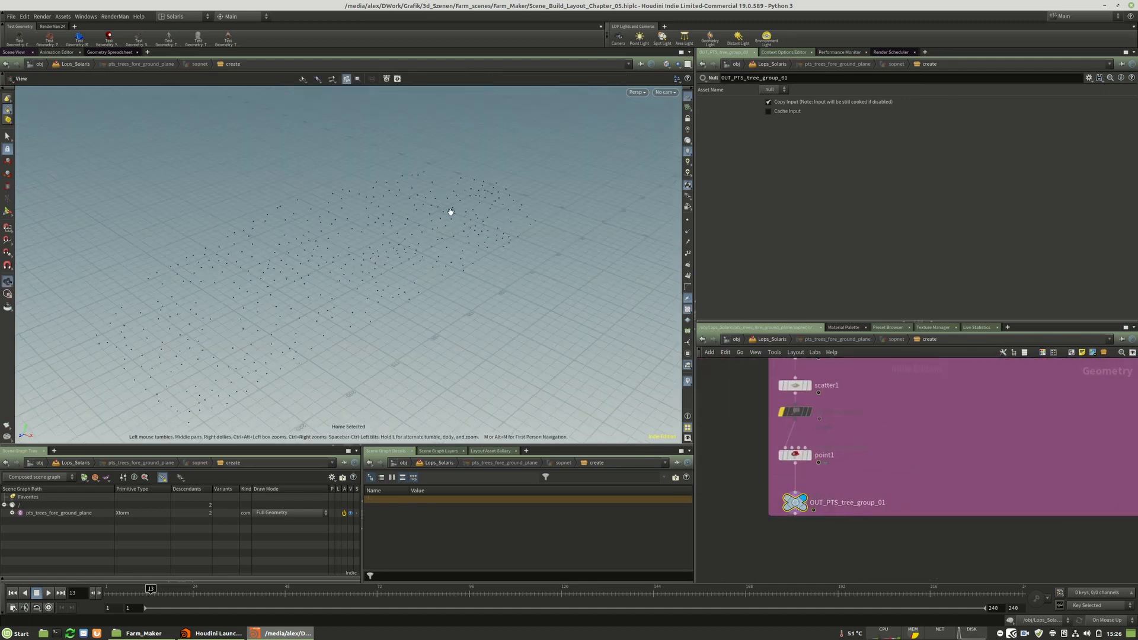
right_click_drag(479, 266, 375, 258)
middle_click_drag(375, 258, 294, 234)
scroll(813, 470, "down", 6)
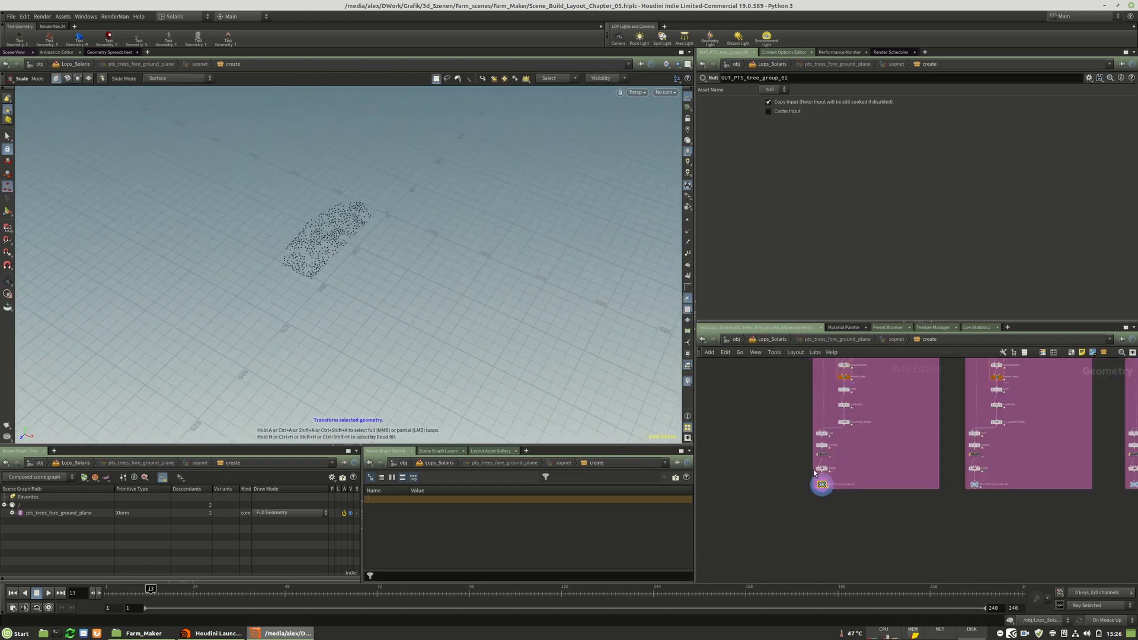
Examine the point clouds of the other tree group output nulls, then switch the display back to OUT_PTS_tree_group_01.
scroll(932, 475, "up", 4)
left_click(919, 477)
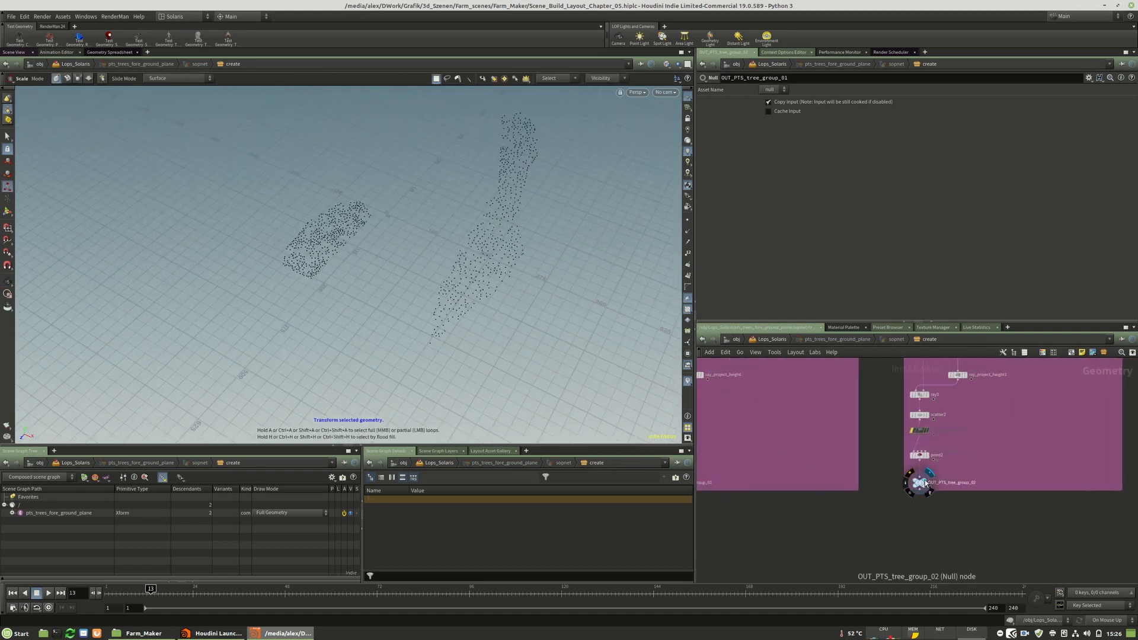
scroll(819, 475, "down", 1)
scroll(819, 476, "down", 2)
scroll(1051, 471, "up", 4)
left_click(926, 485)
key("Escape")
left_click_drag(495, 274, 452, 305)
key("e")
scroll(1127, 447, "down", 3)
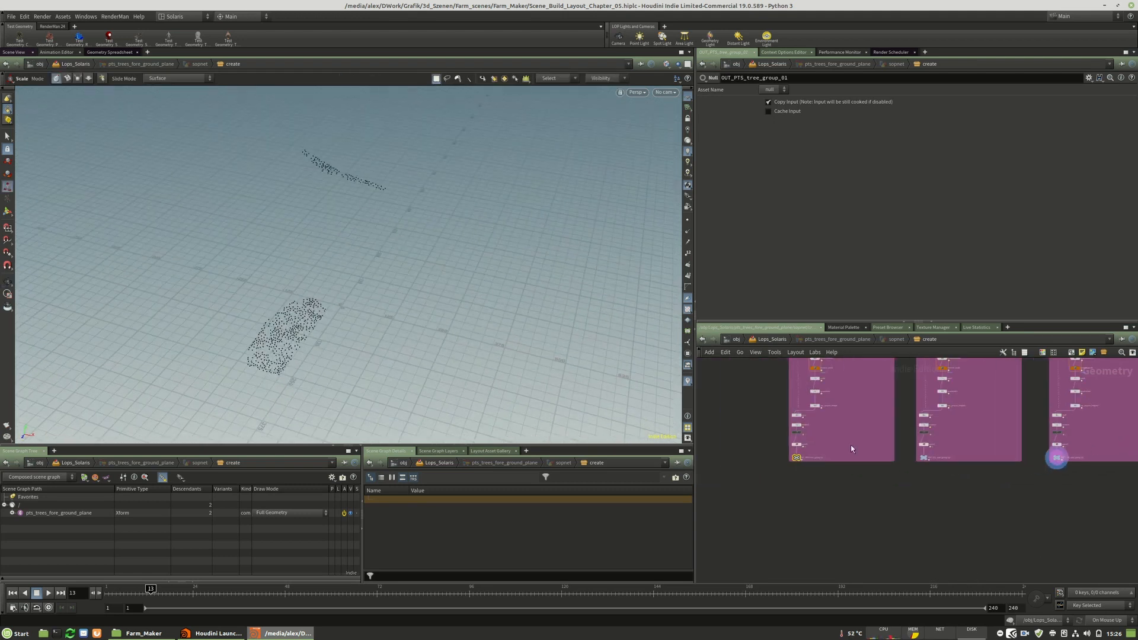
scroll(795, 456, "up", 4)
left_click(817, 446)
scroll(895, 496, "down", 1)
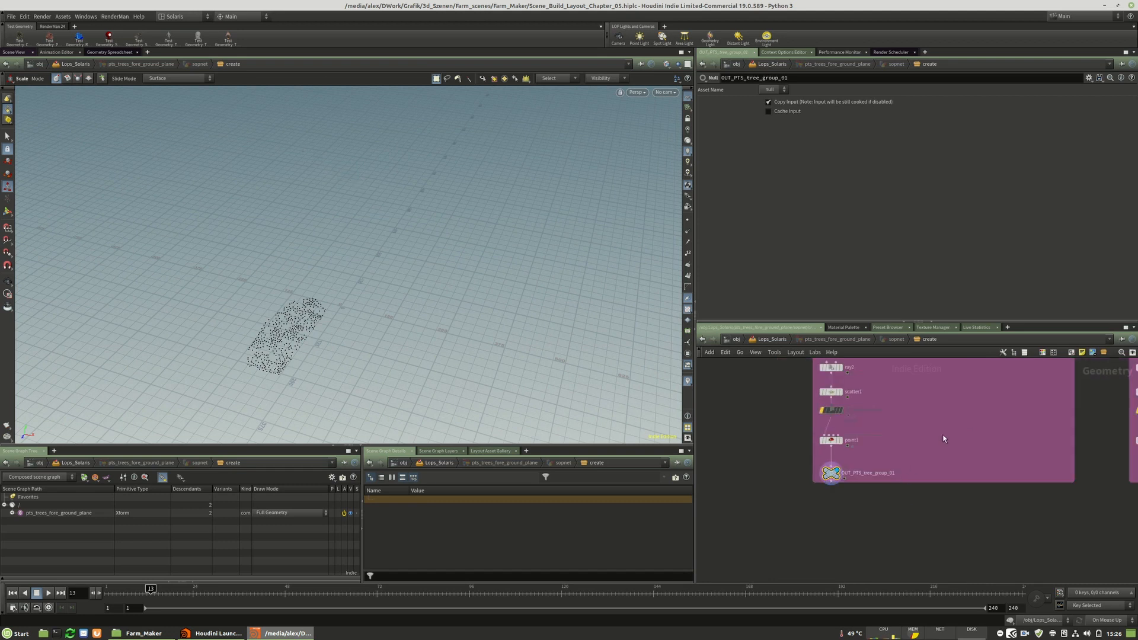
Add a LOP Import node beside the scatter chain of tree group 01.
key("Tab")
type("lop")
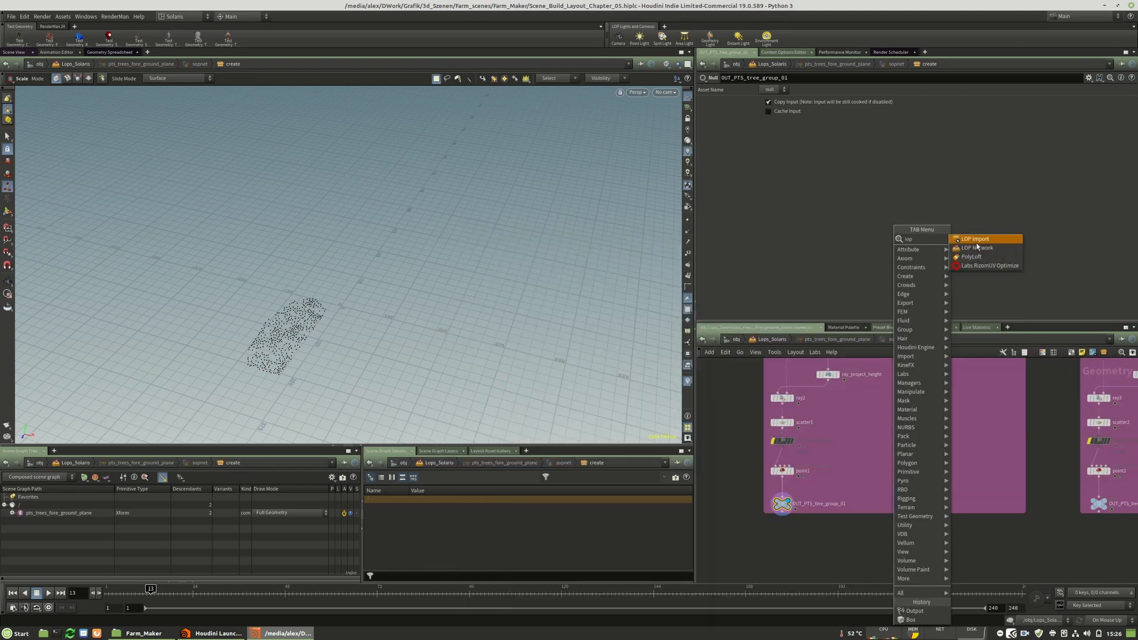
left_click(977, 248)
left_click(912, 444)
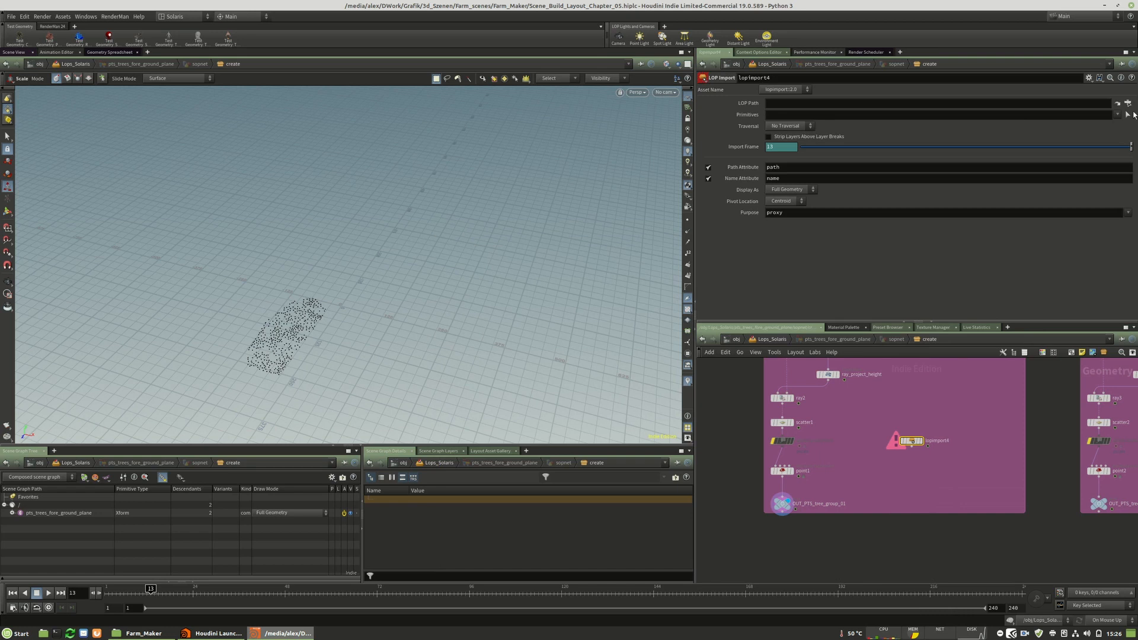
Set the LOP Import node's LOP path to frustrum_build.
left_click(1128, 103)
scroll(1081, 107, "up", 3)
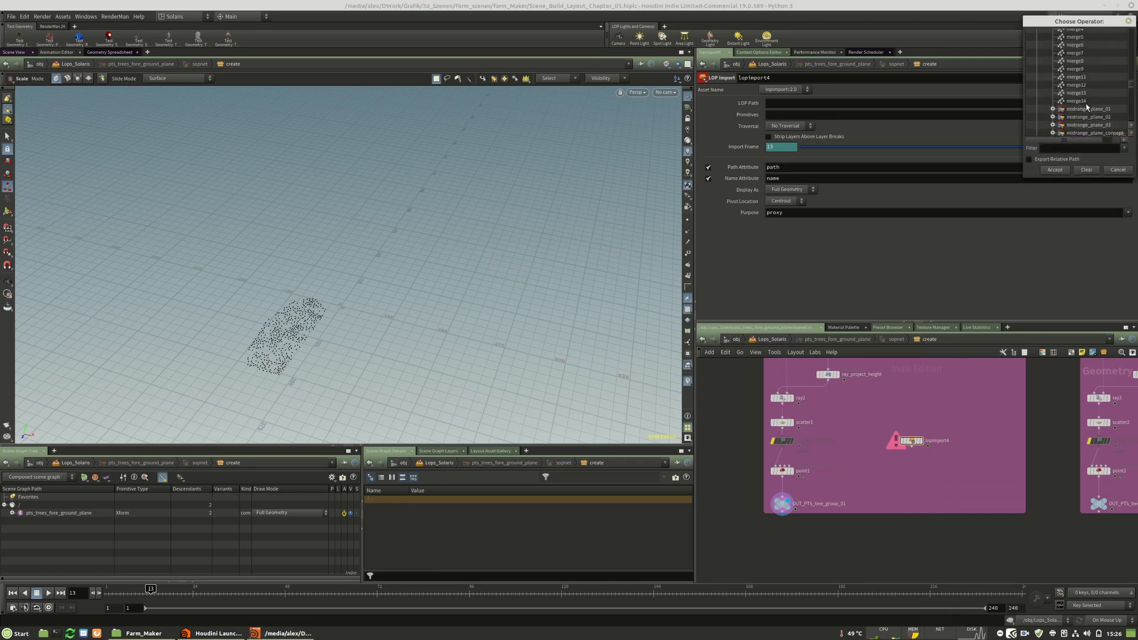
scroll(1099, 111, "up", 5)
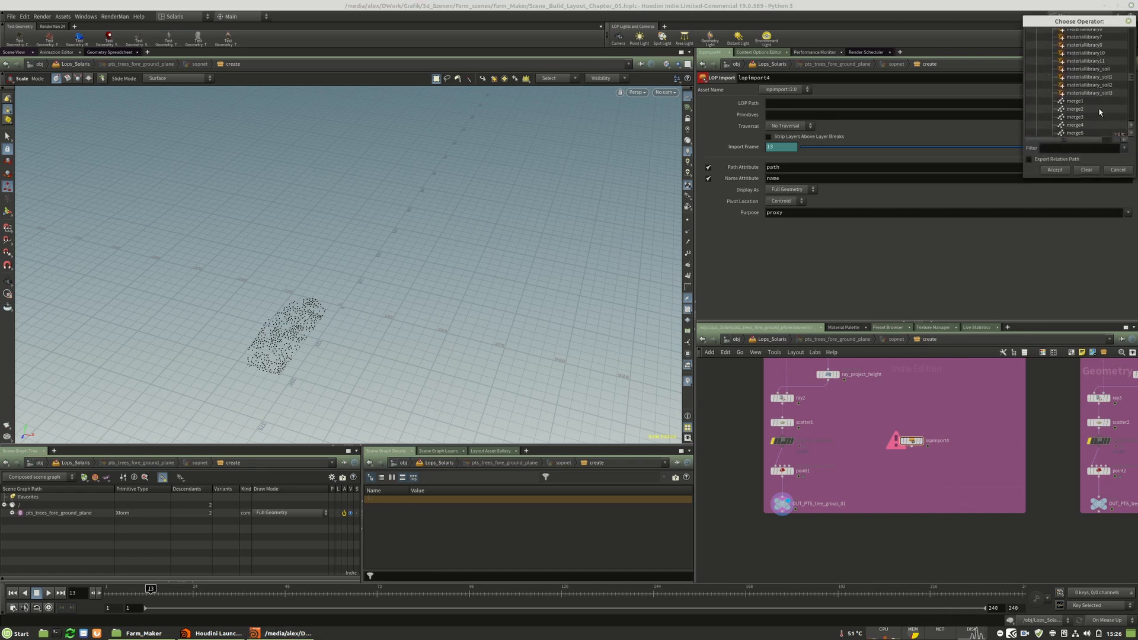
left_click(1088, 111)
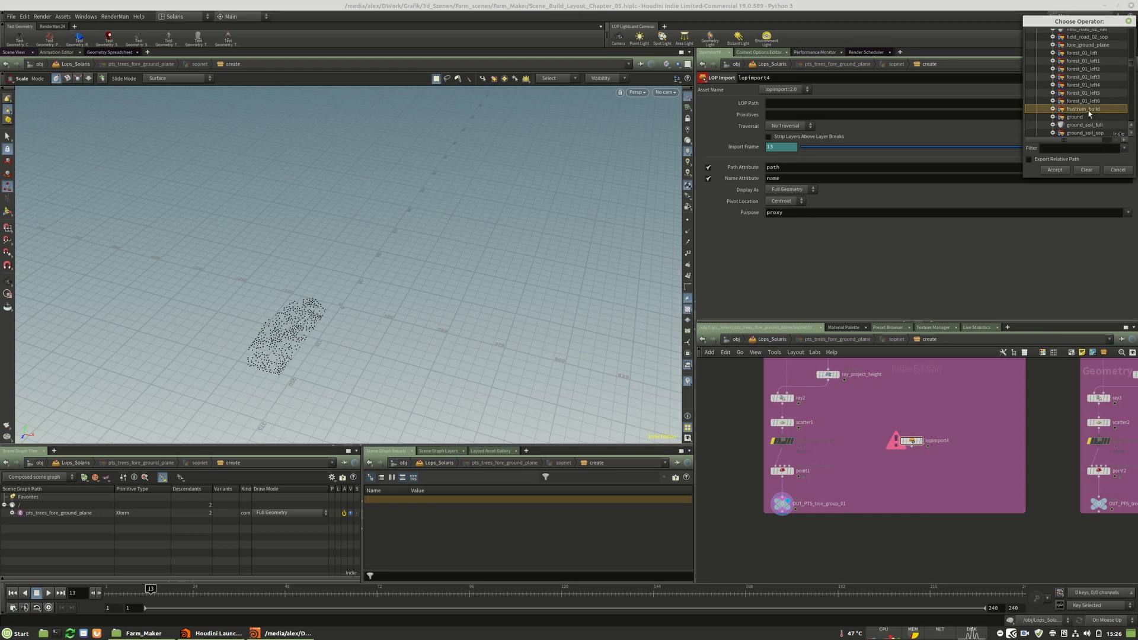
left_click(1053, 110)
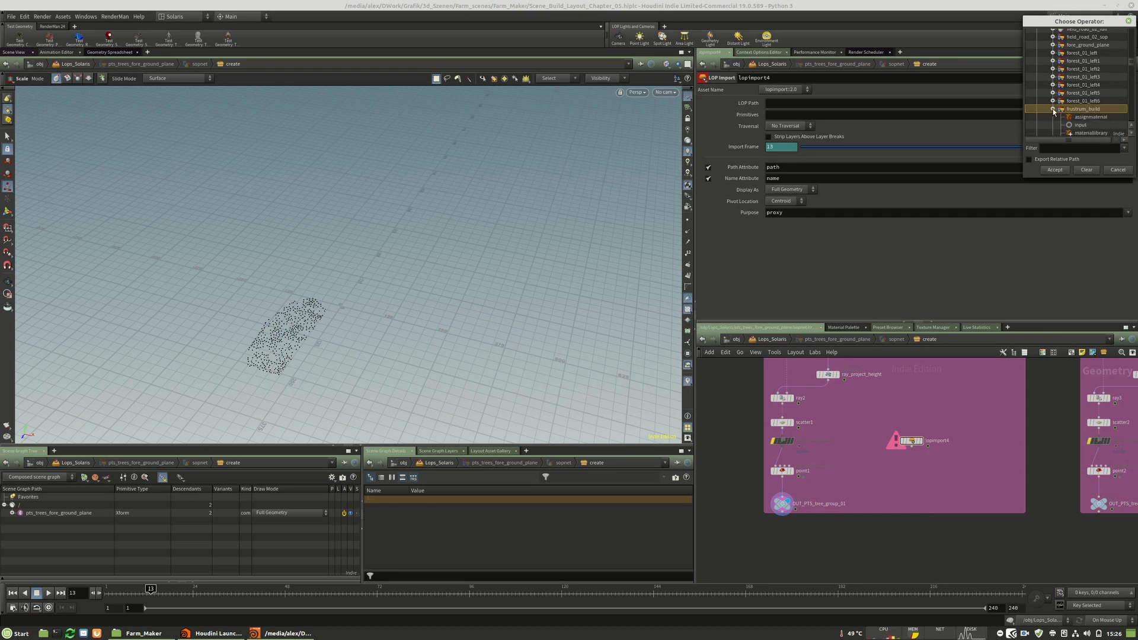
left_click(1054, 171)
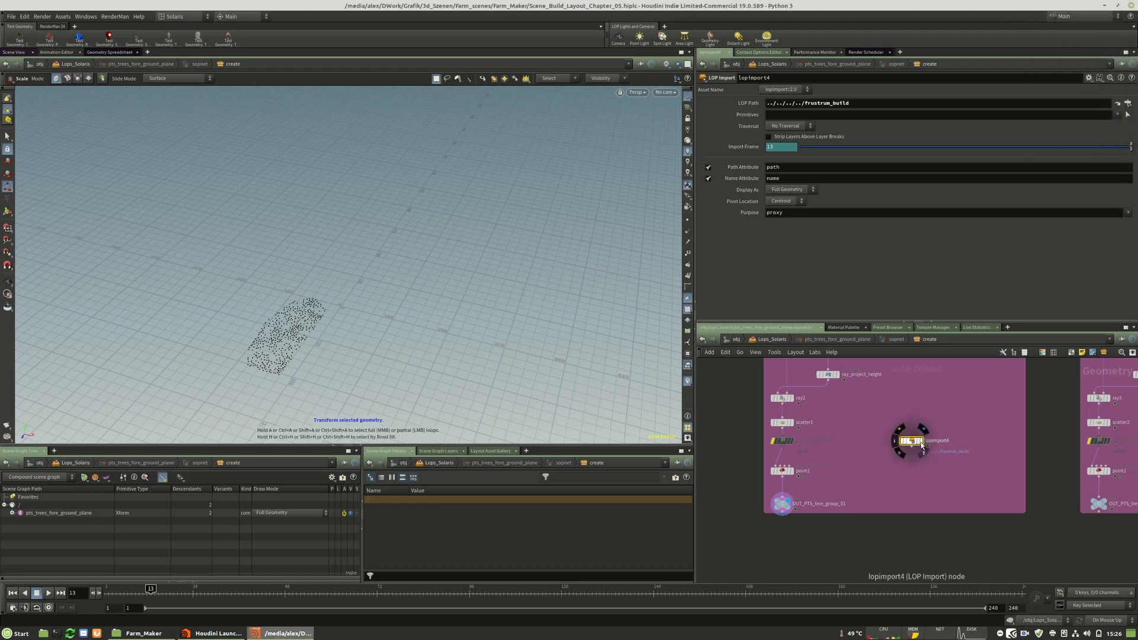
Display the LOP Import node, restrict it to all mesh primitives, and view the imported frustum.
right_click_drag(478, 266, 492, 308, "alt")
middle_click_drag(492, 308, 445, 240, "alt")
left_click(1115, 116)
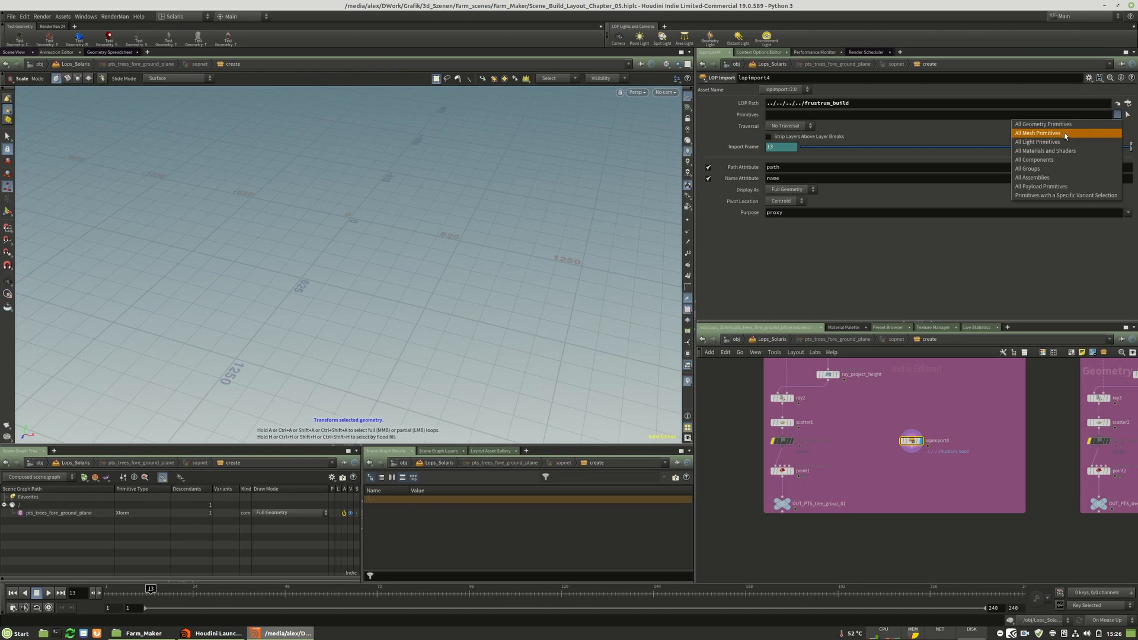
left_click(1064, 136)
middle_click_drag(471, 164, 468, 255, "alt")
left_click_drag(563, 197, 389, 201)
key("e")
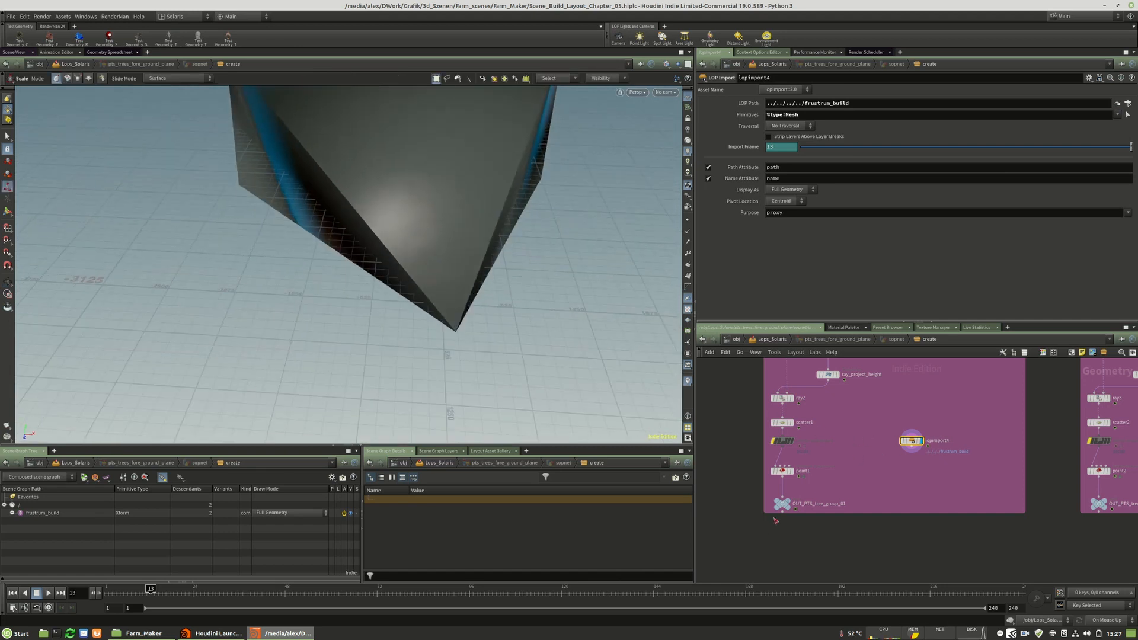
Move OUT_PTS_tree_group_01 below the network box and display point1's points against the templated frustum wireframe.
left_click_drag(788, 508, 788, 563)
left_click(791, 558)
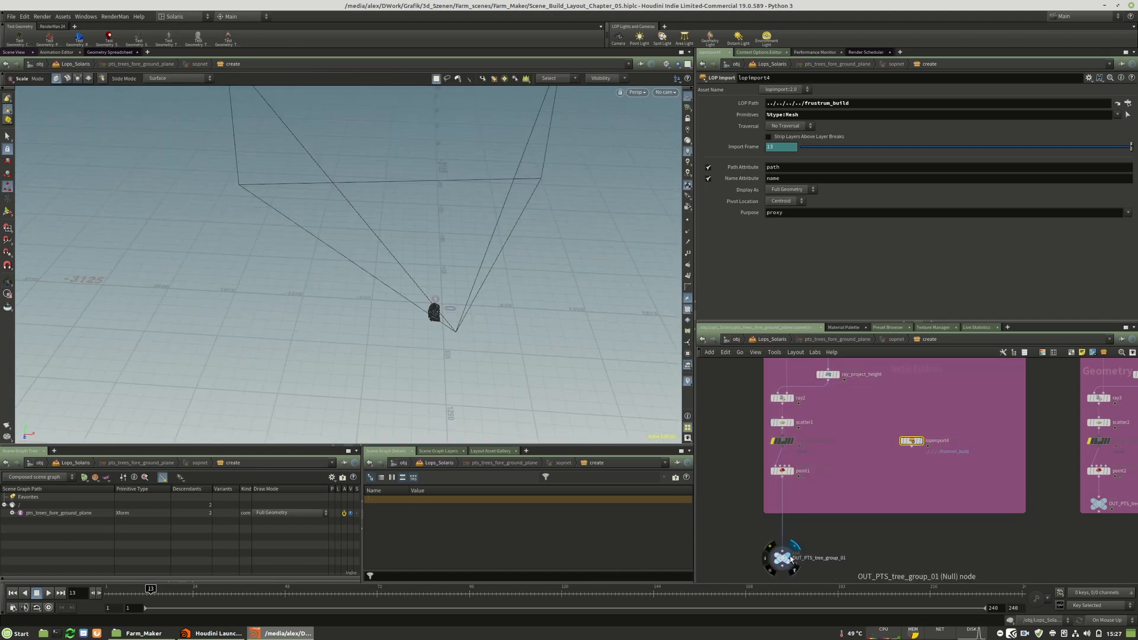
left_click(787, 474)
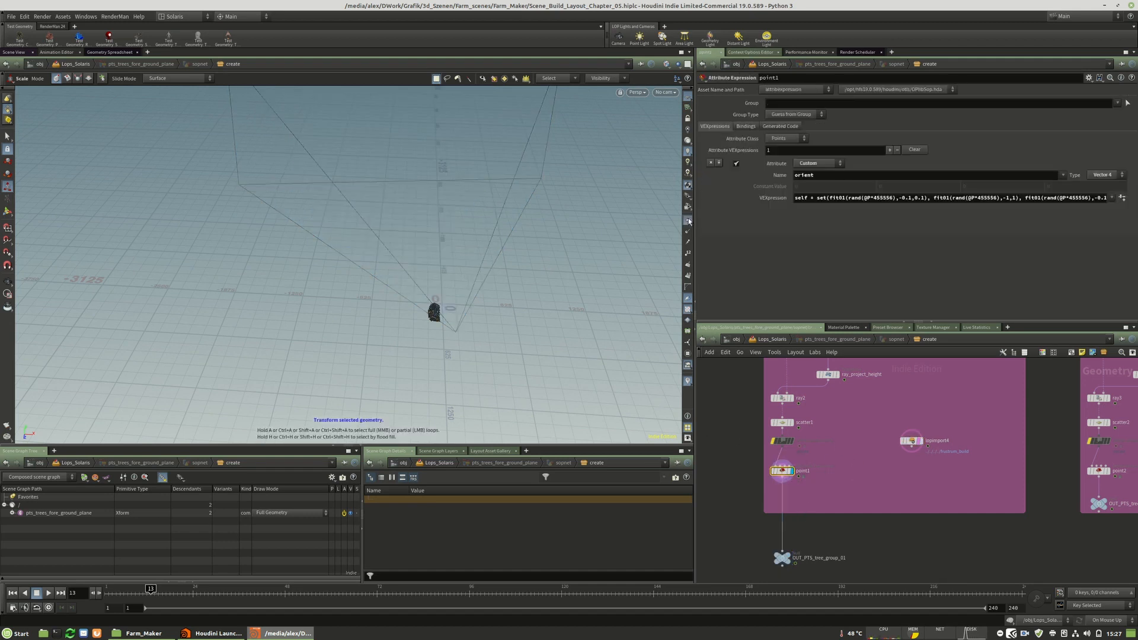
key("Escape")
scroll(655, 274, "up", 5)
left_click_drag(655, 274, 368, 285)
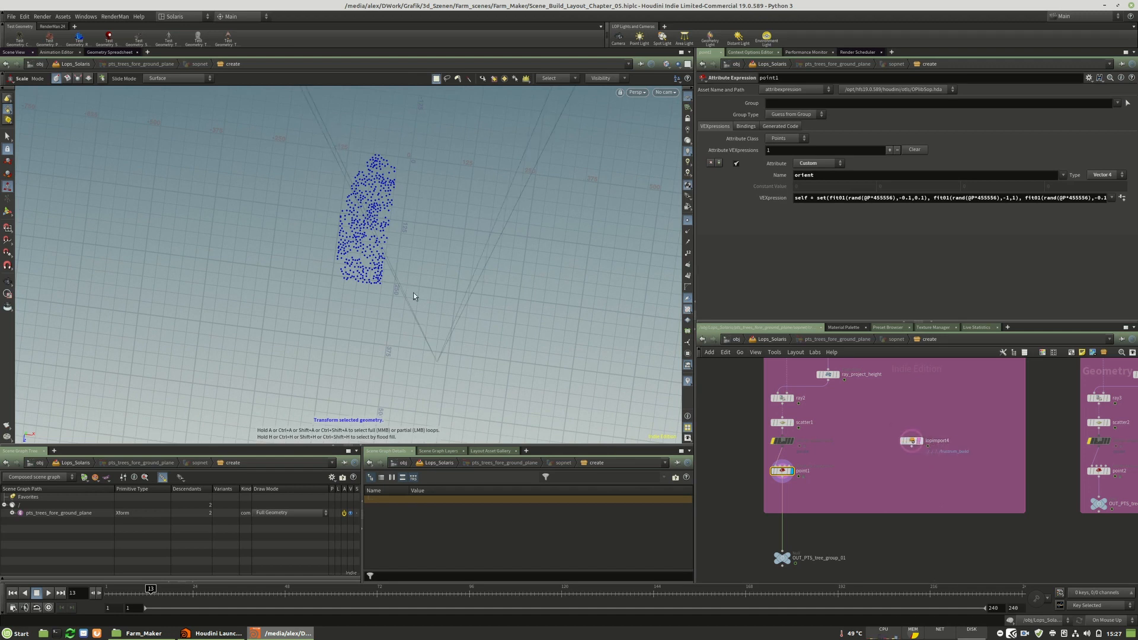
Add an IsoOffset node below lopimport4, connect the imported frustum to its input, and display it.
key("Tab")
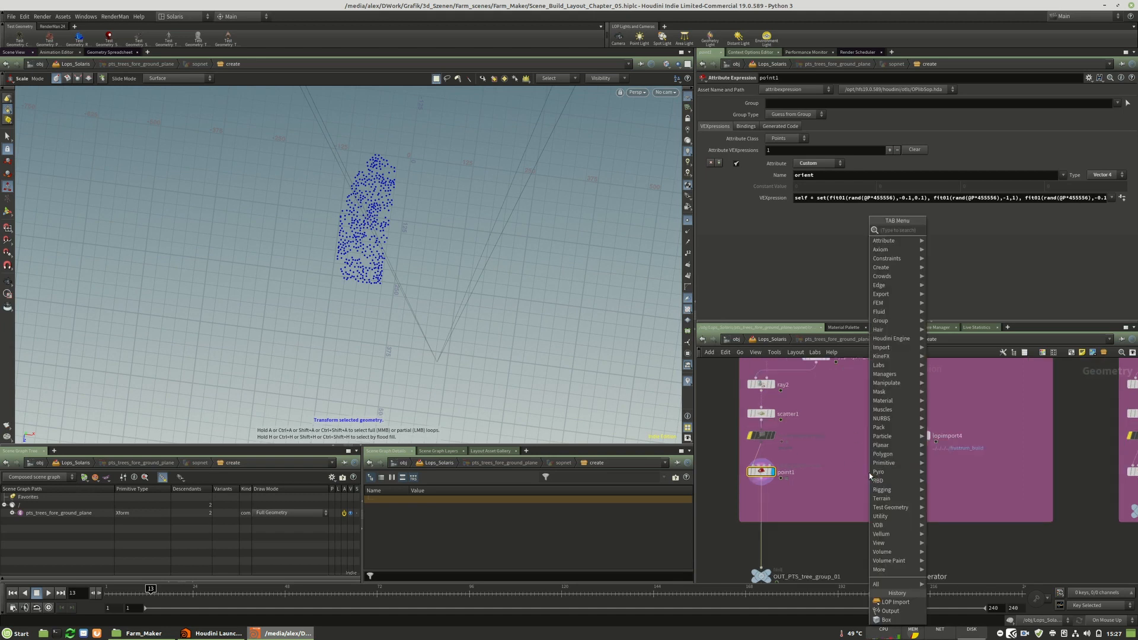
type("iso")
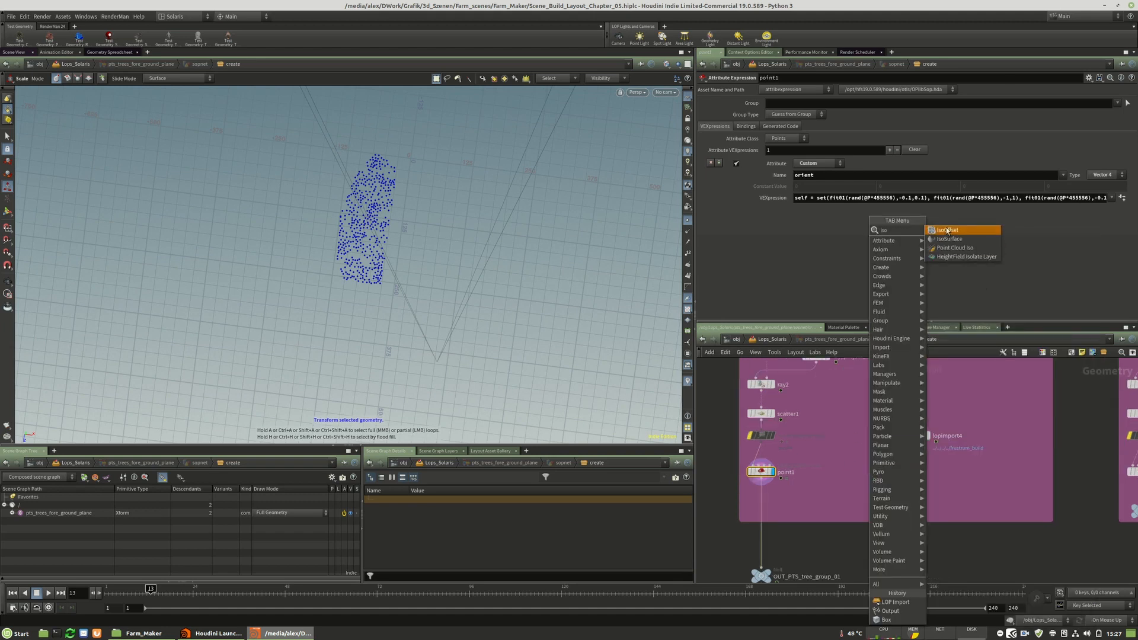
left_click(946, 229)
left_click(918, 473)
left_click(916, 466)
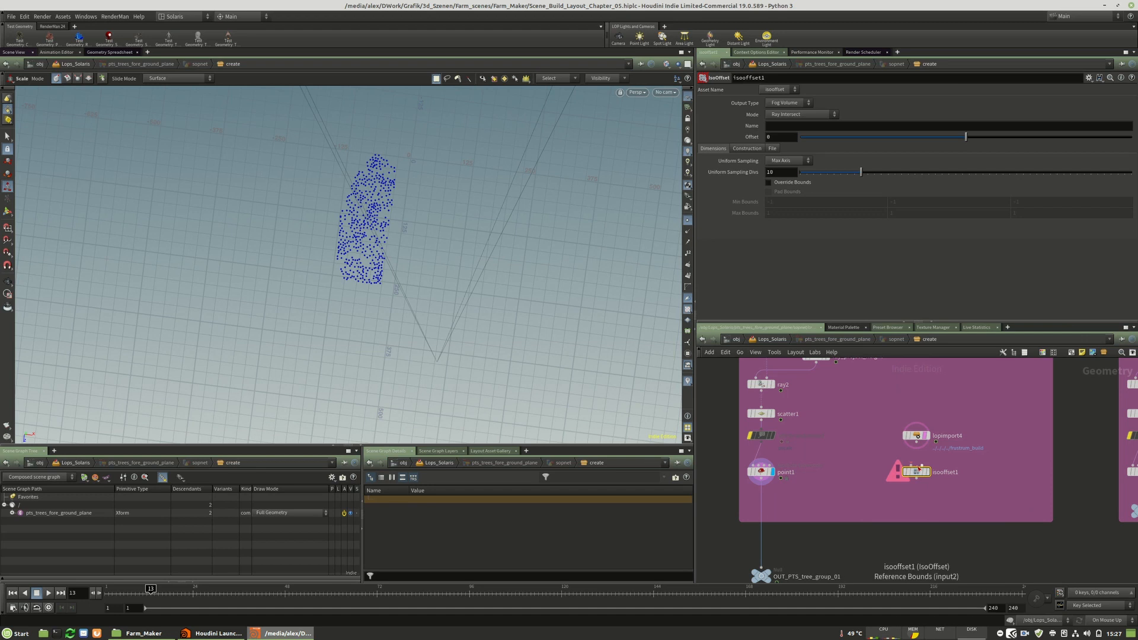
left_click(922, 448)
left_click(926, 471)
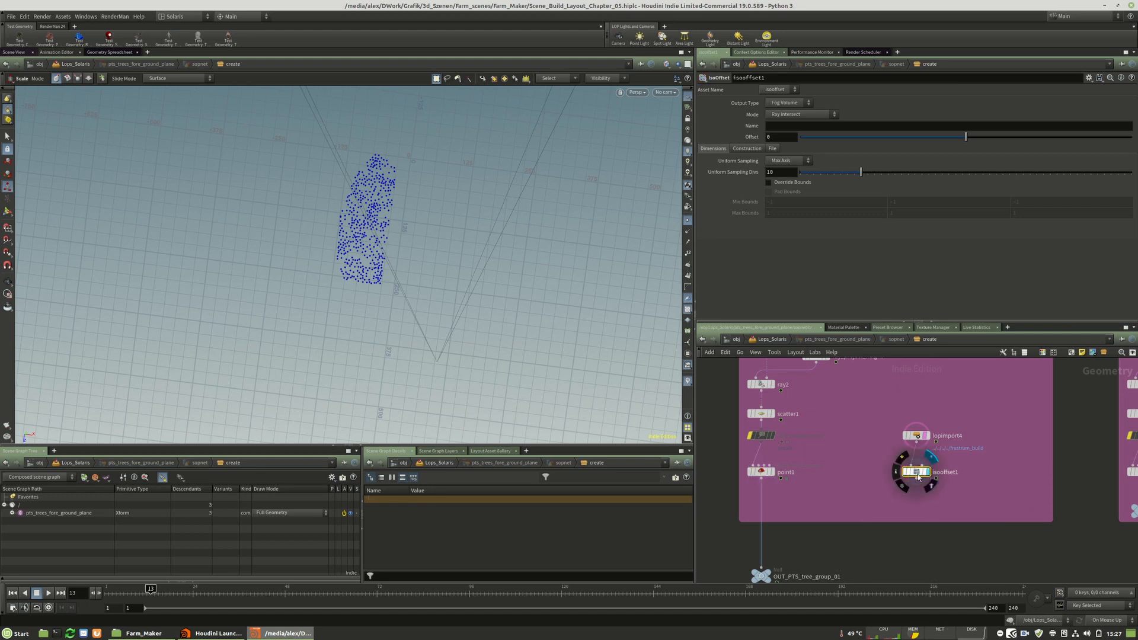
Name the IsoOffset node's fog volume density.
left_click(788, 125)
type("density")
key("Return")
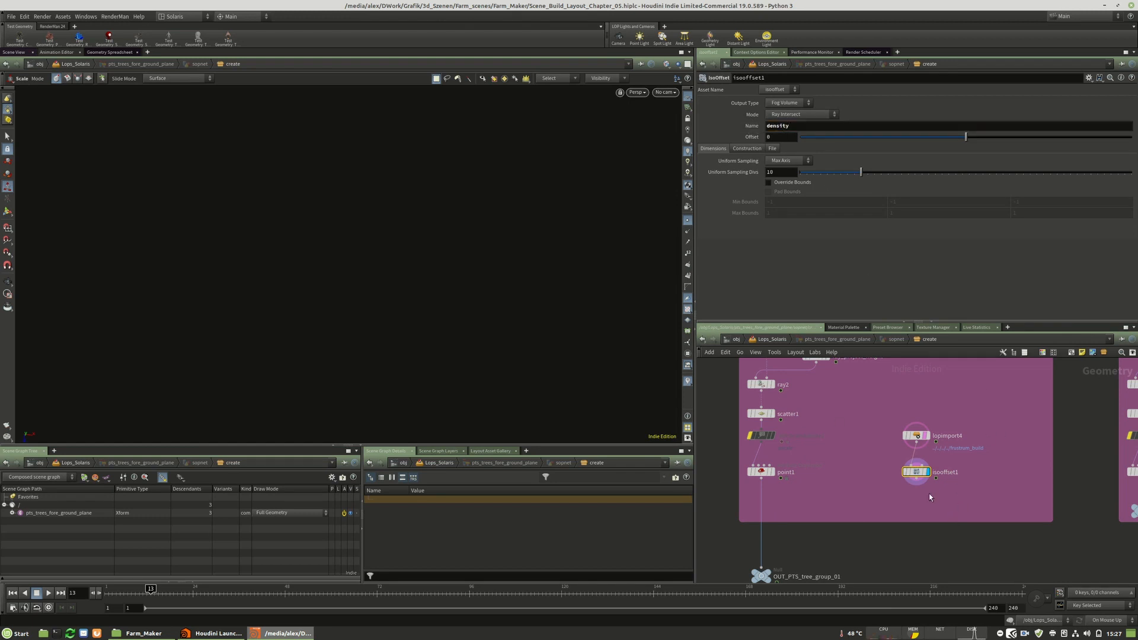
Try 50 uniform sampling divisions on isooffset1 and inspect the resulting fog volume.
double_click(771, 172)
key("Return")
key("Escape")
left_click_drag(409, 222, 414, 178)
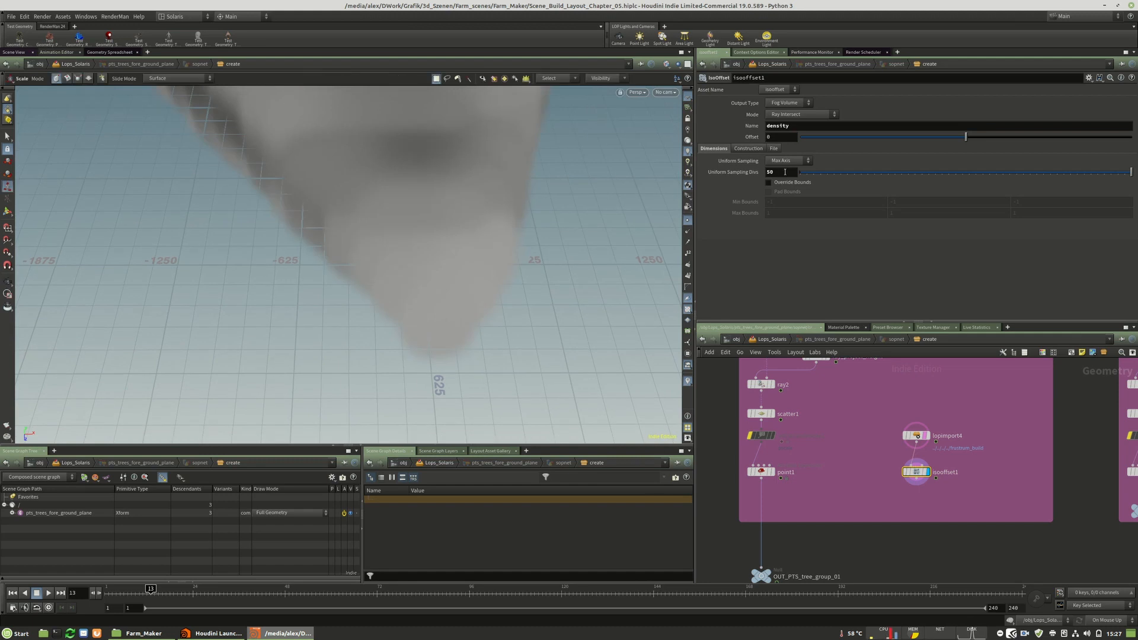
Set the uniform sampling divisions of isooffset1 to 25.
double_click(783, 173)
type("25")
key("Return")
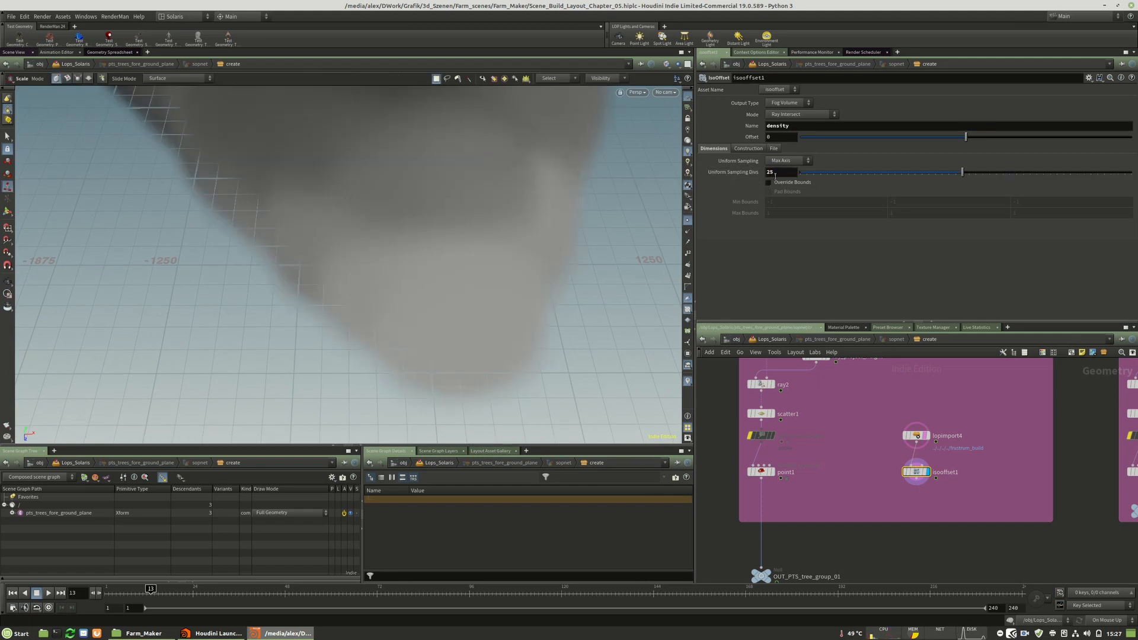
Insert a Group node above point1 in the scatter branch, with isooffset1 feeding its bounding input.
middle_click_drag(860, 479, 886, 424)
left_click_drag(791, 418, 793, 449)
middle_click_drag(844, 390, 834, 405)
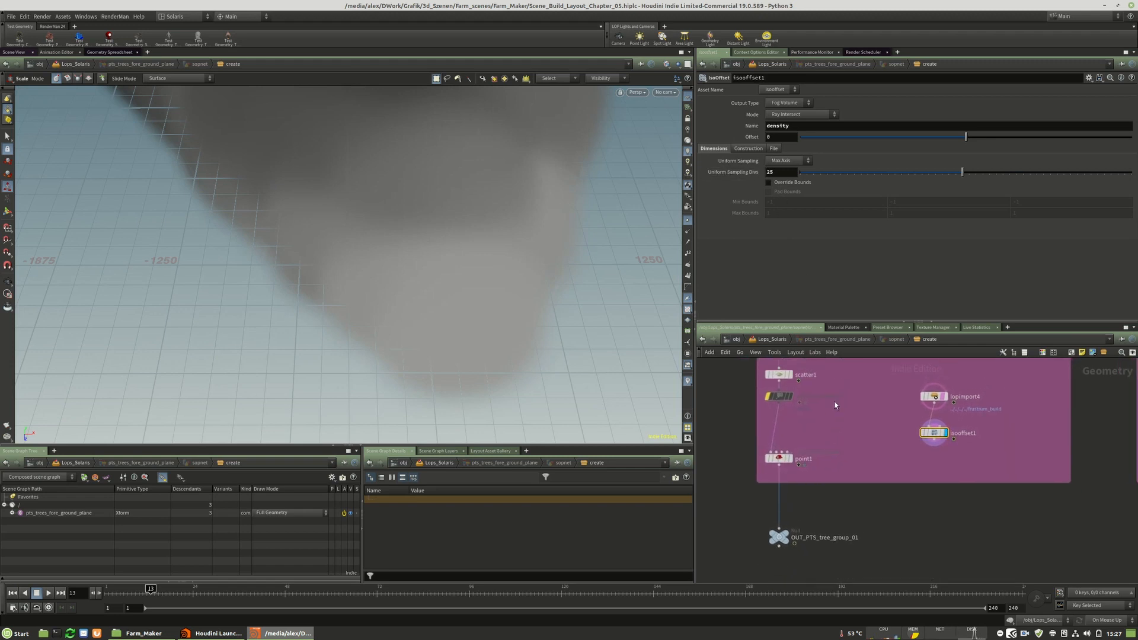
key("Tab")
type("grou")
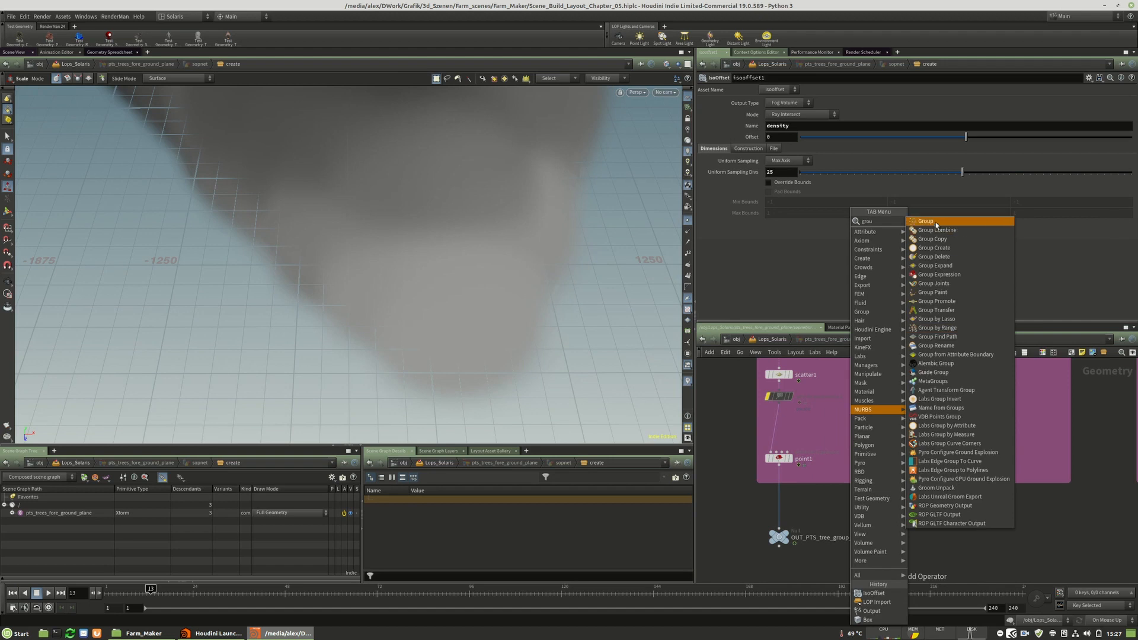
left_click(935, 222)
left_click(775, 437)
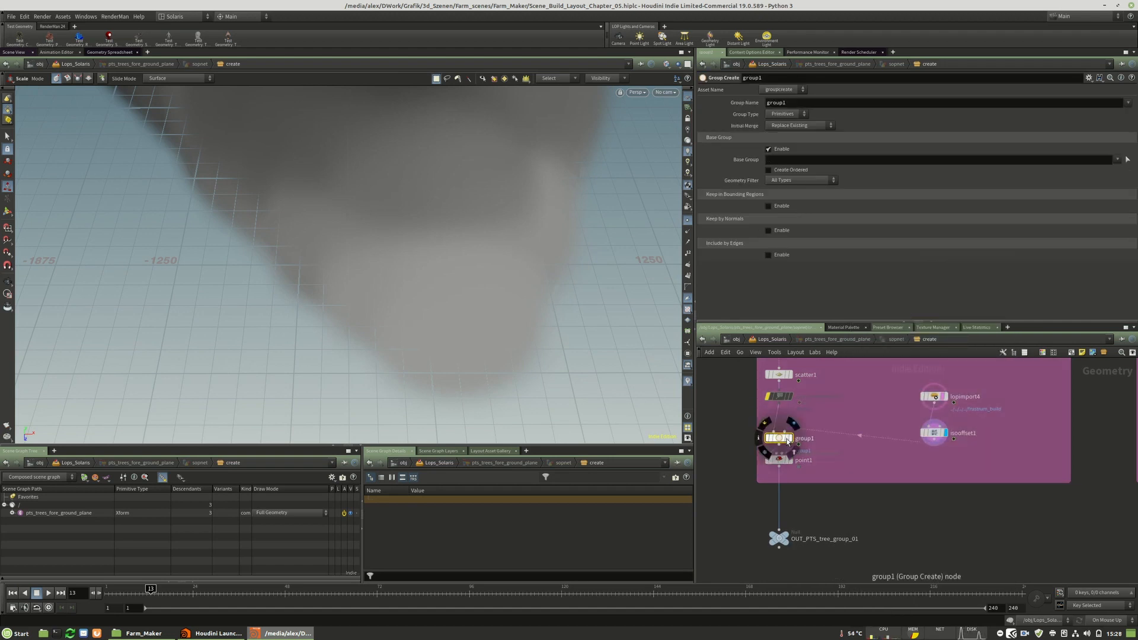
Disable group1's base group, enable Keep in Bounding Regions with the Bounding Volume type, and set the group type to Points.
left_click(779, 150)
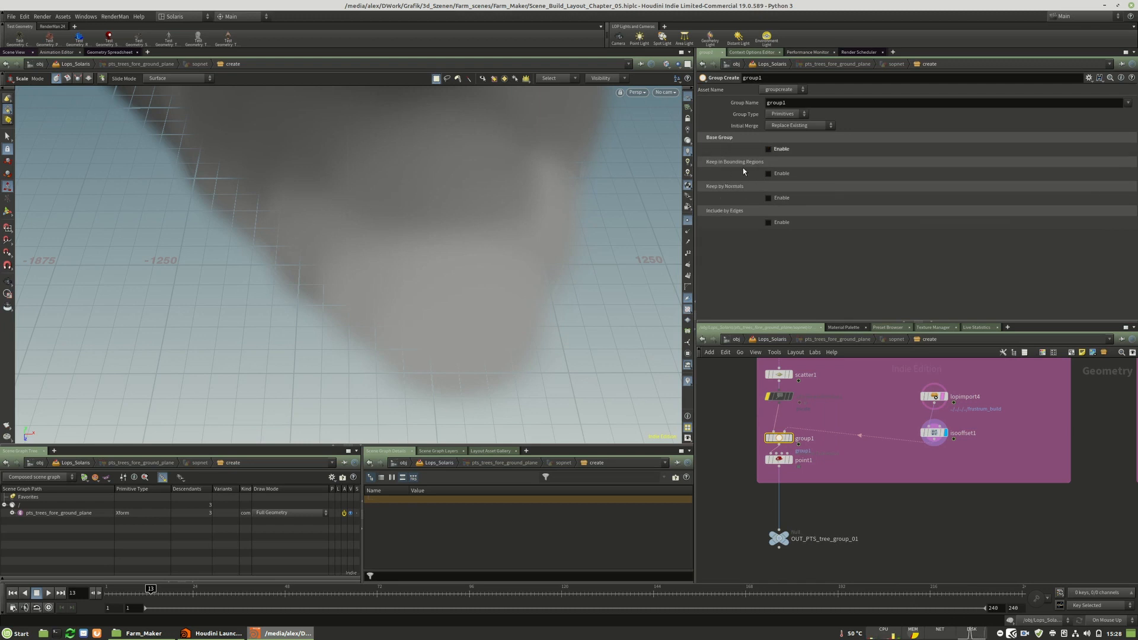
left_click(769, 174)
left_click(803, 184)
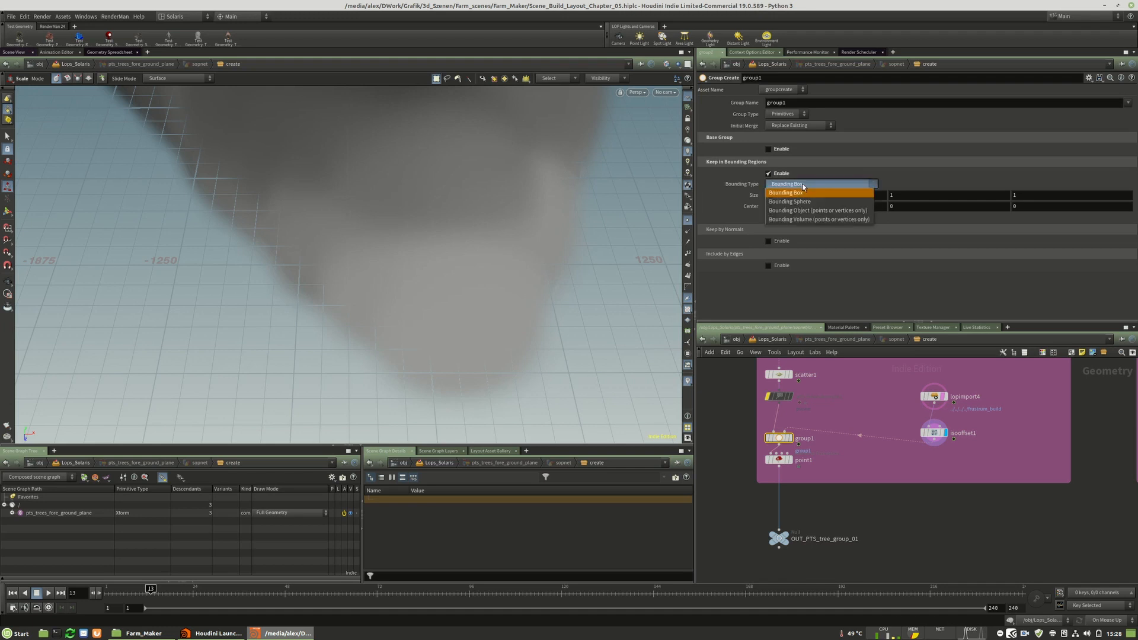
left_click(773, 220)
left_click(788, 115)
left_click(796, 132)
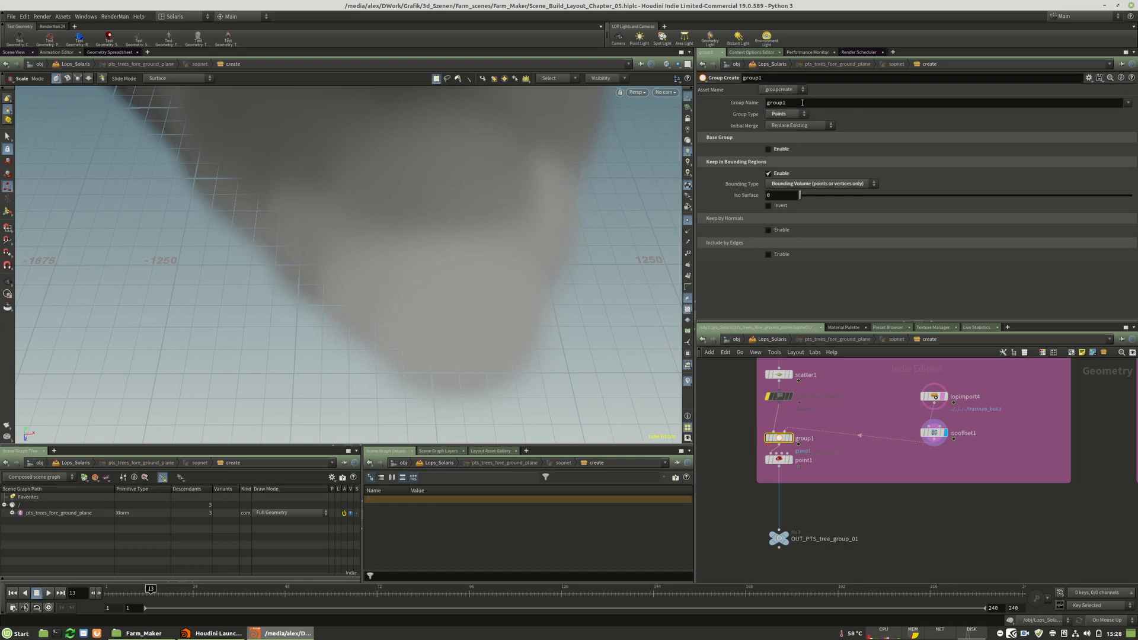
Name the group x, display group1, and show its grouped points against the camera frustum in the viewport.
left_click(768, 103)
type("x")
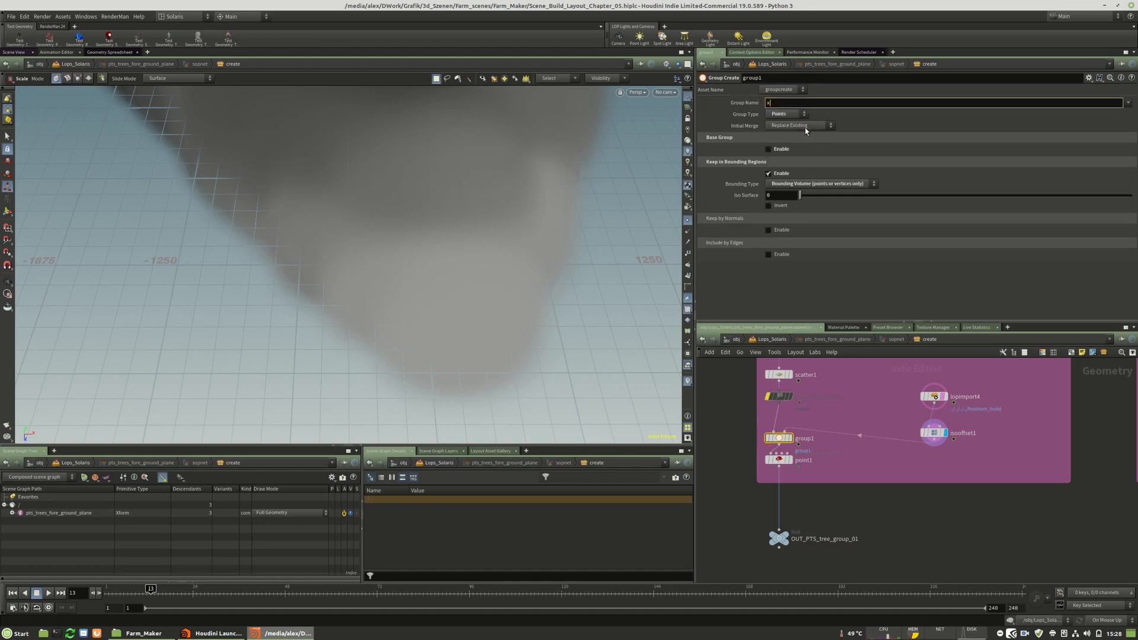
left_click_drag(779, 460, 778, 471)
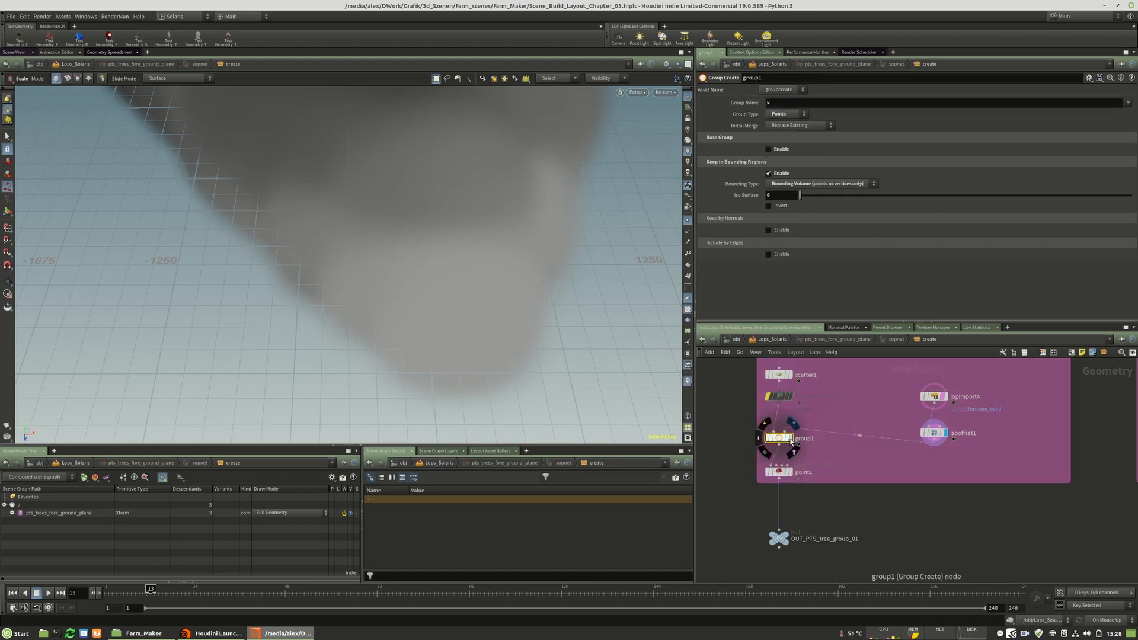
left_click(790, 440)
left_click_drag(236, 184, 249, 237, "alt")
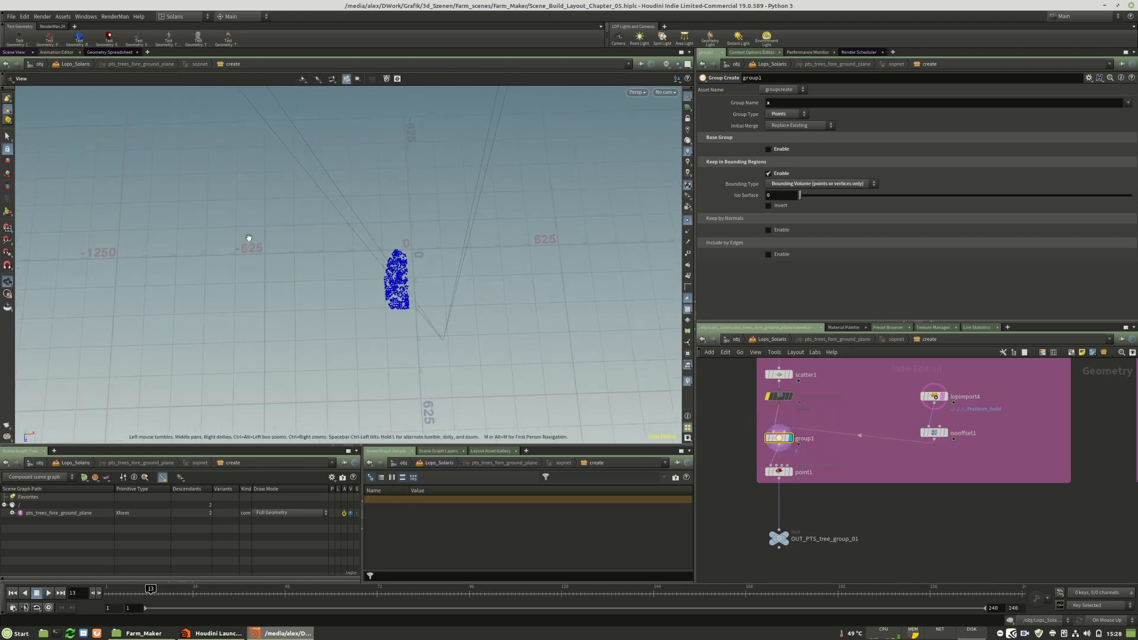
left_click(4, 210)
left_click(6, 212)
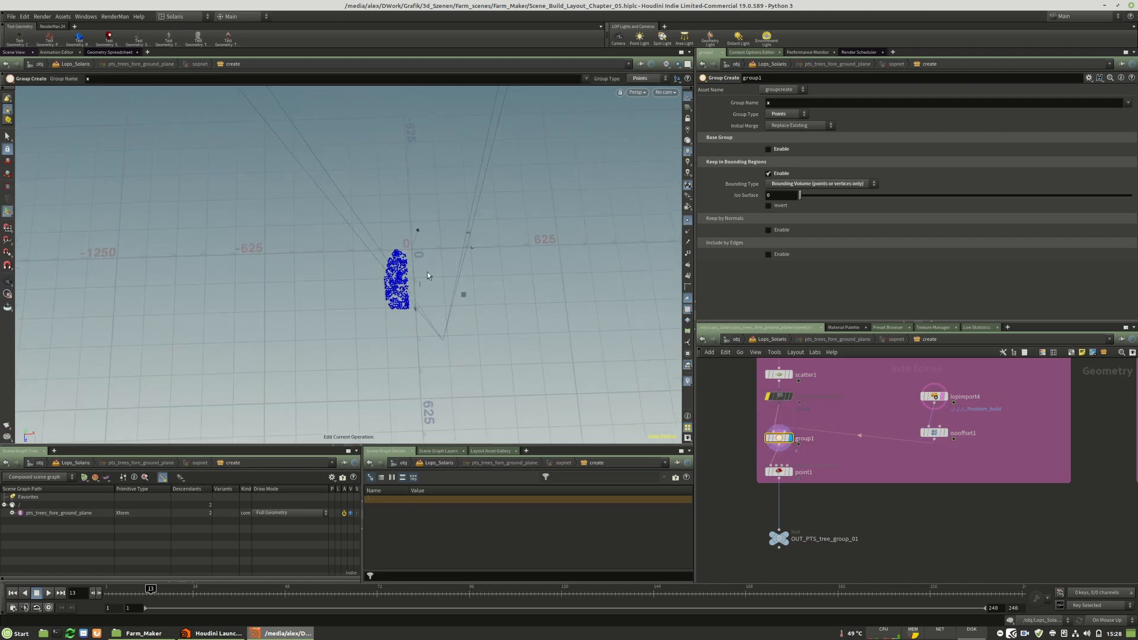
middle_click_drag(430, 283, 383, 264, "alt")
left_click_drag(383, 264, 393, 295, "alt")
Try iso surface values of 0.4 and 0.2 on group1, and invert its bounding volume selection.
left_click(780, 196)
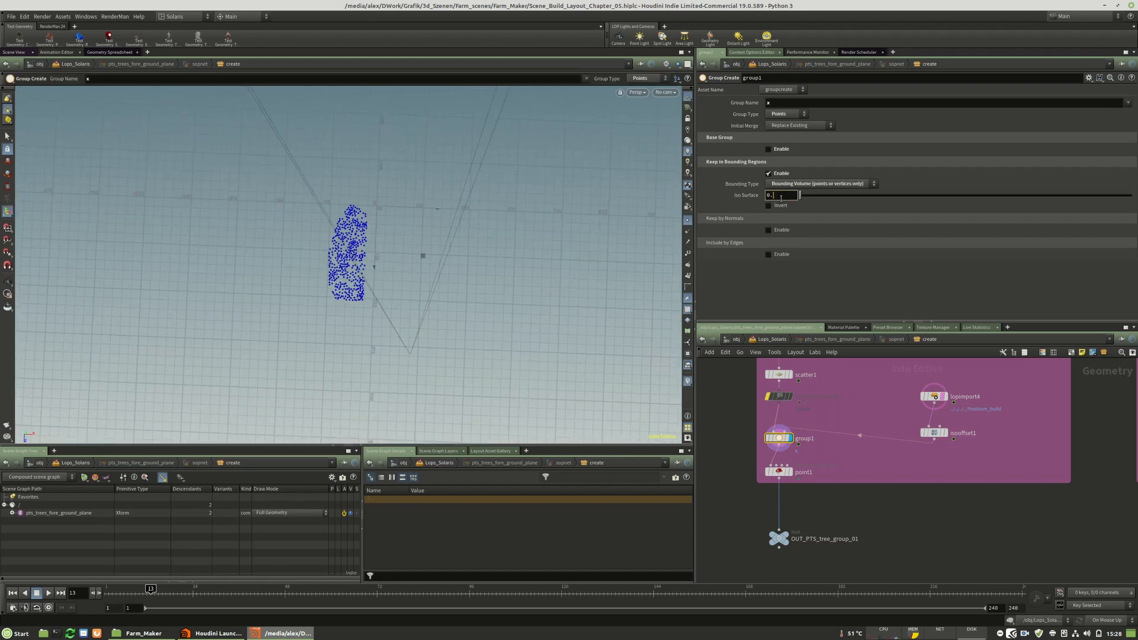
key("Return")
type("4")
key("Return")
key("BackSpace")
type("2")
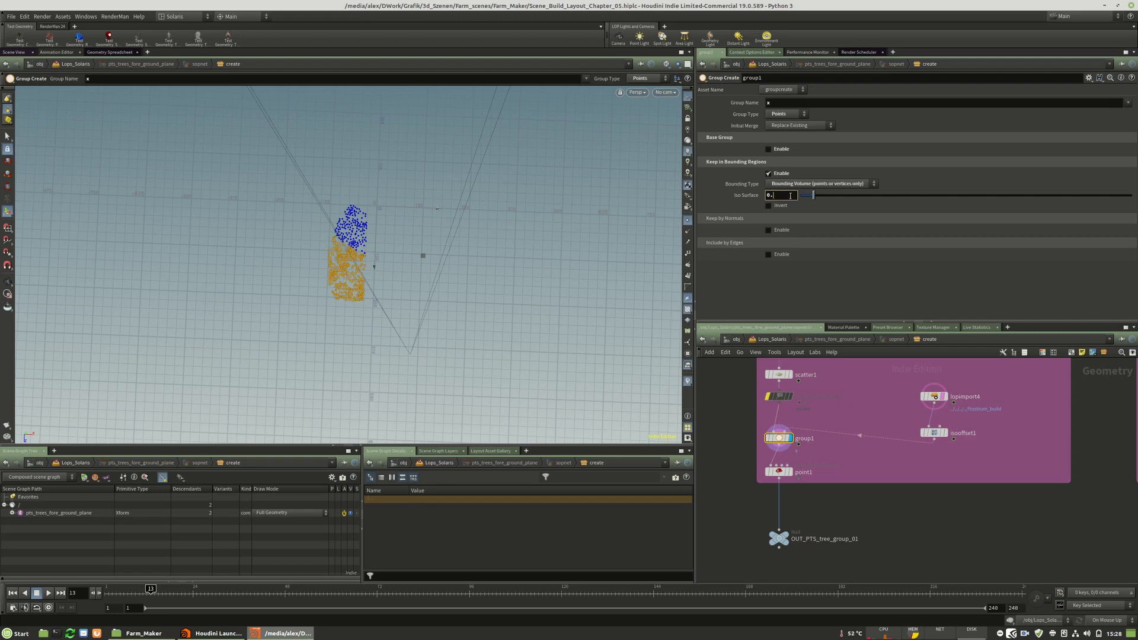
key("Return")
left_click(769, 205)
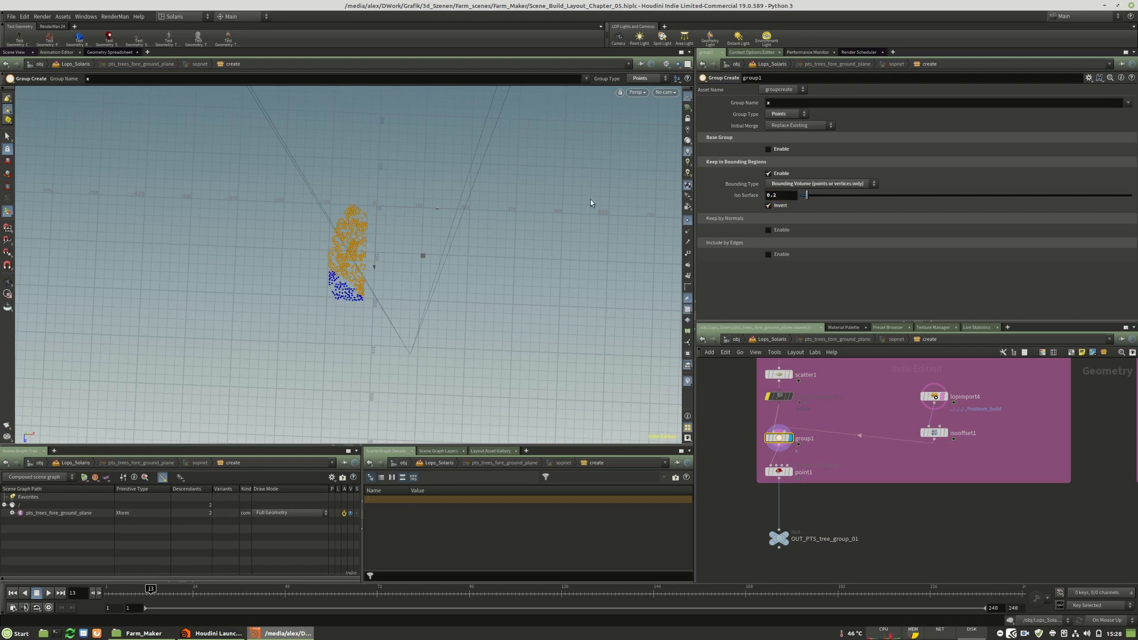
Set group1's iso surface value to 0.25.
left_click(790, 197)
type("5")
key("Return")
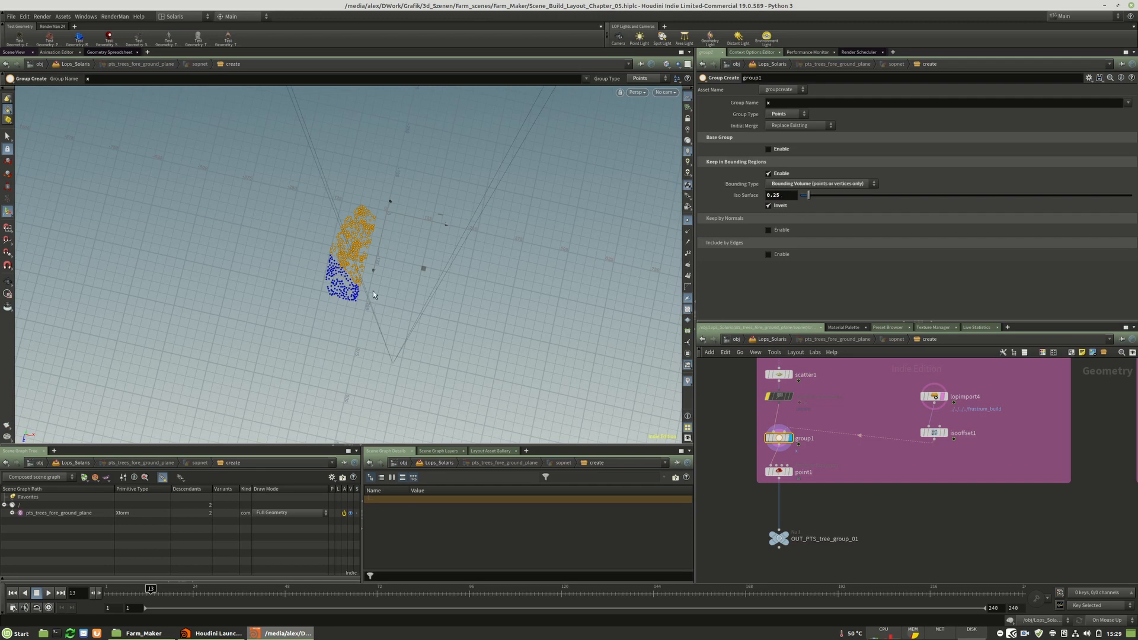
Insert a Blast node between group1 and point1.
middle_click_drag(811, 471, 826, 444)
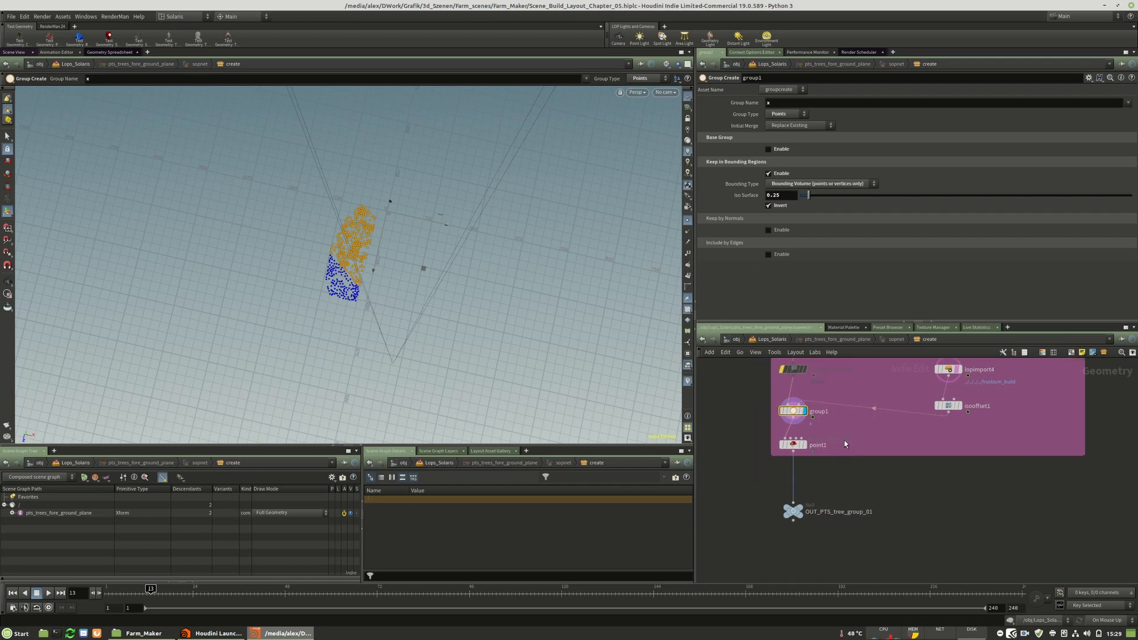
key("Tab")
type("blast")
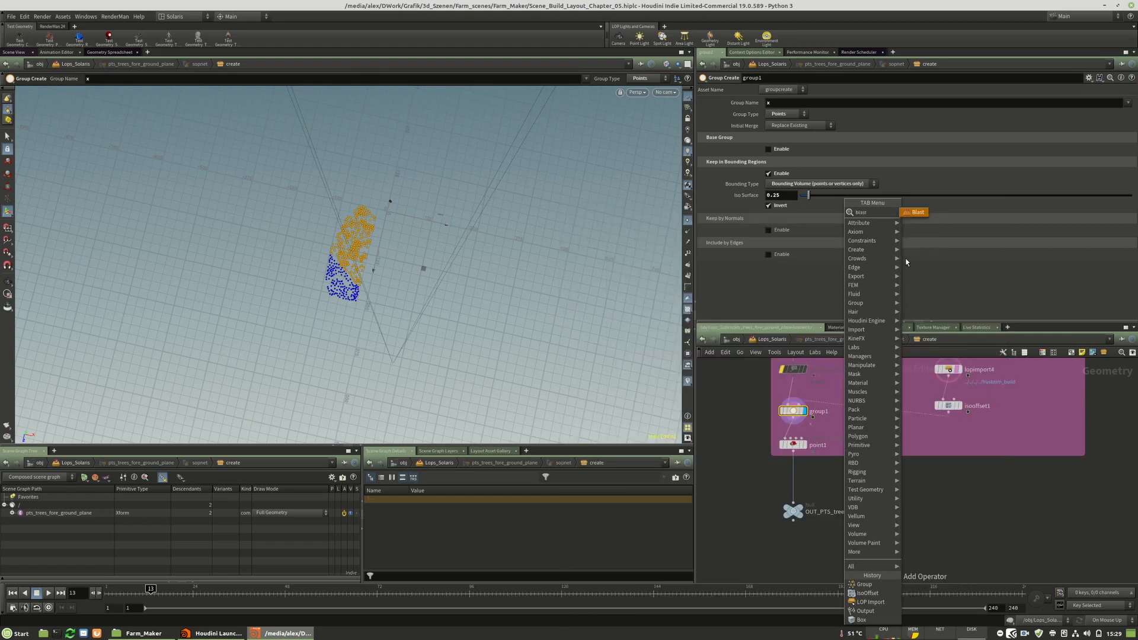
left_click(917, 214)
left_click(794, 442)
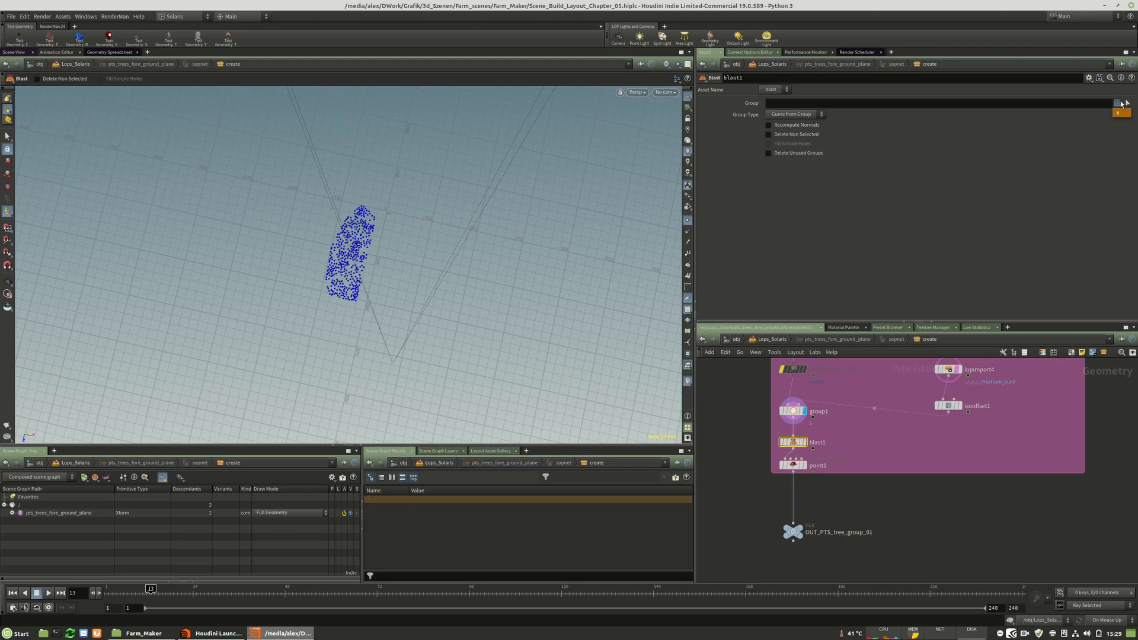
Set blast1 to group x with Delete Non Selected enabled, and display the node.
left_click(1116, 113)
left_click(788, 135)
left_click(803, 442)
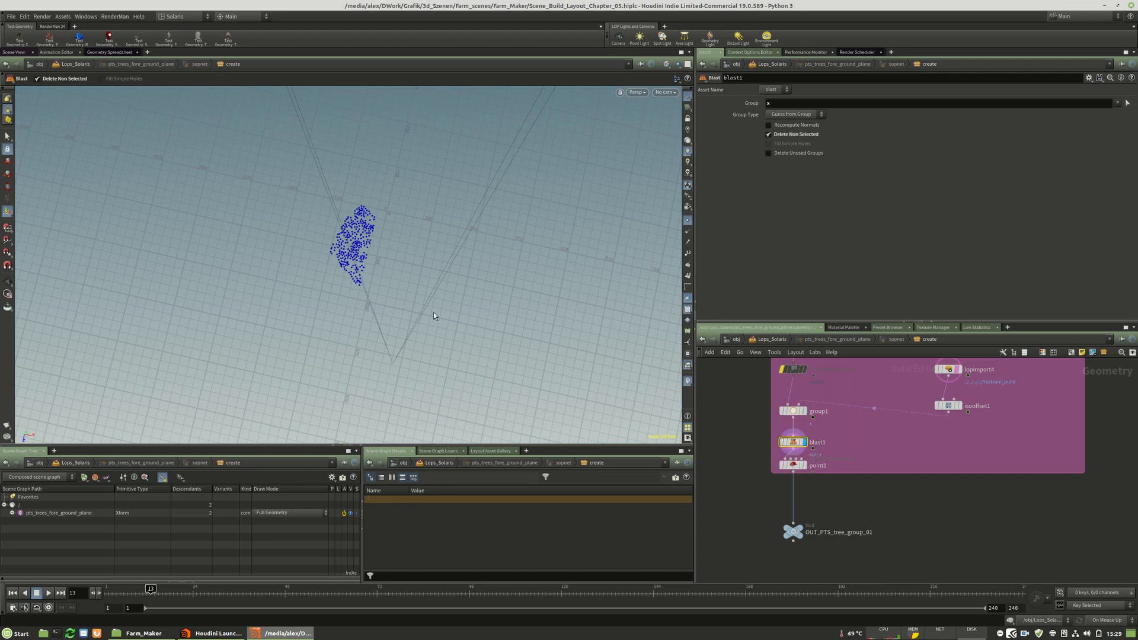
Space out the group1, blast1 and point1 nodes vertically in the network.
left_click_drag(792, 465, 793, 492)
left_click_drag(793, 446, 795, 464)
middle_click_drag(792, 405, 786, 443)
left_click_drag(785, 444, 786, 452)
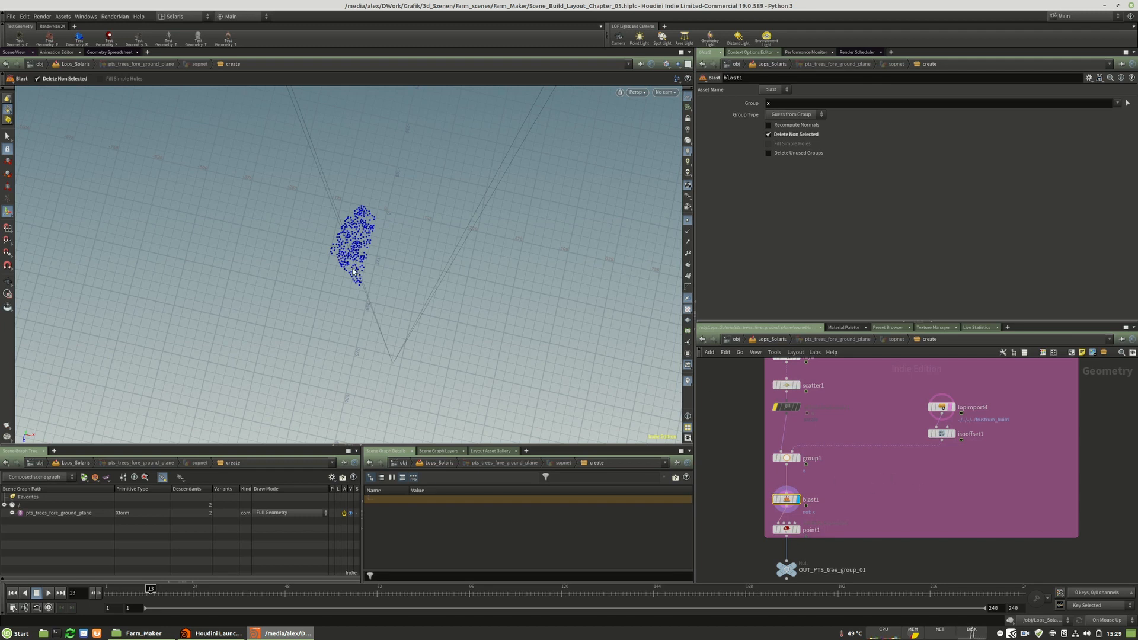
Insert an Attribute Wrangle above group1 in the scatter branch and display it.
middle_click_drag(842, 426, 862, 508)
left_click(805, 467)
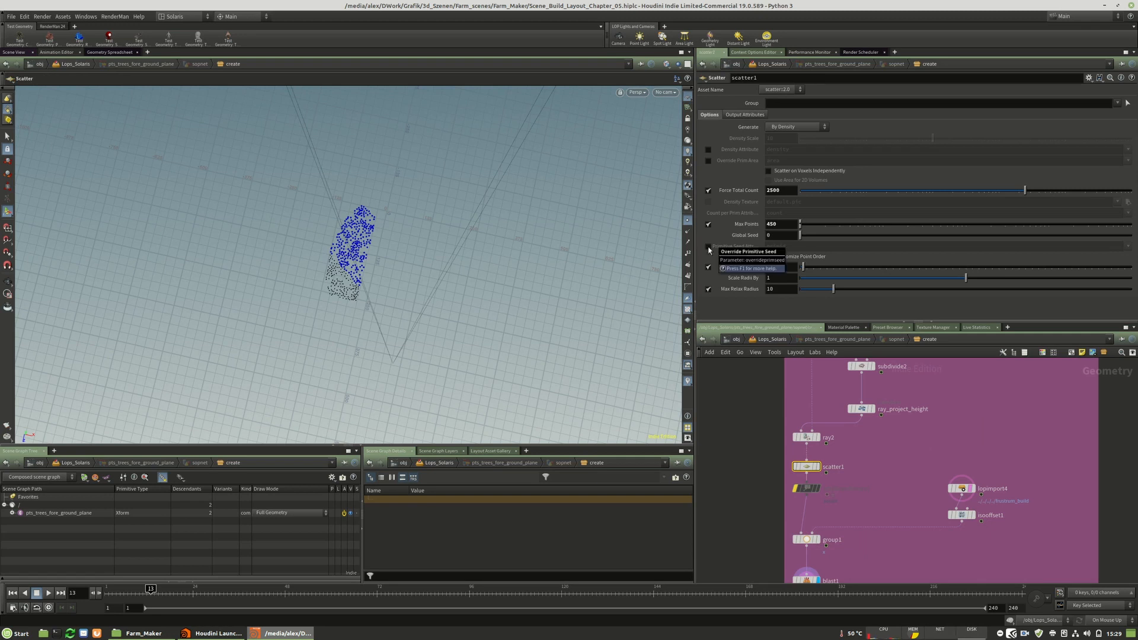
middle_click_drag(890, 518, 893, 485)
key("Tab")
type("att")
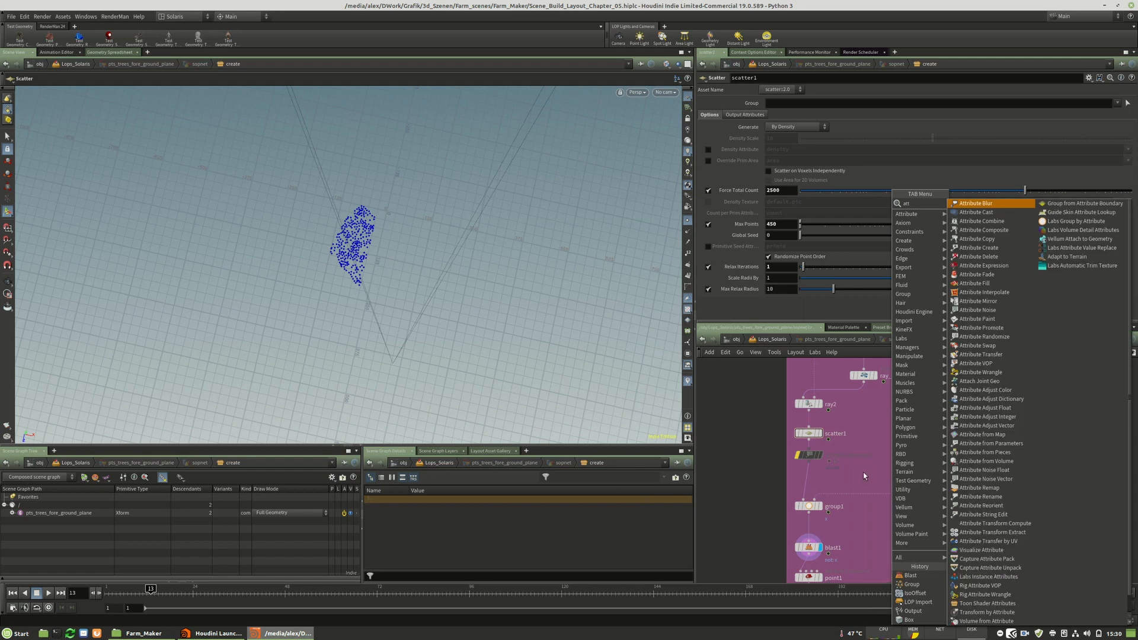
key("Escape")
key("Tab")
type("wra")
left_click(948, 203)
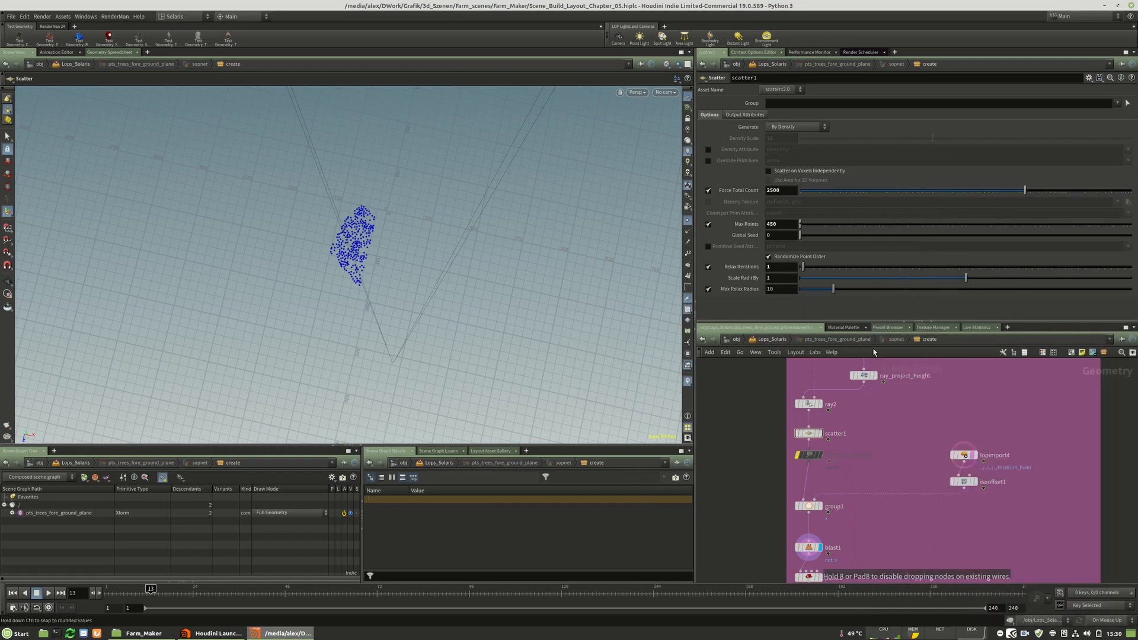
left_click(821, 484)
left_click(822, 479)
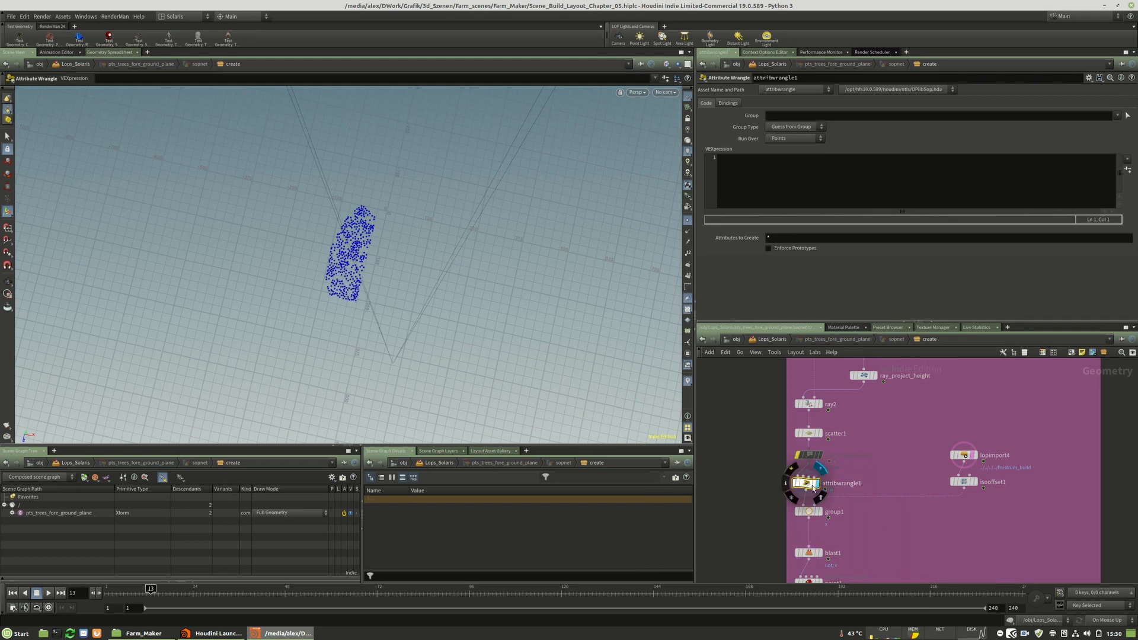
left_click(810, 205)
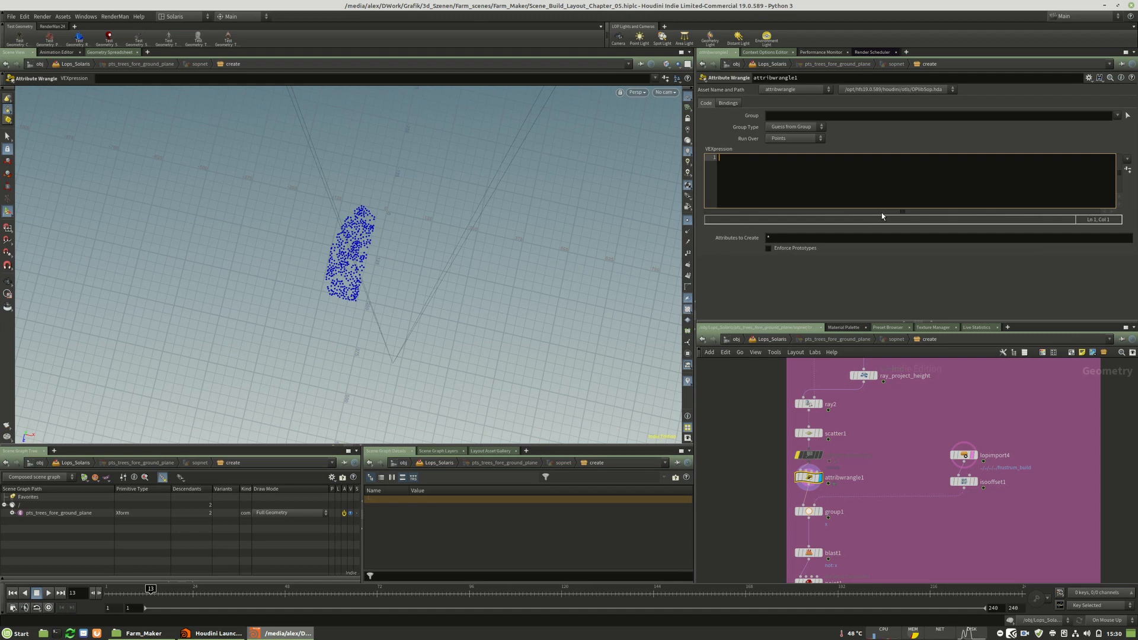
type("i@id")
key("Return")
left_click(739, 155)
type("= @n")
key("BackSpace")
key("BackSpace")
key("BackSpace")
key("ctrl+Return")
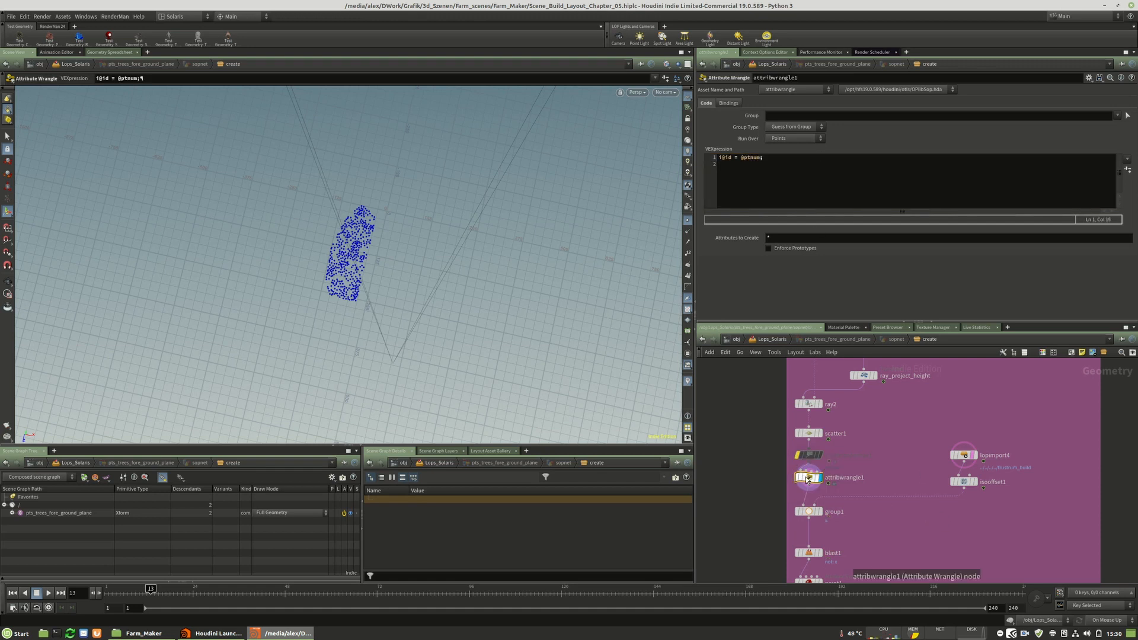
left_click(102, 51)
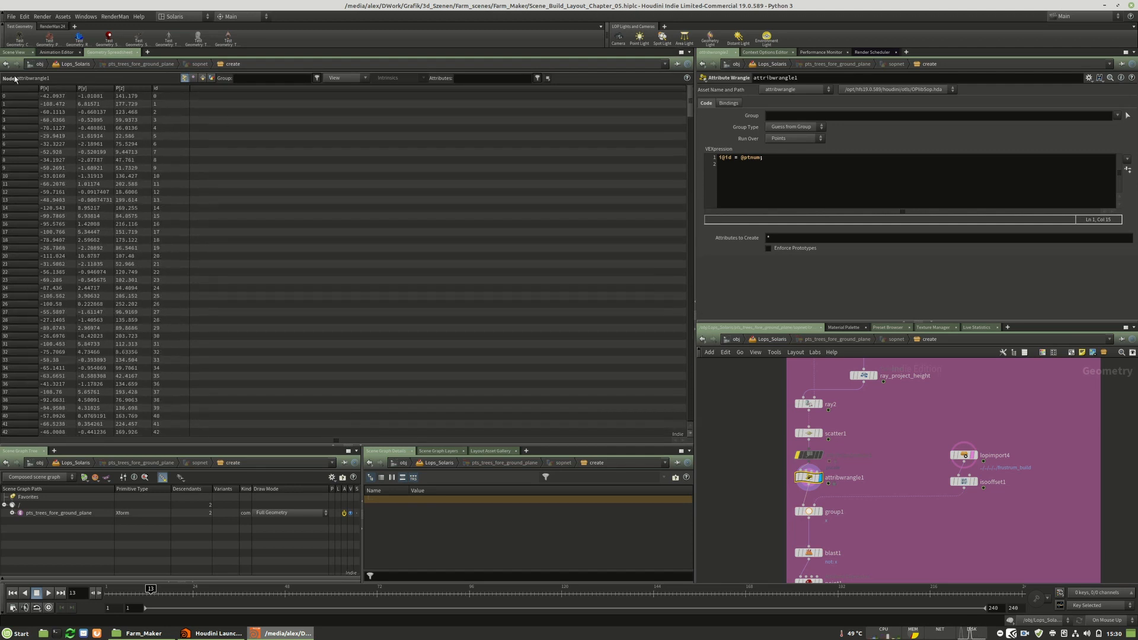
left_click(15, 52)
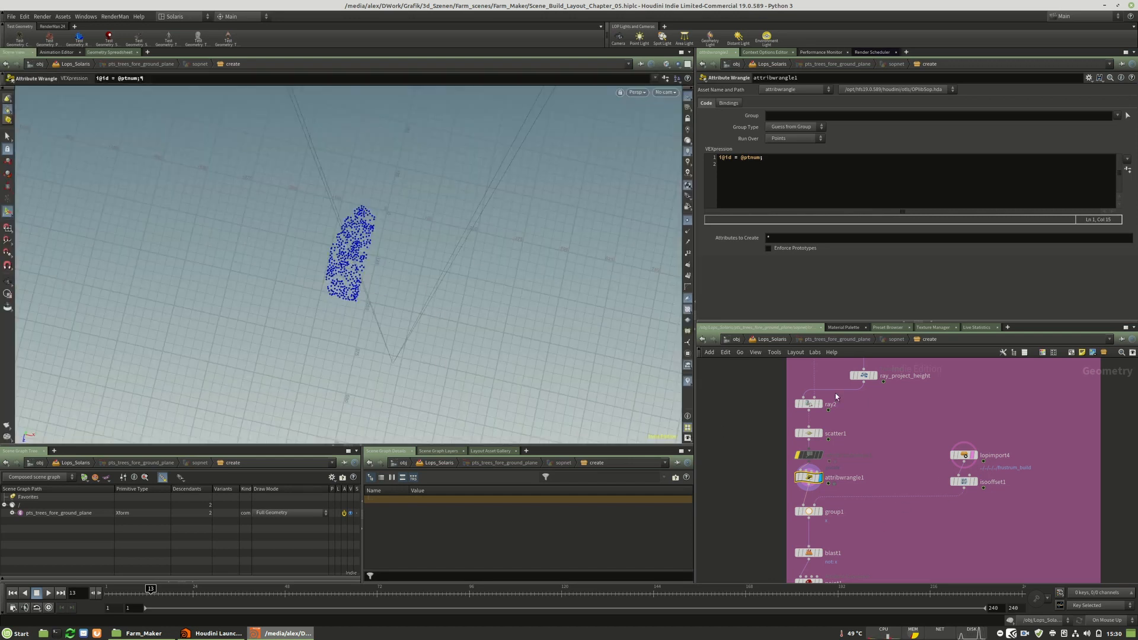
Display blast1 and examine the id values of its remaining points in the geometry spreadsheet.
middle_click_drag(877, 552, 889, 508)
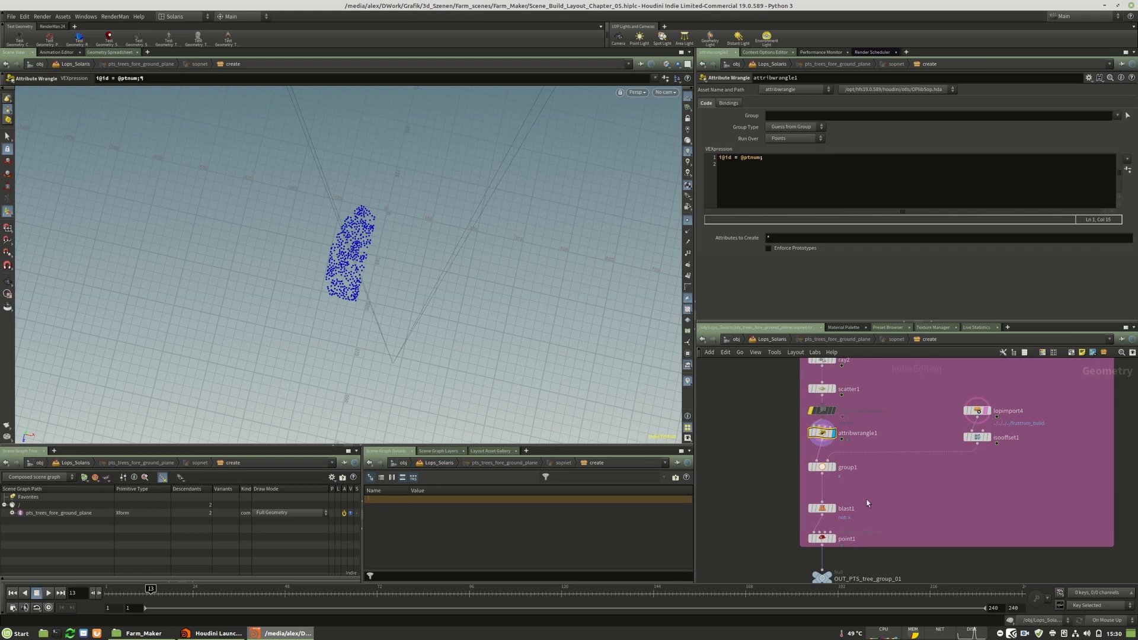
scroll(844, 527, "up", 2)
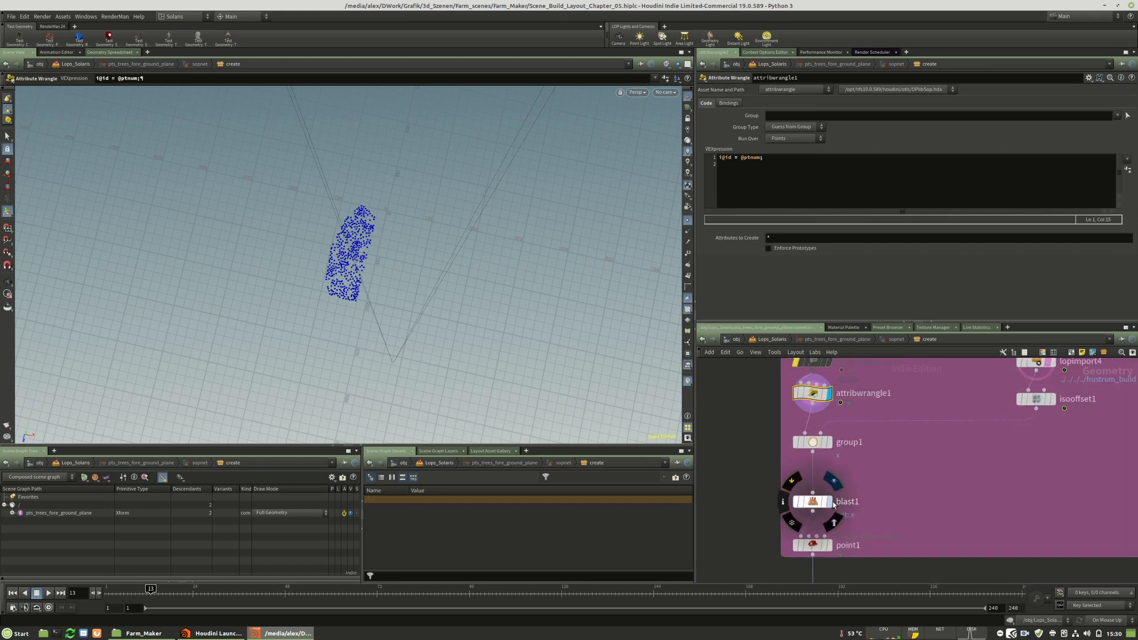
left_click(830, 501)
left_click(813, 503)
middle_click_drag(904, 525, 909, 463)
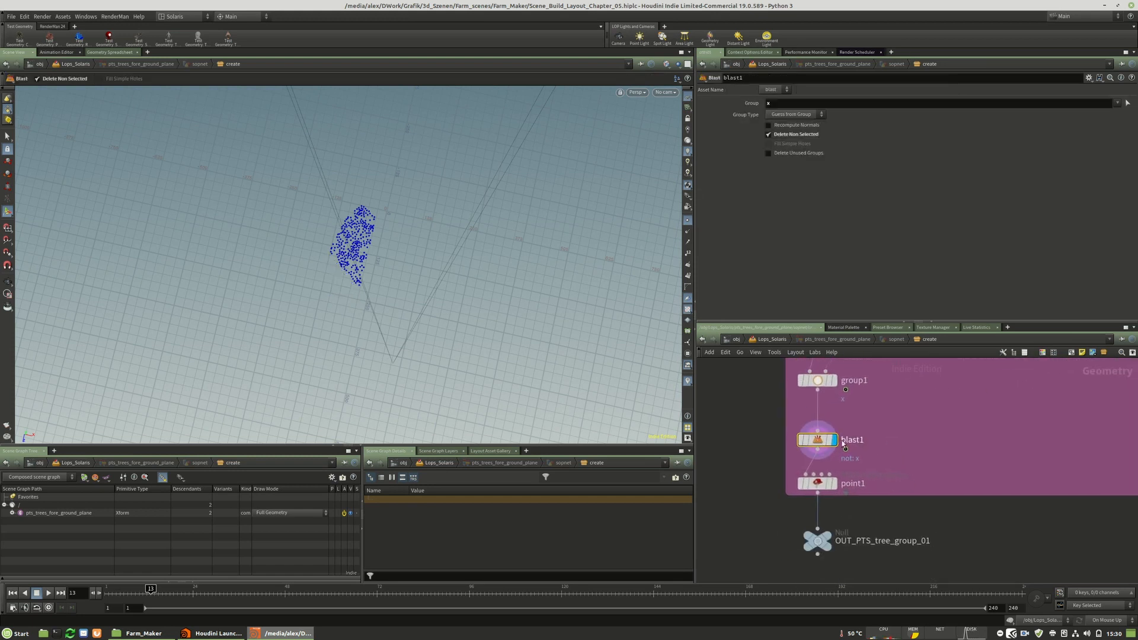
left_click(110, 52)
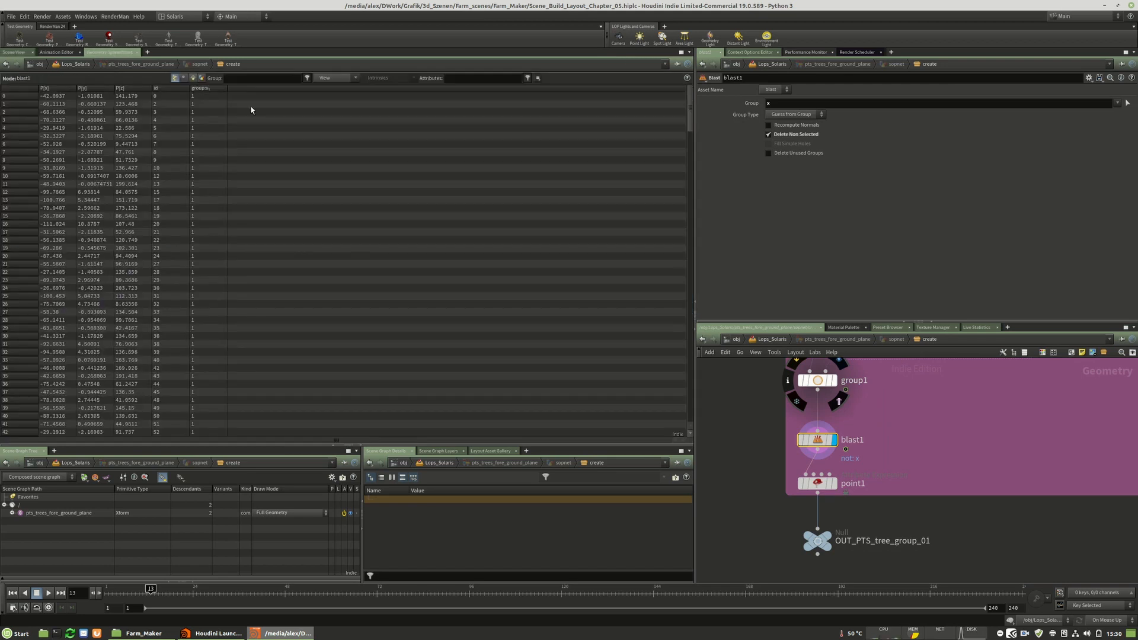
left_click_drag(694, 99, 715, 49)
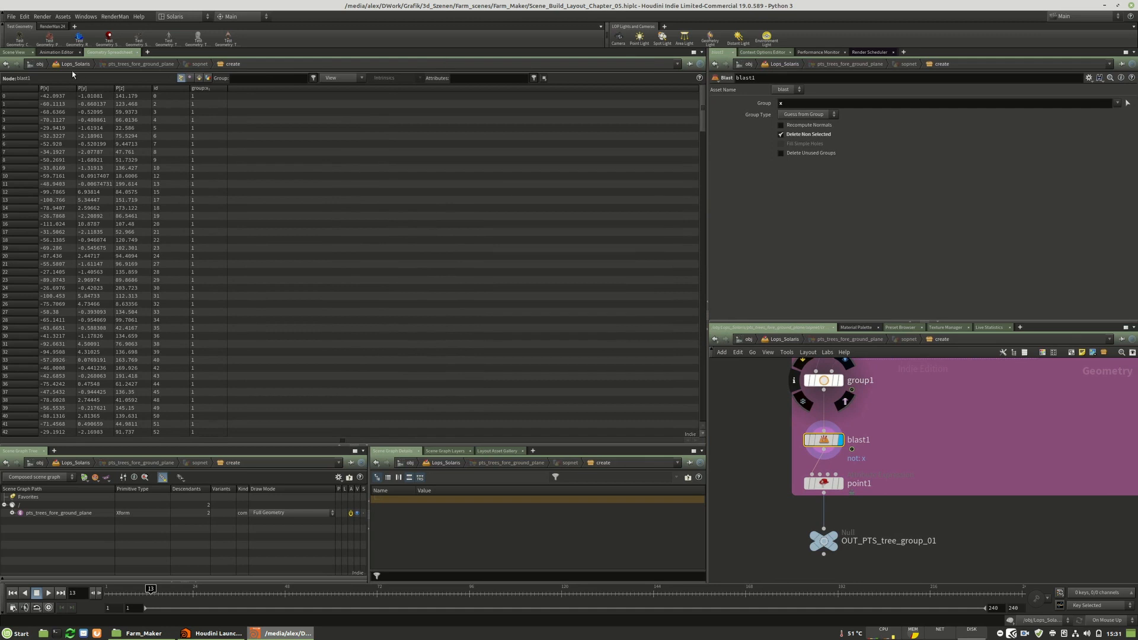
left_click(15, 52)
Adjust blast1's position between group1 and point1, and display the OUT_PTS_tree_group_01 null.
middle_click_drag(916, 442, 852, 470)
left_click_drag(760, 466, 759, 455)
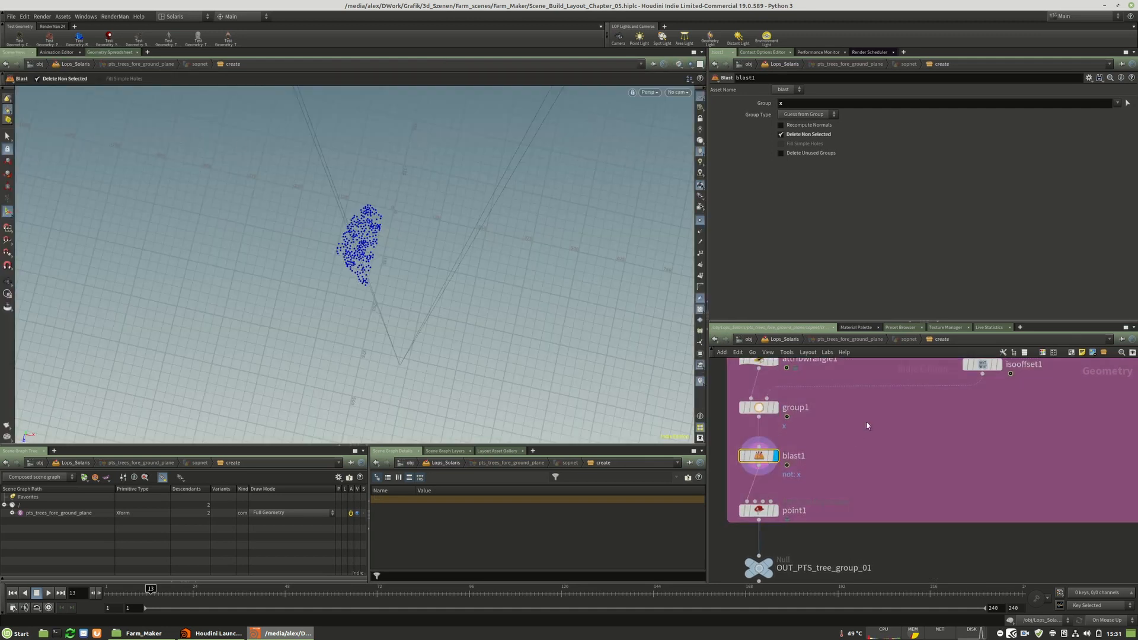
scroll(823, 468, "up", 2)
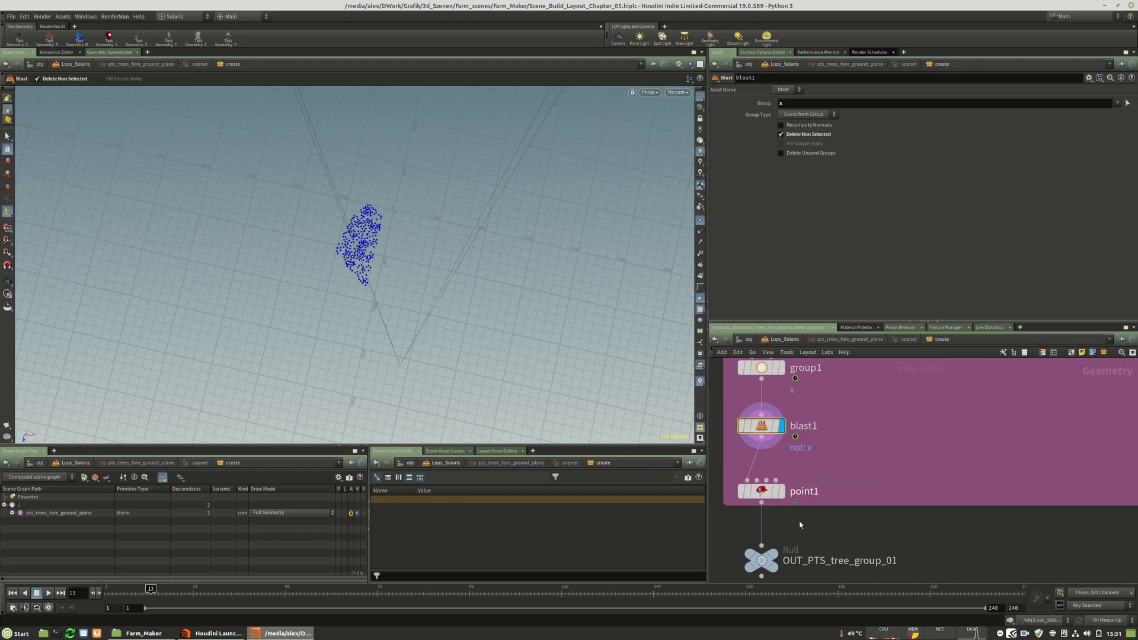
left_click(761, 559)
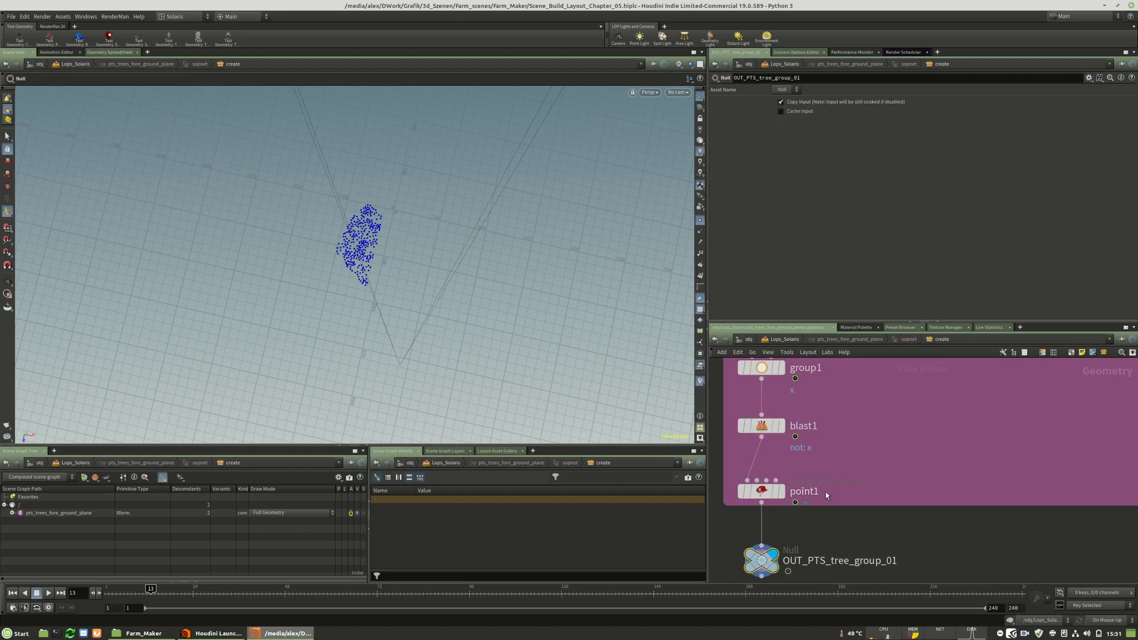
Extend the purple network box to enclose OUT_PTS_tree_group_01 and return to the Lops_Solaris level.
left_click_drag(828, 505, 828, 557)
scroll(752, 495, "down", 3)
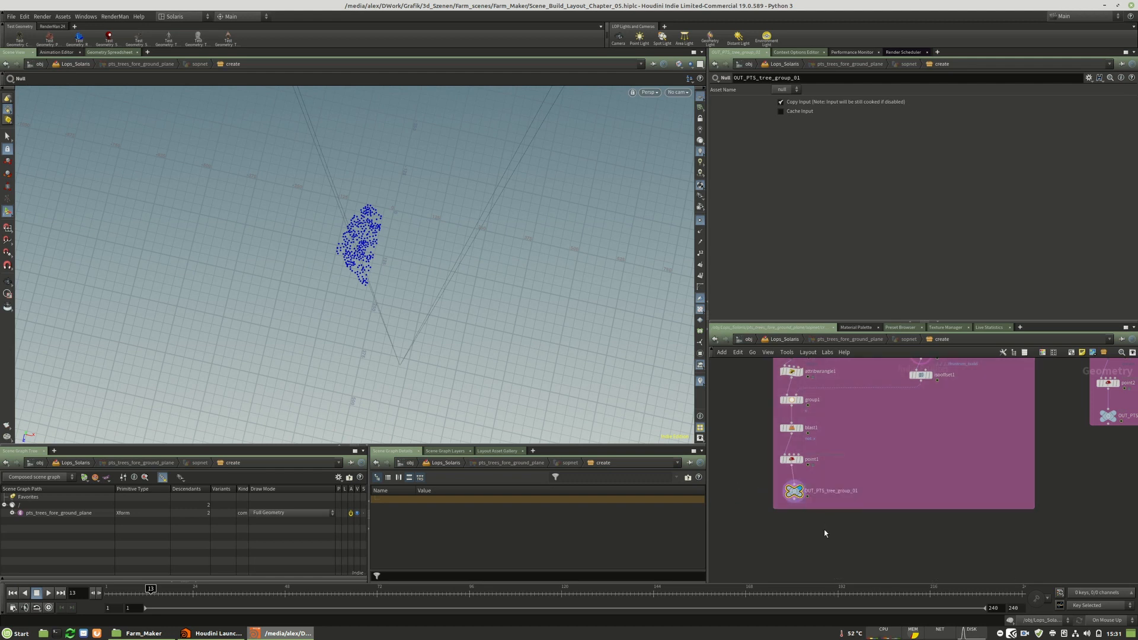
key("u")
Cut the wire leaving the frustrum_build node's output.
scroll(1042, 424, "down", 1)
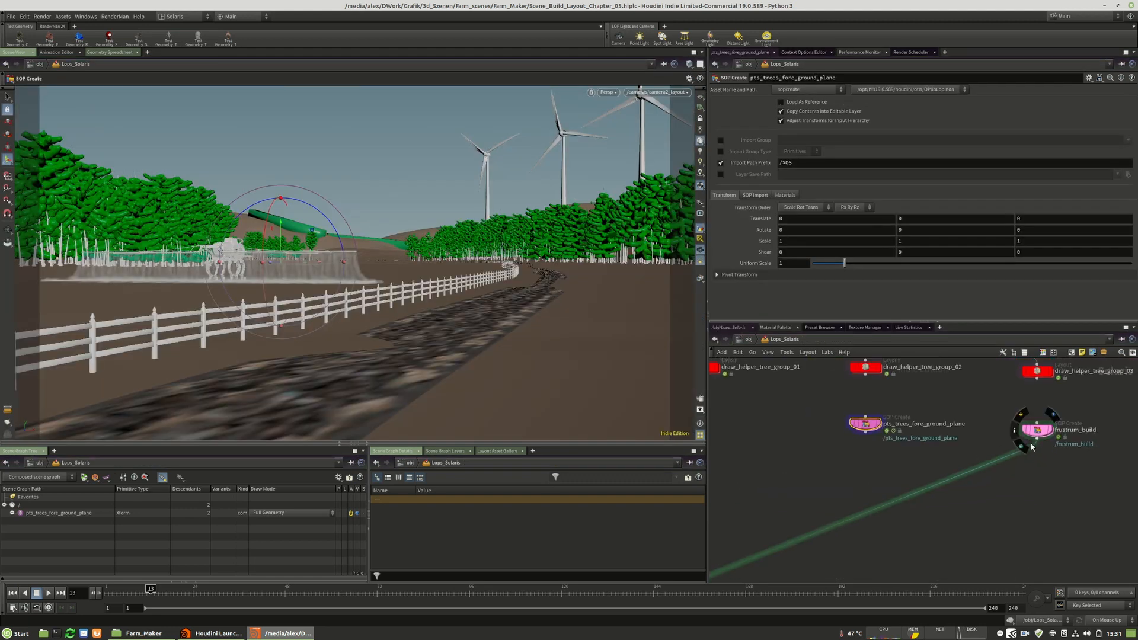
key("y")
left_click_drag(1039, 497, 914, 467)
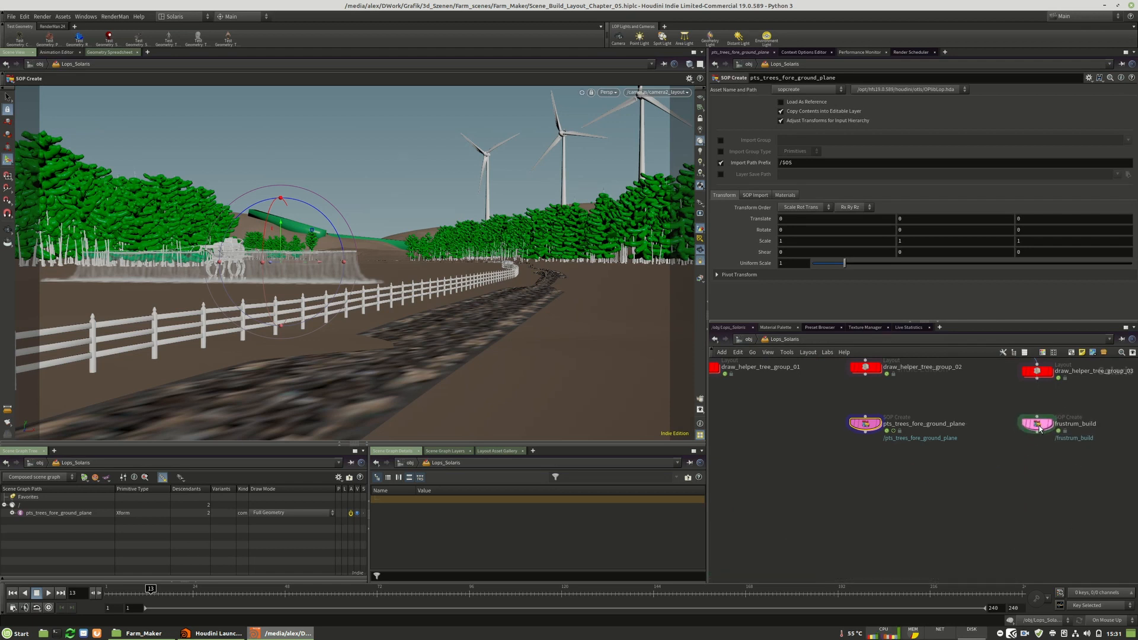
Display instancer2_tree_group_01 and inspect its tree instances from a free view outside the camera.
scroll(1107, 452, "down", 2)
left_click_drag(1063, 434, 967, 458)
scroll(852, 495, "up", 3)
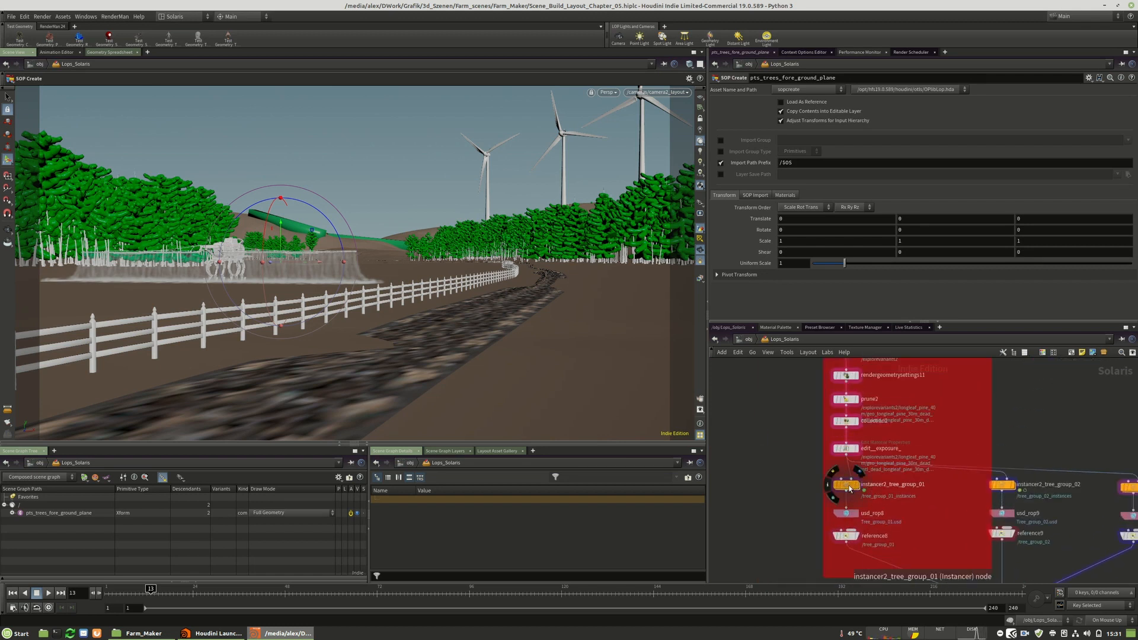
left_click(849, 487)
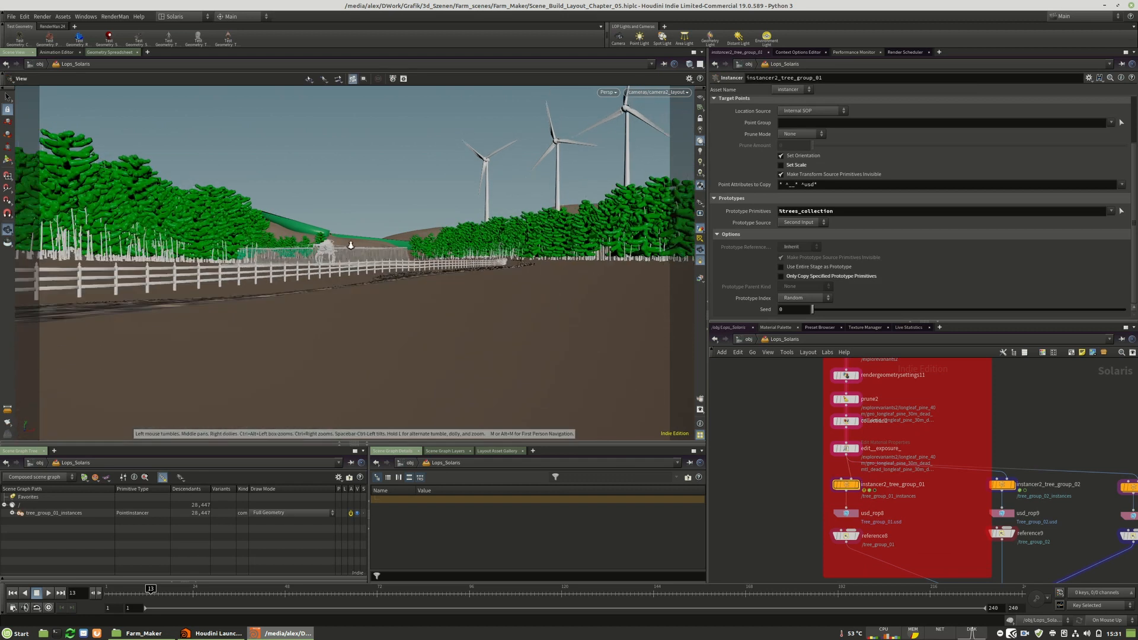
right_click_drag(351, 246, 305, 219)
left_click_drag(305, 220, 374, 244)
middle_click_drag(374, 244, 445, 207)
right_click_drag(444, 208, 411, 223)
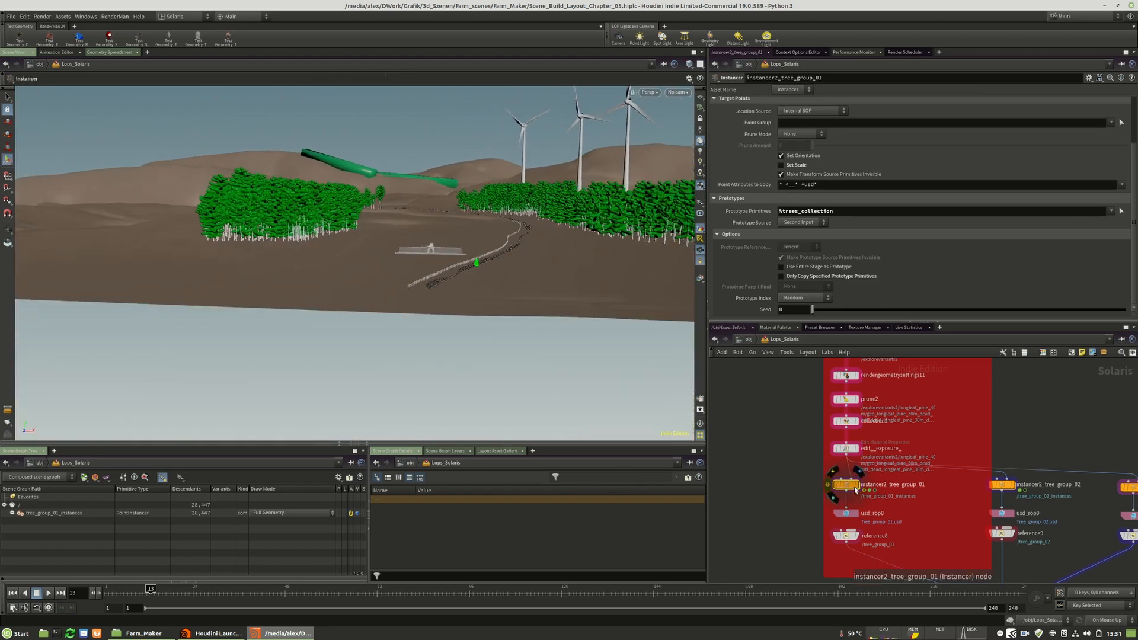
scroll(766, 168, "up", 2)
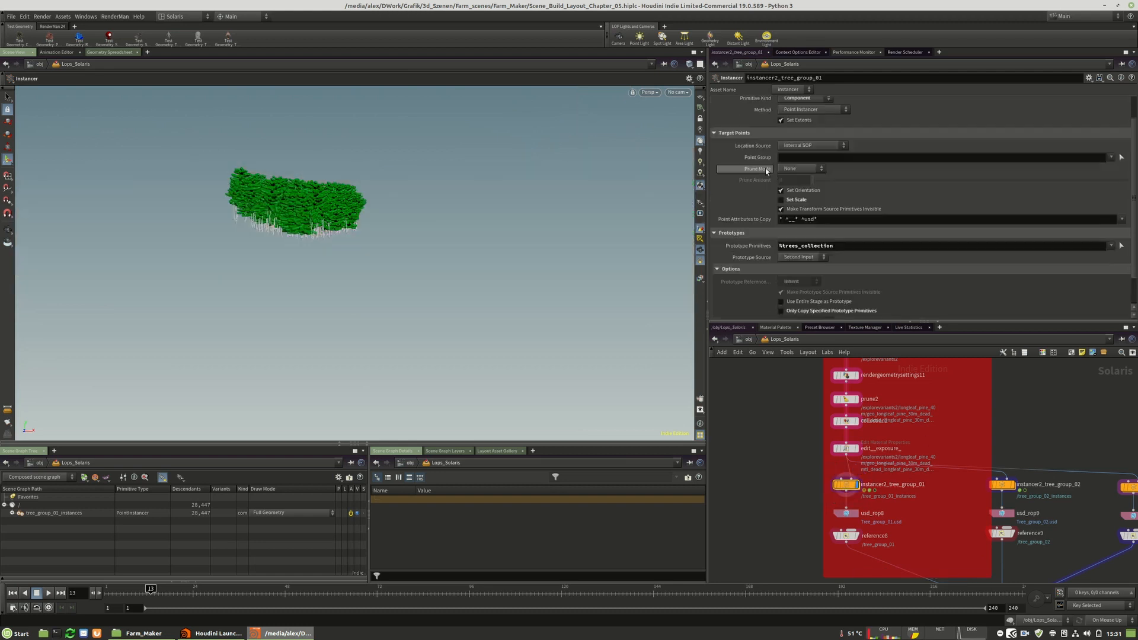
left_click_drag(354, 213, 255, 173)
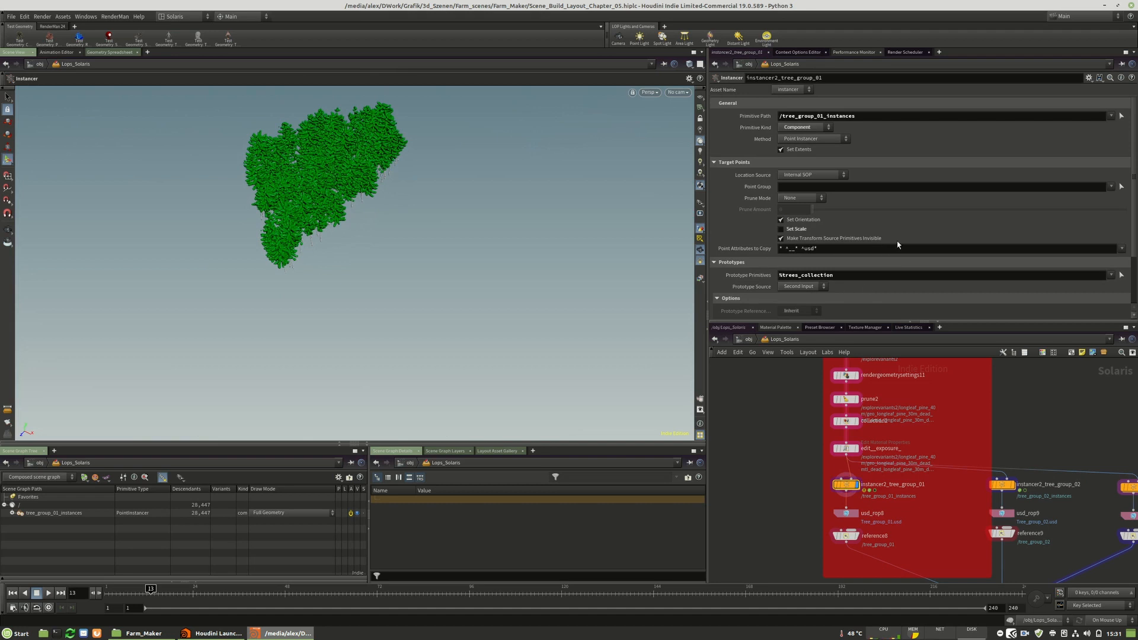
Save the tree group to disk as Tree_group_01.usd with usd_rop8.
scroll(1014, 211, "down", 2)
scroll(1015, 211, "up", 2)
left_click(846, 513)
left_click(737, 104)
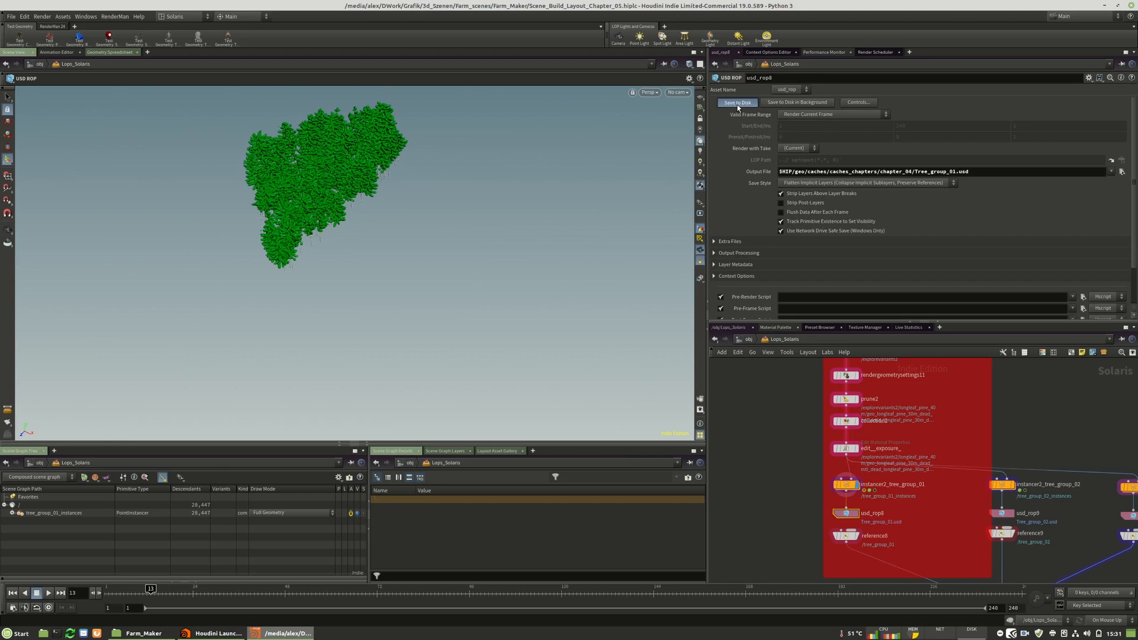
Display merge14 and reload the referenced Tree_group_01.usd file in reference8.
left_click(845, 536)
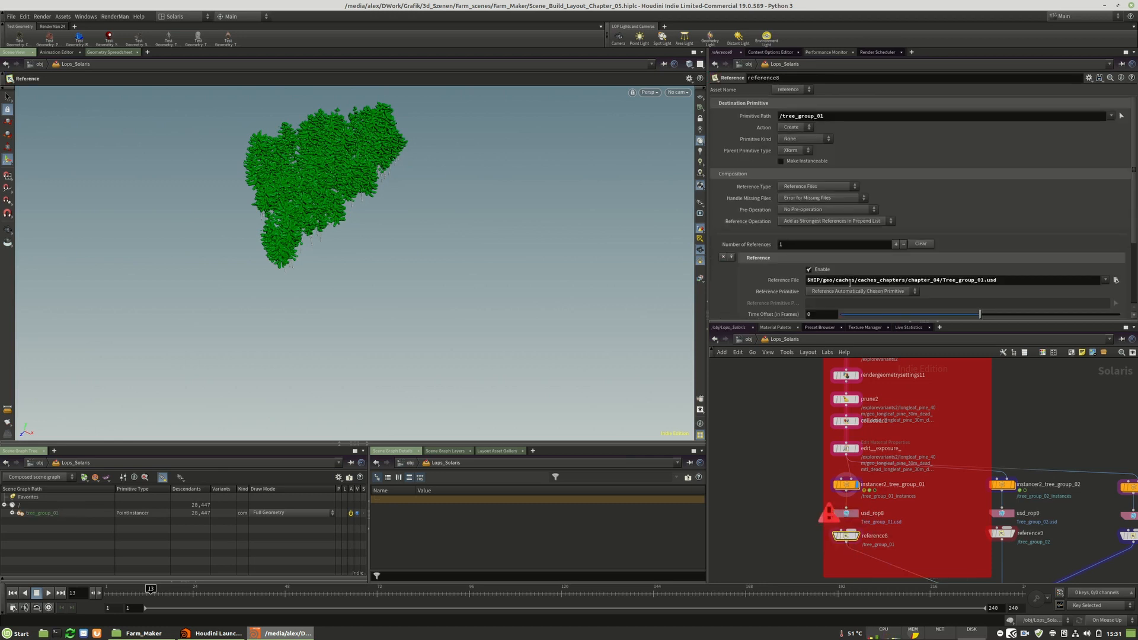
scroll(875, 406, "down", 6)
scroll(917, 468, "up", 7)
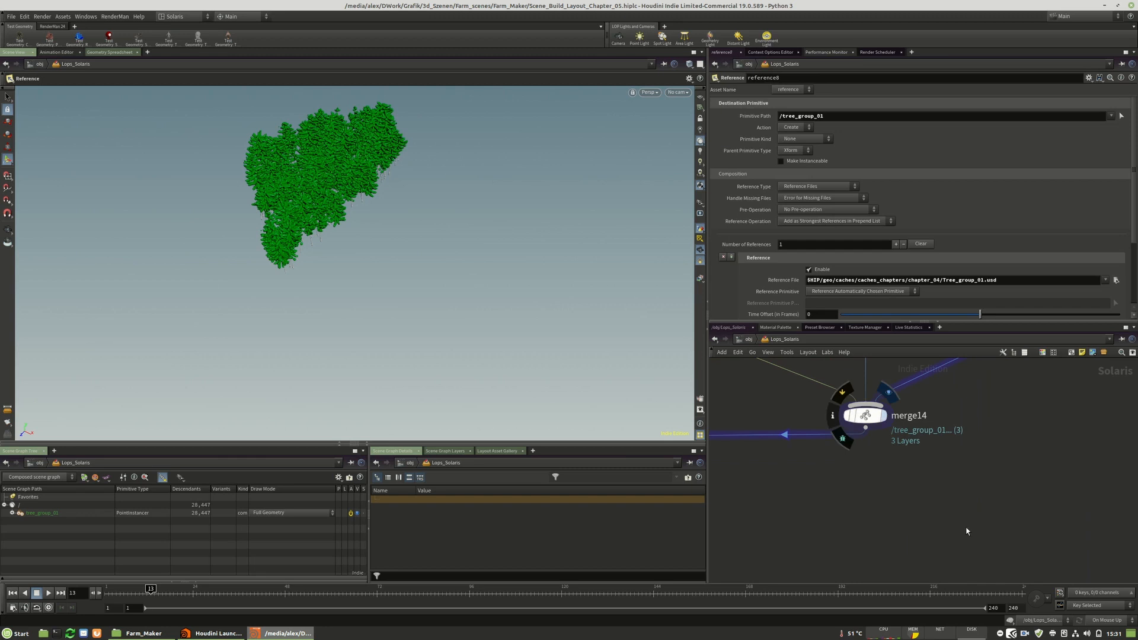
scroll(1054, 529, "down", 5)
scroll(895, 441, "up", 6)
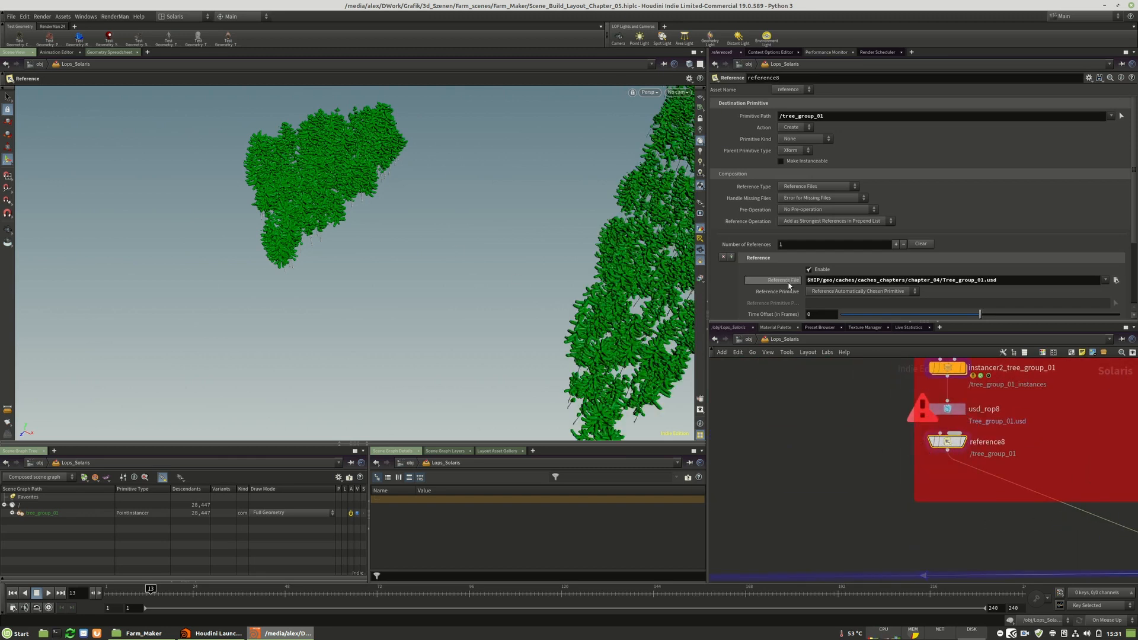
scroll(802, 275, "down", 3)
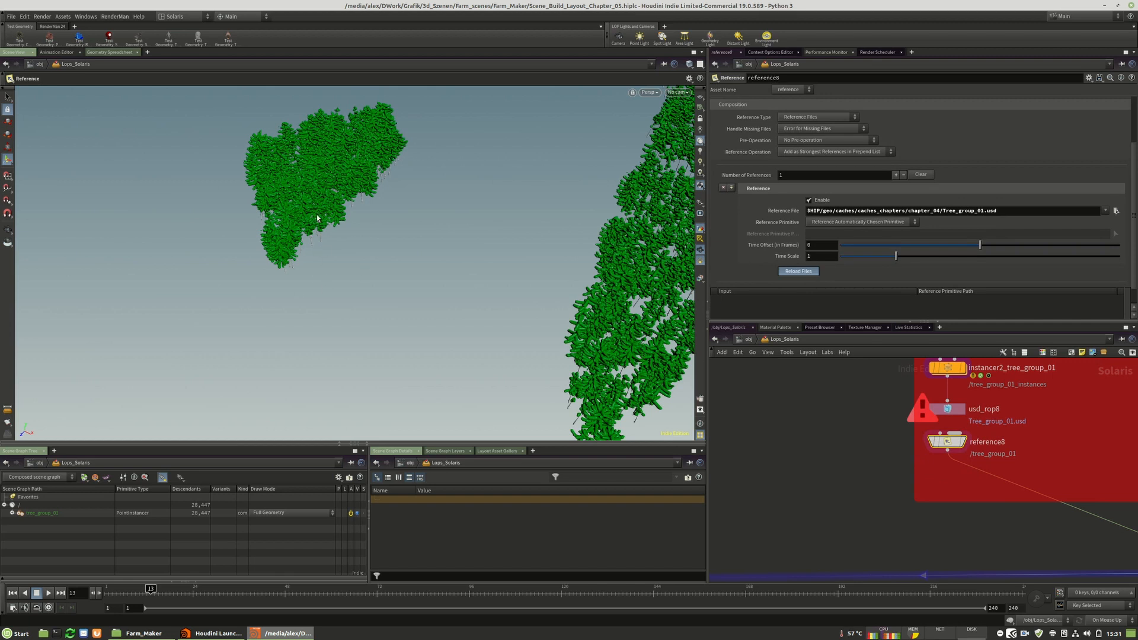
Display the hdprman1 node and view the full scene through camera2_layout.
scroll(899, 512, "down", 5)
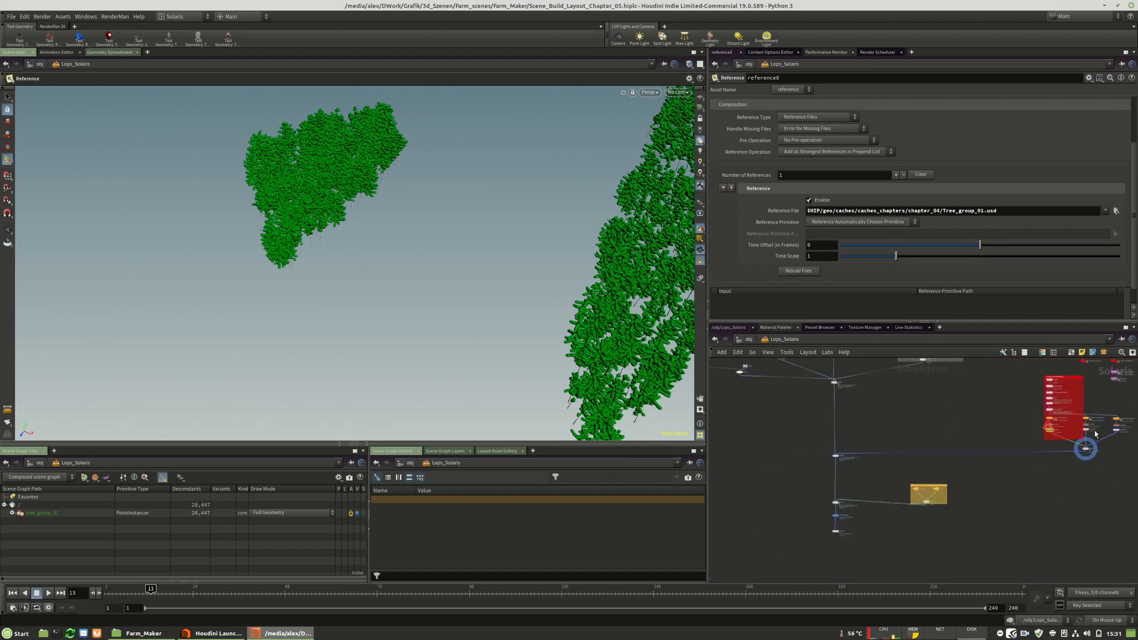
scroll(877, 516, "up", 5)
mouse_move(837, 519)
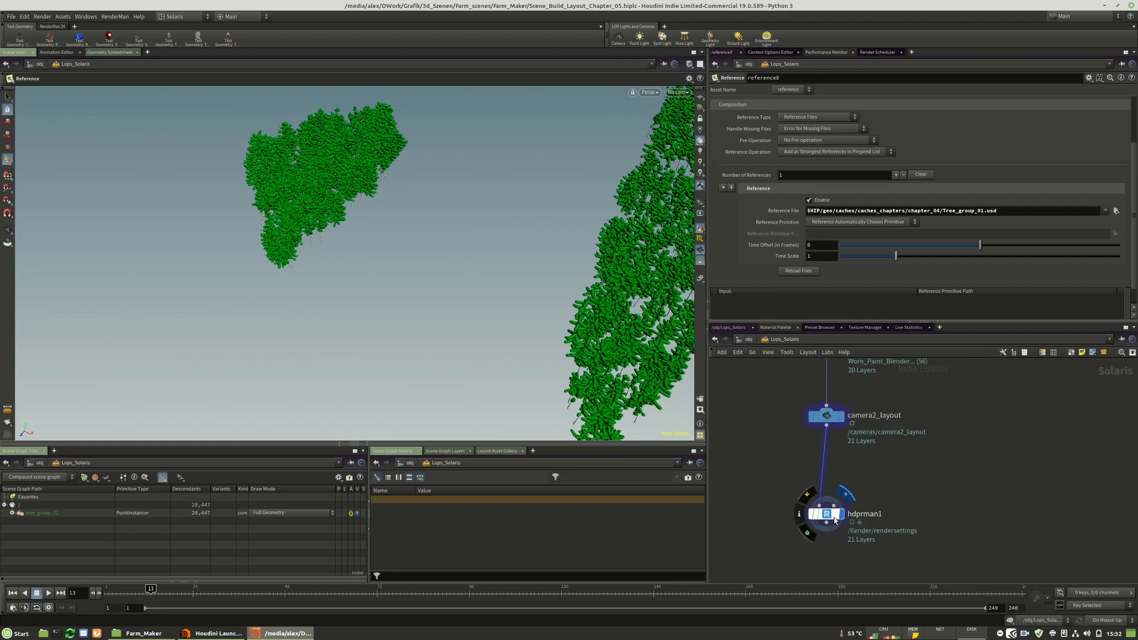
left_click(835, 520)
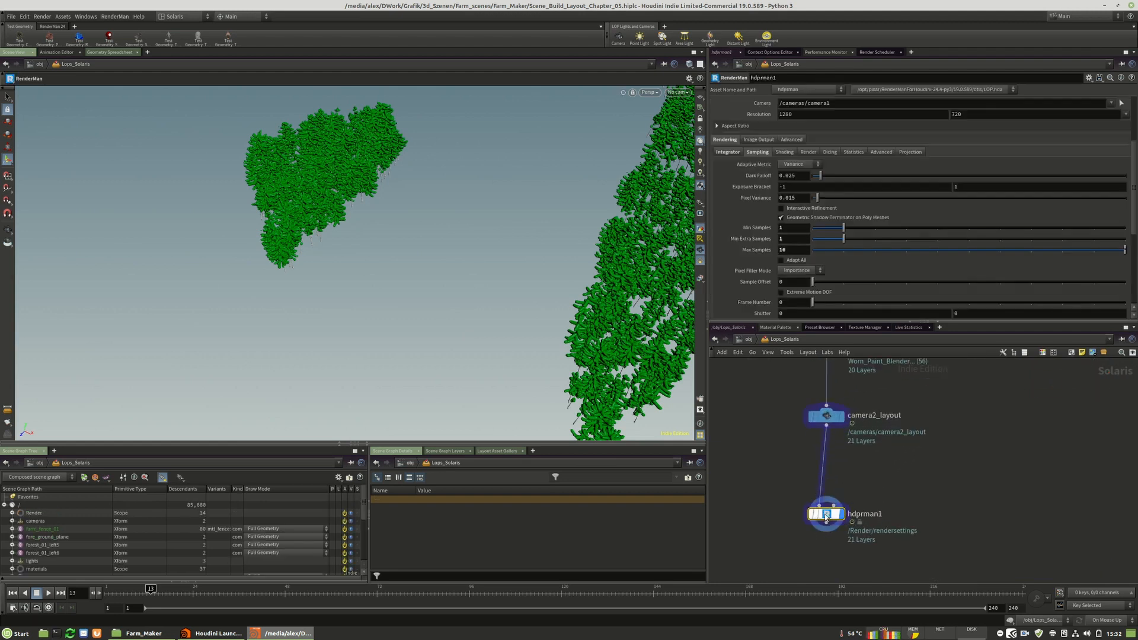
left_click(677, 92)
left_click(677, 110)
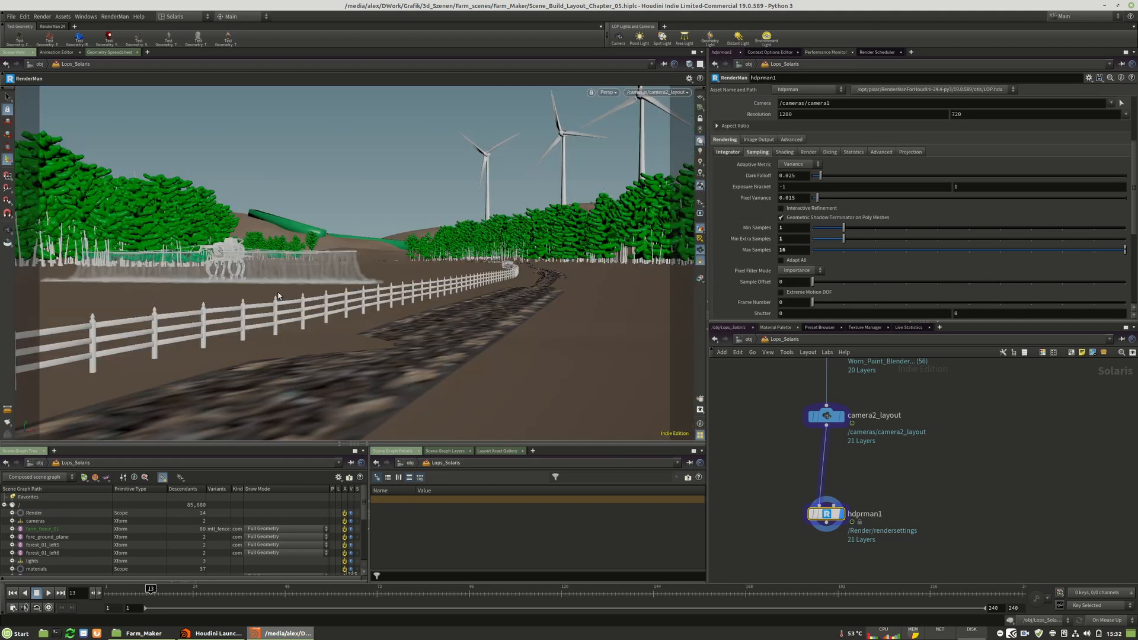
Inspect the scene from a free view around the spraying robot and return to camera2_layout.
key("Escape")
mouse_move(360, 247)
left_mouse_down()
mouse_move(440, 261)
mouse_move(742, 263)
mouse_move(366, 261)
mouse_move(438, 266)
mouse_move(428, 268)
left_mouse_up()
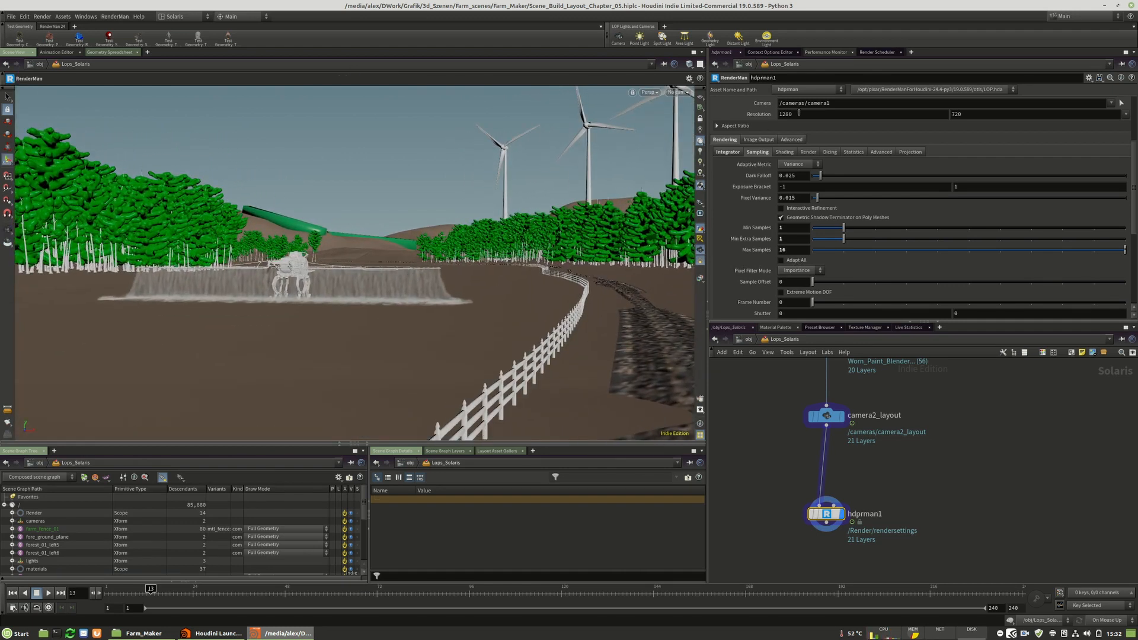
left_click(667, 92)
left_click(680, 104)
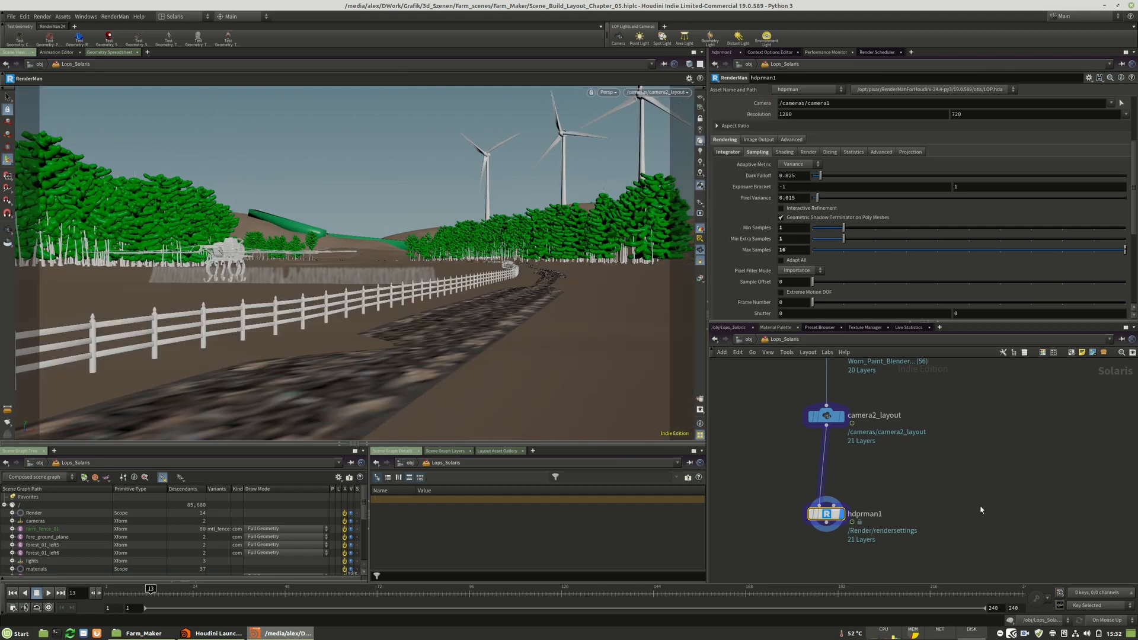
Make room above hdprman1 and add a USD ROP node connected to camera2_layout's output.
left_click_drag(828, 523, 830, 549)
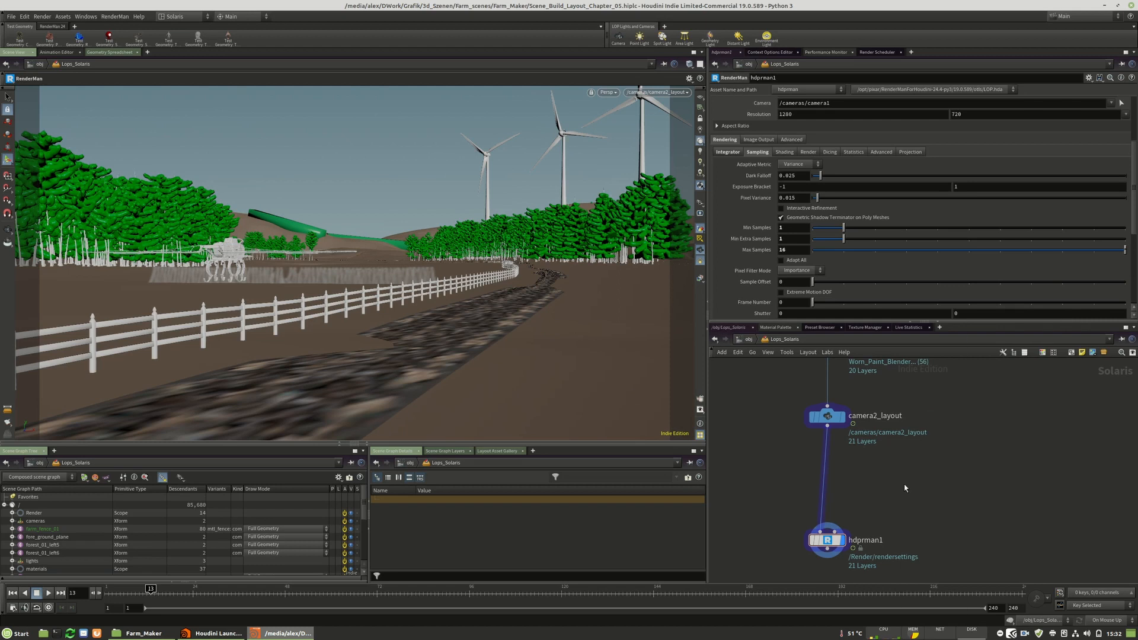
key("Tab")
left_click(946, 386)
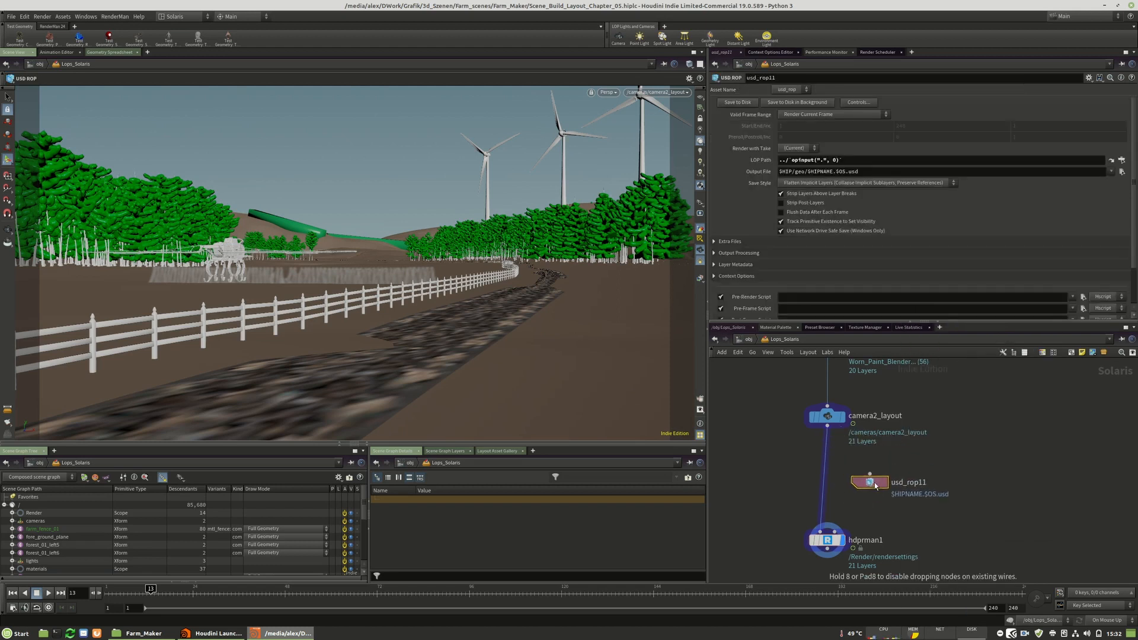
left_click(877, 490)
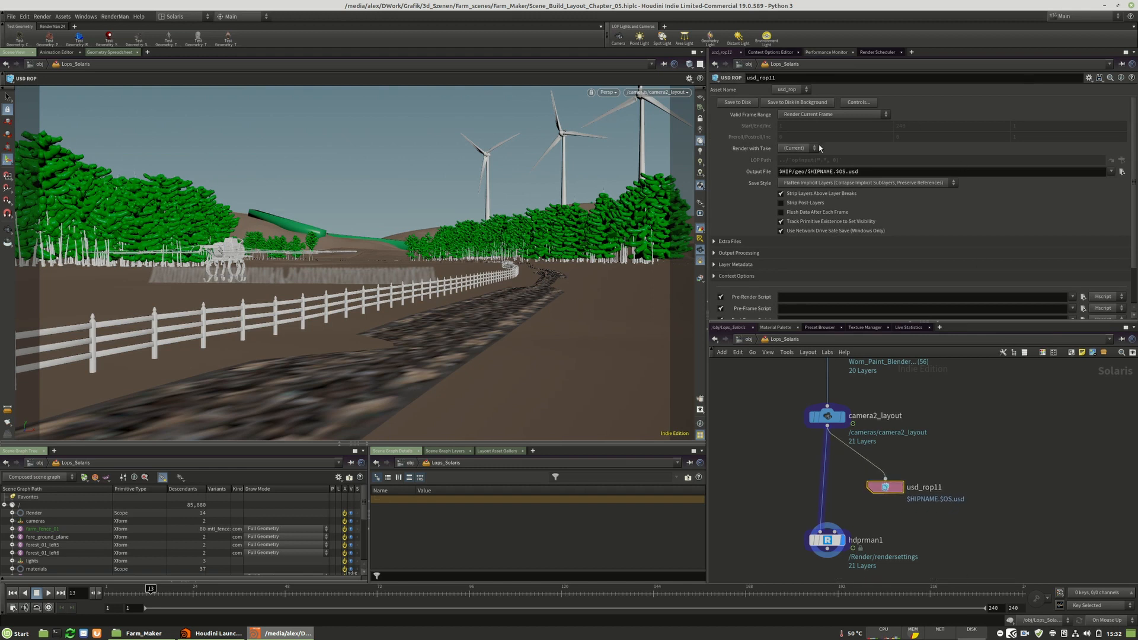
Set usd_rop11's output file to $HIP/geo/caches/caches_chapters/full_scene.usd.
left_click(1121, 172)
double_click(927, 101)
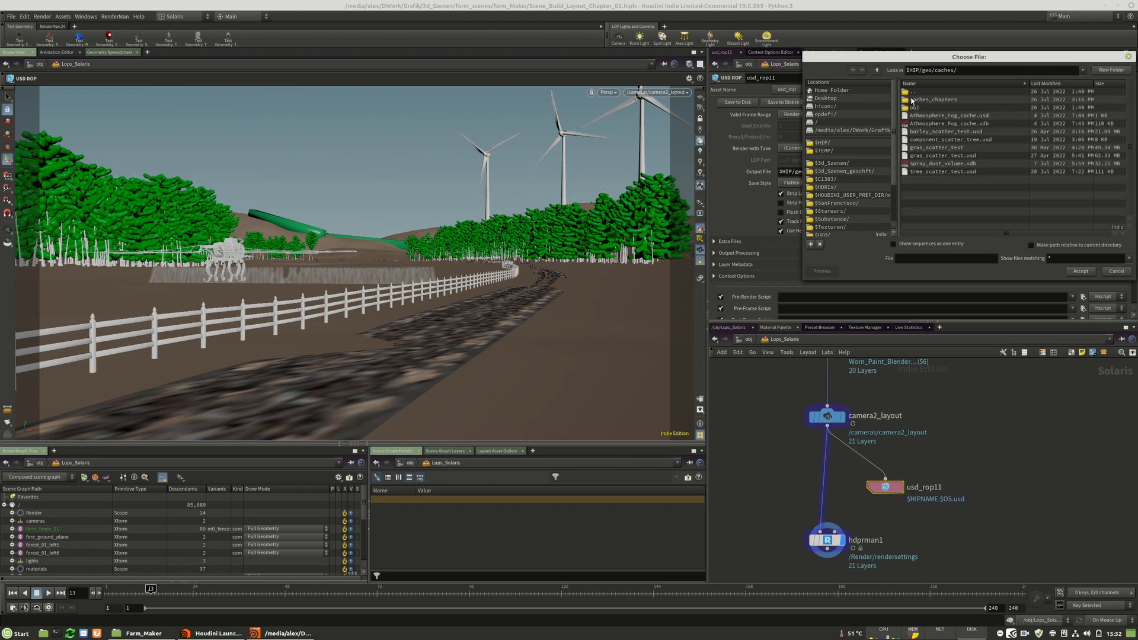
double_click(928, 101)
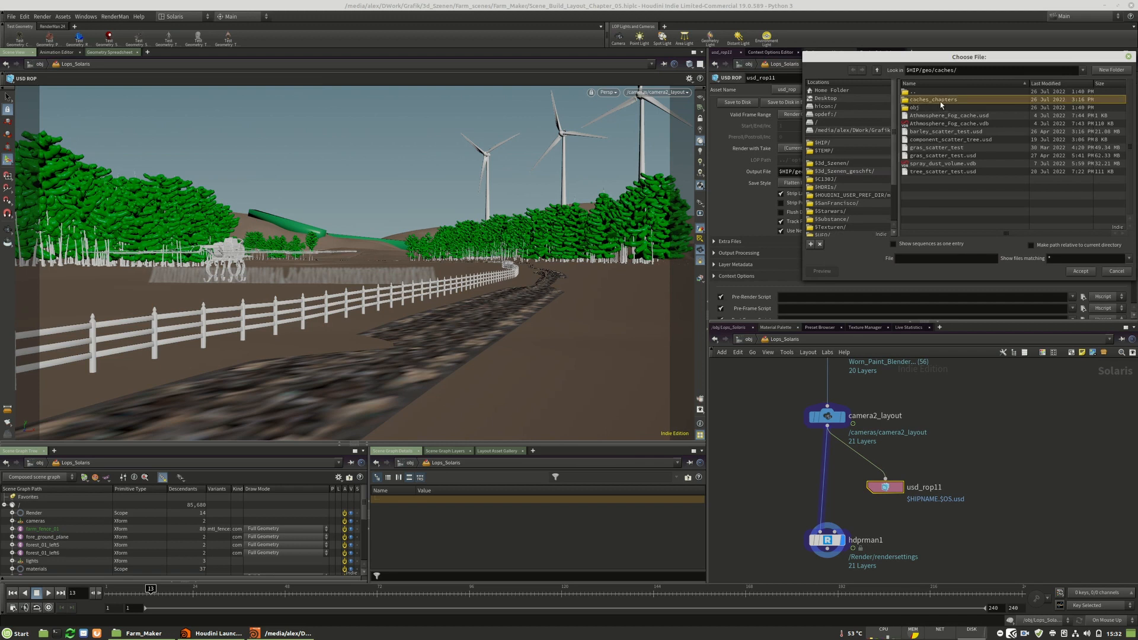
left_click(912, 261)
type("ful")
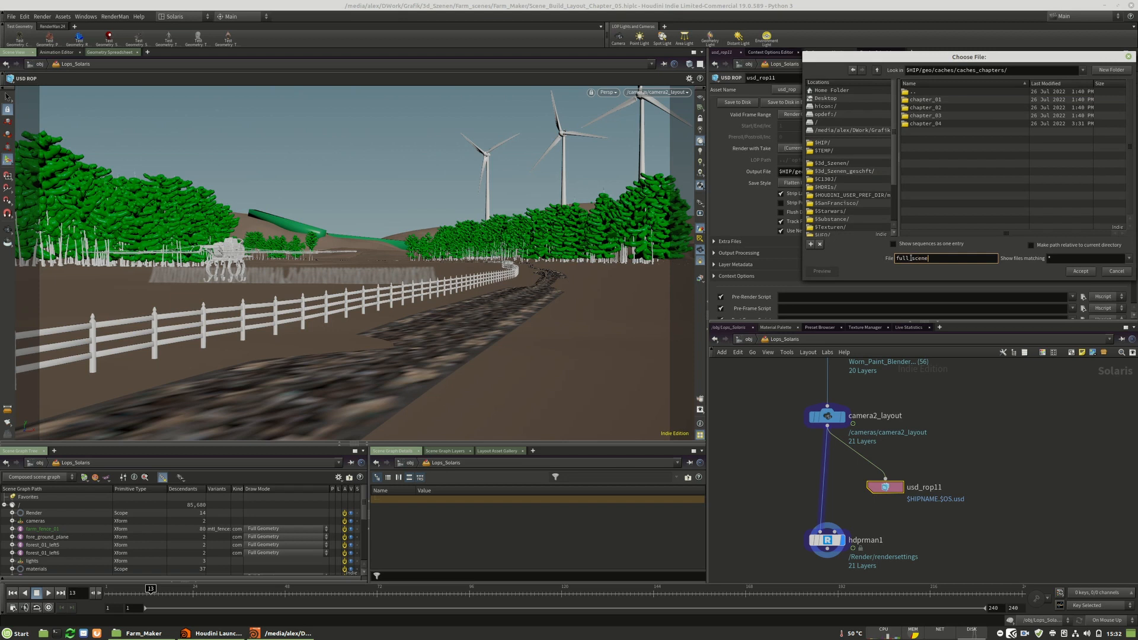
type("l_scene.usd")
key("Return")
Set usd_rop11's save style to Flatten All Layers, save the scene to disk and check for the file in caches_chapters.
left_click_drag(887, 488, 866, 468)
left_click(817, 183)
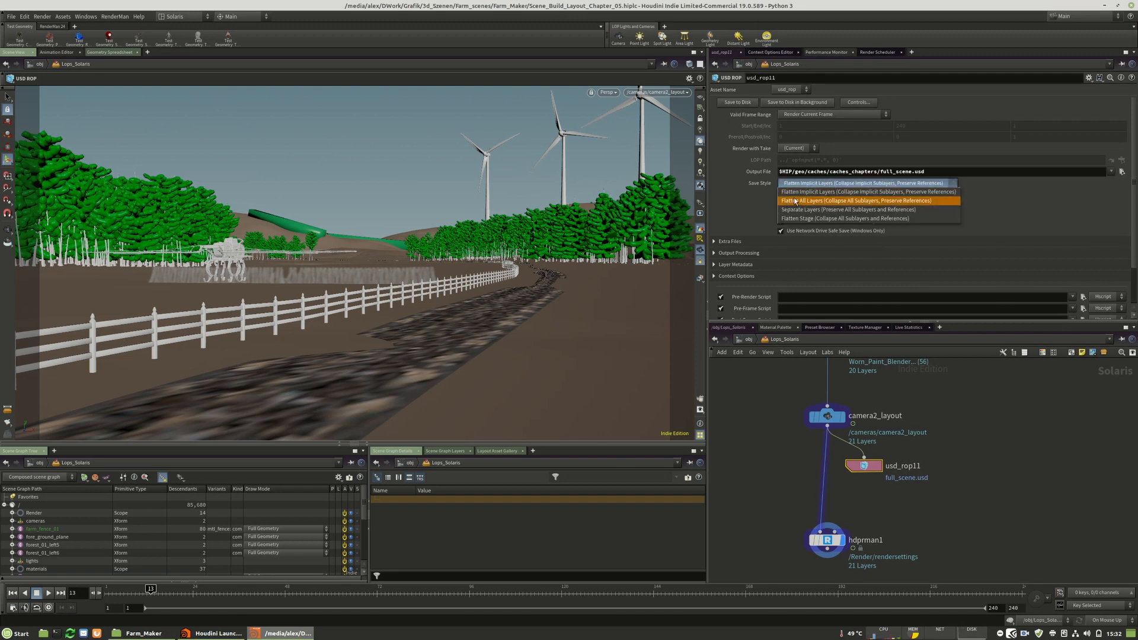
left_click(920, 201)
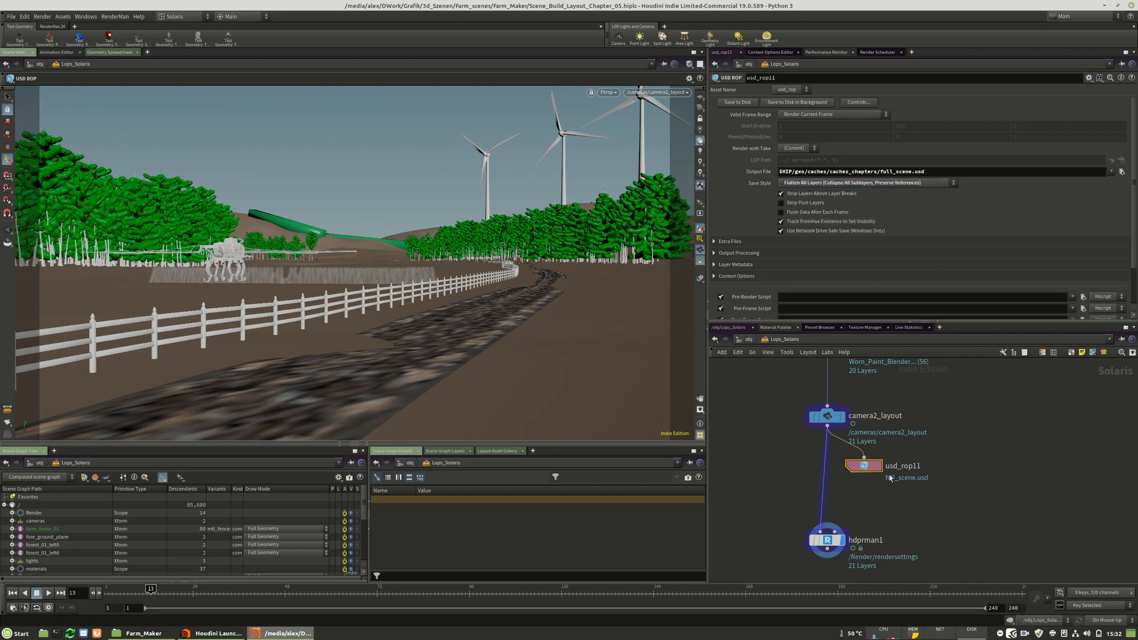
left_click(740, 103)
left_click(1121, 172)
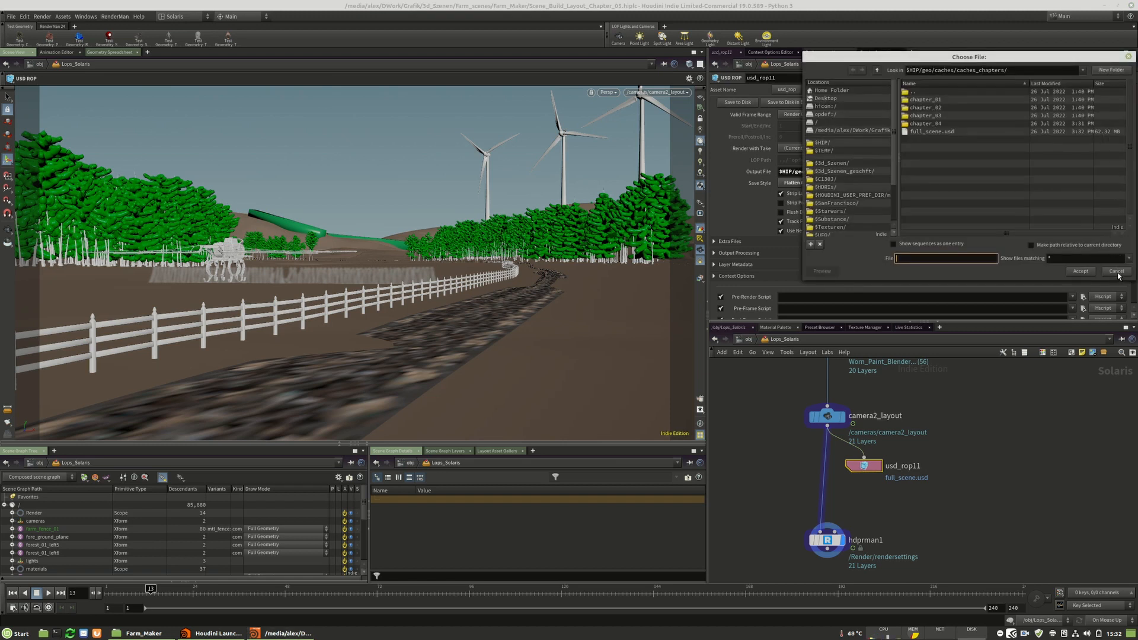
left_click(1117, 271)
Add a Sublayer node between usd_rop11 and hdprman1 without wiring it.
key("Tab")
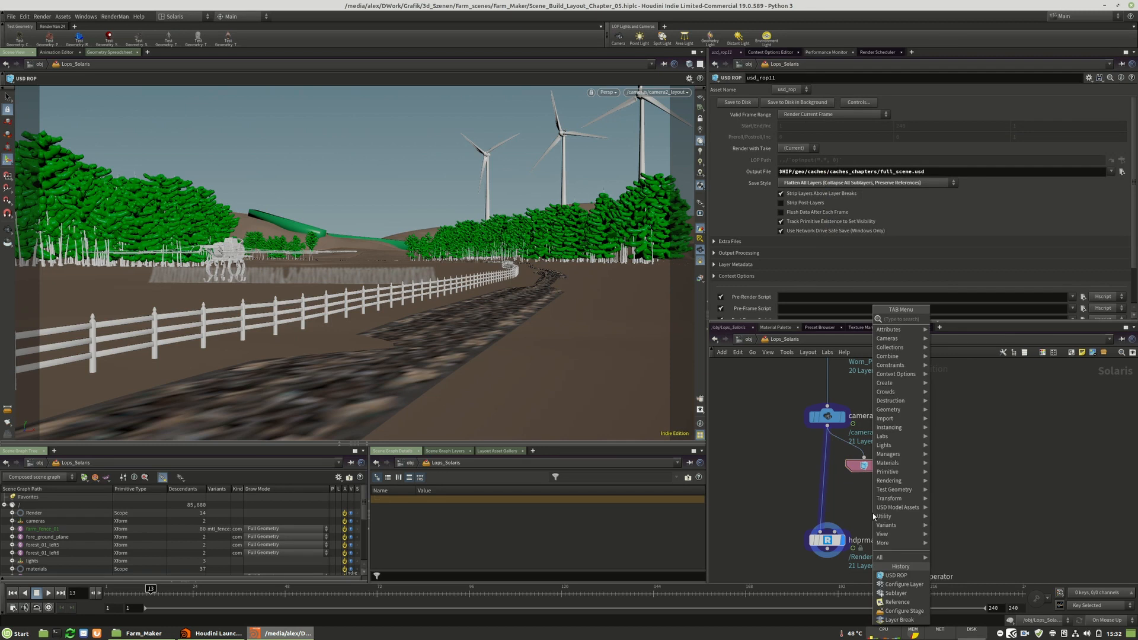
type("sub")
left_click(960, 320)
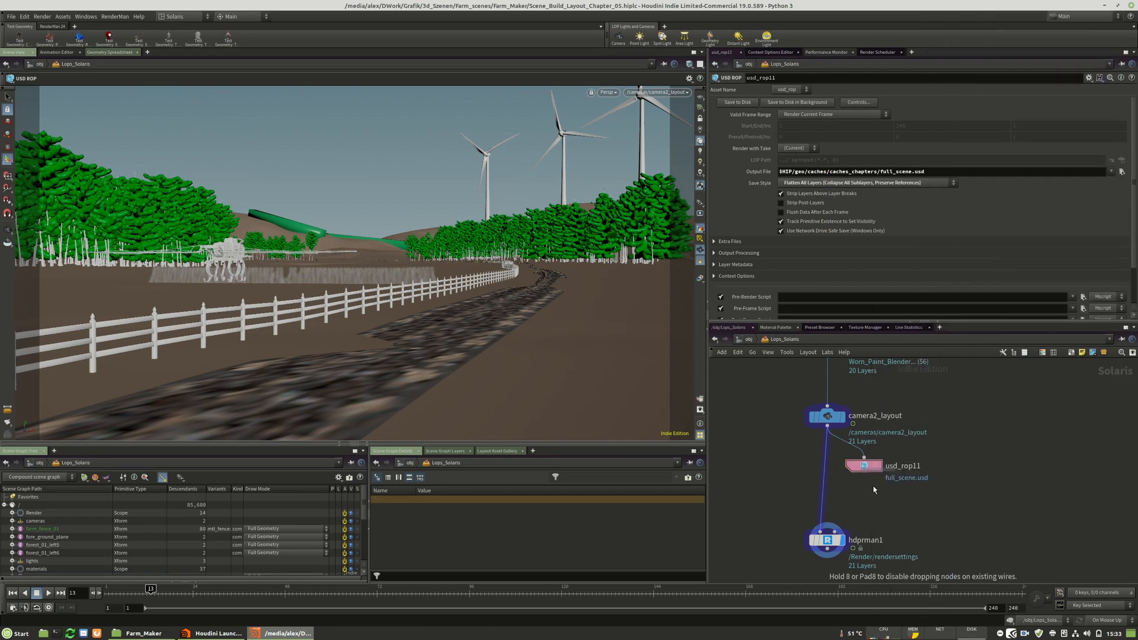
left_click(865, 494)
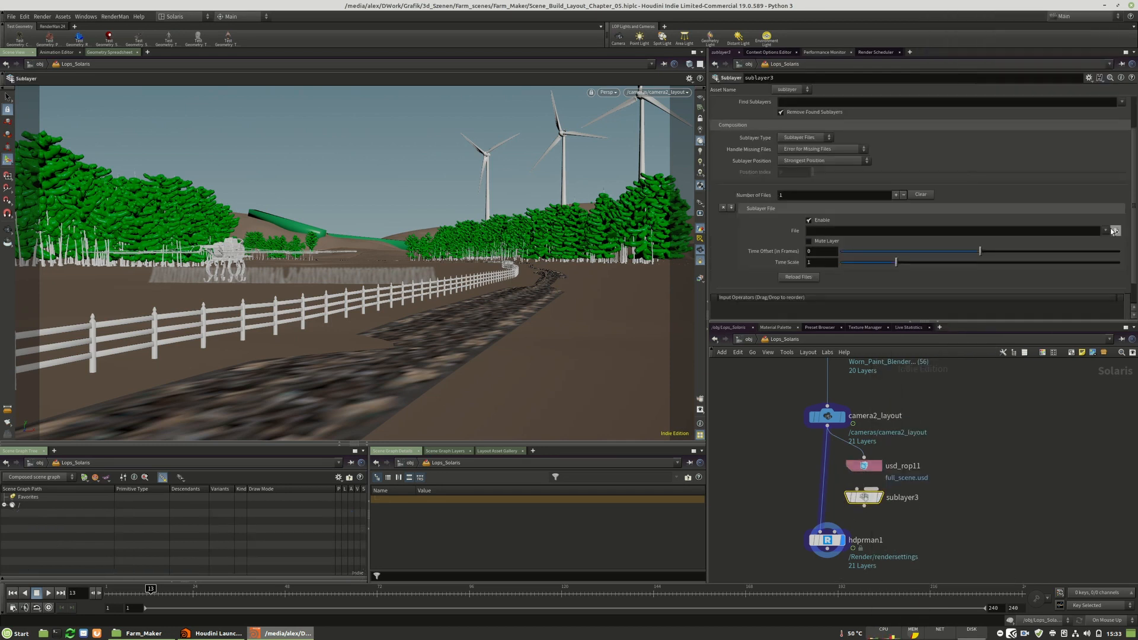
Load $HIP/geo/caches/caches_chapters/full_scene.usd into sublayer3 and display the node.
left_click(1105, 231)
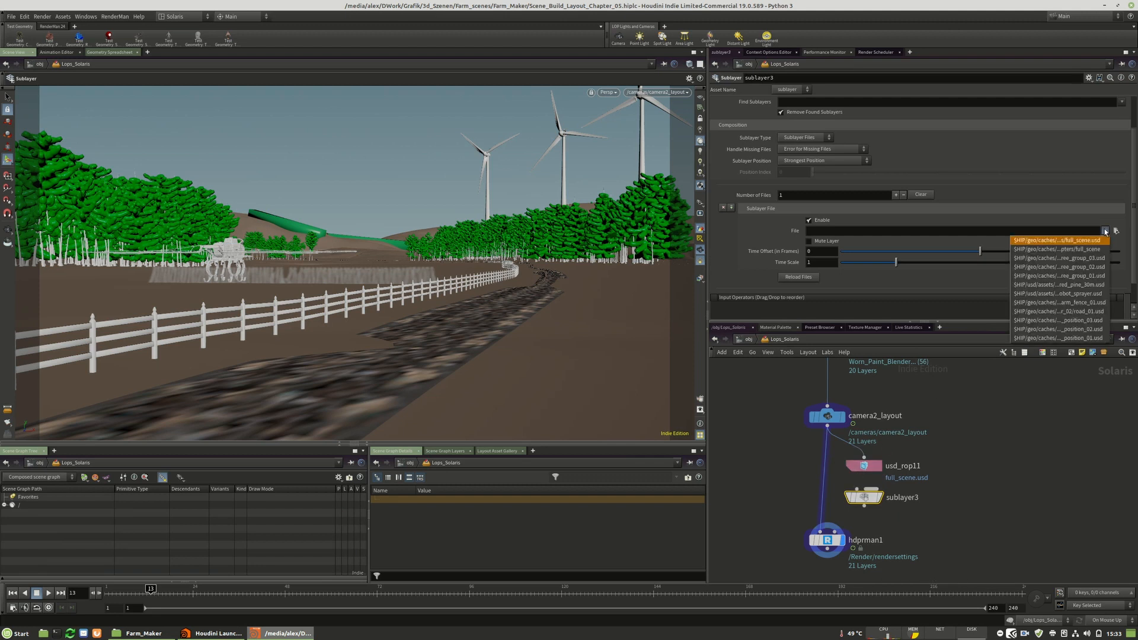
left_click(1117, 231)
left_click(879, 498)
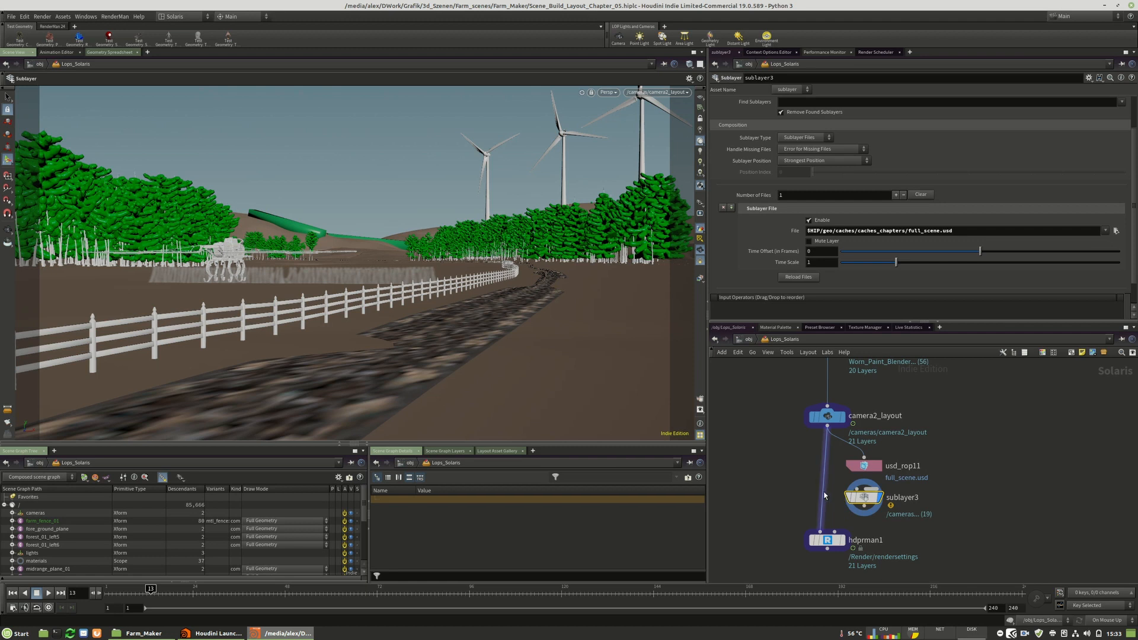
Connect sublayer3's output to hdprman1 and line up usd_rop11 and sublayer3 beneath camera2_layout.
left_click_drag(864, 505, 827, 532)
left_click_drag(864, 498, 827, 511)
left_click_drag(867, 469, 832, 502)
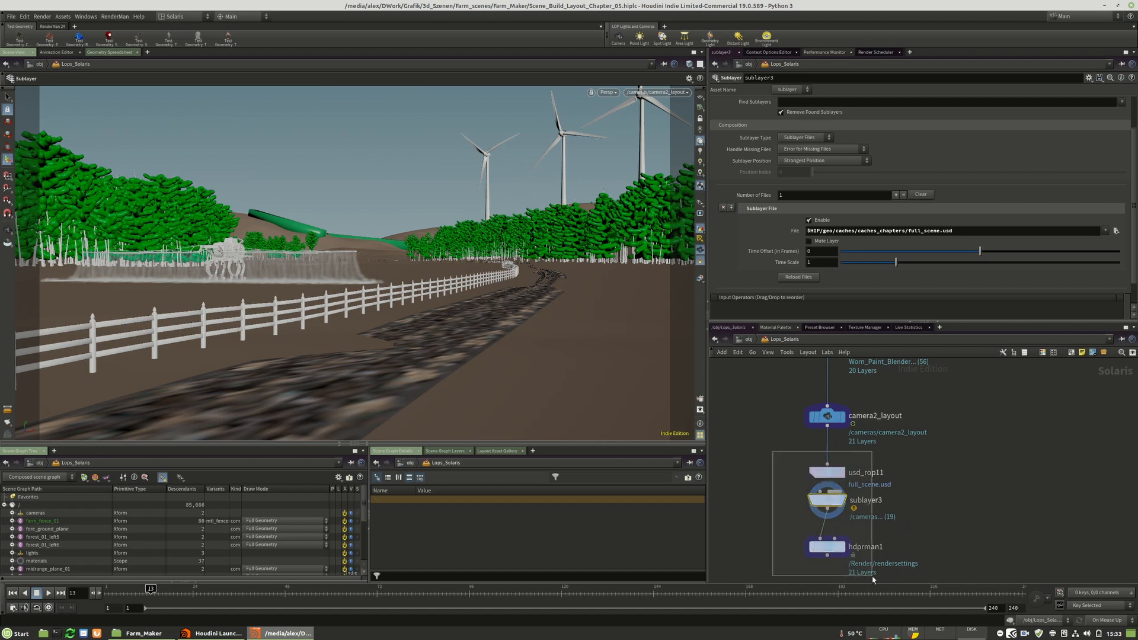
left_click(827, 472)
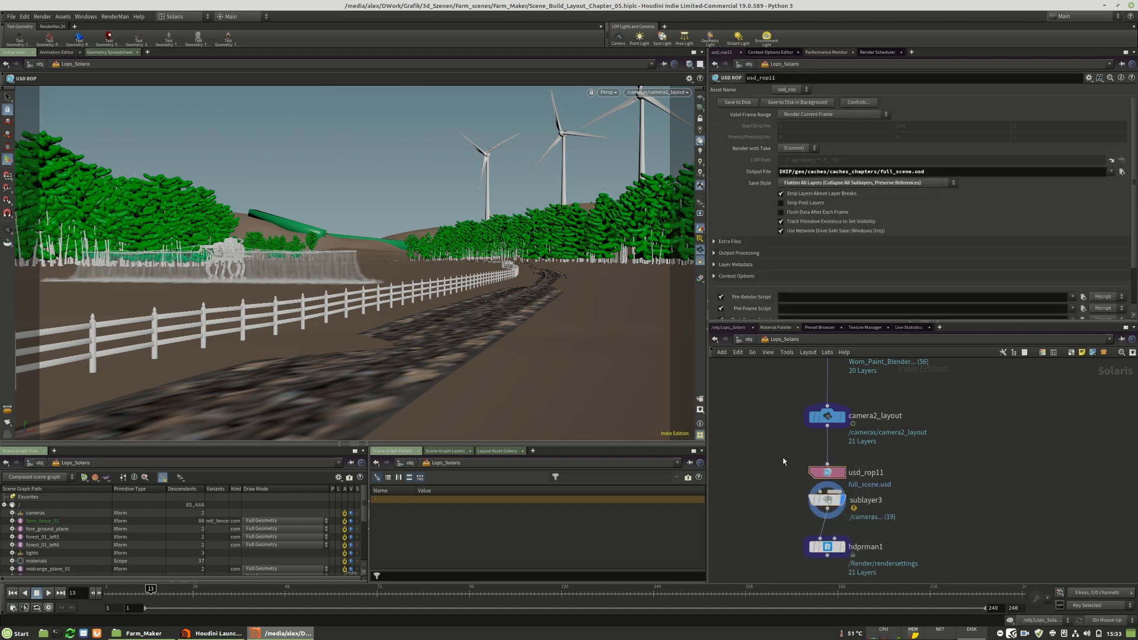
Nudge usd_rop11 and sublayer3 closer to camera2_layout and group both nodes in a network box.
left_click(826, 500, "shift")
left_click_drag(826, 500, 827, 493)
left_click(767, 558)
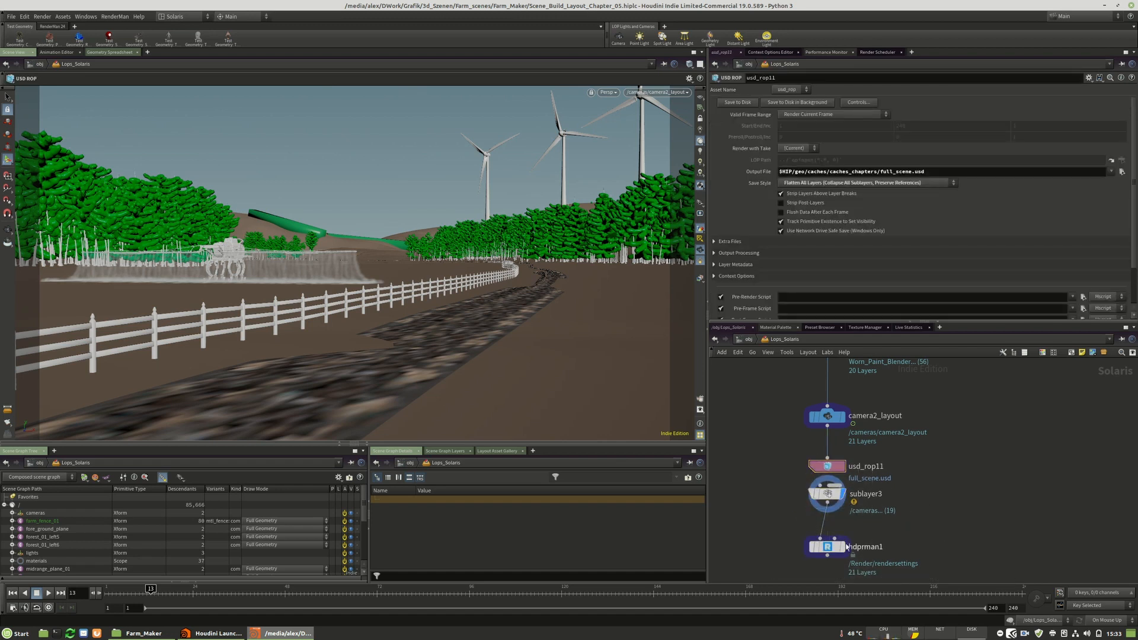
scroll(765, 559, "down", 6)
scroll(766, 561, "down", 5)
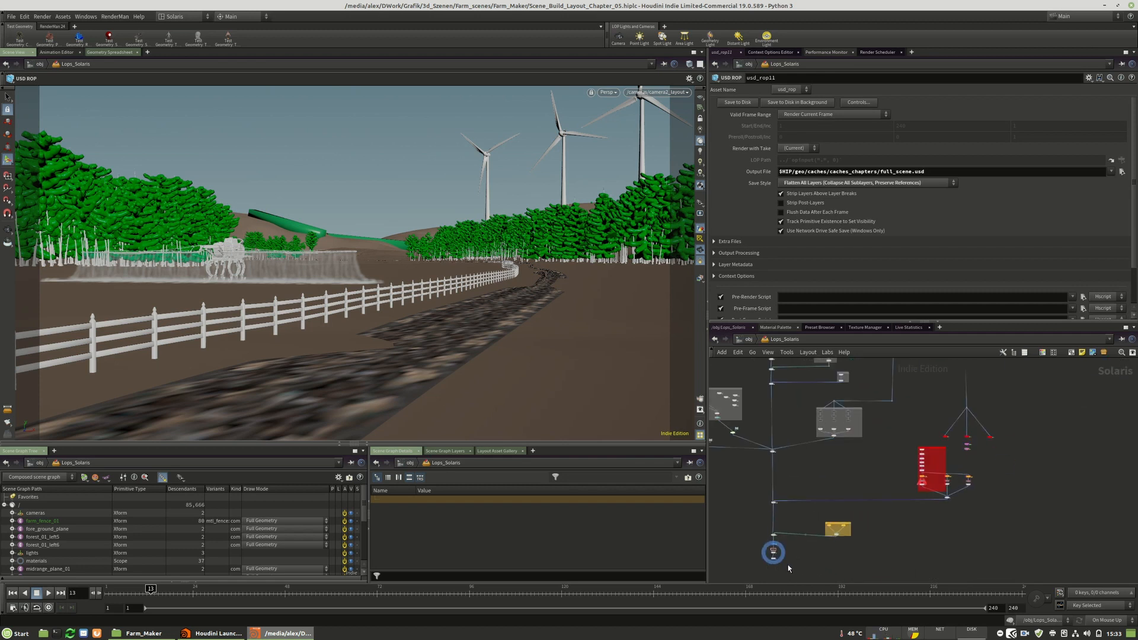
scroll(891, 565, "down", 3)
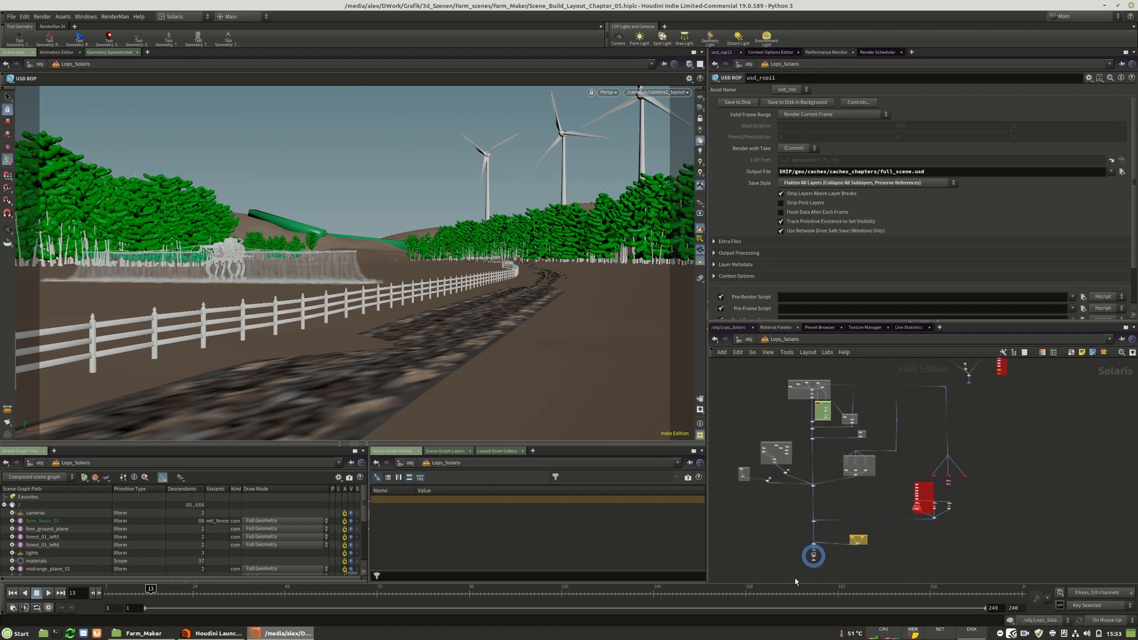
scroll(794, 577, "up", 6)
left_click_drag(941, 478, 785, 534)
left_click(1071, 352)
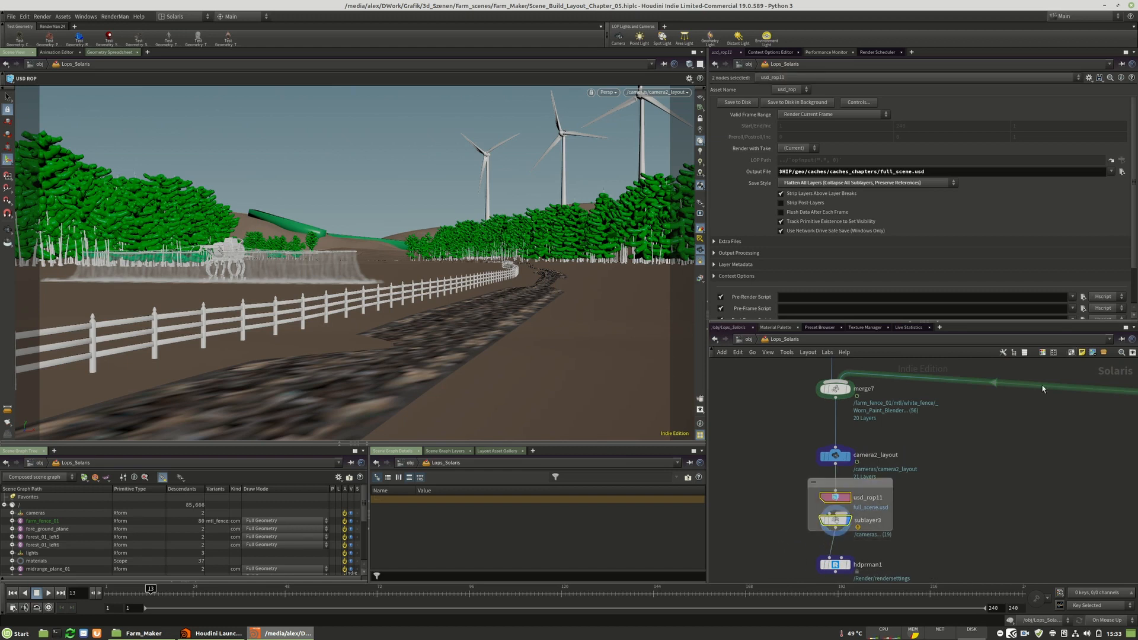
left_click(850, 483)
left_click(980, 502)
Move hdprman1 further down, away from the network box holding usd_rop11 and sublayer3.
scroll(773, 549, "down", 6)
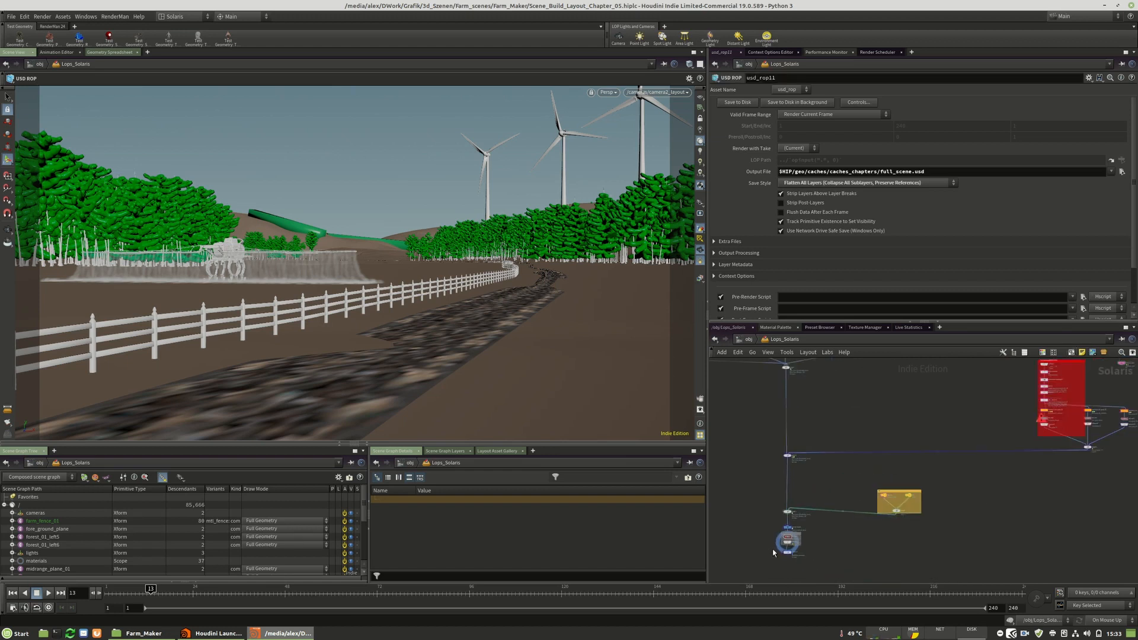
scroll(774, 551, "up", 6)
middle_click_drag(896, 550, 921, 494)
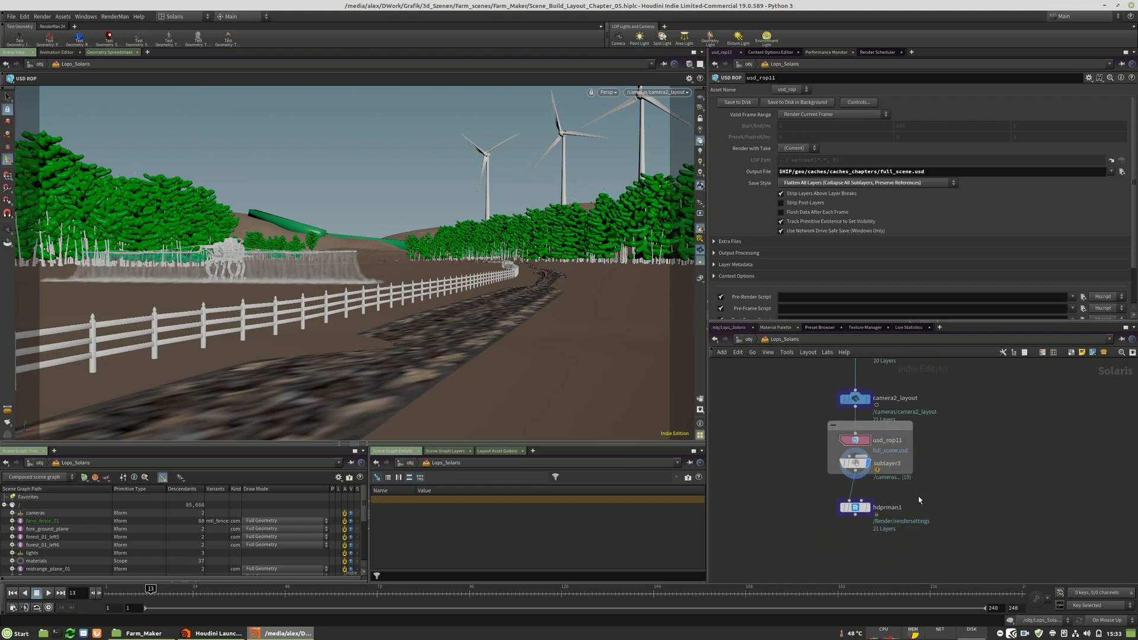
left_click_drag(854, 507, 851, 565)
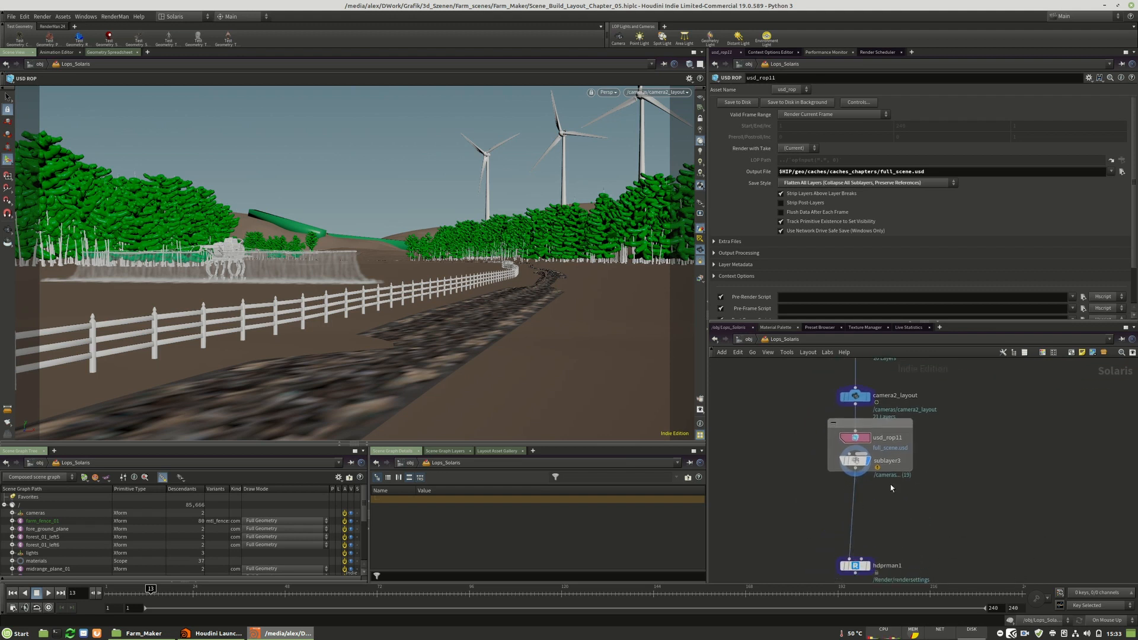
Select sublayer3 and examine its scene graph prims, highlighting tree_group_03 and tree_group_02 in the viewport.
left_click(857, 464)
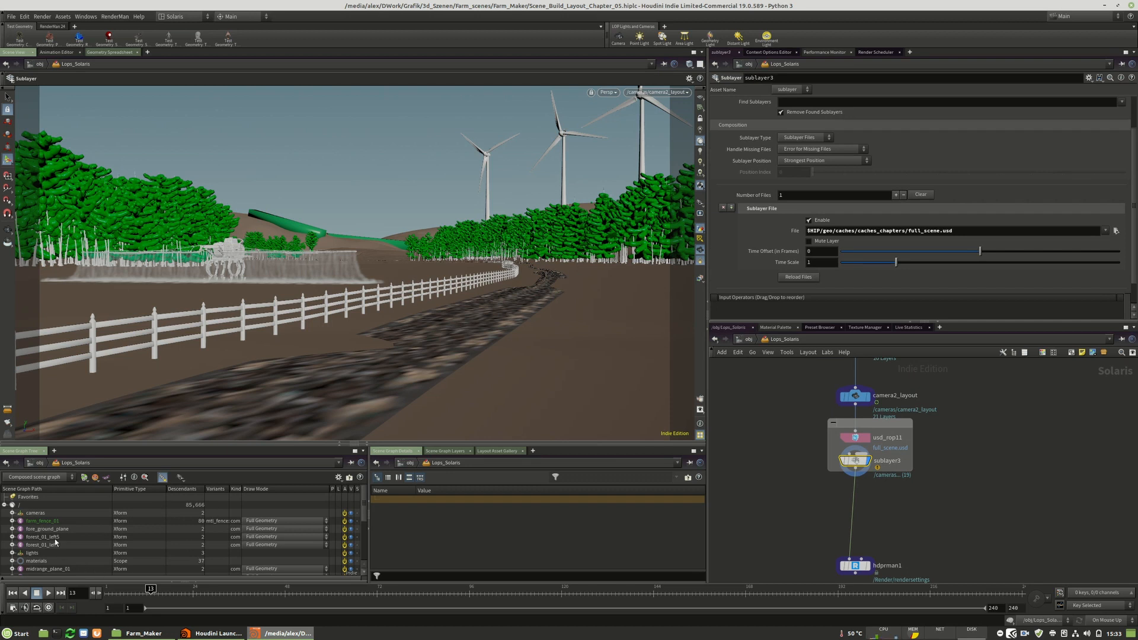
scroll(54, 539, "down", 4)
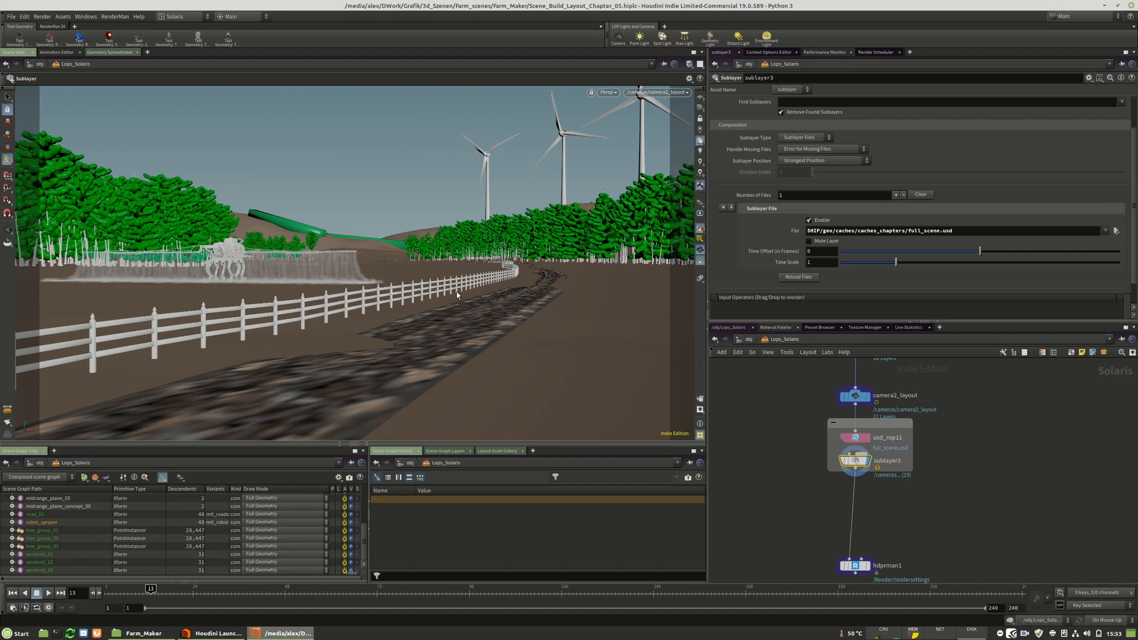
scroll(114, 536, "up", 2)
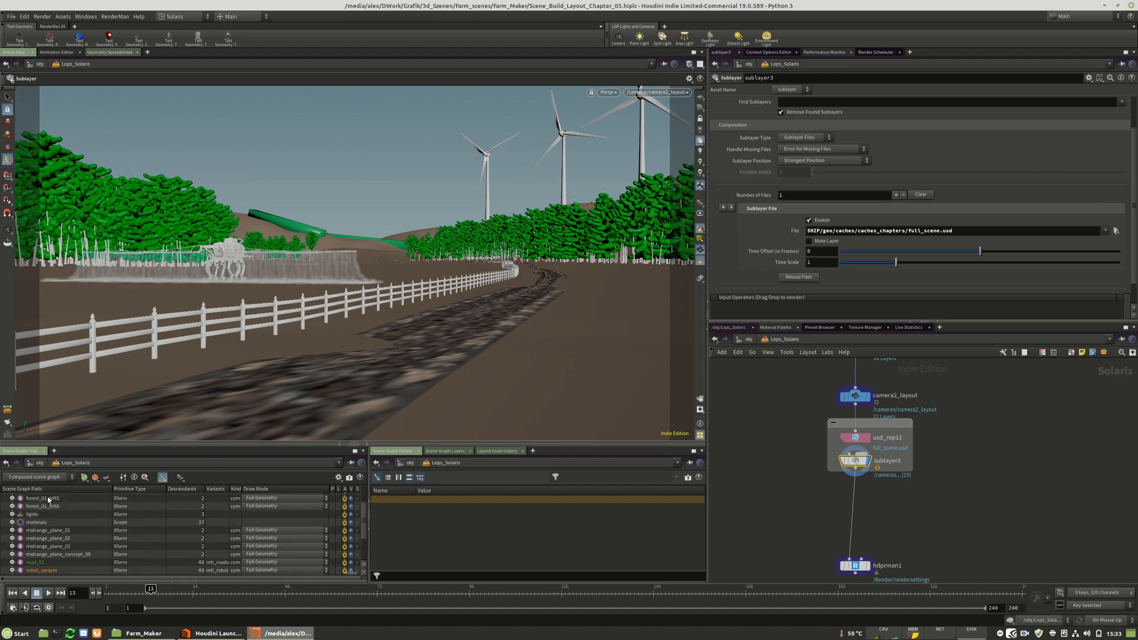
scroll(52, 524, "down", 2)
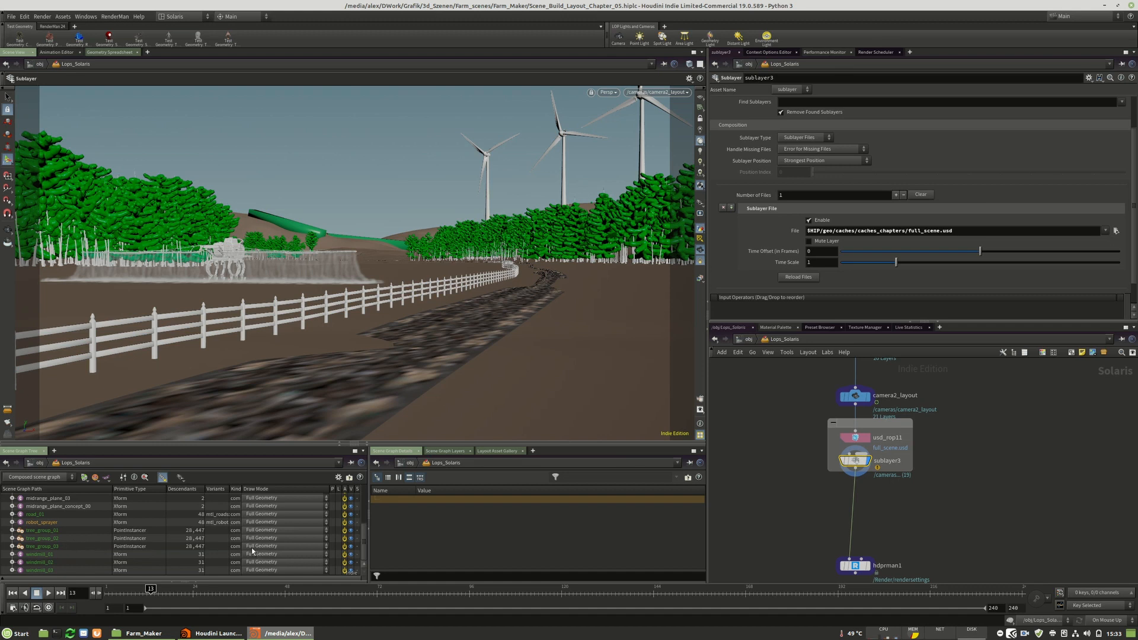
left_click(42, 545)
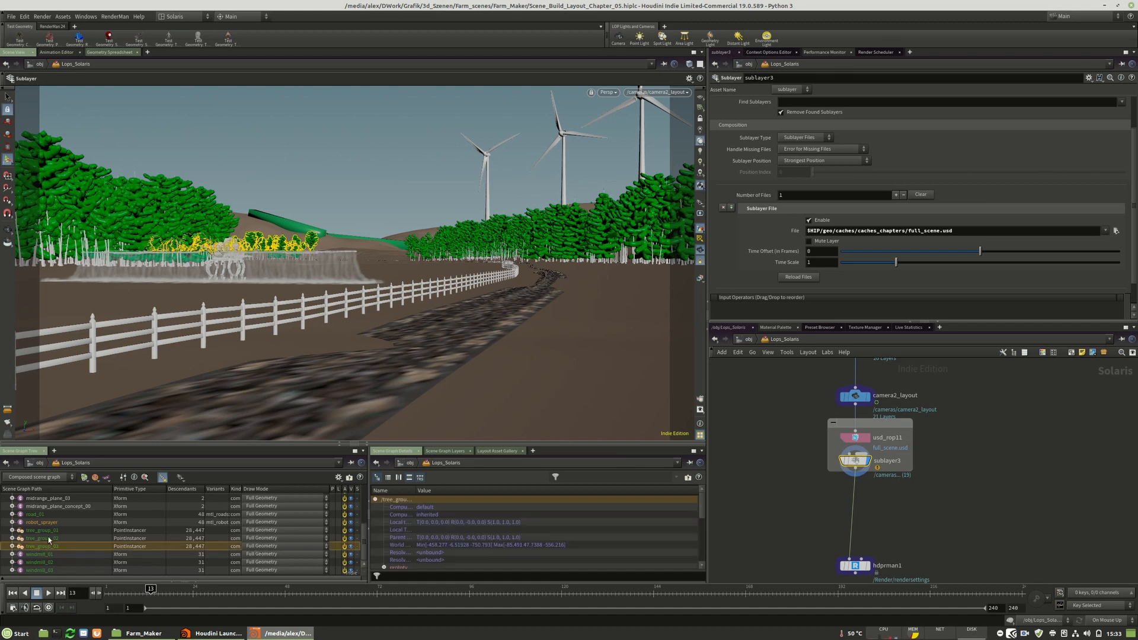
left_click(48, 537)
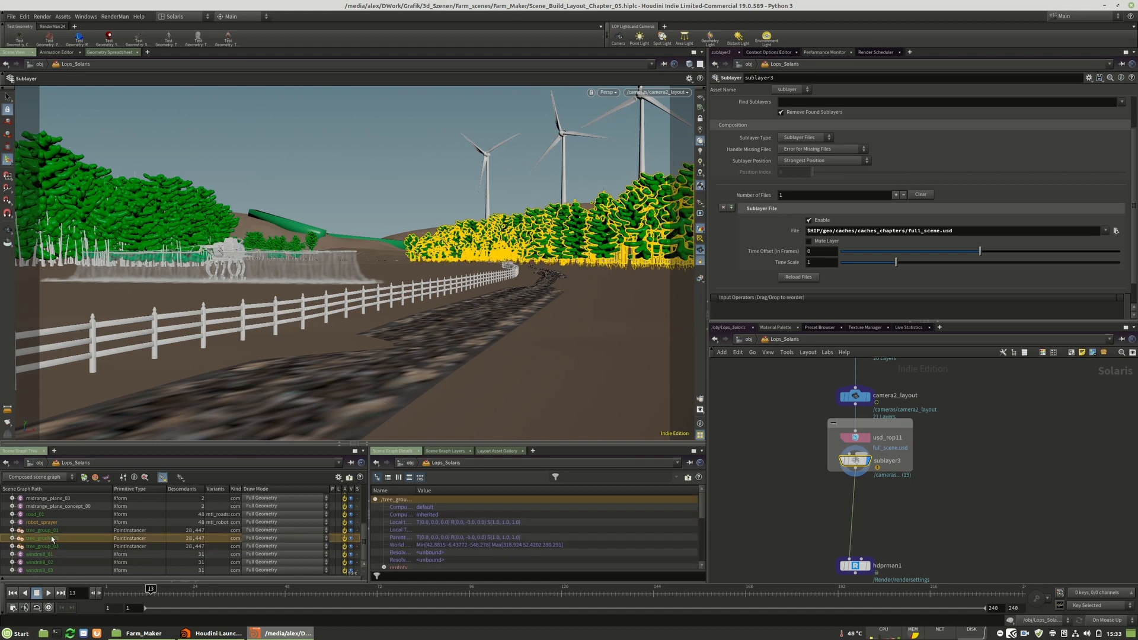
Try the Bounding Box and Textured Cards draw modes on tree_group_02, then return it to Full Geometry.
left_click(261, 541)
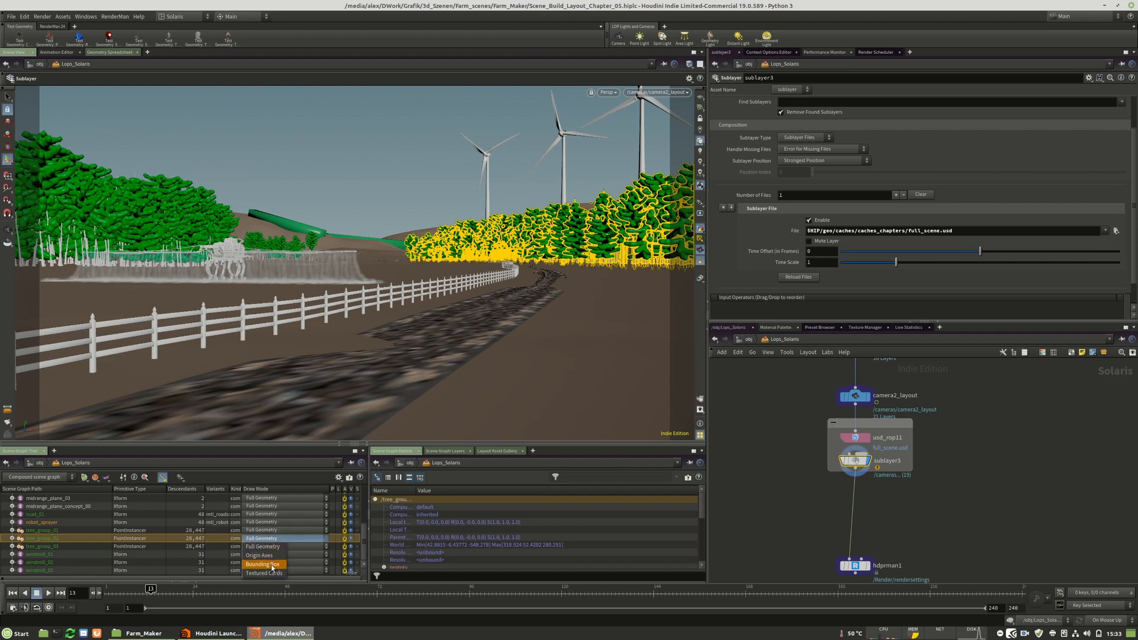
left_click(261, 564)
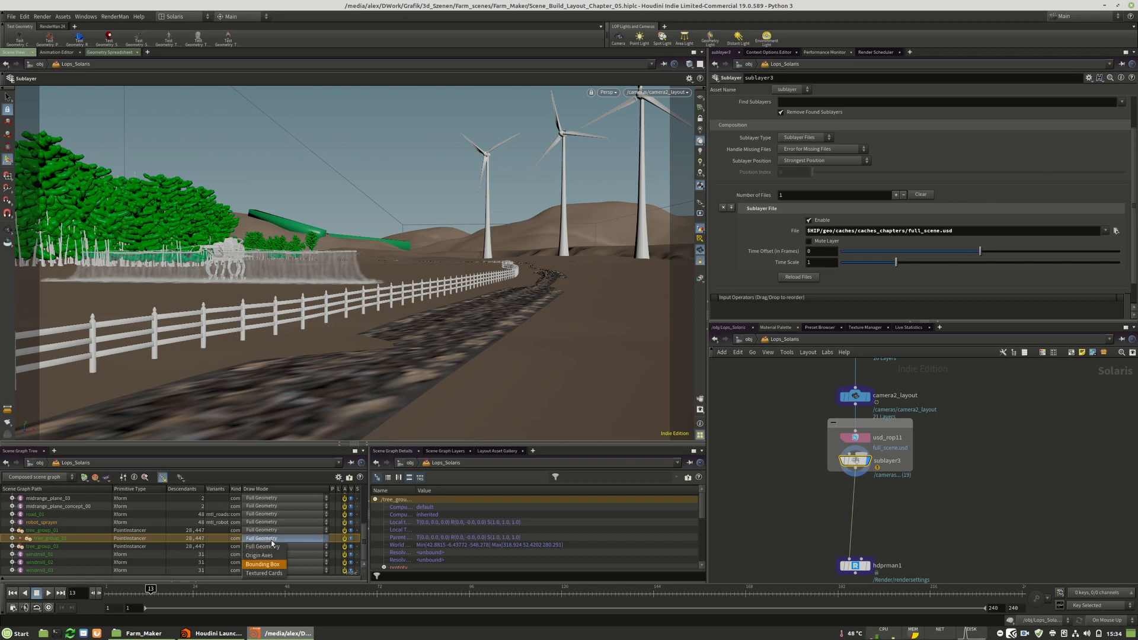
left_click(271, 575)
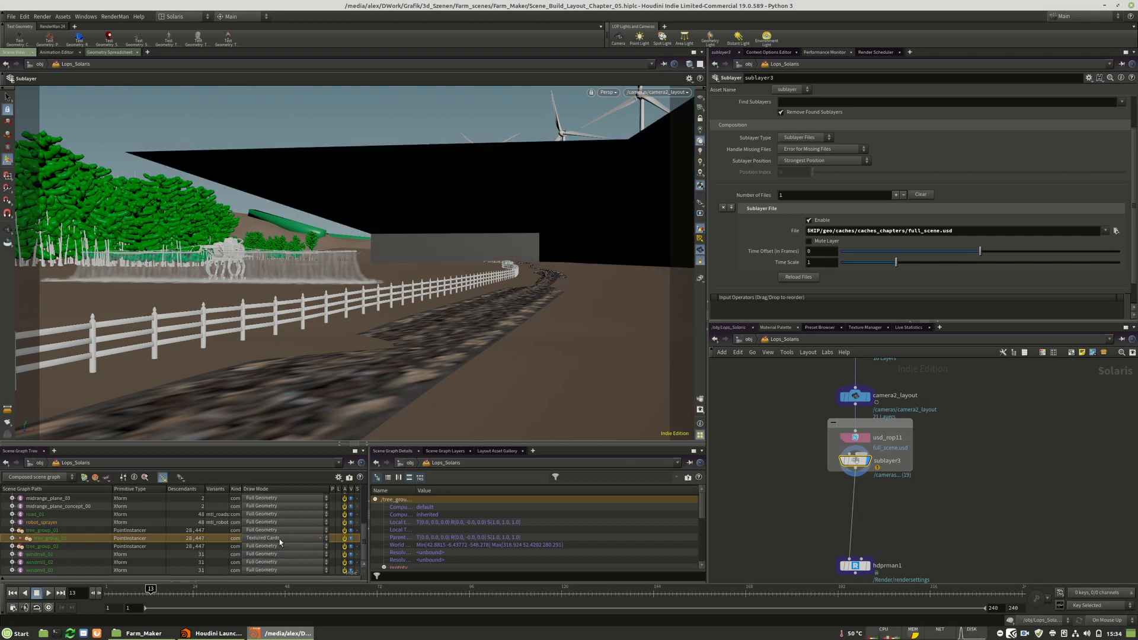
left_click(272, 538)
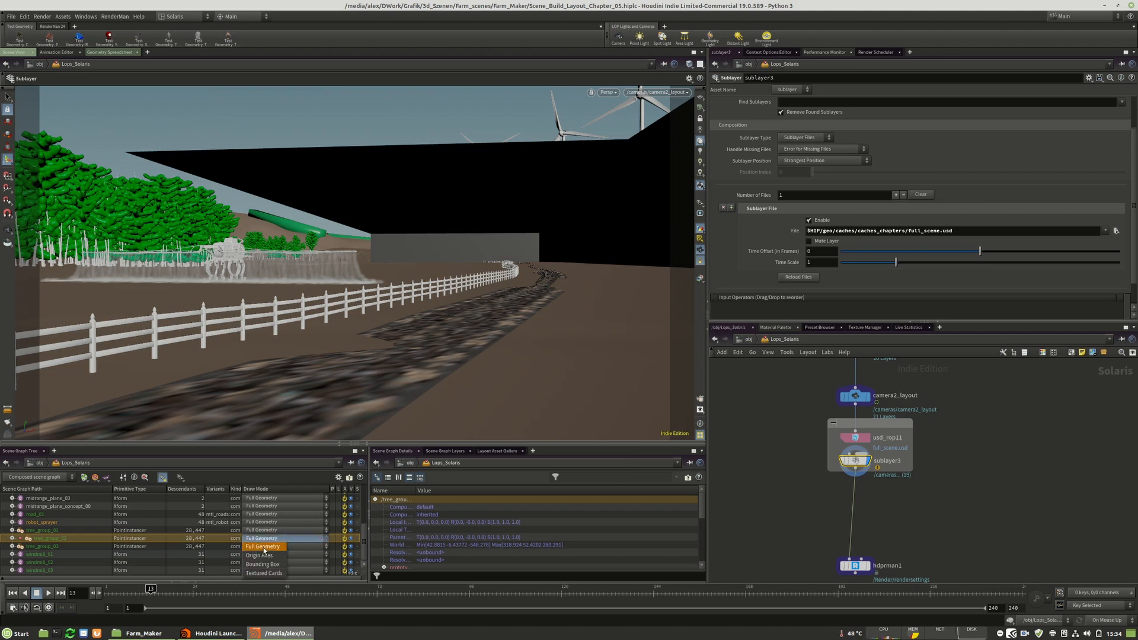
left_click(264, 547)
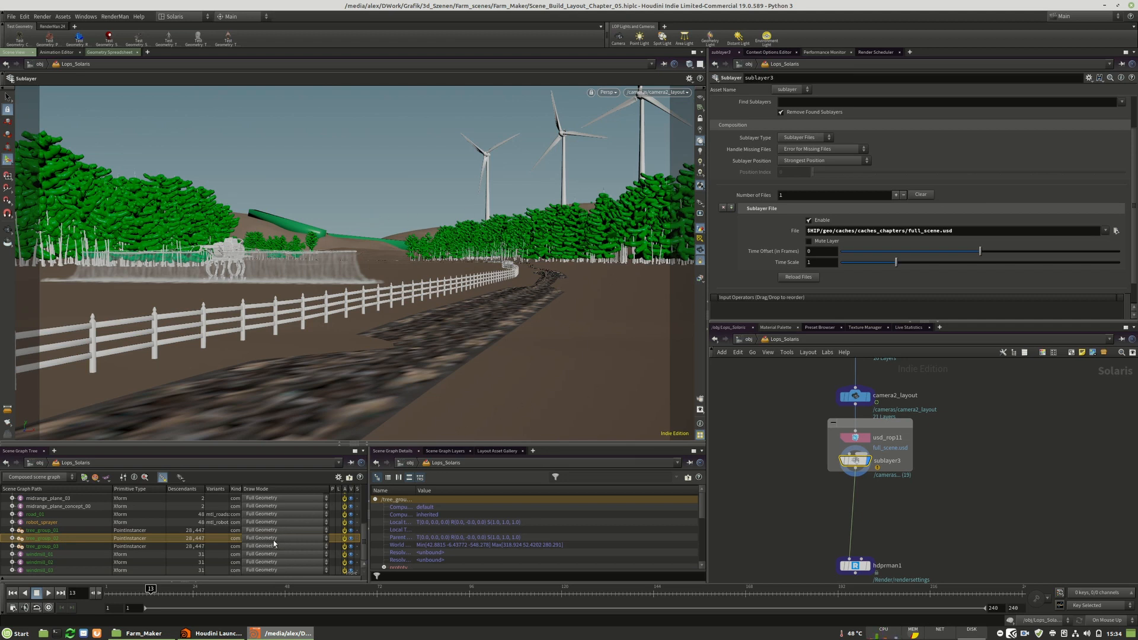
Hide tree_group_02, tree_group_03 and robot_sprayer in the viewport through their scene graph visibility.
left_click(352, 538)
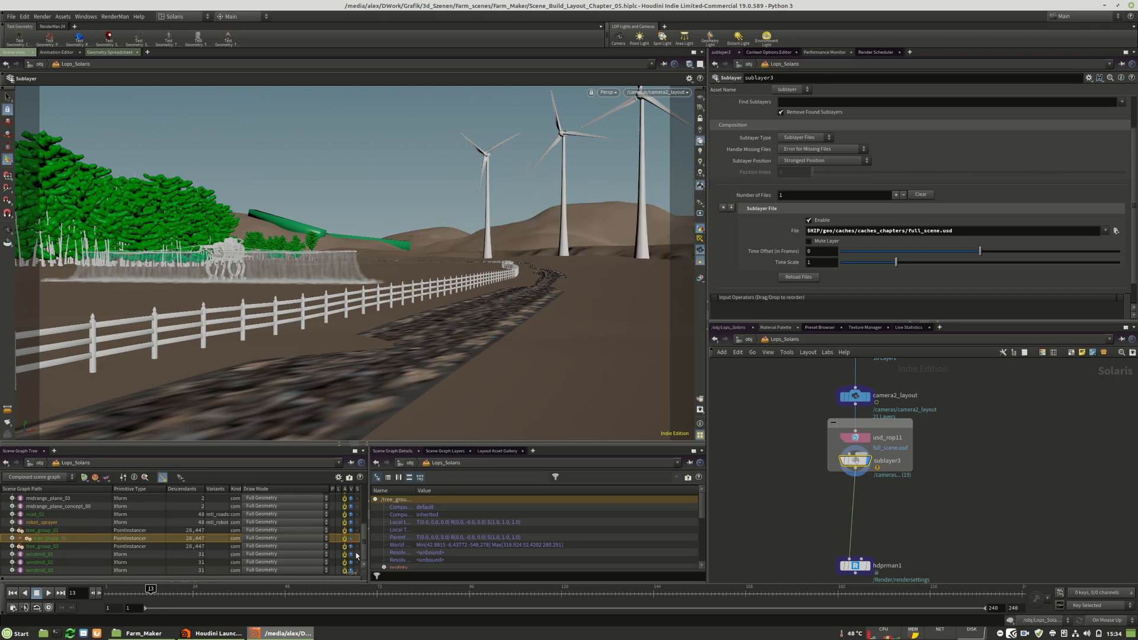
left_click(51, 547)
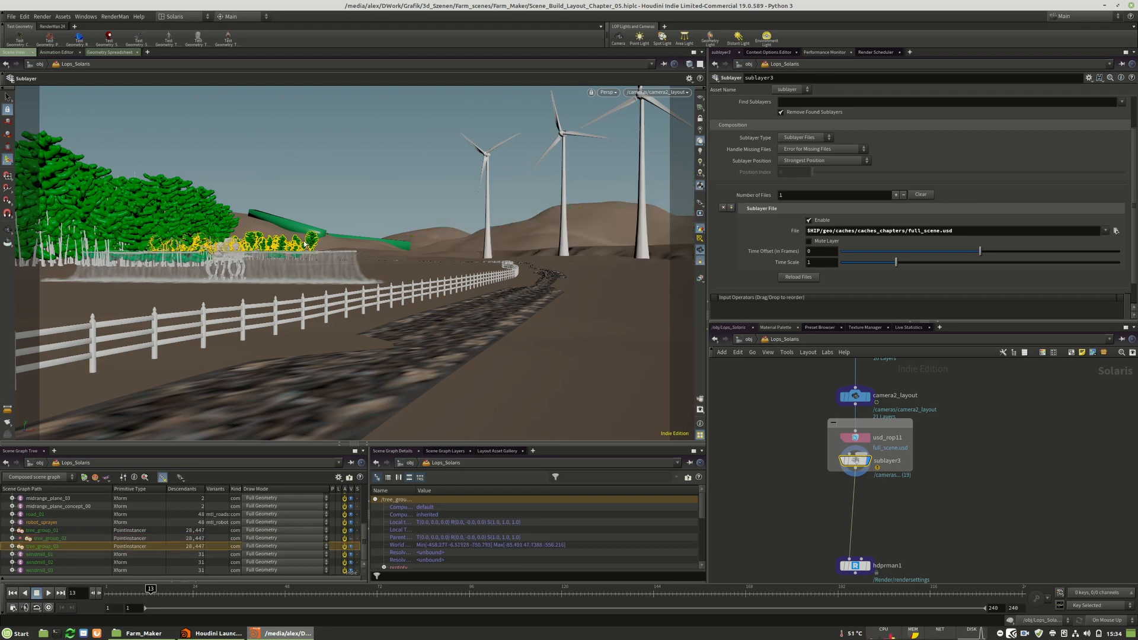
left_click(352, 548)
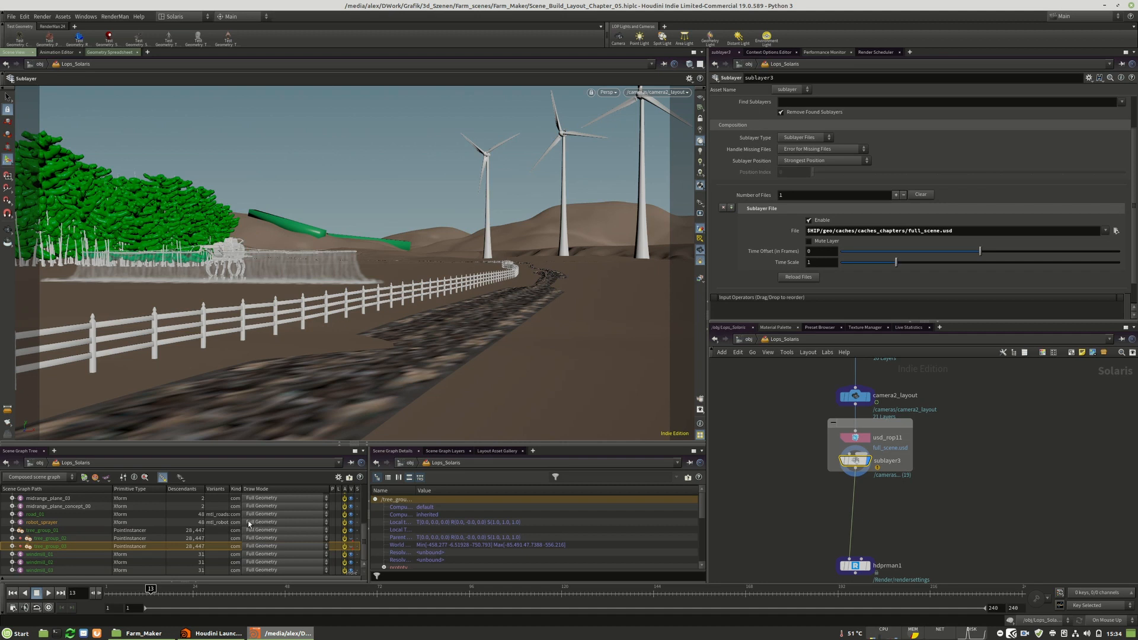
left_click(351, 522)
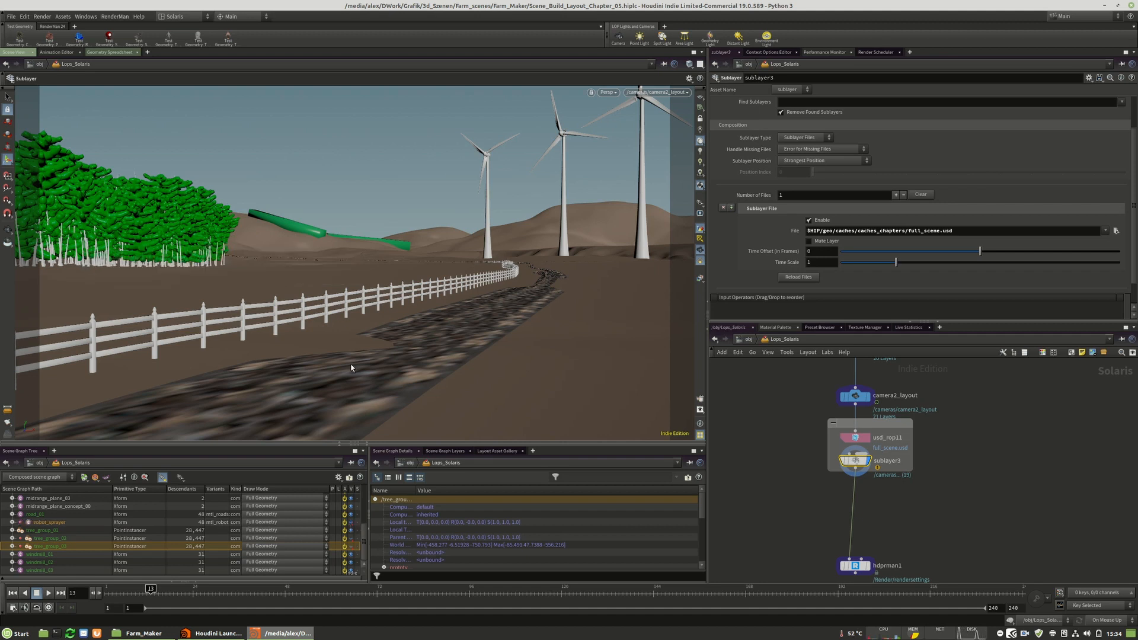
Space usd_rop11 and sublayer3 further apart inside their network box.
left_click_drag(859, 466, 857, 485)
middle_click_drag(937, 493, 925, 524)
left_click_drag(839, 471, 839, 483)
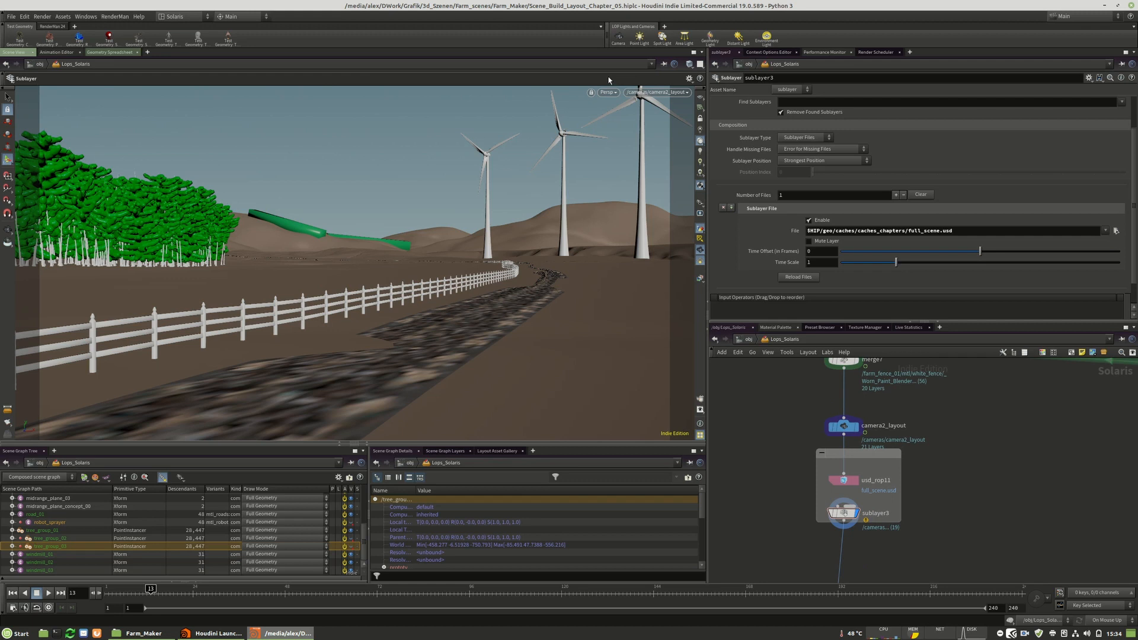
Save the scene under the new name Scene_Build_Layout_Chapter_05_1.hiplc.
left_click(10, 16)
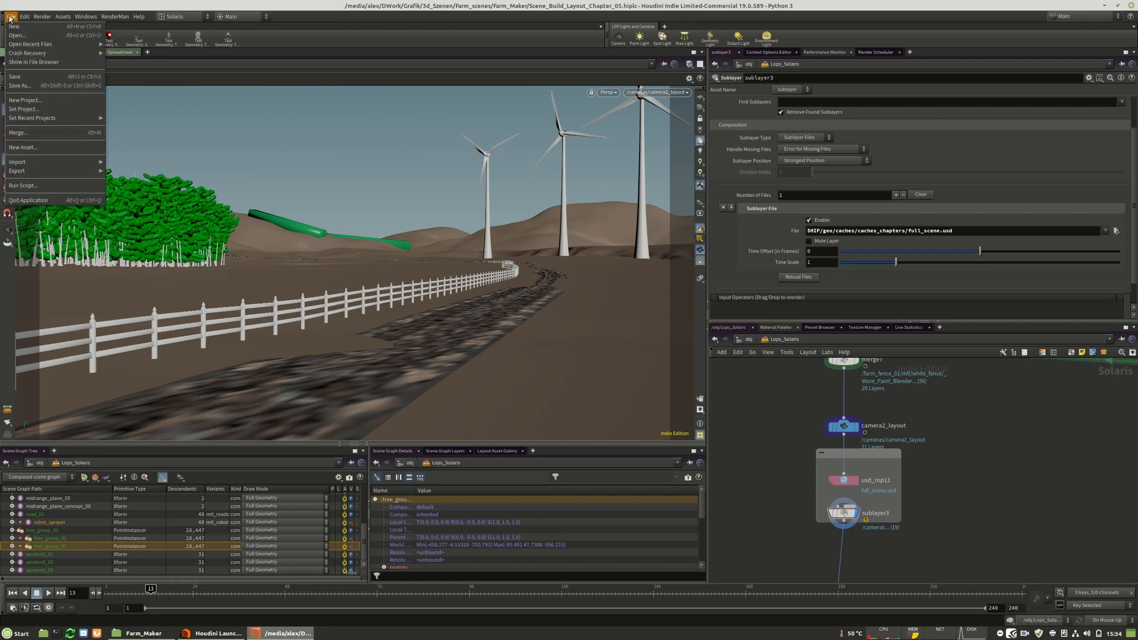
left_click(24, 87)
left_click(185, 207)
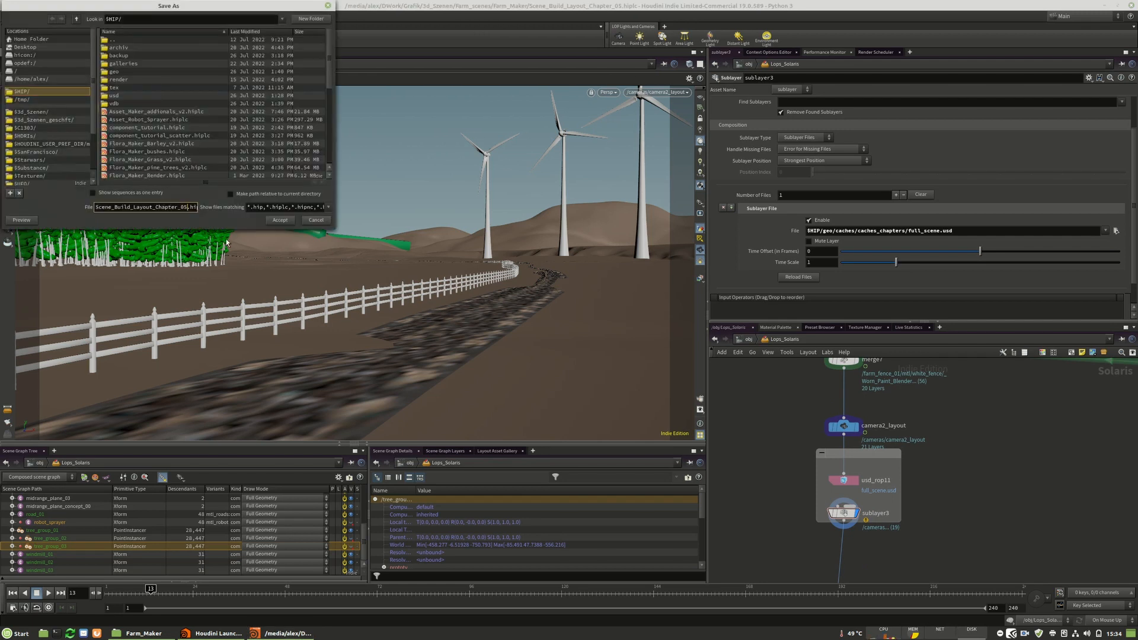
type("_1")
key("Return")
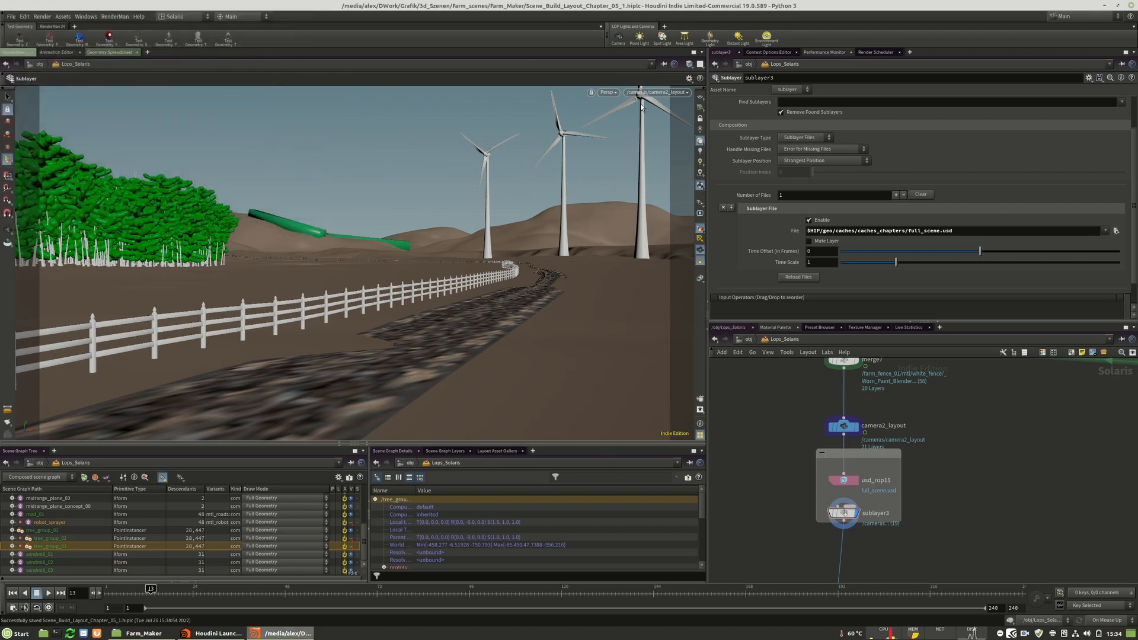
Preview the scene in the viewport with RenderMan RIS, then switch the renderer back to Houdini GL.
left_click(608, 91)
left_click(628, 164)
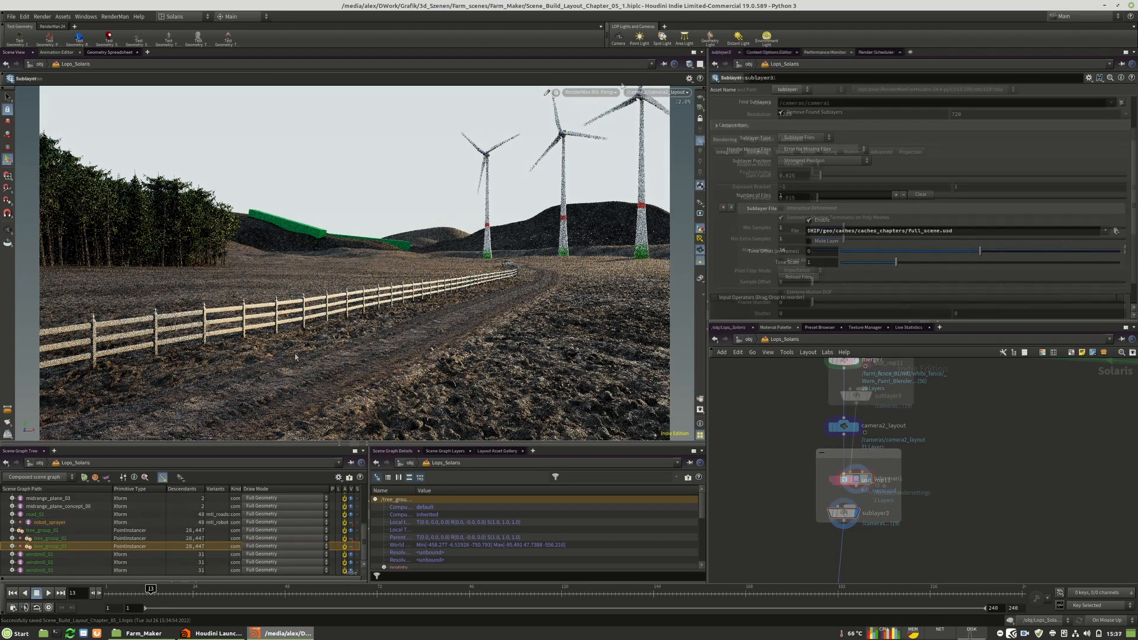
left_click(589, 92)
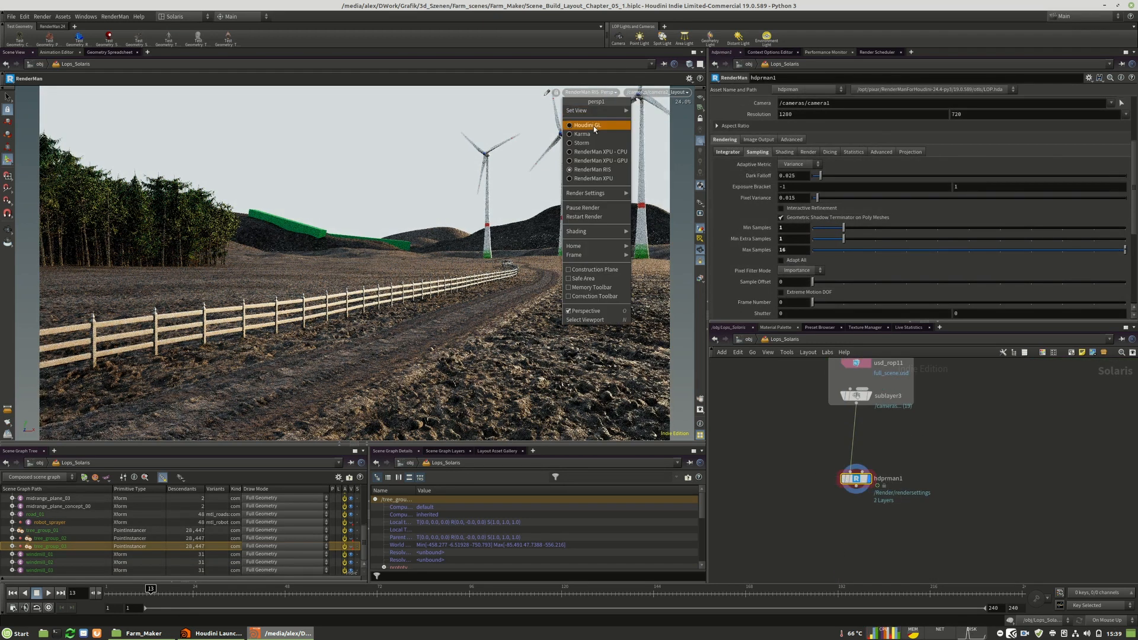
left_click(593, 125)
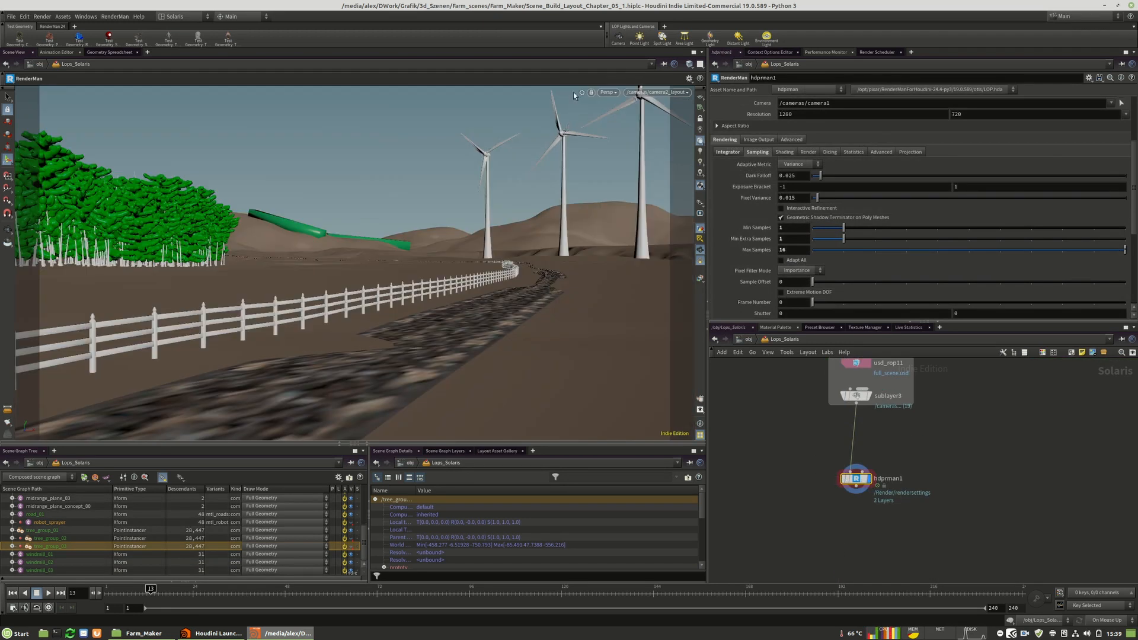
Make the hidden tree groups and robot_sprayer visible again, and deactivate robot_sprayer and the three windmill prims in the scene graph.
left_click(351, 546)
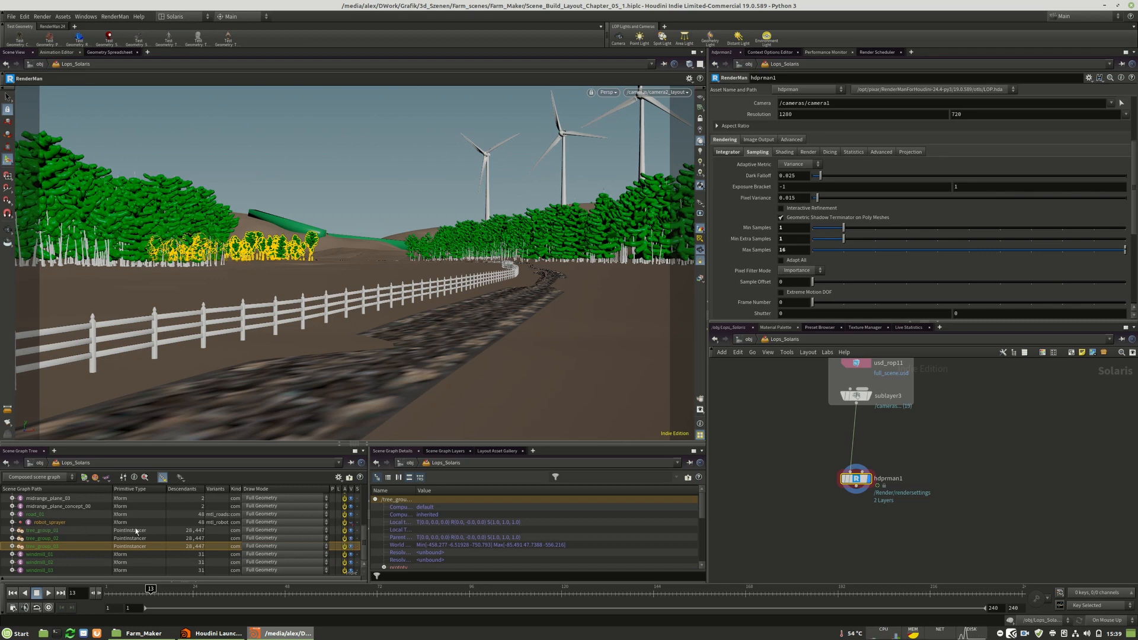
left_click(351, 523)
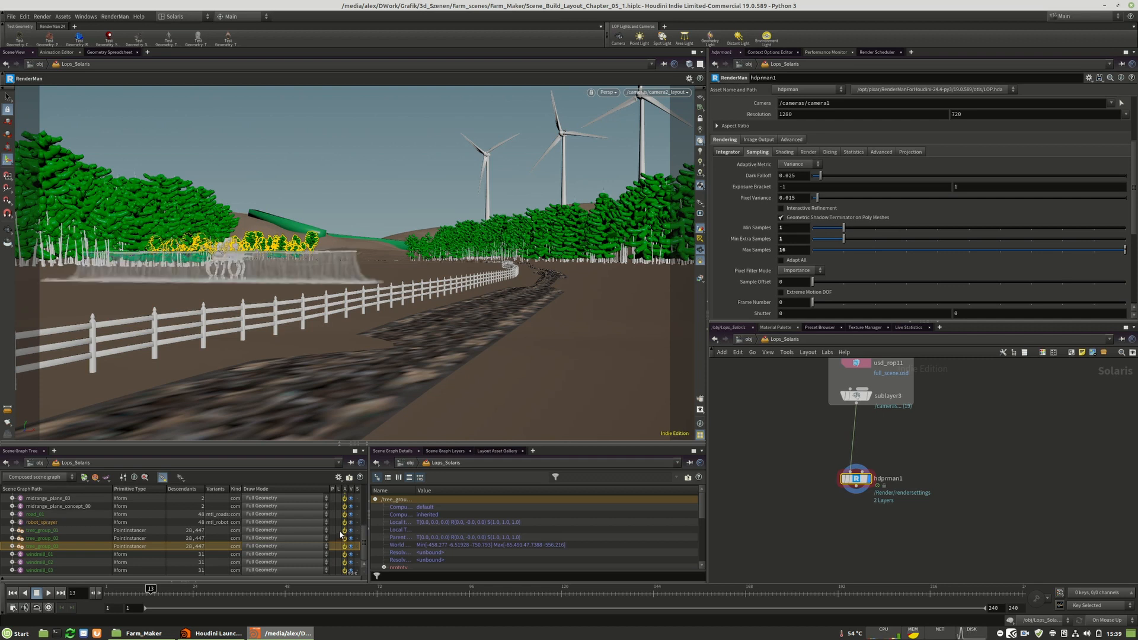
left_click(345, 523)
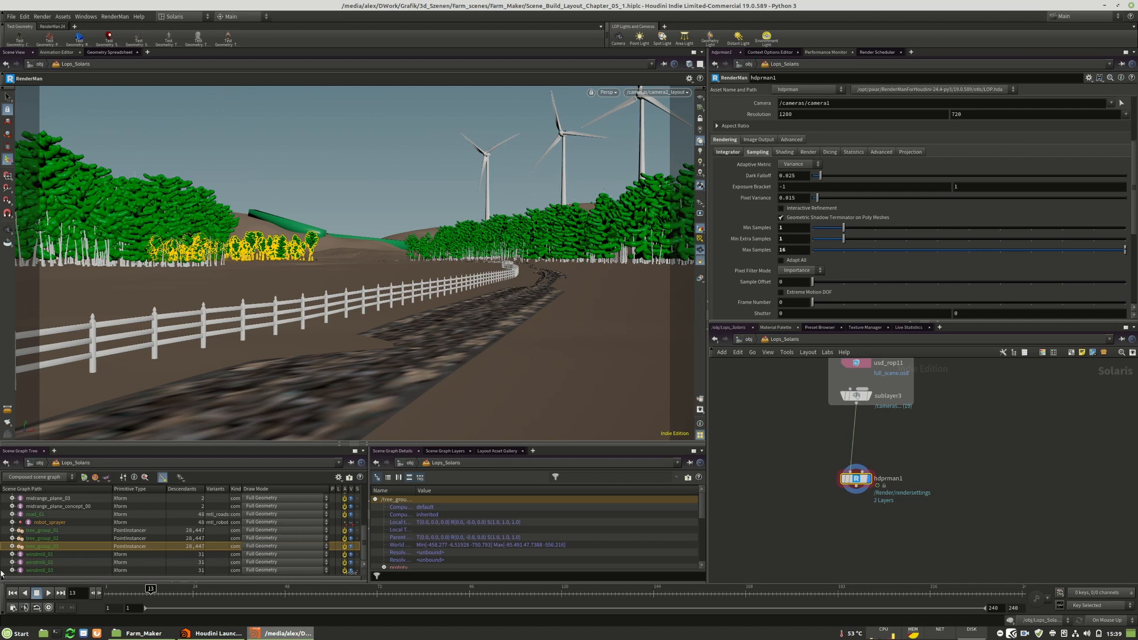
left_click(345, 554)
left_click(344, 570)
left_click(345, 562)
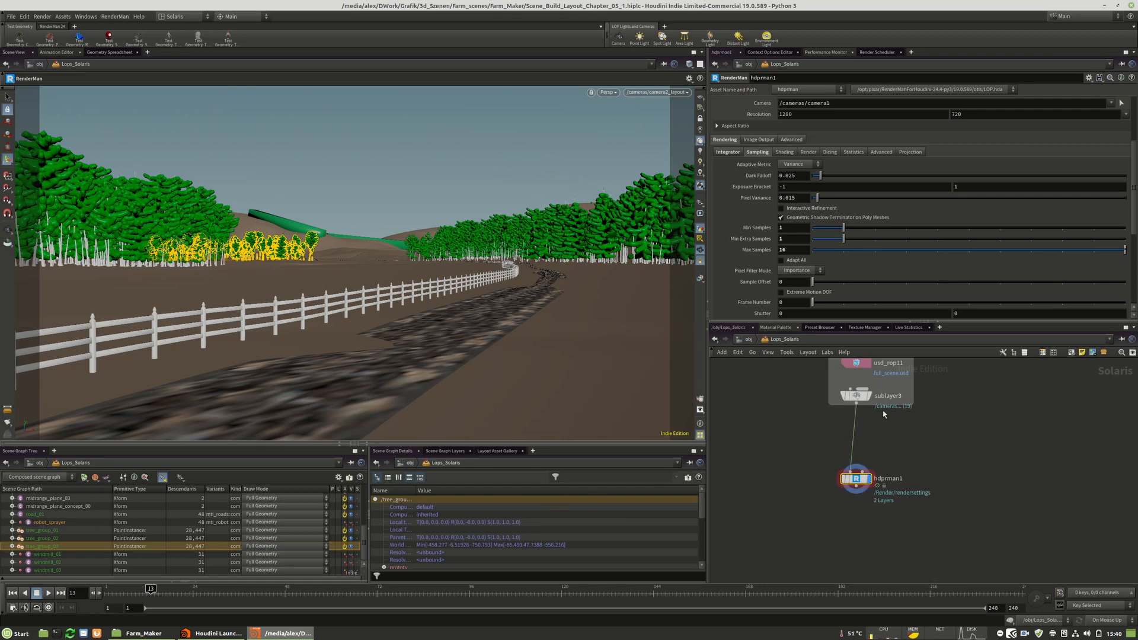
Locate the tree instancing section of the network and select instancer2_tree_group_03 to examine its parameters.
scroll(867, 528, "down", 3)
middle_click_drag(912, 441, 832, 555)
scroll(832, 555, "down", 3)
middle_click_drag(977, 465, 865, 514)
scroll(865, 515, "down", 3)
scroll(988, 476, "up", 5)
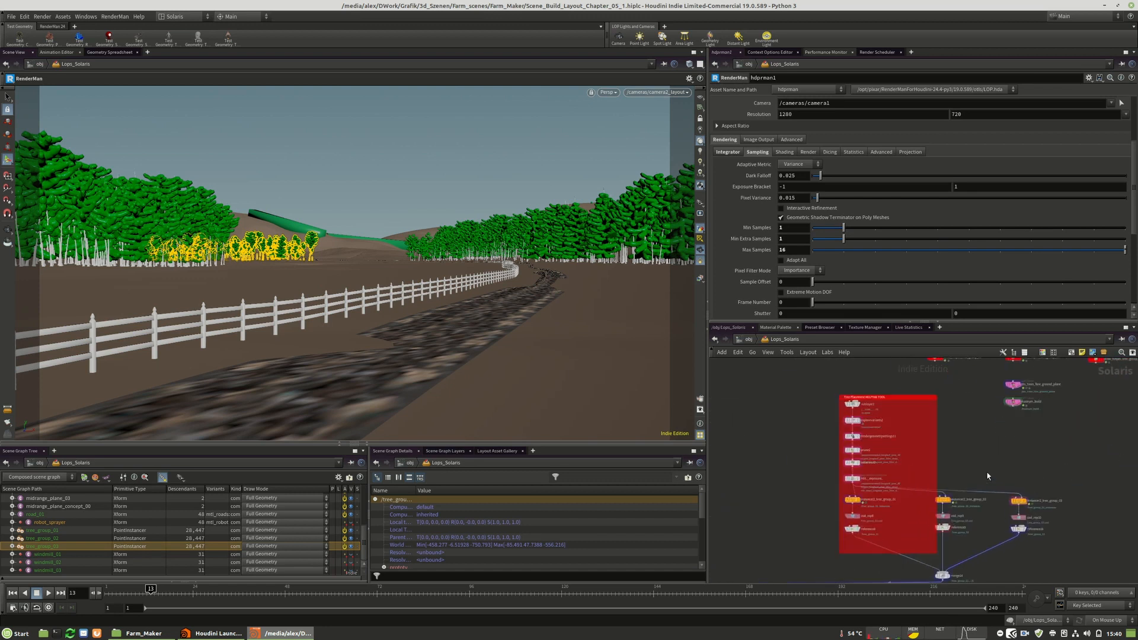
scroll(852, 550, "down", 3)
middle_click_drag(972, 460, 901, 533)
scroll(1001, 541, "down", 3)
scroll(813, 433, "up", 4)
scroll(801, 477, "up", 3)
scroll(800, 477, "down", 3)
left_click_drag(766, 459, 899, 510)
key("shift+o")
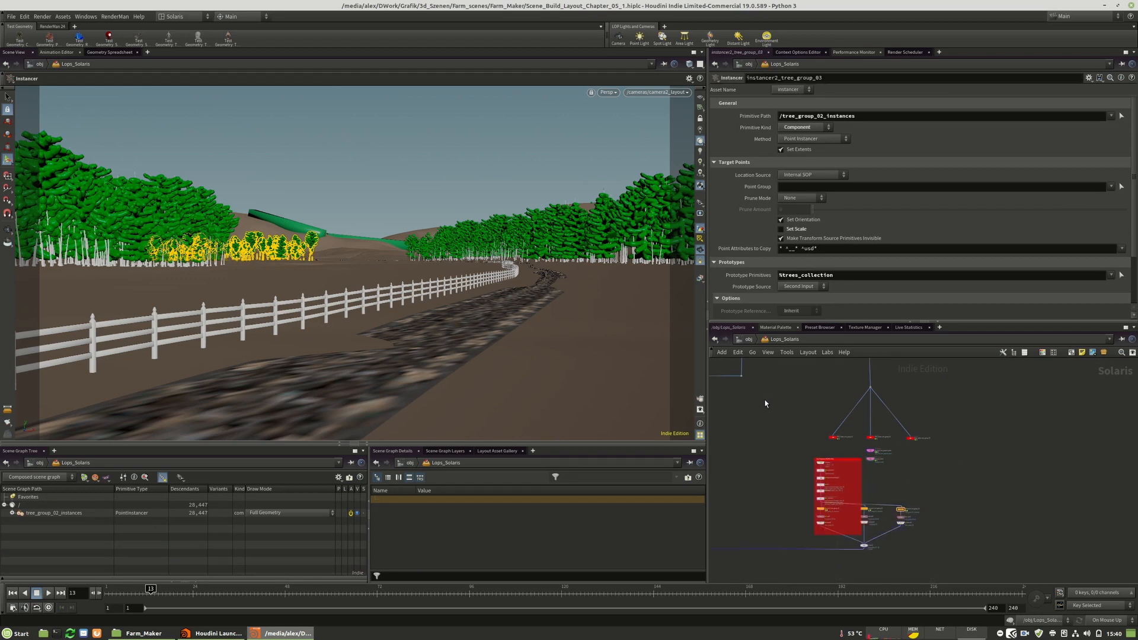
Select the tree group instancing nodes, including the red box, and enclose them in a new network box.
left_click(871, 460)
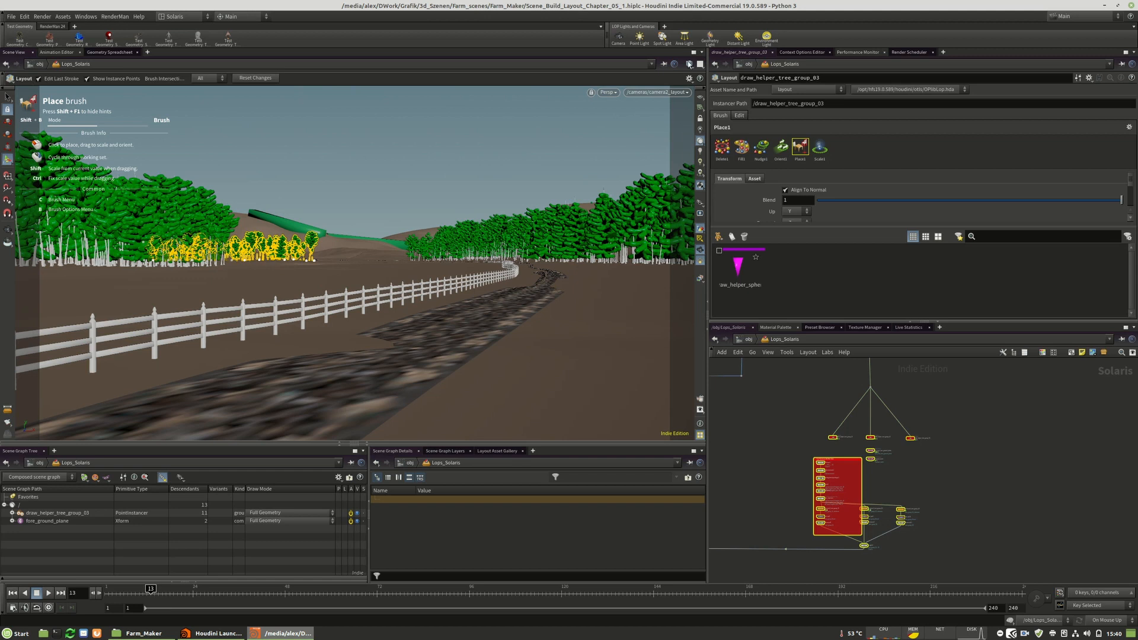
scroll(870, 533, "up", 3)
scroll(894, 550, "down", 5)
scroll(889, 515, "up", 5)
scroll(845, 431, "down", 3)
scroll(805, 417, "up", 2)
scroll(798, 410, "down", 2)
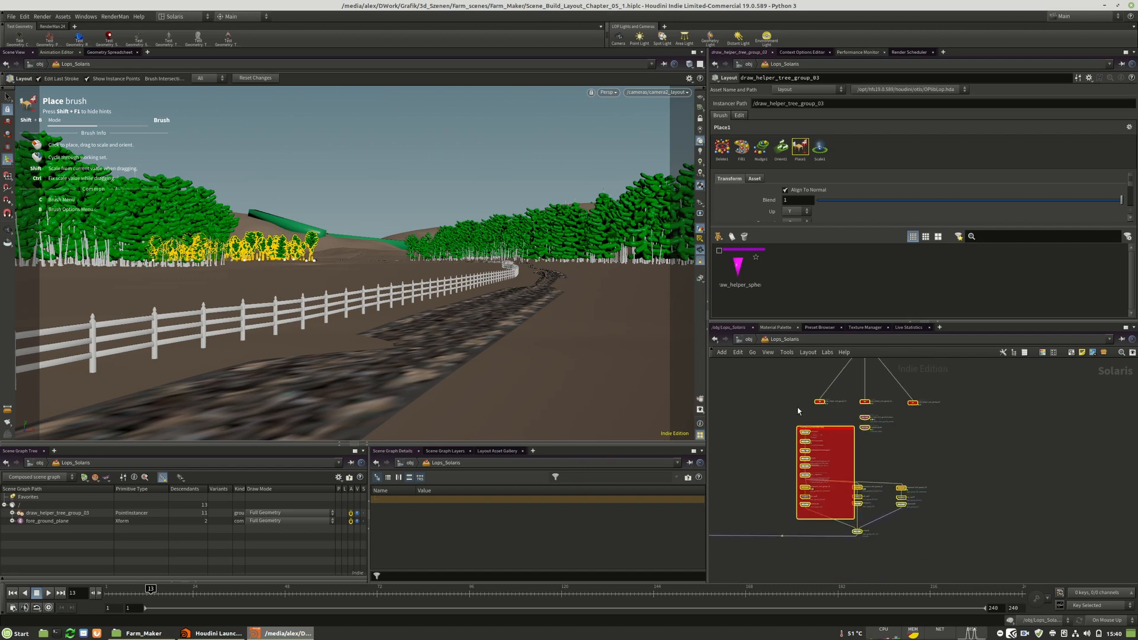
left_click(1082, 352)
middle_click_drag(912, 419, 897, 442)
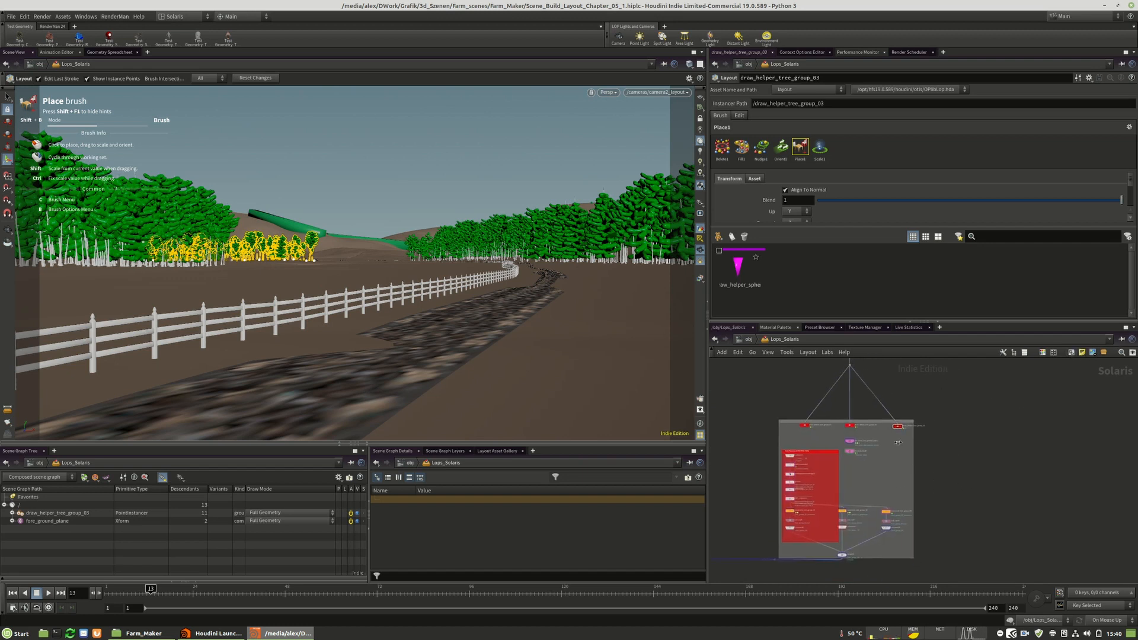
Color the network box around the tree group nodes green.
left_click(877, 423)
key("c")
left_click(1087, 550)
left_click(964, 450)
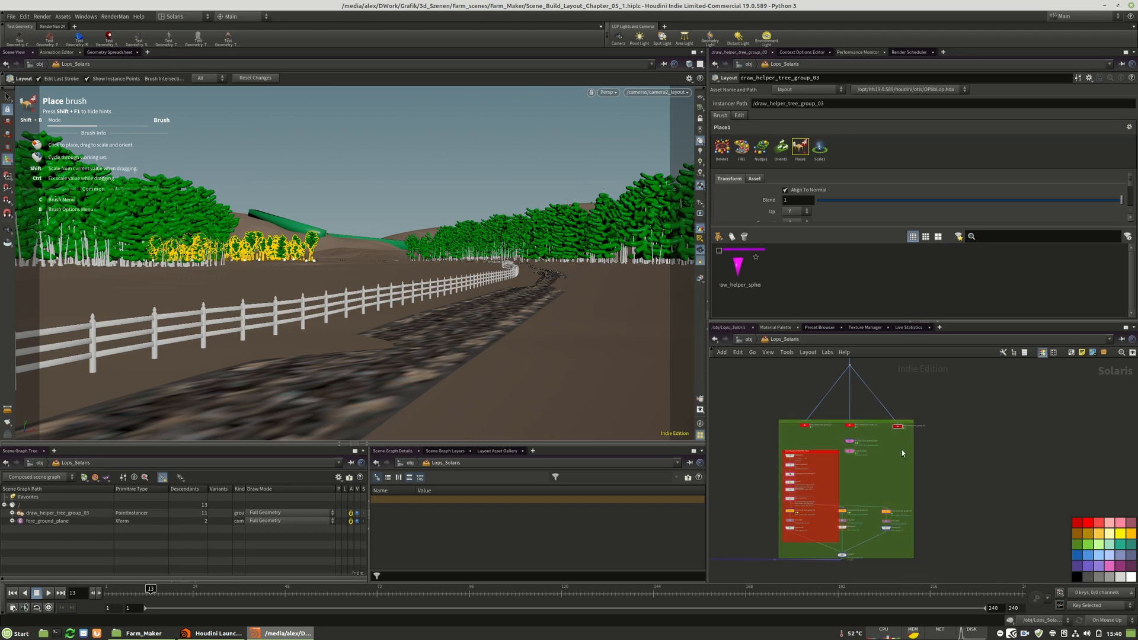
scroll(789, 453, "down", 5)
middle_click_drag(924, 455, 982, 537)
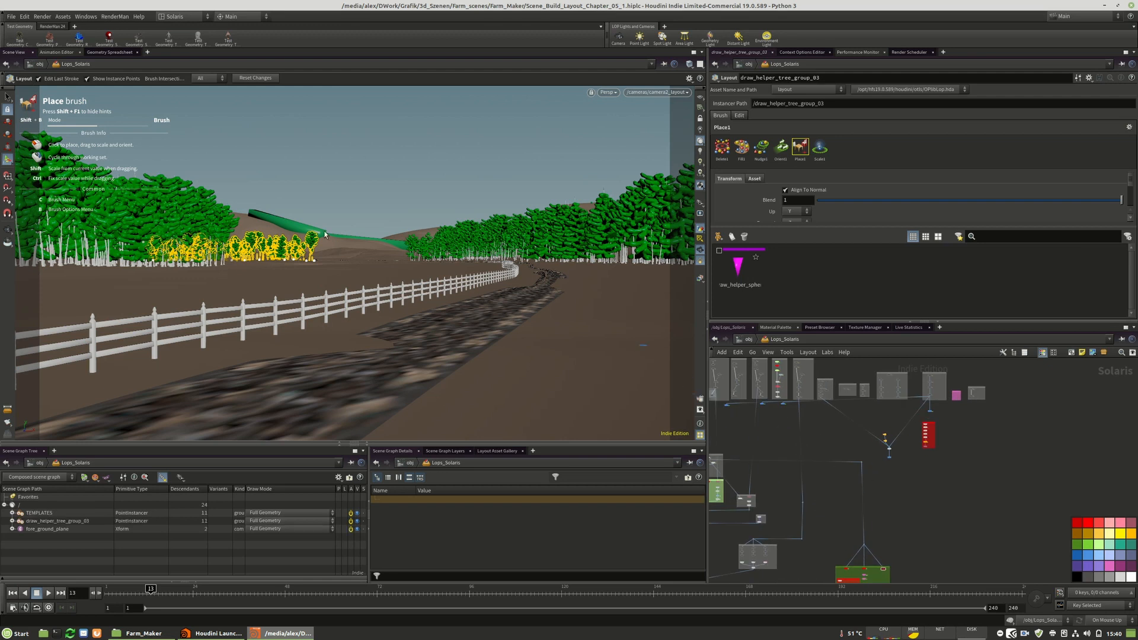
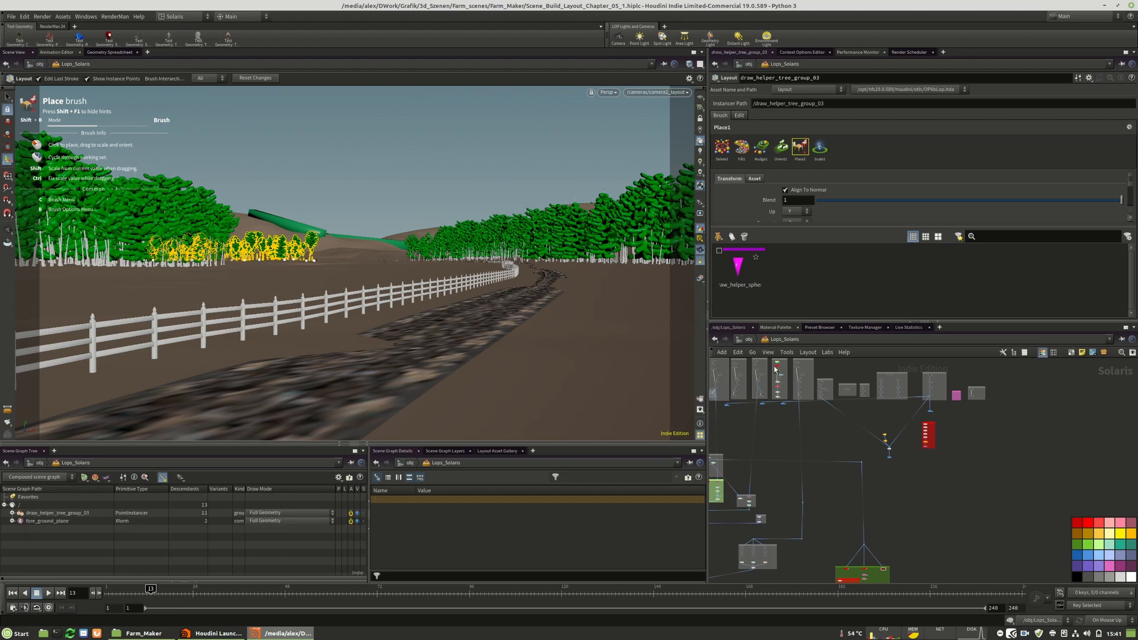
Add a Layout node on the free area beside the green tree group network box.
scroll(906, 520, "up", 4)
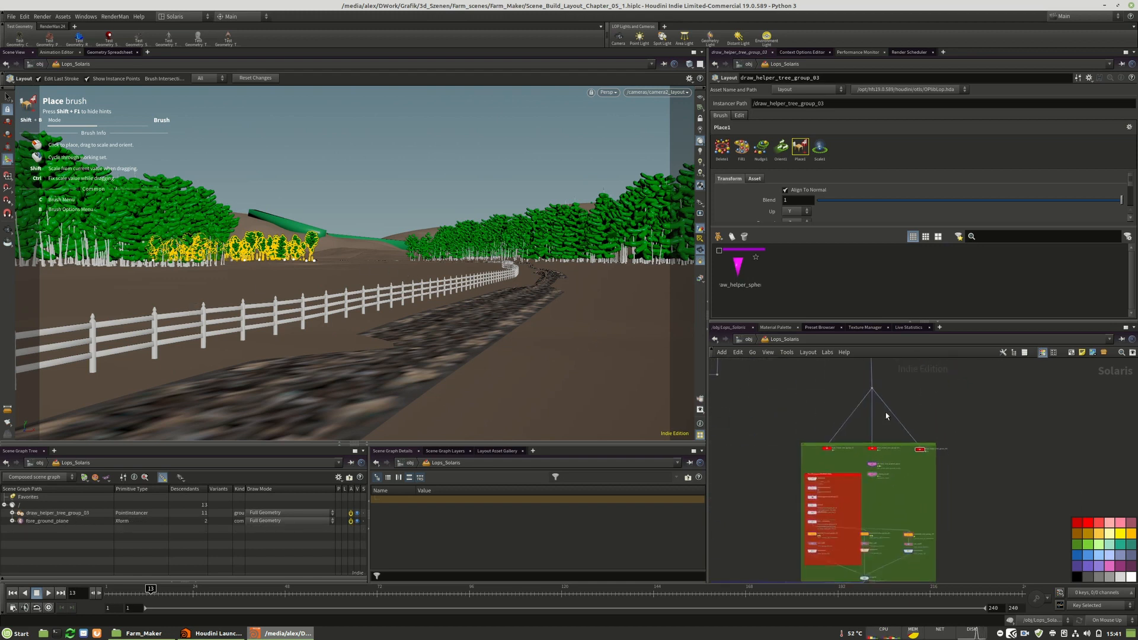
middle_click_drag(904, 524, 904, 477)
scroll(905, 478, "up", 3)
scroll(918, 462, "up", 4)
scroll(922, 460, "down", 3)
scroll(972, 483, "down", 3)
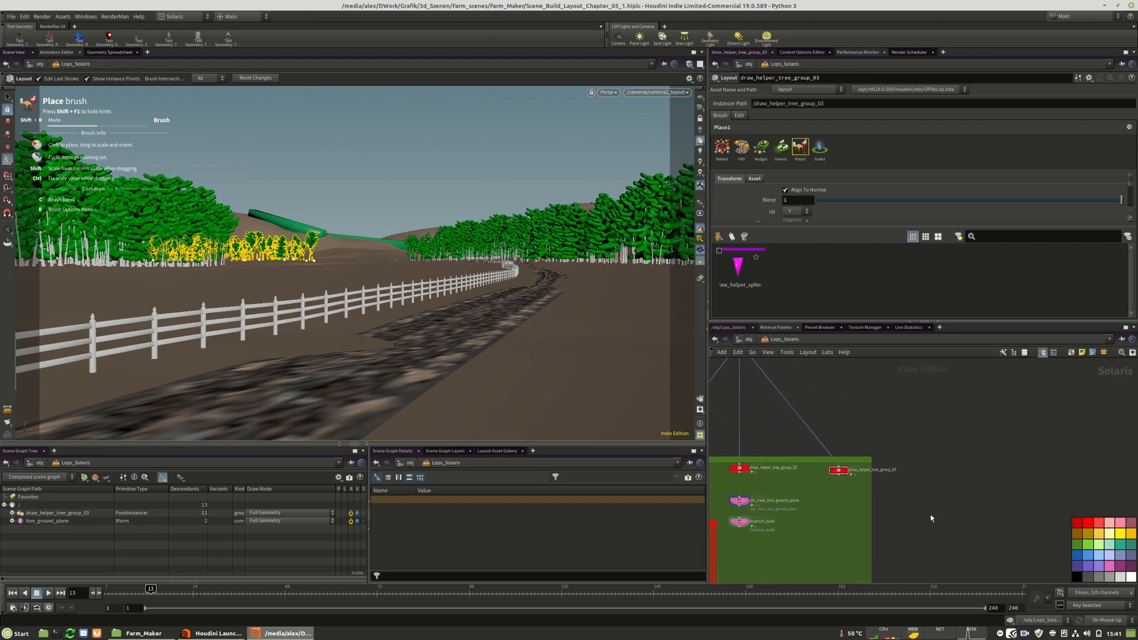
scroll(998, 510, "down", 2)
scroll(972, 498, "up", 3)
key("Tab")
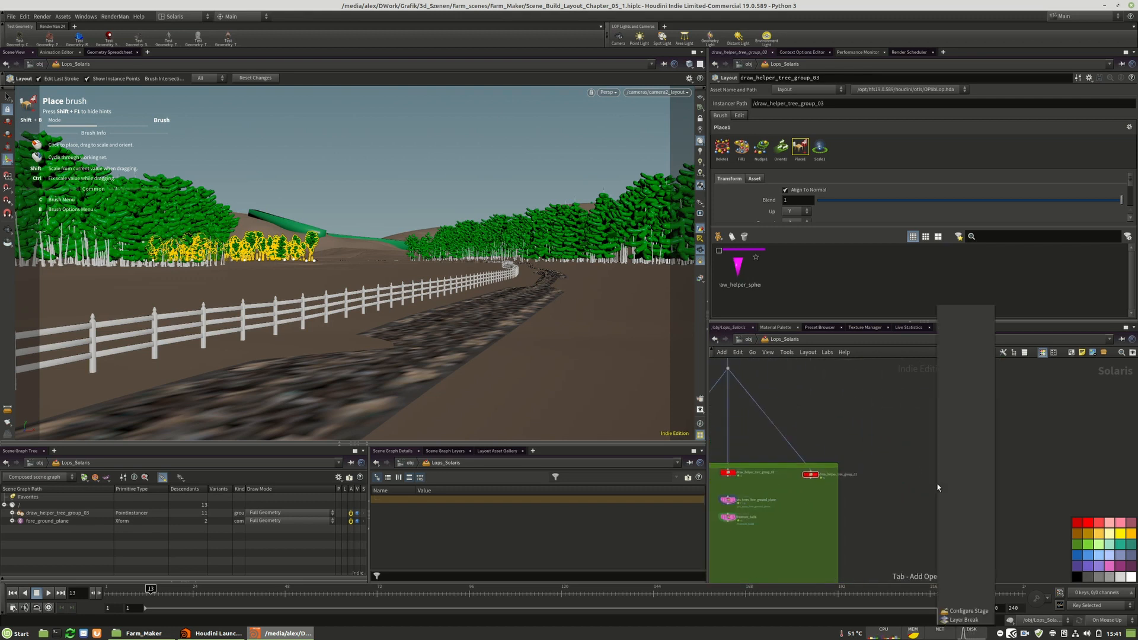
type("le")
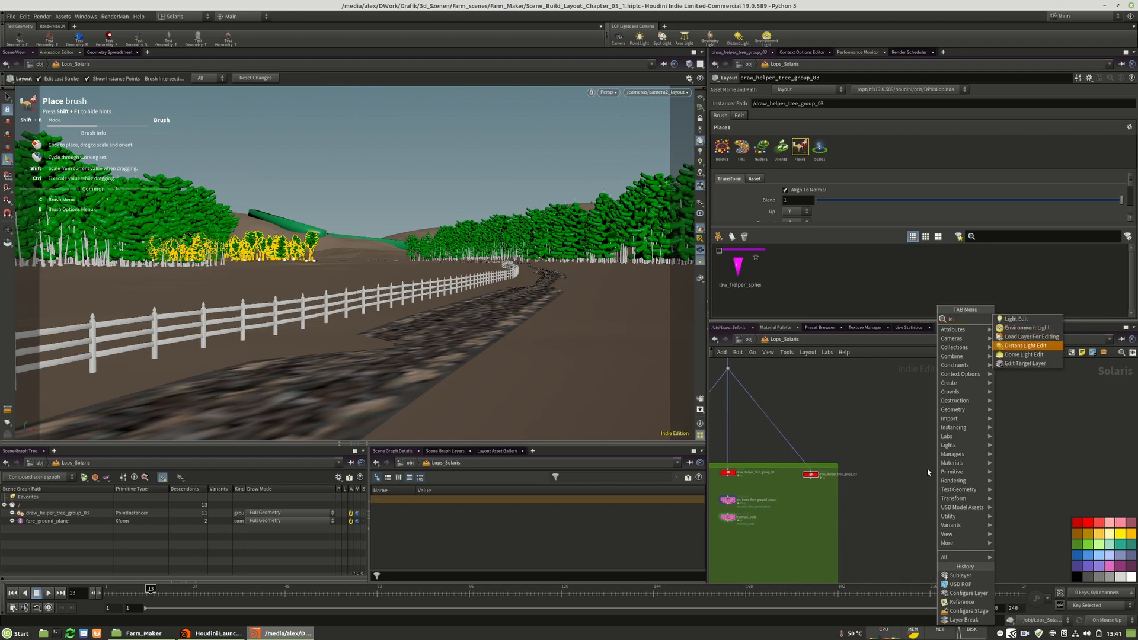
key("Escape")
key("Tab")
type("lay")
left_click(1001, 318)
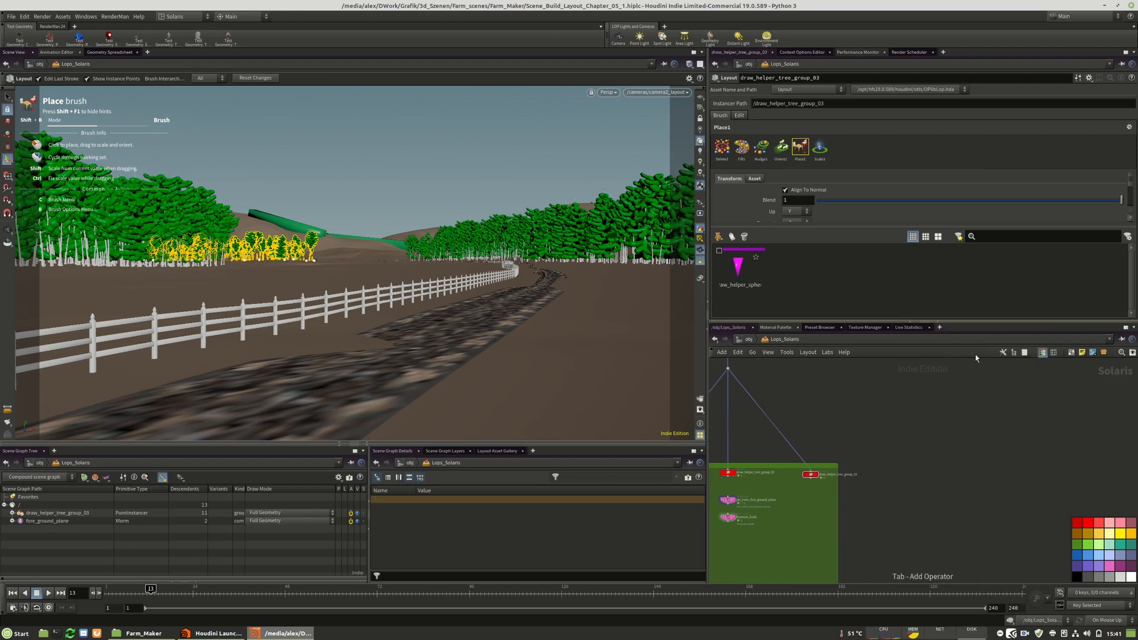
left_click(900, 482)
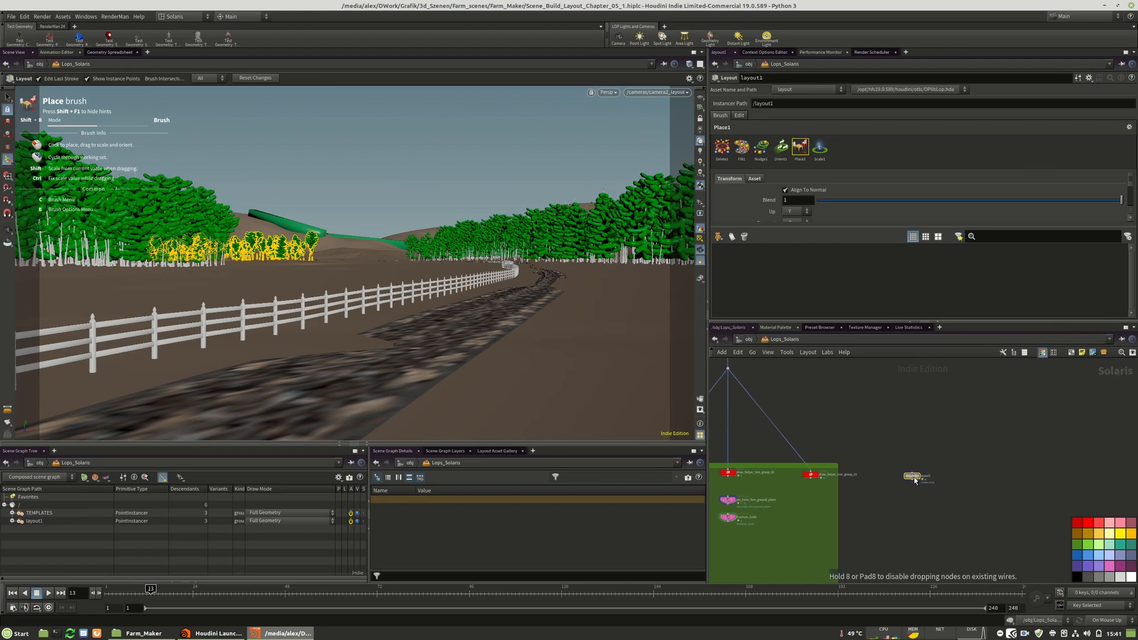
Add the draw helper sphere asset from the layout asset gallery to the new Layout node's brush assets.
scroll(1026, 452, "down", 3)
scroll(939, 460, "up", 4)
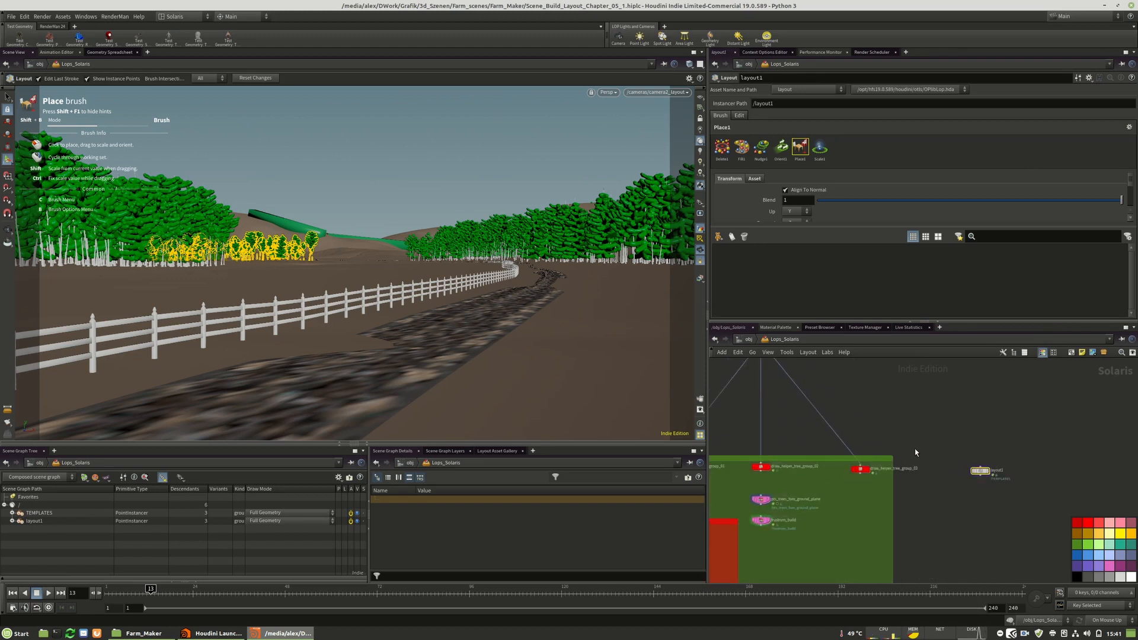
left_click(483, 452)
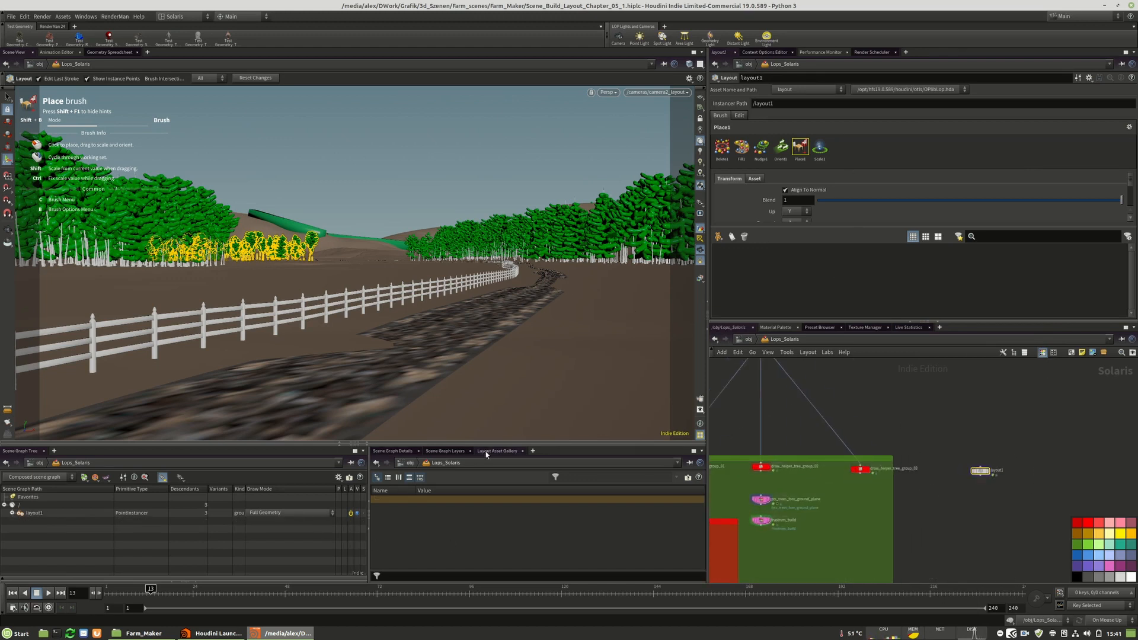
mouse_move(386, 502)
left_mouse_down()
mouse_move(716, 248)
mouse_move(754, 312)
left_mouse_up()
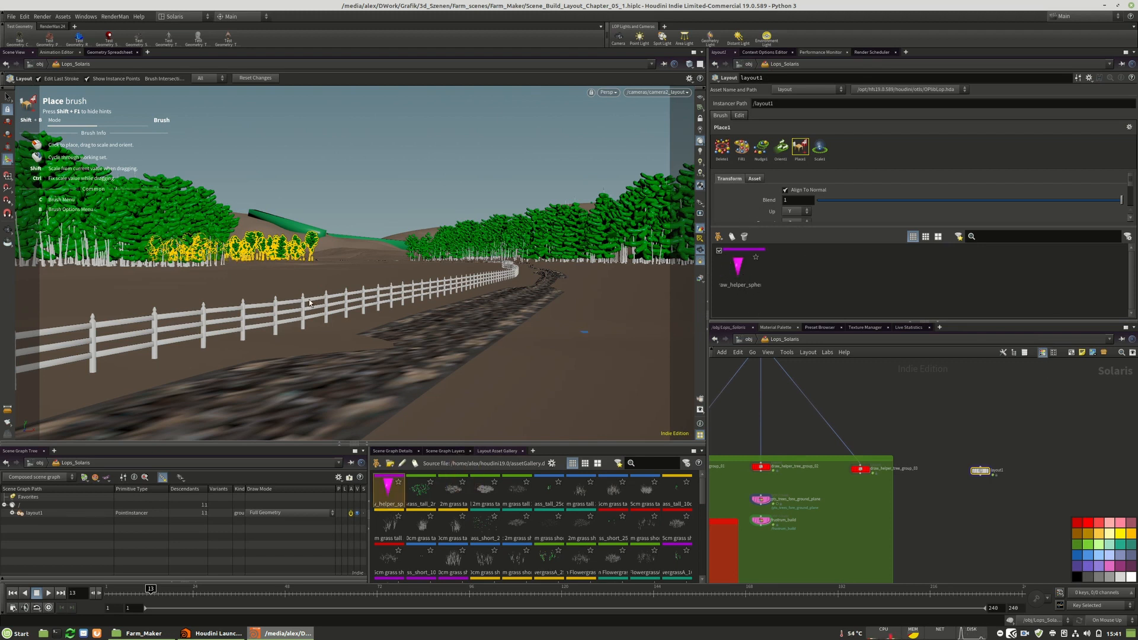
Wire the output of layout1 into the merge13 node of the main network stream.
left_click(979, 474)
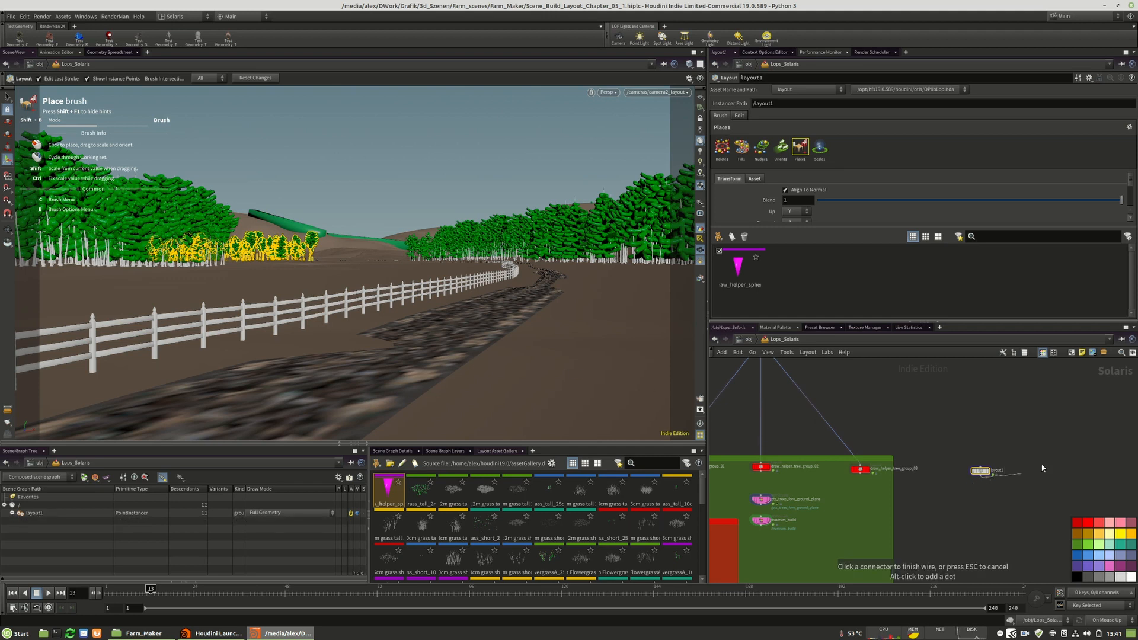
scroll(978, 468, "down", 3)
scroll(977, 441, "down", 2)
middle_click_drag(978, 441, 915, 452)
scroll(884, 472, "down", 3)
scroll(899, 457, "up", 8)
scroll(841, 439, "down", 4)
scroll(1093, 435, "up", 3)
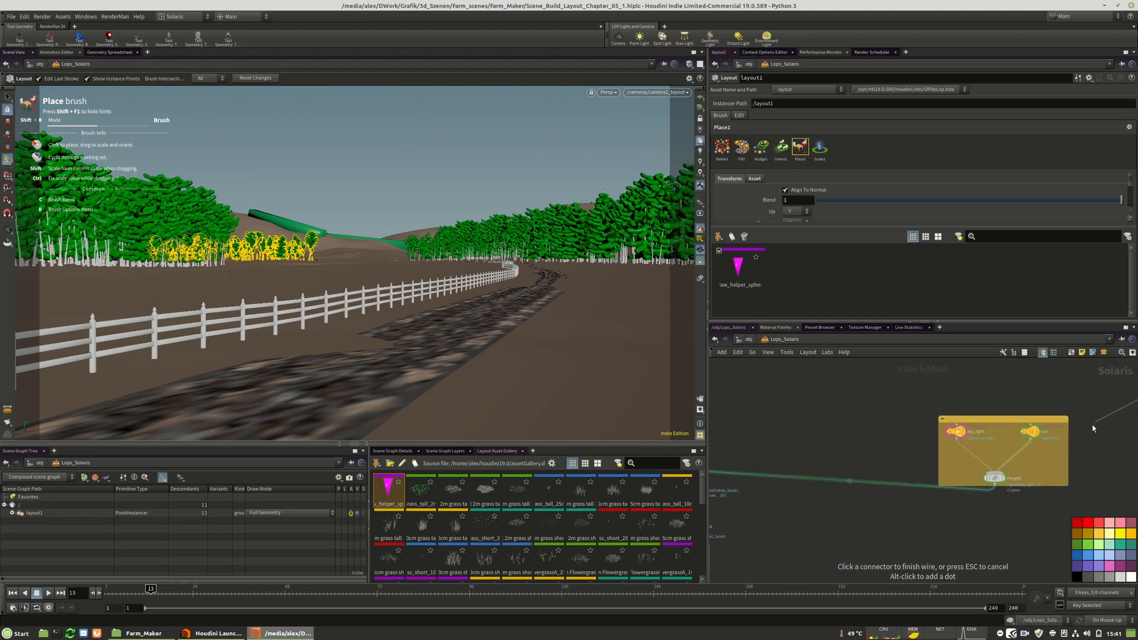
scroll(1049, 498, "down", 8)
scroll(938, 431, "up", 8)
left_click(955, 505)
scroll(766, 467, "down", 4)
scroll(889, 500, "up", 5)
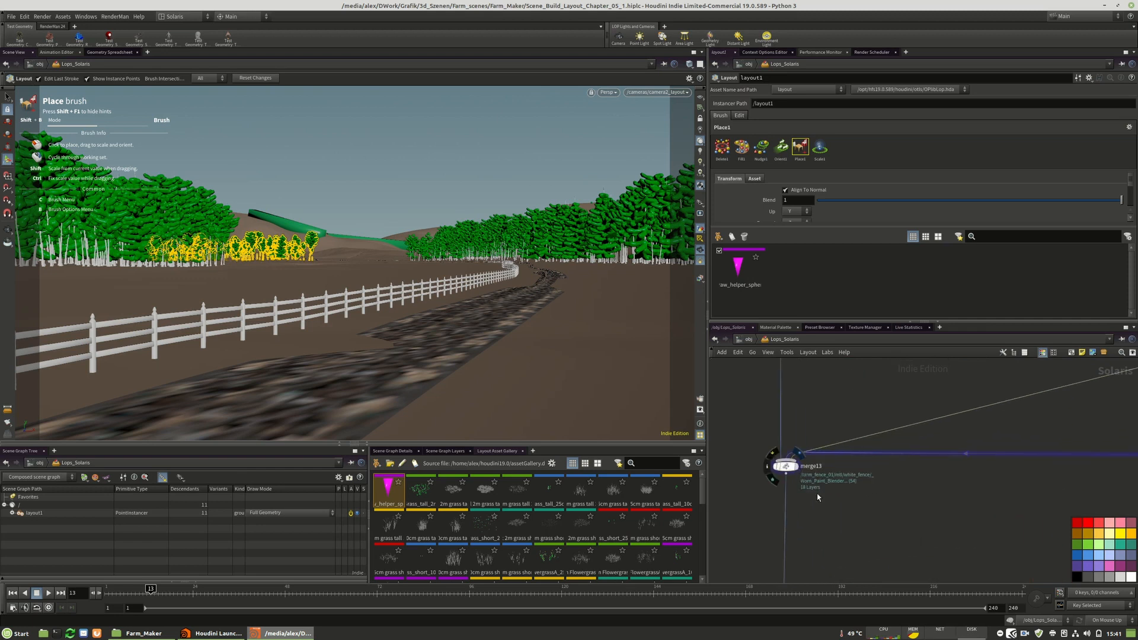
scroll(780, 489, "down", 5)
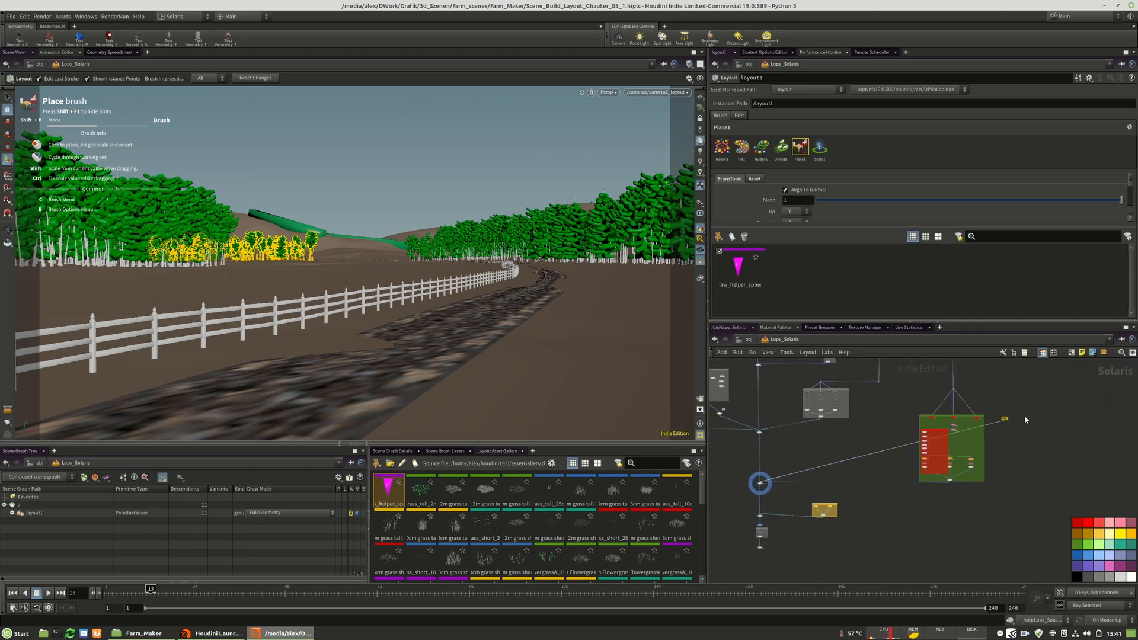
scroll(1025, 419, "up", 6)
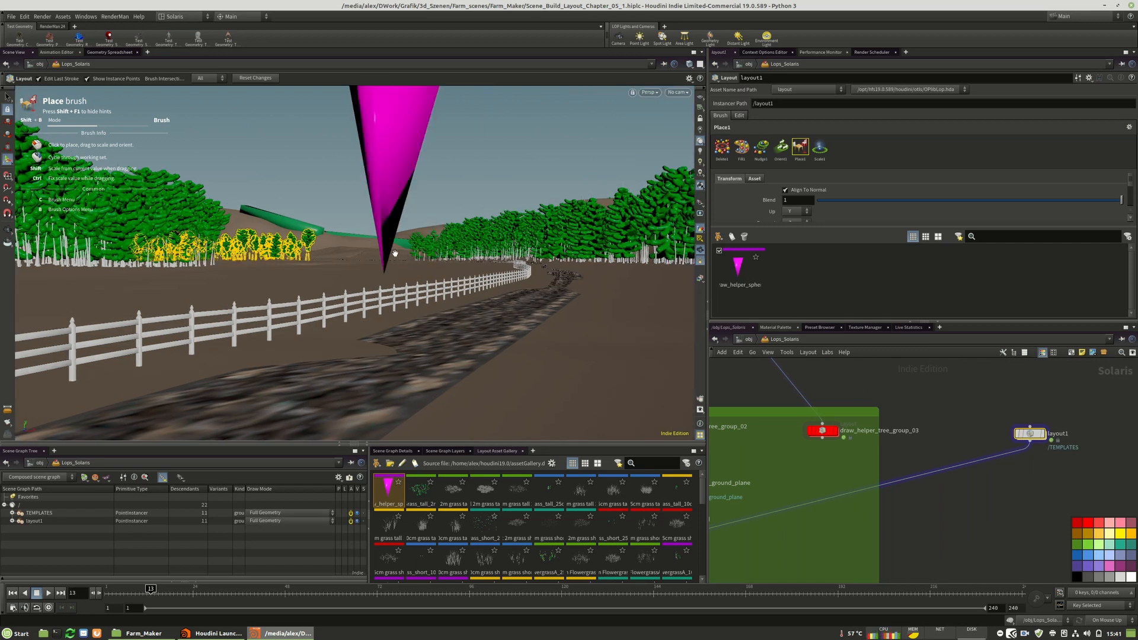
View the terrain from above and place draw helper instances in a row past the smaller tree cluster down the open slope.
scroll(396, 254, "down", 3)
scroll(327, 259, "down", 3)
left_click_drag(302, 257, 398, 346, "alt")
middle_click_drag(399, 346, 432, 171, "alt")
right_click_drag(437, 297, 361, 345, "alt")
middle_click_drag(361, 346, 371, 279, "alt")
mouse_move(315, 290)
right_mouse_down("alt")
mouse_move(354, 280)
mouse_move(386, 294)
mouse_move(356, 297)
mouse_move(358, 247)
right_mouse_up("alt")
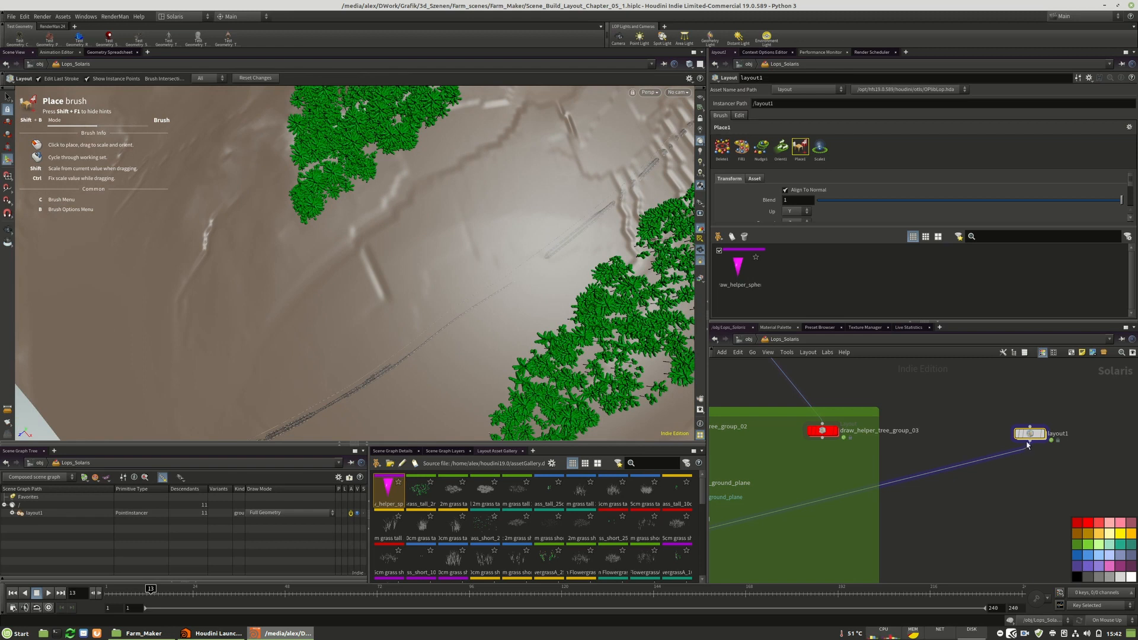
left_click(358, 247)
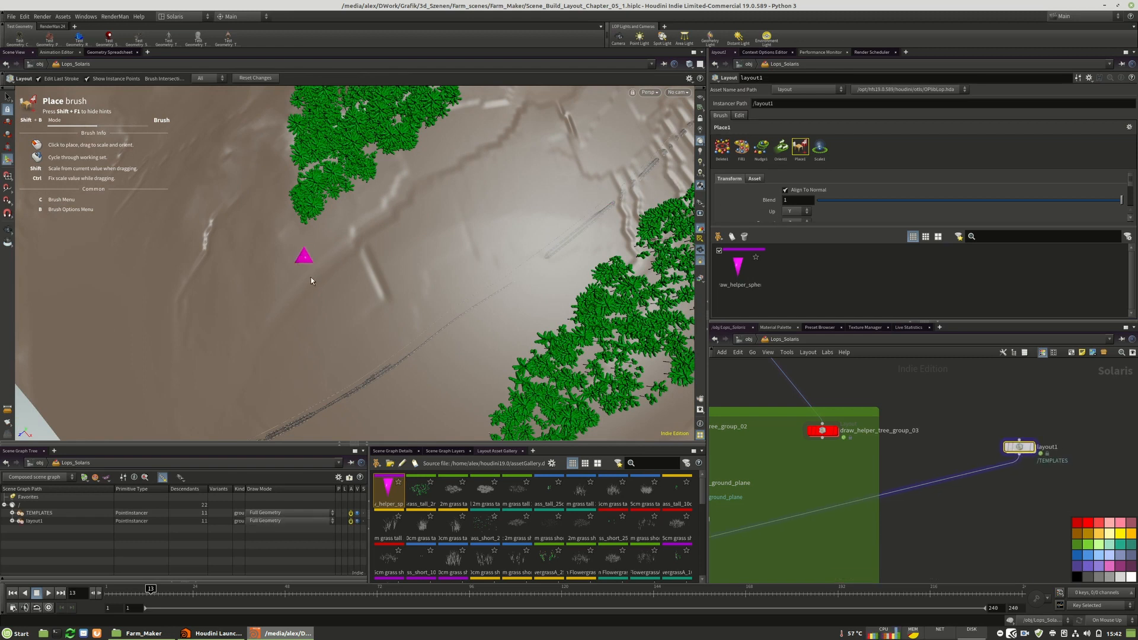
scroll(380, 236, "up", 3)
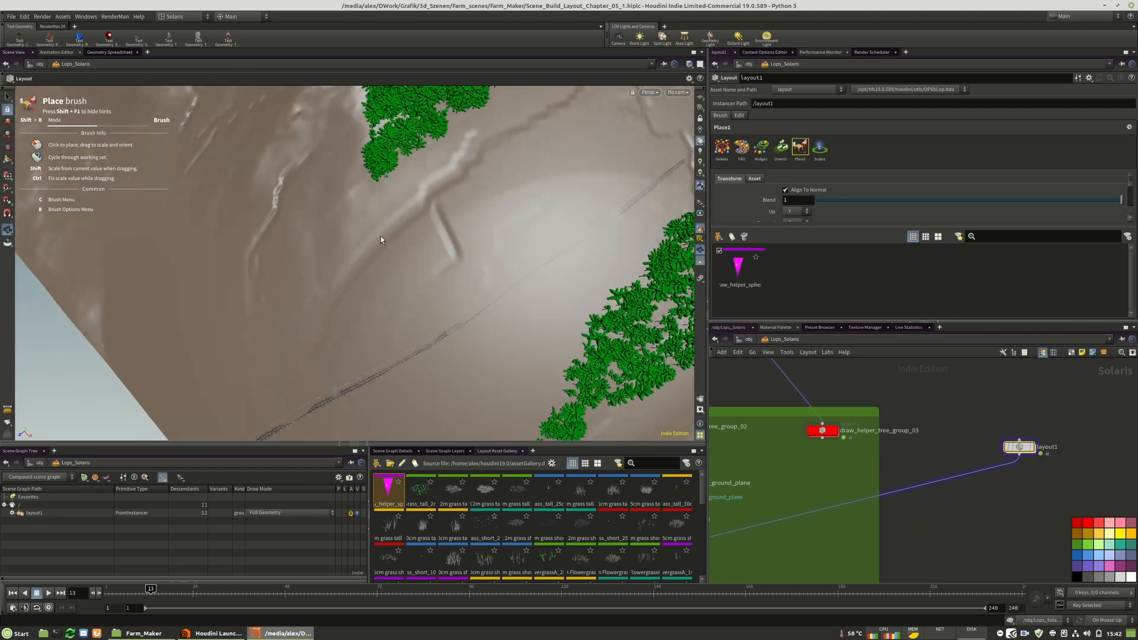
left_click_drag(408, 212, 407, 134)
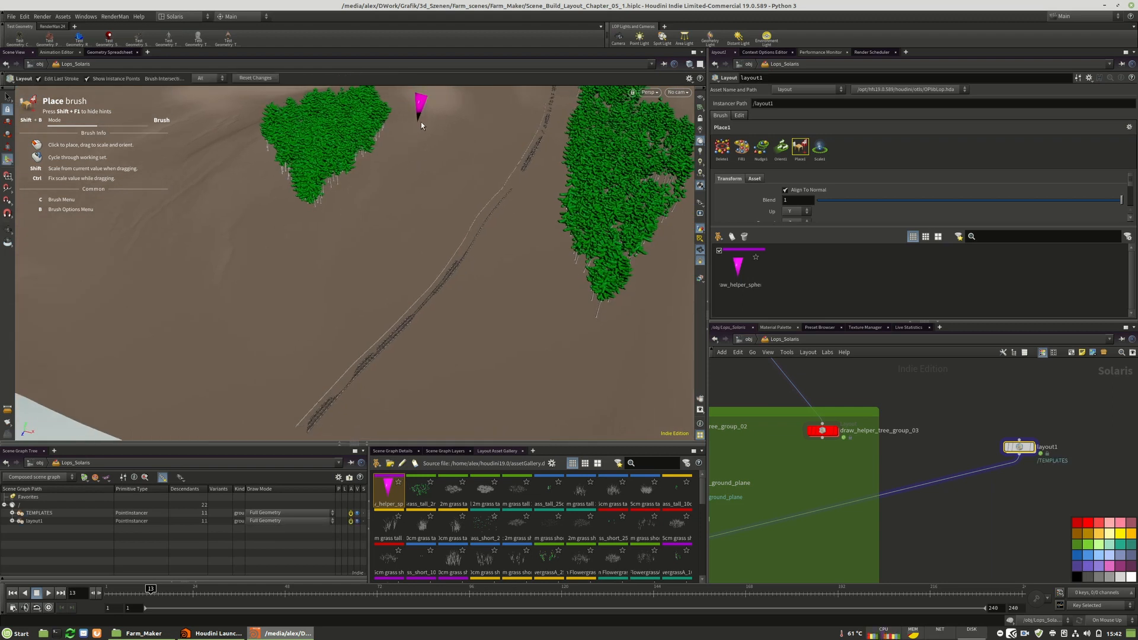
left_click(411, 130)
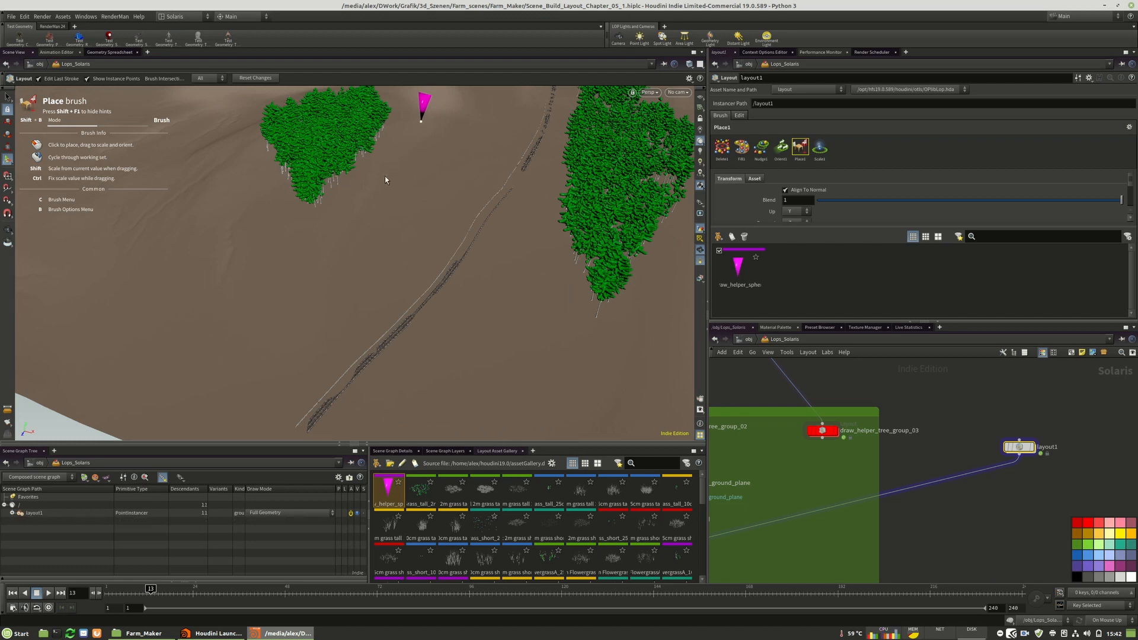
left_click(381, 176)
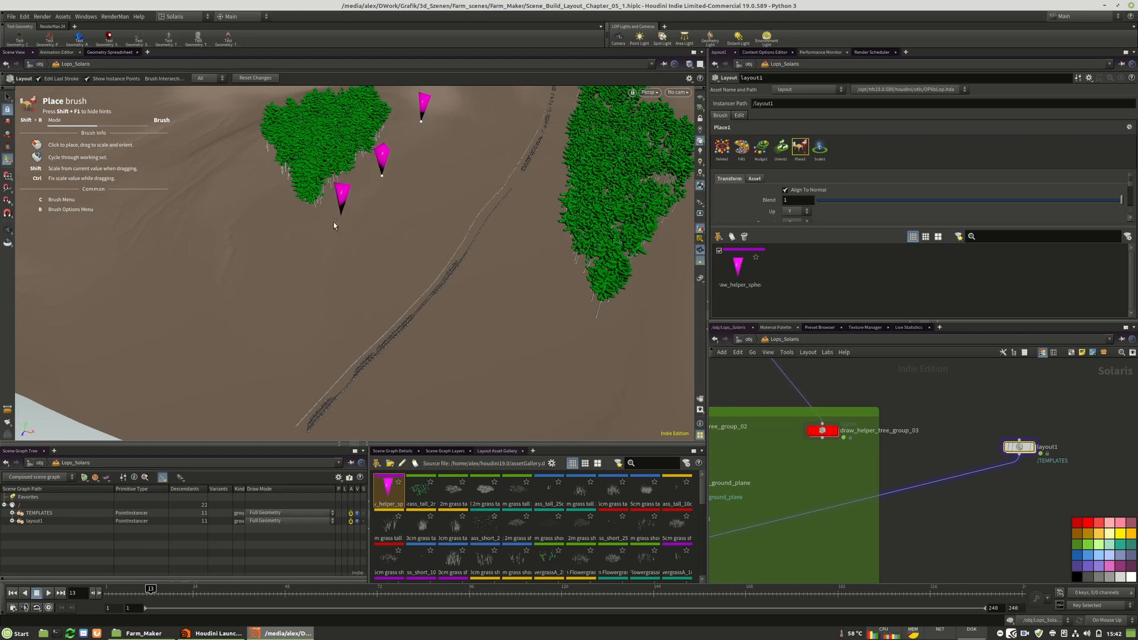
left_click(298, 254)
Place more draw helper instances along the fence and road to complete the outline of the field.
left_click(341, 303)
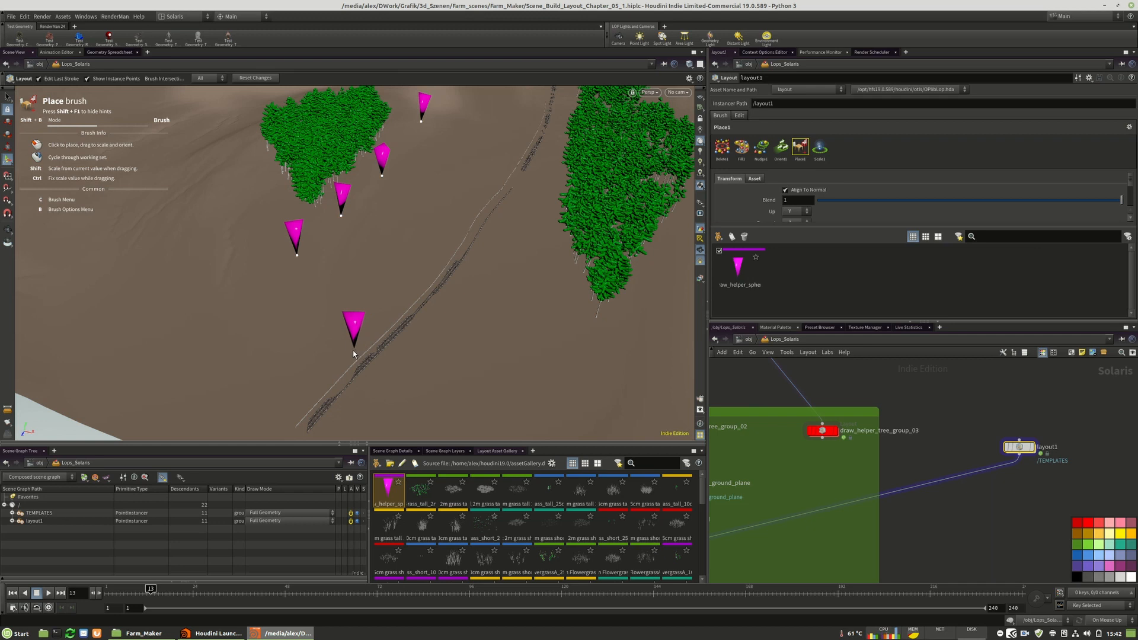
left_click(365, 326)
left_click(400, 317)
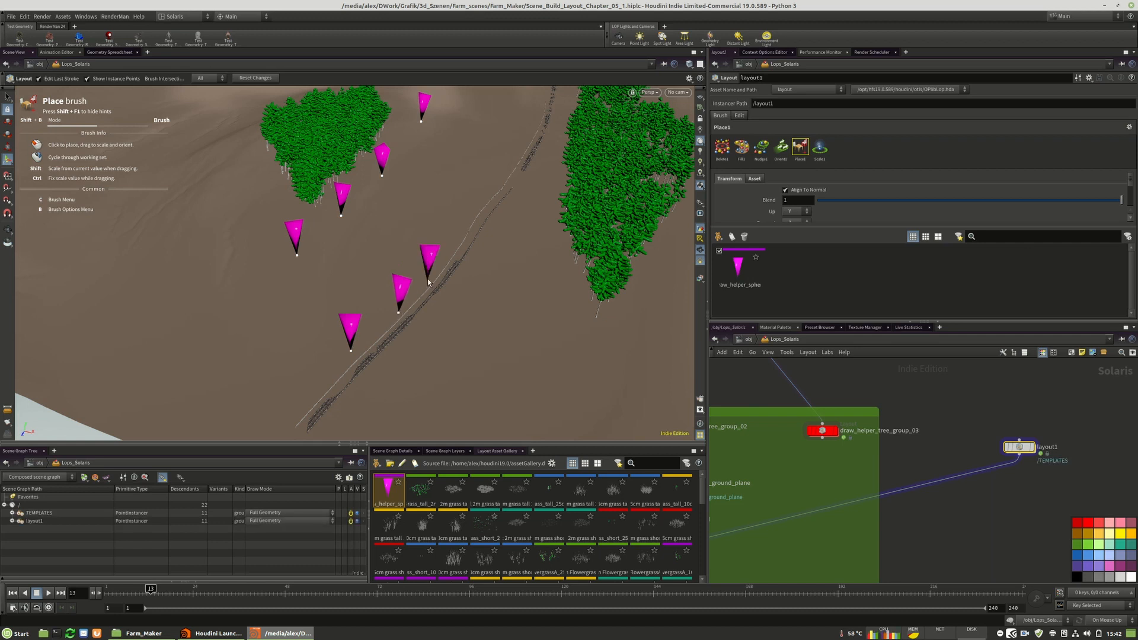
left_click(428, 279)
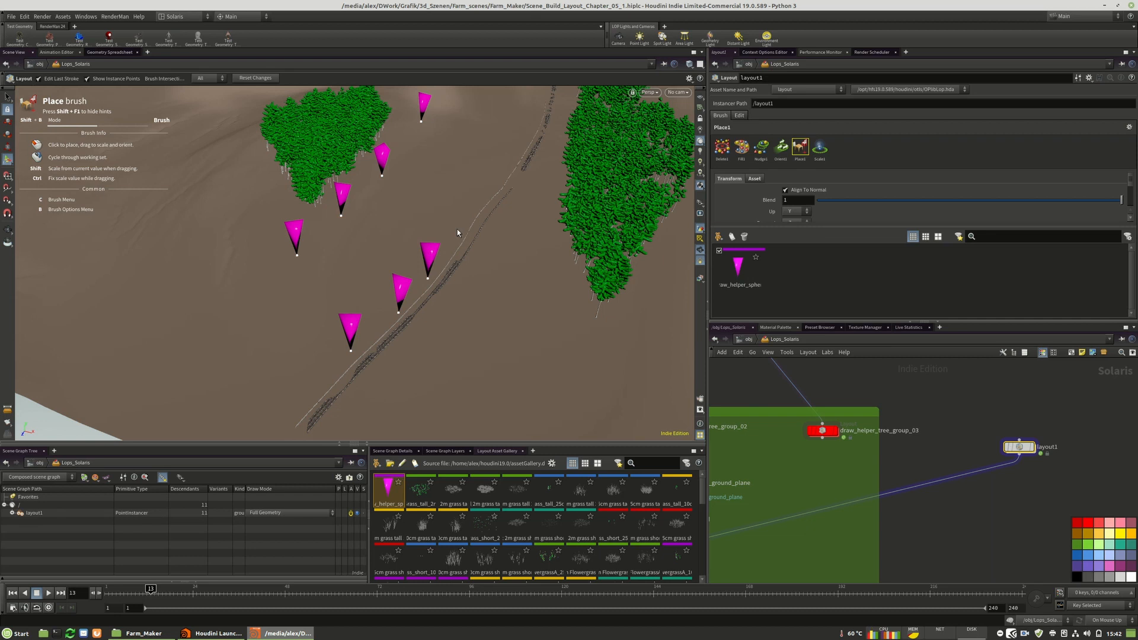
left_click(456, 228)
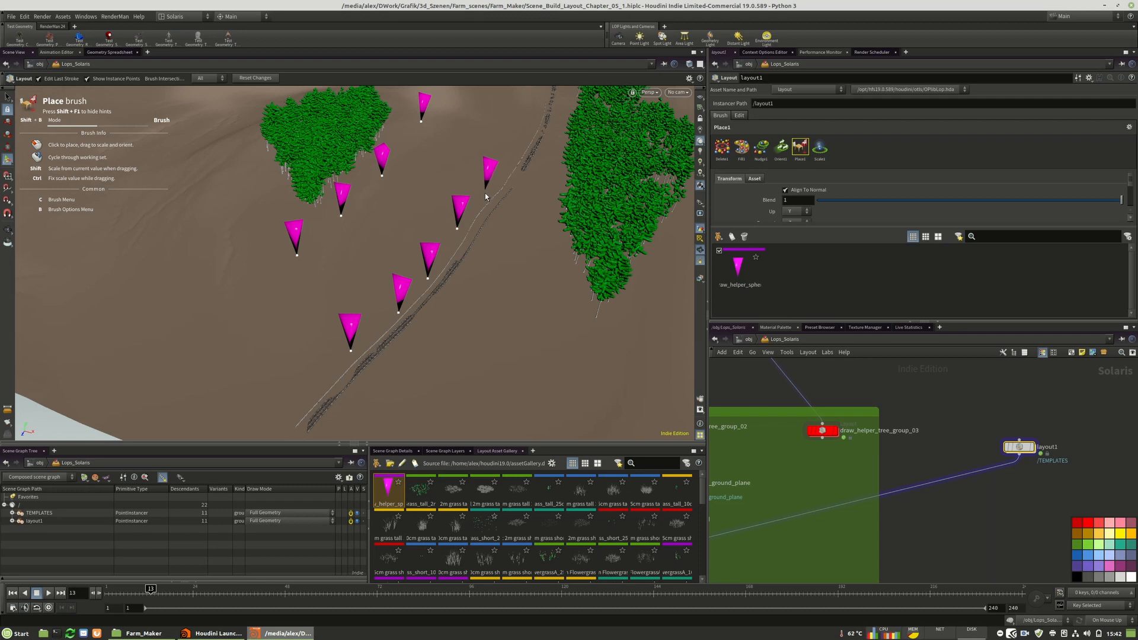
left_click(484, 194)
left_click(419, 122)
Cut the wire between layout1 and the merge node.
middle_click_drag(1002, 508, 981, 476)
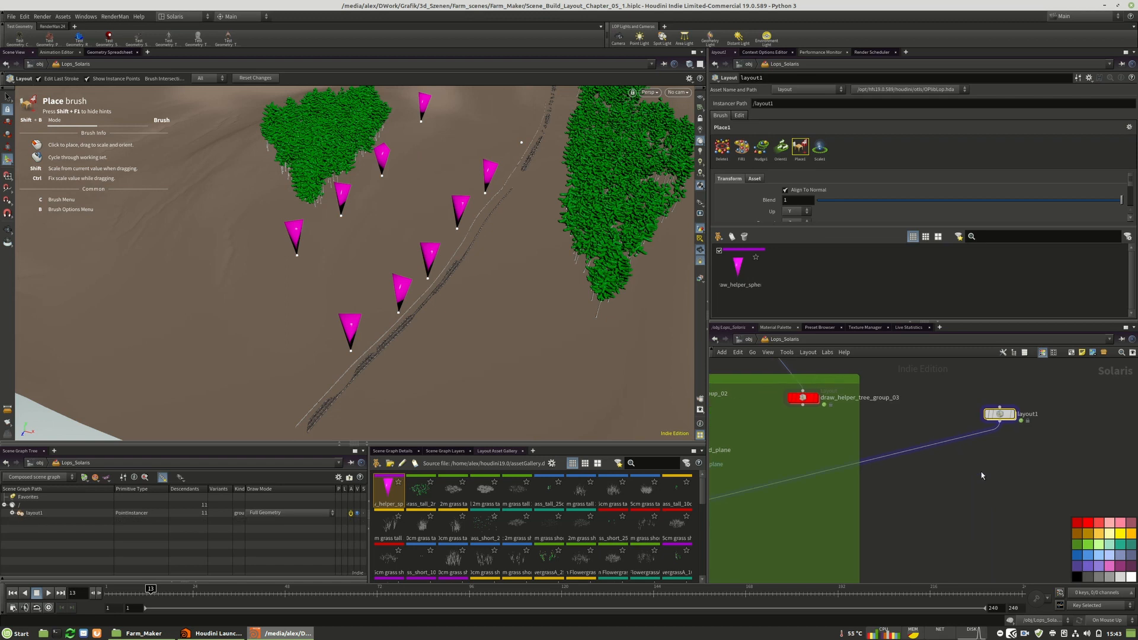
key("y")
left_click_drag(978, 470, 922, 421)
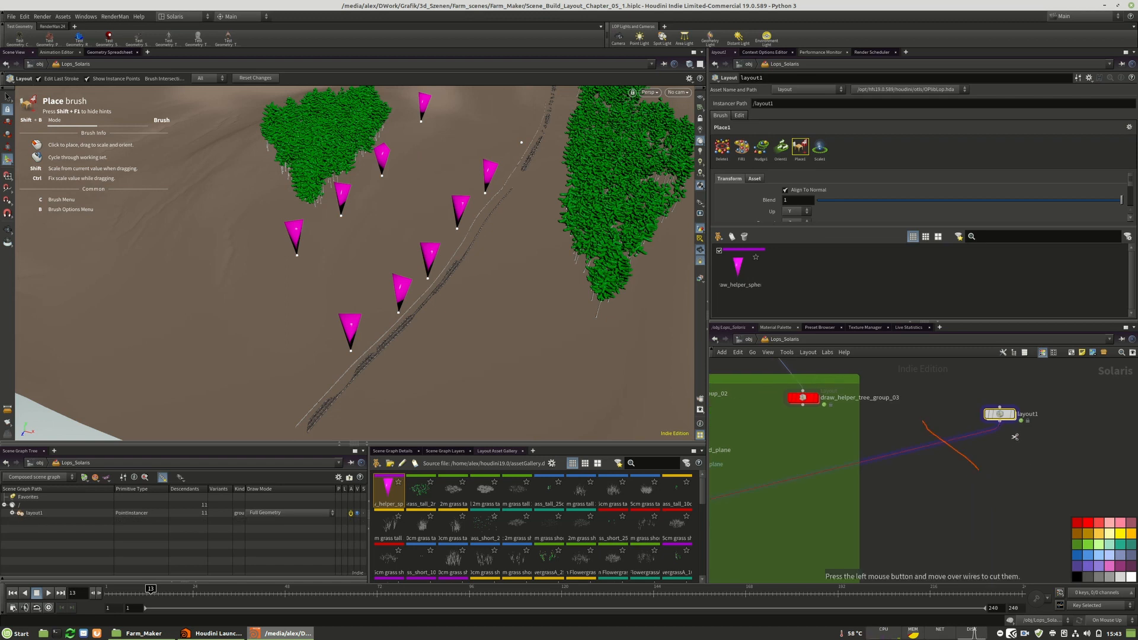
Rename the layout1 node to draw_helper_field_01.
left_click(1027, 414)
type("draw_helper_field_01")
key("Return")
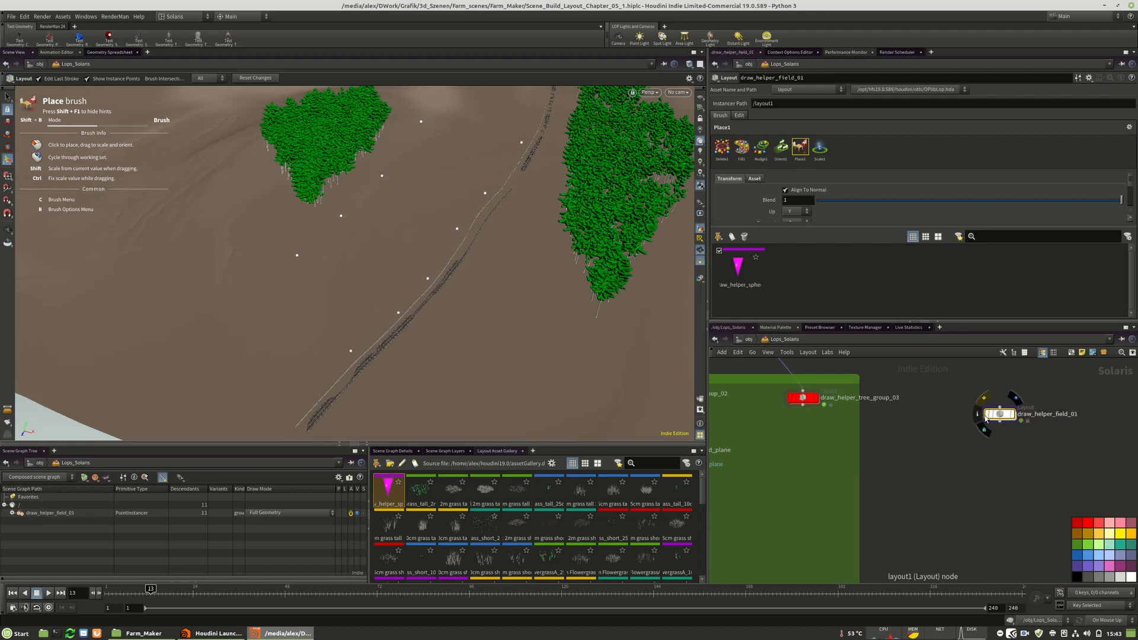
Wire the fore ground plane node's output into the input of draw_helper_field_01.
key("h")
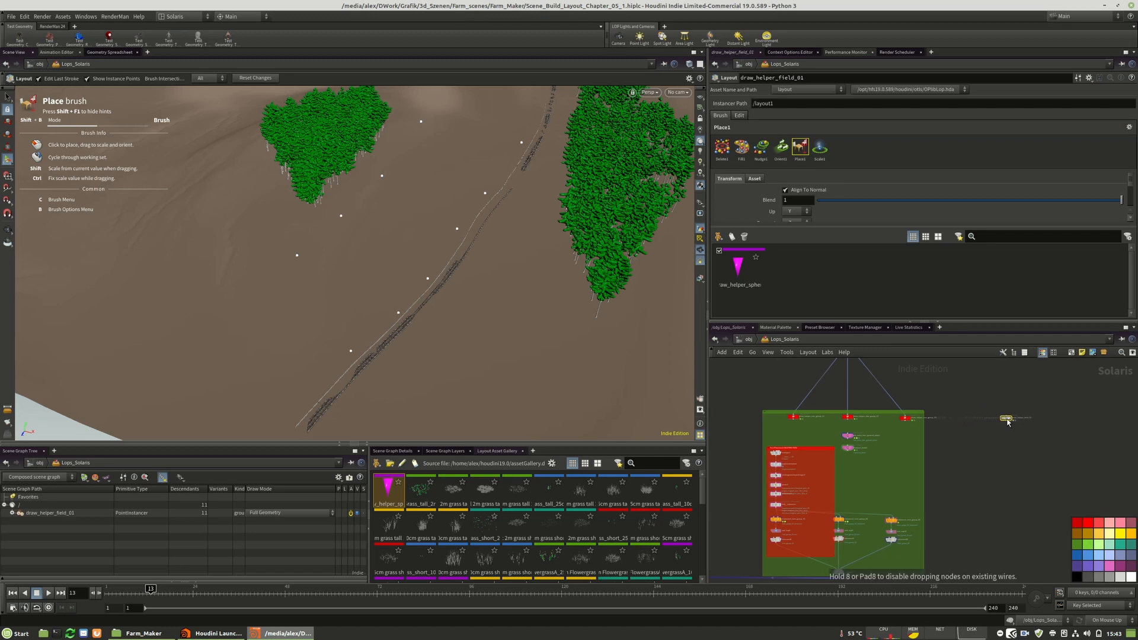
scroll(995, 420, "up", 3)
left_click(995, 424)
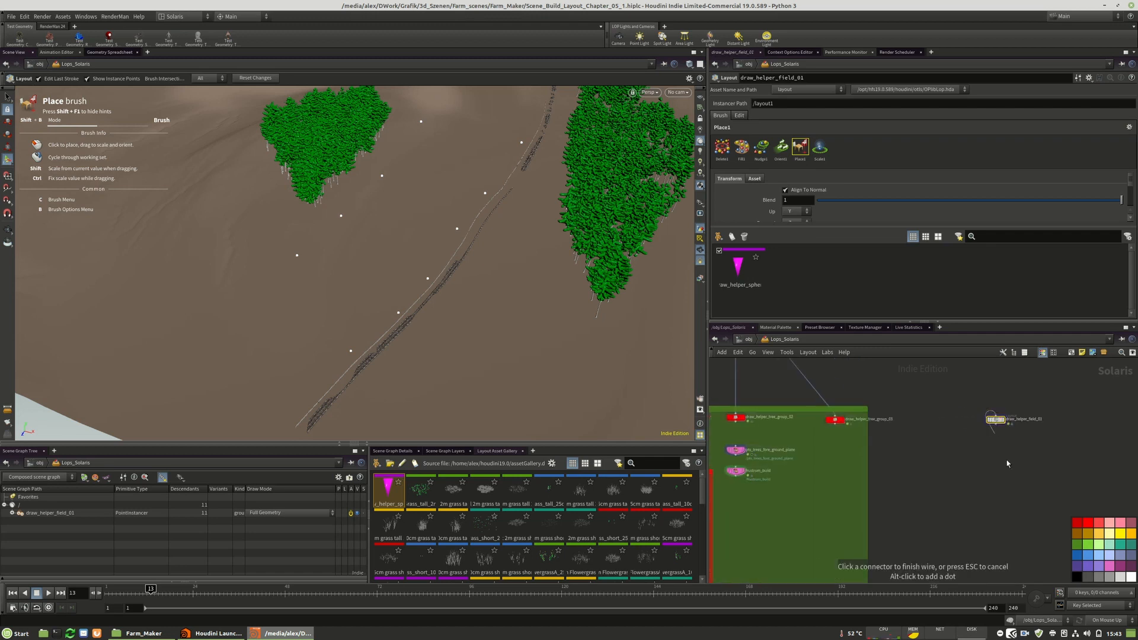
scroll(1046, 482, "down", 4)
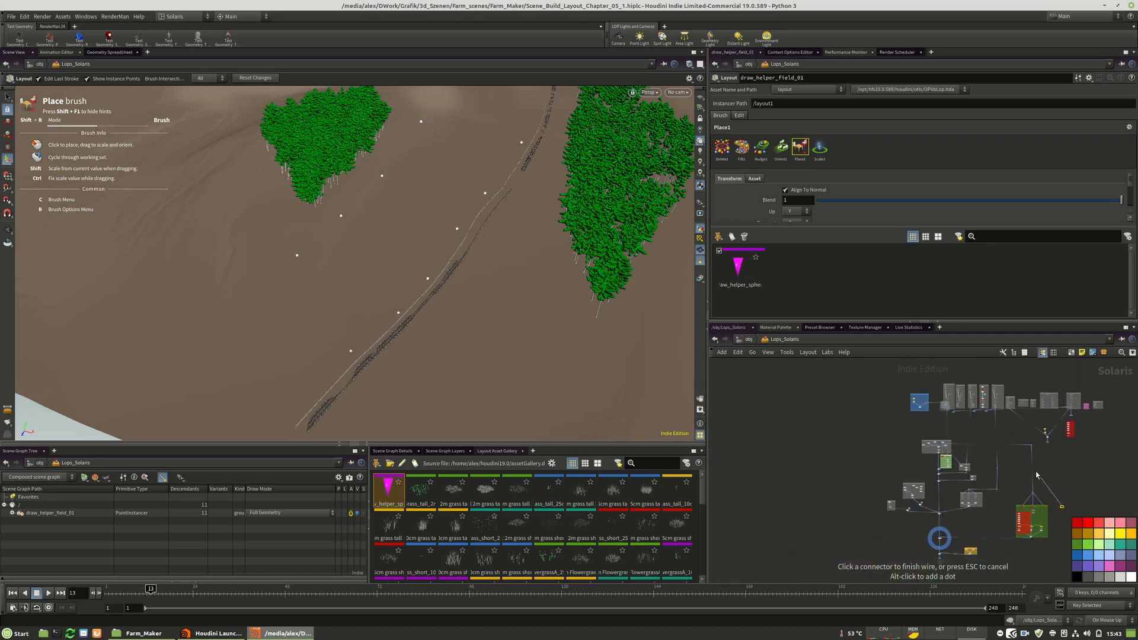
scroll(1031, 471, "up", 5)
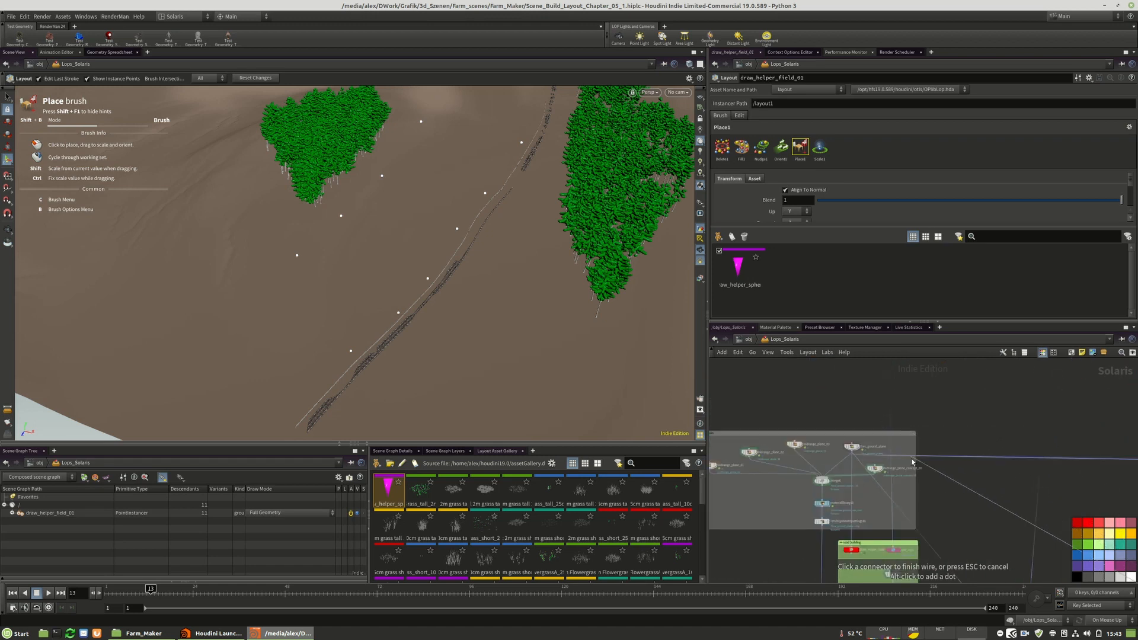
left_click(853, 453)
scroll(783, 406, "down", 4)
scroll(786, 407, "down", 2)
scroll(941, 496, "up", 2)
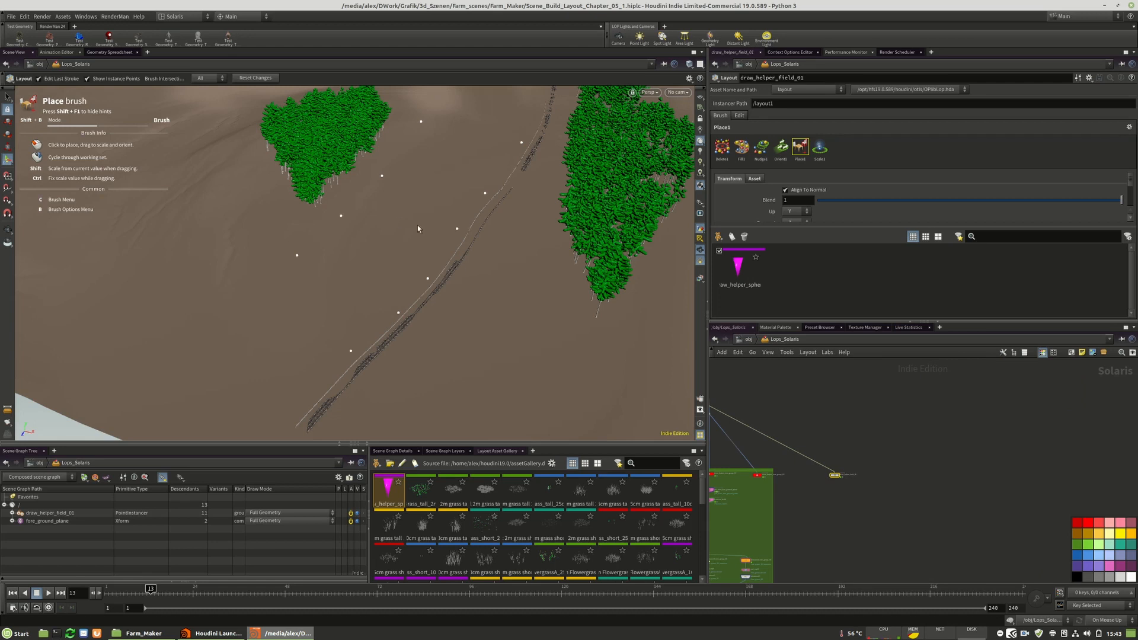
Reroute the draw_helper_field_01 input wire so it comes from the dot that feeds the tree group helper nodes.
left_click_drag(437, 226, 411, 162, "alt")
left_click_drag(422, 205, 386, 268, "alt")
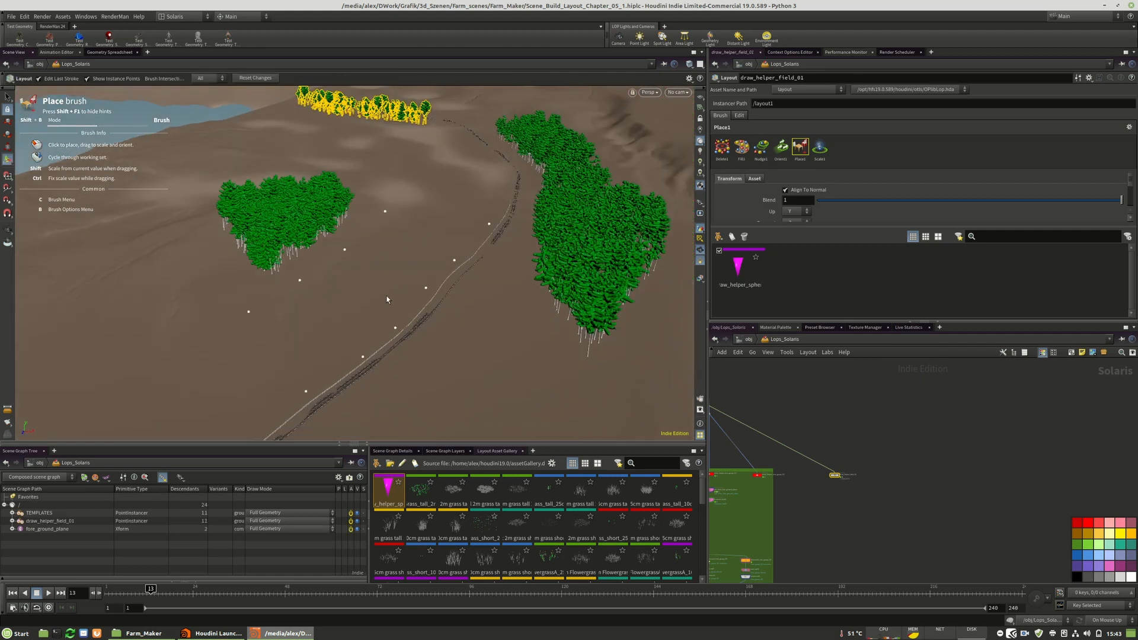
middle_click_drag(387, 299, 412, 269, "alt")
middle_click_drag(848, 504, 948, 488)
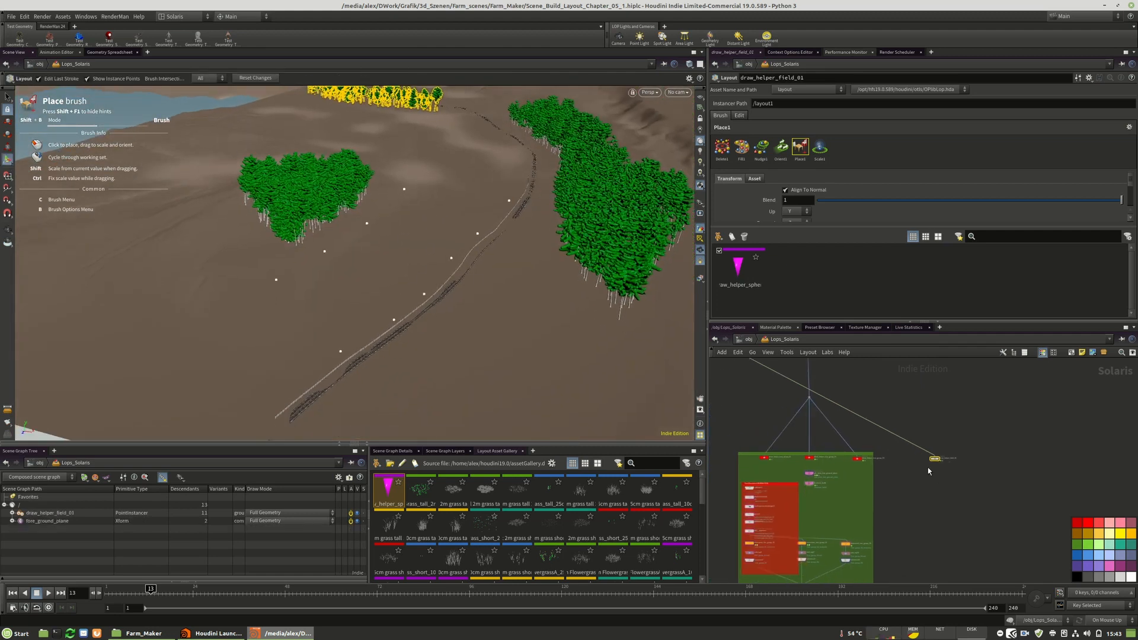
scroll(938, 459, "up", 4)
scroll(1026, 467, "down", 7)
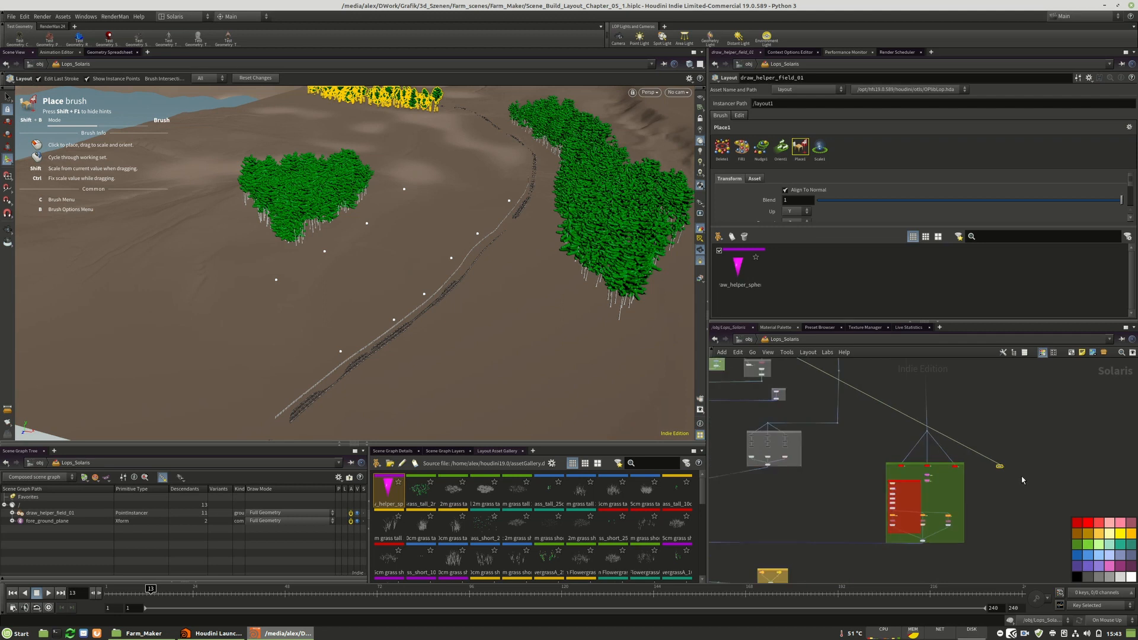
scroll(1022, 480, "down", 2)
middle_click_drag(1029, 418, 979, 427)
scroll(922, 441, "up", 8)
scroll(838, 456, "up", 3)
left_click(778, 457)
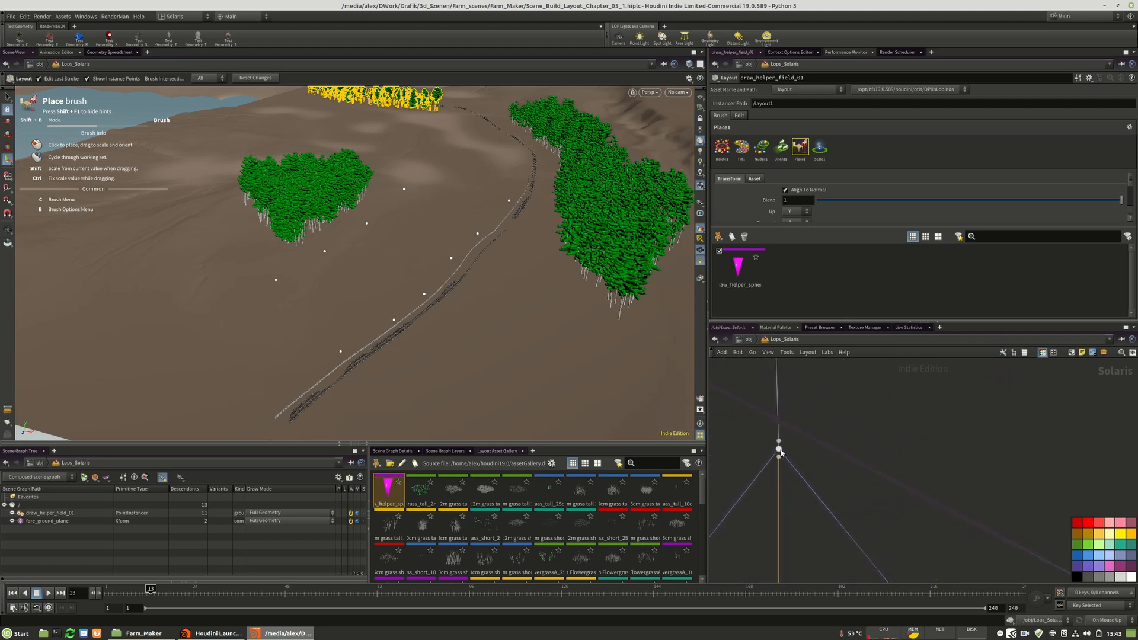
left_click(779, 457)
scroll(736, 404, "down", 6)
scroll(913, 497, "up", 3)
left_click(855, 462)
Colour the draw_helper_field_01 node orange and move it farther away from the green tree network box.
middle_click_drag(981, 454, 1040, 447)
left_click(953, 458)
key("Return")
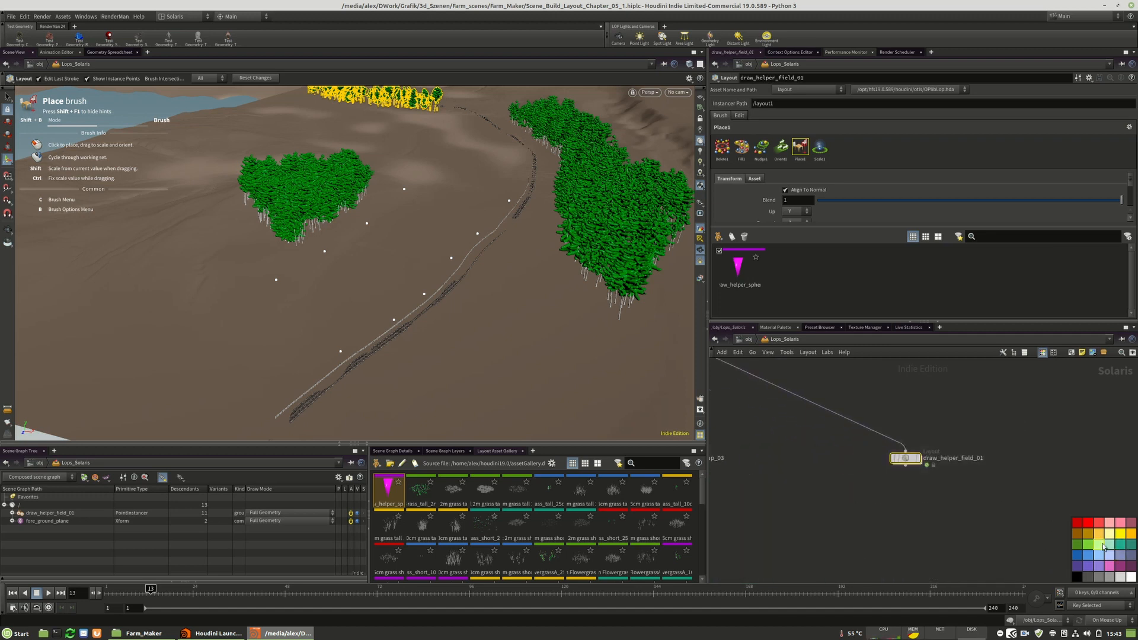
scroll(969, 426, "down", 5)
scroll(910, 442, "up", 3)
left_click_drag(982, 428, 1050, 430)
scroll(846, 409, "down", 3)
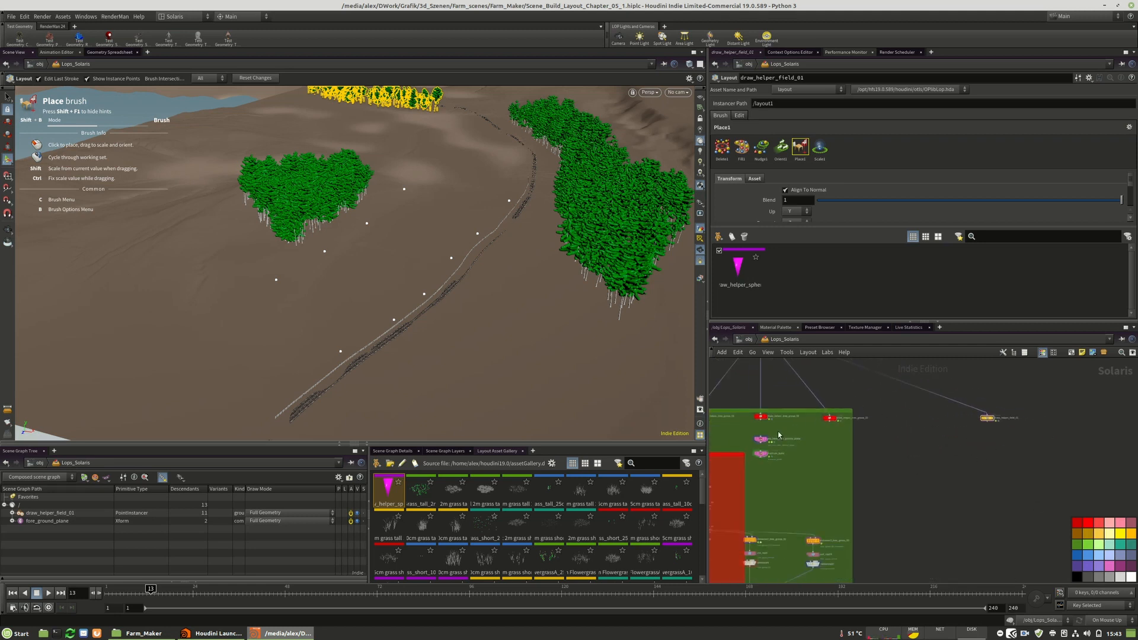
Duplicate the pts_trees_fore_ground_plane and frustrum_build nodes and place the copies below draw_helper_field_01.
scroll(765, 440, "up", 6)
scroll(783, 458, "down", 3)
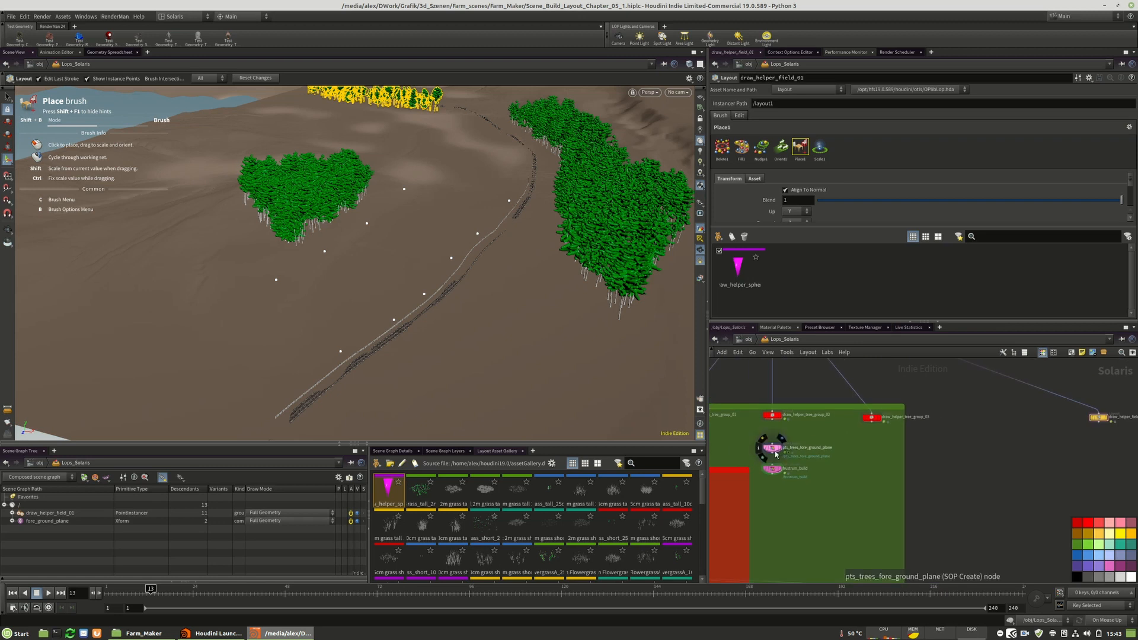
scroll(771, 470, "up", 4)
scroll(771, 472, "down", 5)
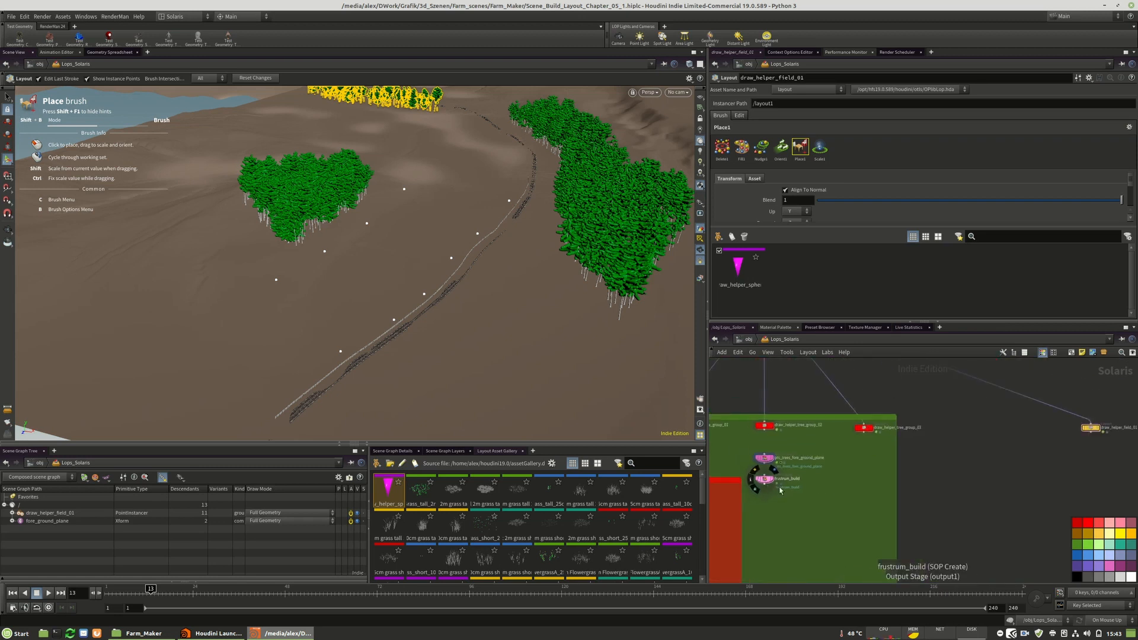
left_click_drag(722, 441, 721, 440)
key("ctrl+c")
key("ctrl+v")
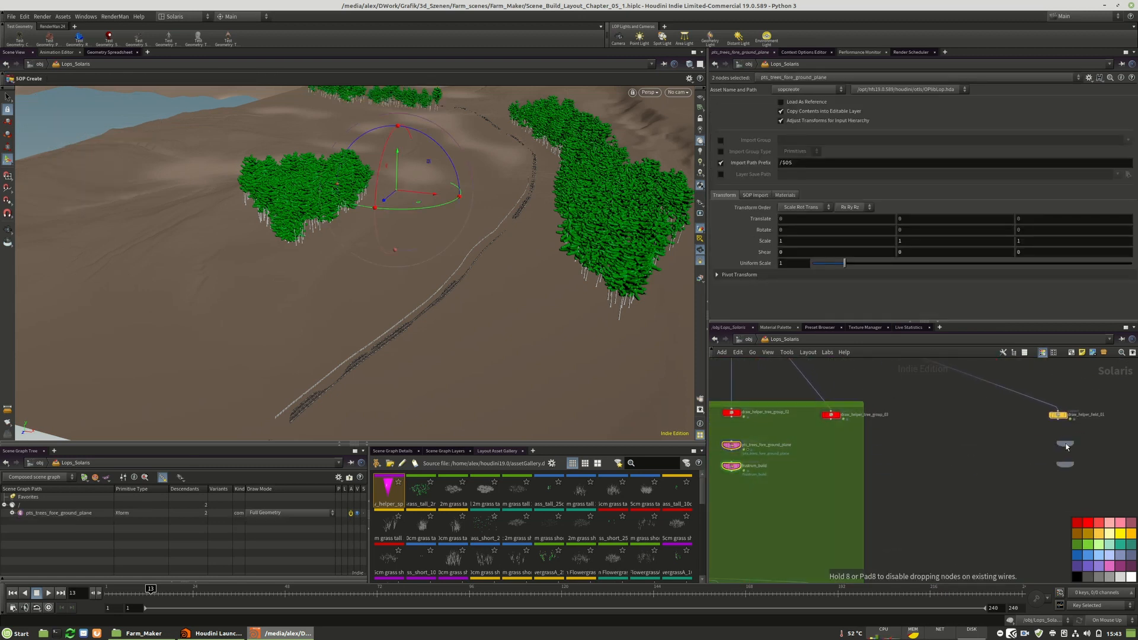
left_click(1059, 450)
Duplicate the red Tree Placement HELPING TOOL network box with all its nodes near the field helper nodes.
middle_click_drag(930, 434, 1103, 431)
scroll(1024, 424, "down", 4)
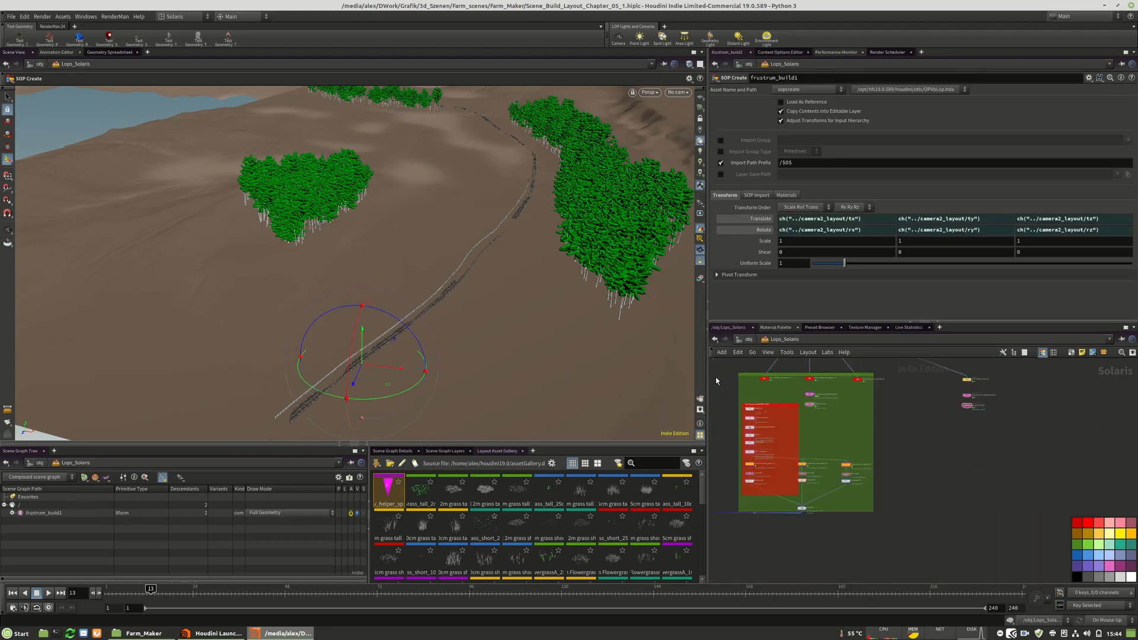
scroll(765, 464, "up", 4)
scroll(809, 453, "down", 3)
scroll(794, 481, "up", 2)
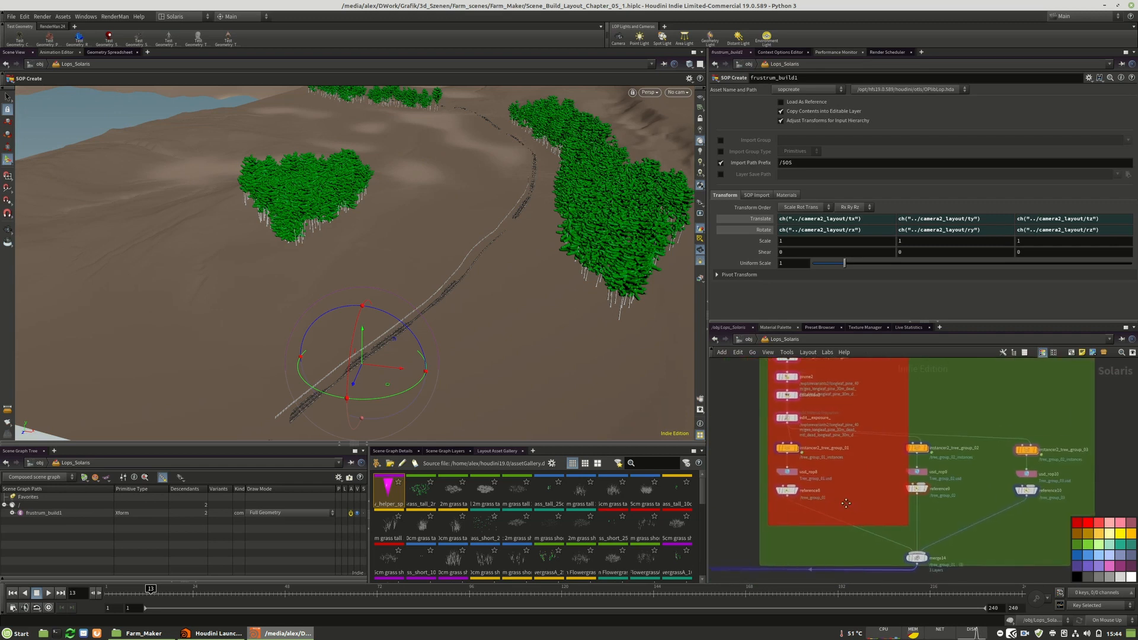
left_click_drag(875, 528, 809, 373)
scroll(815, 396, "down", 3)
key("ctrl+c")
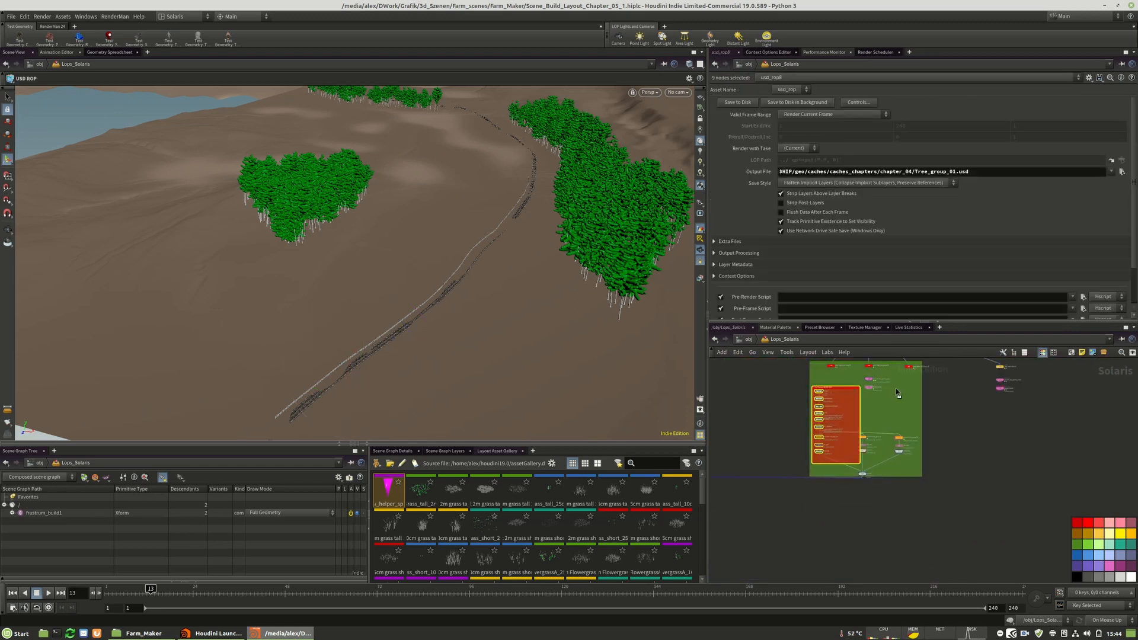
key("ctrl+v")
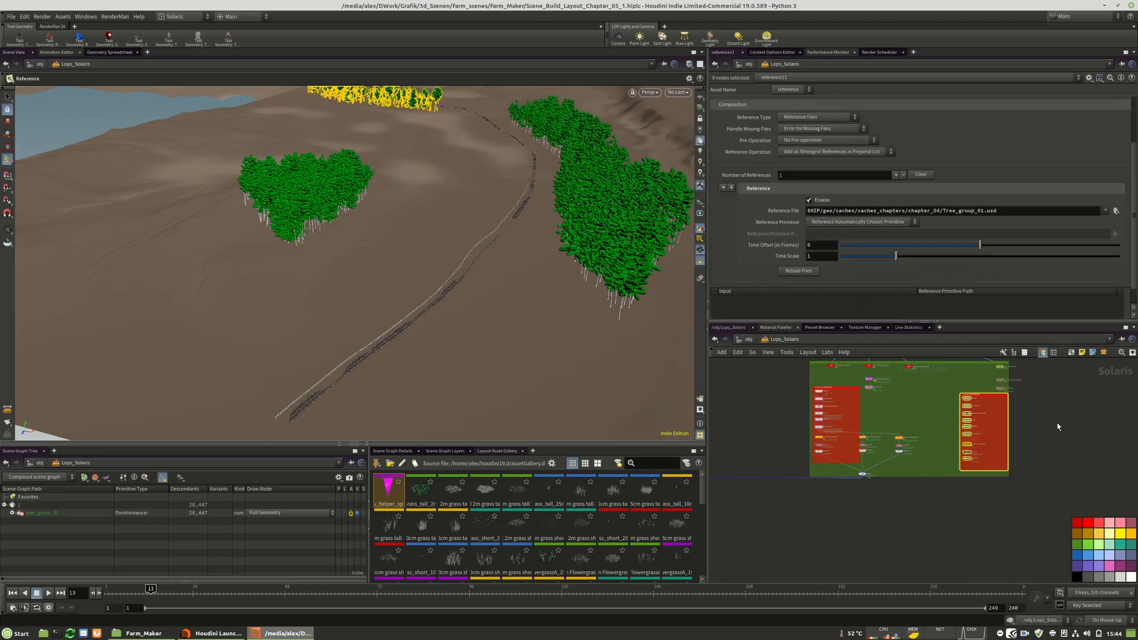
Shrink the green network box to exclude the duplicated helping tool box and position that copy below frustrum_build1.
left_click(1057, 424)
left_click_drag(981, 398, 1088, 418)
left_click_drag(1009, 428, 930, 428)
left_click_drag(1085, 413, 988, 401)
Remove the red_pine_30m and spruce_tree_50m files from the duplicated box's sublayer4 node.
scroll(951, 411, "up", 8)
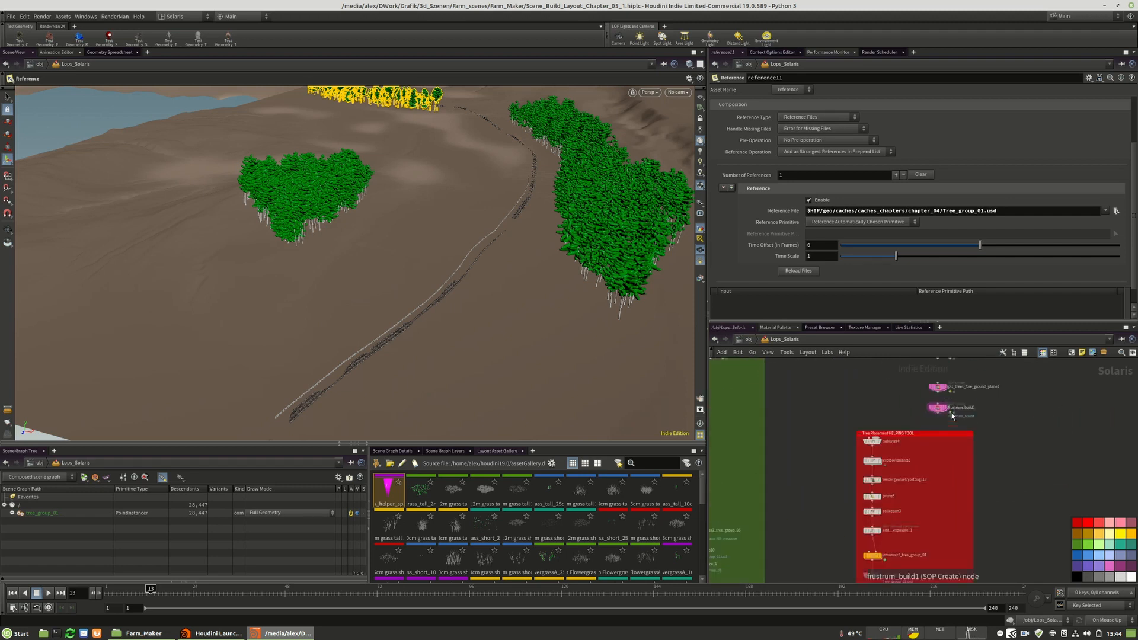
scroll(871, 444, "up", 1)
left_click(856, 405)
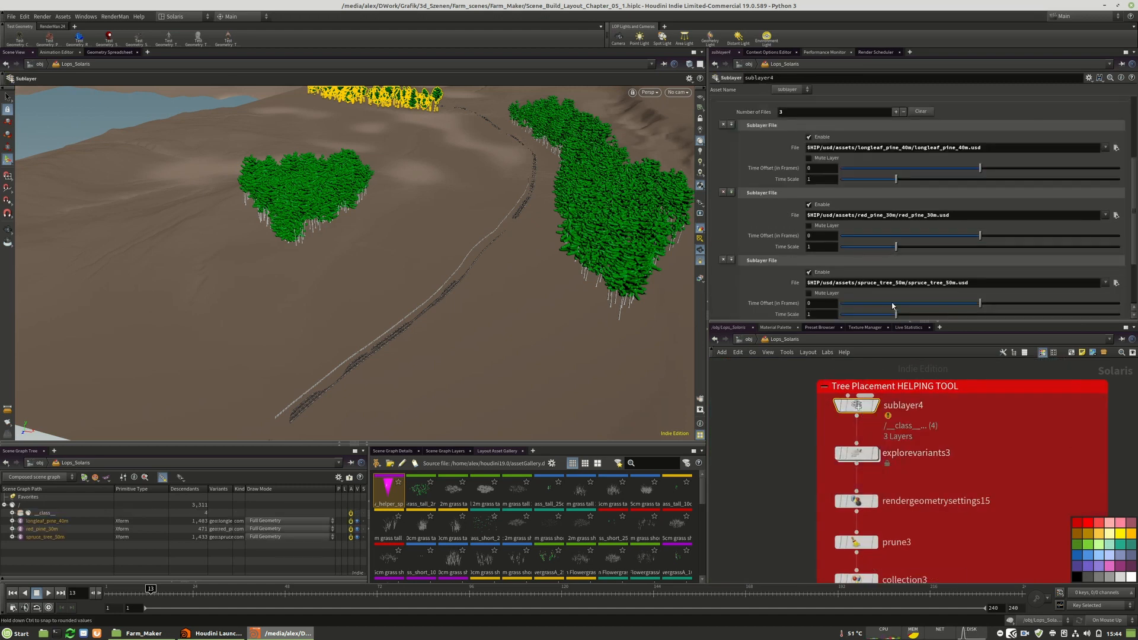
left_click(722, 192)
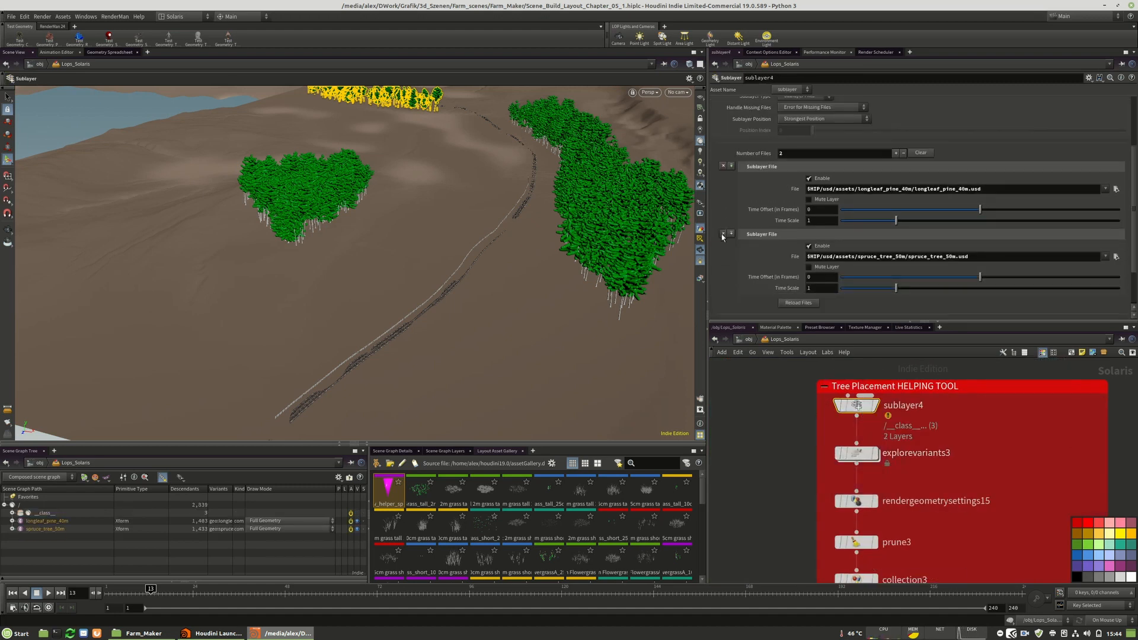
left_click(723, 233)
Replace the remaining sublayer4 file with growing_Barley_1m.usd from the growing_Barley_1m asset folder.
left_click(1116, 232)
double_click(916, 92)
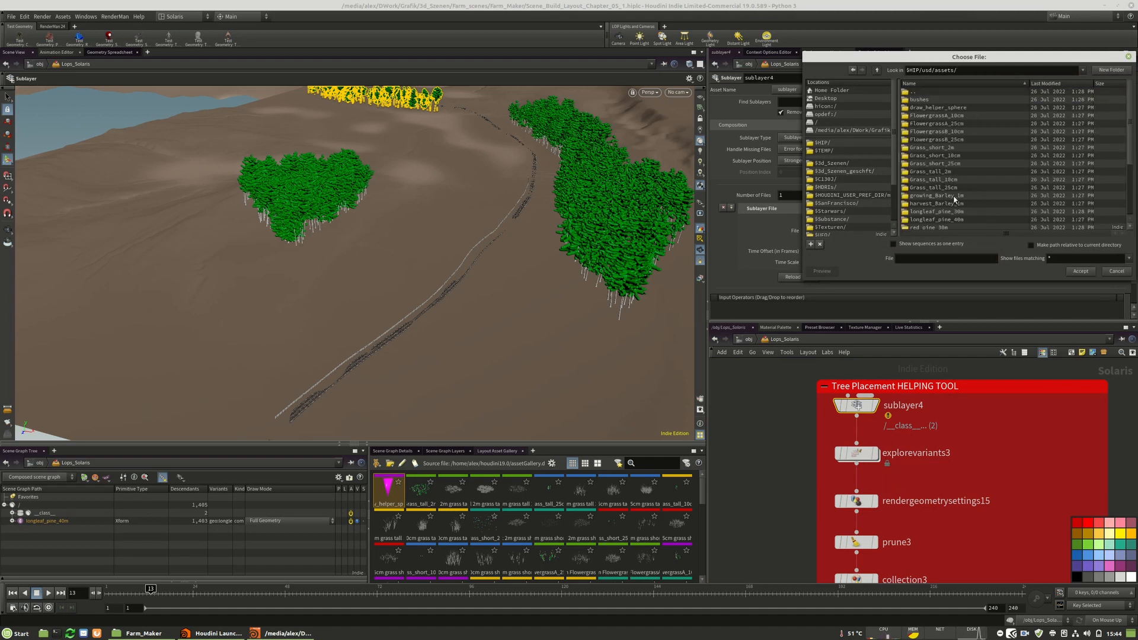
scroll(946, 224, "down", 5)
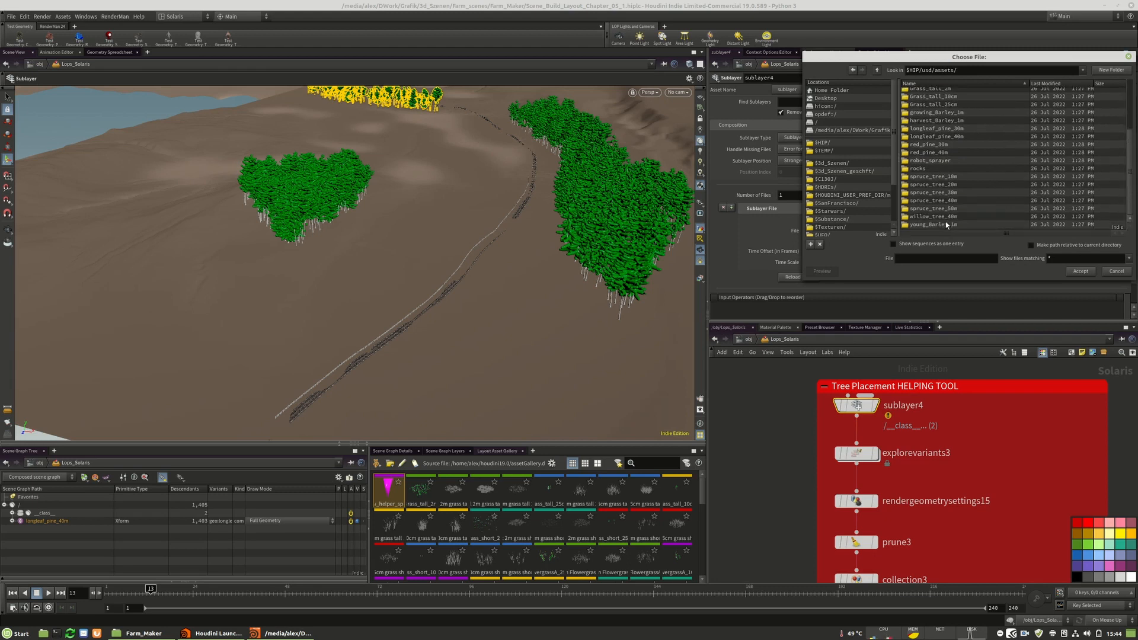
scroll(938, 225, "up", 1)
left_click(920, 138)
double_click(920, 137)
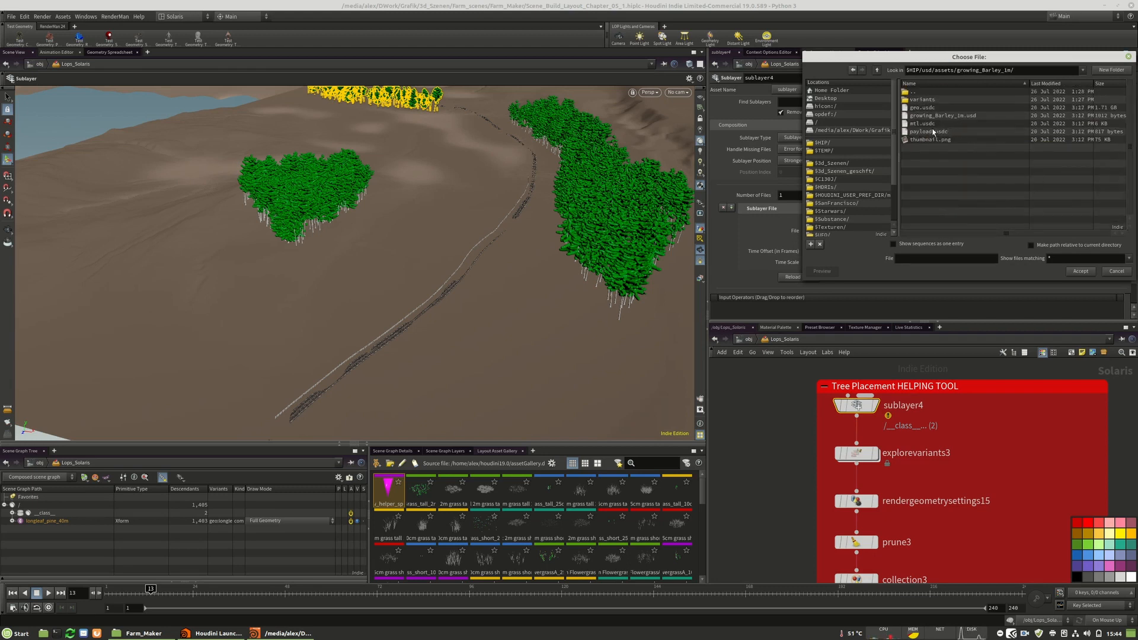
left_click(960, 115)
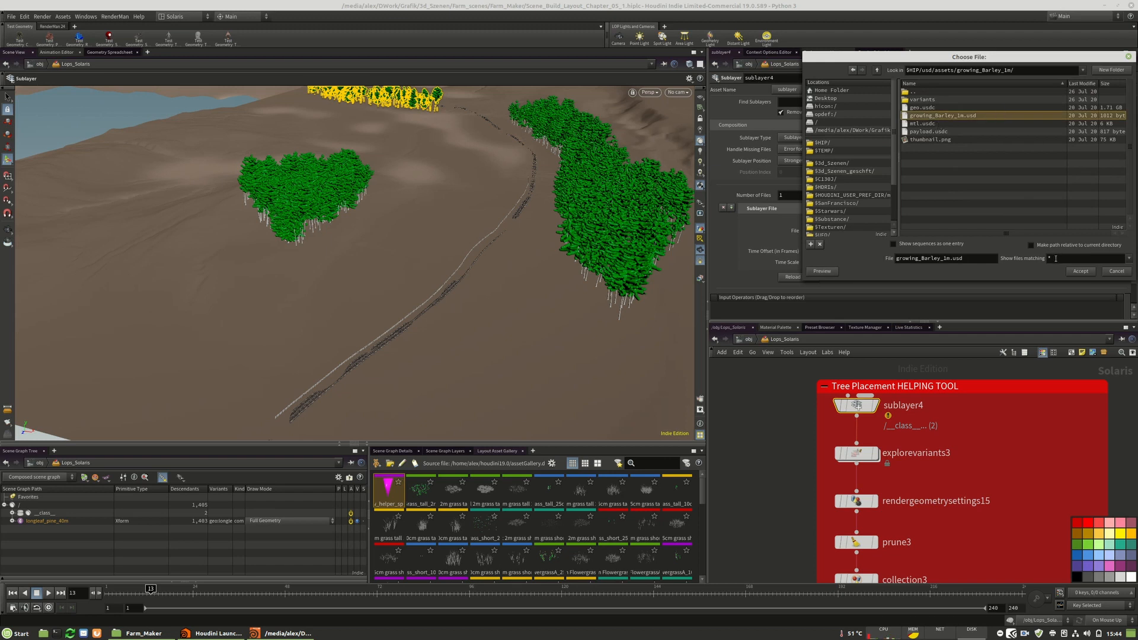
left_click(1079, 271)
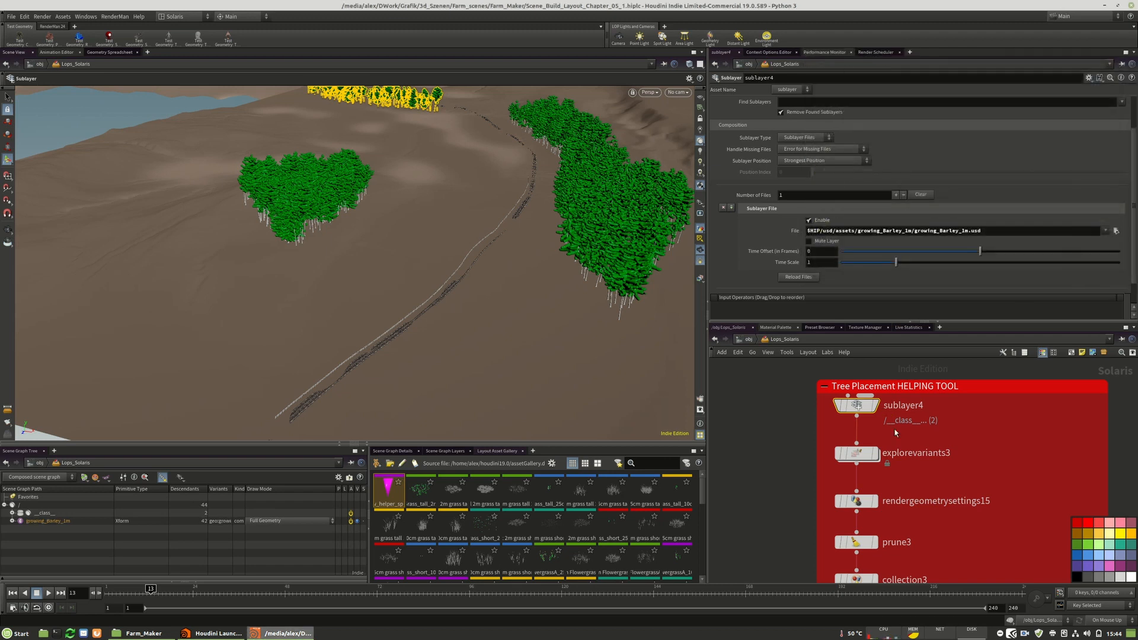
Display the output of the sublayer4 node in the viewport.
middle_click_drag(974, 434, 989, 447)
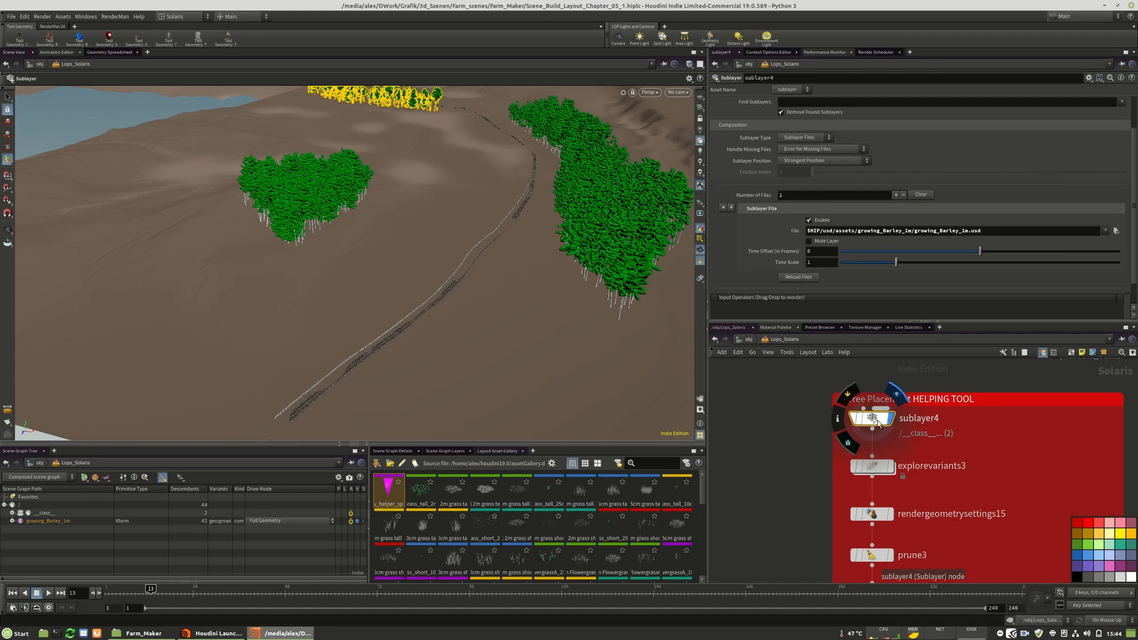
left_click(889, 418)
key("Escape")
key("Return")
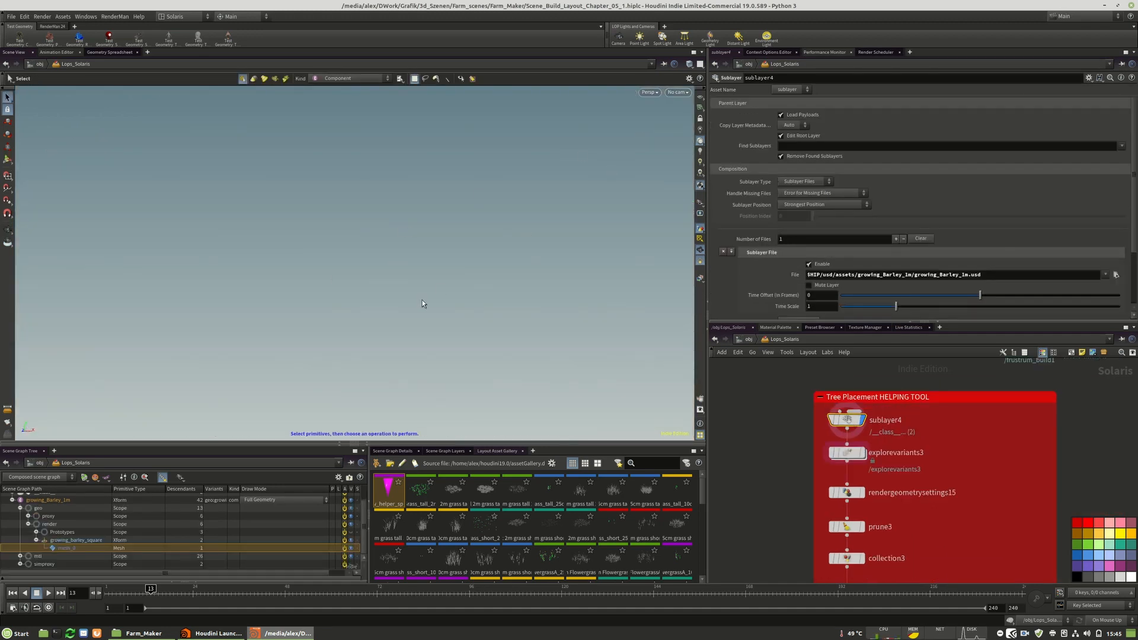
Set the viewport camera's near clipping plane to 0 and bring the barley plants into view.
key("d")
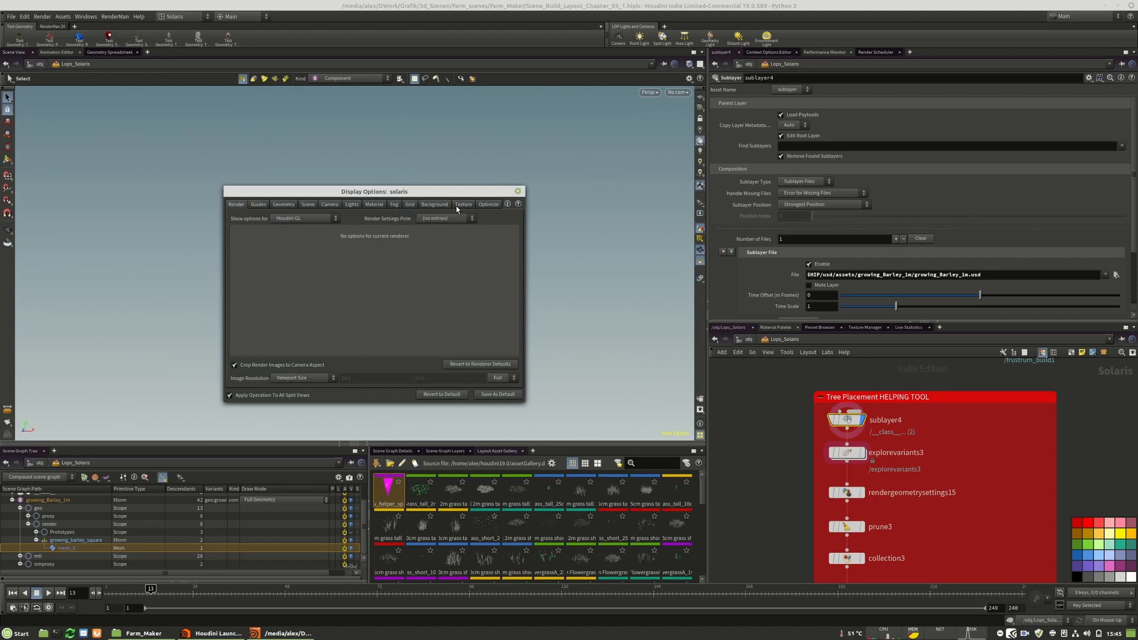
left_click(330, 205)
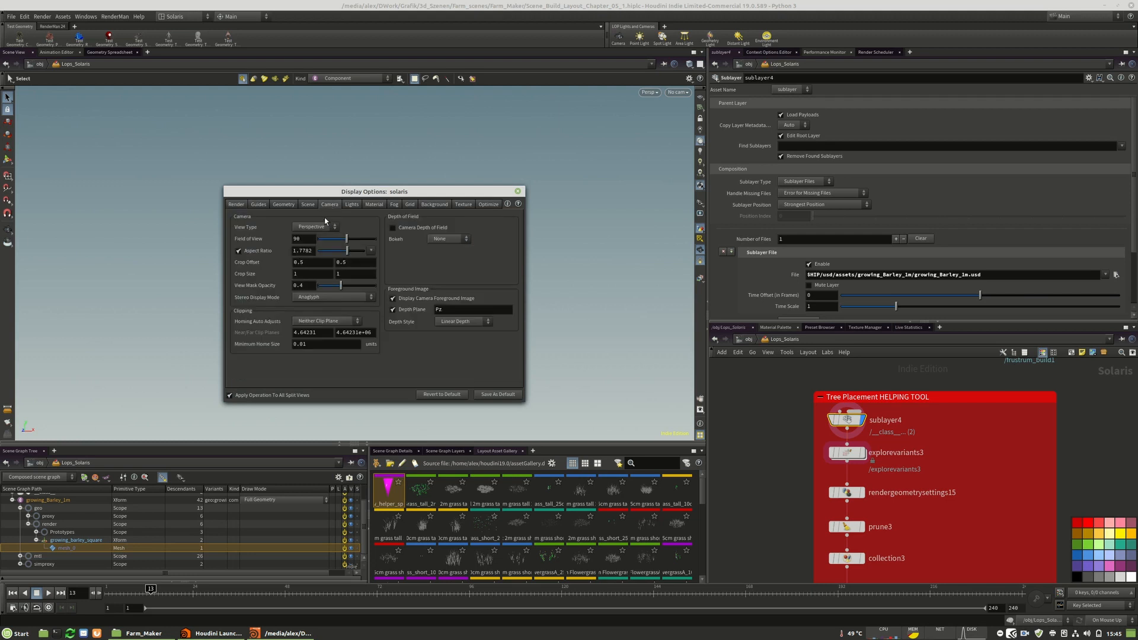
double_click(307, 334)
type("0")
left_click(517, 191)
key("Escape")
left_click_drag(285, 271, 465, 351)
key("s")
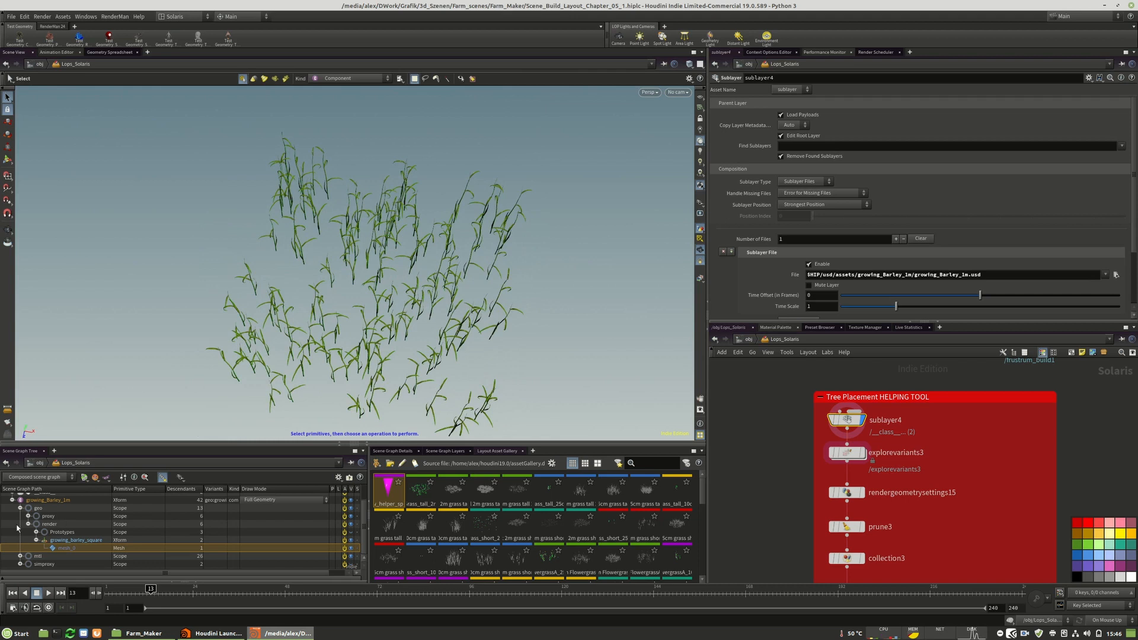
Collapse growing_barley_square in the scene graph and move the sublayer4 node aside, out of the chain above explorevariants3.
left_click(37, 540)
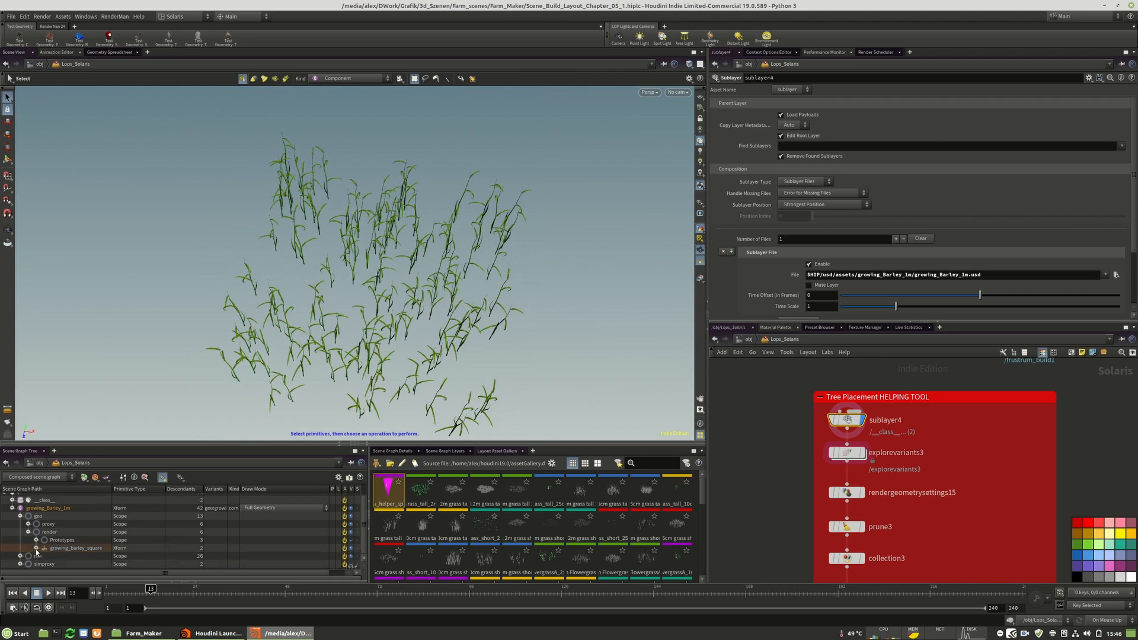
left_click_drag(848, 419, 981, 419)
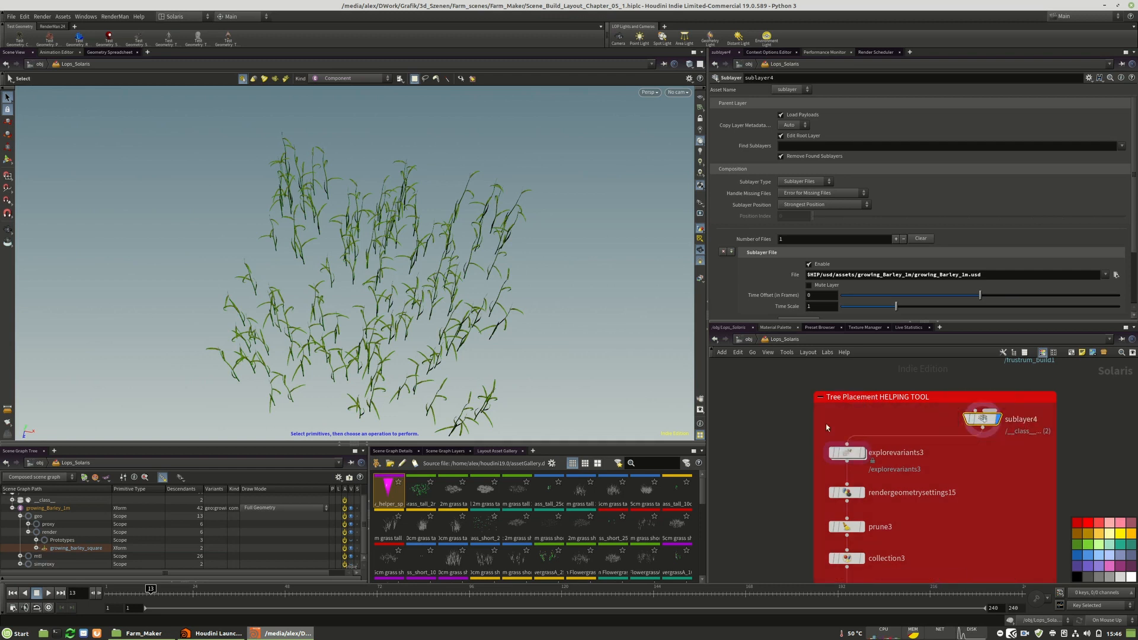
left_click(80, 549)
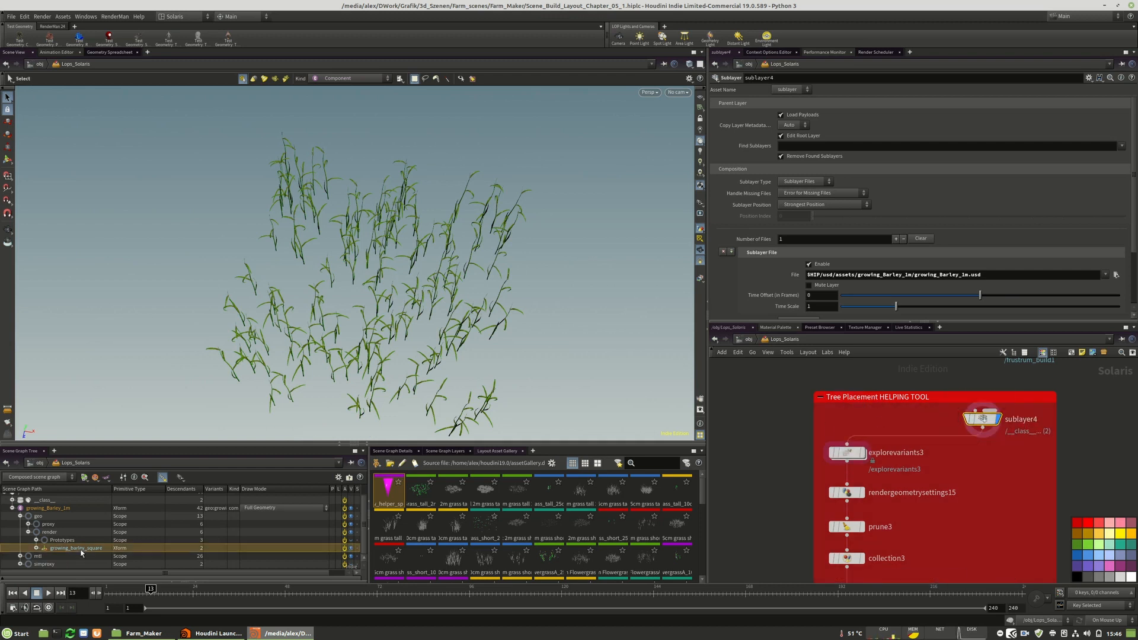
right_click(70, 551)
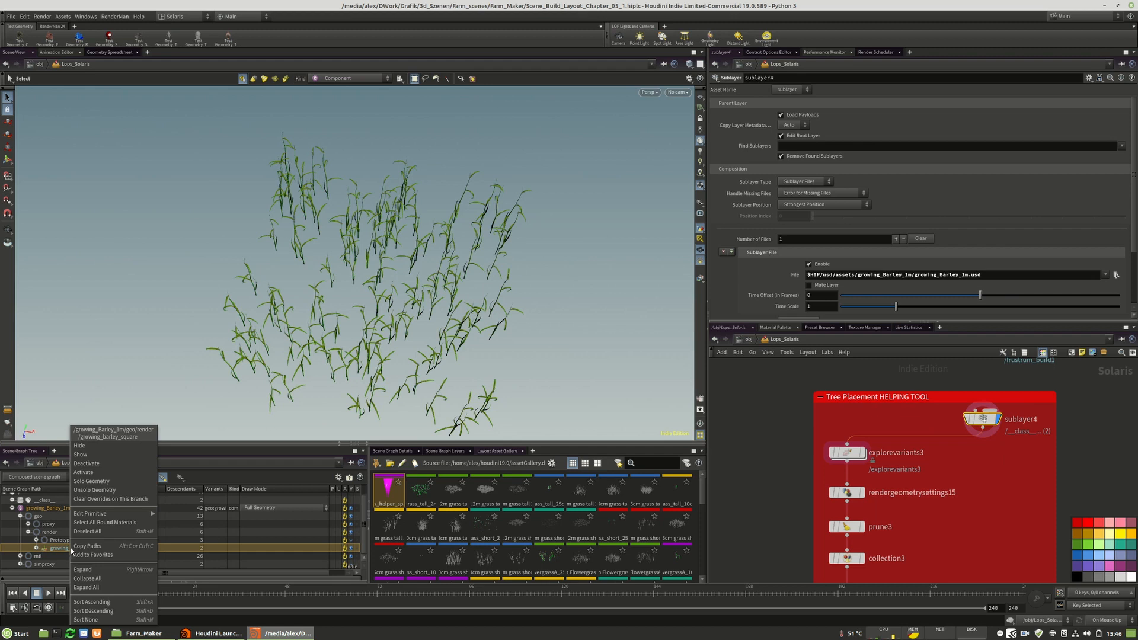
mouse_move(106, 515)
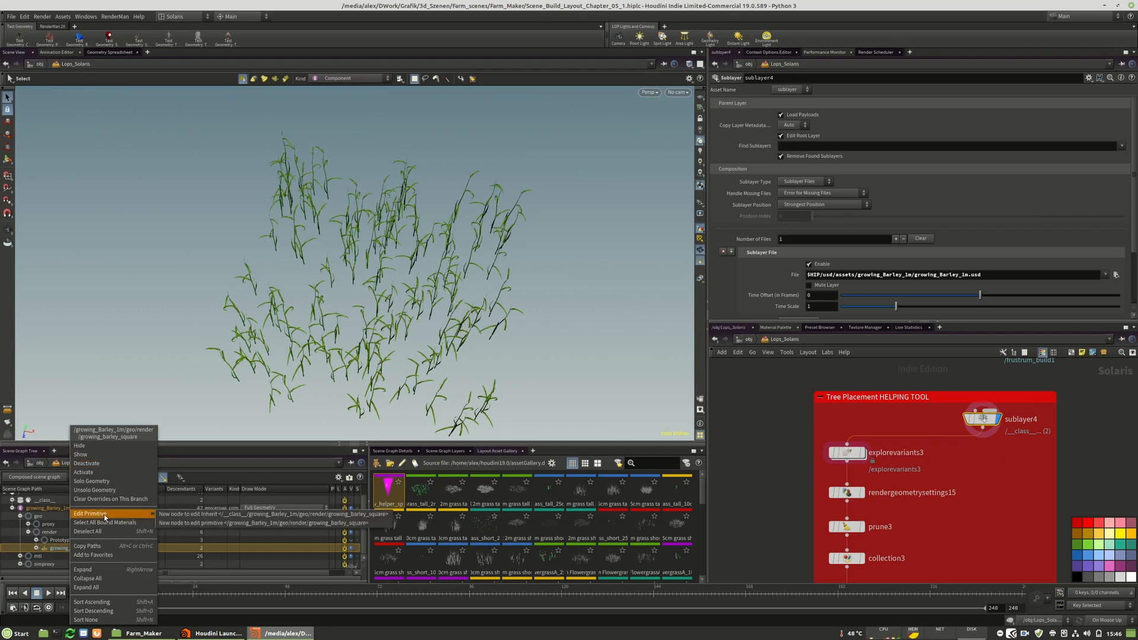
key("Escape")
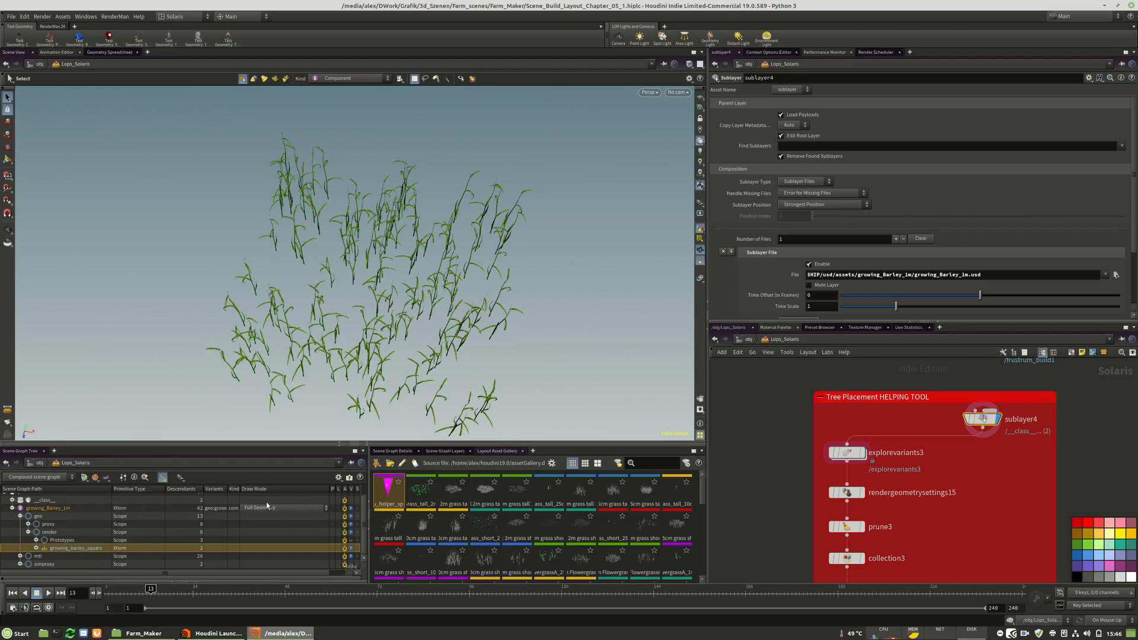
Widen the scene graph's Variants column and set the geo variant of /growing_Barley_1m to growing_Barley_1m_circle with a Set Variant node.
left_click_drag(238, 488, 296, 489)
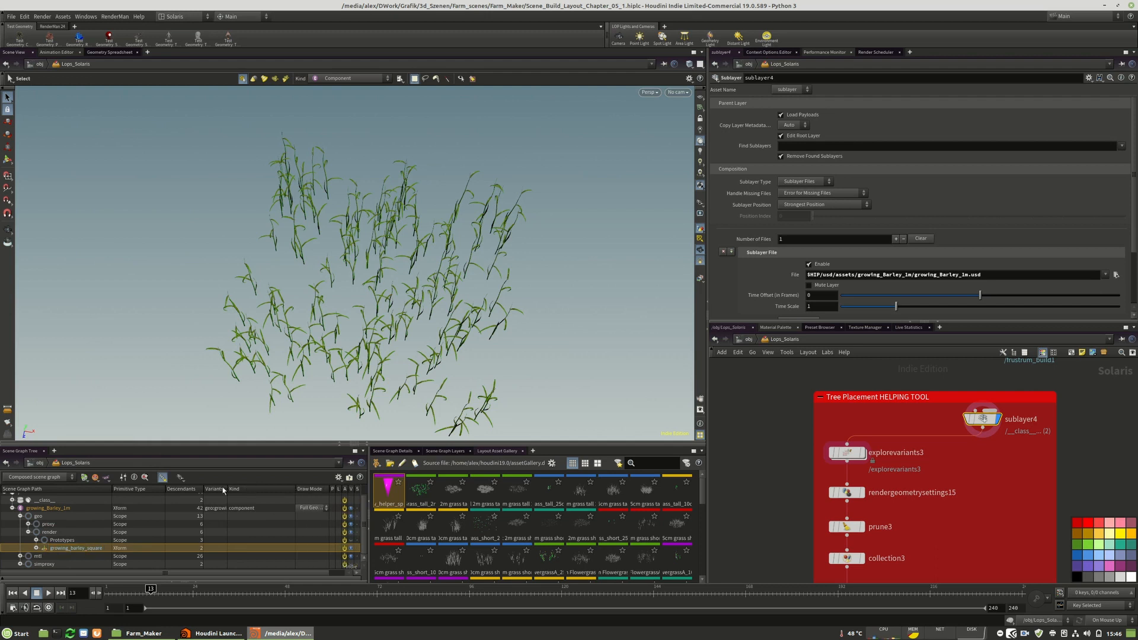
left_click_drag(226, 488, 334, 491)
right_click(236, 509)
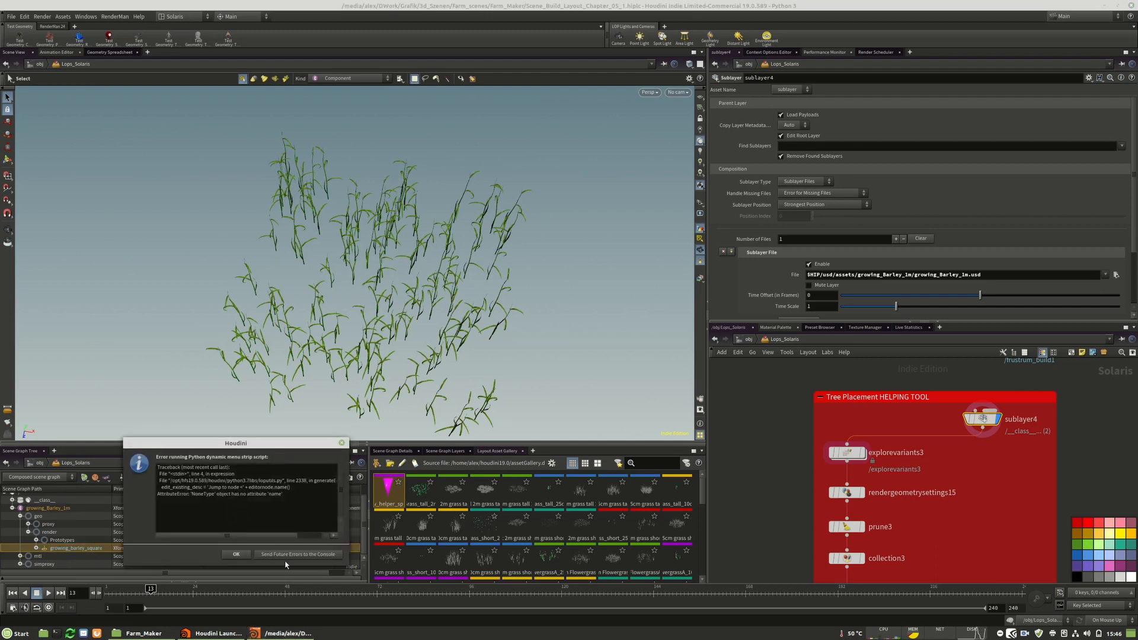
left_click(236, 554)
right_click(232, 513)
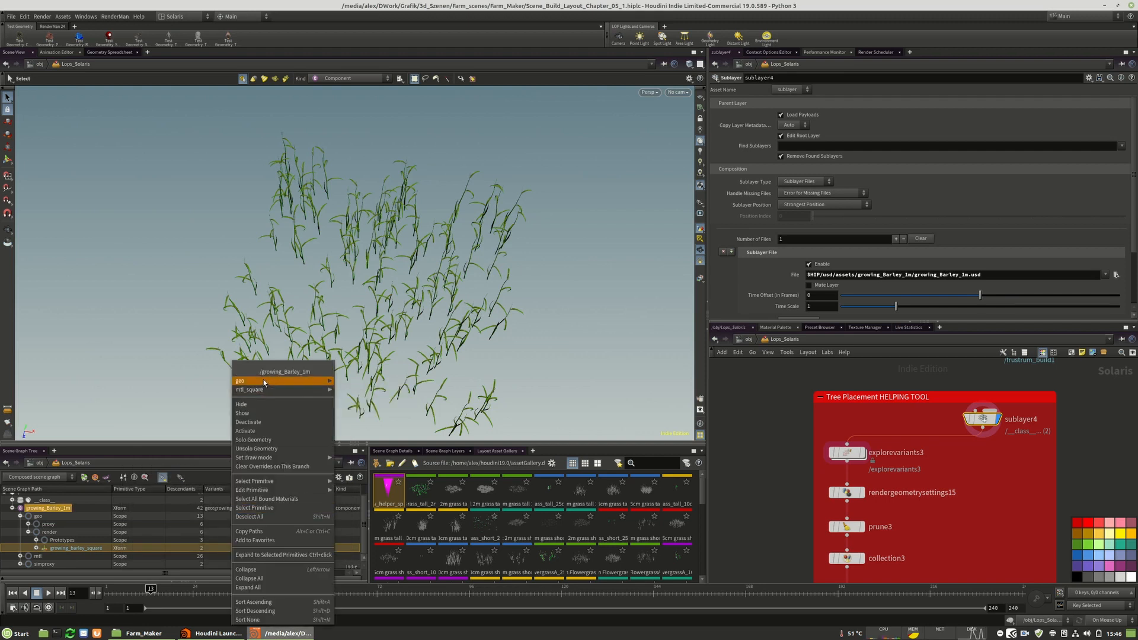
mouse_move(265, 382)
left_click(384, 383)
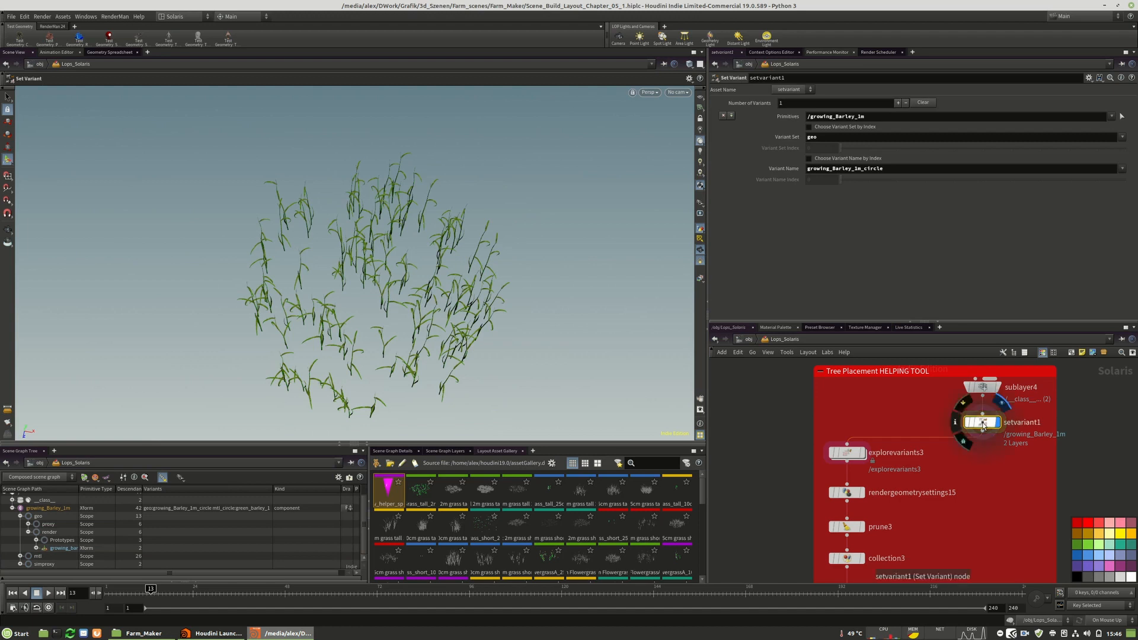
Replace explorevariants3 with the sublayer4 and setvariant1 nodes, feeding them into rendergeometrysettings15.
left_click_drag(1020, 461, 972, 393)
left_click(852, 455)
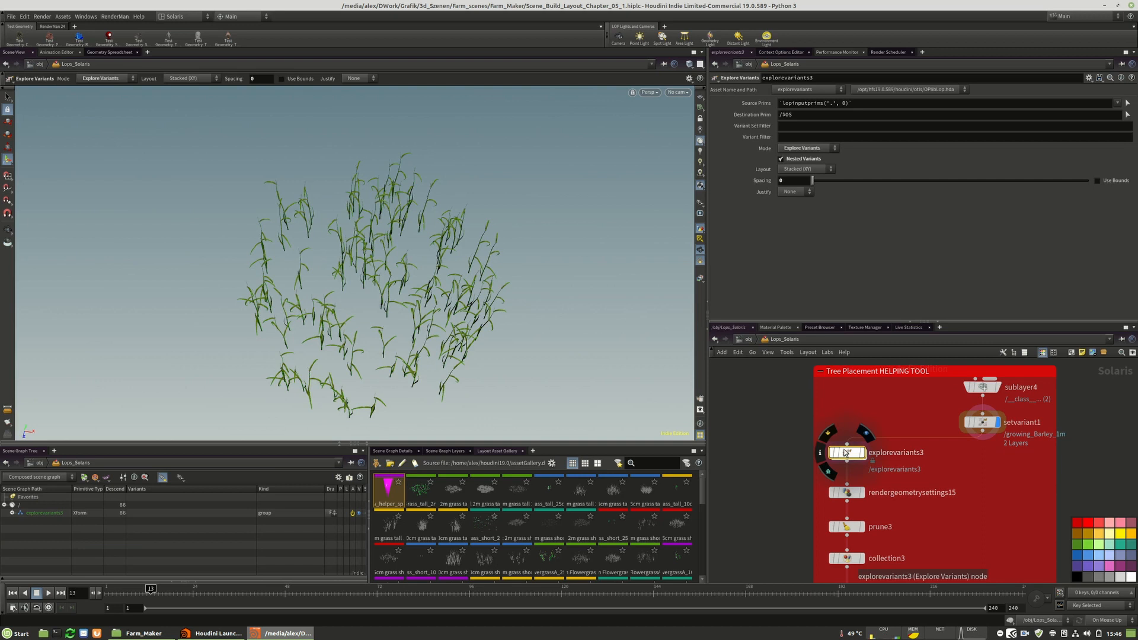
left_click_drag(980, 413, 847, 415)
middle_click_drag(977, 488, 977, 449)
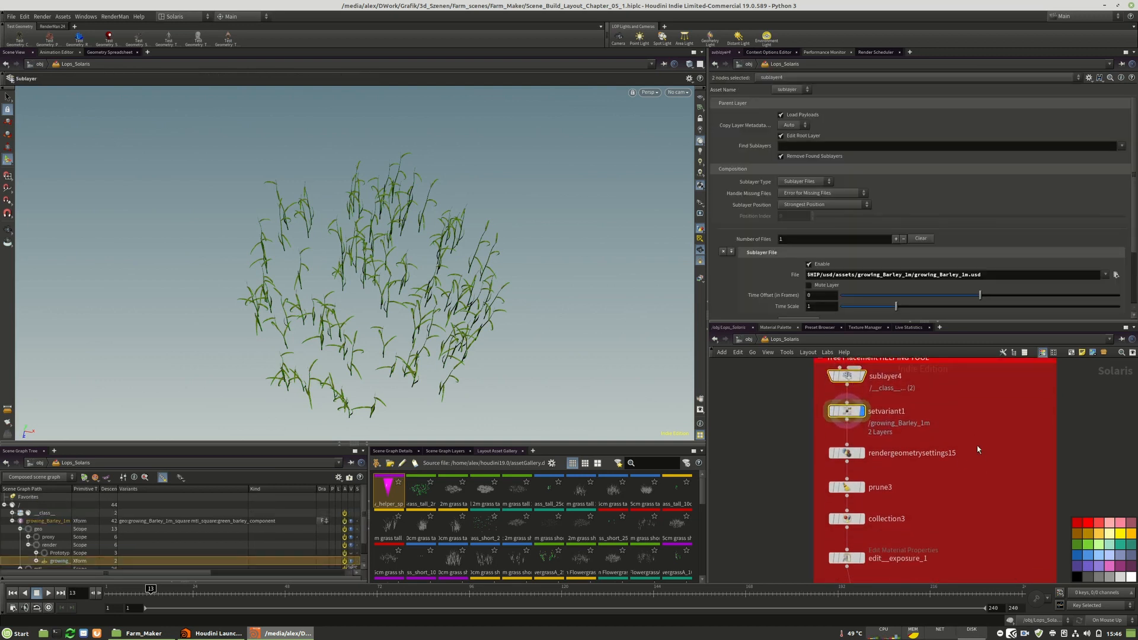
Check the dicing settings of rendergeometrysettings15 and delete the prune3, collection3 and edit__exposure_1 nodes below it.
left_click(853, 454)
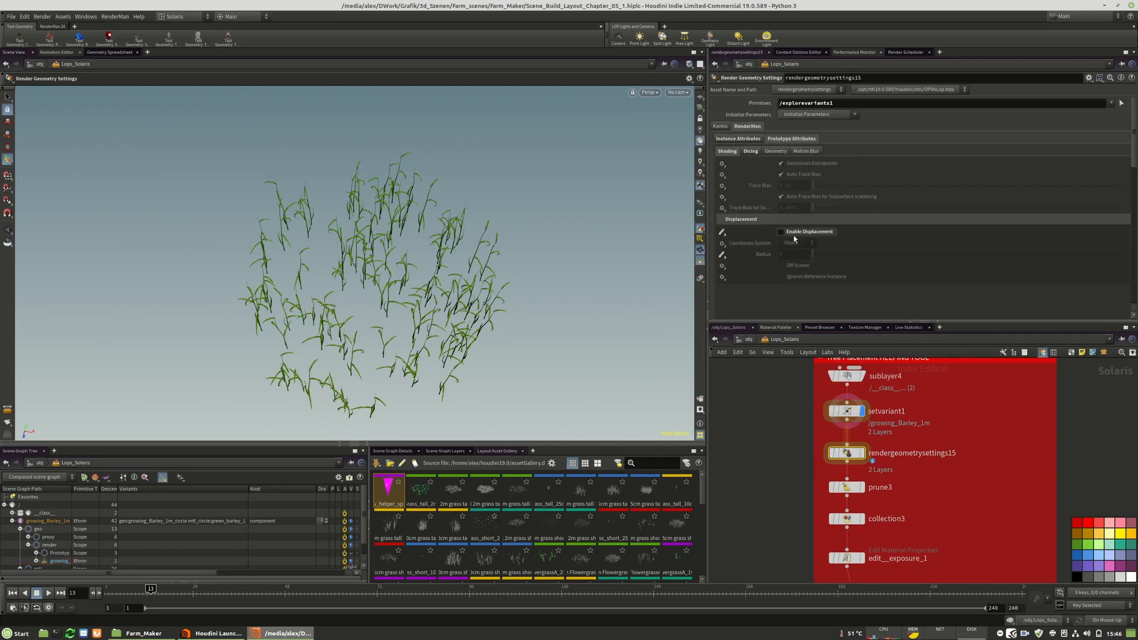
left_click(748, 152)
left_click(847, 487)
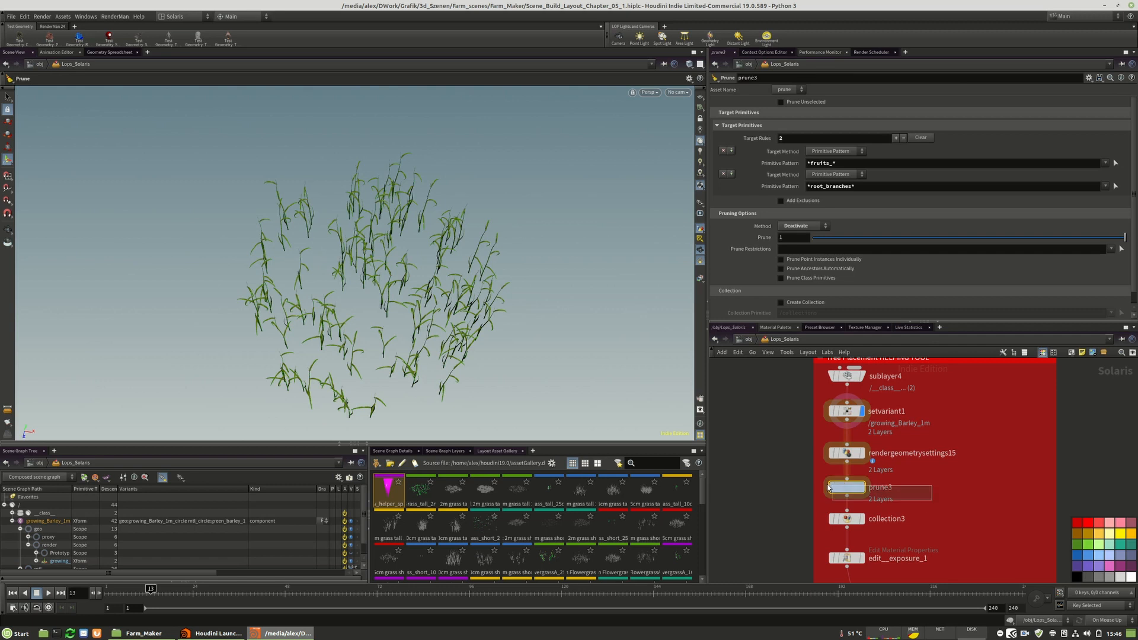
key("Delete")
middle_click_drag(900, 525, 916, 462)
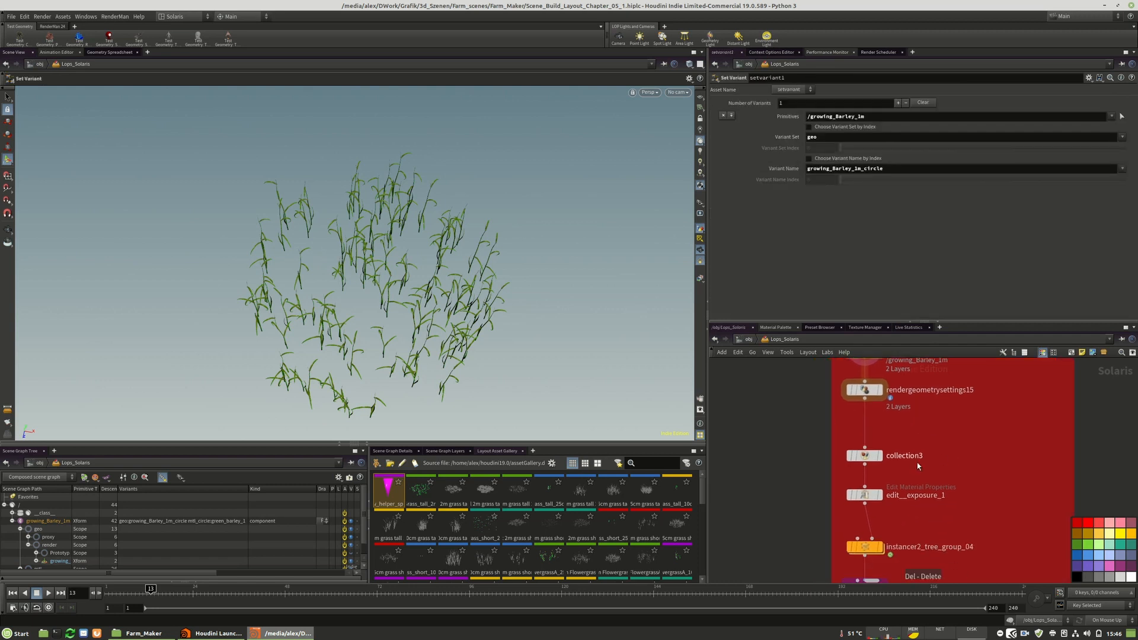
left_click(869, 458)
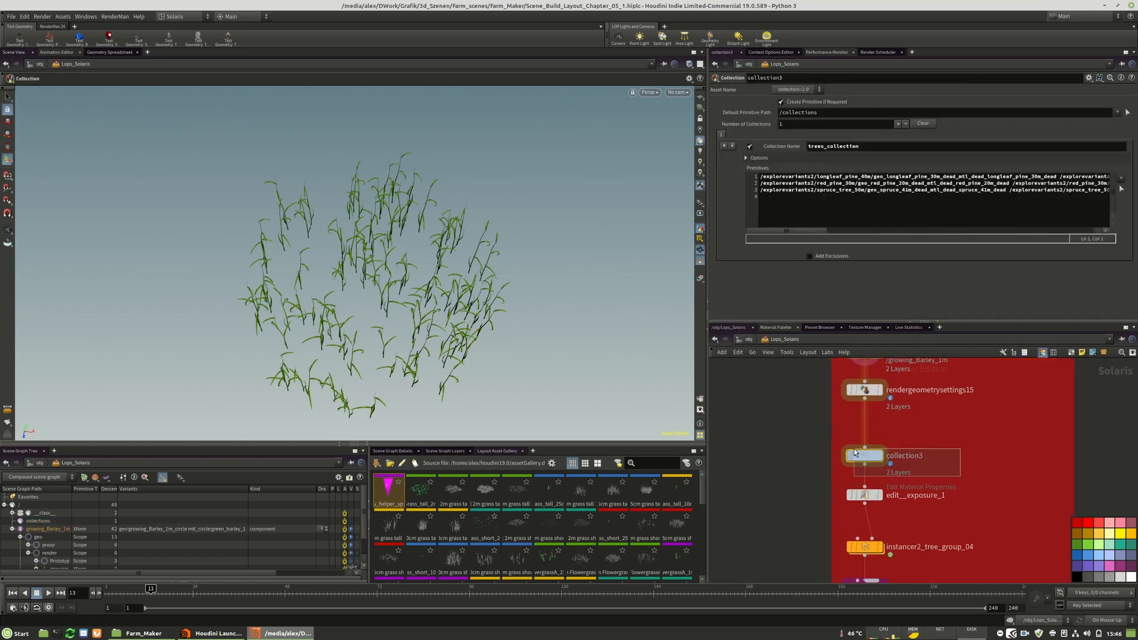
key("Delete")
left_click_drag(862, 496, 862, 480)
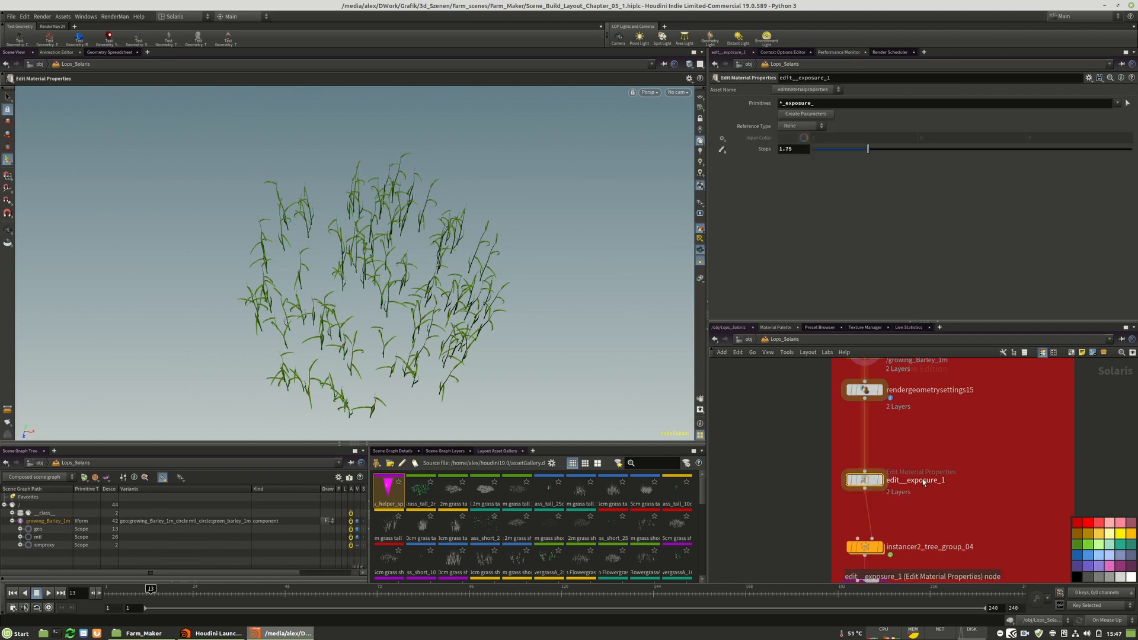
key("Delete")
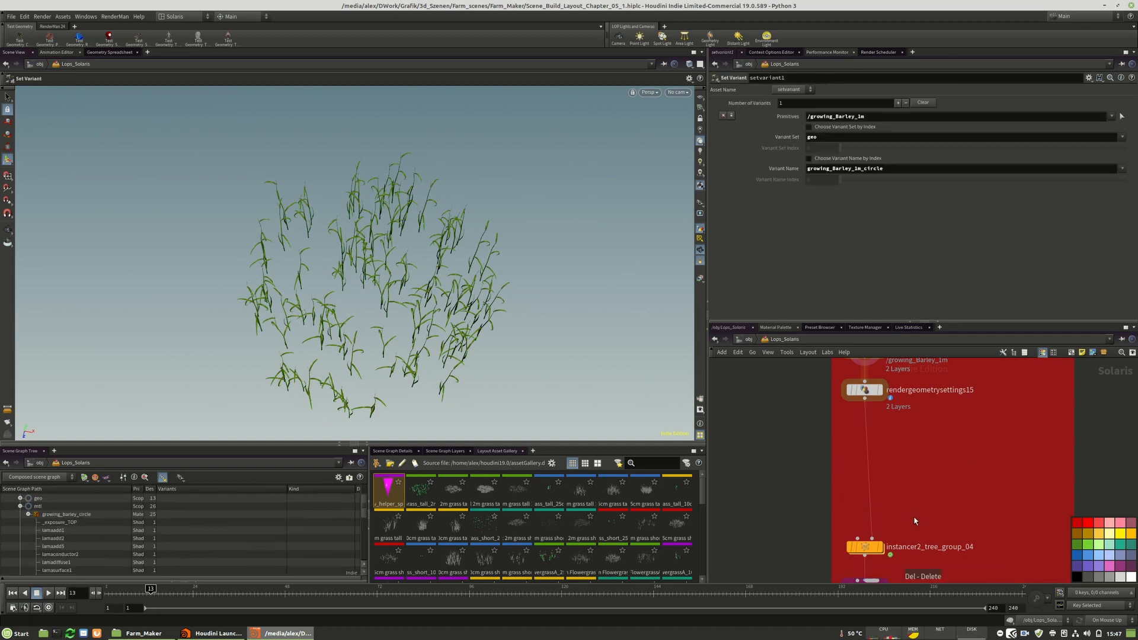
Set the prototype primitives of instancer2_tree_group_04 to /growing_Barley_1m, taken from the scene graph.
middle_click_drag(914, 521, 910, 435)
left_click_drag(862, 461, 862, 424)
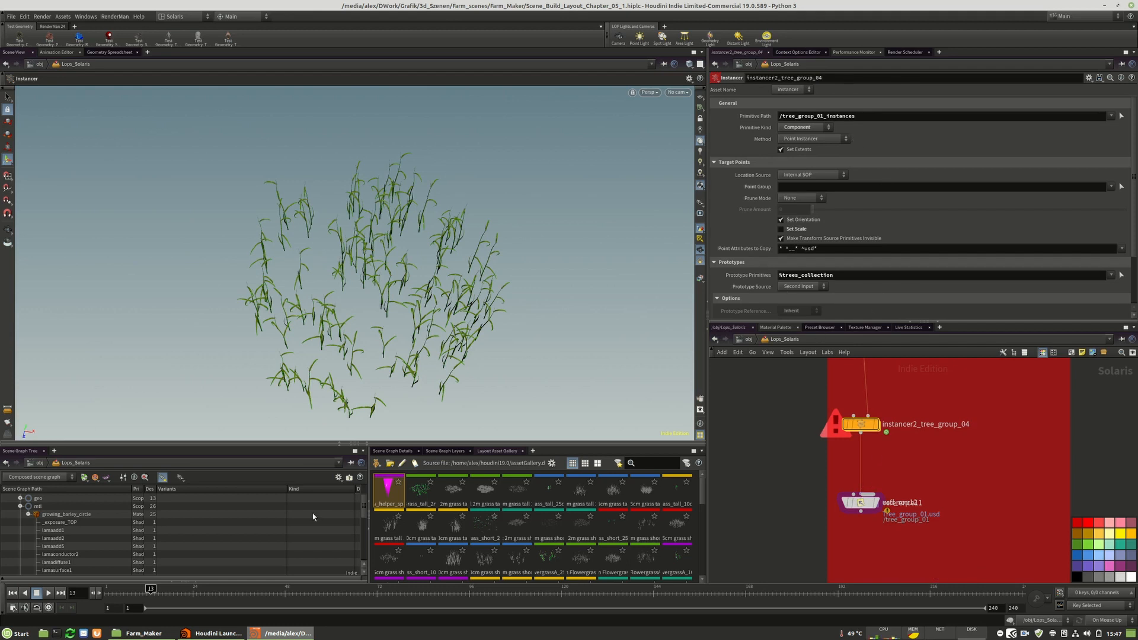
left_click(29, 515)
left_click(13, 521)
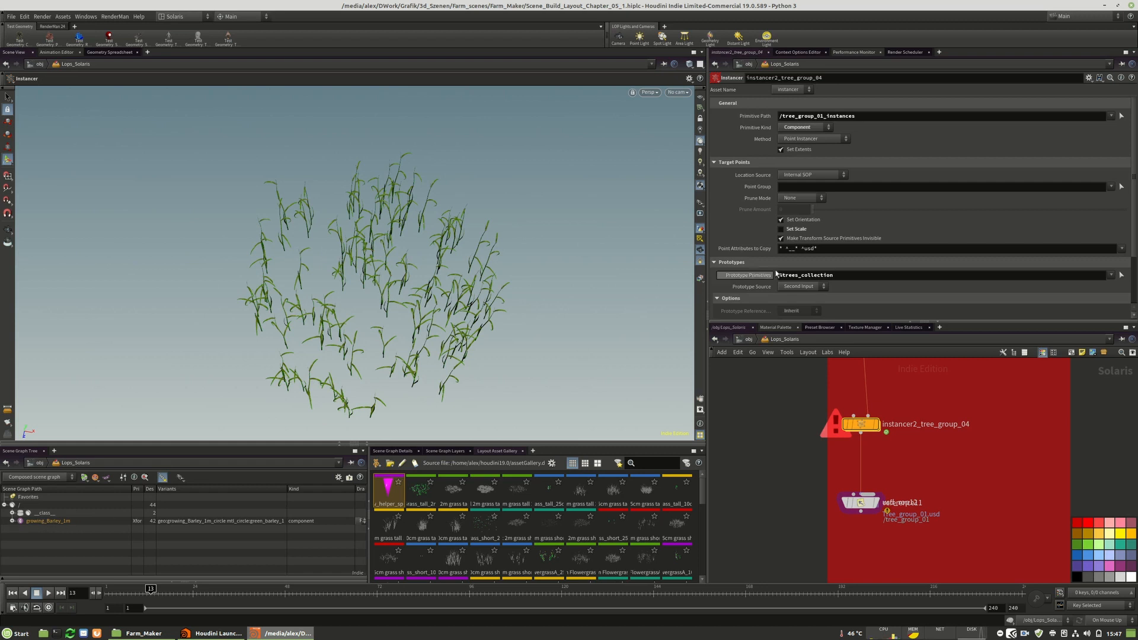
left_click(36, 522)
left_click_drag(846, 276, 845, 275)
Separate reference11 from usd_rop12, set the ROP's output file to $HIP/geo/caches/caches_chapters/chapter_05/Growing_Barley_01.usd and save it to disk.
scroll(929, 499, "down", 5)
middle_click_drag(893, 530, 871, 502)
left_click_drag(851, 502, 854, 538)
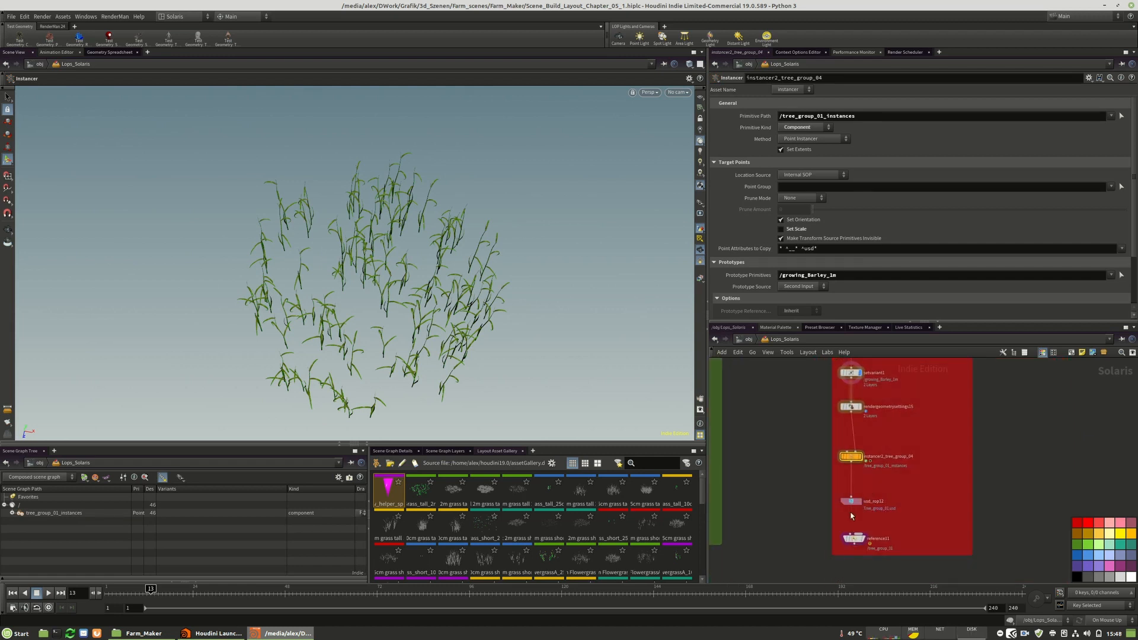
left_click(850, 502)
left_click(915, 172)
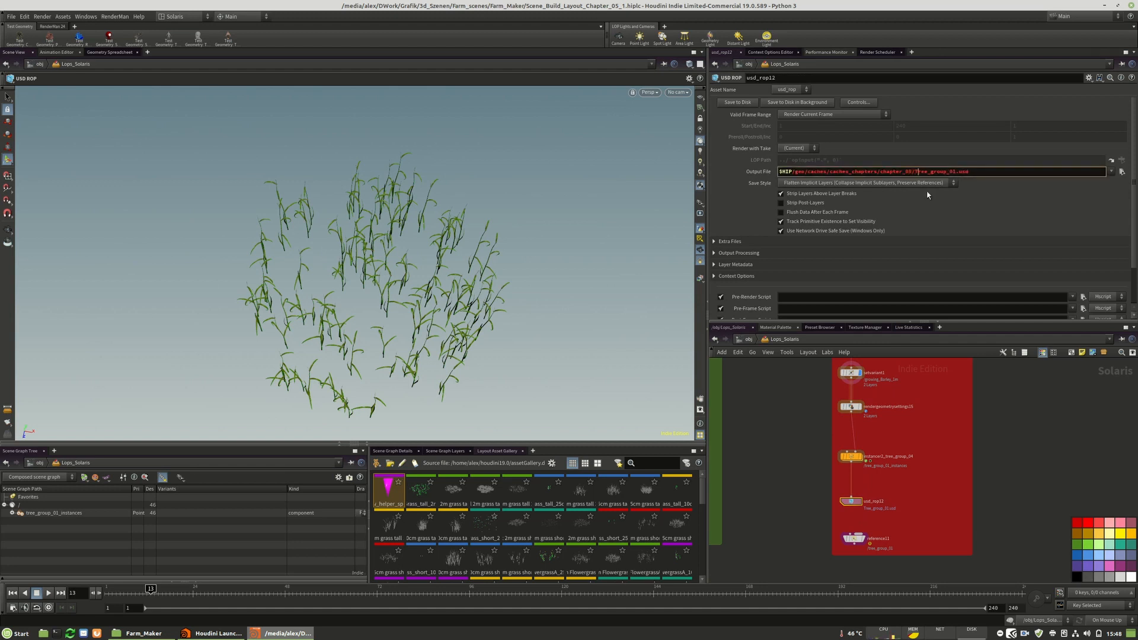
key("Delete")
key("Delete")
key("Delete")
type("1")
key("Return")
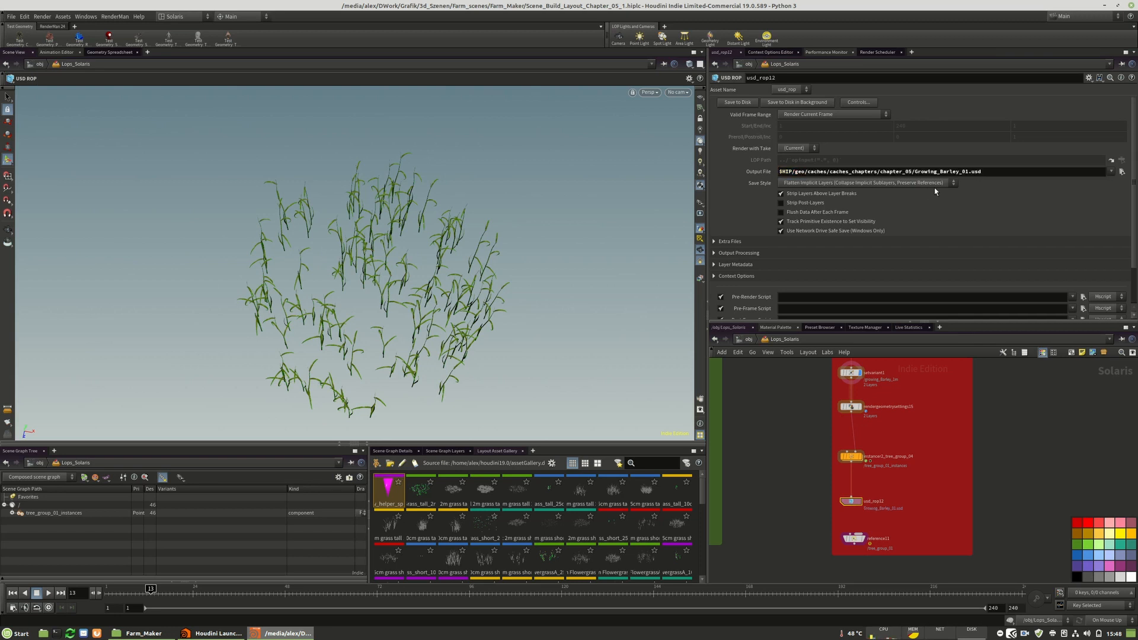
left_click(736, 104)
Copy the ROP's output file path ending and set reference11's file to $HIP/geo/caches/caches_chapters/chapter_05/Growing_Barley_01.usd.
left_click_drag(864, 546, 858, 538)
left_click_drag(981, 171, 914, 184)
left_click_drag(983, 172, 876, 173)
key("ctrl+c")
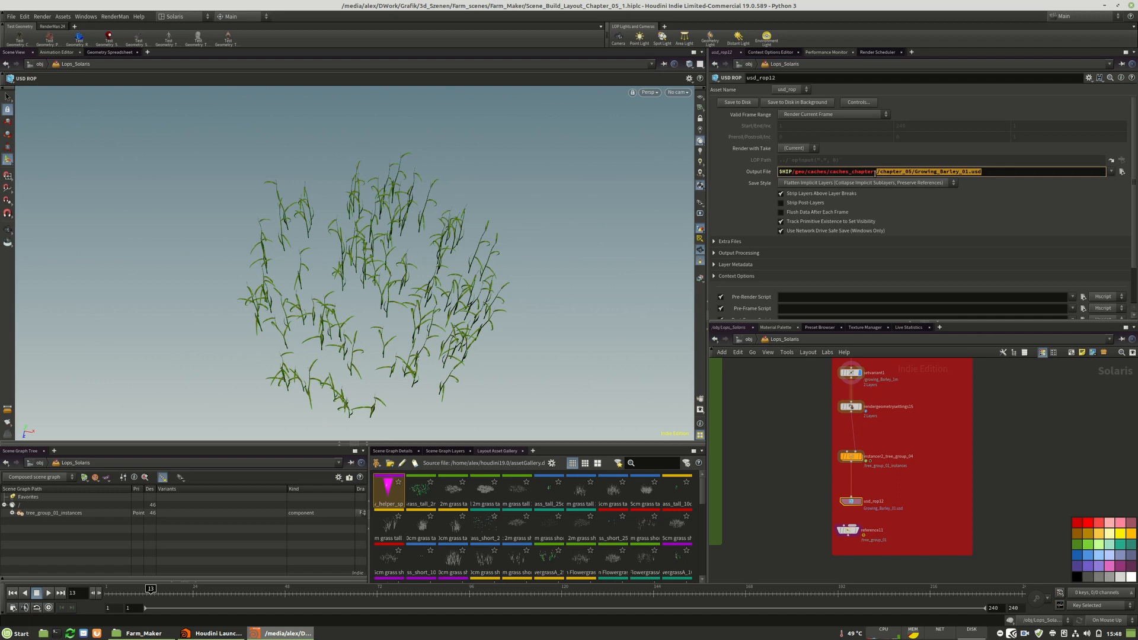
left_click(847, 529)
left_click_drag(997, 211, 910, 225)
key("ctrl+v")
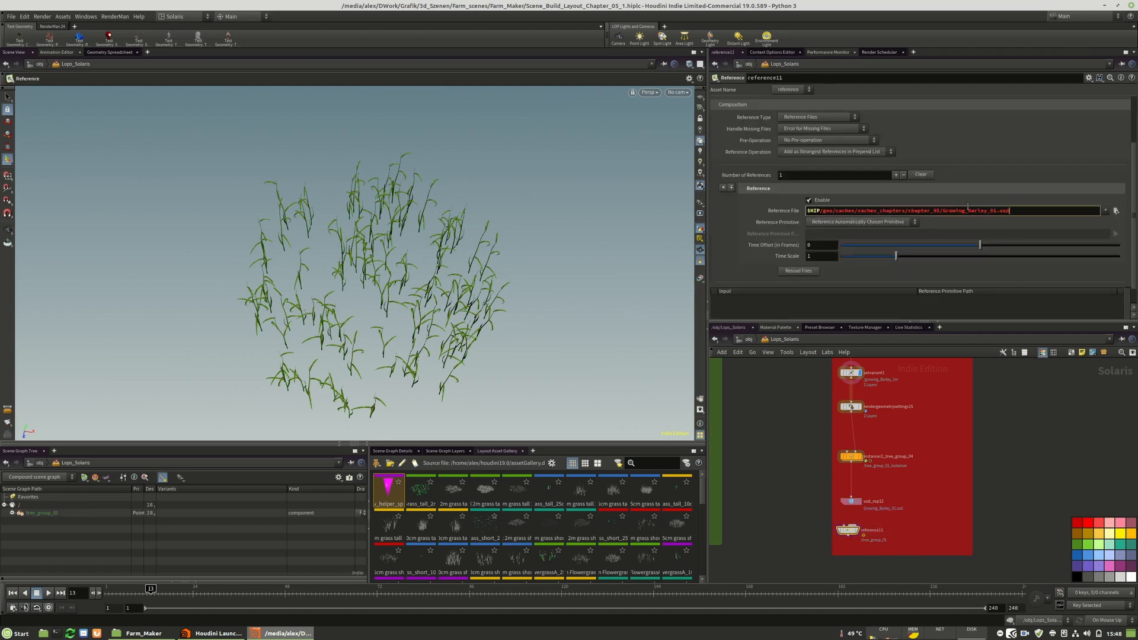
key("Return")
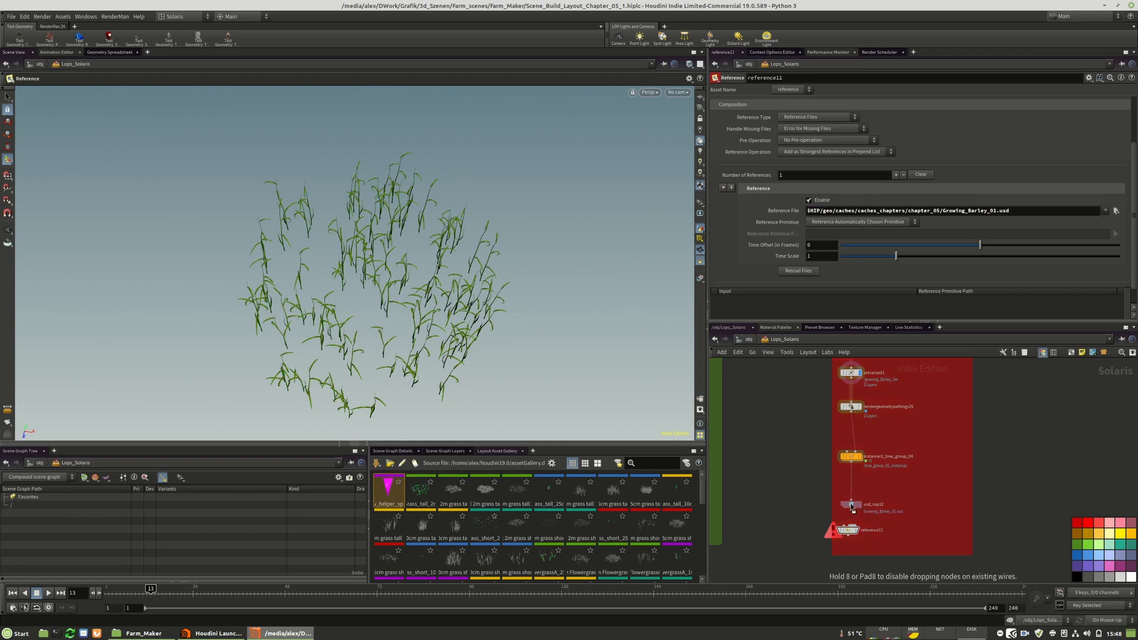
Look inside the network of the pts_trees_fore_ground_plane1 node and return to the parent level.
middle_click_drag(934, 409, 912, 502)
scroll(913, 486, "down", 1)
middle_click_drag(927, 376, 906, 450)
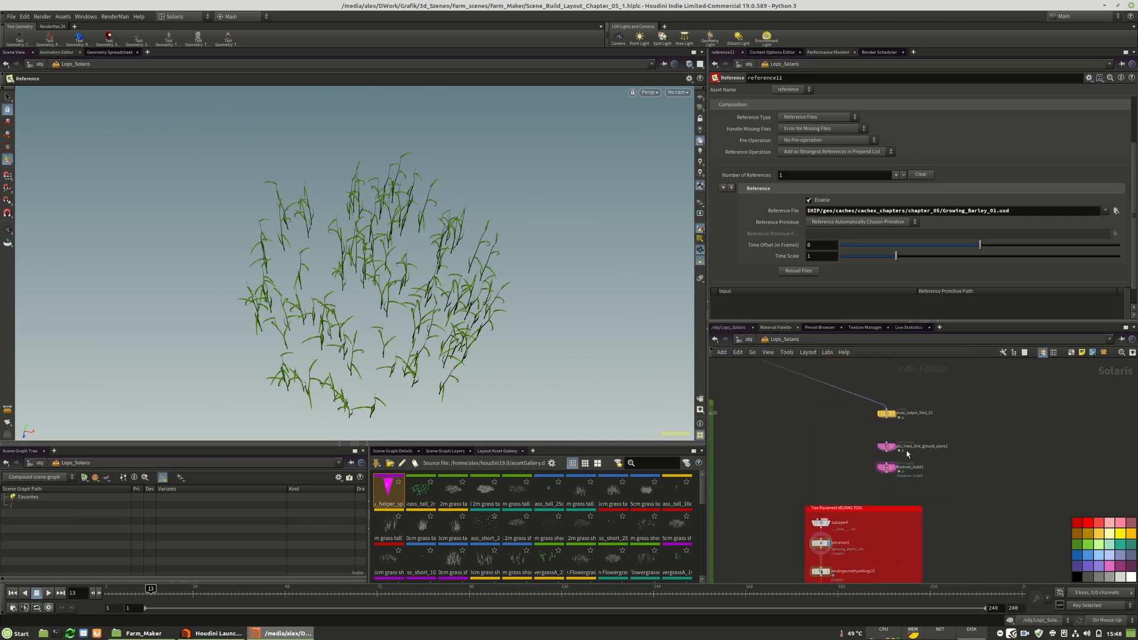
scroll(888, 446, "up", 4)
middle_click_drag(1022, 432, 1015, 458)
scroll(1014, 458, "up", 1)
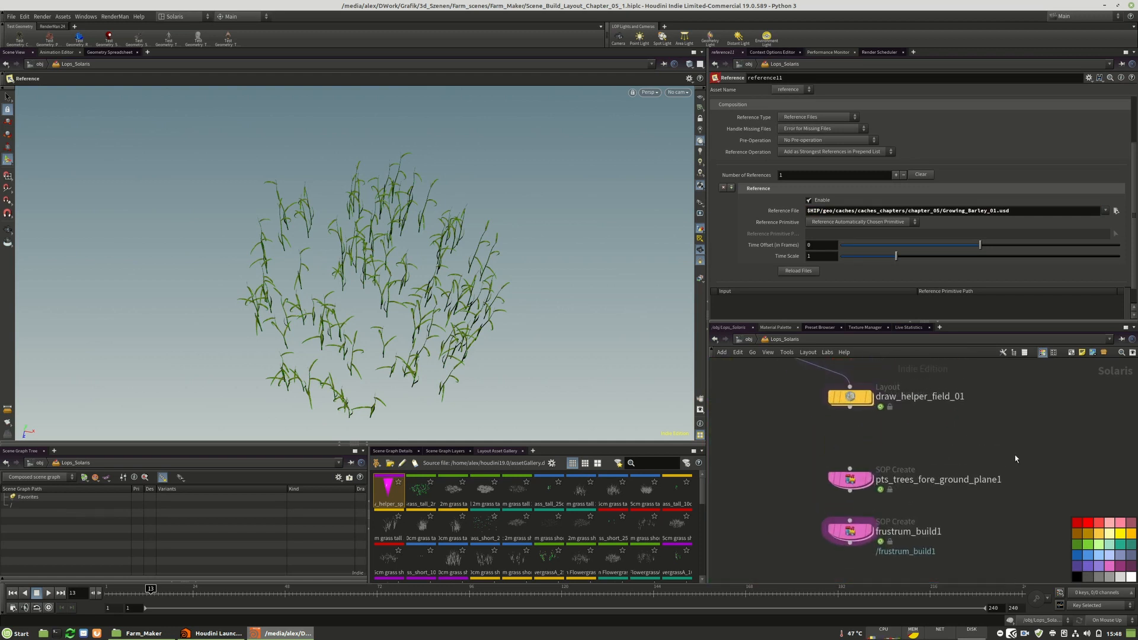
double_click(852, 478)
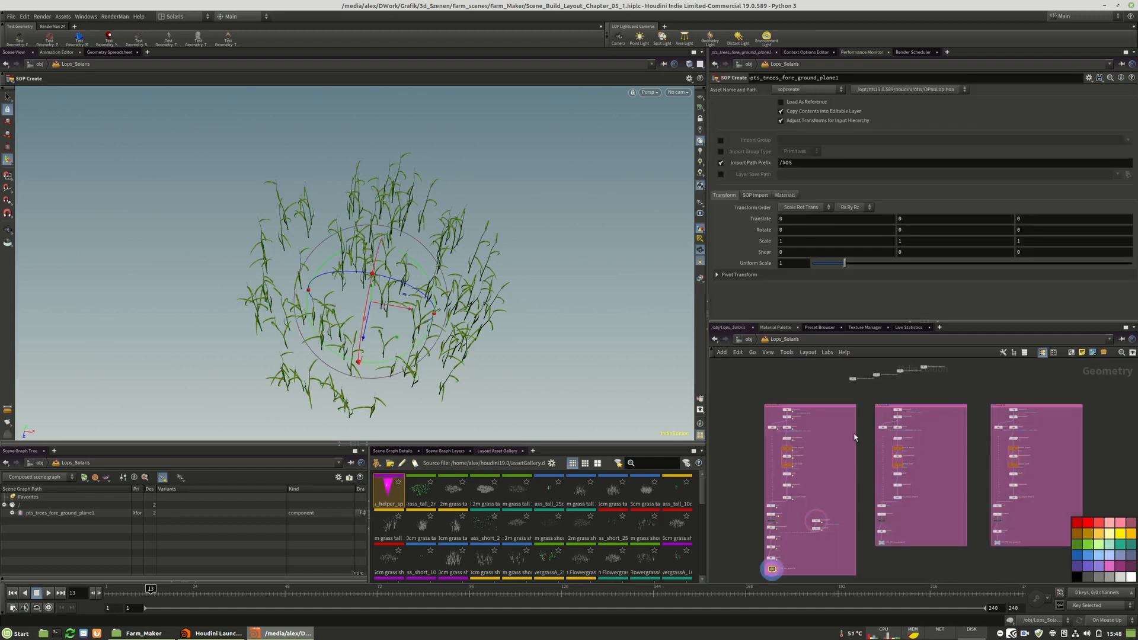
key("u")
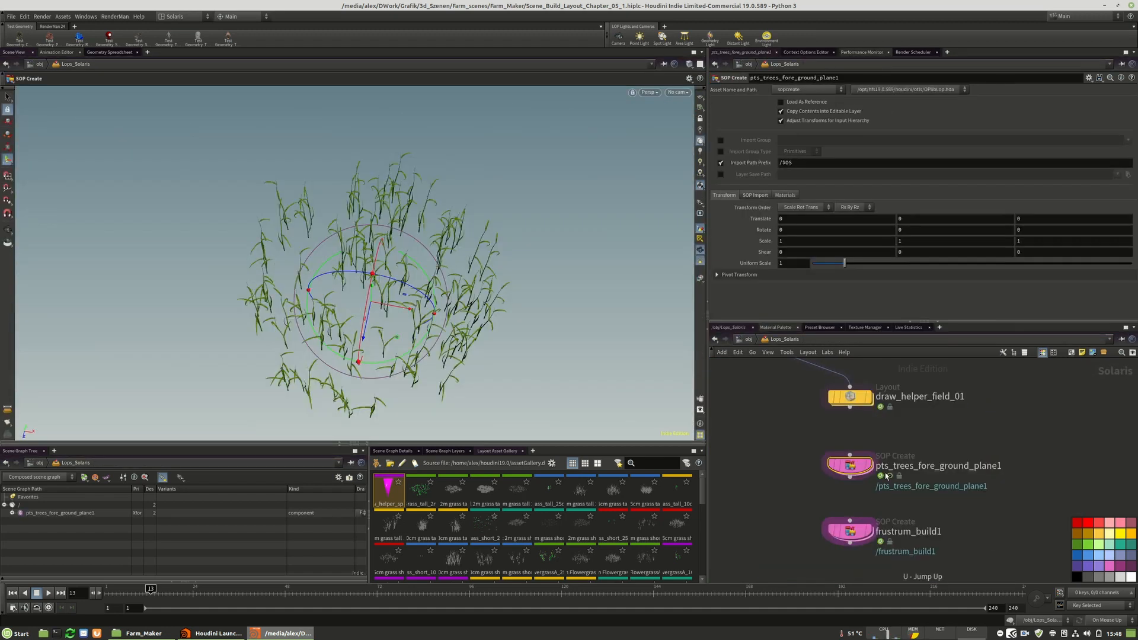
Rename the pts_trees_fore_ground_plane1 node as pts_barley.
double_click(907, 466)
left_click_drag(893, 467, 1008, 463)
type("barley")
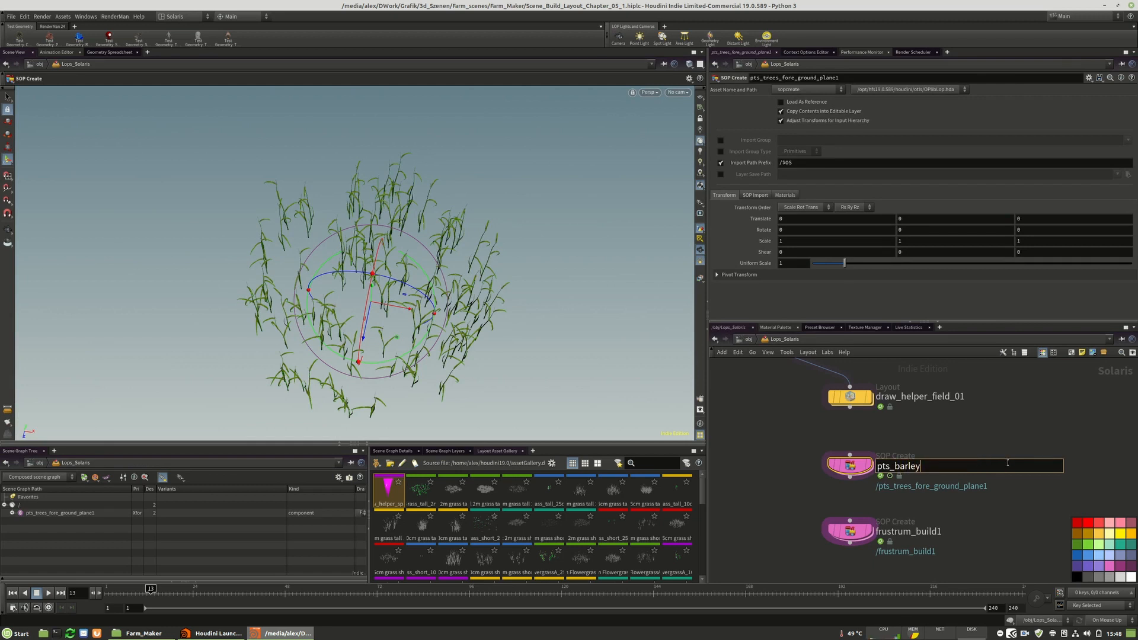
key("Return")
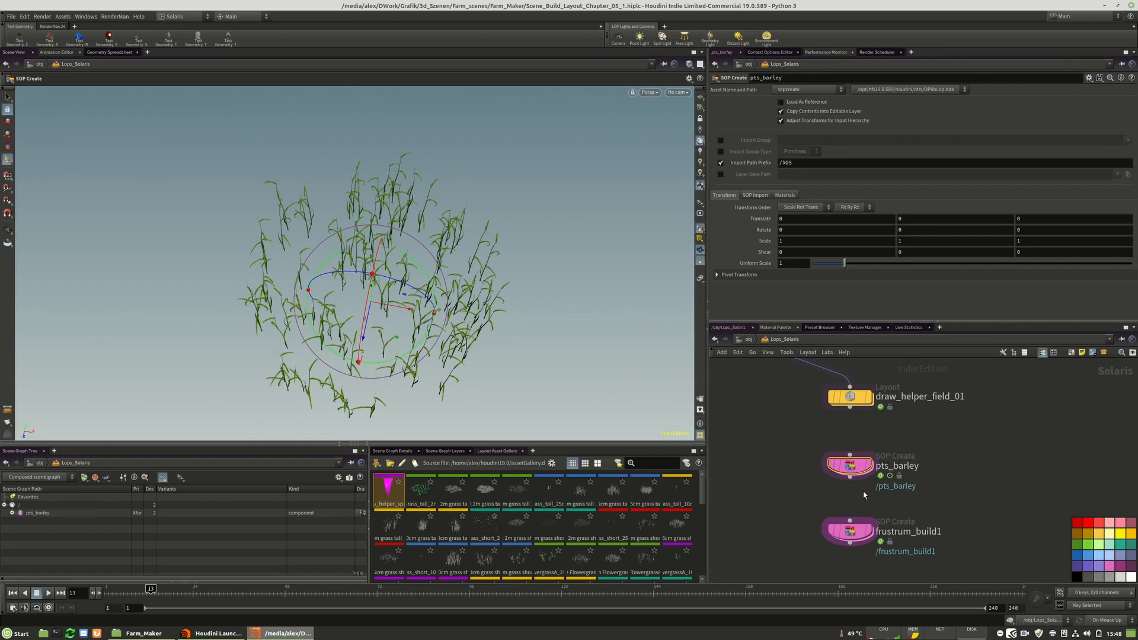
Inside pts_barley, delete the surplus nodes beside the tree_group_01 network box.
double_click(864, 468)
left_click_drag(1103, 396, 866, 573)
key("Delete")
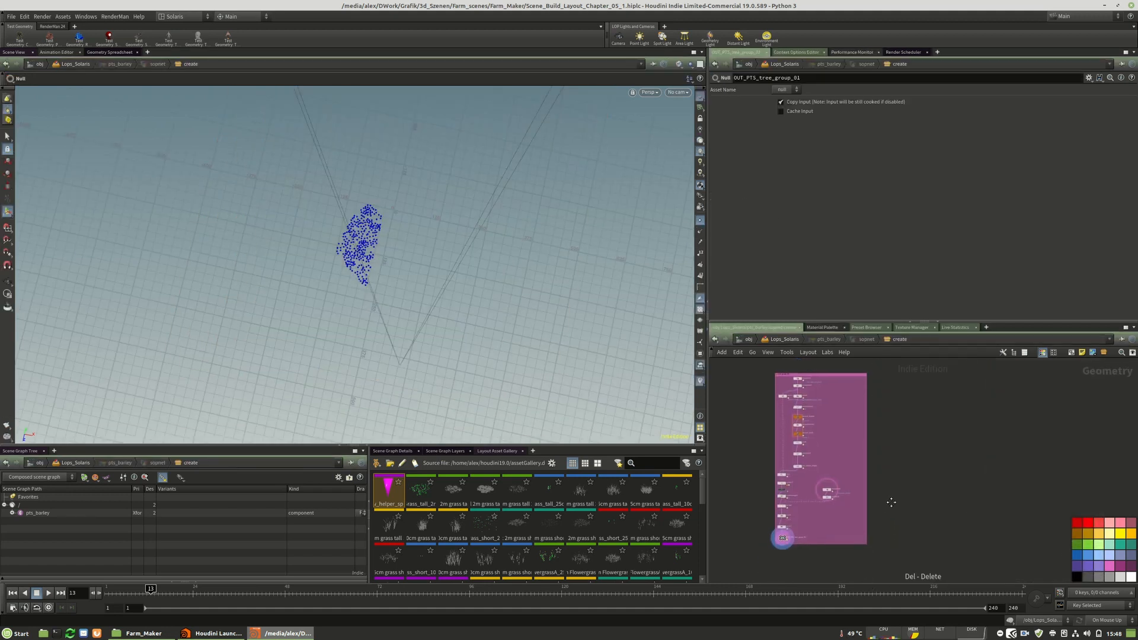
Check the lopimport4 node's settings and the frustrum_build1 node at the Lops_Solaris level, and return inside pts_barley.
scroll(824, 548, "up", 5)
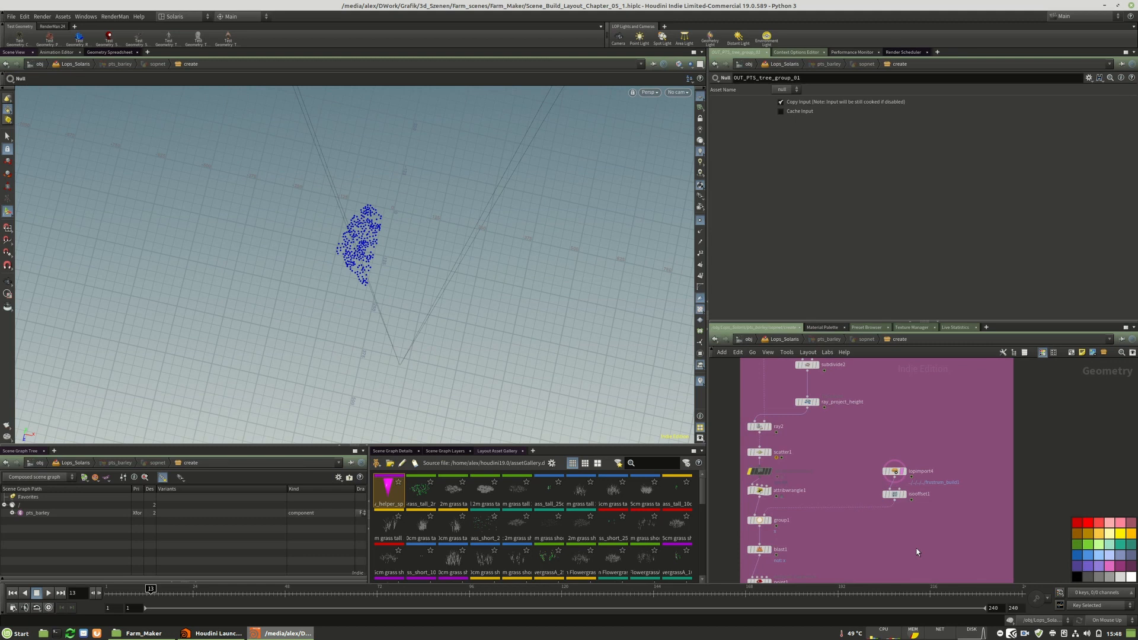
scroll(893, 478, "up", 4)
left_click(894, 471)
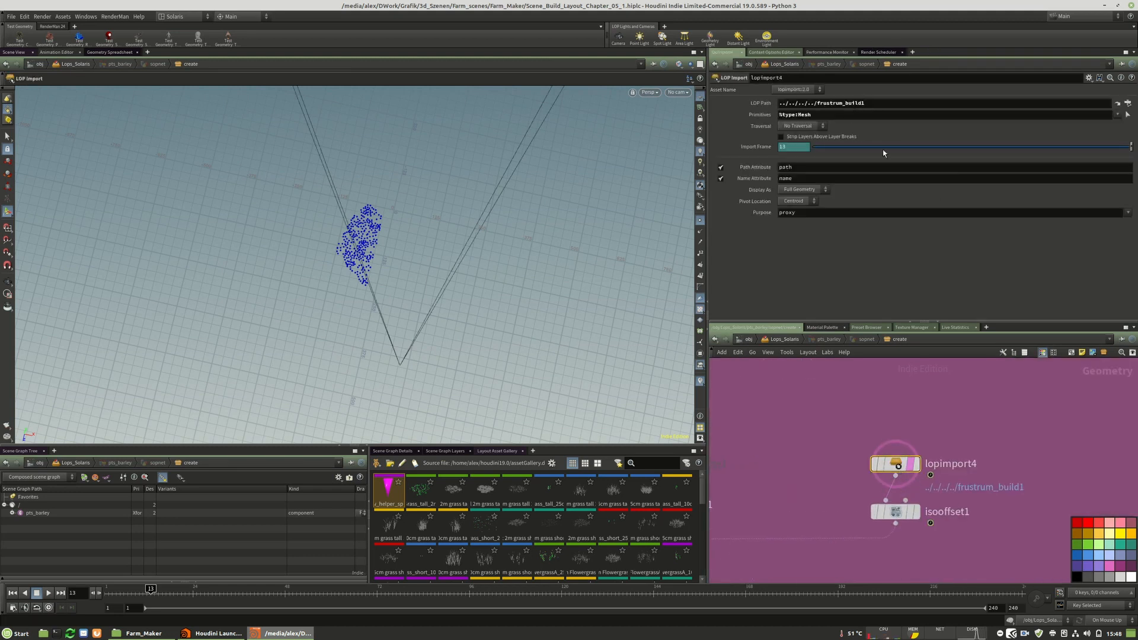
left_click(784, 339)
left_click_drag(985, 506, 806, 561)
middle_click_drag(895, 467, 940, 488)
mouse_move(939, 487)
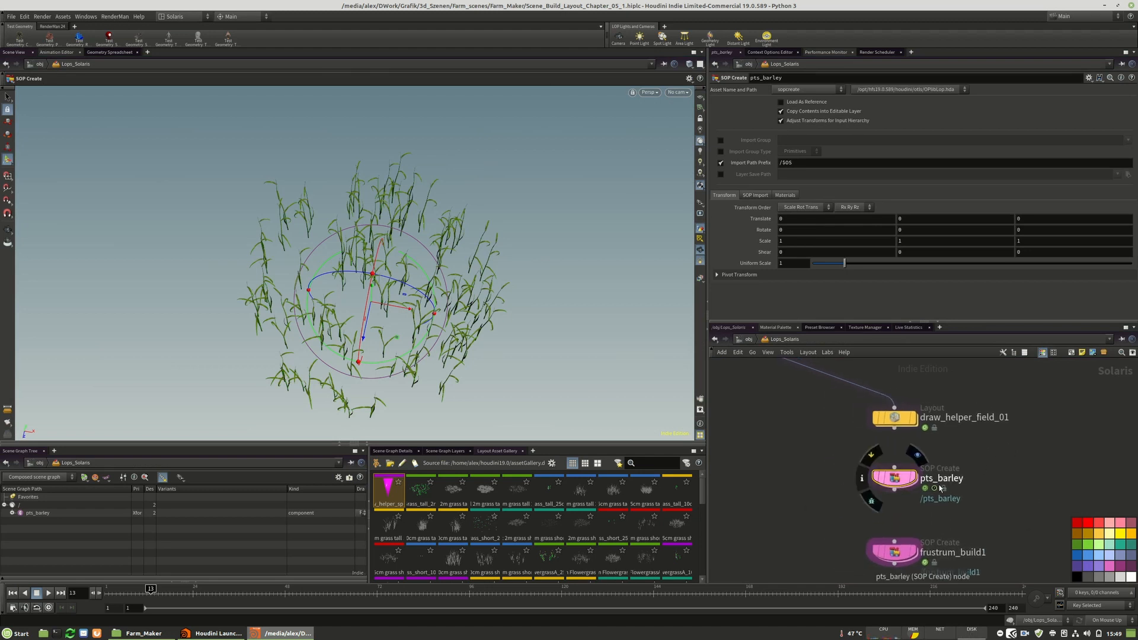
double_click(899, 476)
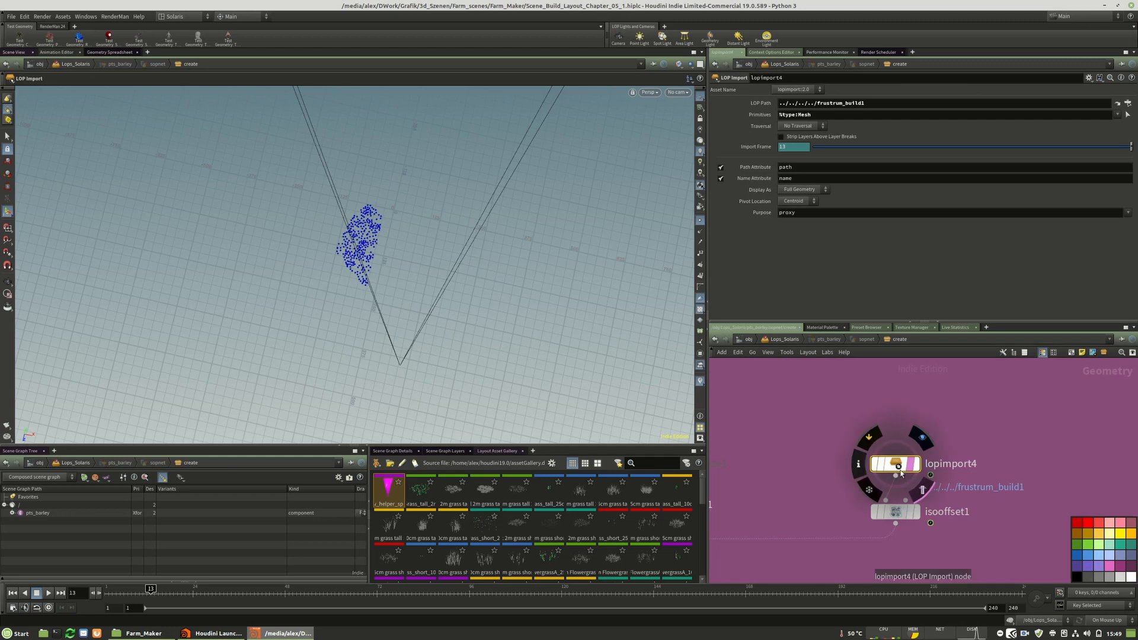
Set the LOP path of lopimport1 in tree_group_01 to draw_helper_field_01, using the operator chooser.
scroll(1053, 518, "down", 9)
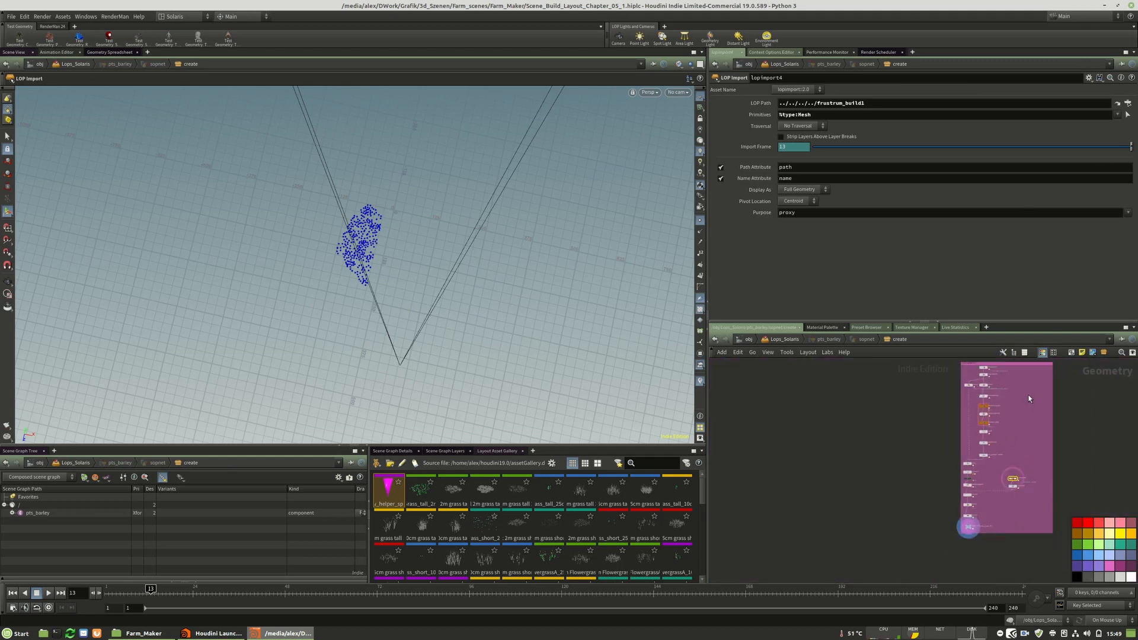
middle_click_drag(1029, 395, 1000, 478)
scroll(974, 459, "up", 5)
left_click(920, 439)
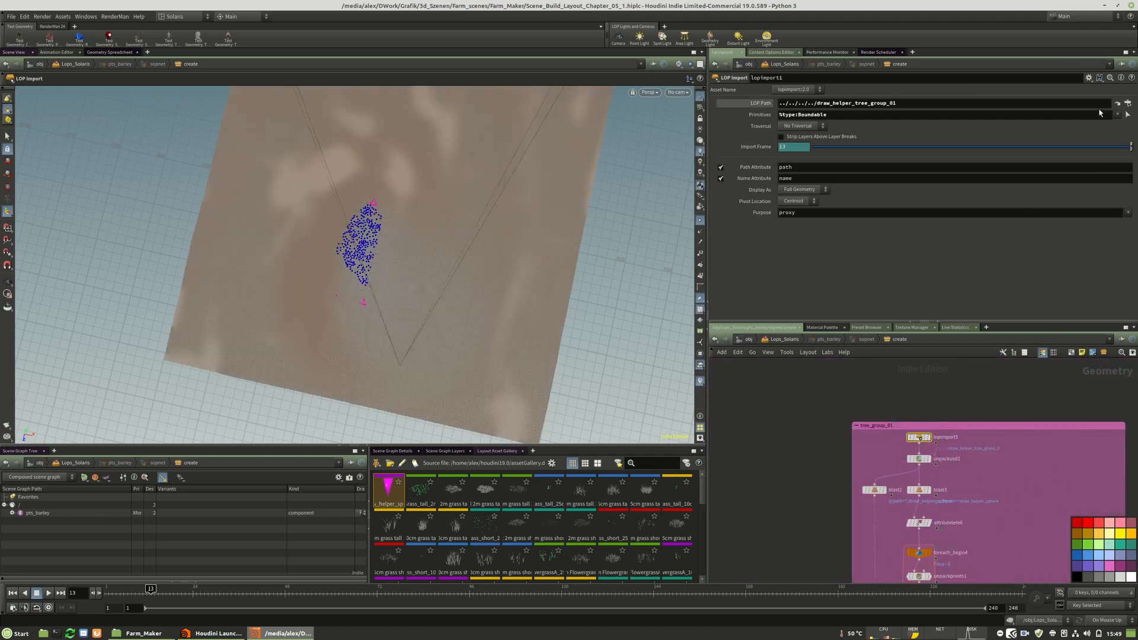
left_click(1117, 103)
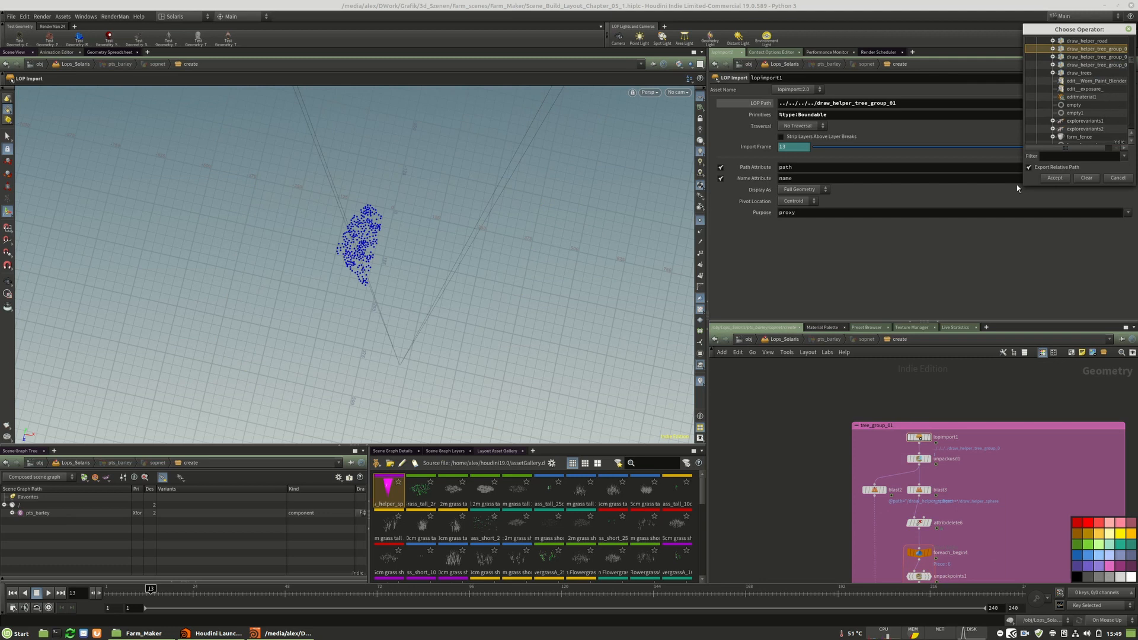
left_click_drag(1024, 184, 806, 218)
left_click_drag(913, 29, 912, 8)
scroll(894, 46, "up", 2)
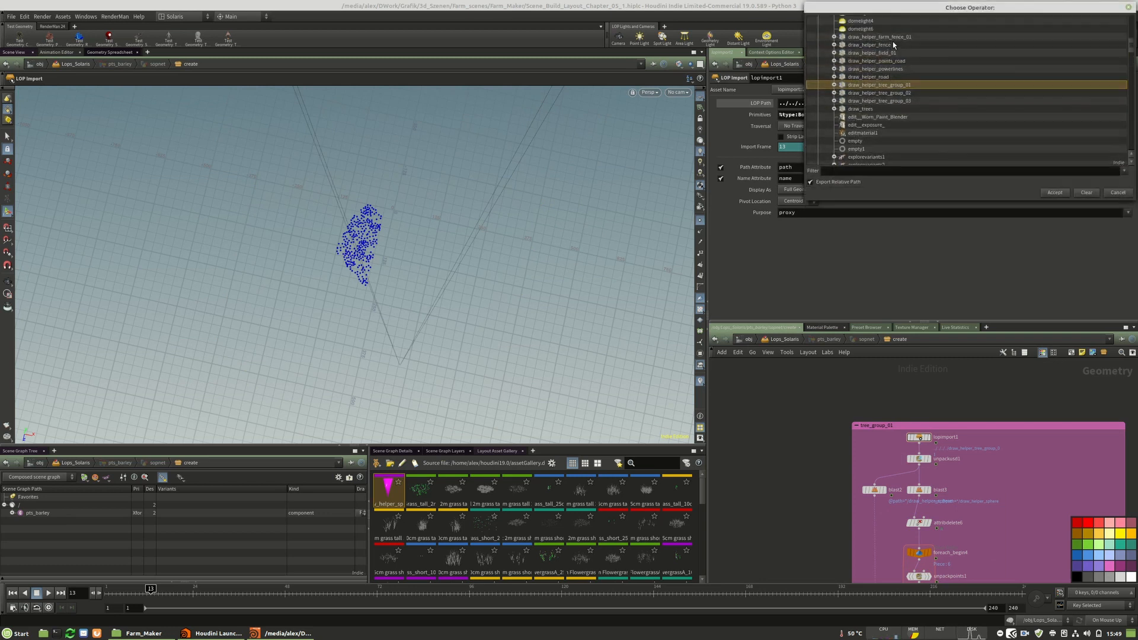
left_click(895, 54)
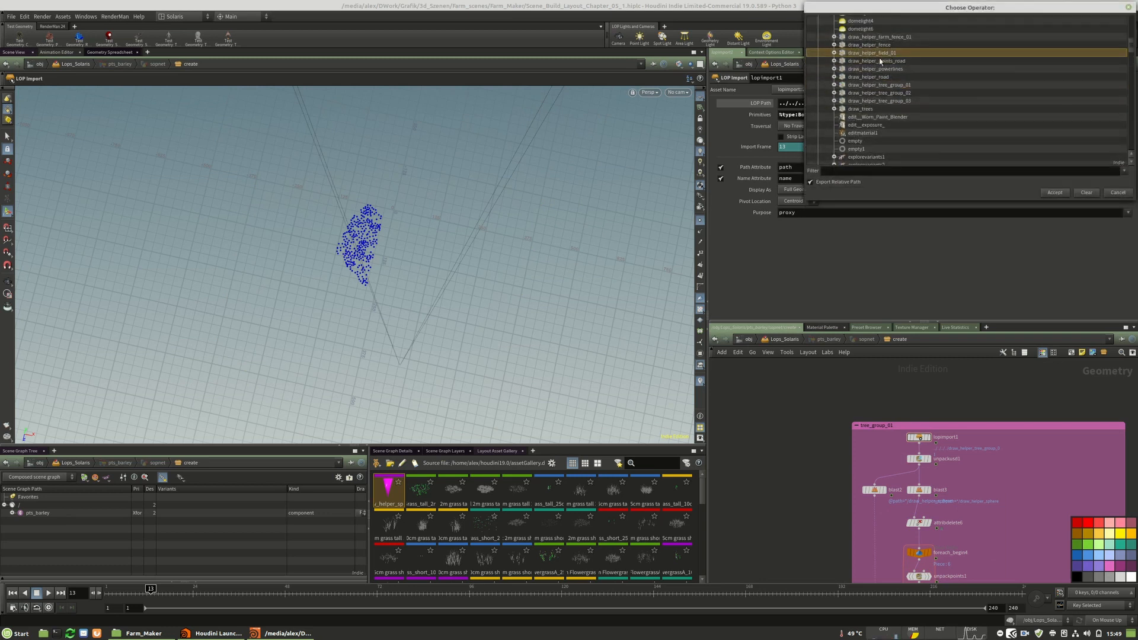
left_click(835, 54)
left_click(835, 54)
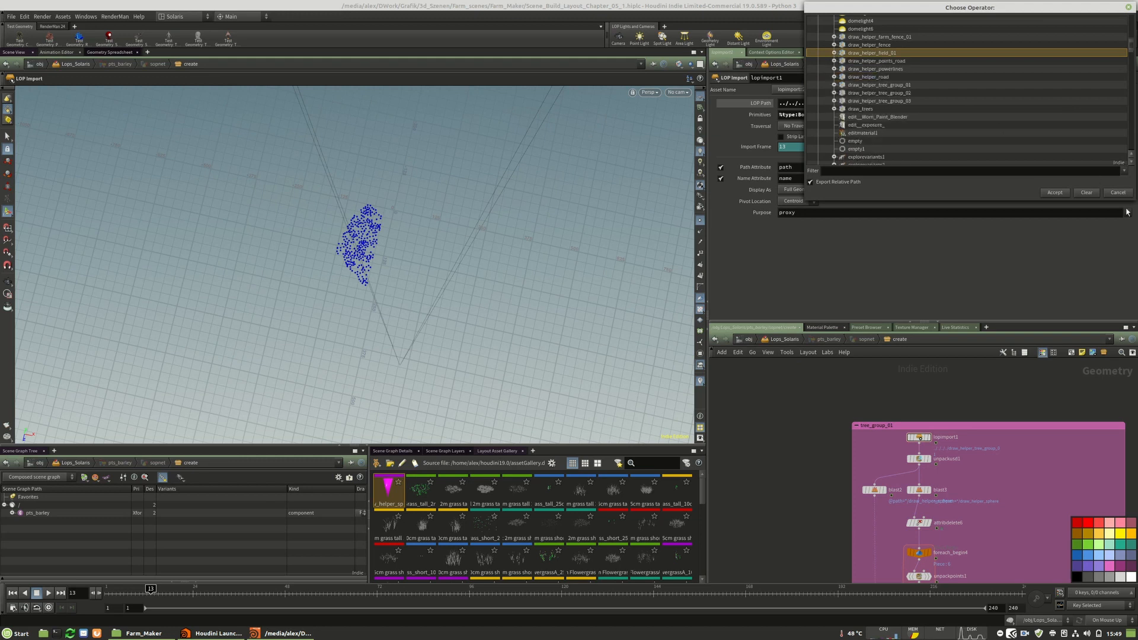
left_click(1057, 194)
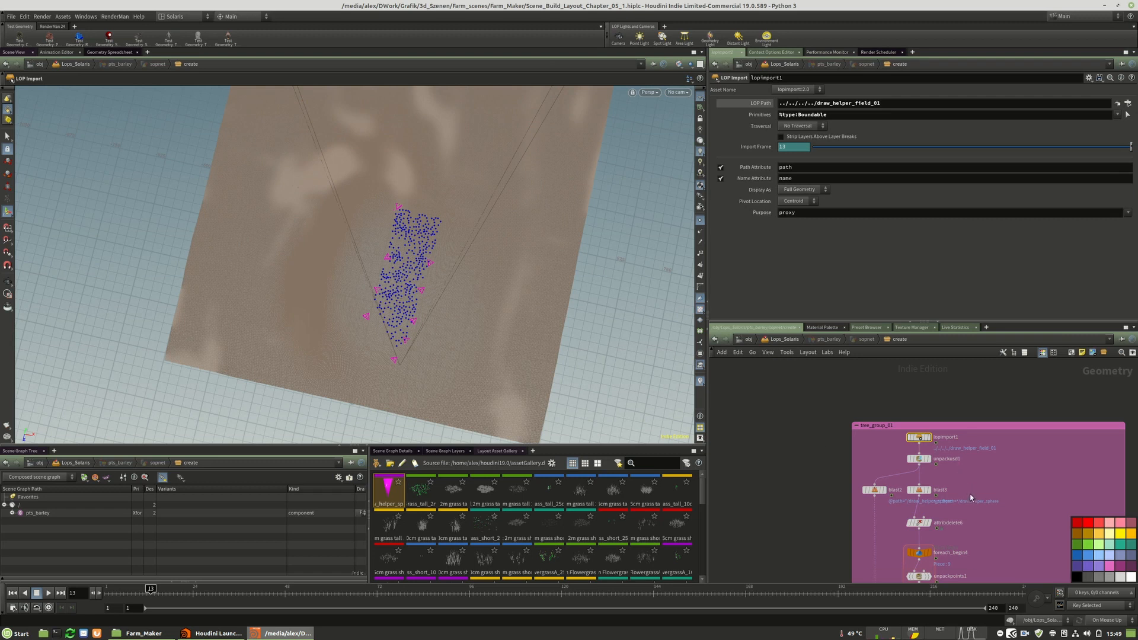
Examine the outputs of blast3, the attribute delete, foreach_end4 and add6 that build the field outline from the helper spheres.
middle_click_drag(970, 496, 981, 455)
left_click(941, 449)
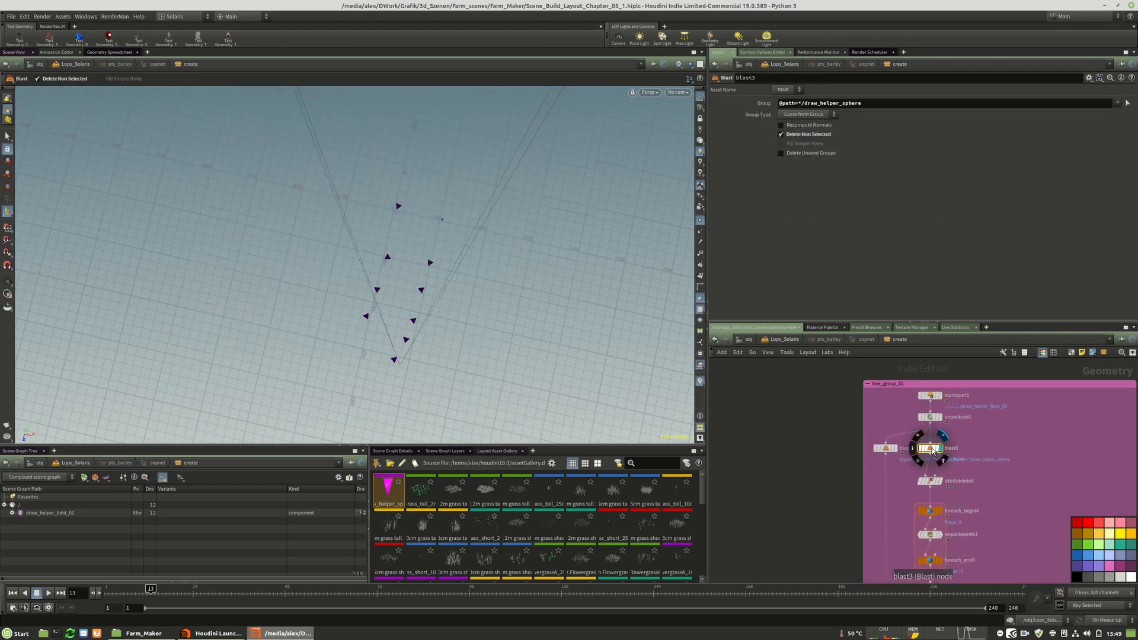
left_click(942, 483)
middle_click_drag(986, 501, 987, 436)
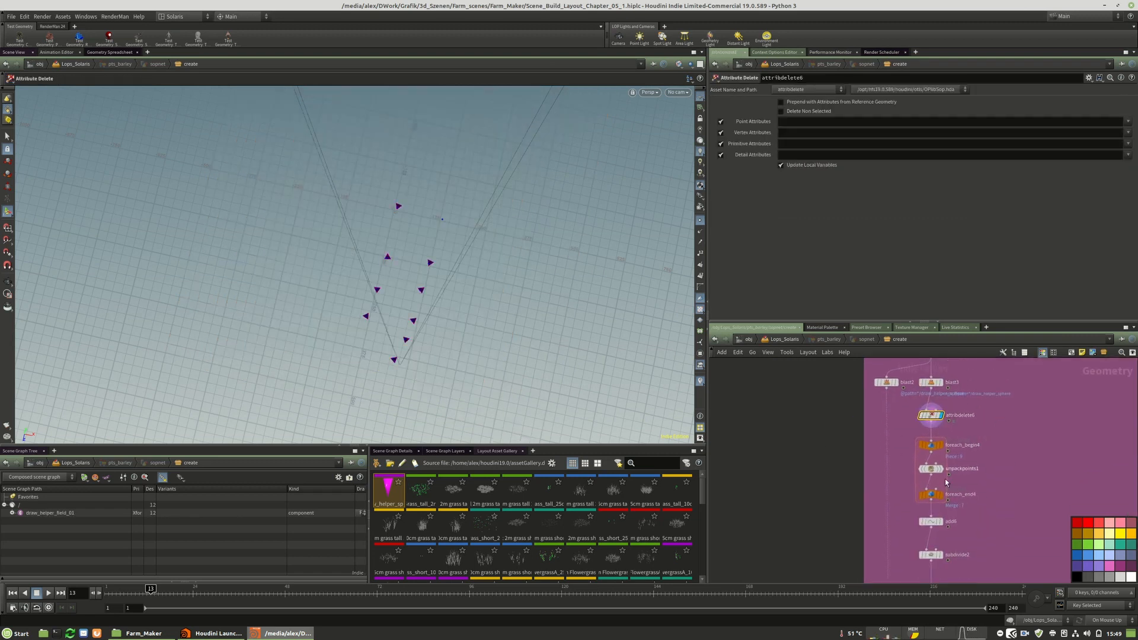
left_click(931, 497)
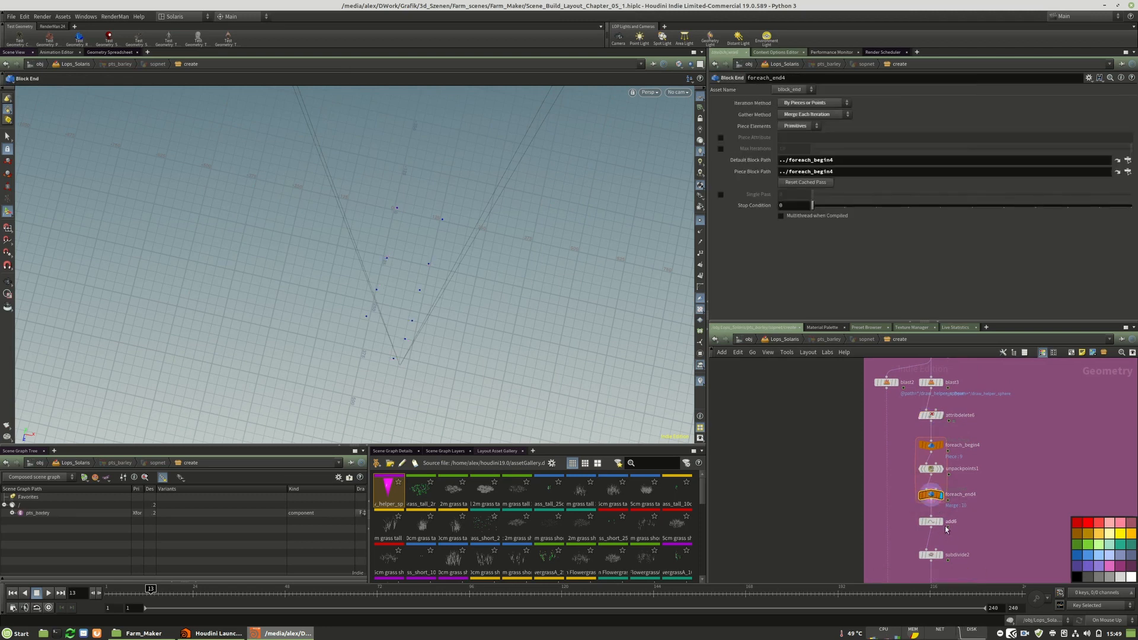
left_click(946, 522)
middle_click_drag(946, 529, 950, 462)
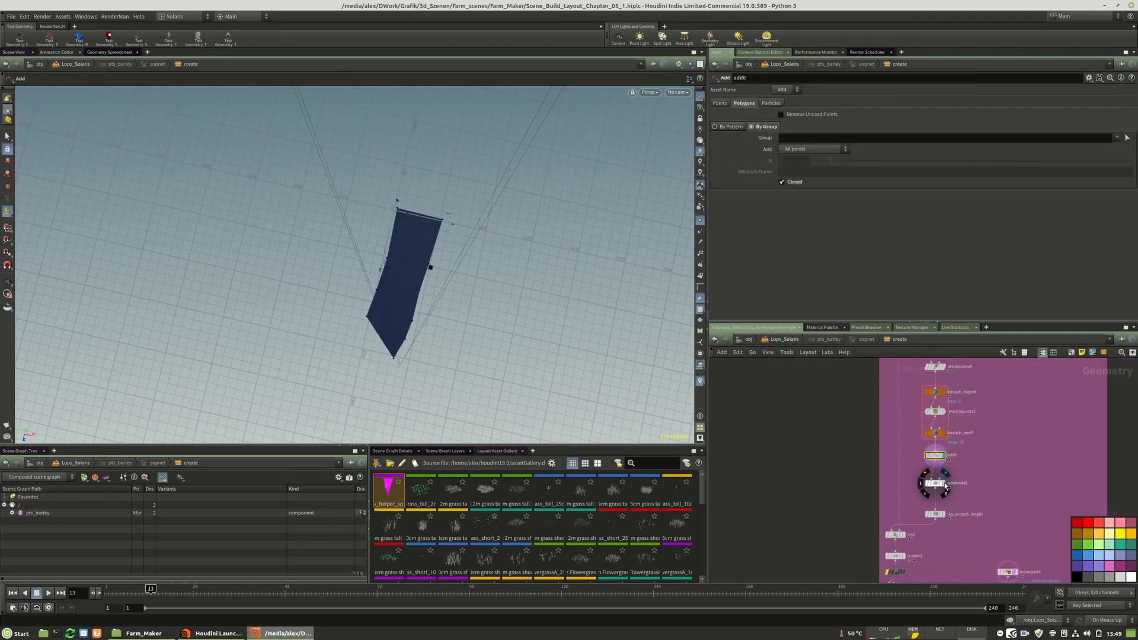
Examine how subdivide2, ray_project_height and ray2 refine the field surface and project it onto the terrain.
left_click(942, 483)
scroll(936, 510, "up", 3)
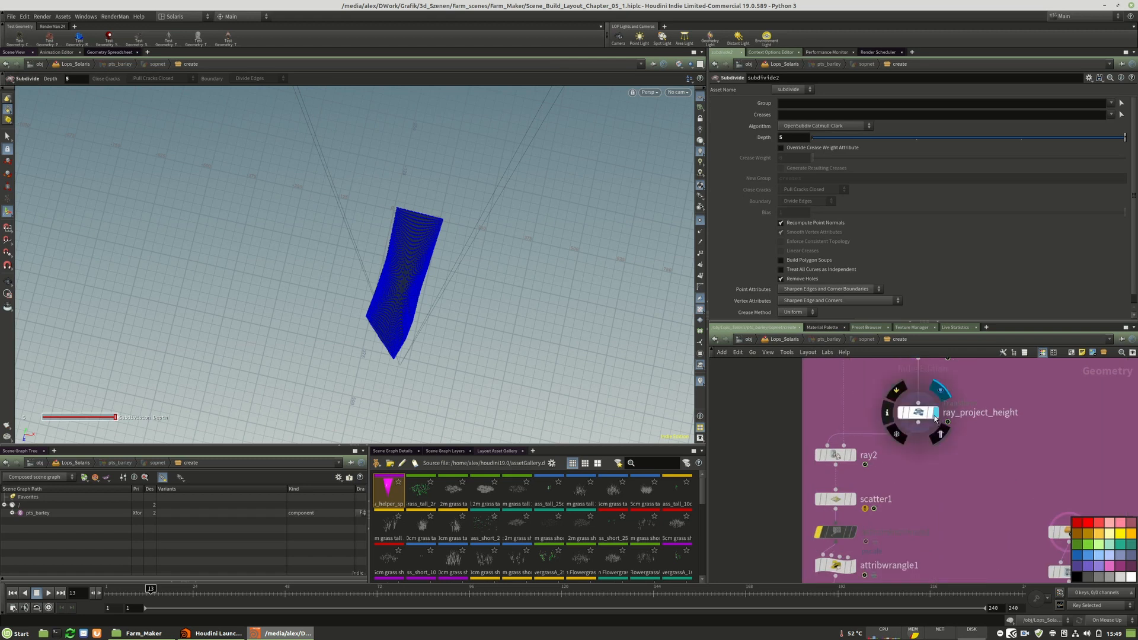
left_click(935, 419)
middle_click_drag(934, 453, 964, 515)
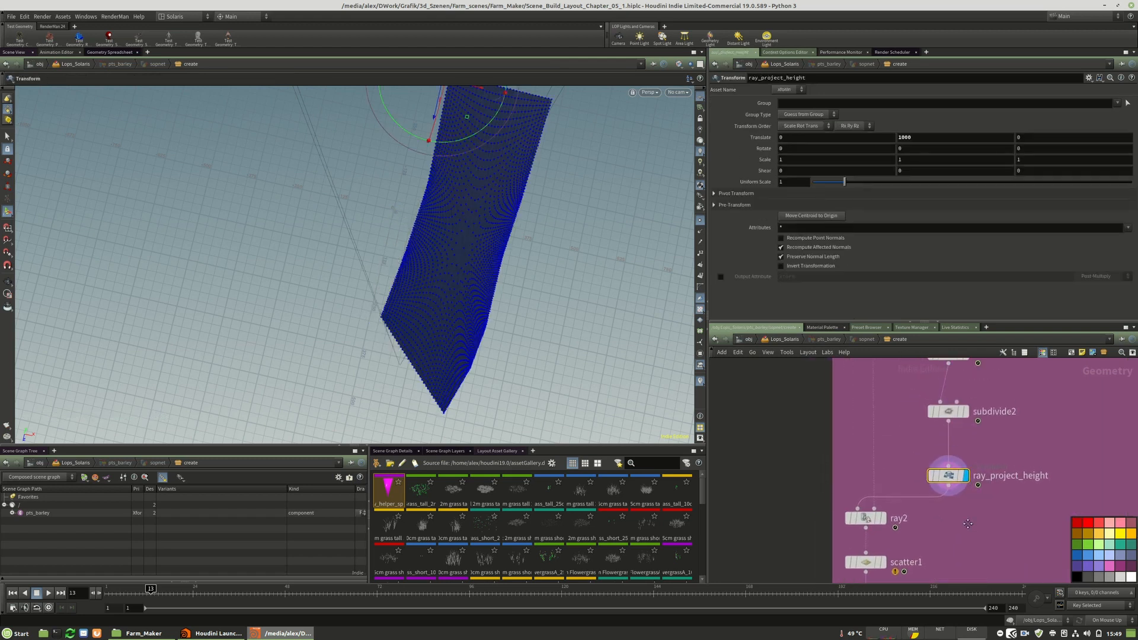
left_click_drag(419, 254, 461, 257, "alt")
key("Return")
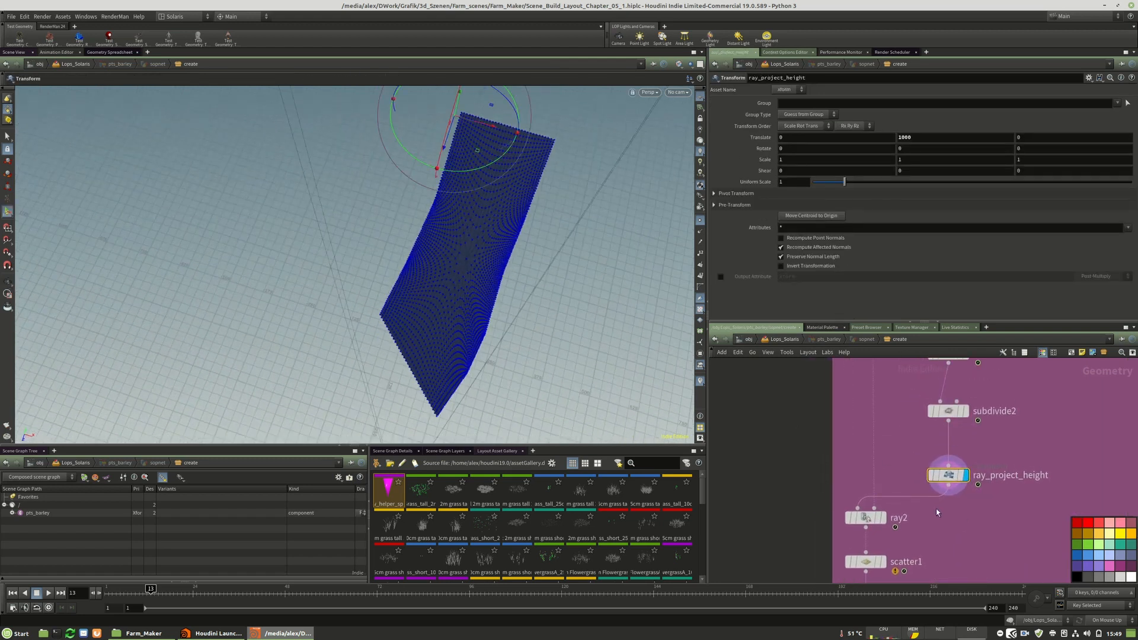
middle_click_drag(884, 522, 905, 394)
left_click(904, 394)
left_click(895, 389)
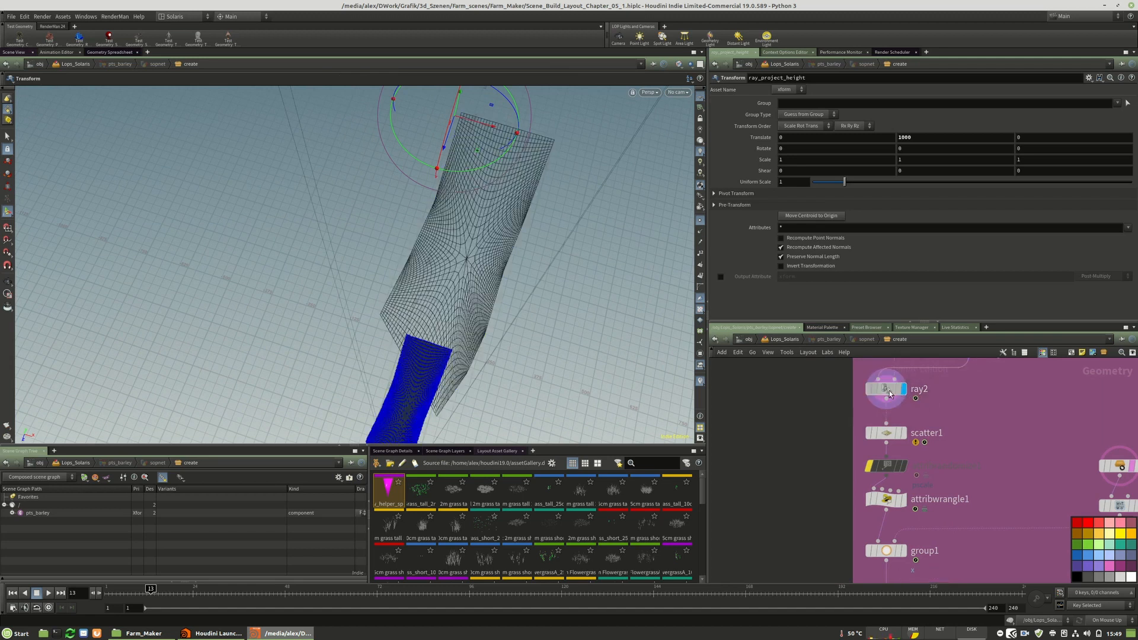
middle_click_drag(931, 513, 938, 420)
key("Escape")
left_click_drag(362, 243, 616, 266)
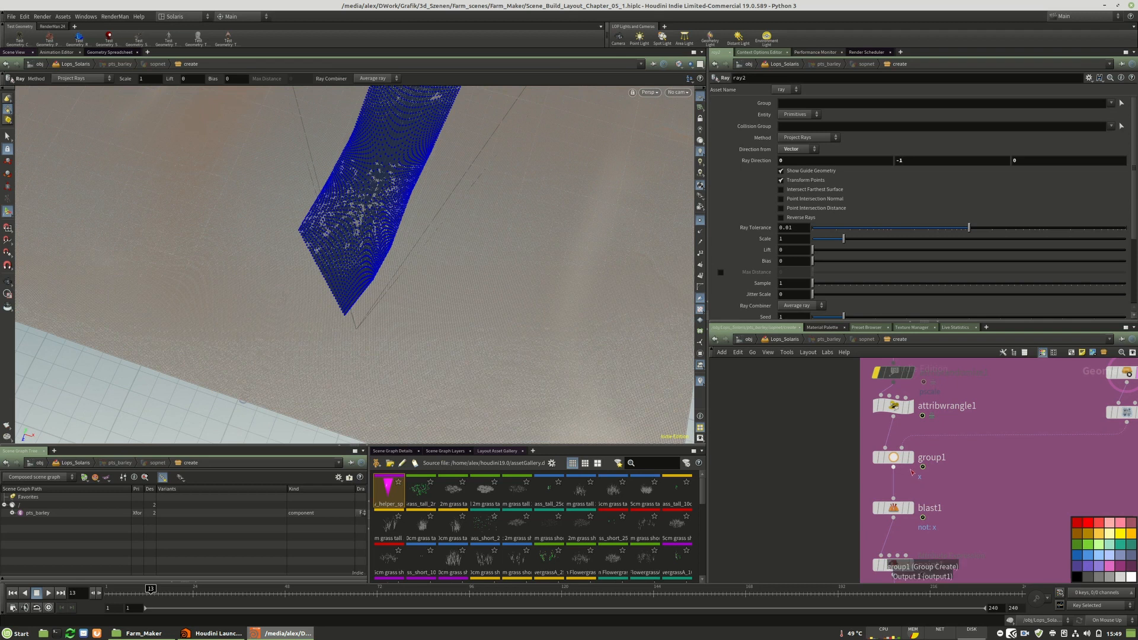
Display group1, blast1 and point1 in turn to check the scattered points culled by the camera frustum.
left_click(894, 464)
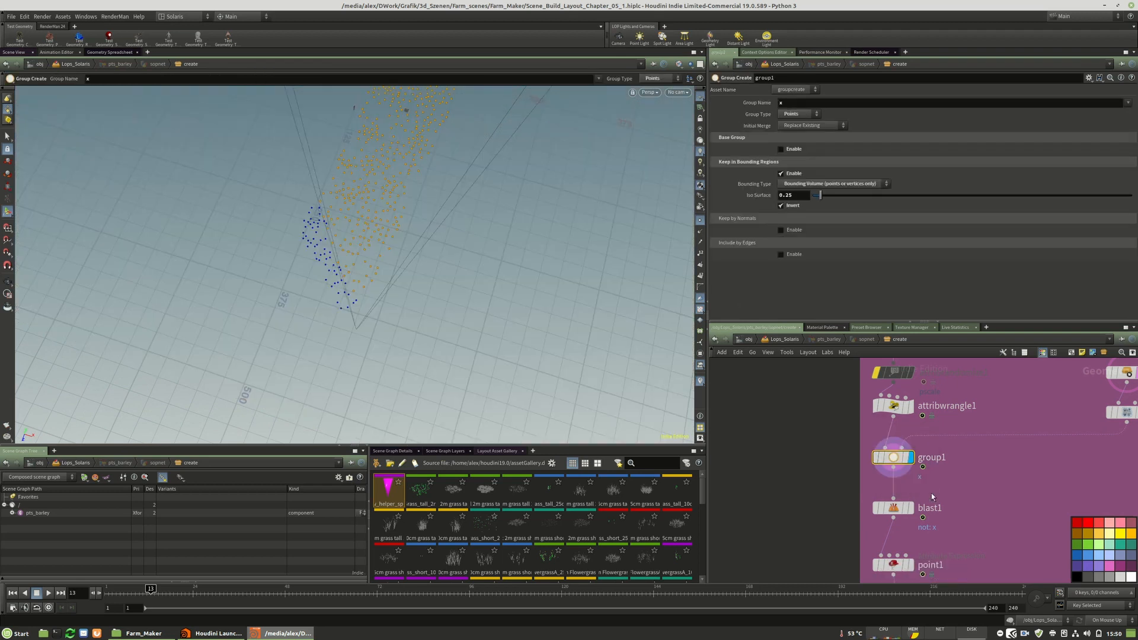
left_click(894, 507)
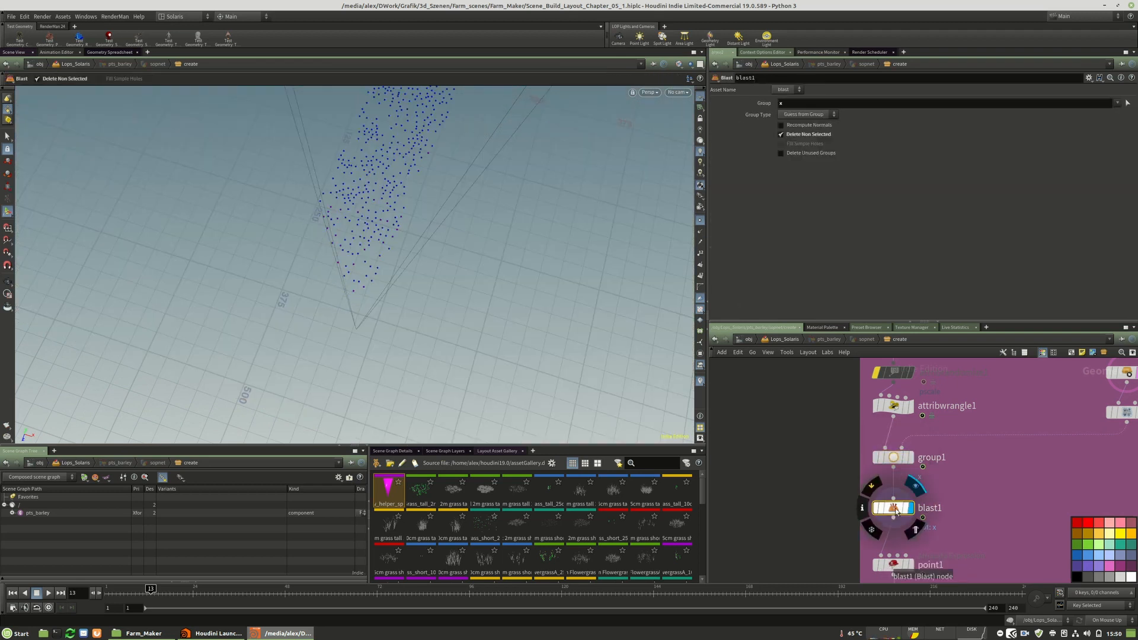
middle_click_drag(963, 533, 962, 429)
left_click(910, 465)
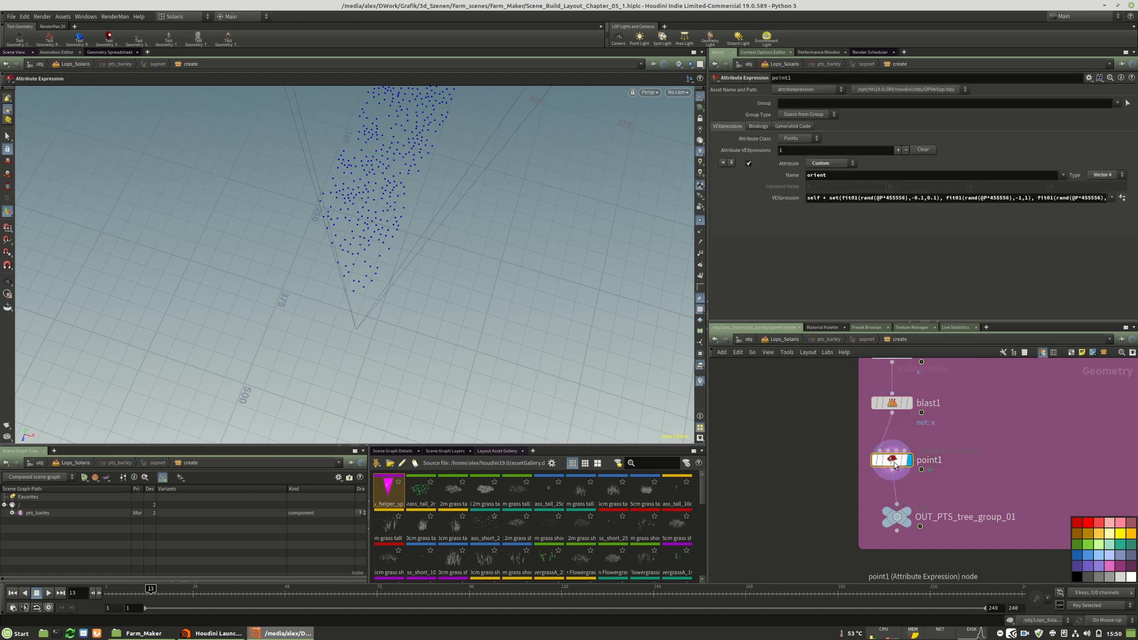
Set the relax iterations of scatter1 to 10.
scroll(916, 526, "down", 5)
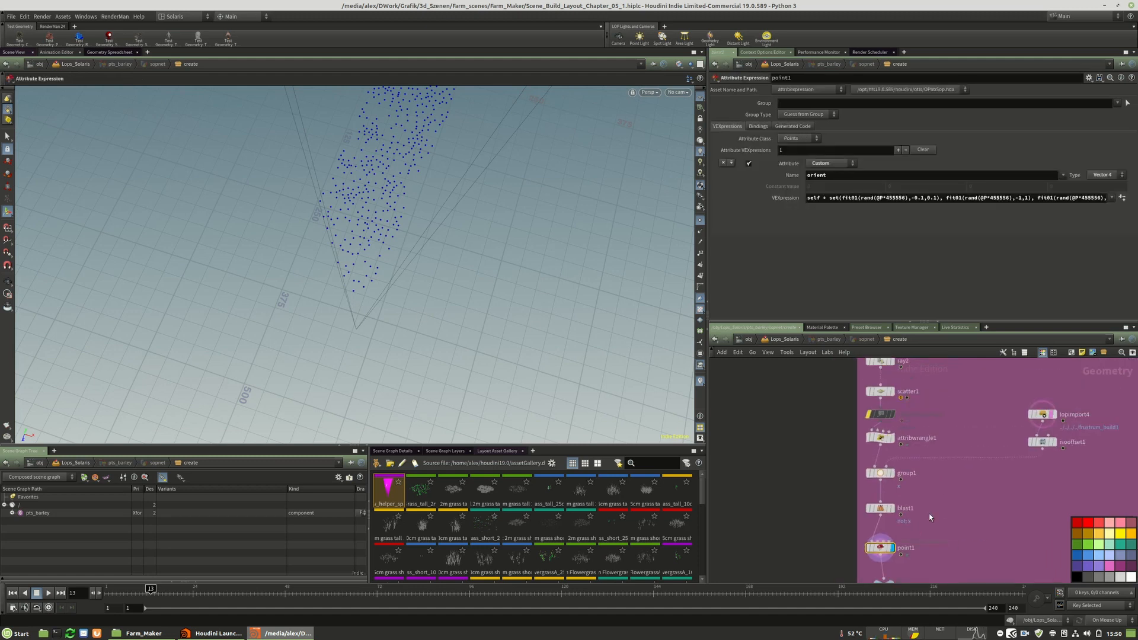
scroll(940, 507, "up", 3)
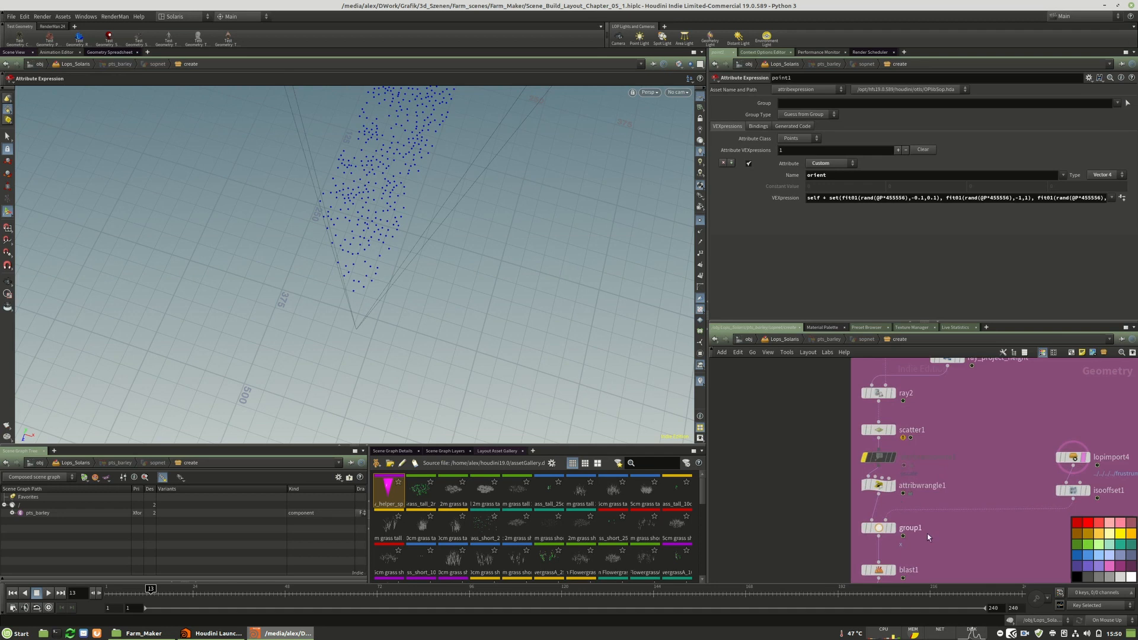
middle_click_drag(945, 415, 940, 445)
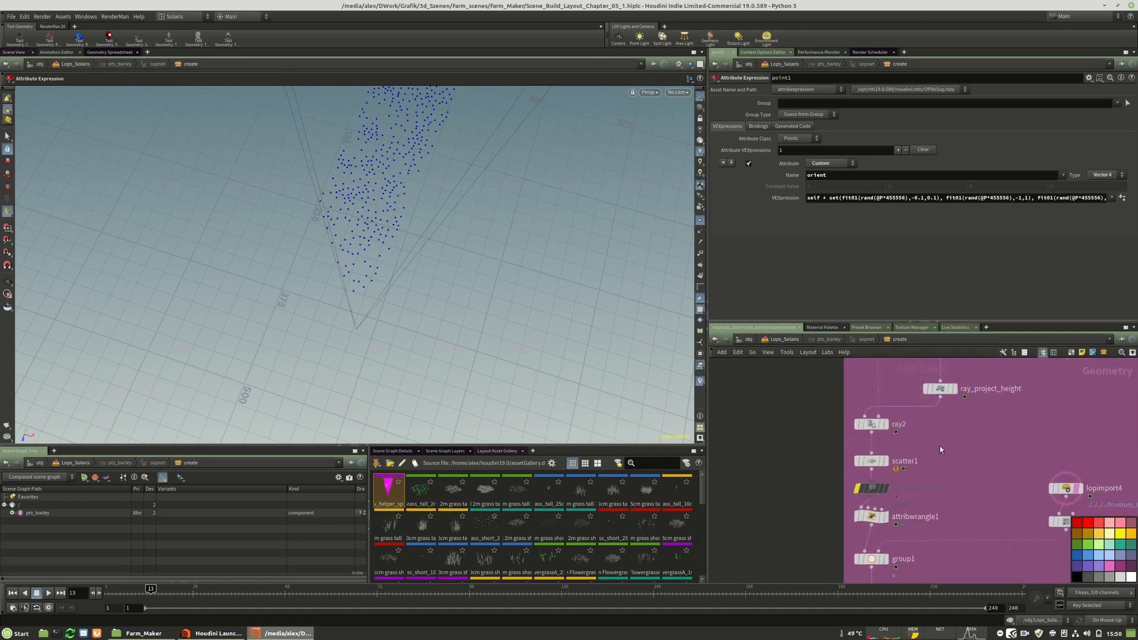
left_click(874, 461)
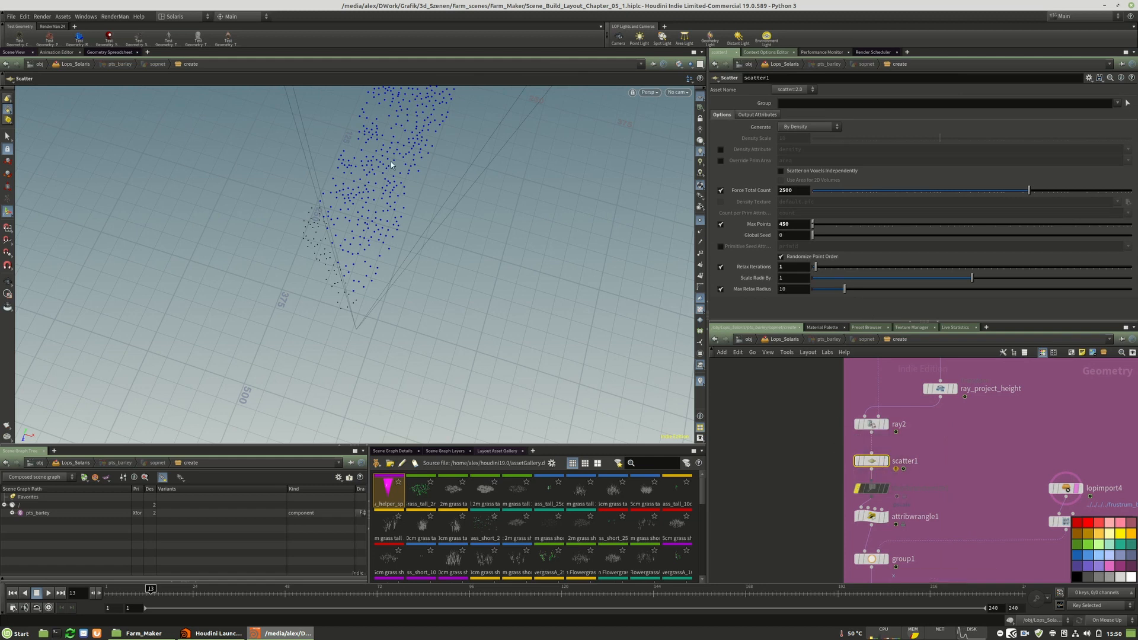
left_click(792, 267)
type("0")
key("Return")
key("Escape")
left_click_drag(396, 207, 544, 264)
key("Return")
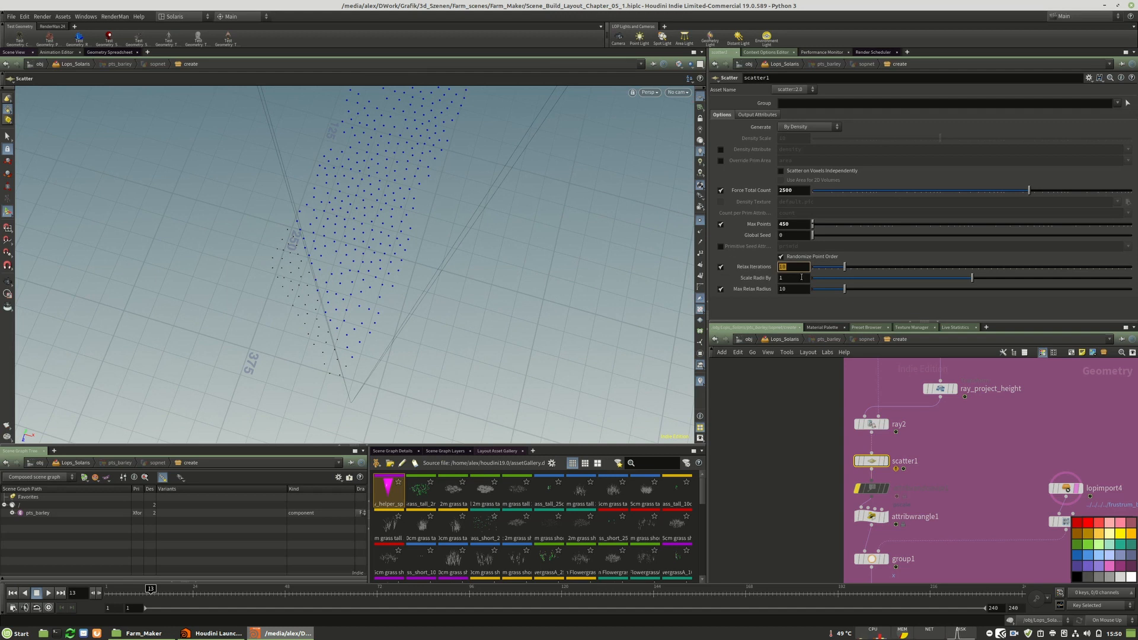
Try relax iterations of 25 and 50 on scatter1.
type("25")
key("Return")
left_click(800, 269)
type("50")
key("Return")
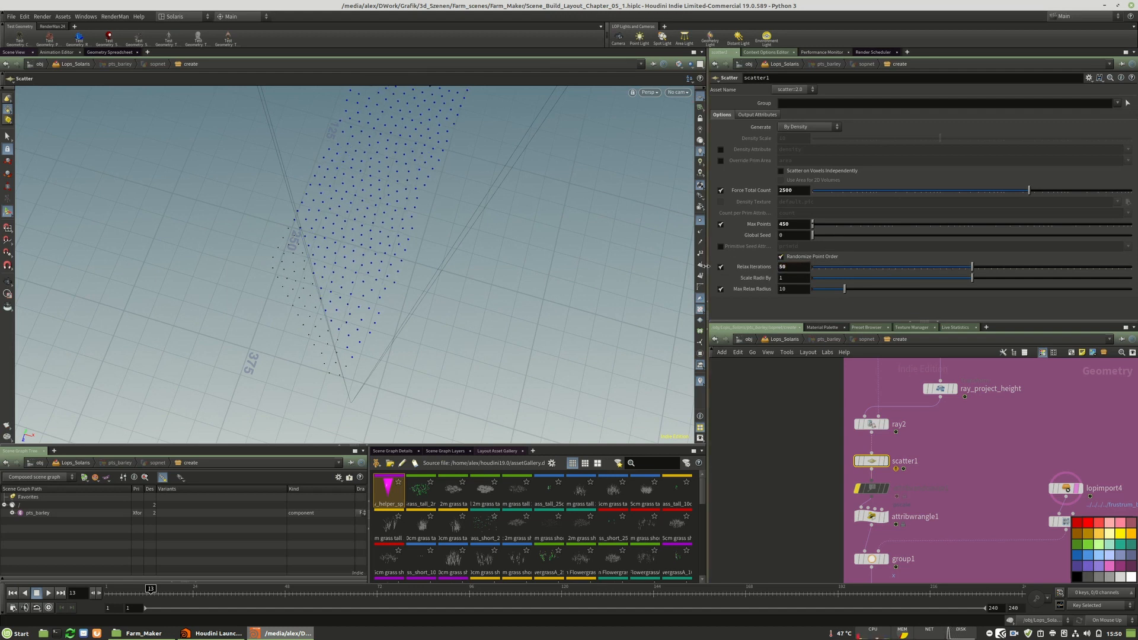
Set the relax iterations of scatter1 to 100 and inspect the point spacing across the whole field.
left_click(798, 269)
type("100")
key("Return")
left_click_drag(412, 256, 388, 193)
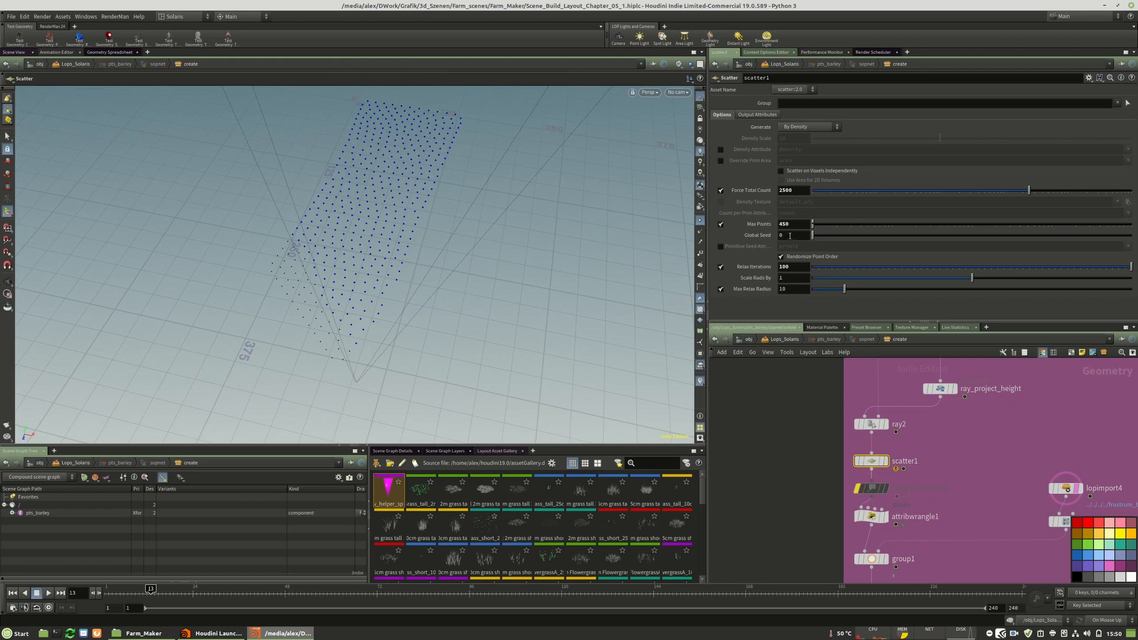
Set the max points of scatter1 to 4500.
left_click(799, 225)
type("4500")
key("Return")
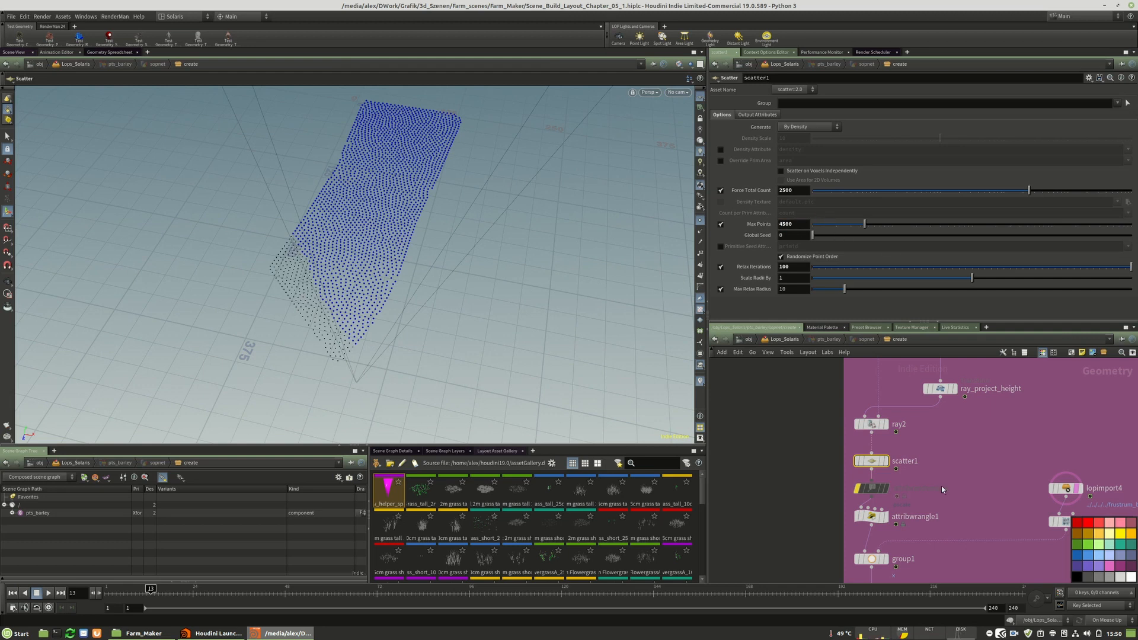
middle_click_drag(942, 489, 938, 434)
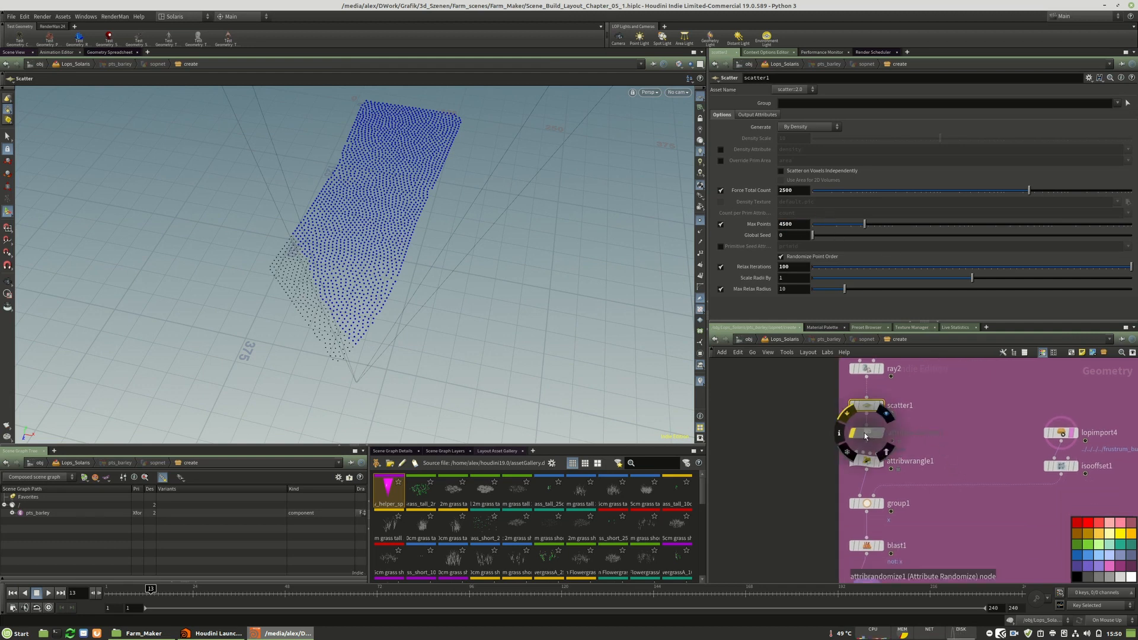
Rename the output null at the end of the barley point chain as OUT_PTS_barley_01 and return to the Lops_Solaris level.
middle_click_drag(923, 522, 893, 474)
left_click(931, 527)
left_click_drag(901, 526, 1043, 532)
type("b")
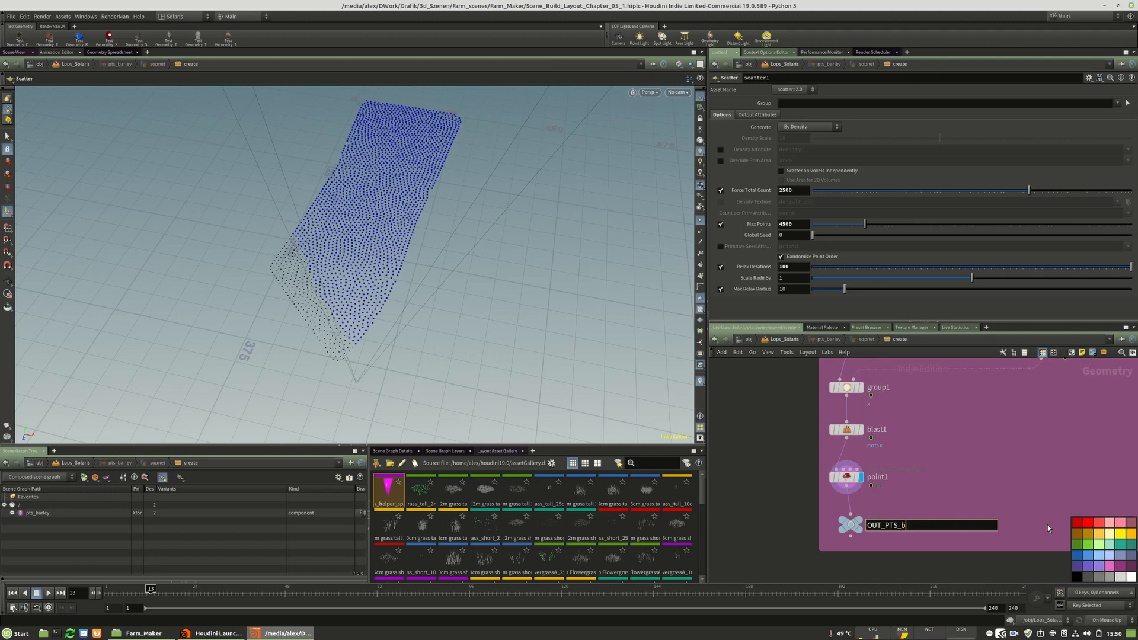
type("arley_01")
key("Return")
key("u")
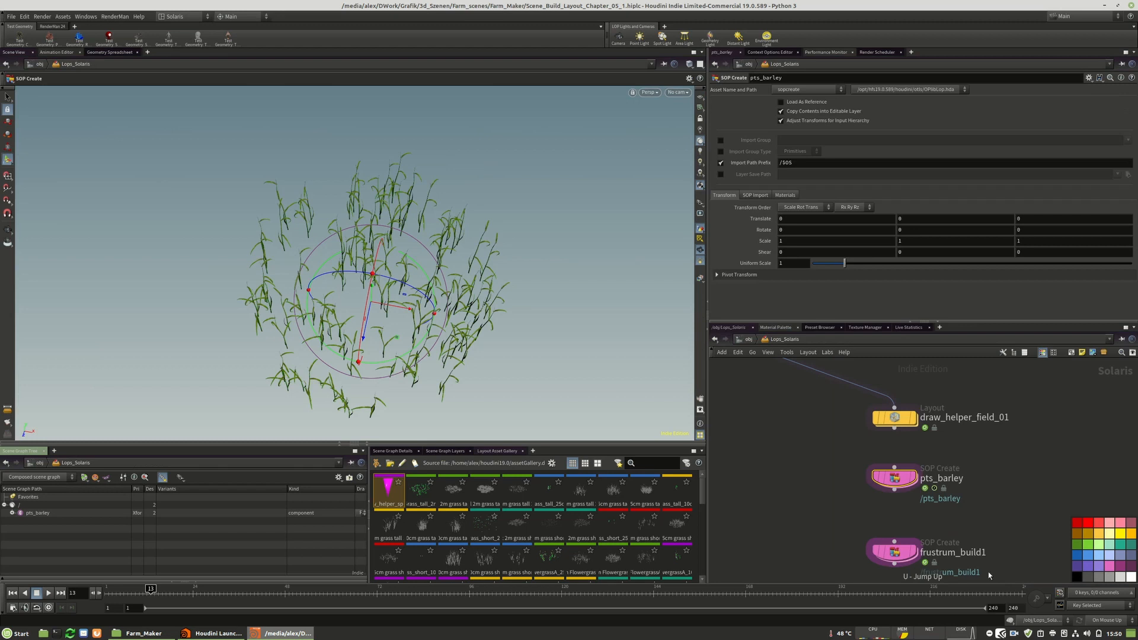
Point object_merge1 inside instancer2_tree_group_04 to OUT_PTS_barley_01 of pts_barley, using a relative path, and return to the Lops_Solaris level.
scroll(933, 516, "down", 3)
scroll(934, 517, "up", 3)
scroll(924, 512, "down", 3)
scroll(902, 505, "up", 5)
double_click(890, 474)
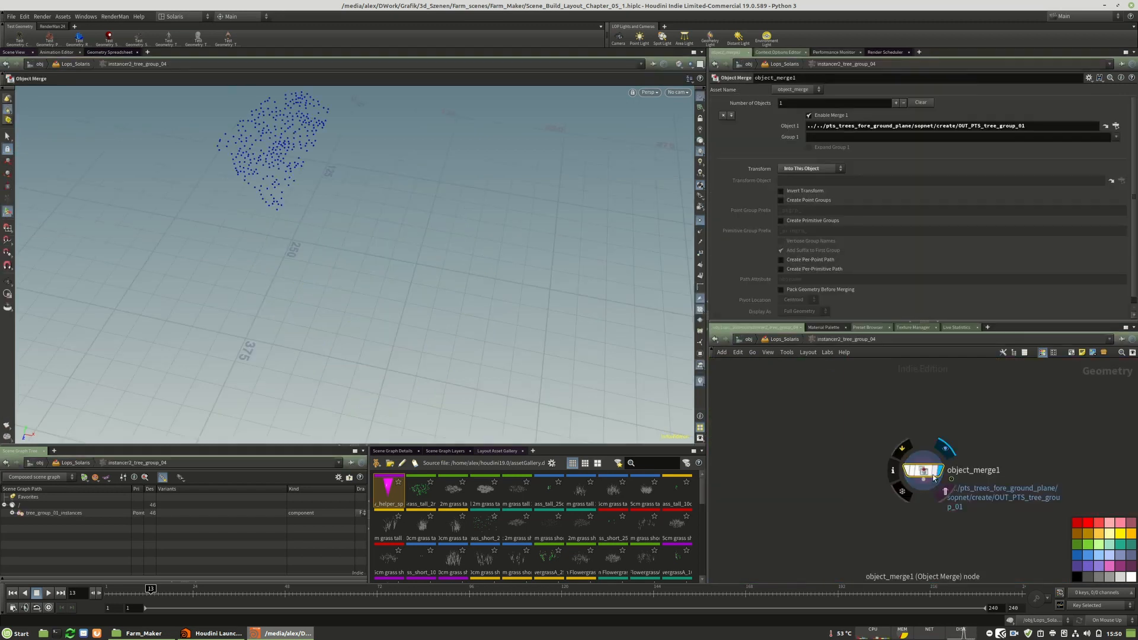
left_click(1116, 126)
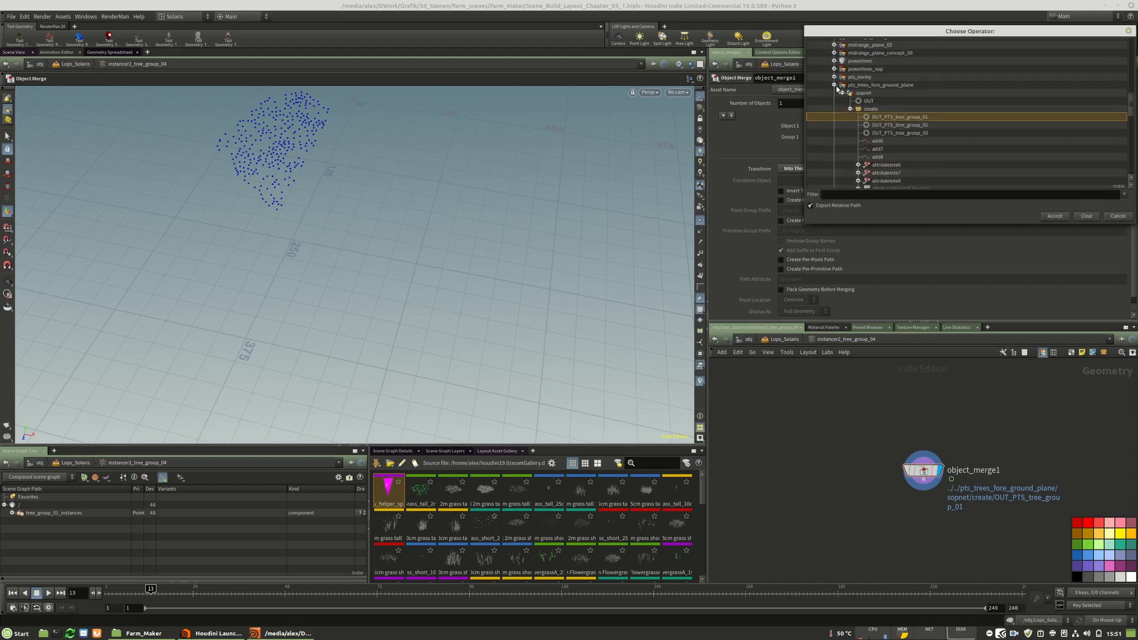
left_click(834, 85)
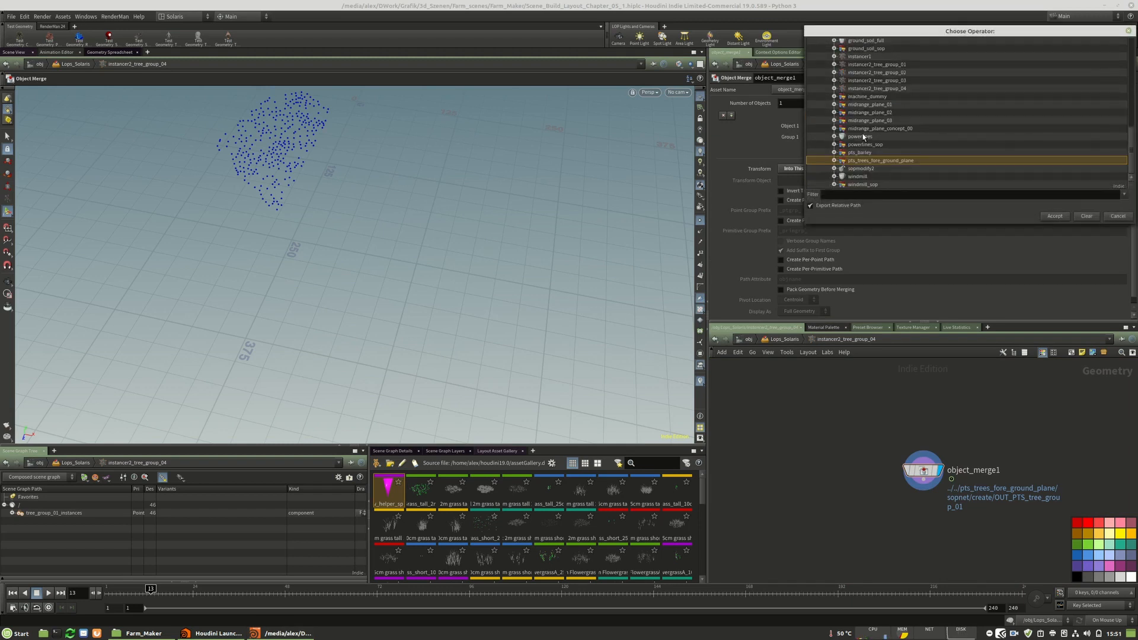
double_click(858, 152)
left_click(842, 159)
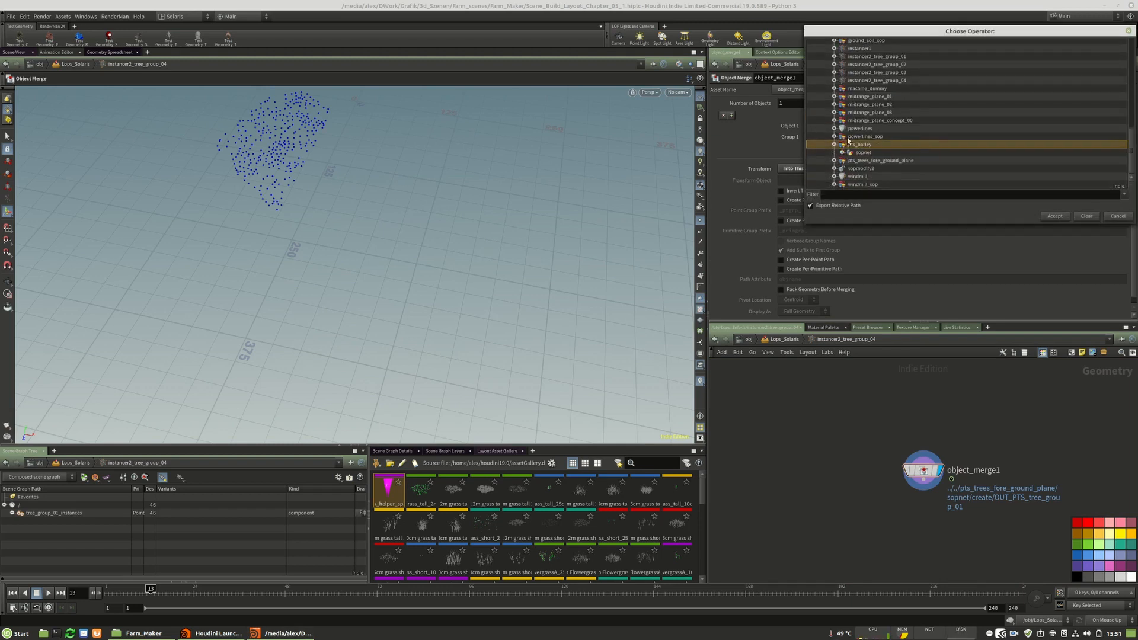
scroll(863, 148, "down", 1)
left_click(863, 145)
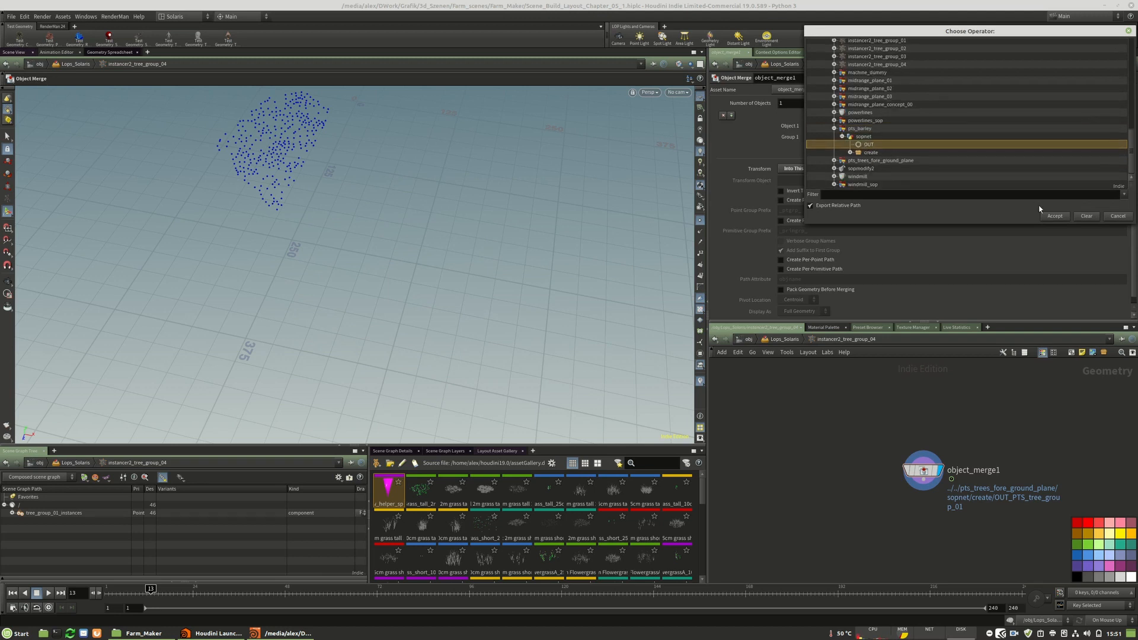
left_click(849, 152)
left_click(948, 158)
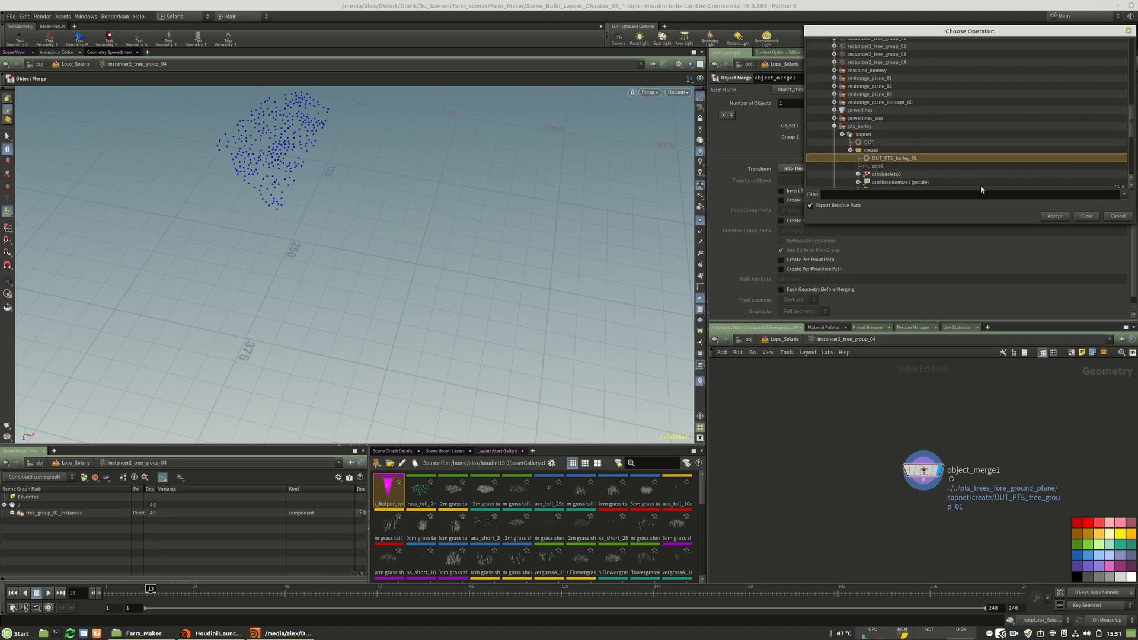
left_click(1058, 216)
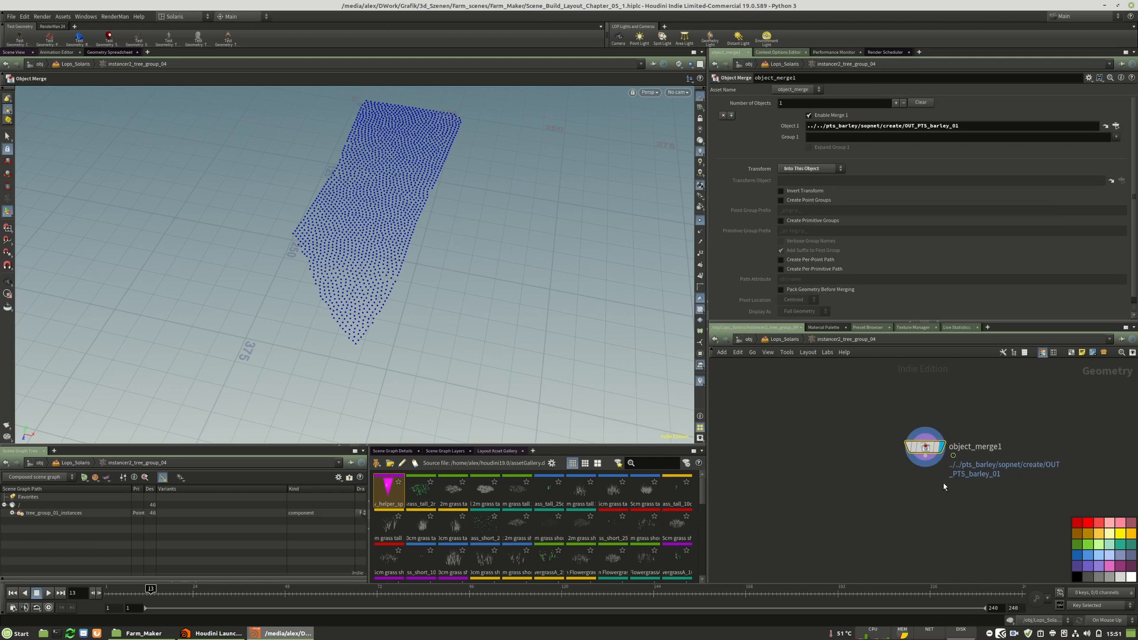
key("u")
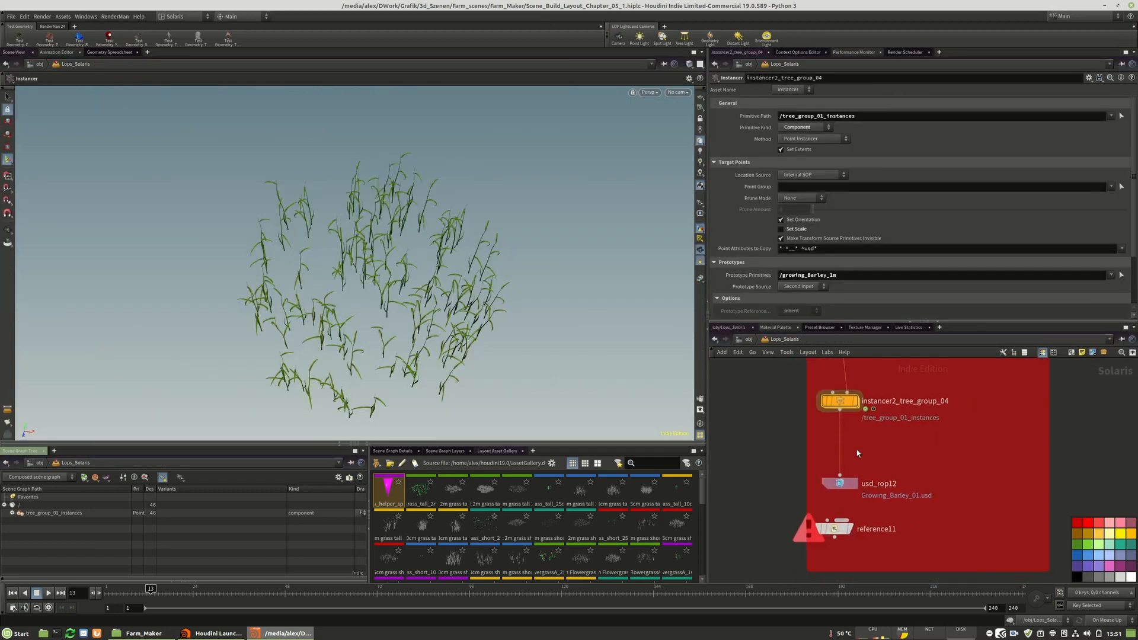
Save the scene as a new version named Scene_Build_Layout_Chapter_05_2.hiplc.
left_click(11, 16)
left_click(36, 85)
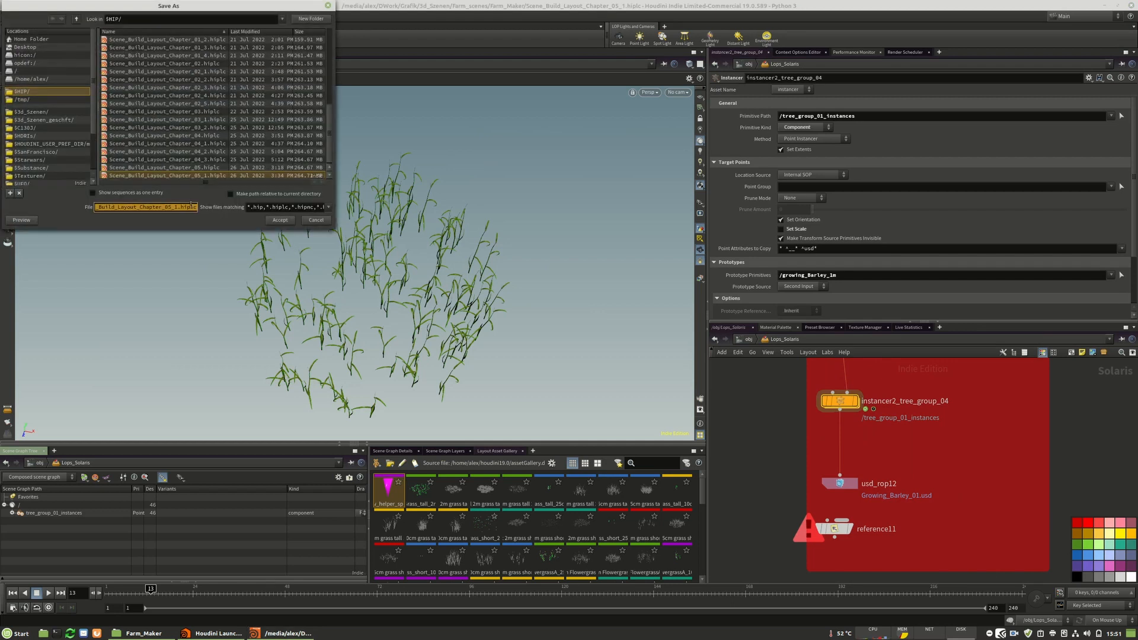
key("Return")
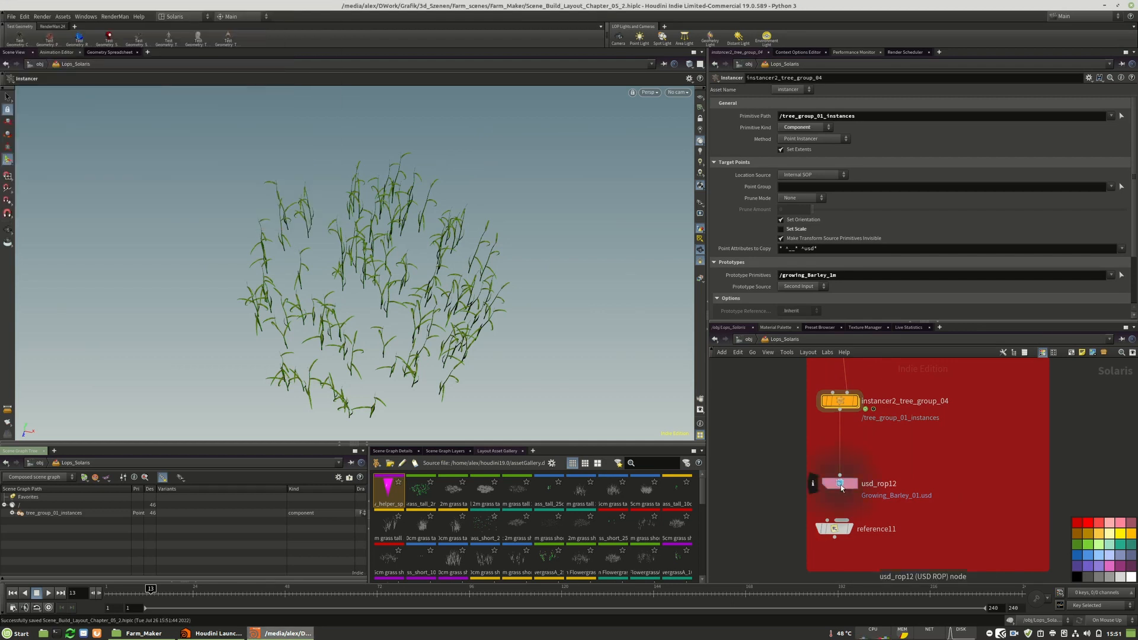
Examine the size and spacing of the instanced barley patches across the field from far and near.
left_click(855, 401)
key("space")
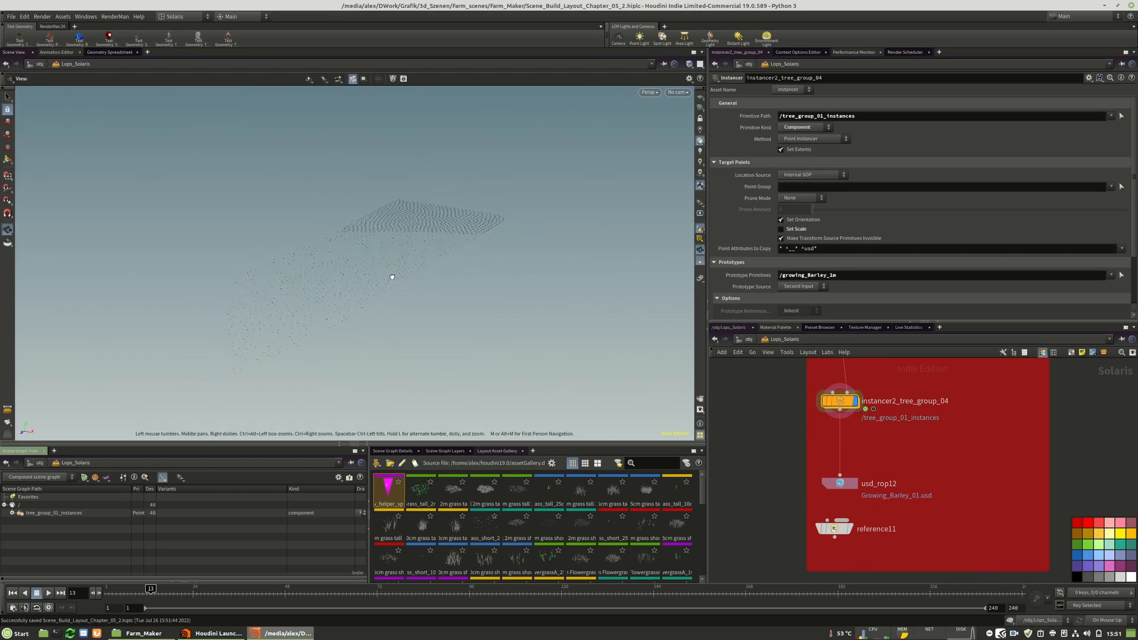
scroll(407, 337, "up", 15)
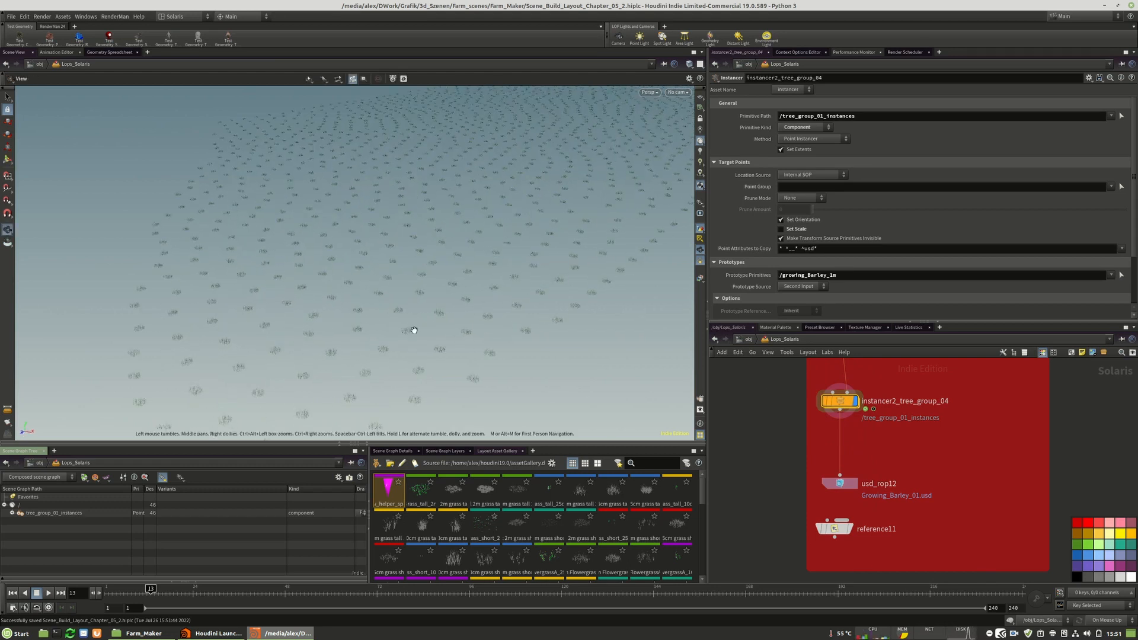
scroll(413, 250, "up", 15)
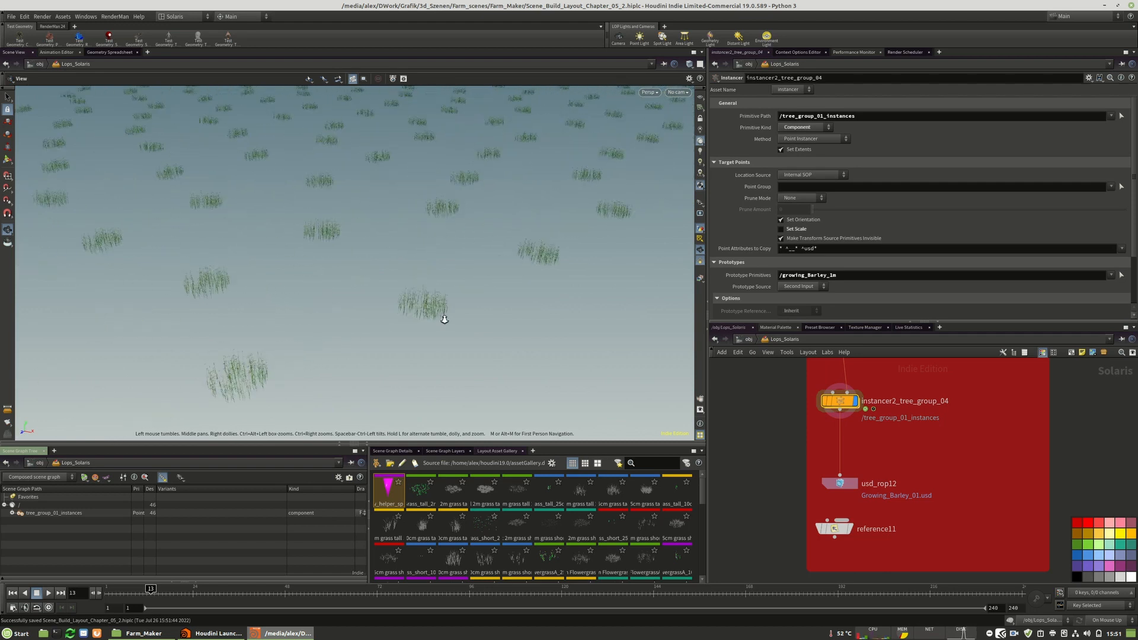
scroll(457, 314, "down", 20)
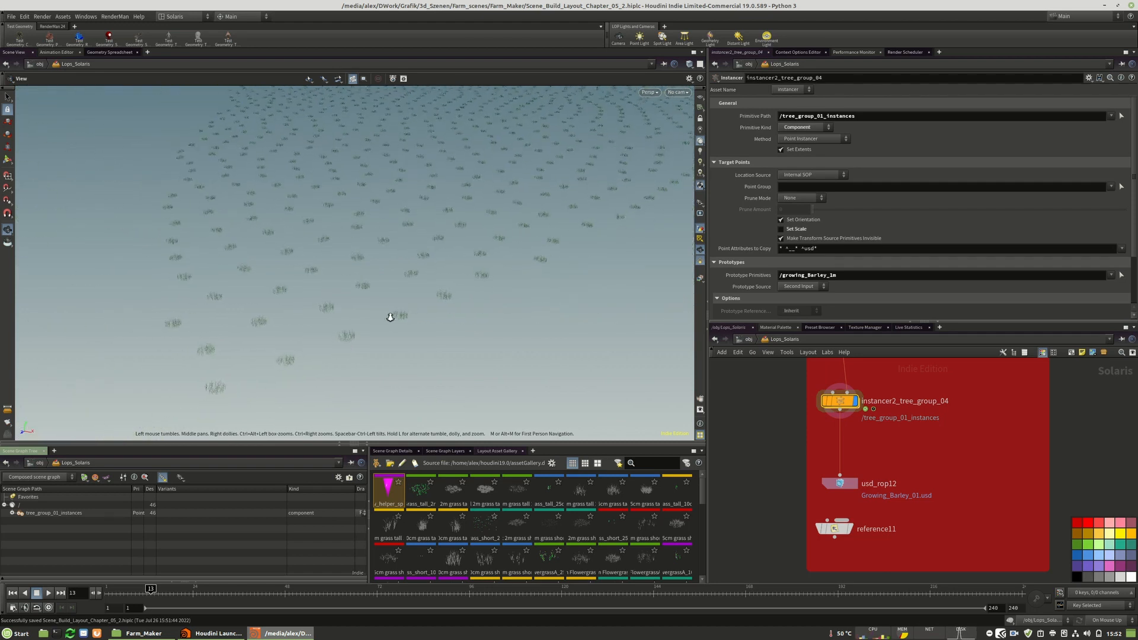
scroll(407, 299, "down", 15)
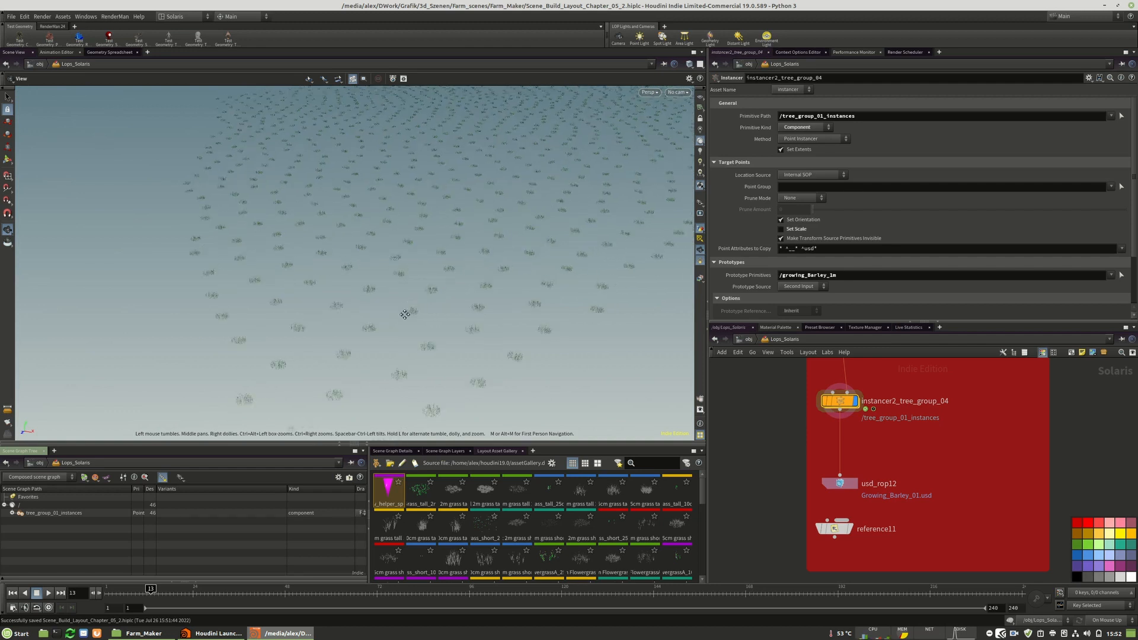
left_click_drag(440, 304, 432, 294)
middle_click_drag(432, 293, 516, 180)
left_click_drag(236, 337, 359, 336)
right_click_drag(359, 336, 358, 336)
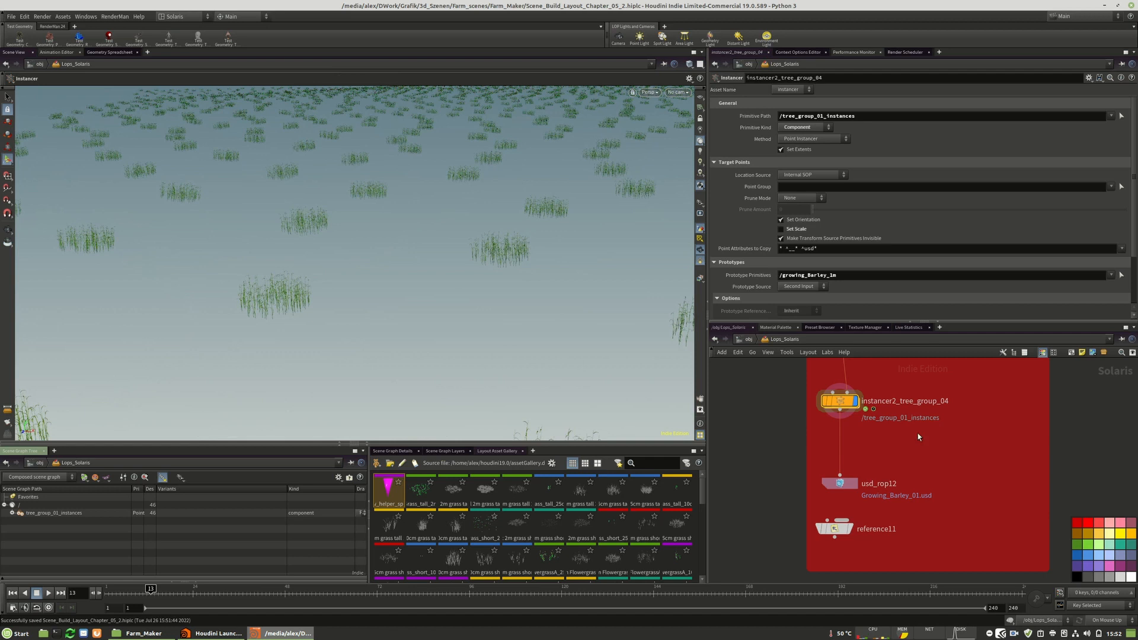
Review the Tree Placement HELPING TOOL chain, checking the sublayer4 source file and the contents of instancer2_tree_group_04.
middle_click_drag(914, 443, 899, 533)
scroll(899, 531, "down", 3)
middle_click_drag(899, 435, 889, 497)
scroll(838, 428, "up", 3)
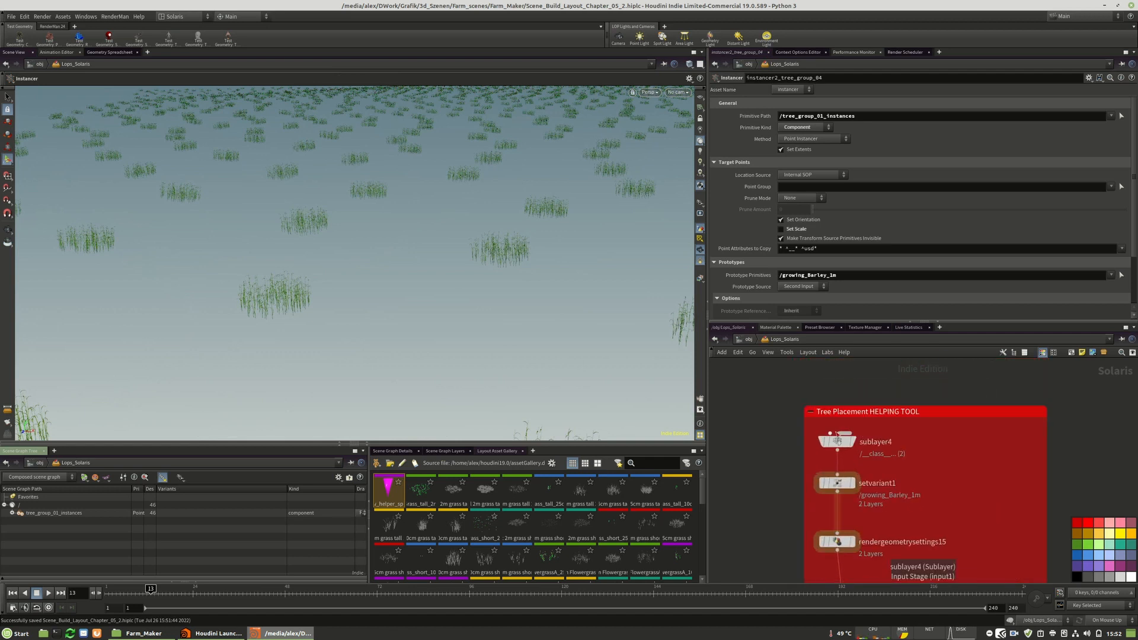
scroll(871, 522, "down", 3)
scroll(888, 398, "down", 2)
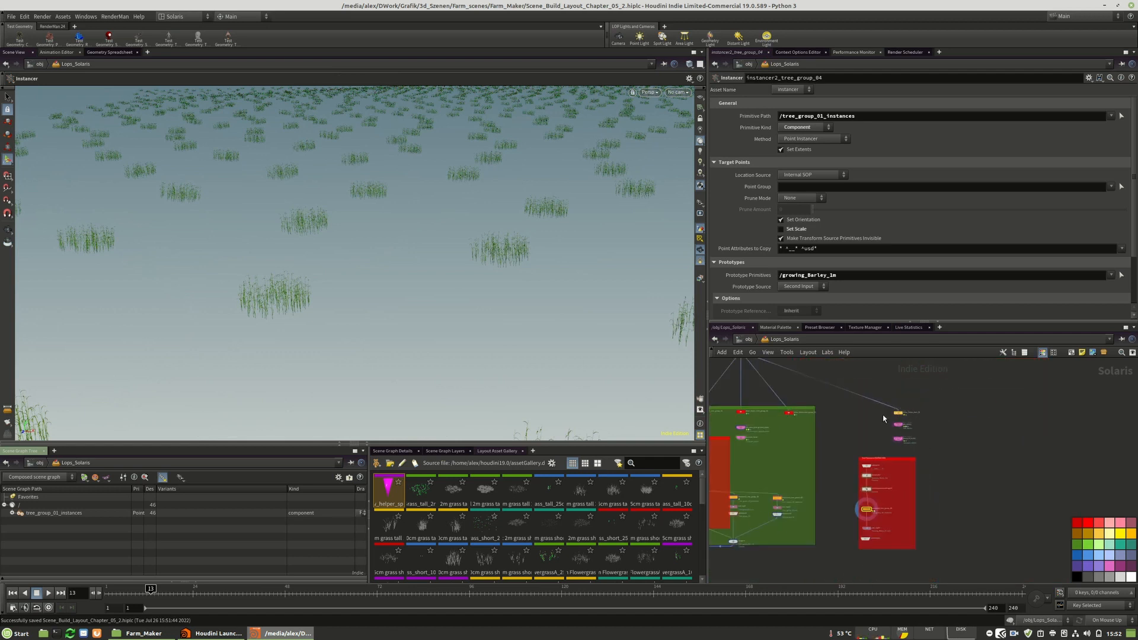
scroll(869, 518, "up", 6)
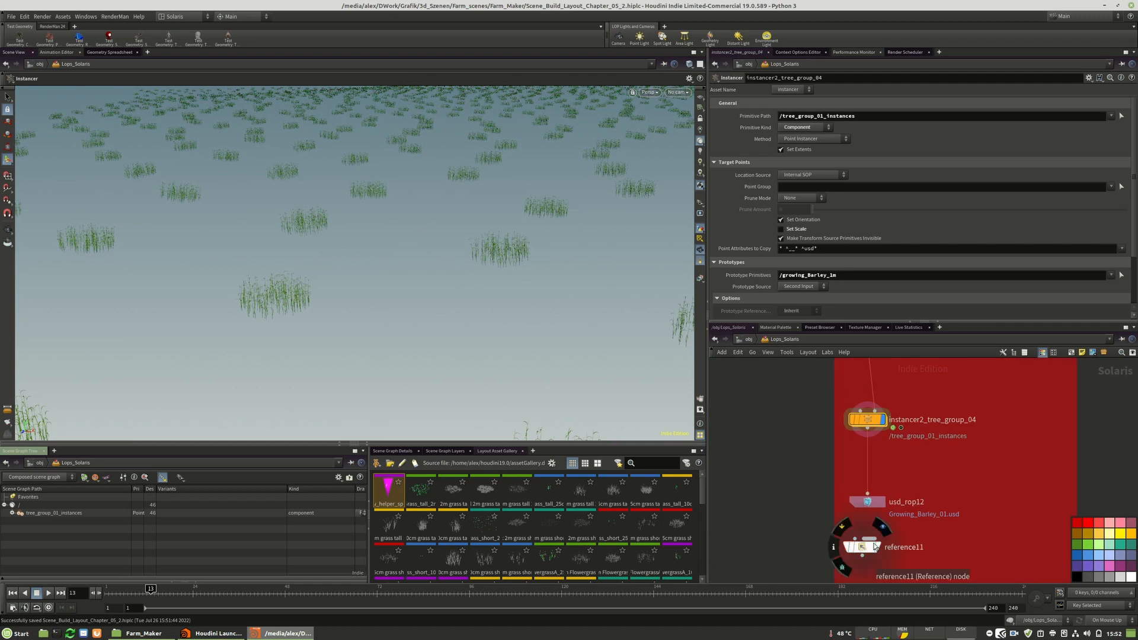
scroll(910, 534, "down", 3)
scroll(885, 385, "up", 5)
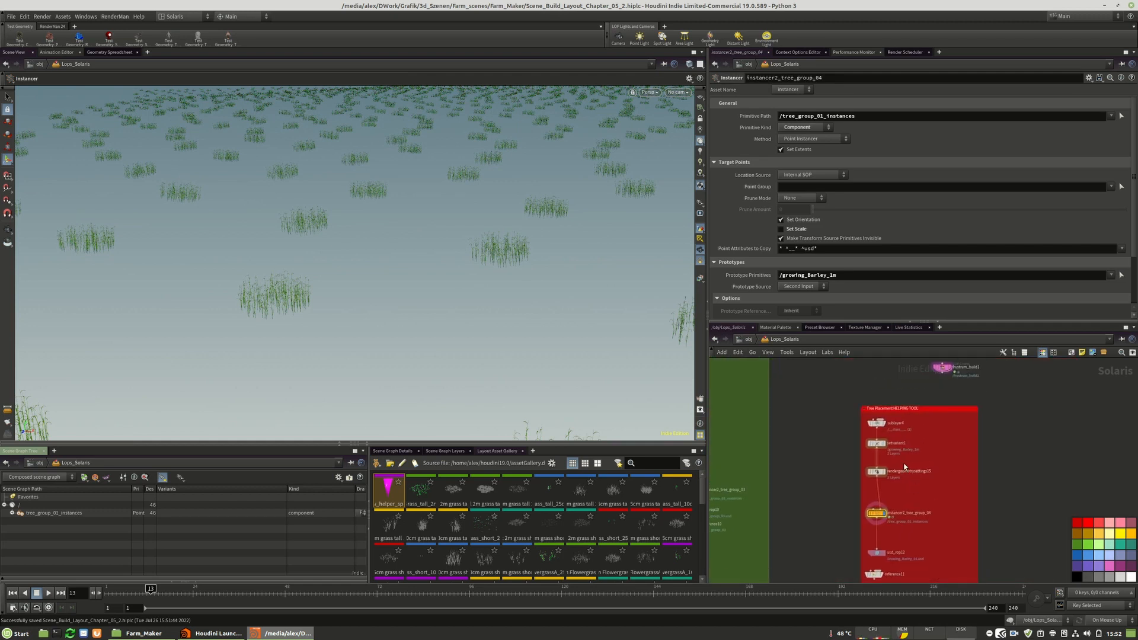
middle_click_drag(981, 468, 929, 371)
left_click(831, 442)
middle_click_drag(915, 521, 942, 448)
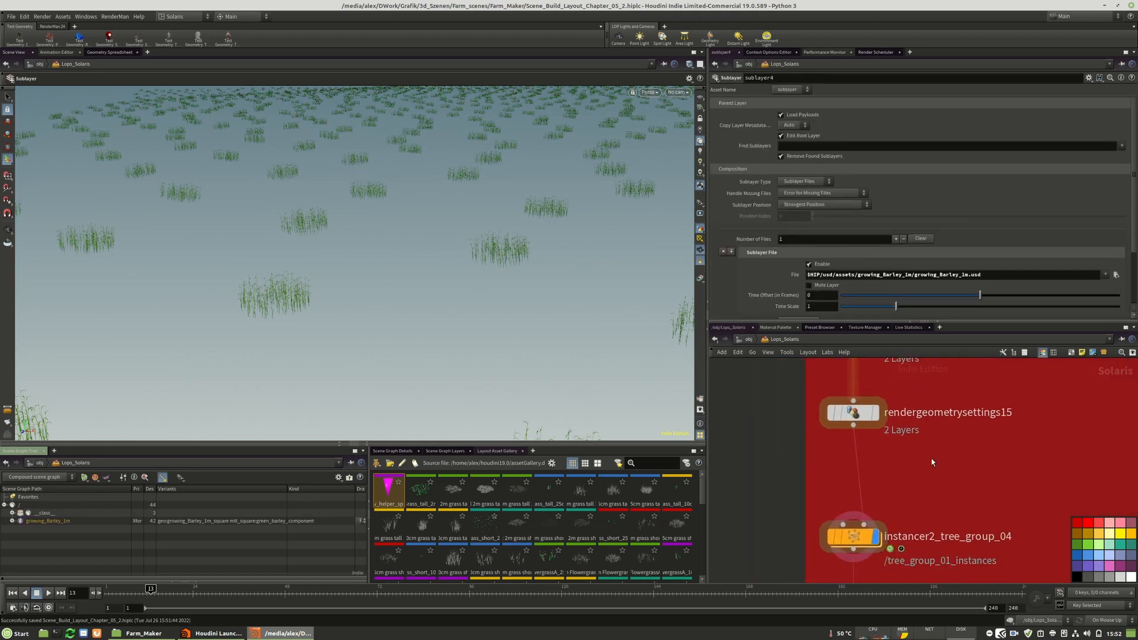
middle_click_drag(863, 560, 861, 507)
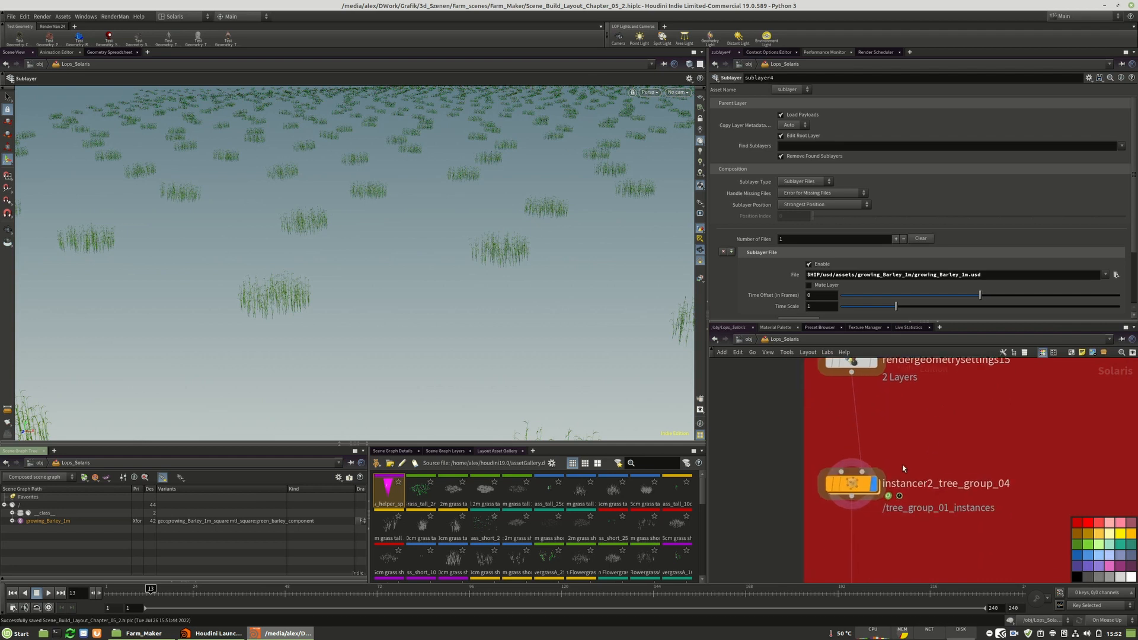
double_click(855, 489)
key("u")
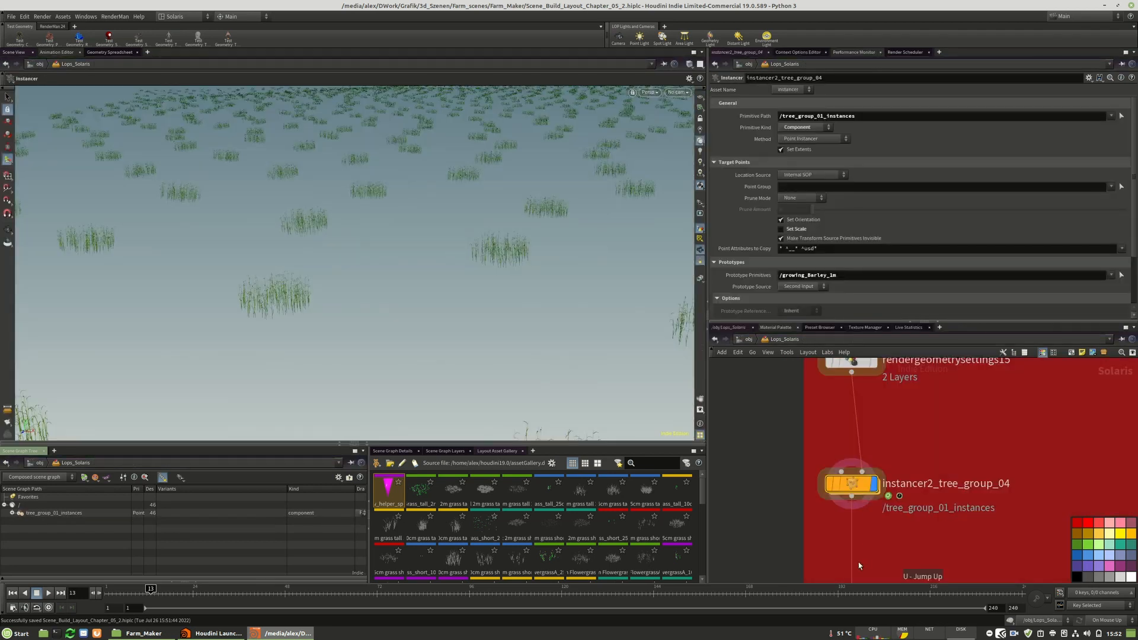
Set the max points of scatter1 inside pts_barley to 45000.
scroll(862, 563, "down", 6)
scroll(906, 420, "up", 5)
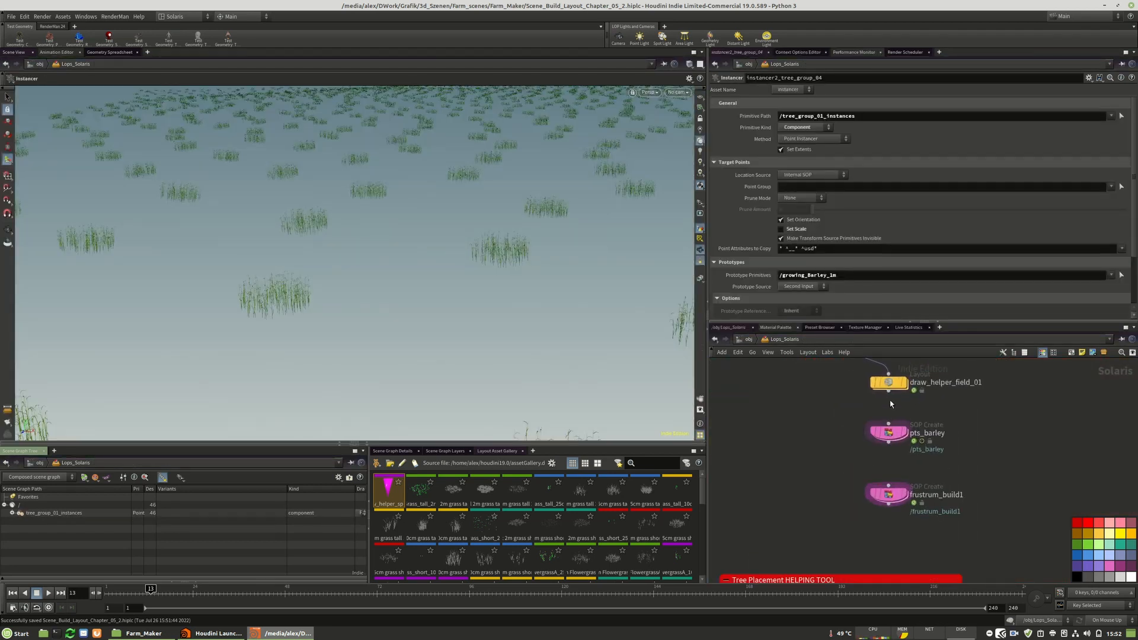
key("i")
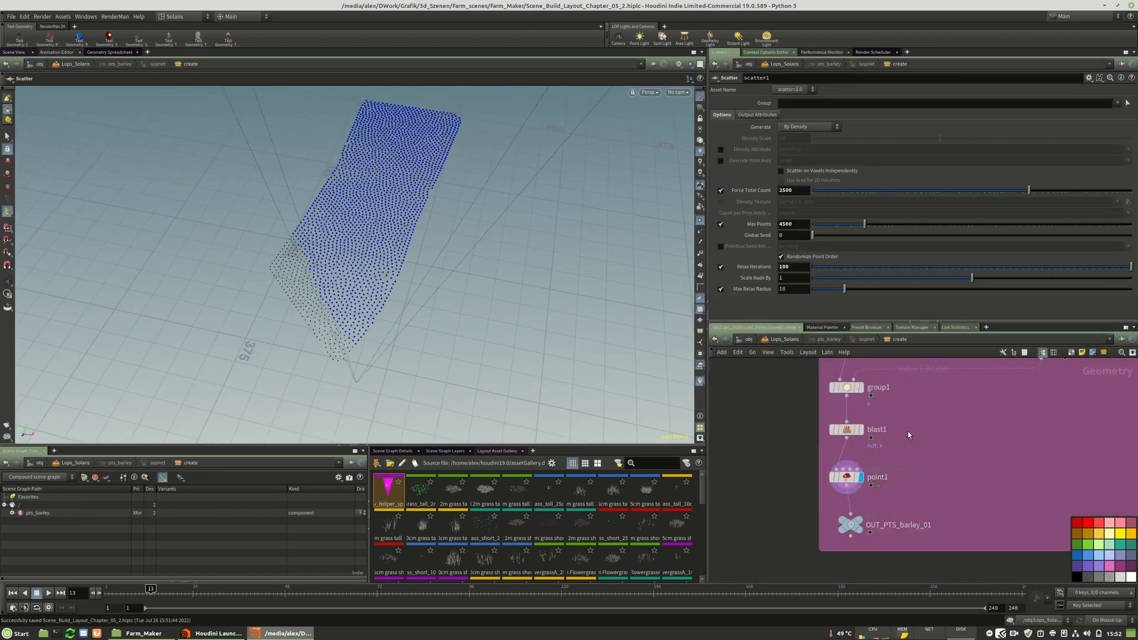
middle_click_drag(908, 431, 887, 541)
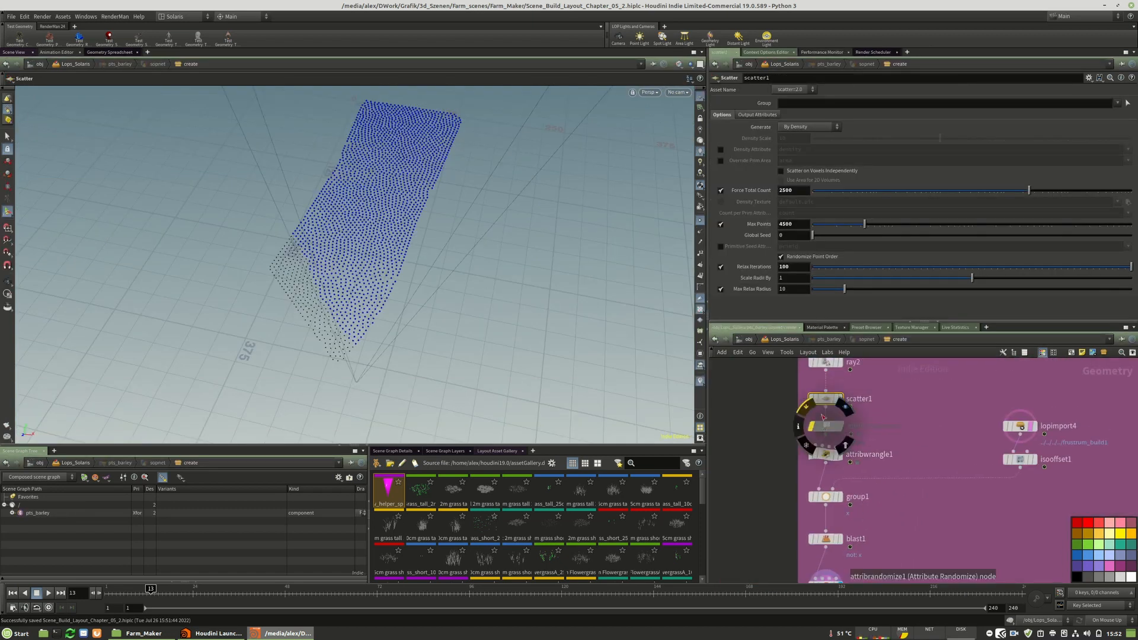
left_click(801, 225)
type("0")
key("Return")
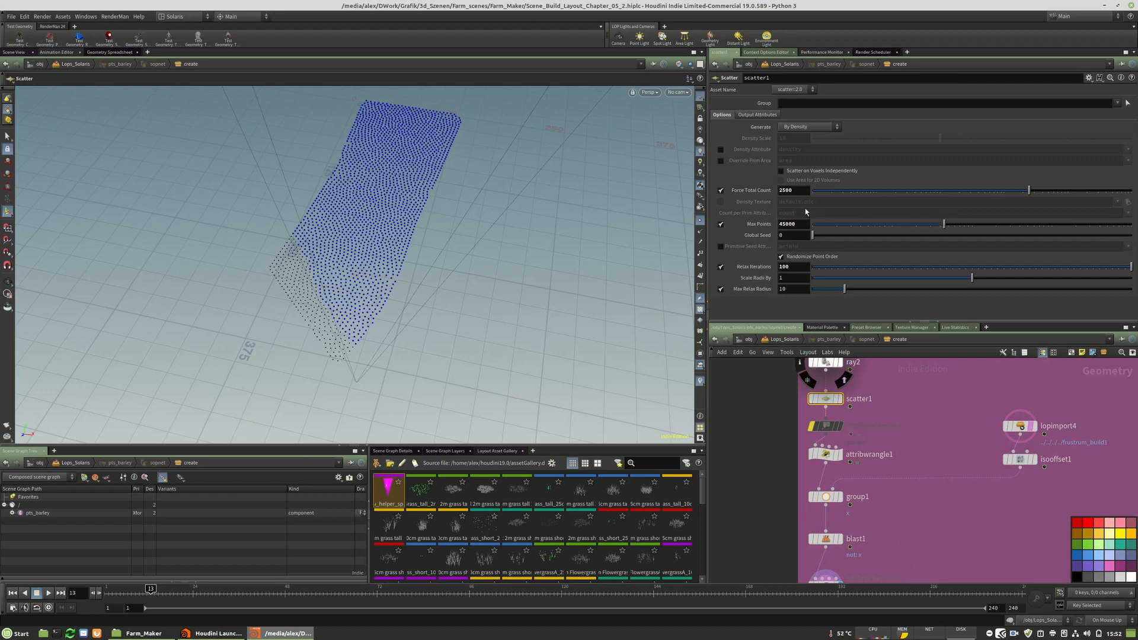
Set the force total count of scatter1 to 100000.
key("Return")
type("00000")
key("Return")
type("0")
key("Return")
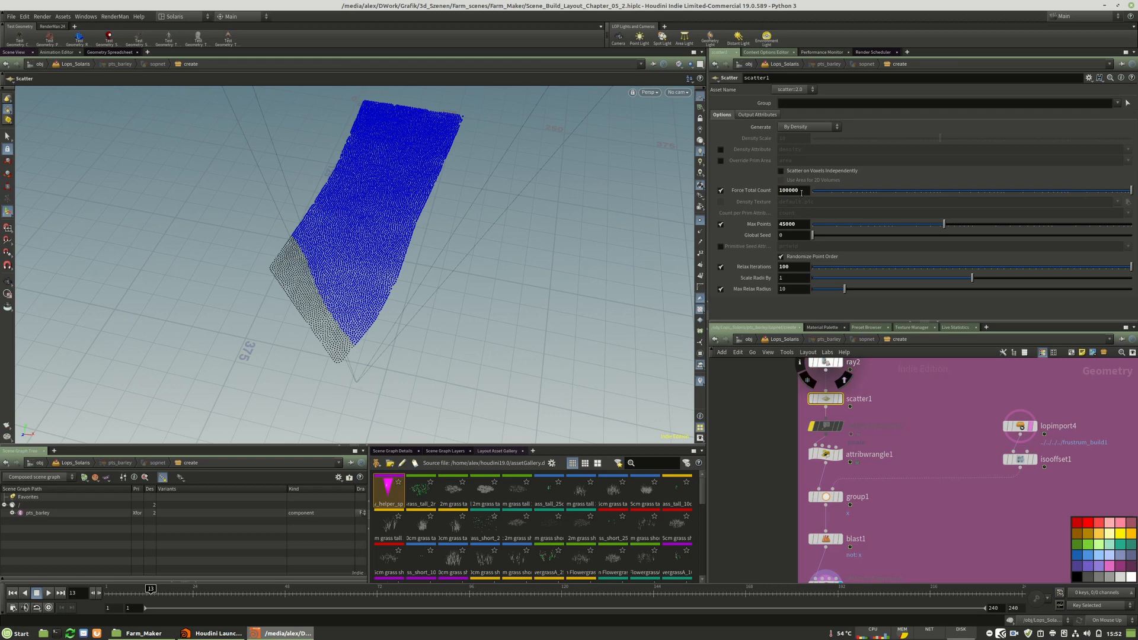
Check the point density up close, display OUT_PTS_barley_01 as the network's output and return to the Lops_Solaris level.
right_click_drag(370, 280, 155, 305, "alt")
middle_click_drag(427, 301, 383, 125, "alt")
scroll(908, 380, "down", 5)
scroll(896, 452, "up", 5)
left_click(862, 509)
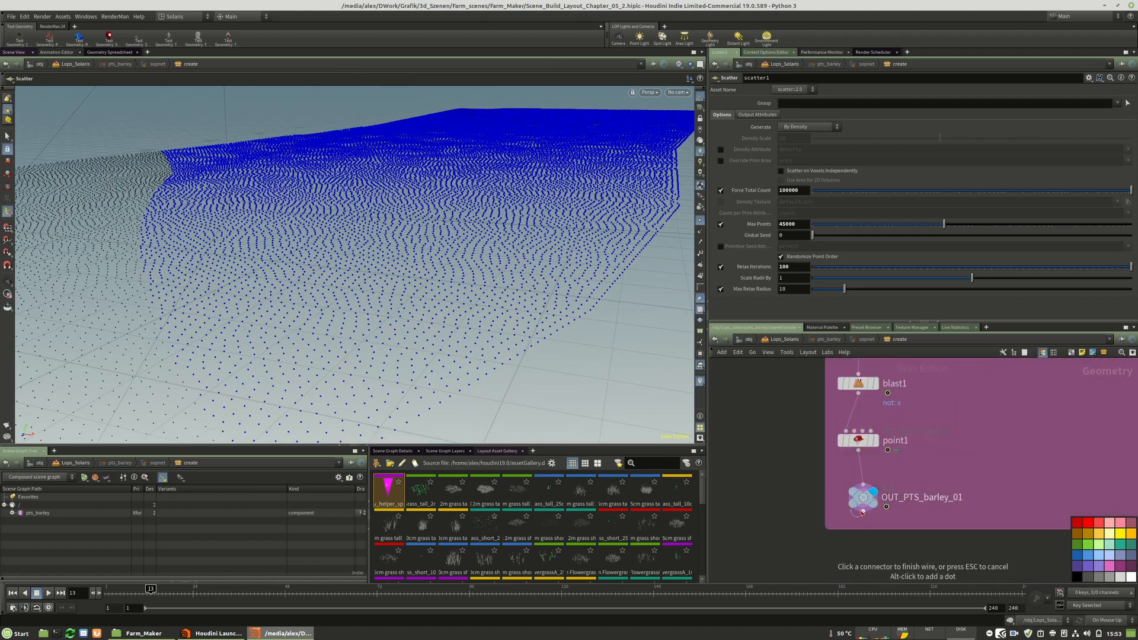
key("u")
key("Escape")
Examine the coverage of the denser instanced barley field from a low viewing angle.
scroll(368, 287, "down", 6)
left_click_drag(484, 364, 370, 274)
scroll(1060, 419, "down", 8)
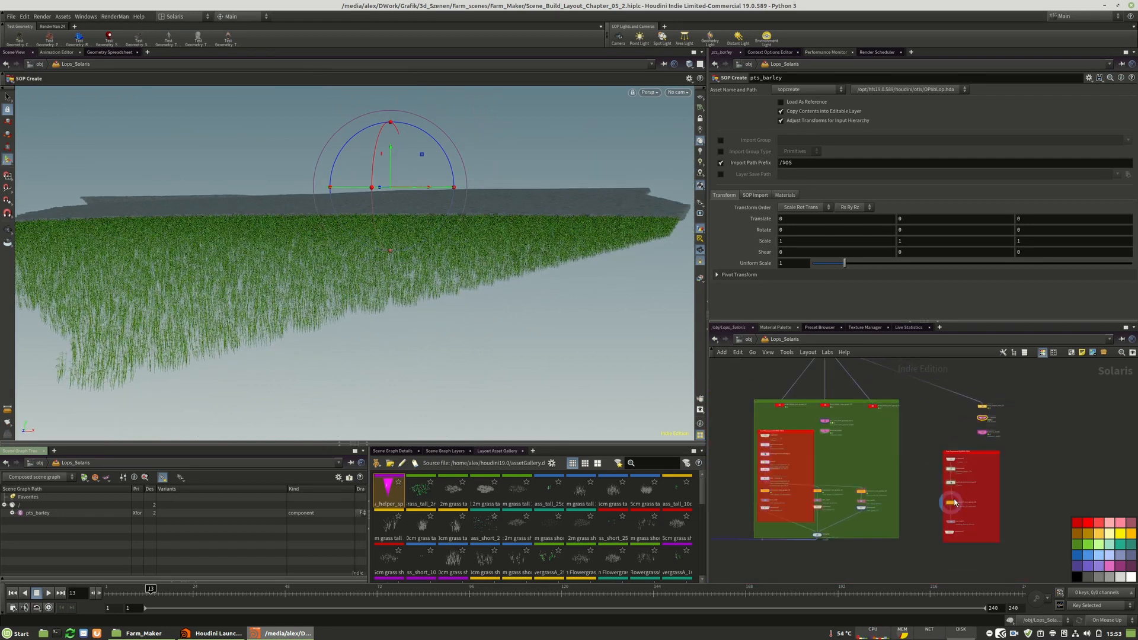
Cache the instanced barley to disk as Growing_Barley_01.usd with usd_rop12.
scroll(954, 501, "up", 8)
left_click(931, 509)
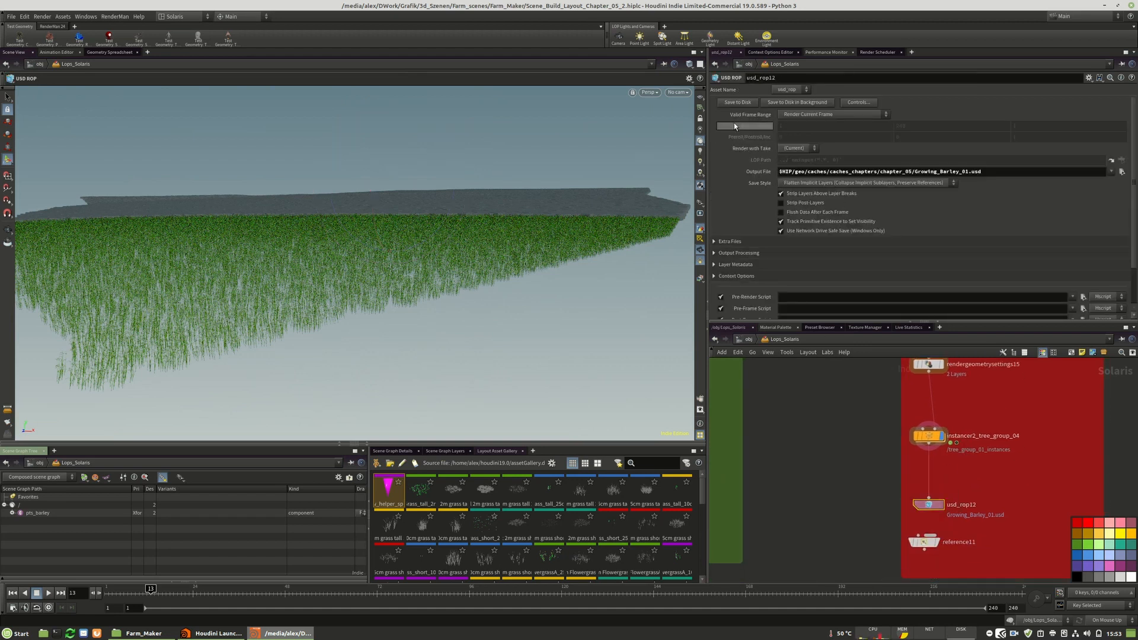
left_click(736, 102)
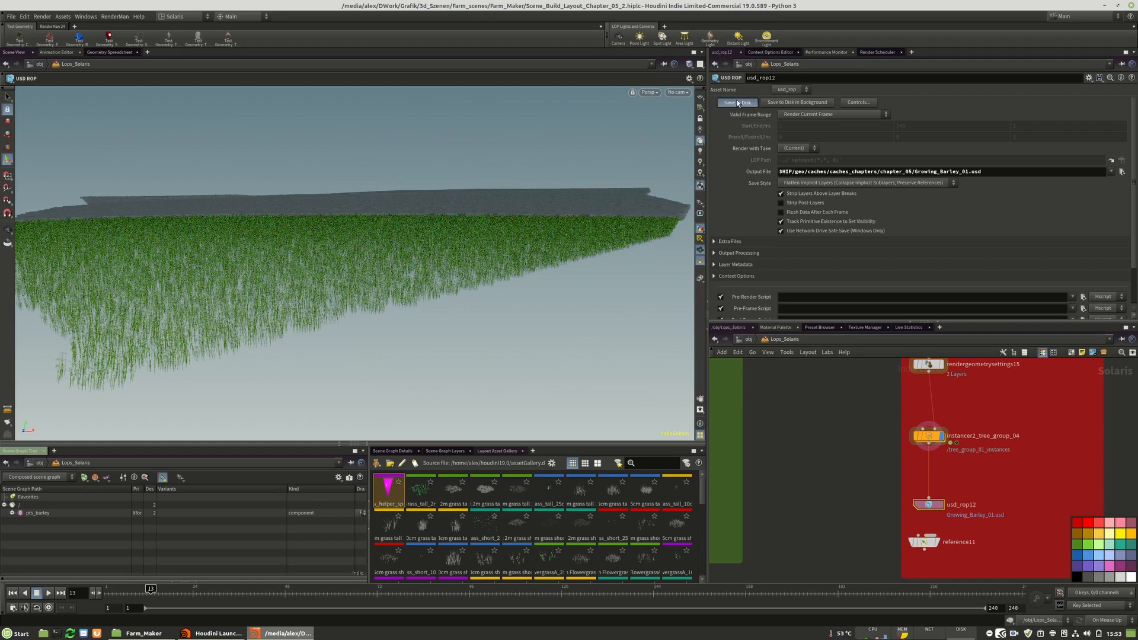
Reload the cached barley file in reference11 and set its destination primitive path to /Growing_Barley_01.
left_click(927, 541)
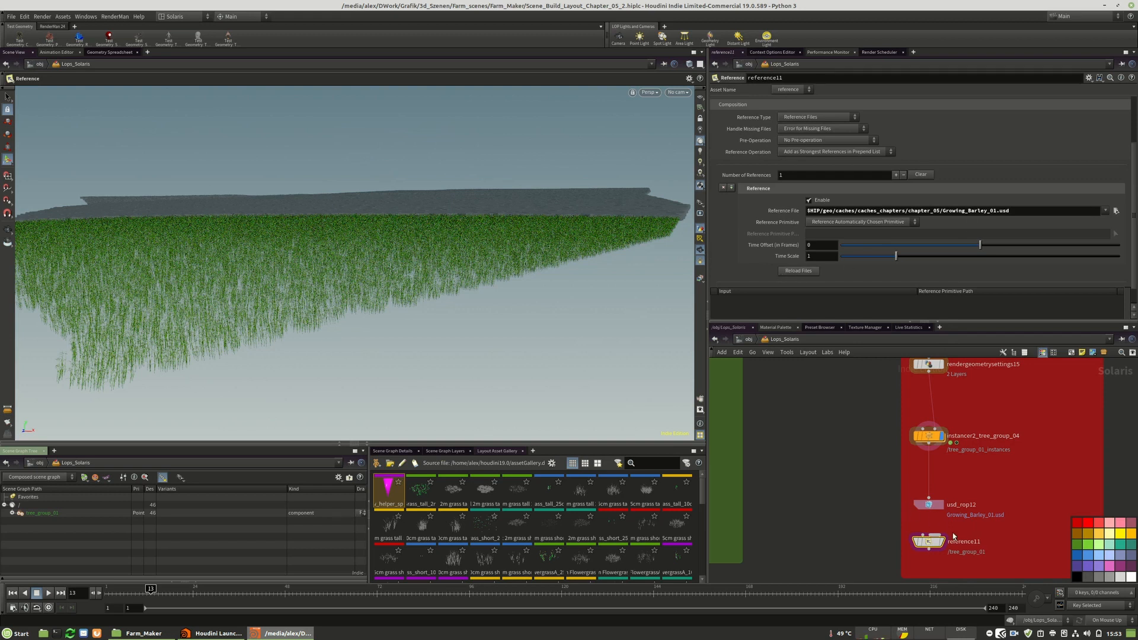
left_click(798, 271)
scroll(815, 204, "up", 2)
left_click_drag(825, 117, 784, 127)
type("Growing_Barley")
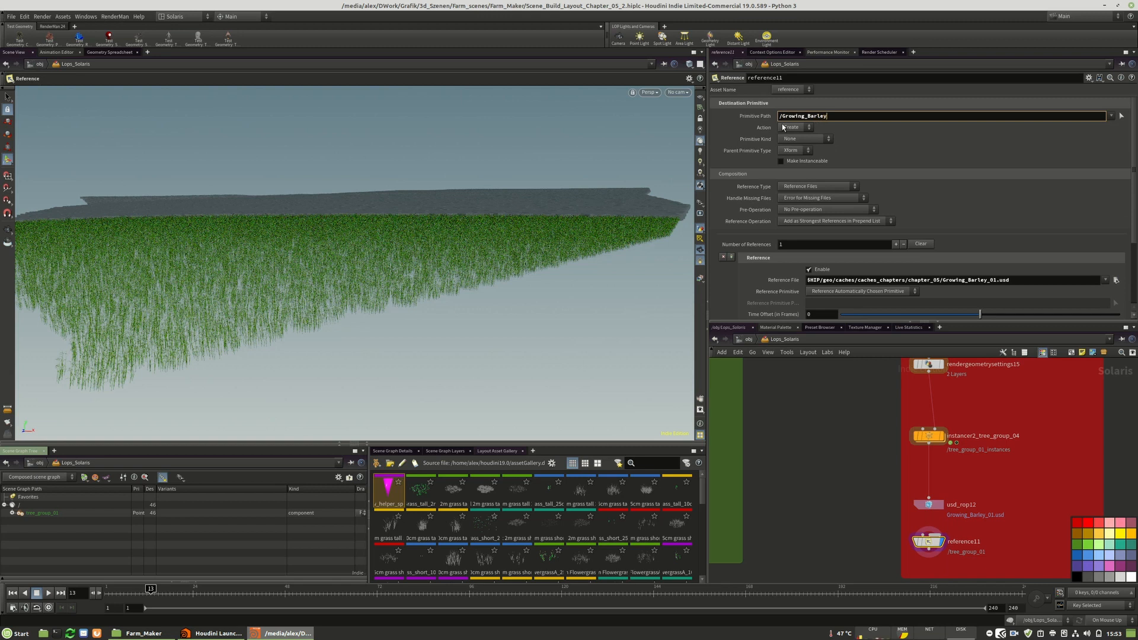
key("Return")
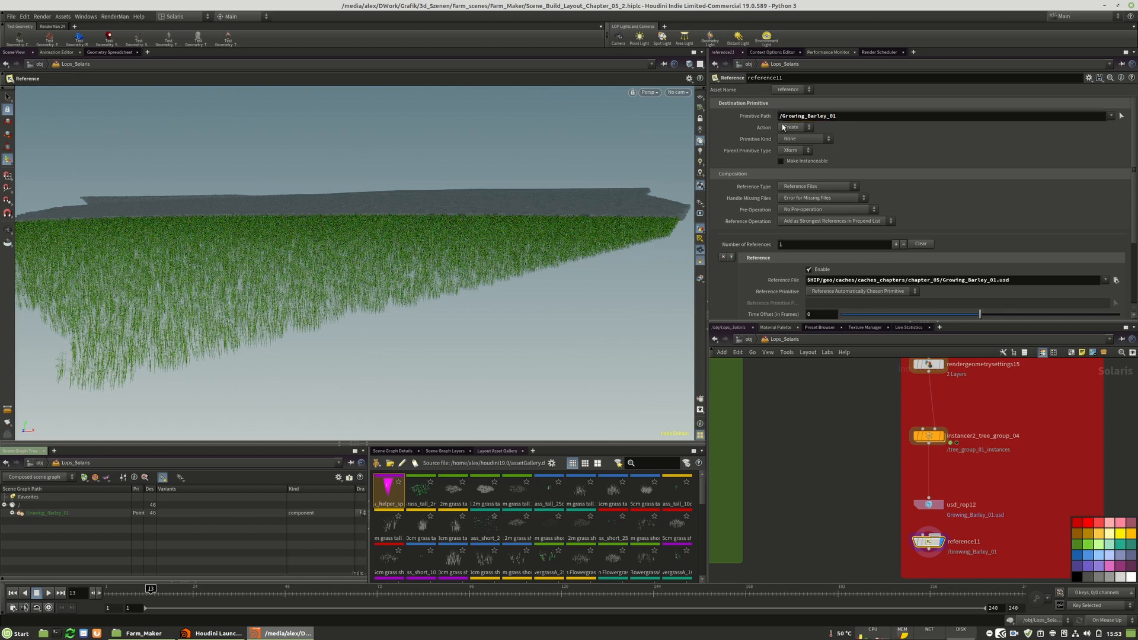
Add a Merge node below merge13 and feed reference11 into it.
scroll(995, 495, "down", 6)
left_click(998, 492)
scroll(1062, 475, "down", 3)
scroll(827, 444, "up", 8)
key("Tab")
type("m")
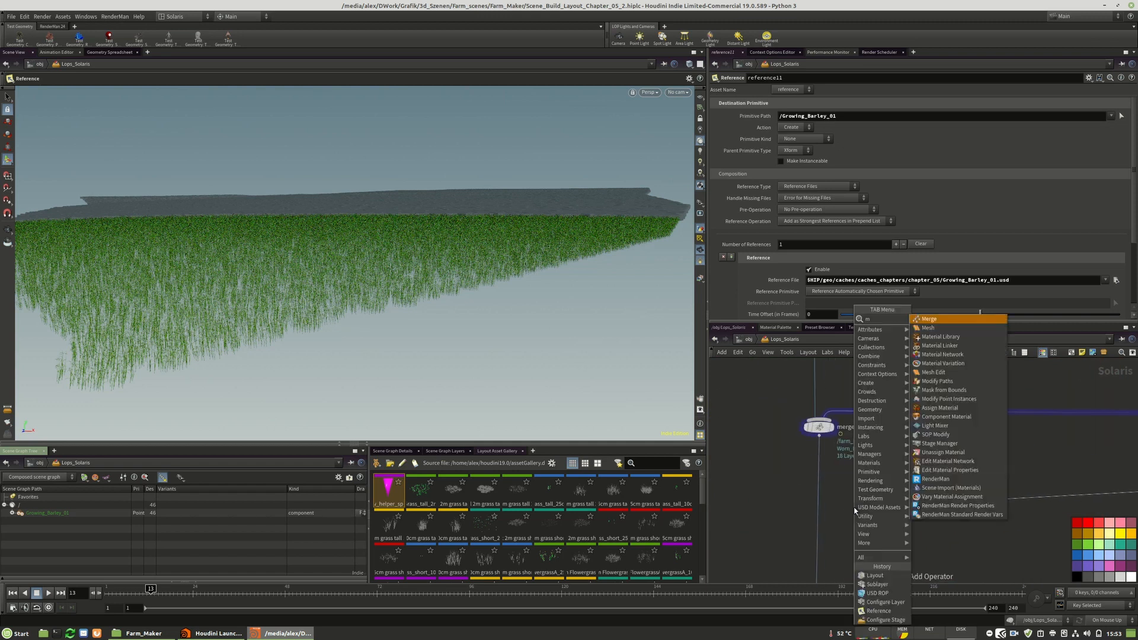
key("Return")
left_click(854, 508)
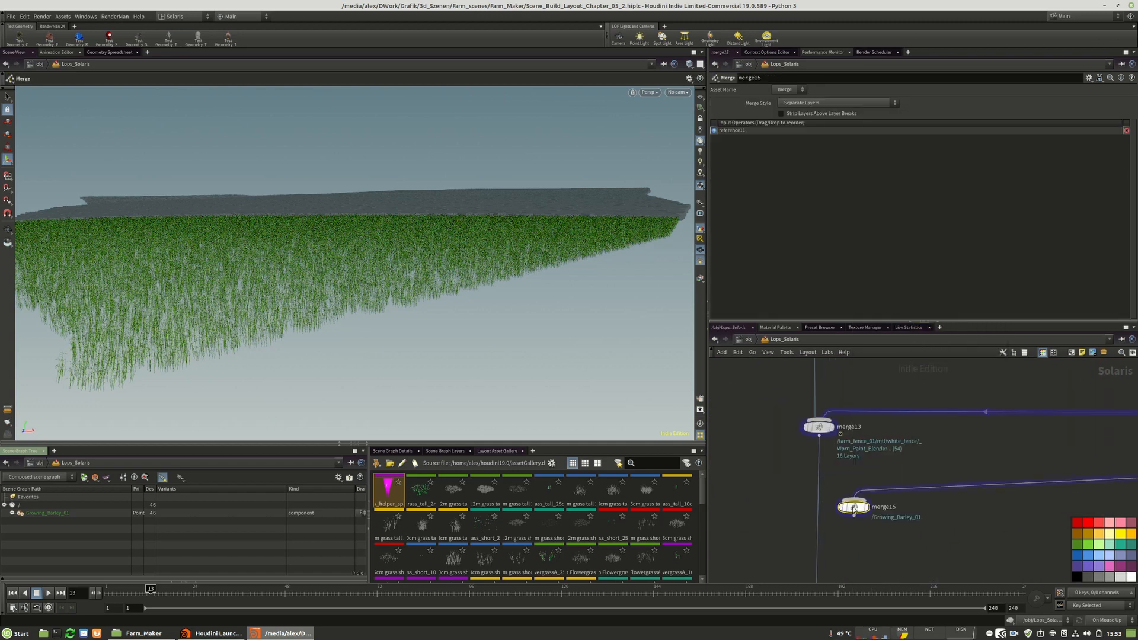
Wire the new merge into the main chain after merge13 and order merge13 ahead of reference11 in its inputs.
left_click_drag(819, 490, 853, 514)
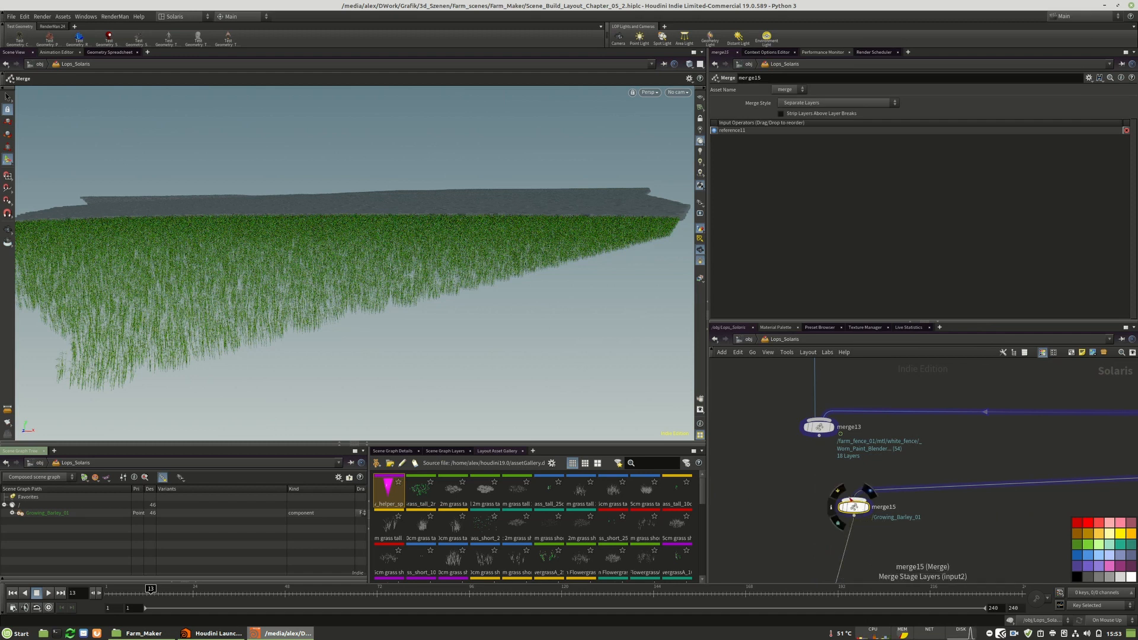
left_click_drag(819, 435, 853, 500)
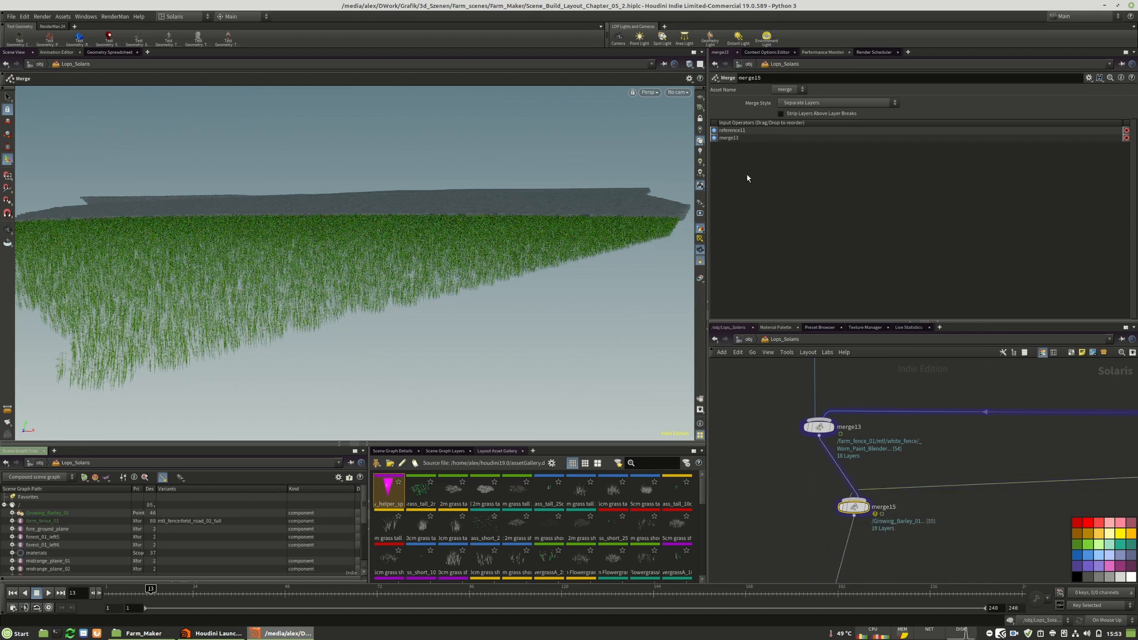
left_click_drag(732, 130, 732, 143)
left_click_drag(853, 511, 821, 521)
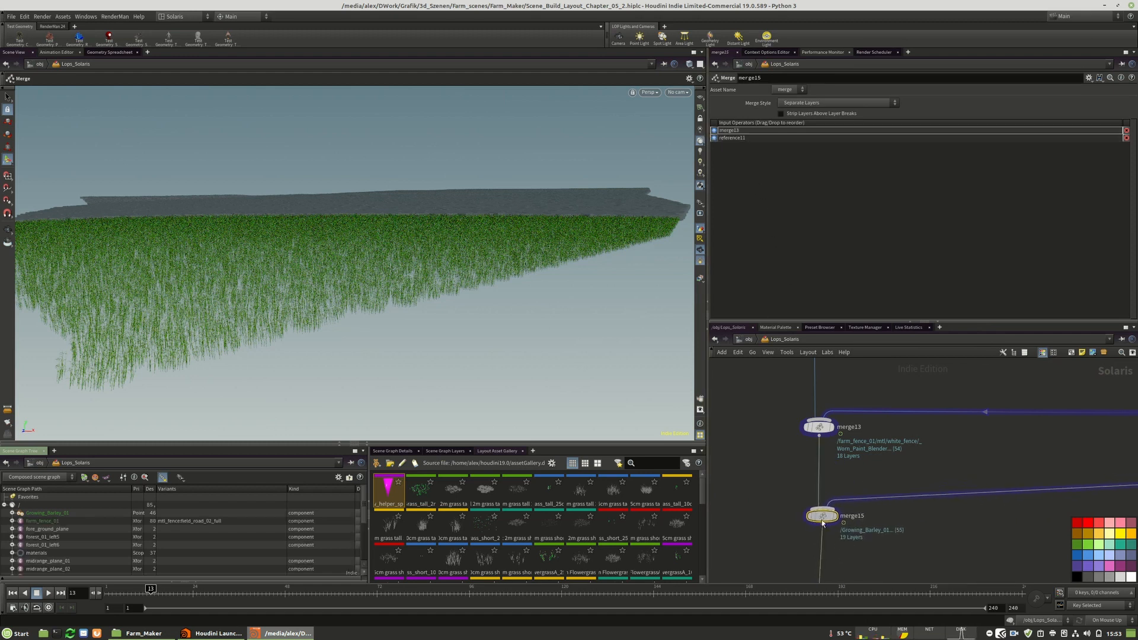
Save the full scene to full_scene.usd with usd_rop11 and check the file in the caches_chapters folder.
scroll(821, 521, "down", 3)
scroll(798, 437, "up", 3)
middle_click_drag(798, 437, 822, 562)
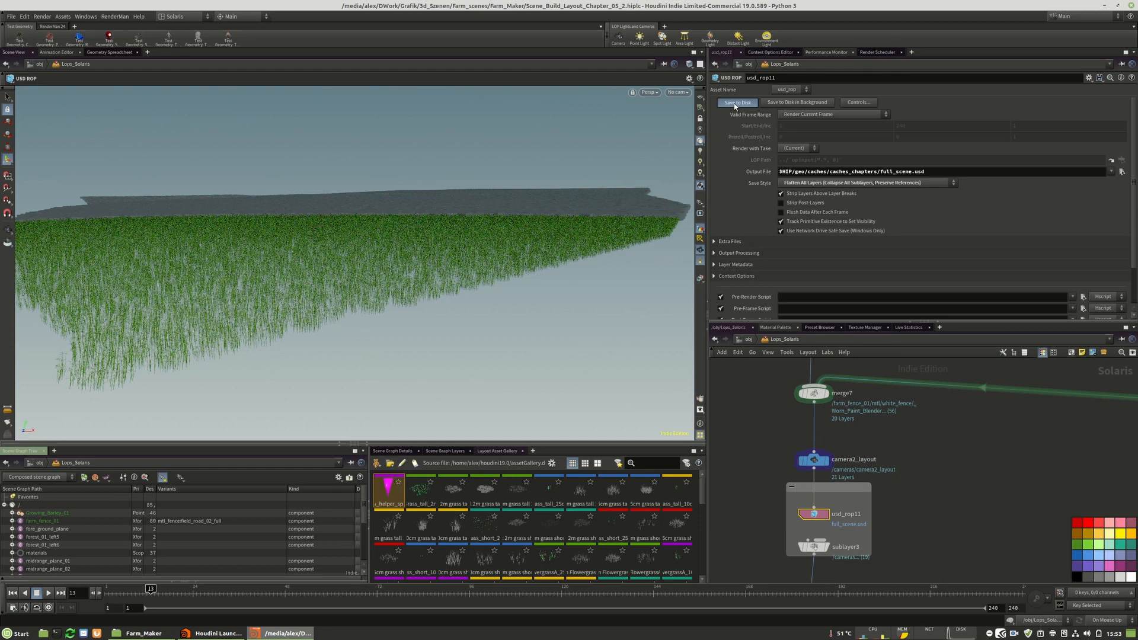
left_click(1122, 171)
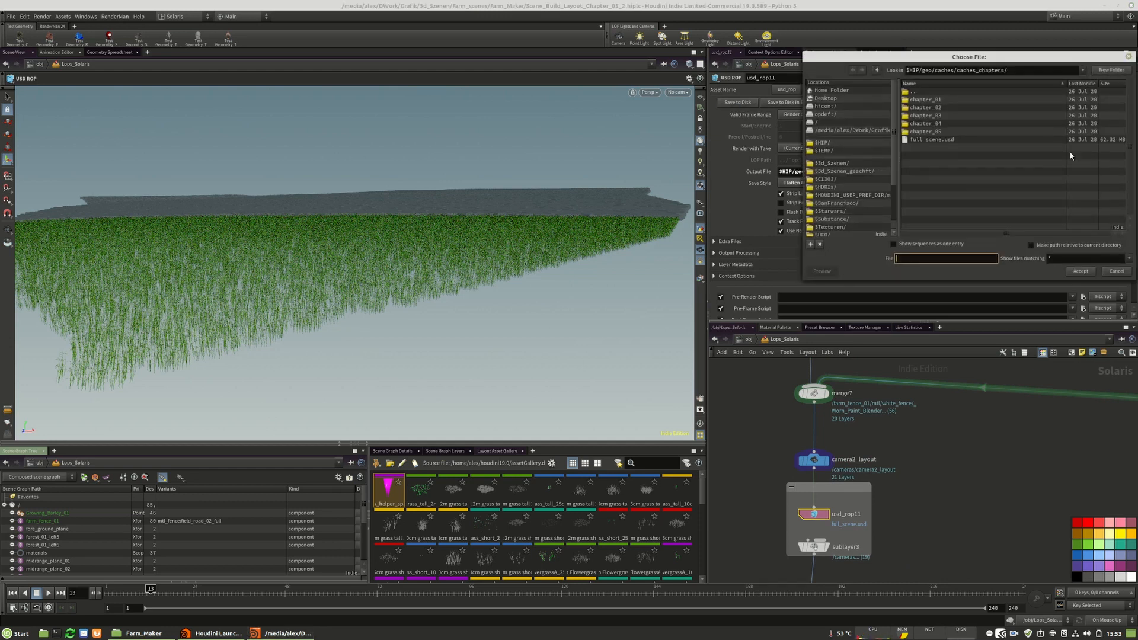
left_click(1116, 272)
Display sublayer3 with the full_scene.usd cache and look through camera2_layout.
middle_click_drag(906, 548, 924, 445)
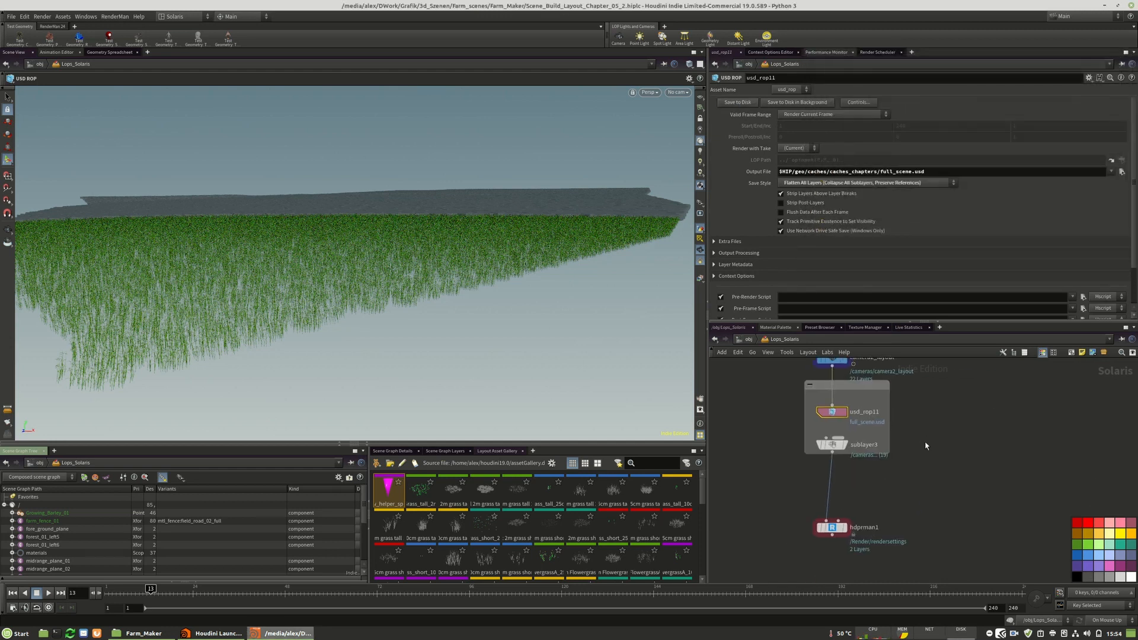
left_click(832, 444)
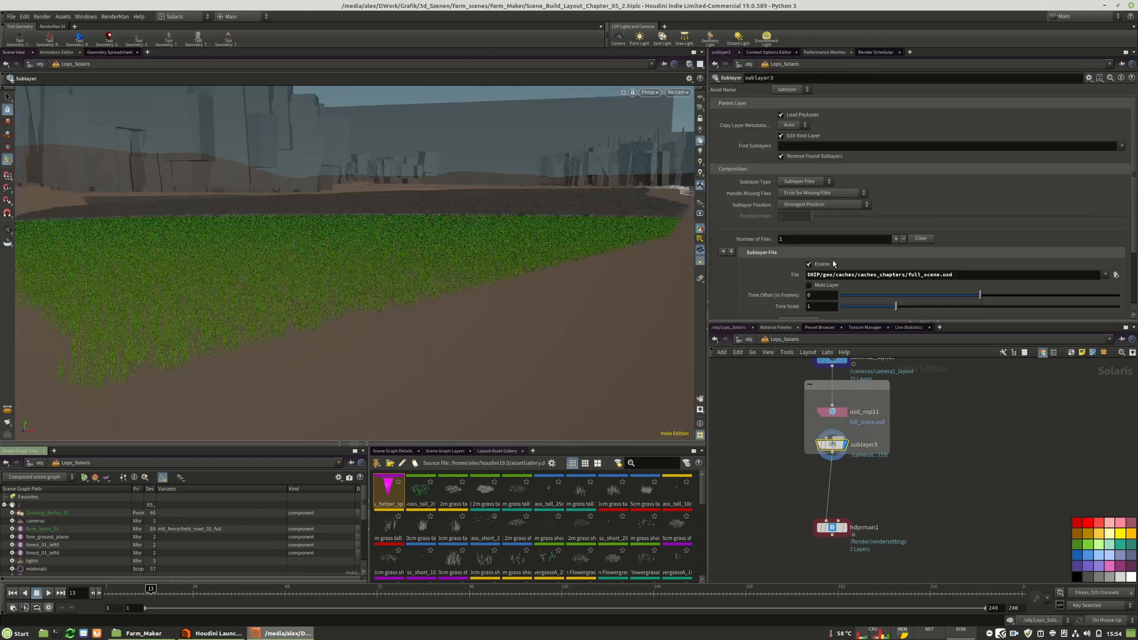
scroll(741, 208, "down", 3)
left_click(678, 92)
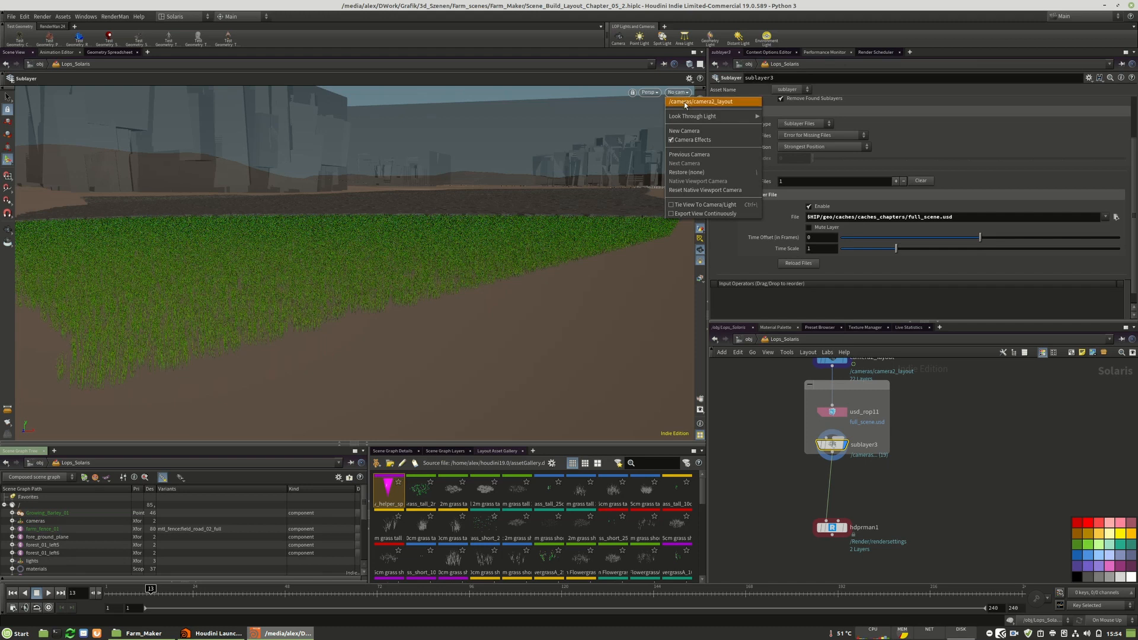
left_click(684, 102)
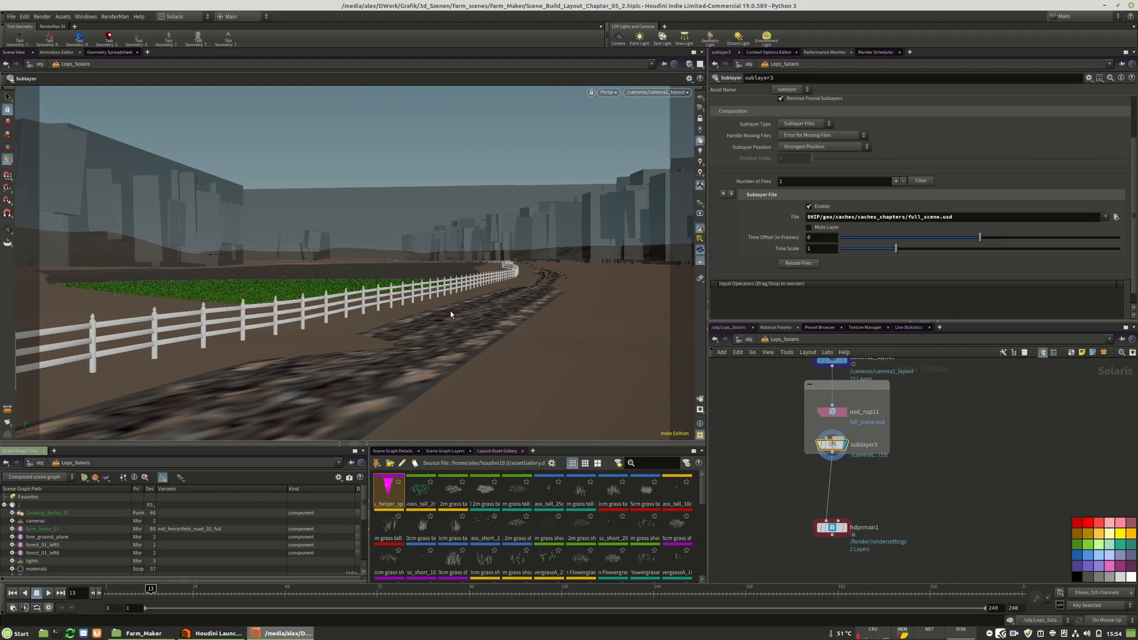
Raise the viewport's scene polygon limit for packed geometry culling to 500 million.
key("d")
left_click(488, 204)
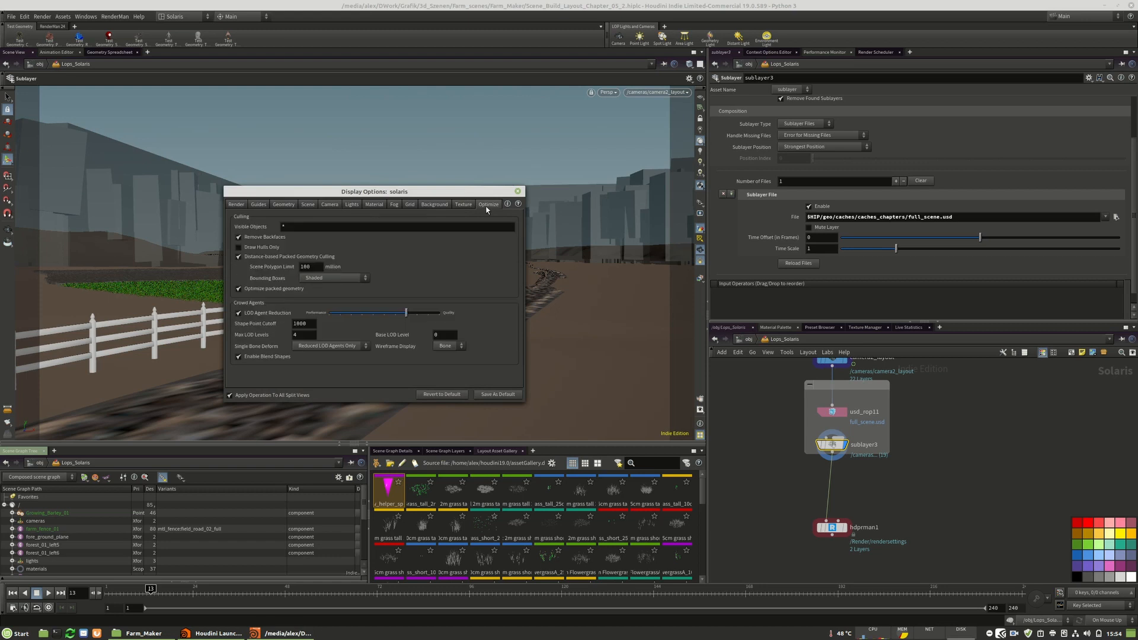
left_click(315, 267)
key("BackSpace")
key("BackSpace")
type("500")
key("Return")
left_click(312, 267)
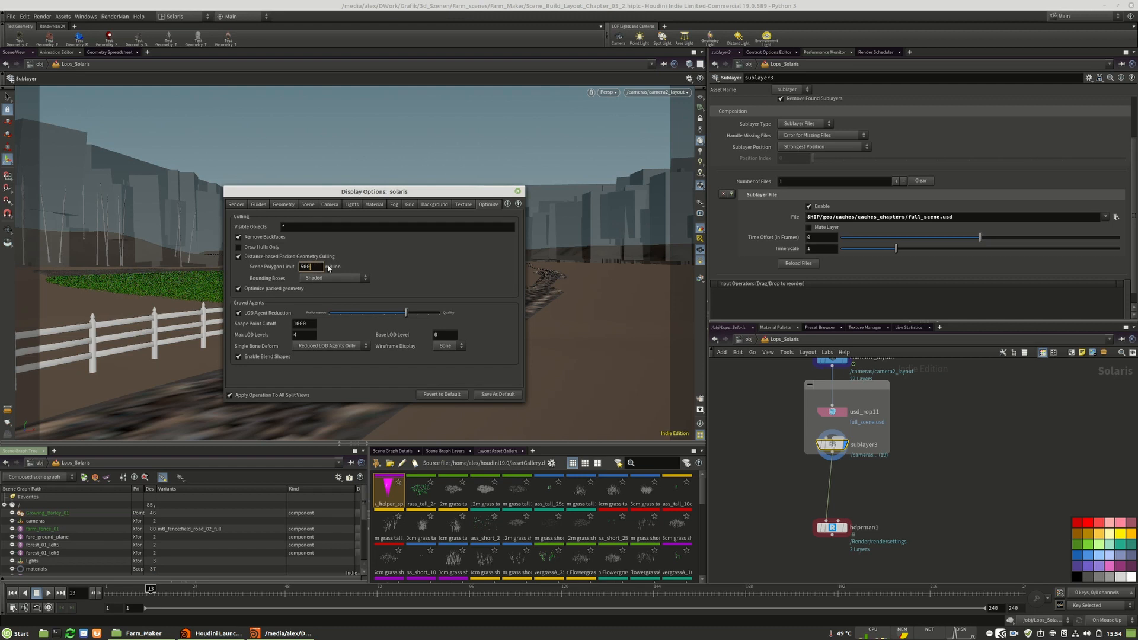
left_click(519, 190)
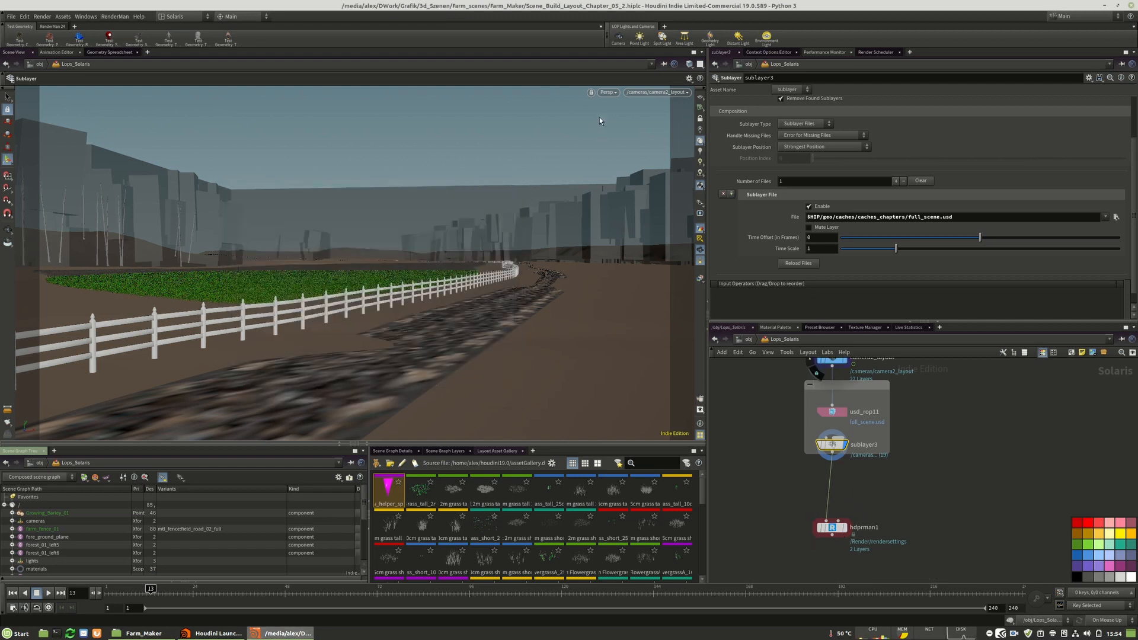
Save the scene file and render the camera view with RenderMan RIS.
left_click(10, 17)
left_click(26, 79)
left_click(605, 92)
left_click(605, 92)
left_click(604, 92)
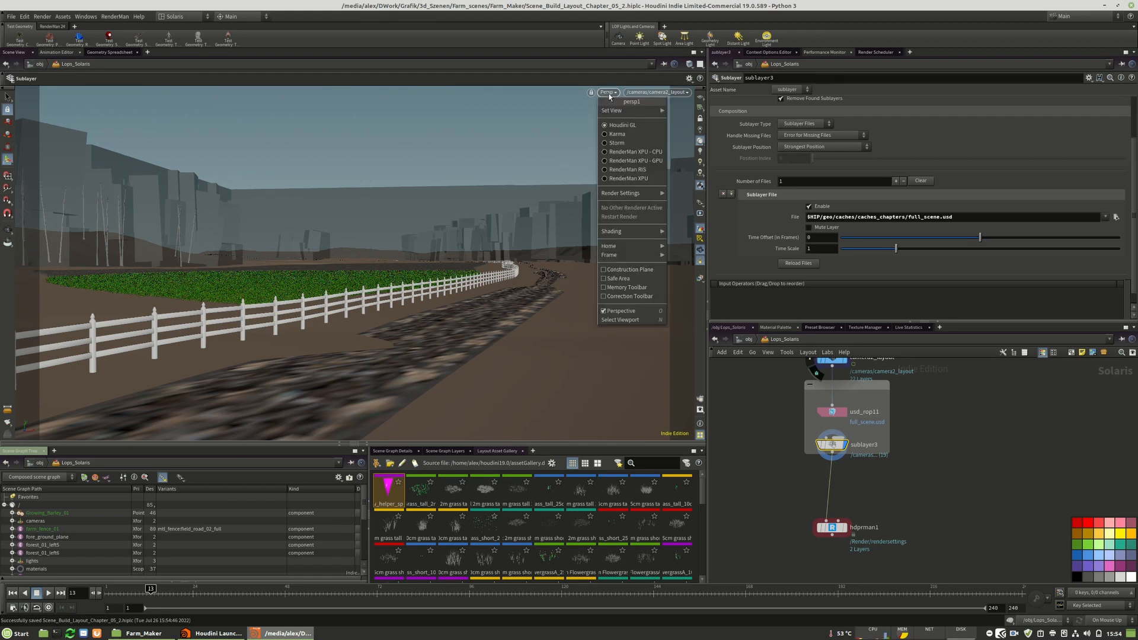
left_click(628, 170)
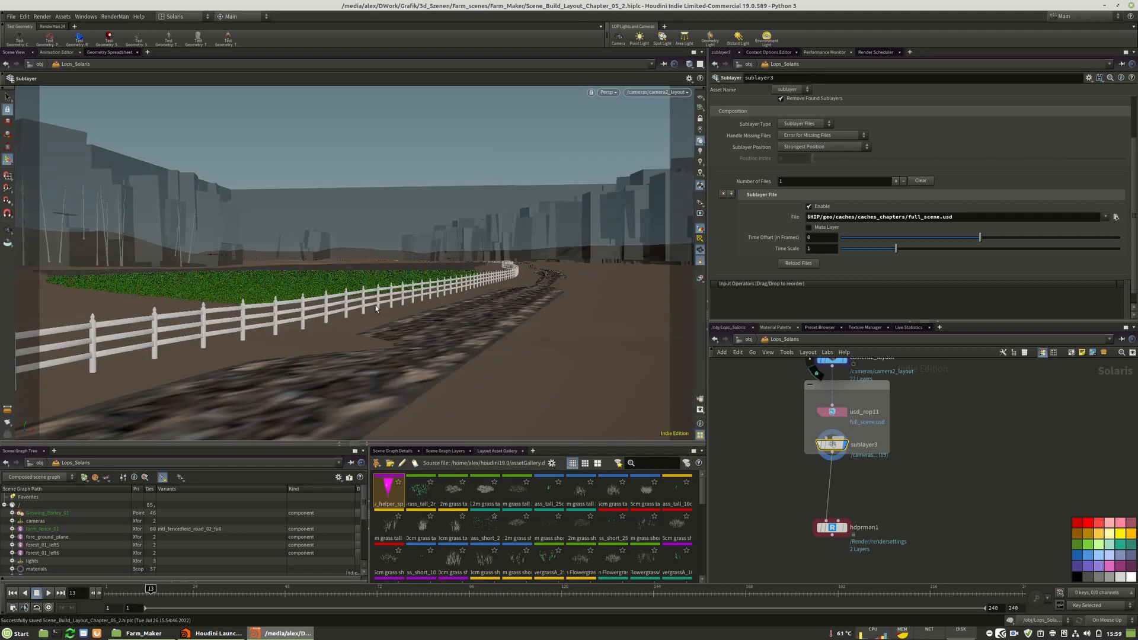
Leave the camera view and examine the barley field up close.
middle_click_drag(897, 454, 899, 482)
scroll(903, 533, "down", 8)
middle_click_drag(985, 465, 821, 515)
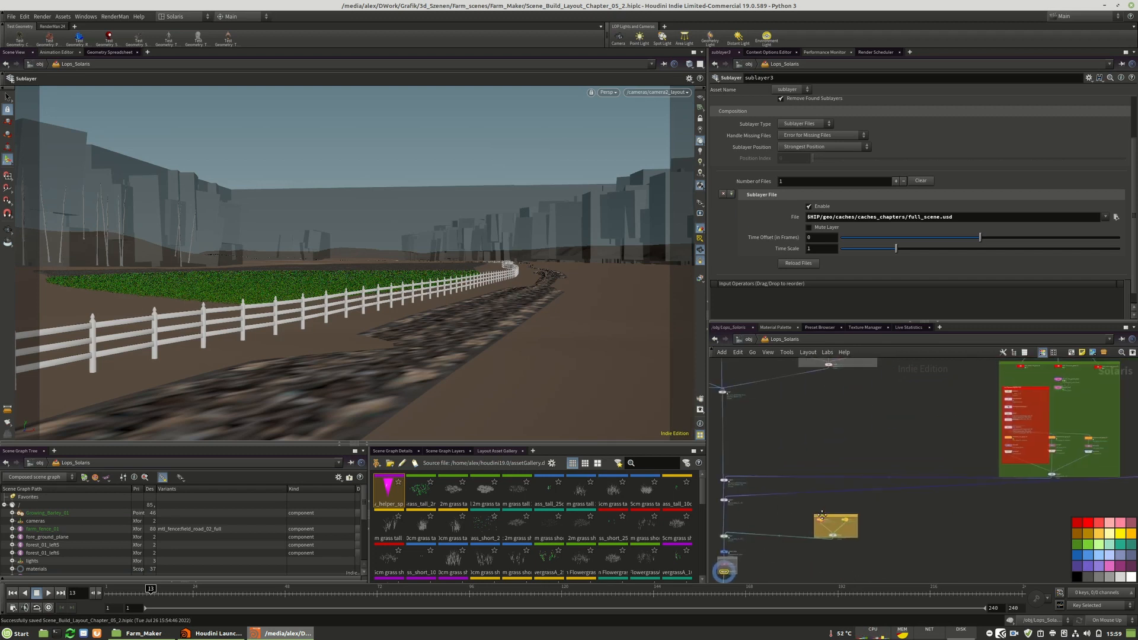
key("Escape")
right_click_drag(227, 292, 487, 321)
key("Return")
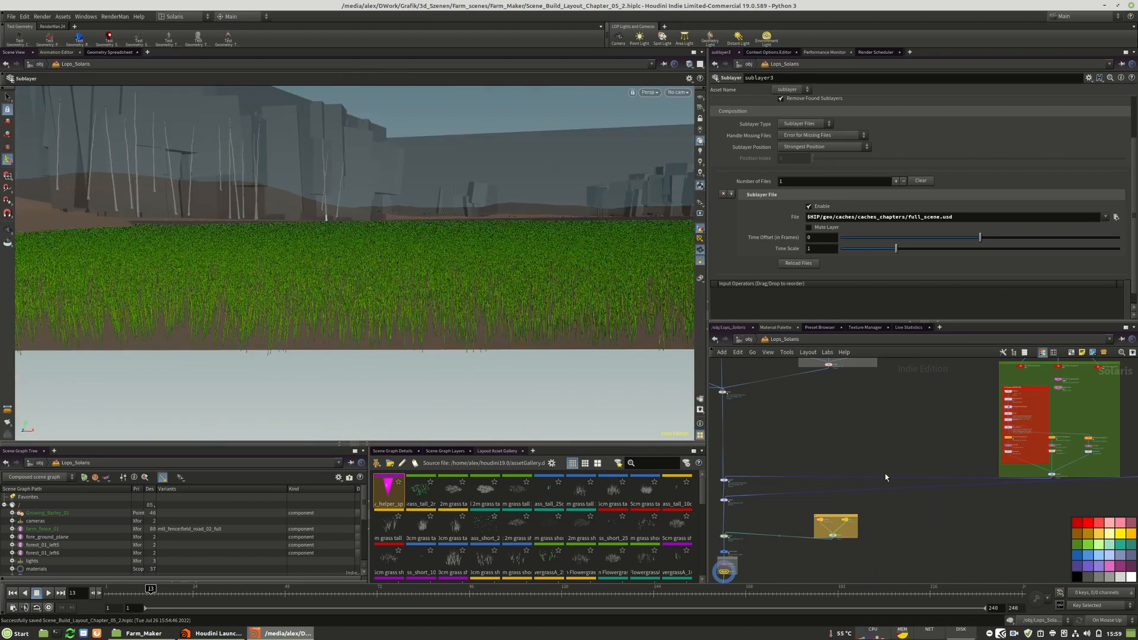
Review the Tree Placement HELPING TOOL chain and the draw_helper_field_01, pts_barley and frustrum_build1 nodes that feed it.
scroll(873, 523, "down", 4)
scroll(1031, 497, "up", 10)
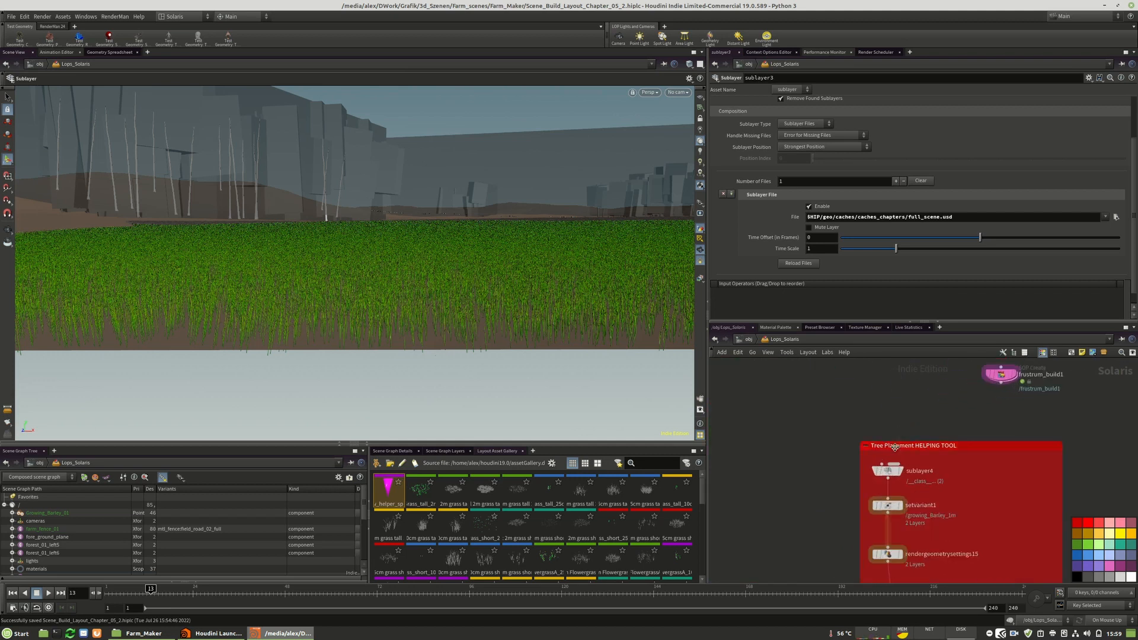
scroll(895, 447, "down", 5)
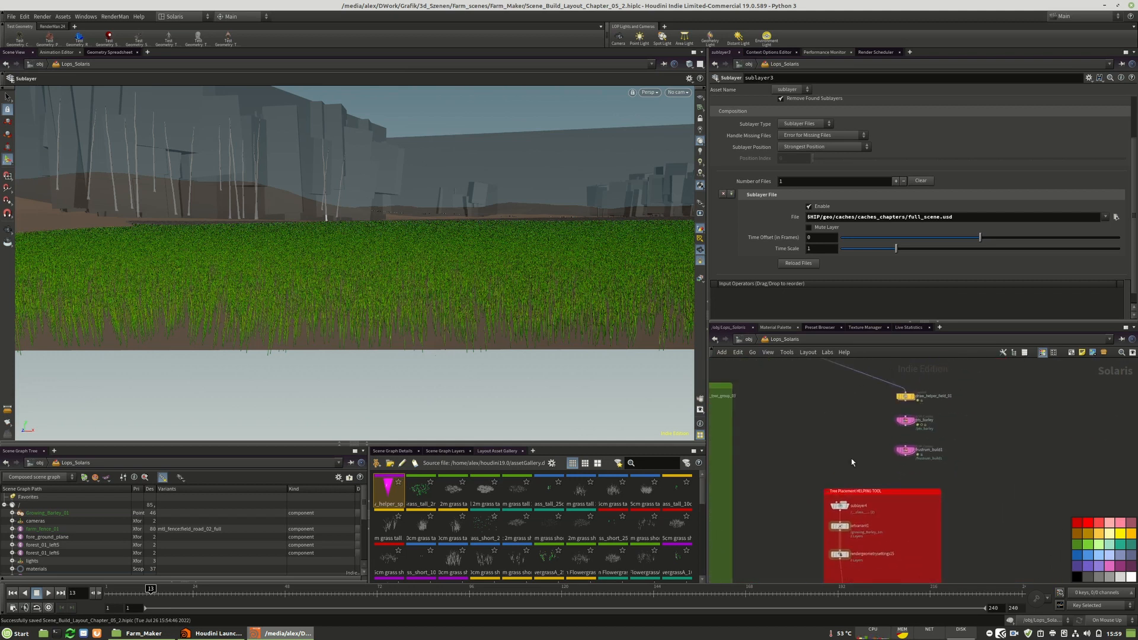
scroll(852, 463, "up", 3)
scroll(852, 462, "down", 3)
scroll(798, 551, "up", 5)
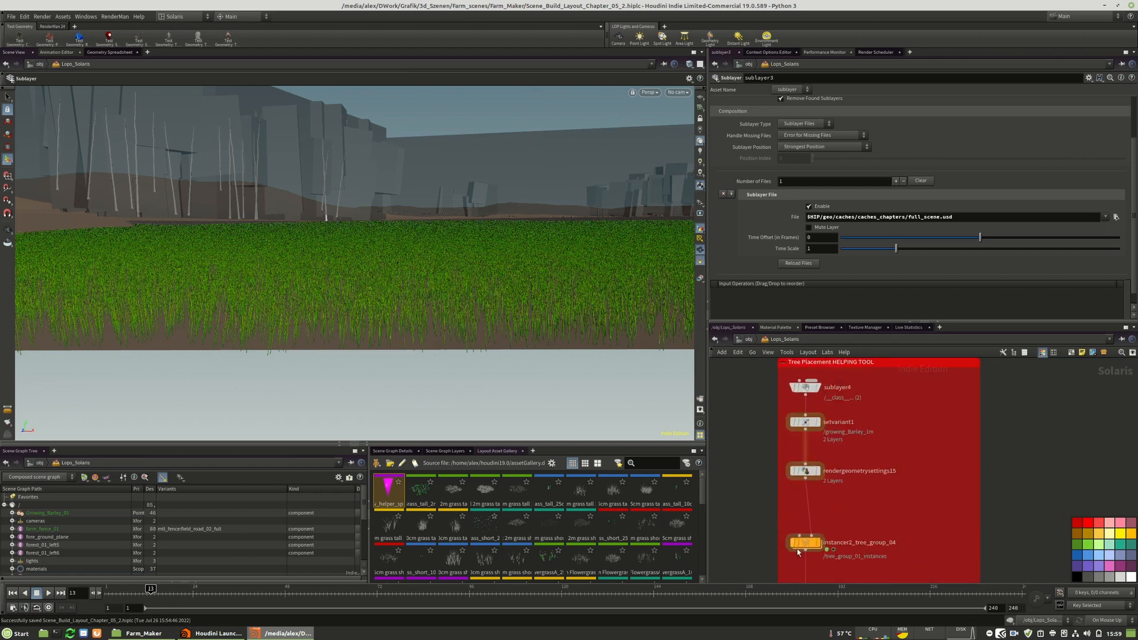
scroll(798, 551, "down", 3)
scroll(818, 501, "up", 3)
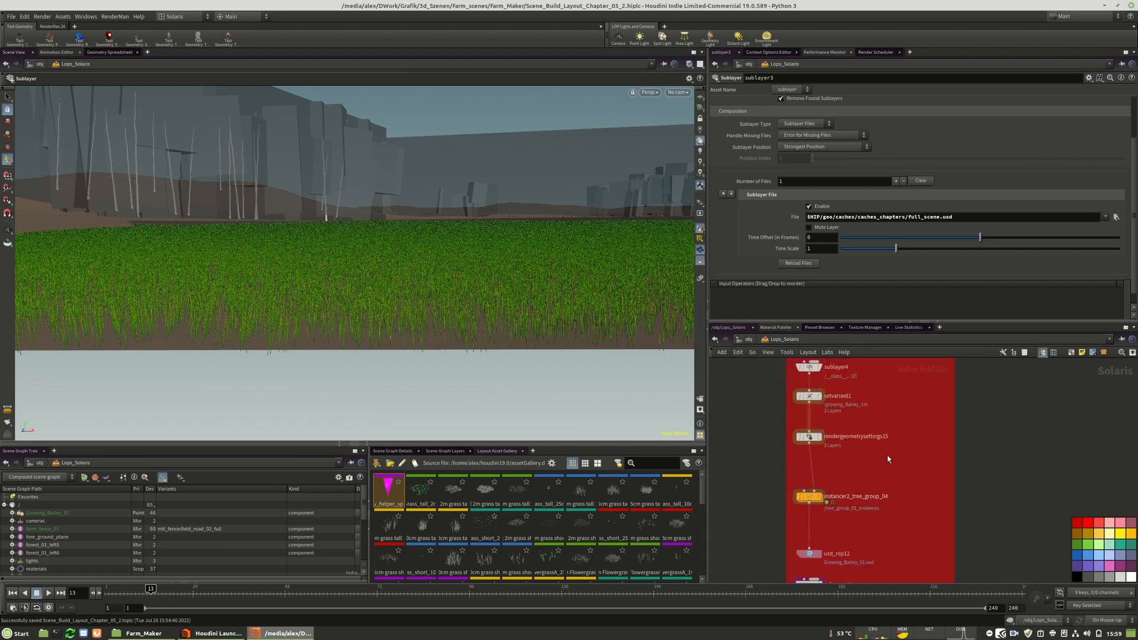
scroll(819, 541, "down", 4)
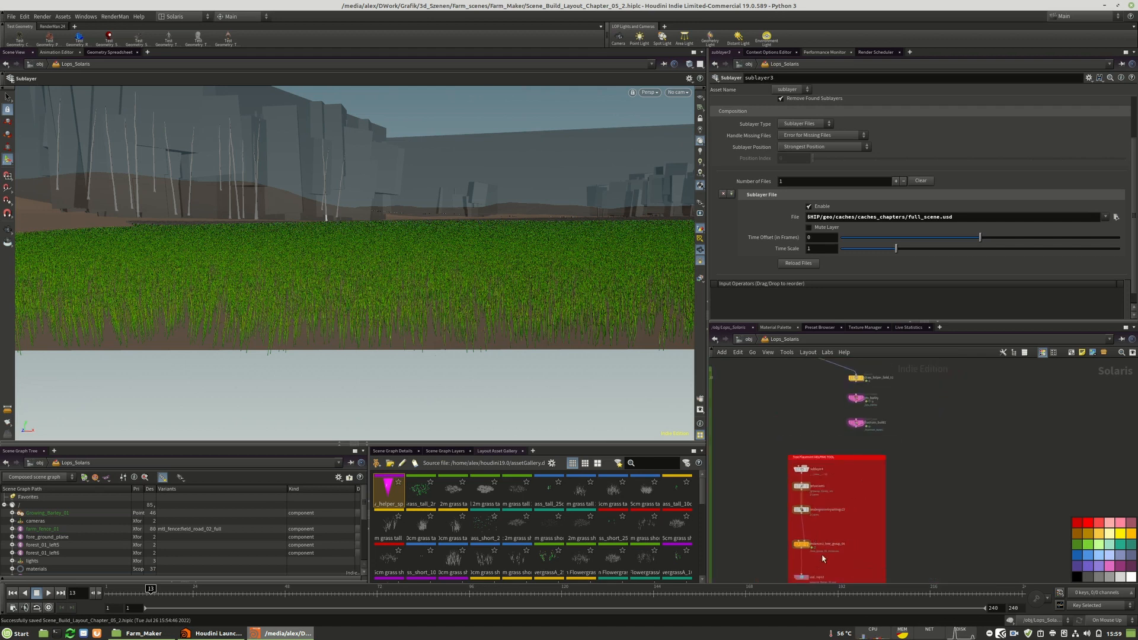
scroll(823, 558, "up", 4)
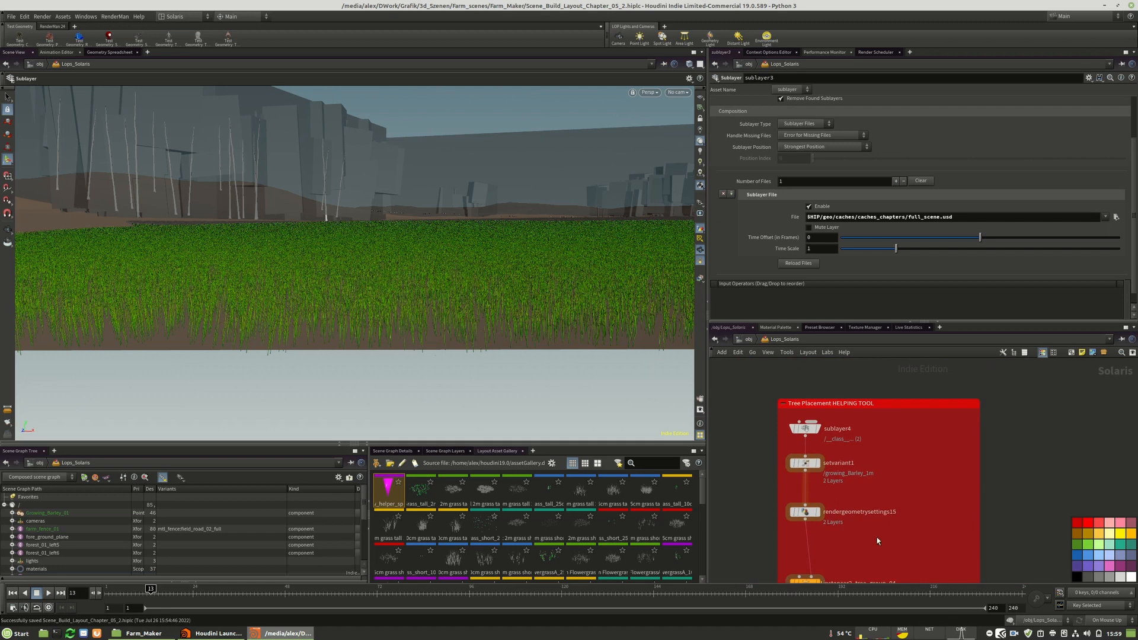
middle_click_drag(887, 465, 859, 565)
middle_click_drag(927, 457, 906, 501)
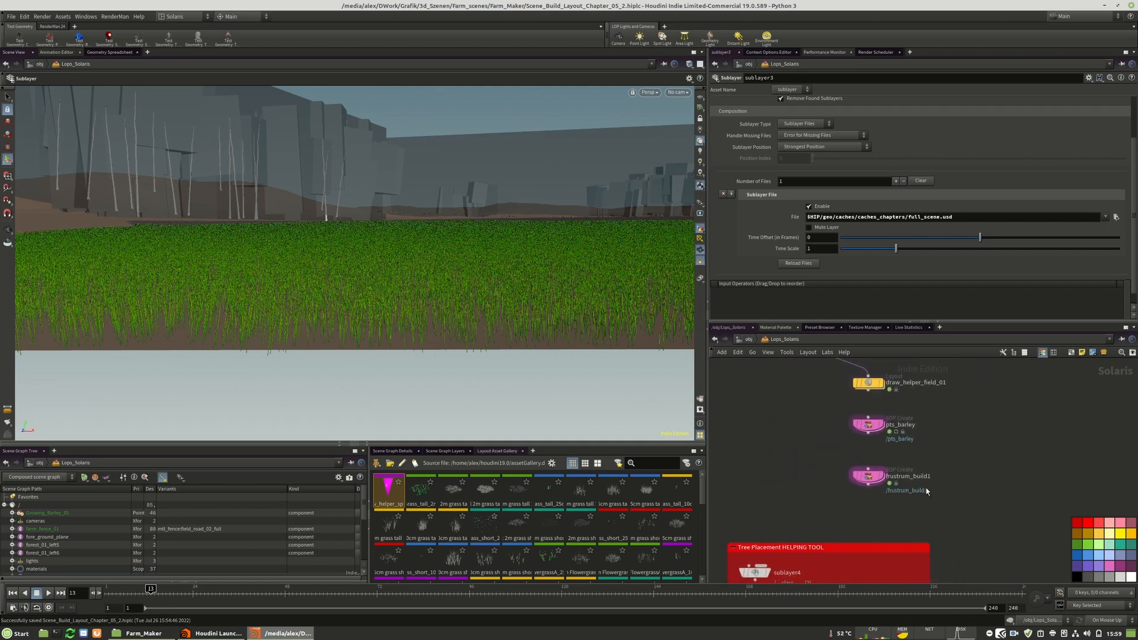
middle_click_drag(832, 507, 819, 448)
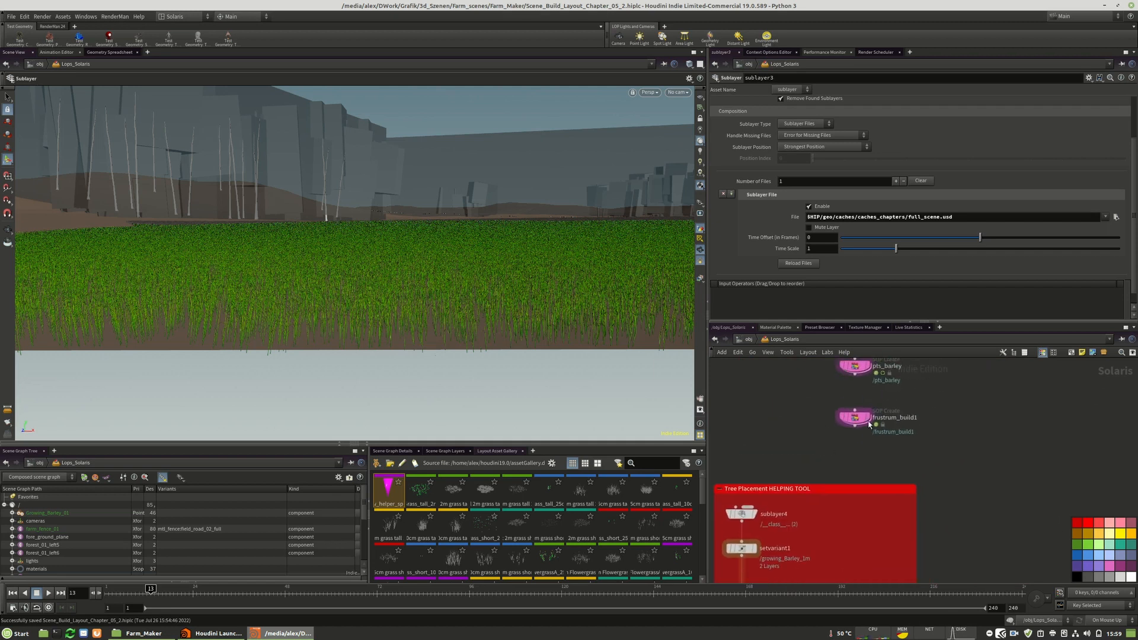
middle_click_drag(756, 579, 861, 530)
middle_click_drag(935, 409, 893, 504)
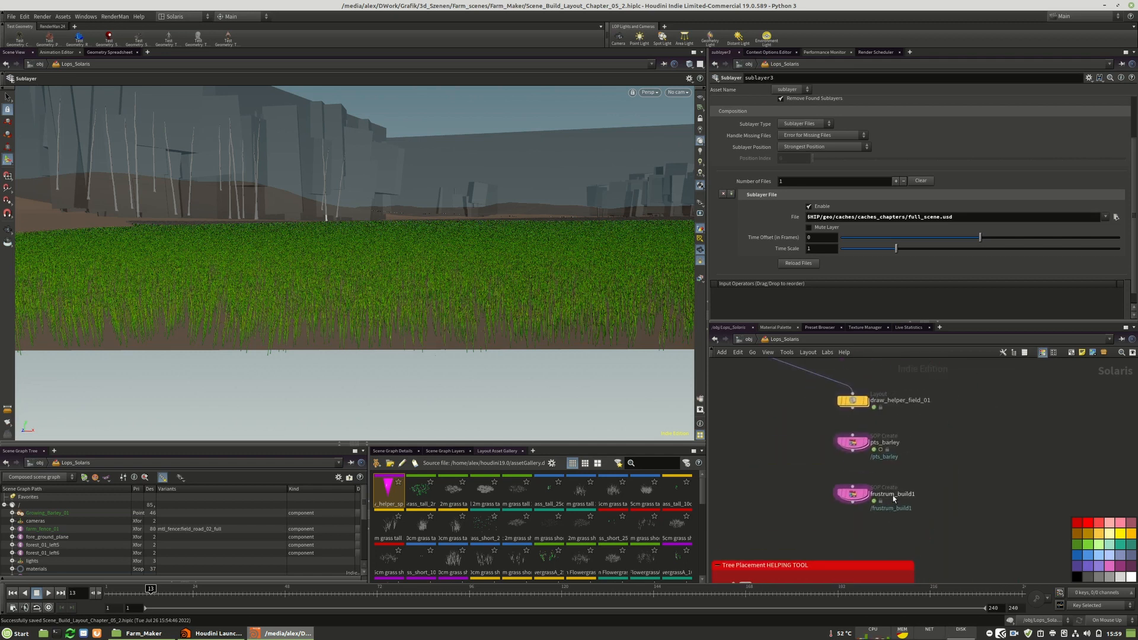
Set Max Points of scatter1 inside pts_barley to 450 and return to the Lops_Solaris level.
left_click(853, 444)
double_click(853, 444)
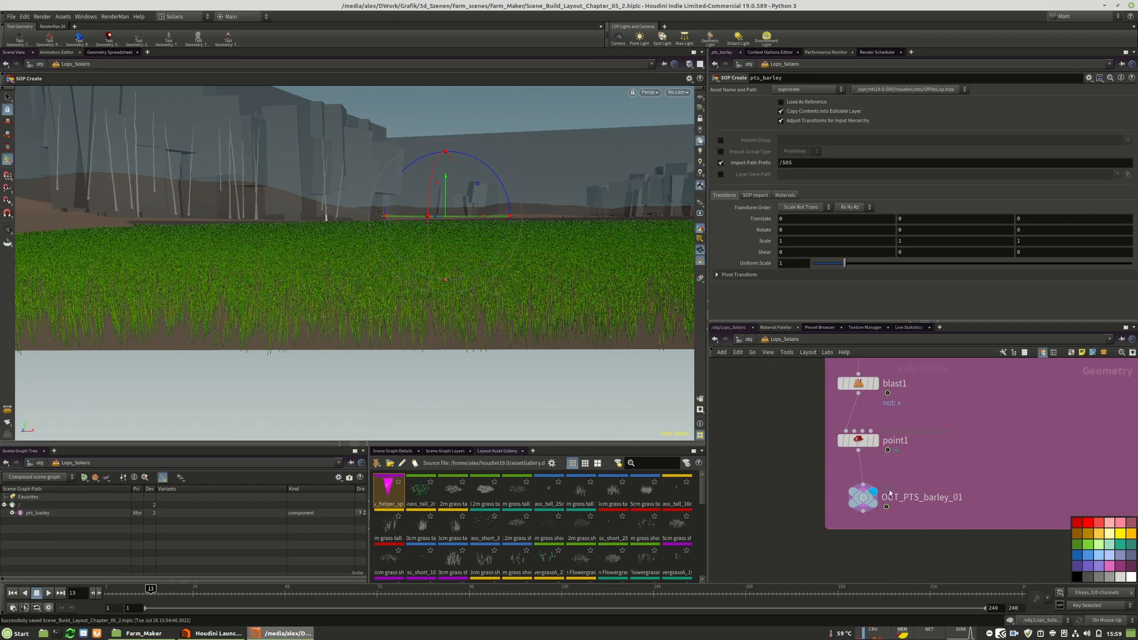
scroll(885, 489, "down", 5)
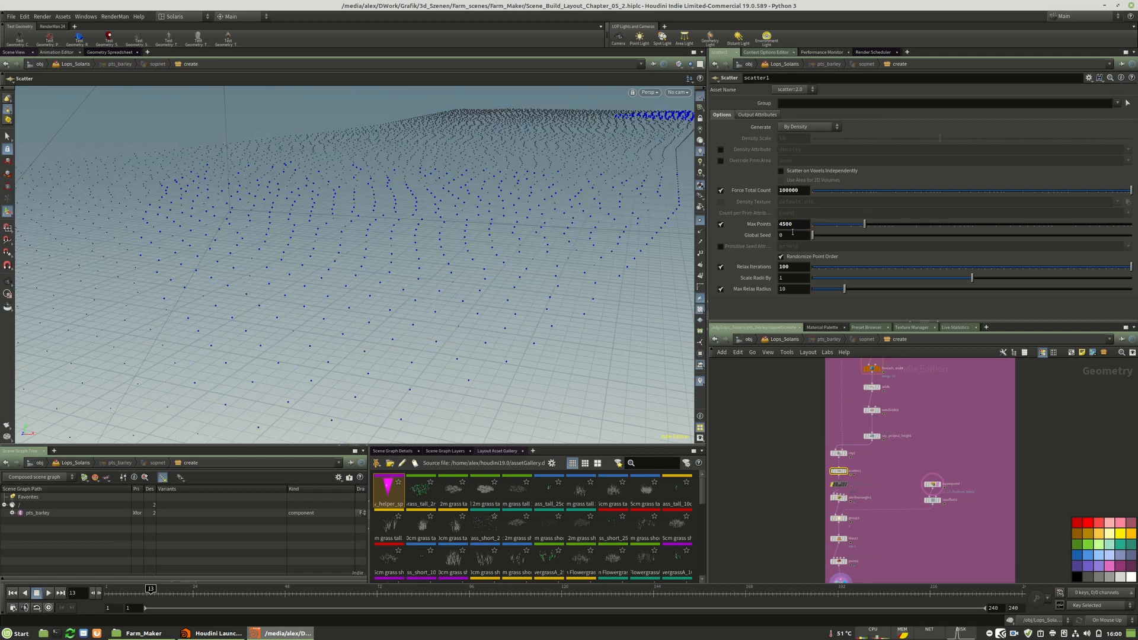
scroll(892, 549, "up", 3)
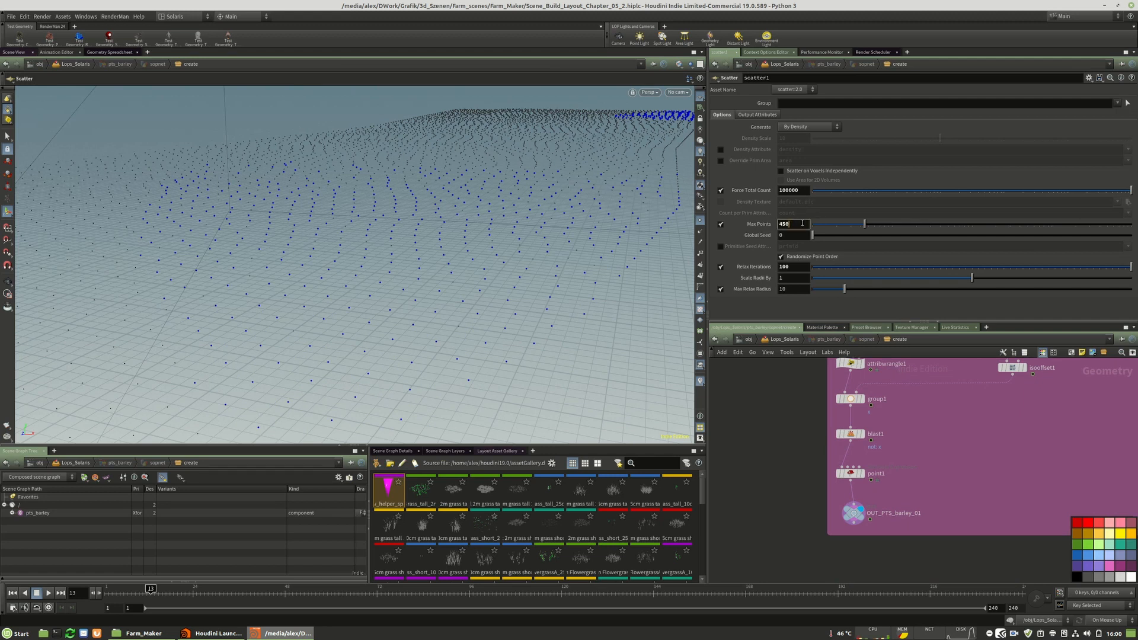
key("Return")
key("u")
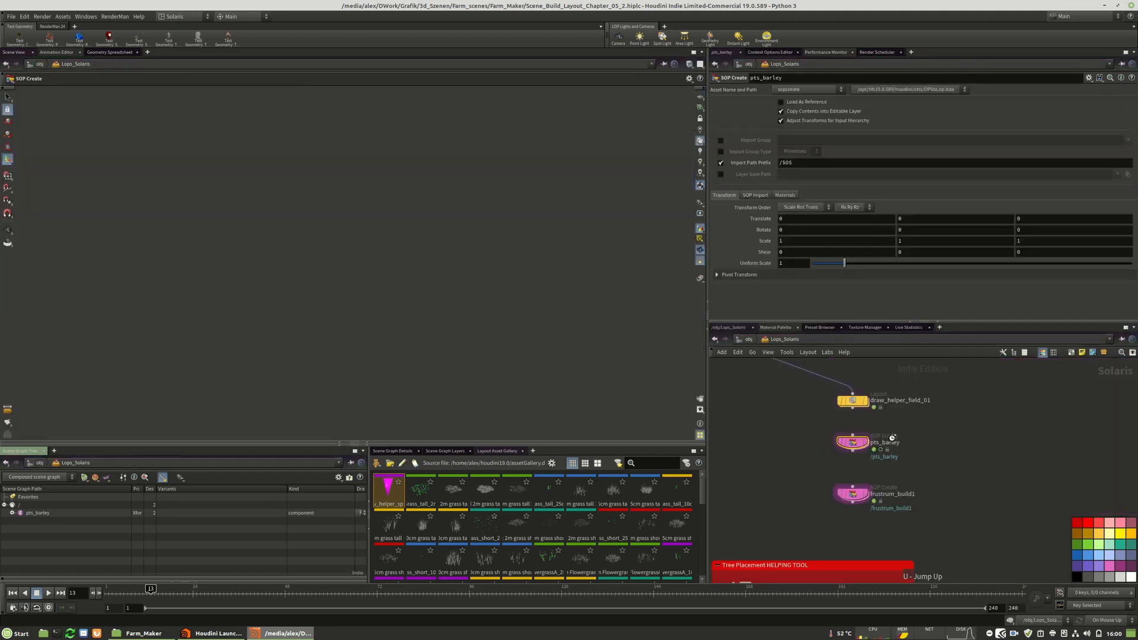
scroll(950, 405, "down", 4)
middle_click_drag(467, 262, 964, 431, "alt")
scroll(1069, 395, "down", 6)
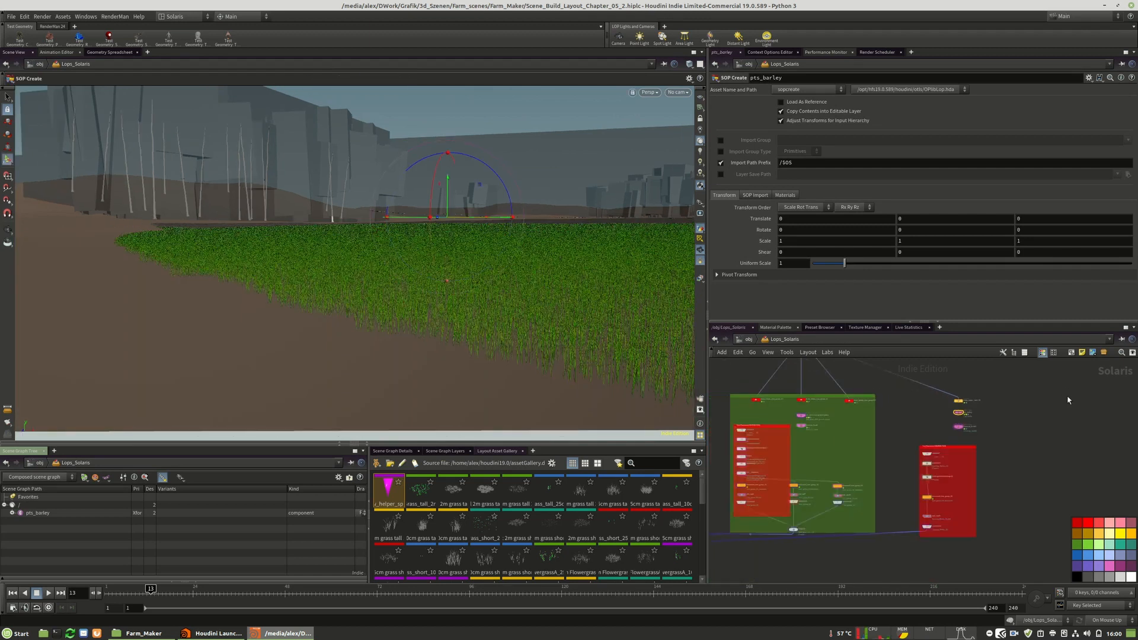
Display the camera2_layout node and examine the barley field up close in the viewport from a low angle.
middle_click_drag(750, 490, 832, 460)
scroll(831, 460, "up", 1)
scroll(831, 465, "up", 8)
scroll(820, 526, "up", 3)
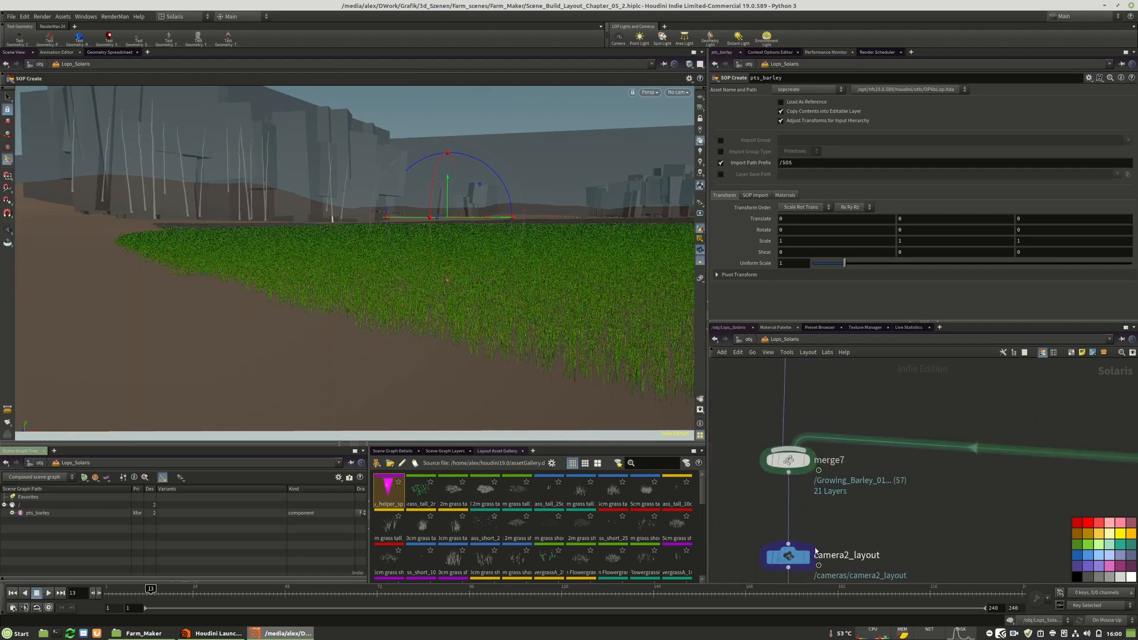
scroll(811, 427, "down", 3)
scroll(809, 534, "up", 2)
left_click(786, 446)
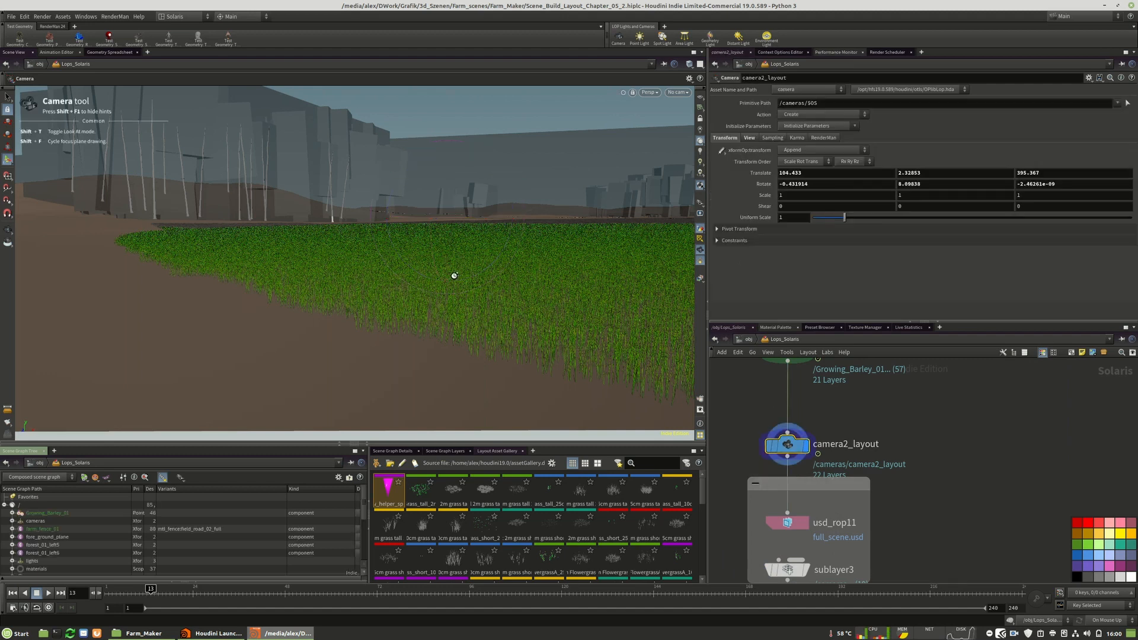
key("d")
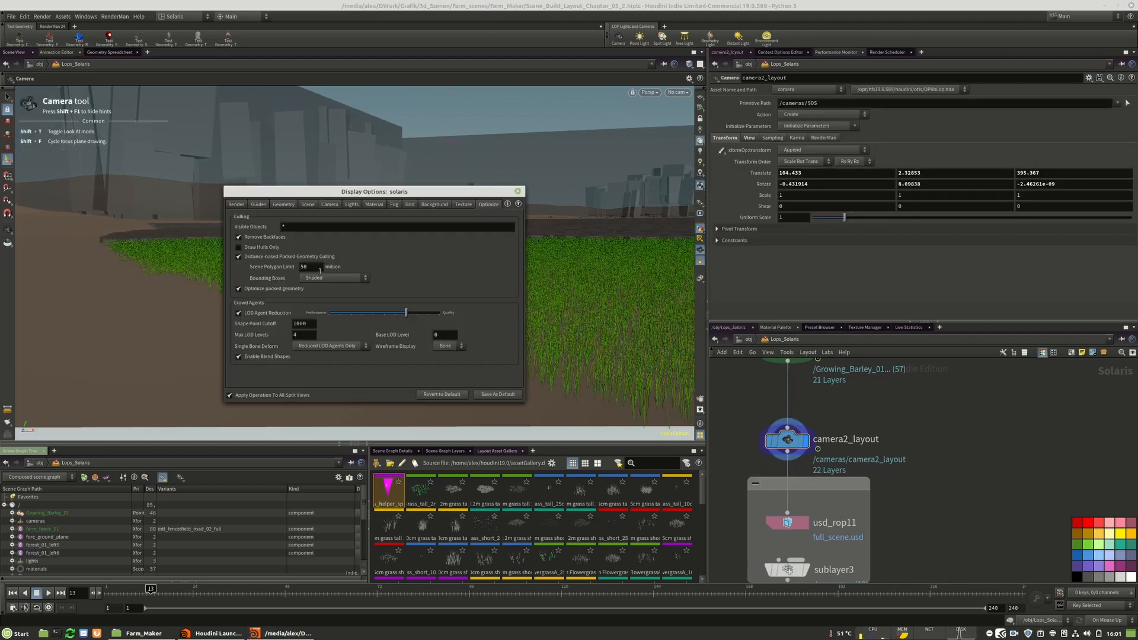
left_click(518, 192)
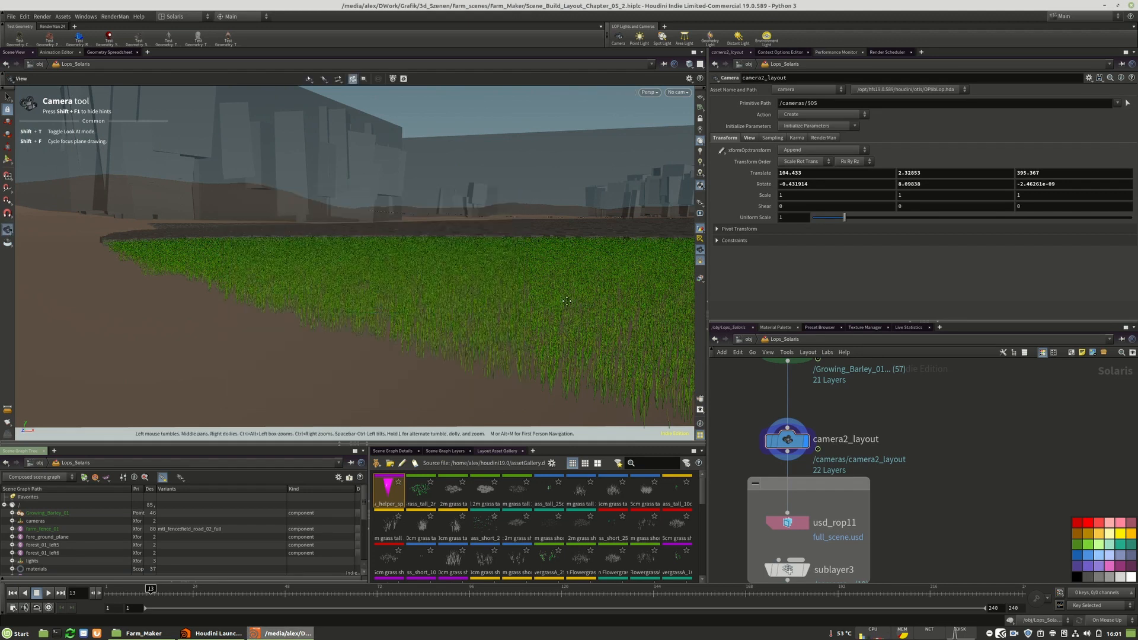
left_click_drag(537, 310, 308, 281)
left_click_drag(510, 280, 483, 308)
scroll(483, 308, "up", 3)
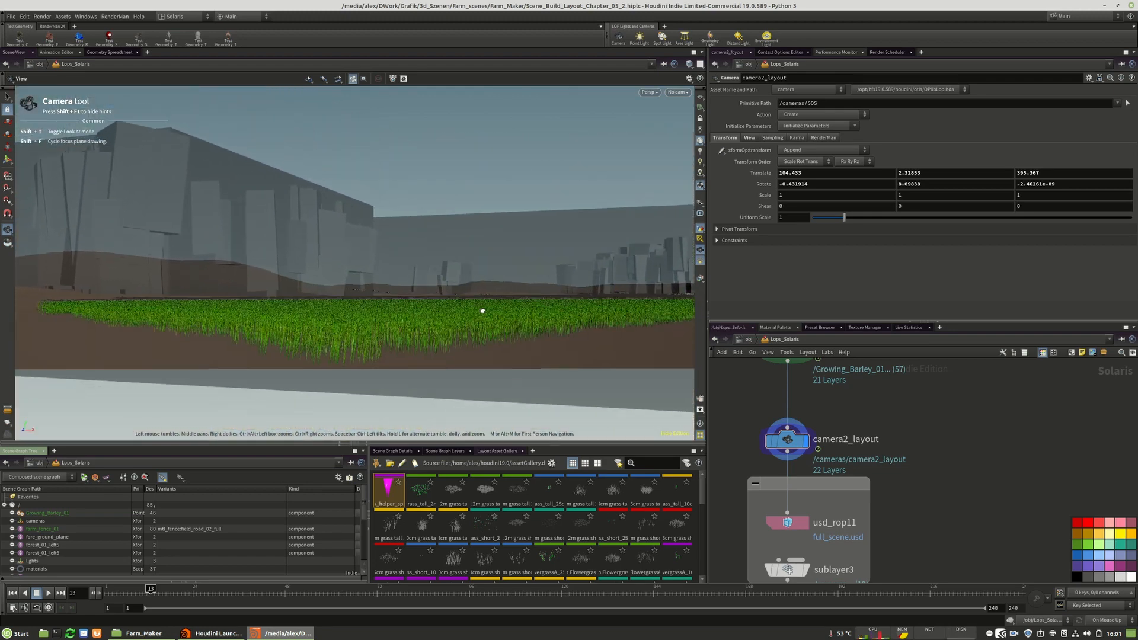
Insert a Transform node between setvariant1 and rendergeometrysettings15 and set its Uniform Scale to 3.
scroll(944, 514, "down", 5)
scroll(944, 514, "up", 8)
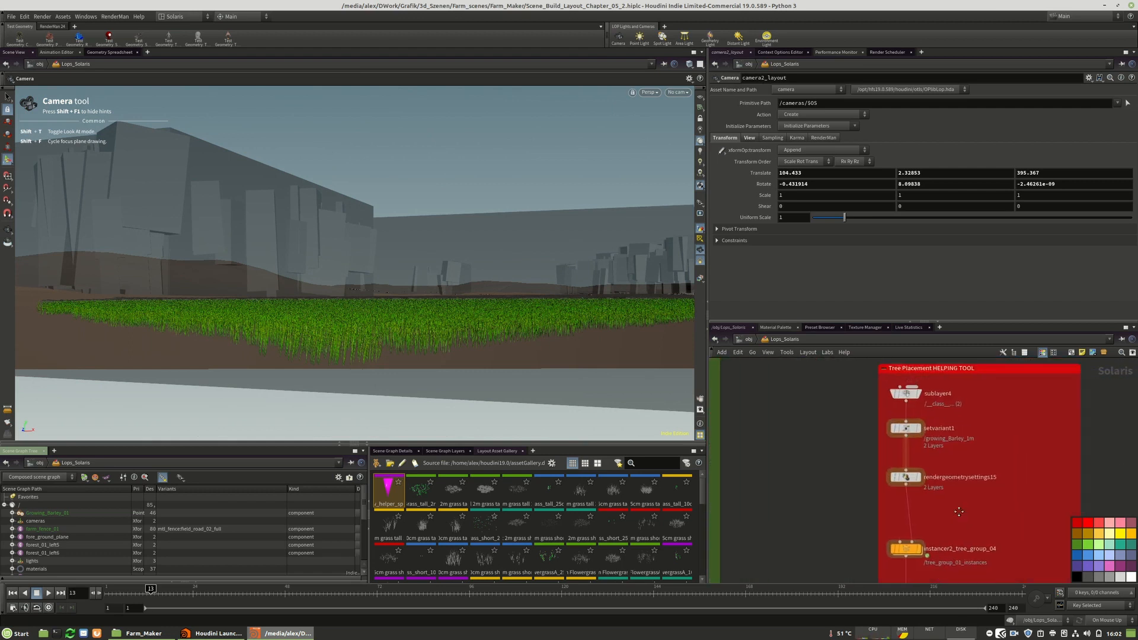
middle_click_drag(941, 557, 918, 606)
key("Tab")
type("tra")
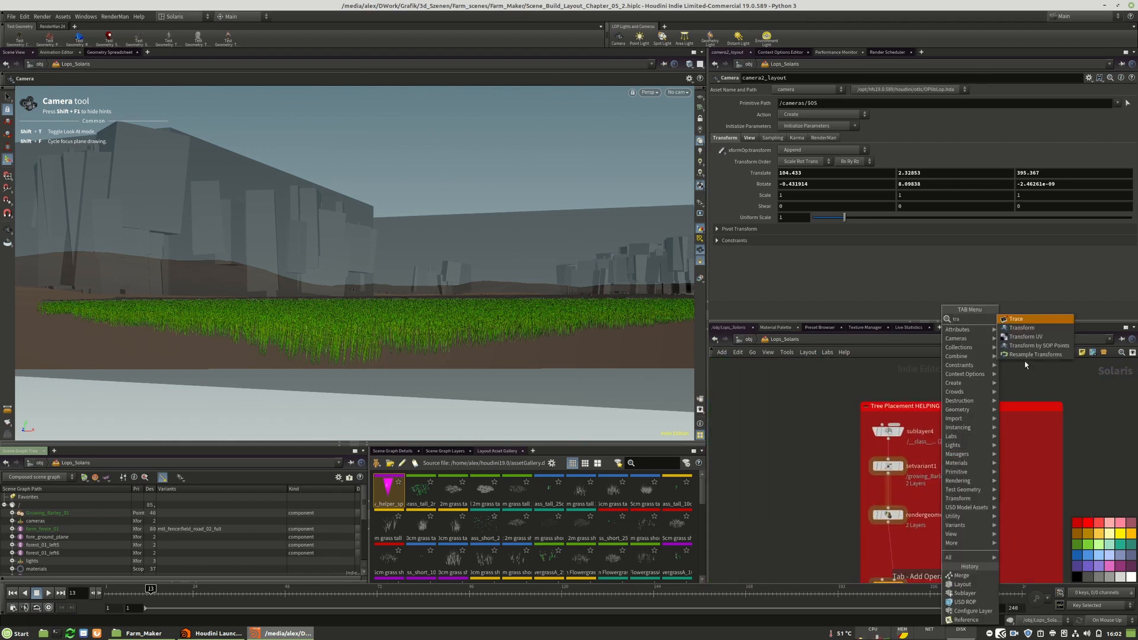
left_click(1022, 327)
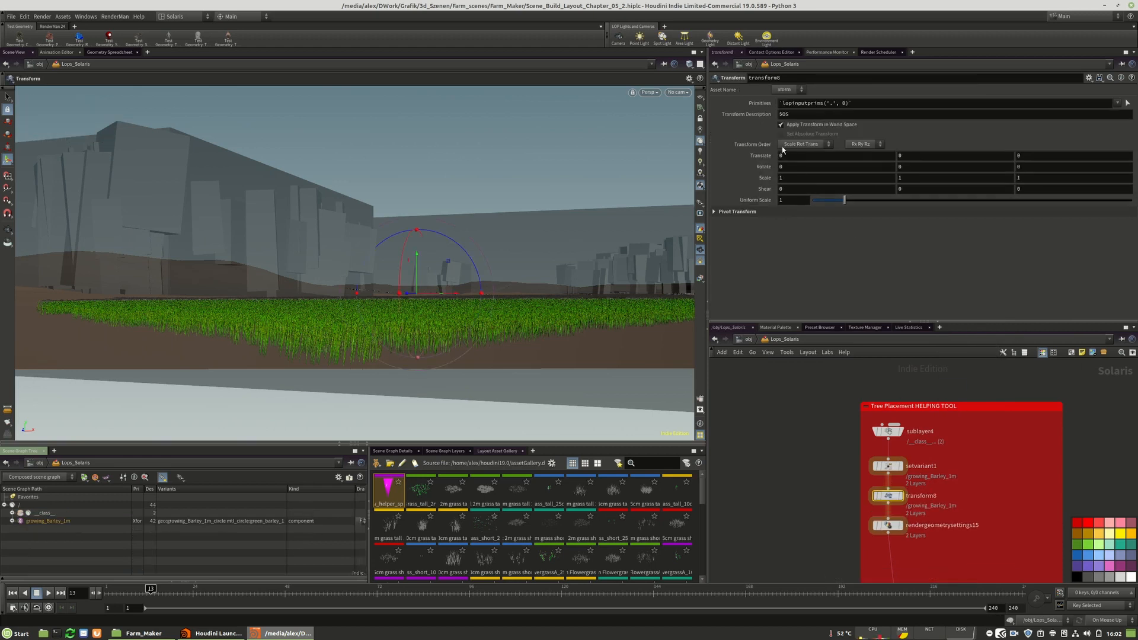
left_click(797, 200)
Display instancer2_tree_group_04 and change its Primitive Path to /barley_group_01_instances.
middle_click_drag(994, 562, 987, 435)
left_click(881, 471)
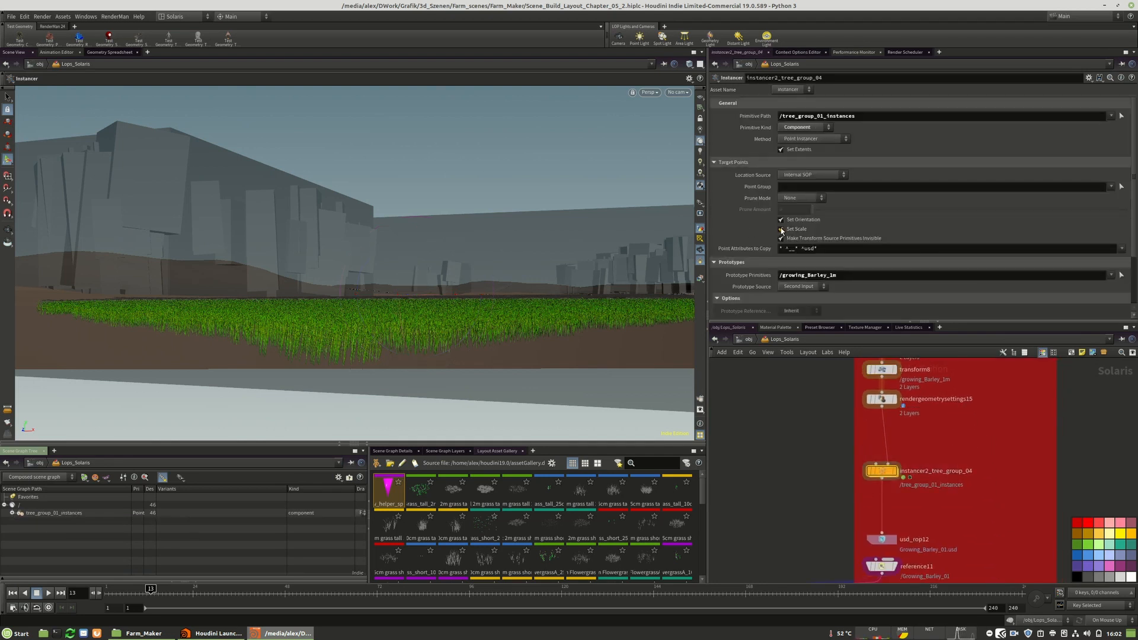
mouse_move(897, 471)
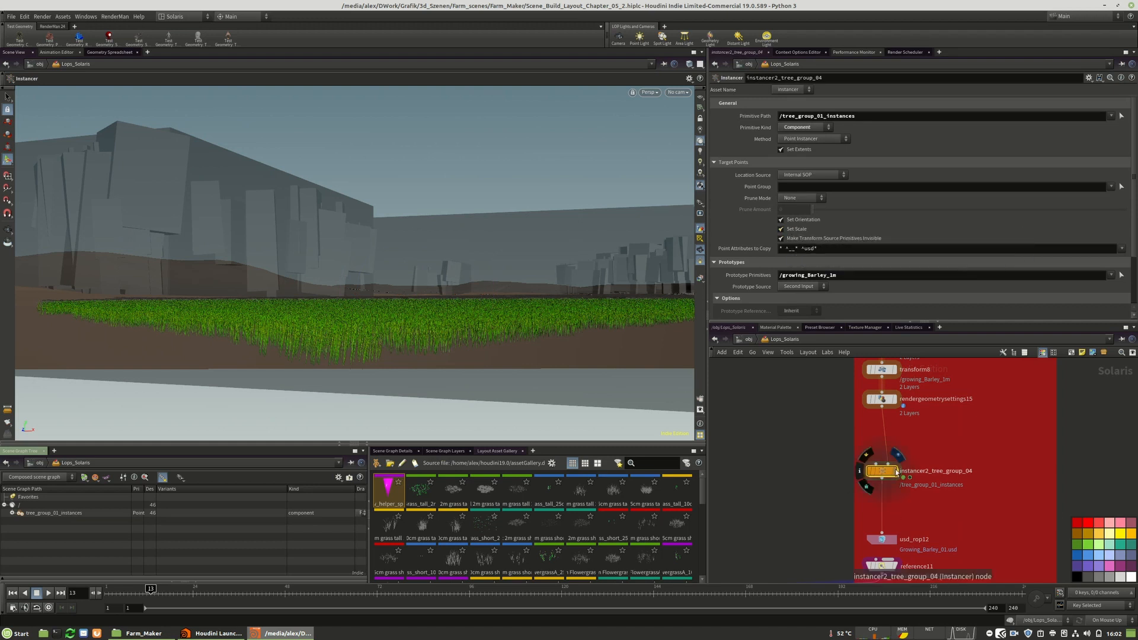
left_click(896, 471)
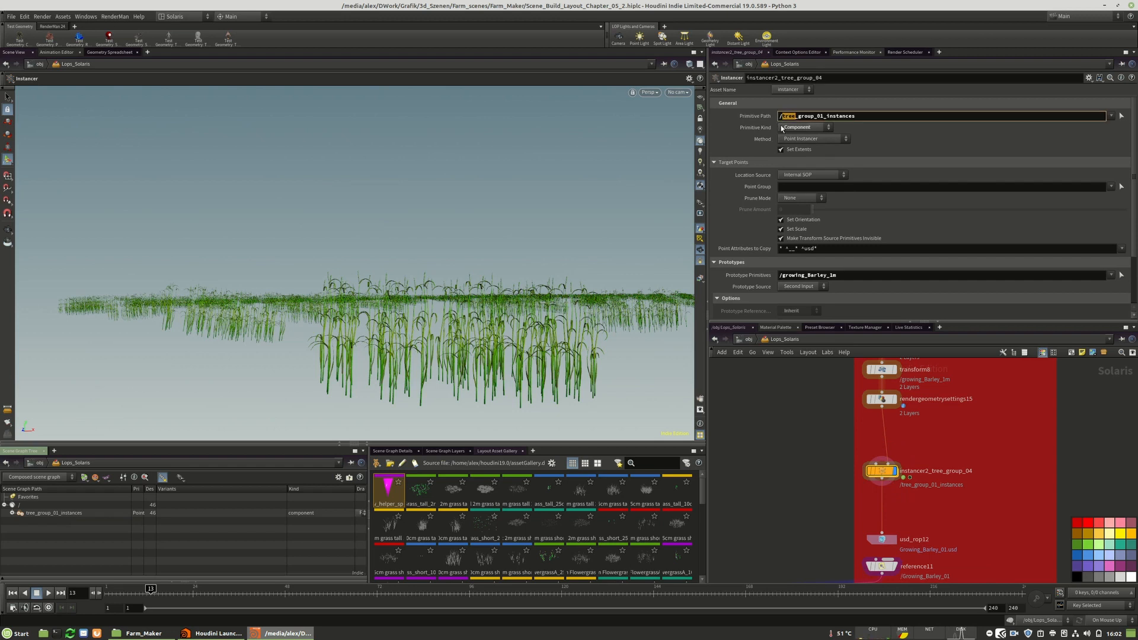
key("Return")
left_click_drag(413, 340, 290, 379, "alt")
scroll(1006, 445, "down", 5)
scroll(985, 473, "up", 3)
scroll(983, 472, "up", 3)
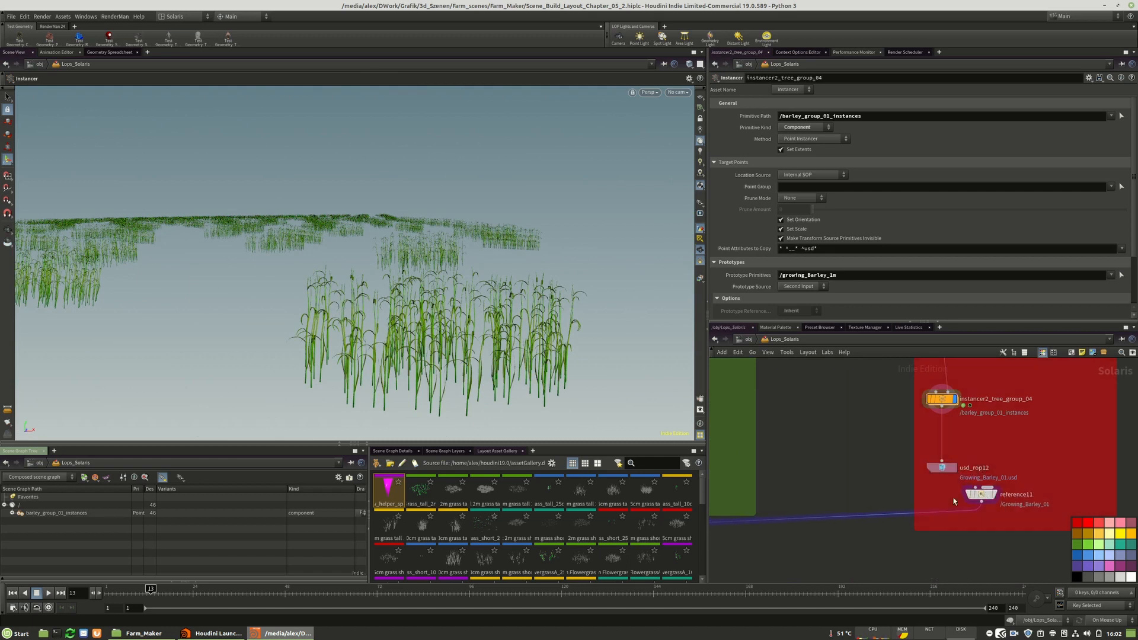
Wire instancer2_tree_group_04 directly into merge15 and display merge15 to view the barley within the farm scene.
scroll(1105, 436, "down", 4)
scroll(1105, 436, "down", 3)
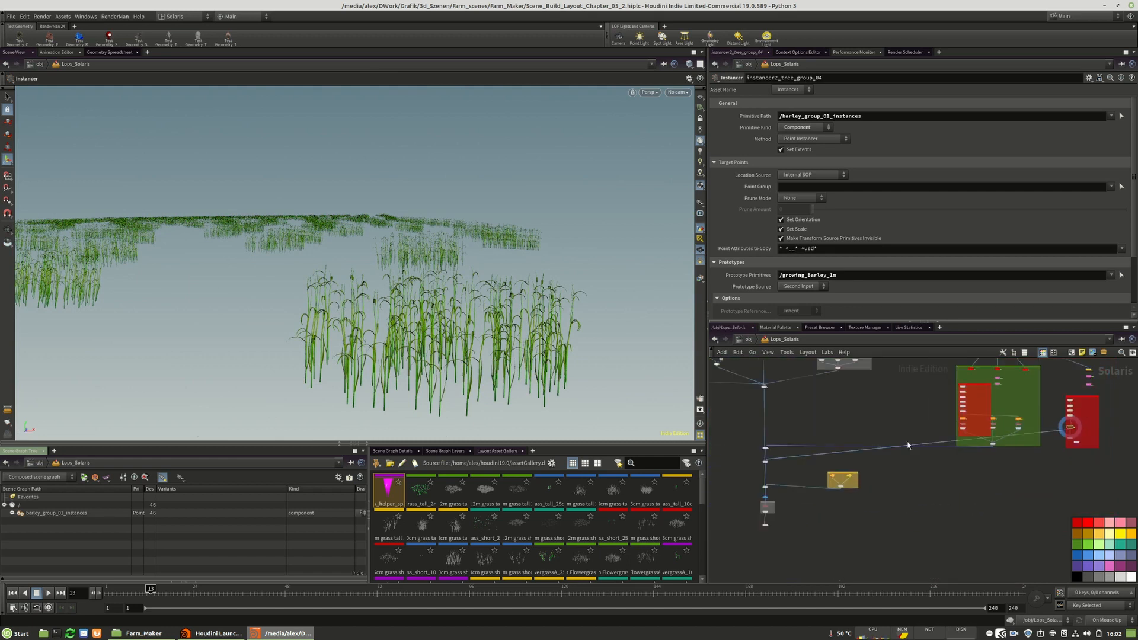
scroll(723, 453, "up", 10)
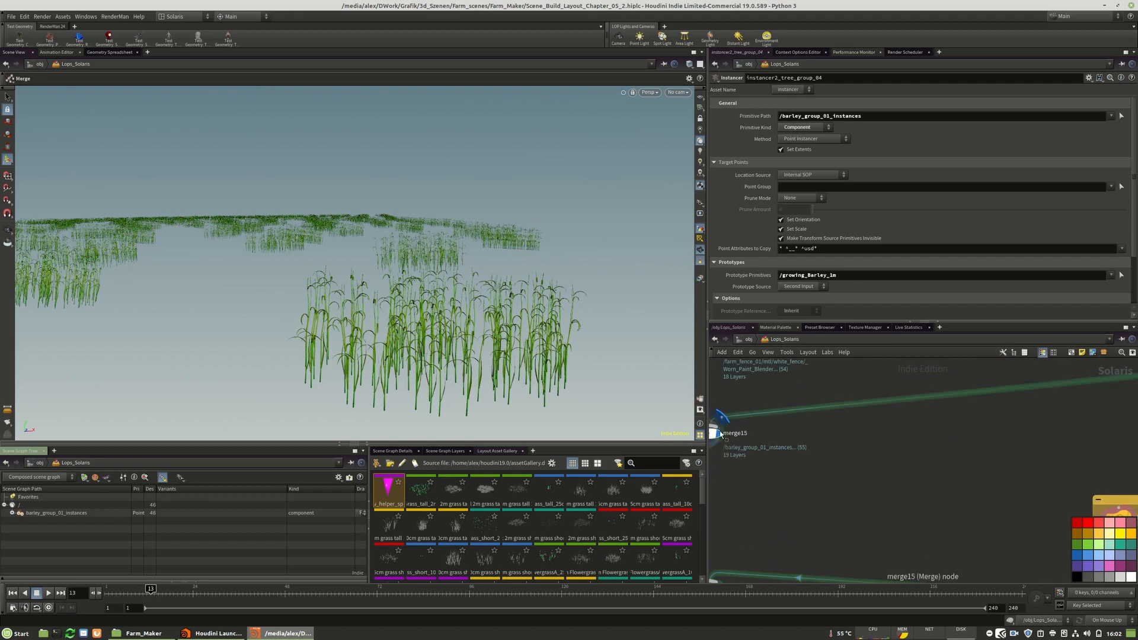
scroll(772, 454, "down", 3)
left_click(816, 440)
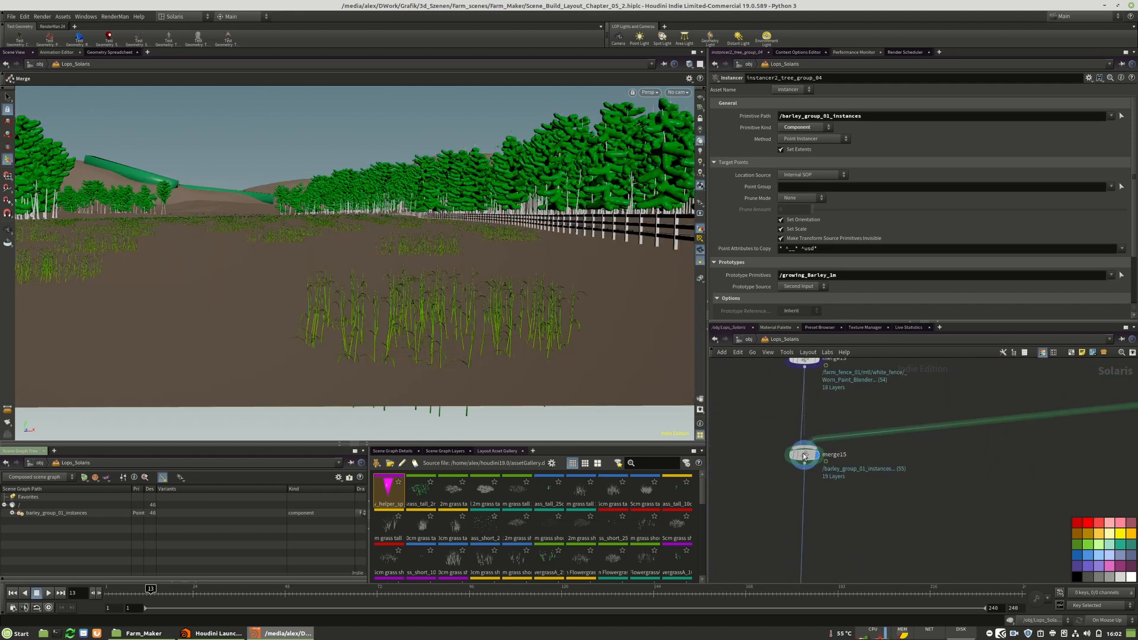
left_click(801, 455)
right_click_drag(450, 303, 518, 314)
middle_click_drag(518, 315, 292, 291)
left_click_drag(292, 290, 180, 286)
key("Escape")
Set Translate Y of transform8 to 0.4 to raise the barley clumps.
scroll(797, 537, "down", 4)
scroll(797, 537, "down", 2)
scroll(990, 503, "up", 6)
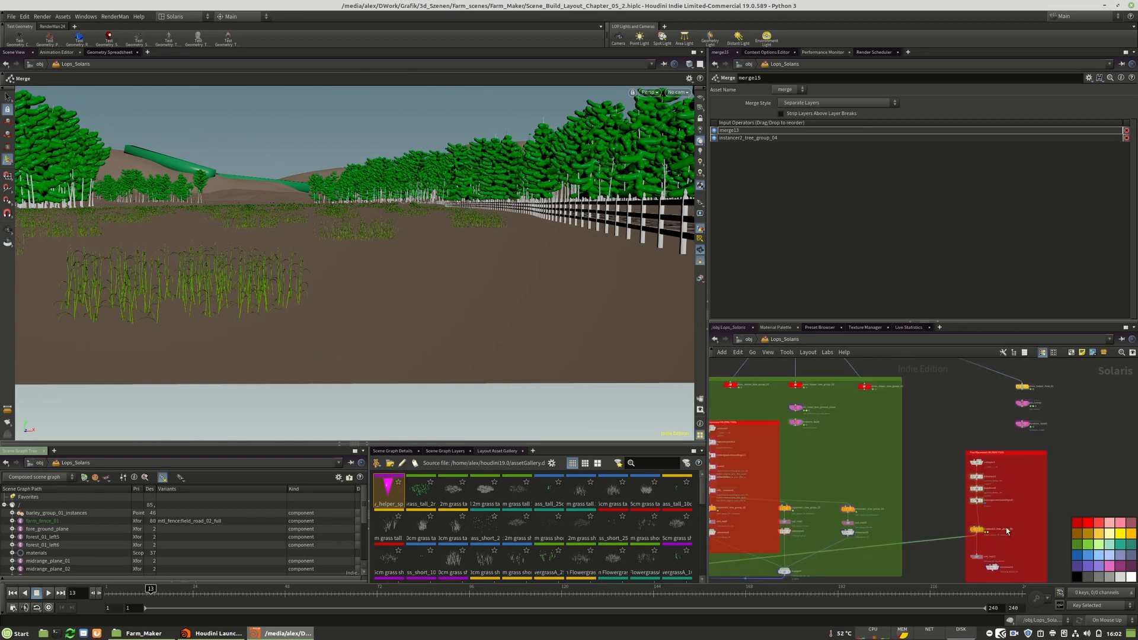
mouse_move(990, 503)
middle_mouse_down()
mouse_move(990, 480)
mouse_move(980, 522)
middle_mouse_up()
scroll(979, 523, "up", 3)
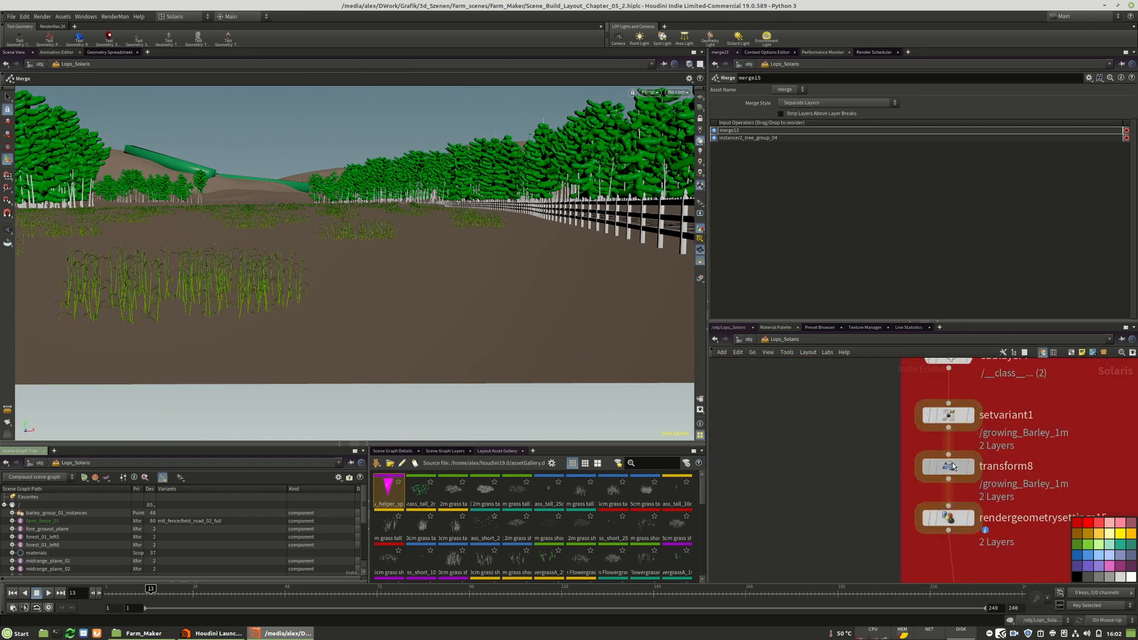
left_click(948, 465)
left_click(941, 155)
type("0.4")
key("Return")
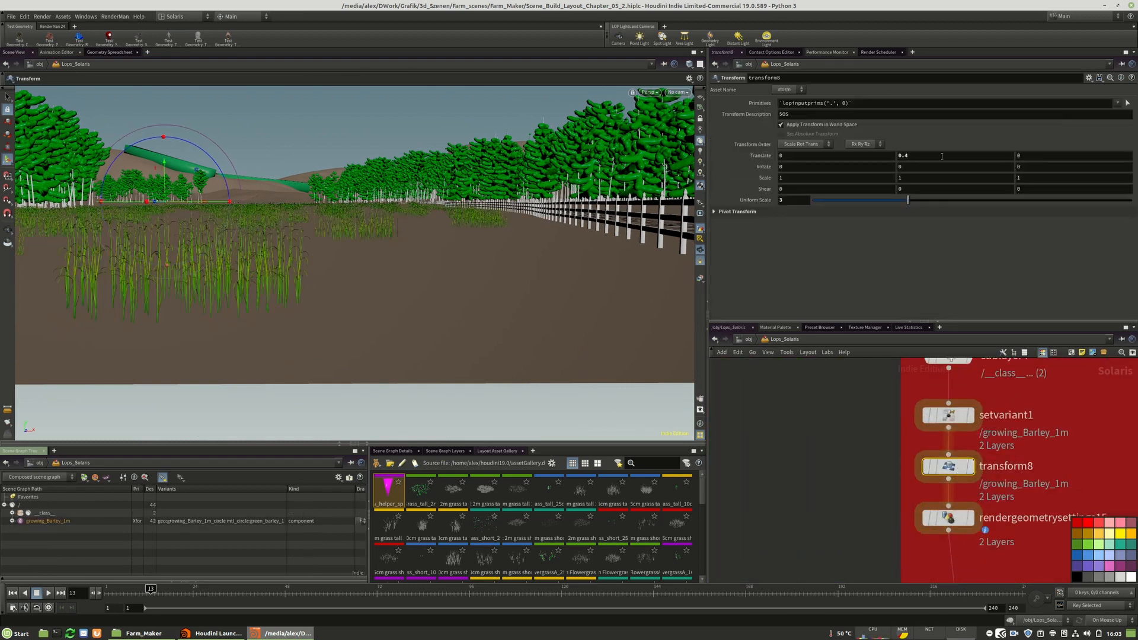
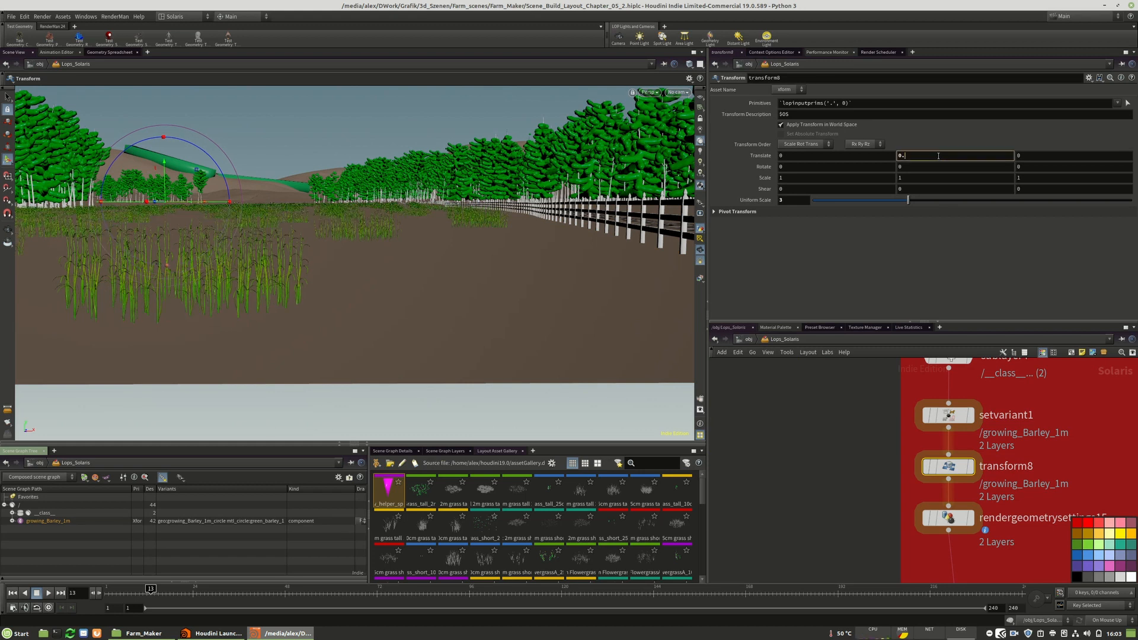
Set the viewport camera's near clipping plane to 1 in the display options.
key("Escape")
left_click_drag(352, 260, 461, 257)
right_click_drag(460, 256, 453, 258)
key("d")
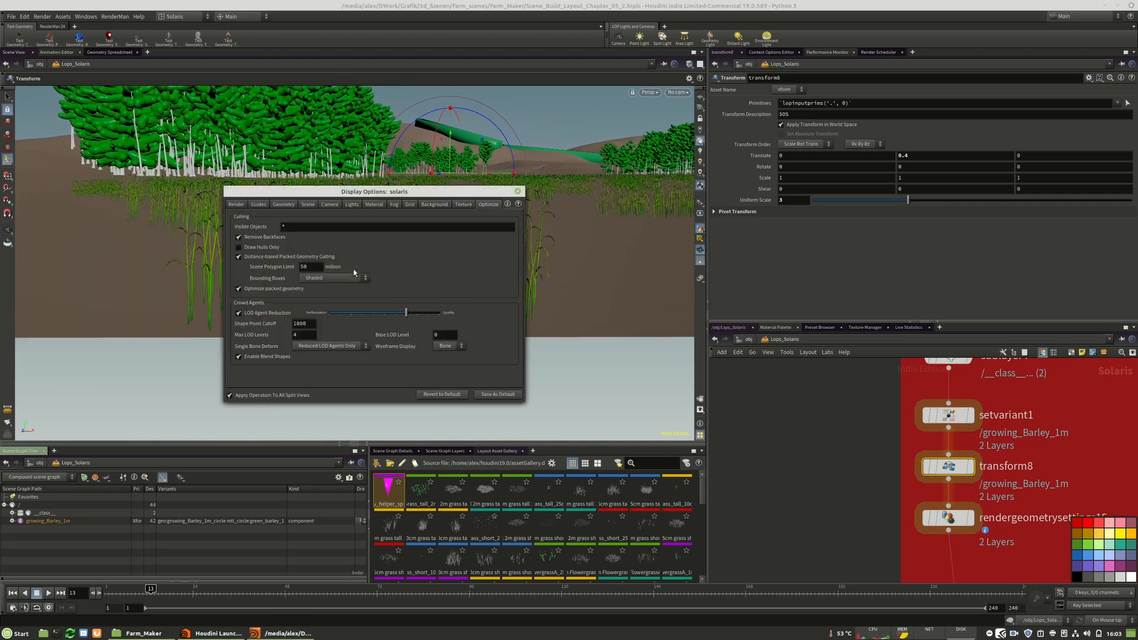
left_click(328, 205)
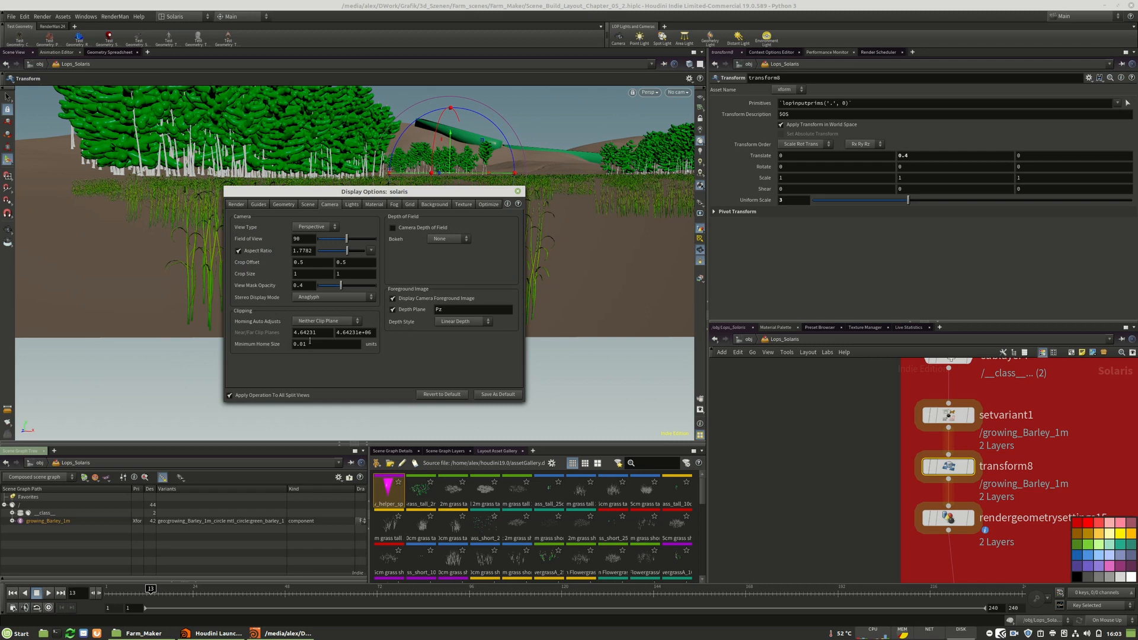
type("1")
key("Return")
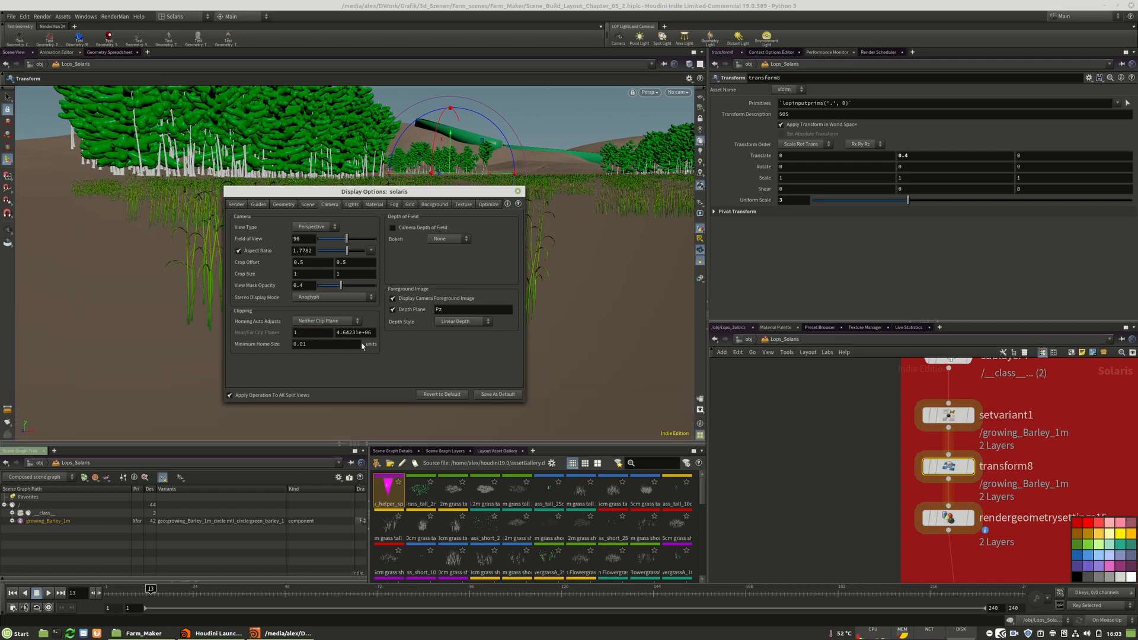
left_click(514, 190)
Set the Uniform Scale of transform8 to 5.
key("Escape")
scroll(279, 203, "up", 5)
scroll(282, 201, "down", 8)
left_click_drag(198, 209, 234, 201)
key("Return")
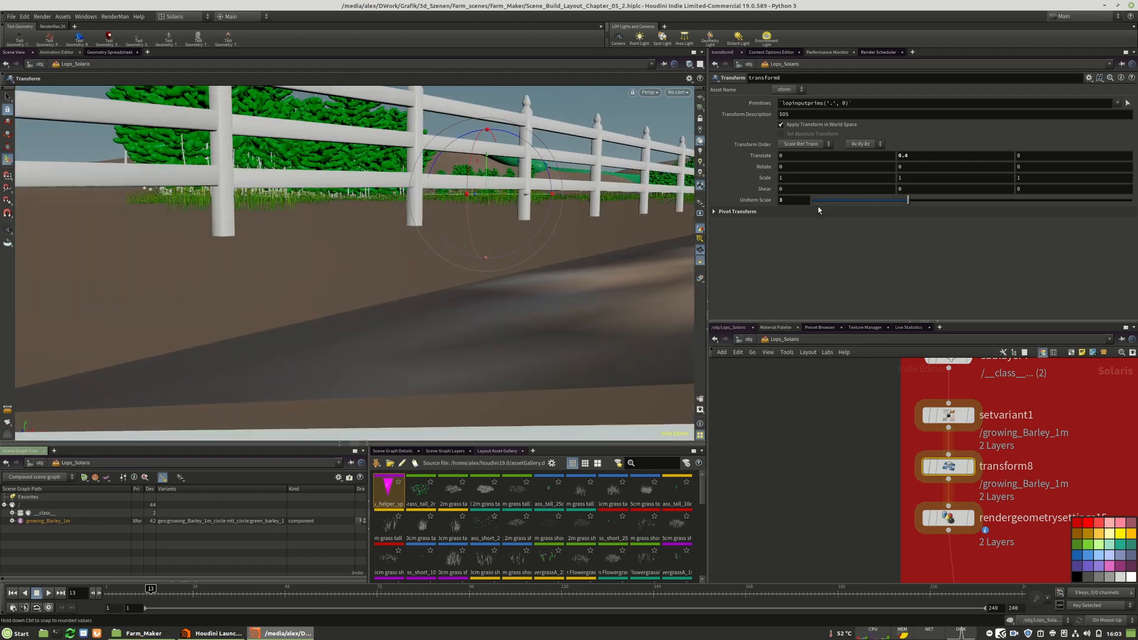
type("5")
key("Return")
Try Translate Y values of 1 and 0.9 on transform8 while viewing the barley roots at ground level.
key("Escape")
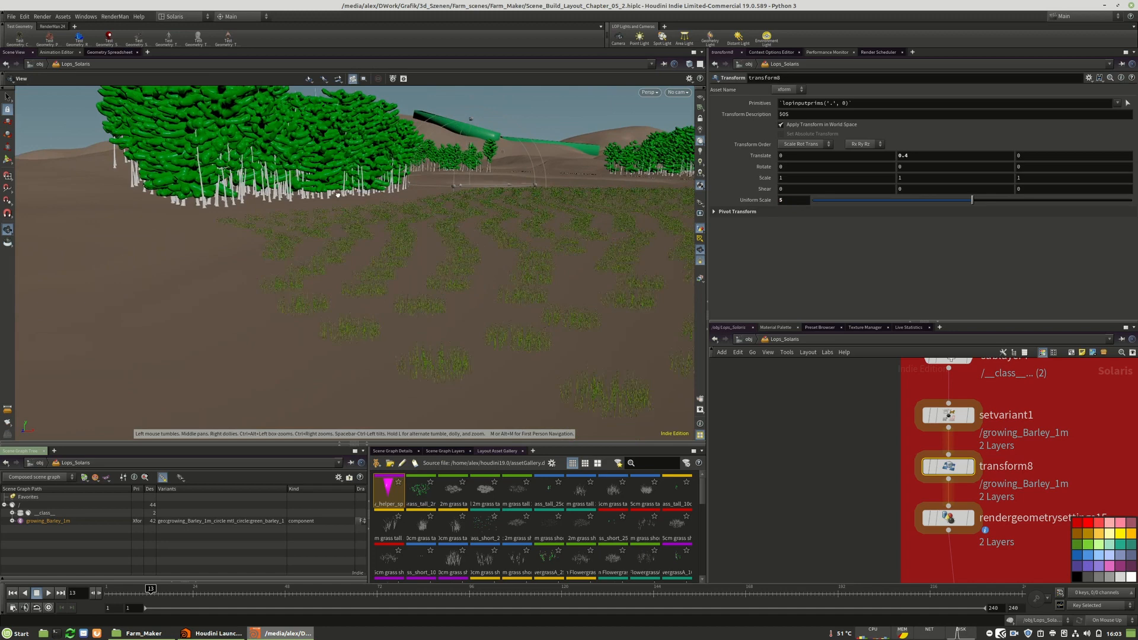
mouse_move(333, 192)
right_mouse_down()
mouse_move(467, 193)
mouse_move(332, 191)
mouse_move(352, 190)
right_mouse_up()
key("Return")
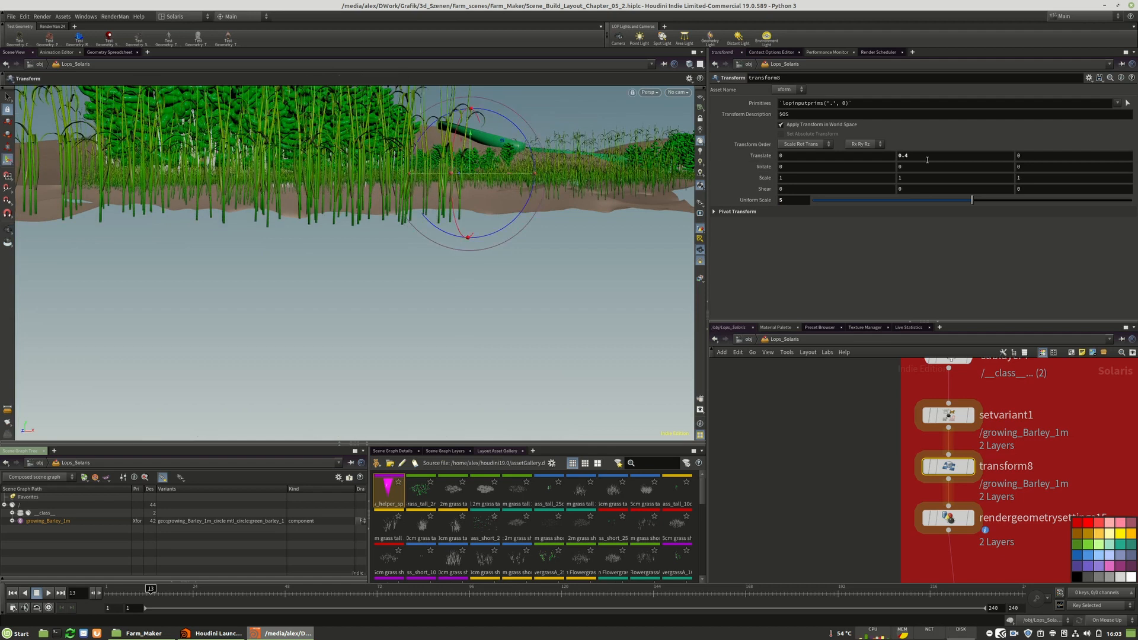
key("Return")
double_click(913, 157)
type("1")
key("Return")
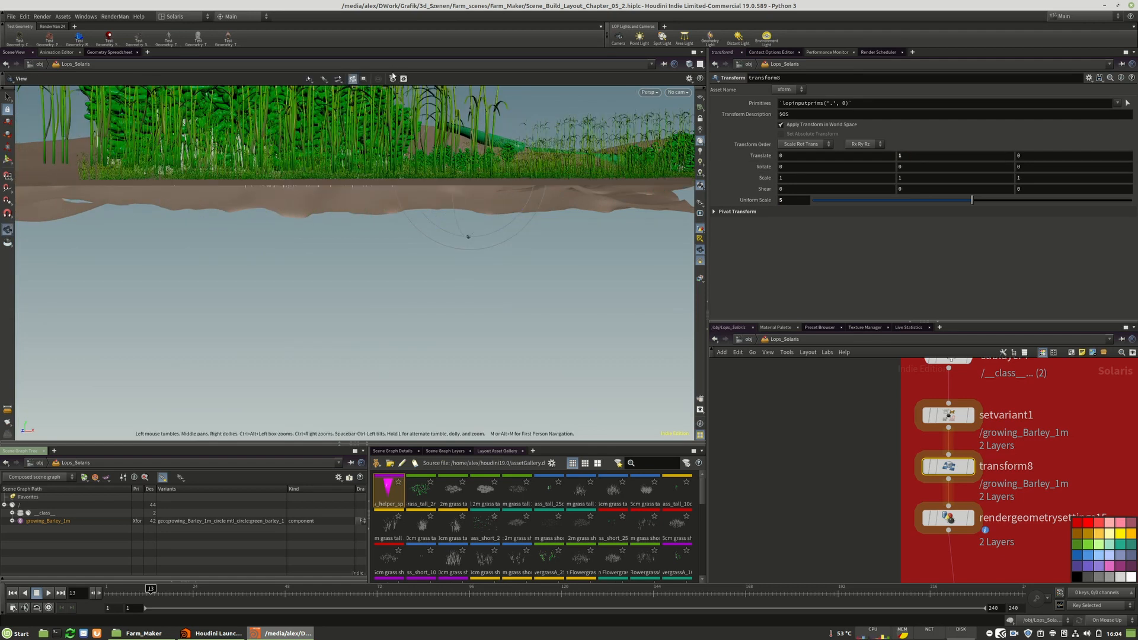
type("0.9")
key("Return")
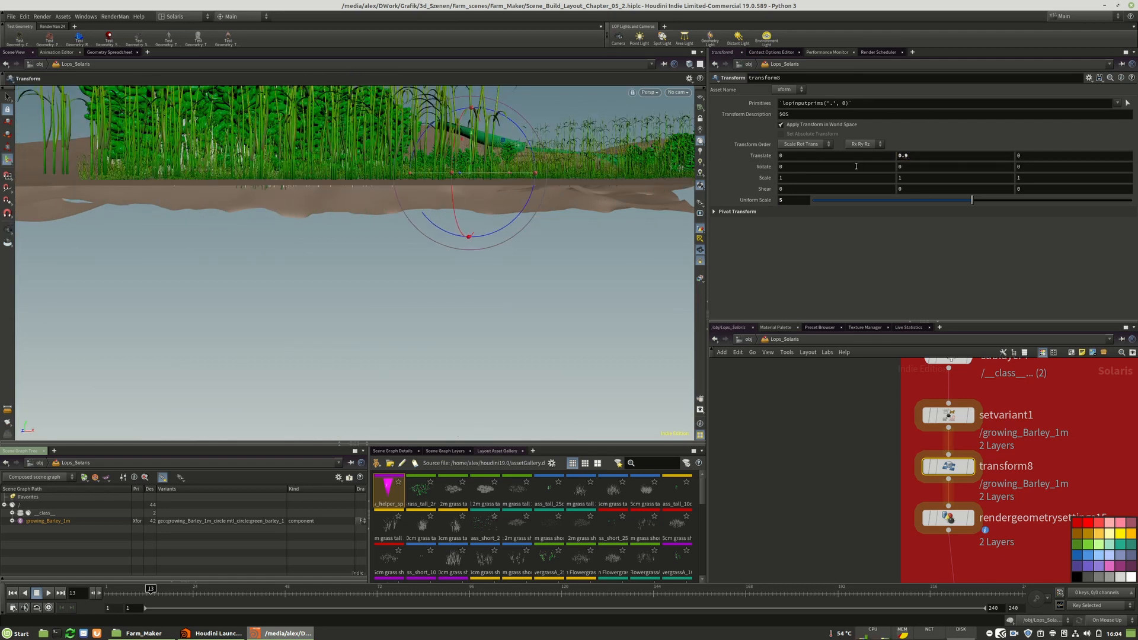
Set the Uniform Scale of transform8 to 4.
left_click_drag(380, 165, 320, 184, "alt")
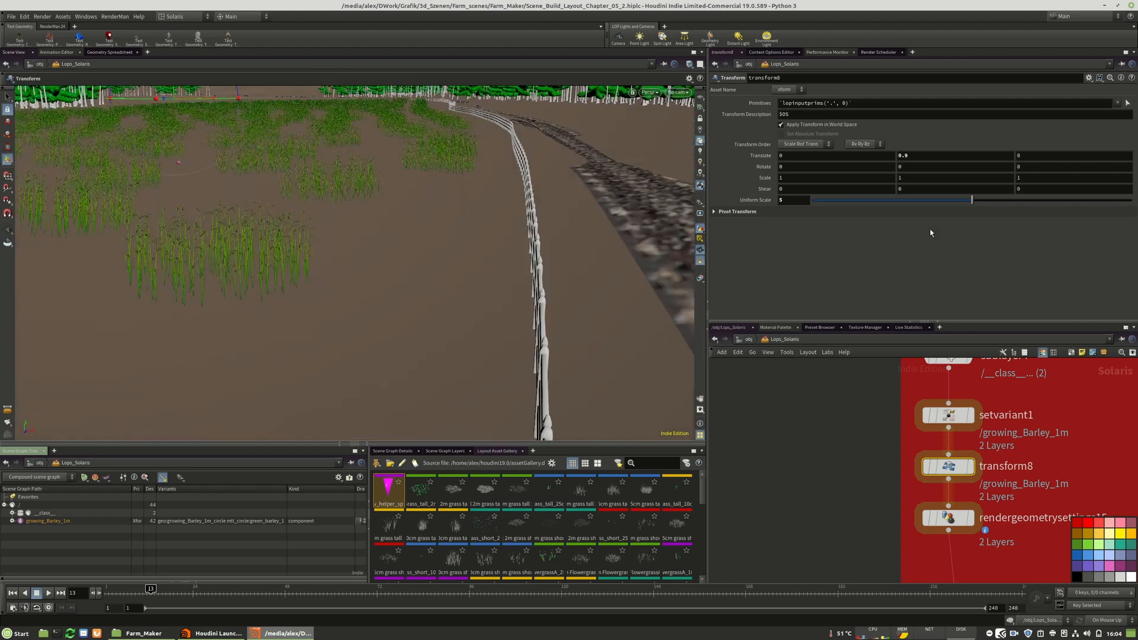
type("4")
key("Return")
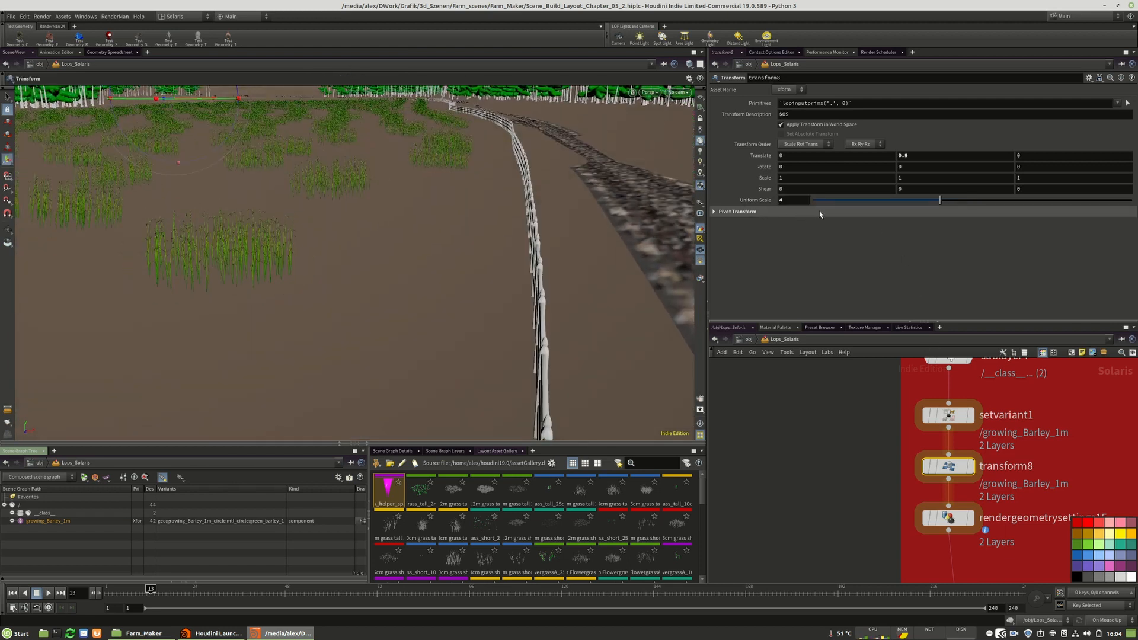
Lower Translate Y of transform8 in steps to 0.6 so the barley roots meet the ground.
key("Escape")
left_click_drag(233, 236, 596, 219)
key("Return")
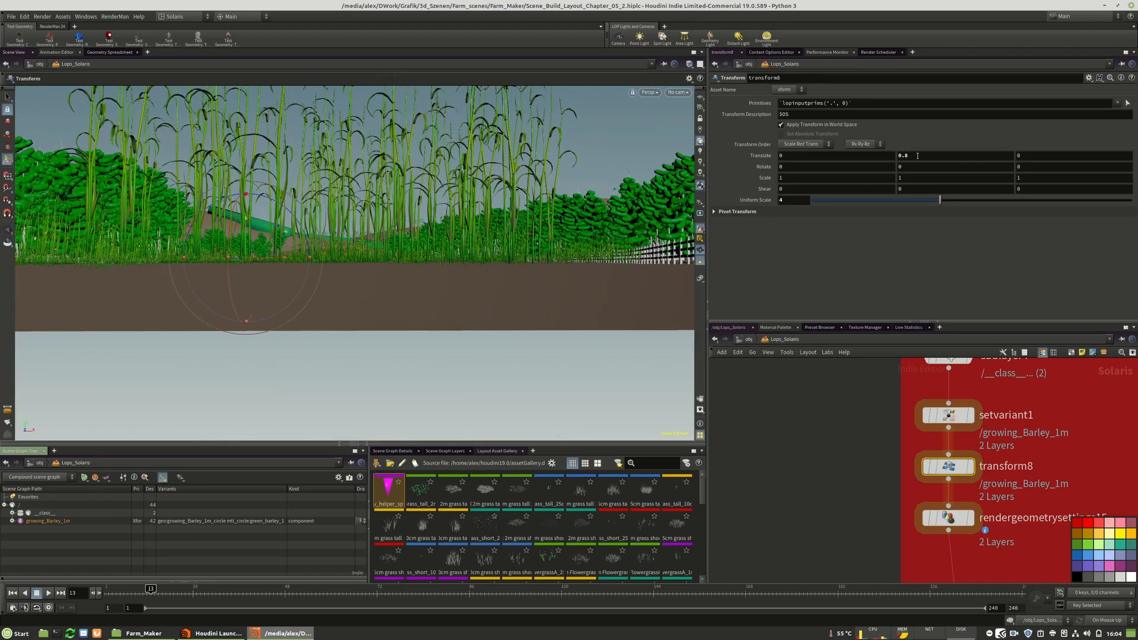
type("7")
key("Return")
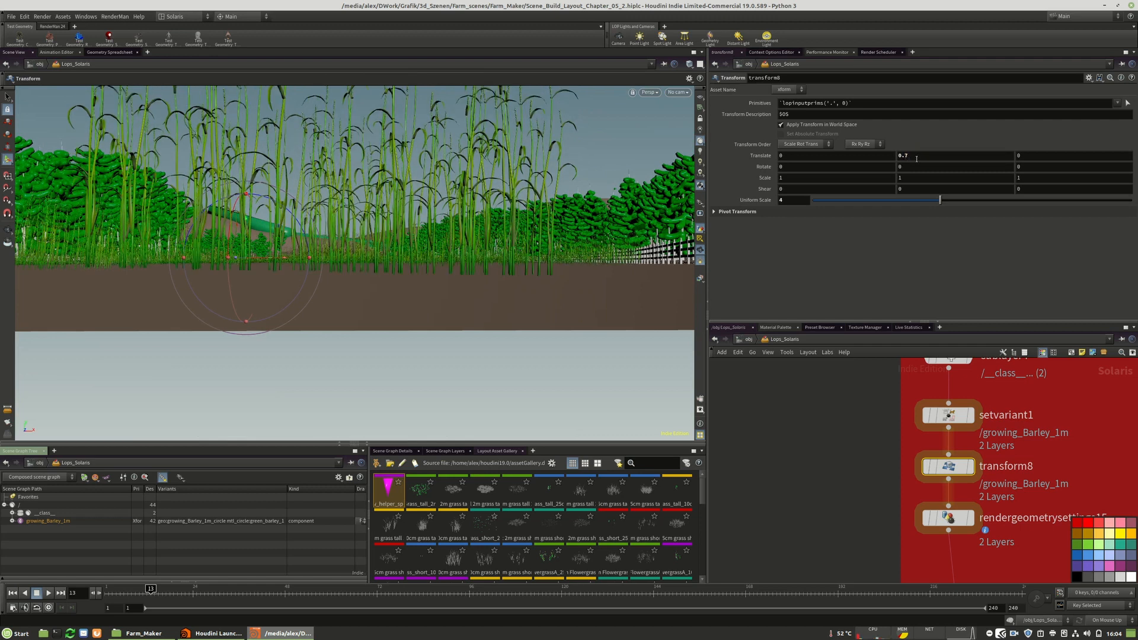
key("Return")
key("Escape")
mouse_move(328, 245)
middle_mouse_down()
mouse_move(305, 234)
mouse_move(320, 250)
middle_mouse_up()
left_click_drag(320, 250, 379, 267)
key("Return")
Display camera2_layout and look at the full farm scene through the /cameras/camera2_layout camera.
scroll(773, 406, "down", 3)
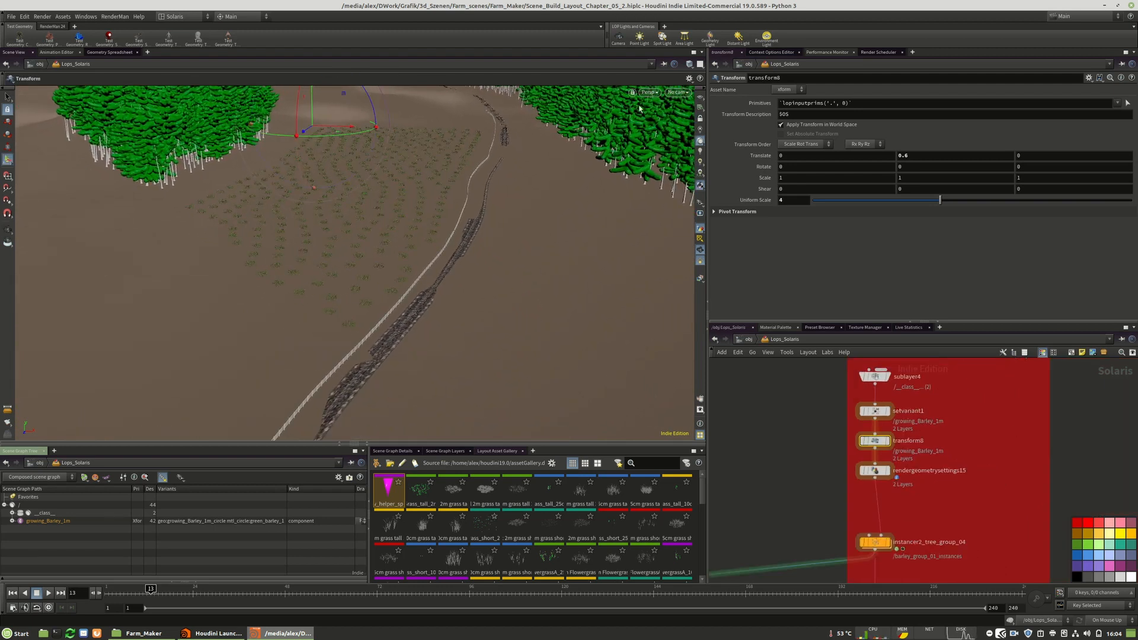
scroll(768, 465, "down", 5)
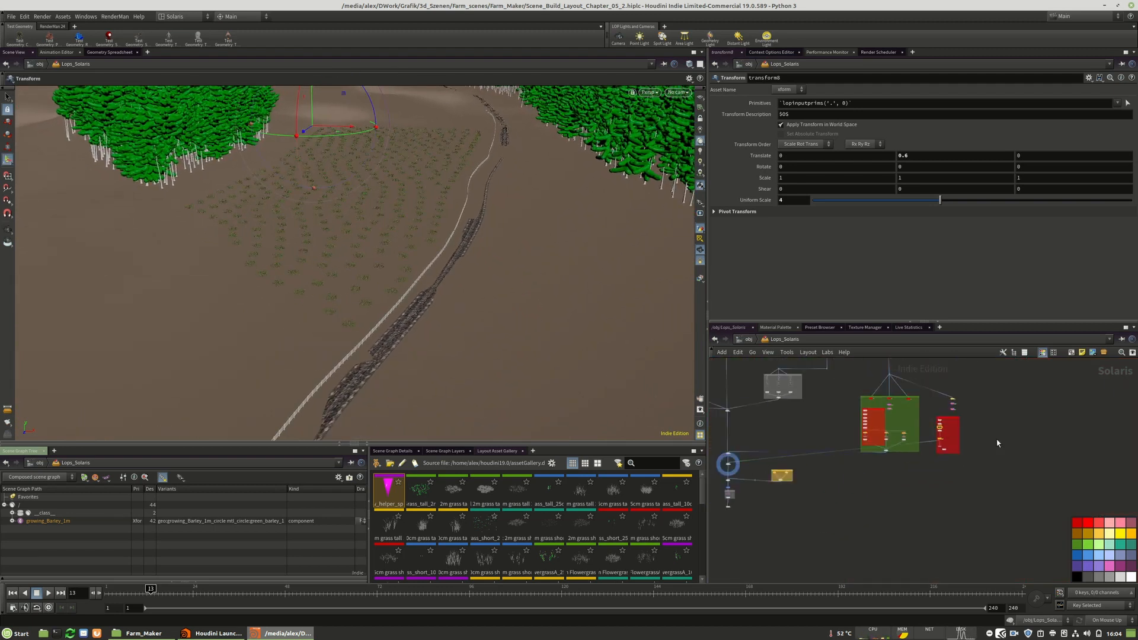
scroll(768, 466, "up", 5)
left_click(678, 93)
middle_click_drag(821, 539, 817, 388)
scroll(789, 476, "up", 3)
left_click(773, 468)
left_click(677, 95)
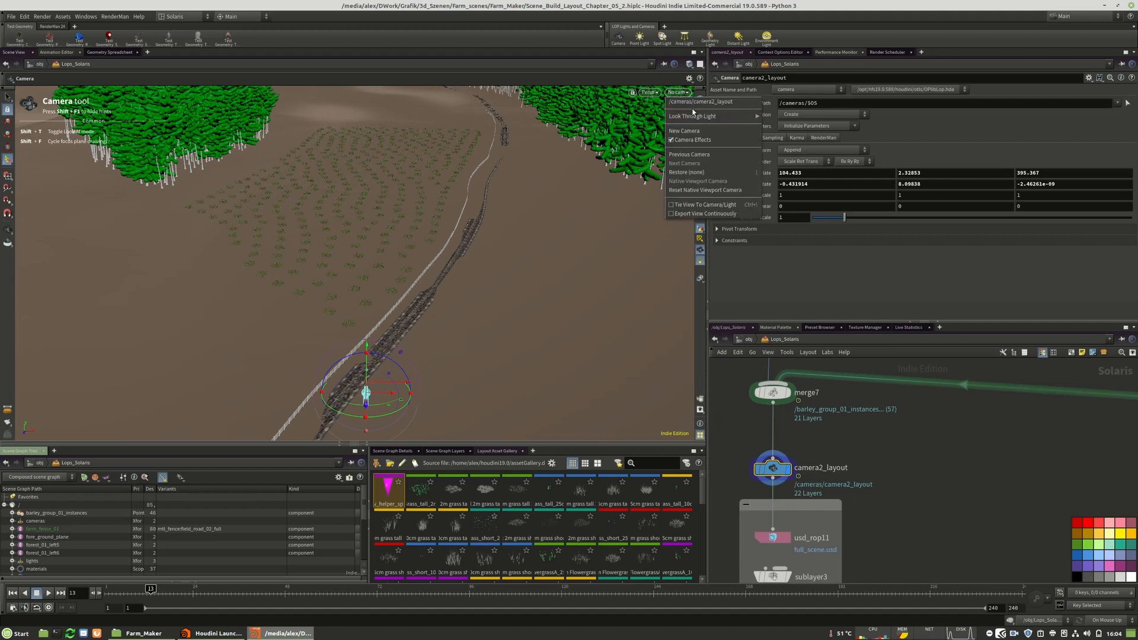
left_click(691, 105)
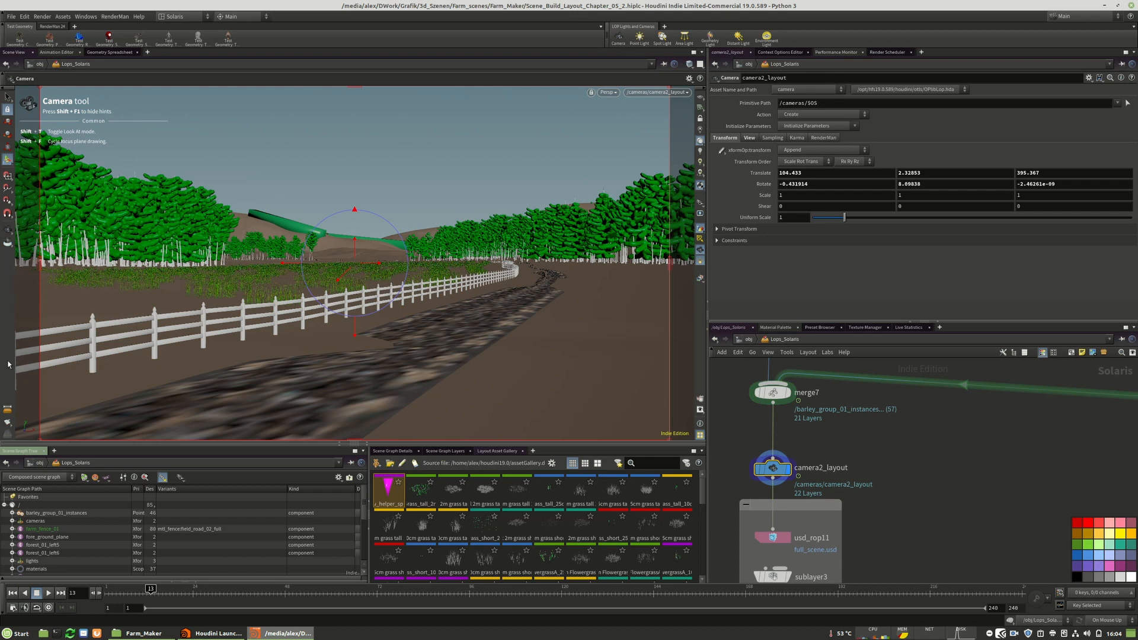
Open the pts_barley node's SOP network and frame the scattered barley points from above.
scroll(830, 534, "down", 10)
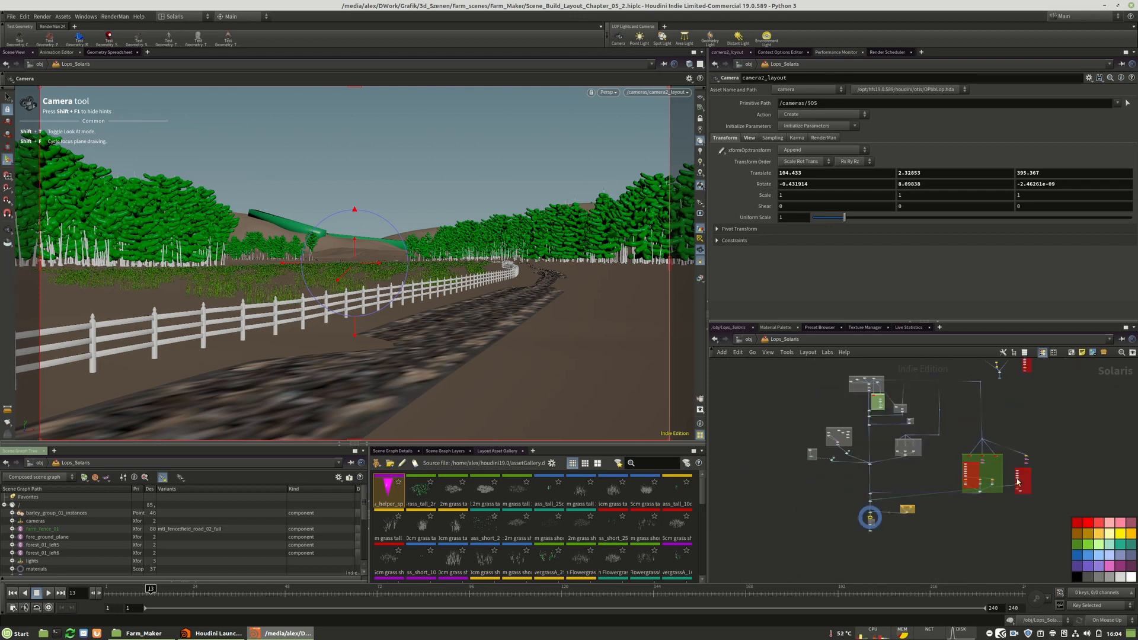
scroll(1006, 511, "up", 8)
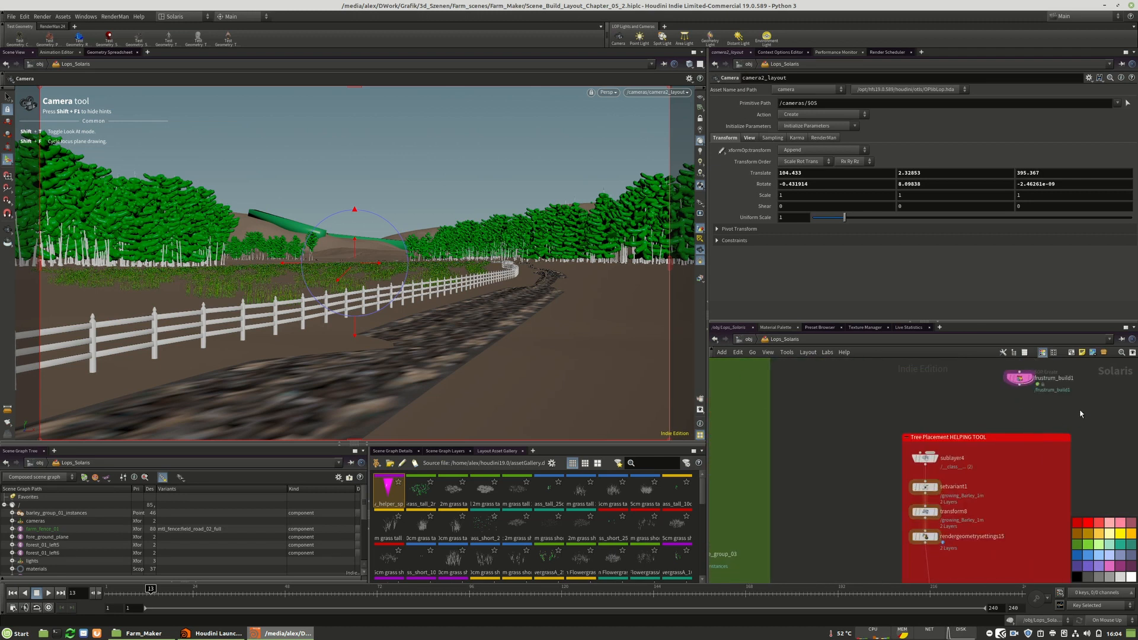
scroll(981, 502, "up", 4)
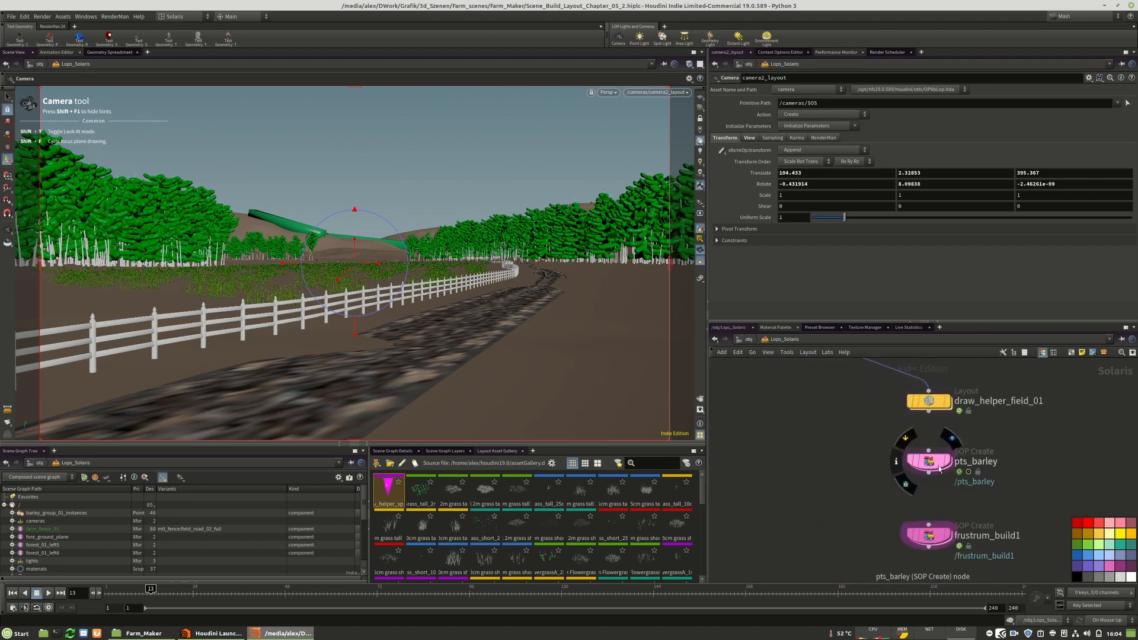
mouse_move(930, 467)
double_click(930, 460)
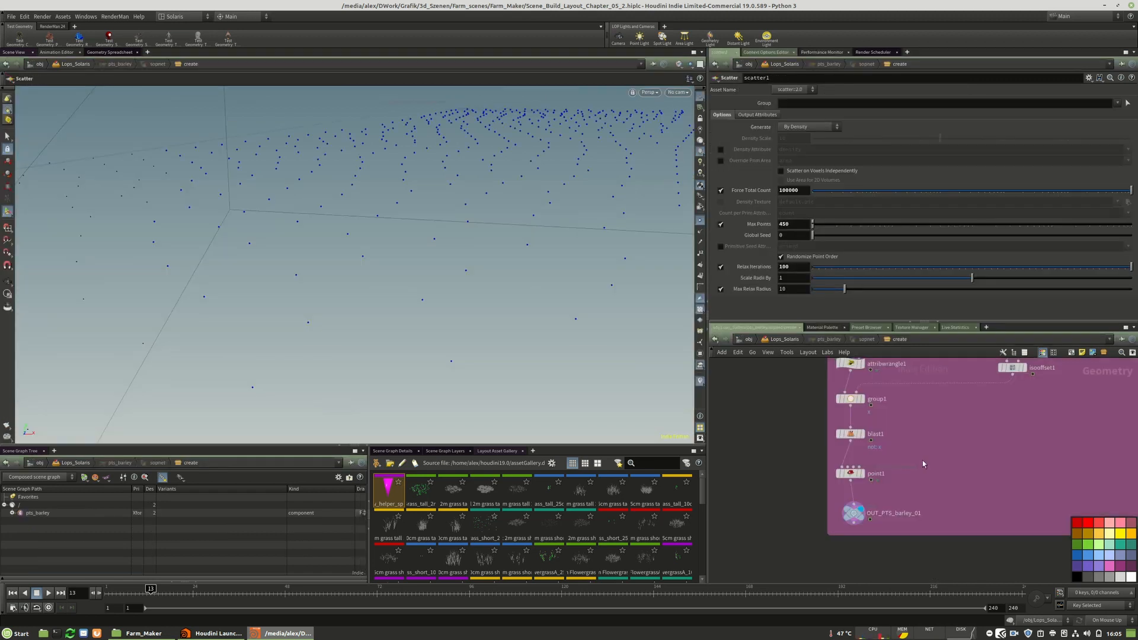
key("space+h")
left_click_drag(462, 284, 335, 333)
left_click_drag(341, 245, 432, 286)
scroll(875, 483, "down", 5)
Display and select the add6 node to show the closed field polygon.
middle_click_drag(913, 415, 921, 438)
scroll(883, 415, "up", 5)
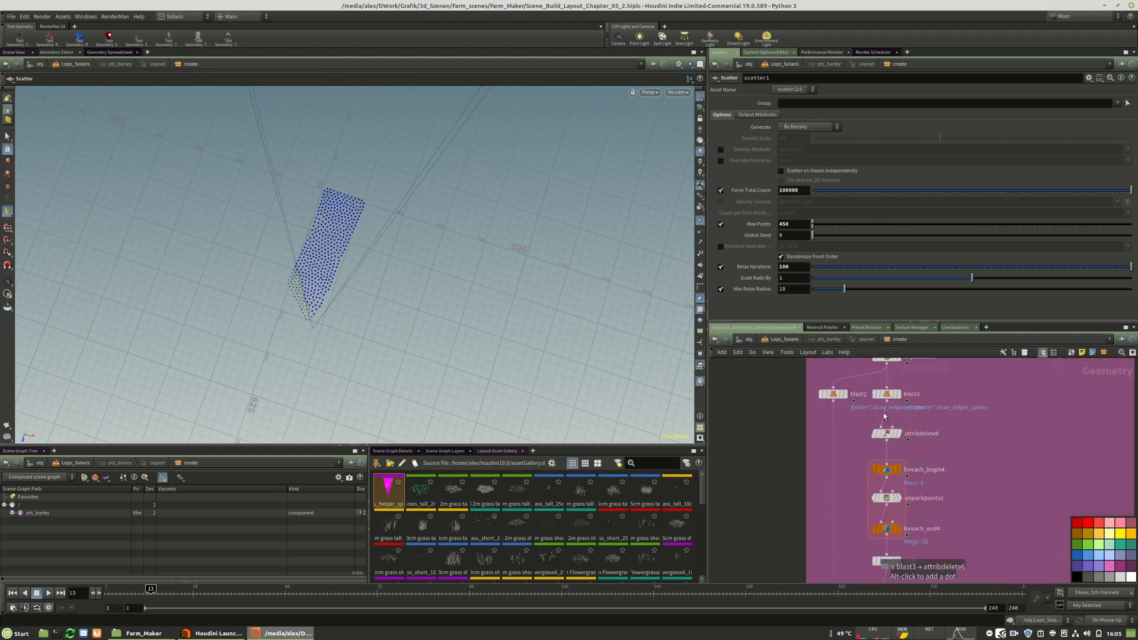
scroll(884, 535, "up", 5)
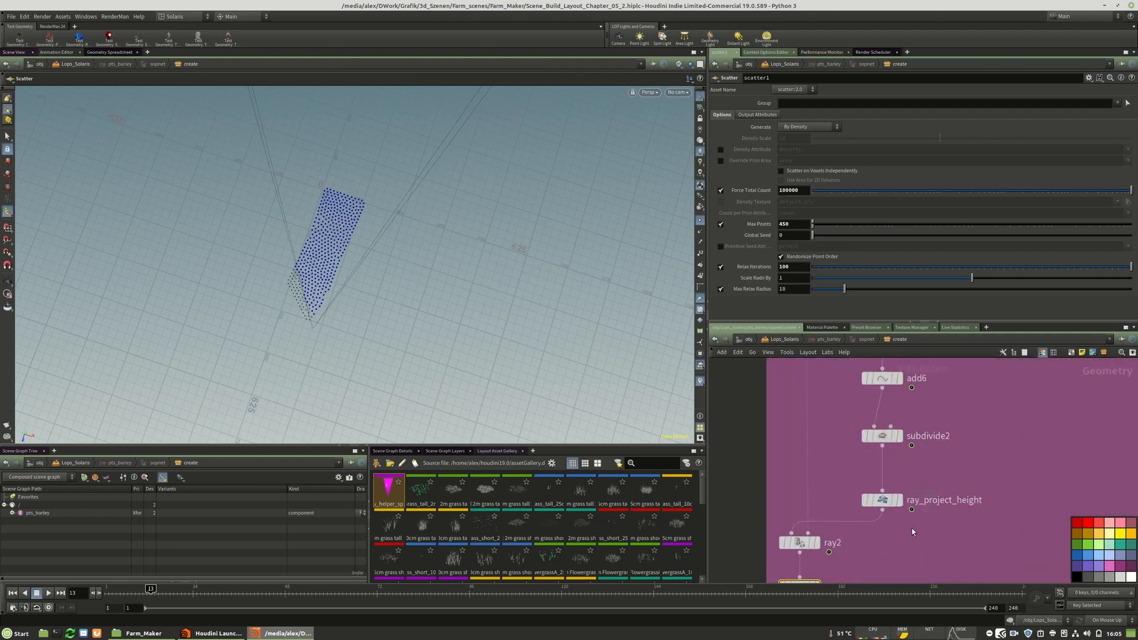
mouse_move(901, 474)
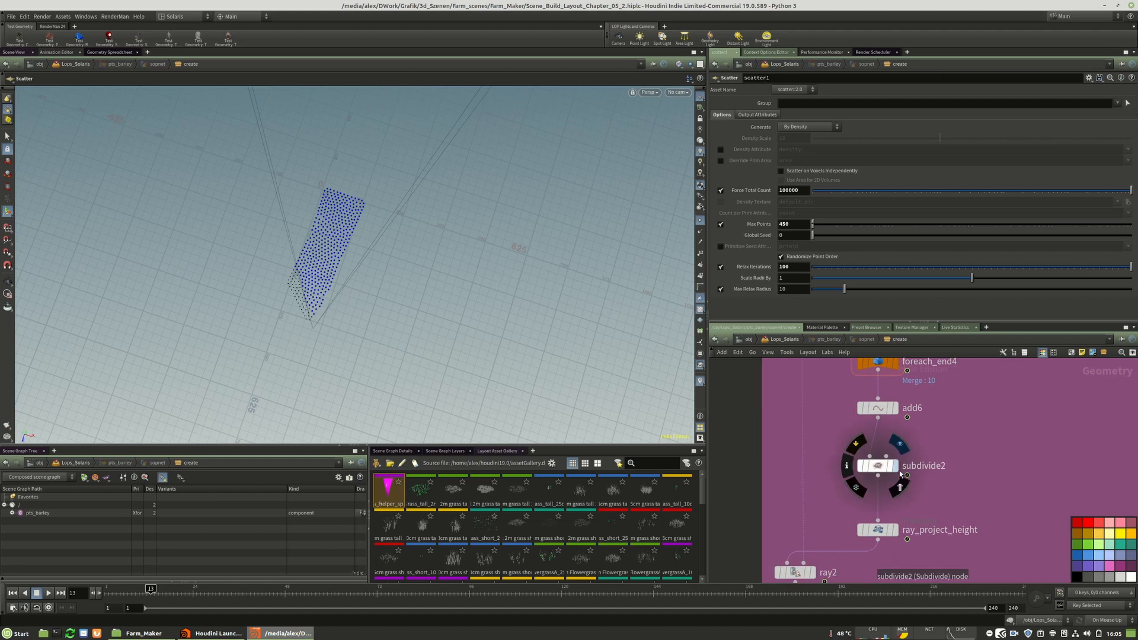
left_click(894, 408)
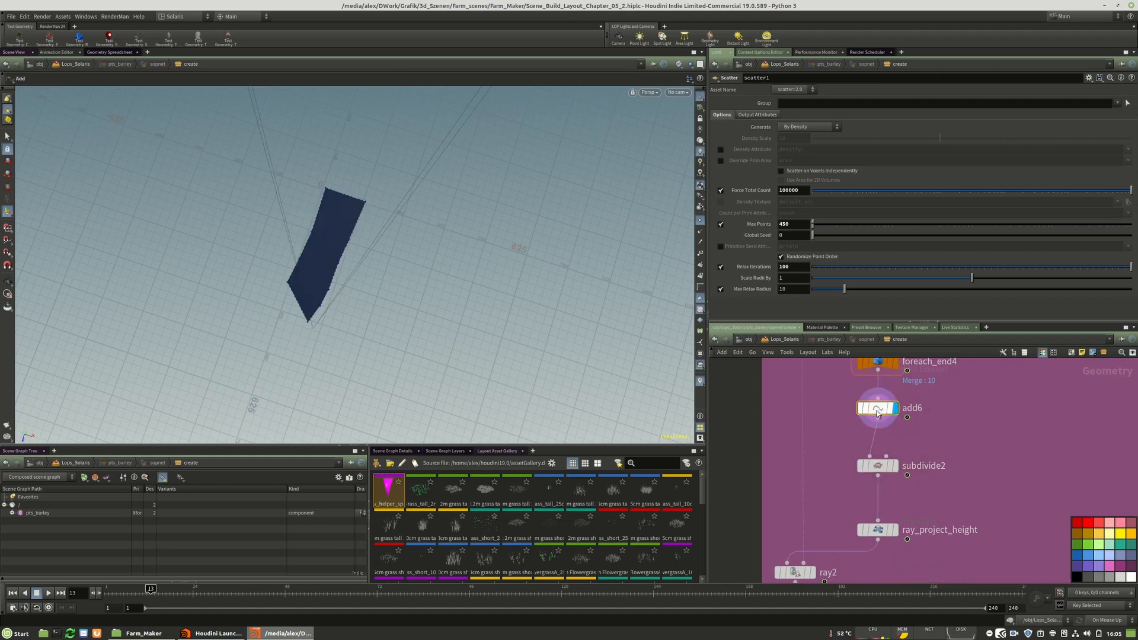
left_click(877, 408)
Extend the add6 polygon toward the camera by moving point 4 about 89 units and point 3 about 90 units along Z.
left_click(9, 137)
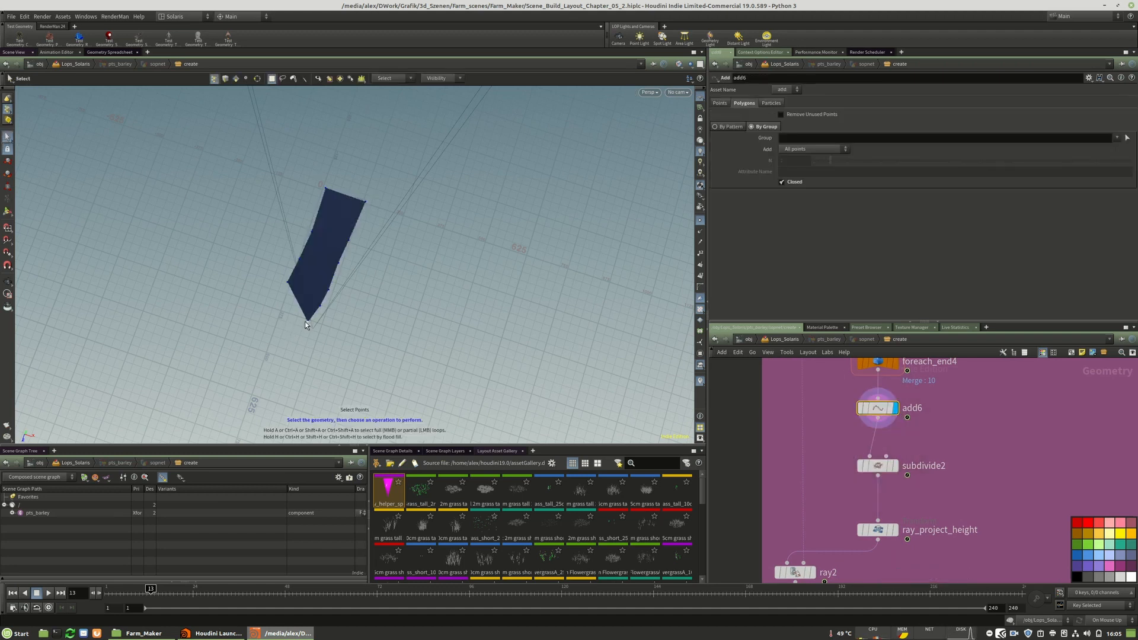
left_click(7, 166)
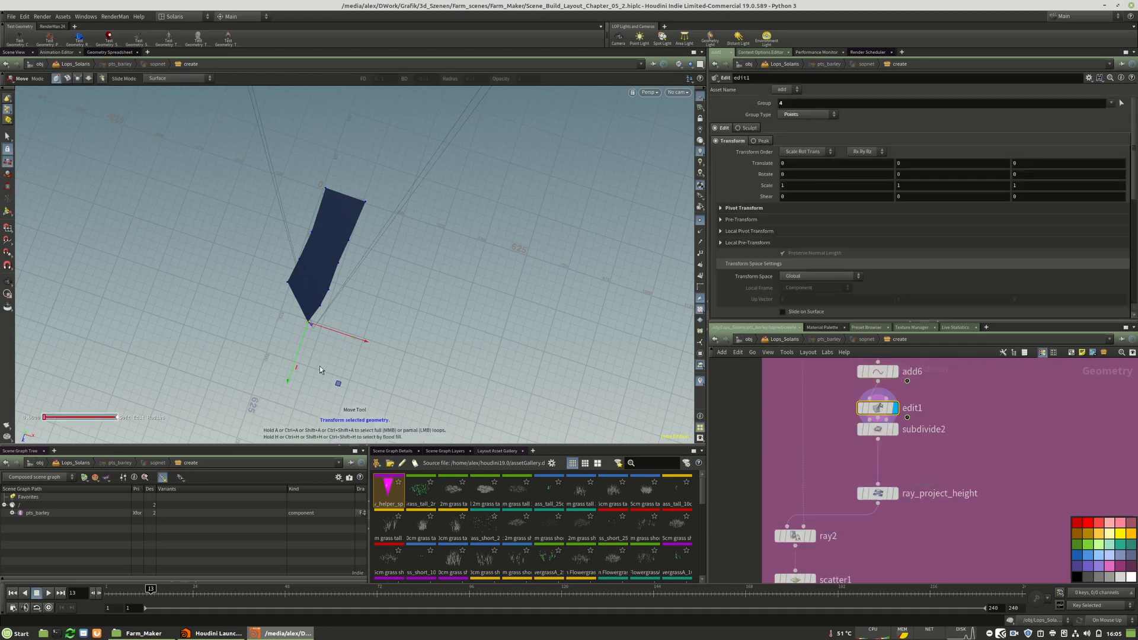
left_click_drag(312, 367, 237, 330, "alt")
key("m")
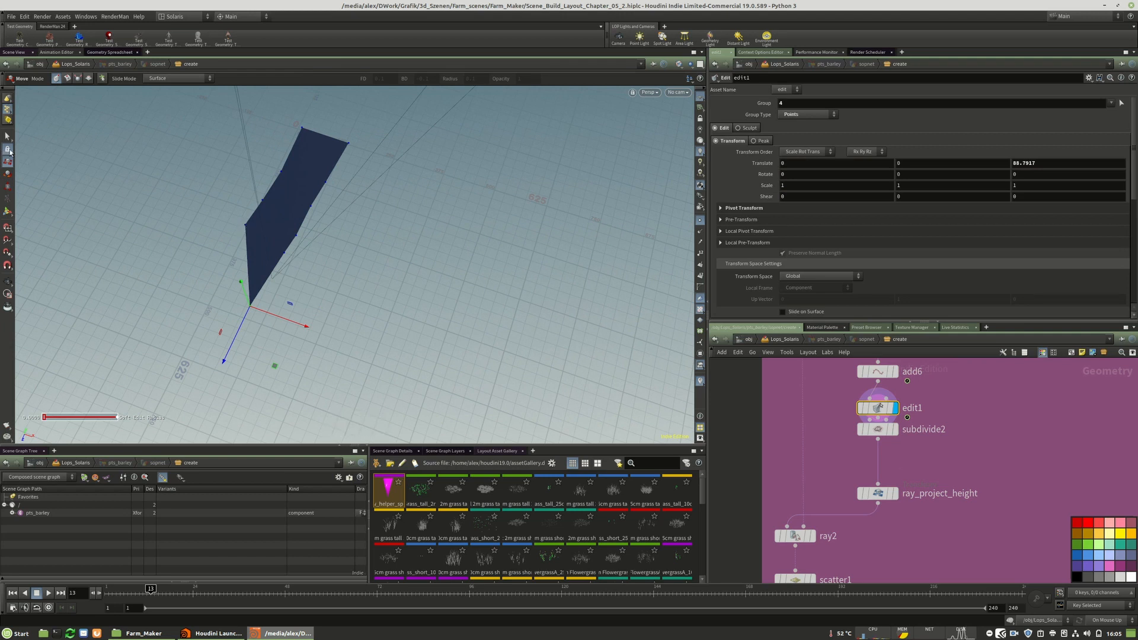
left_click(240, 228)
left_click_drag(236, 247, 218, 279)
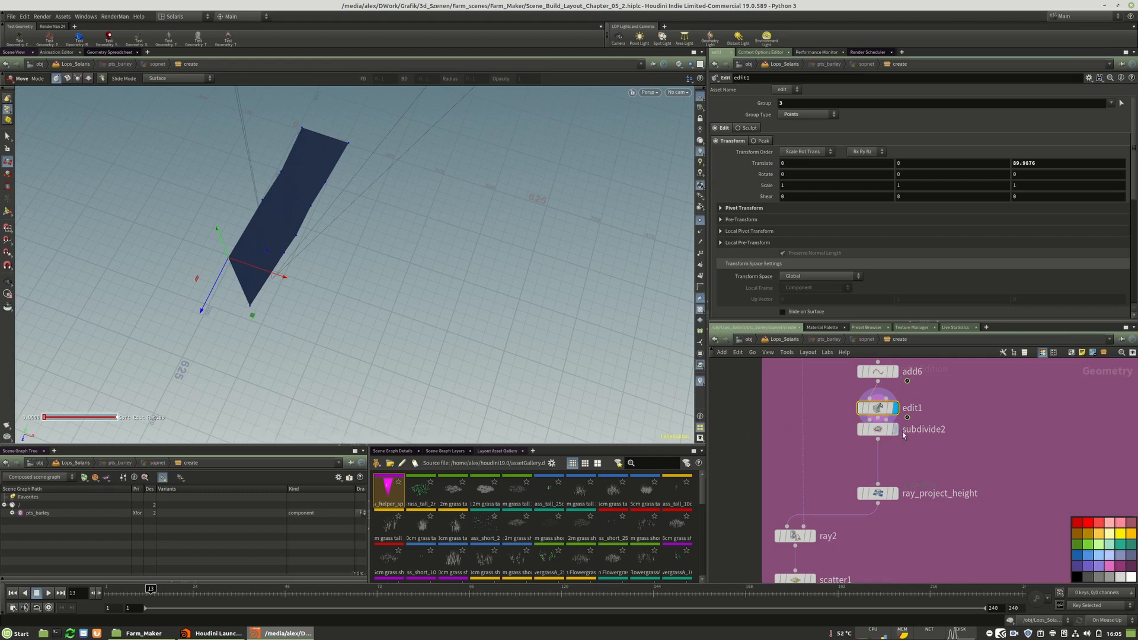
Space subdivide2 below edit1, and display subdivide2 and group1 in turn to check the extended field.
left_click_drag(880, 444, 880, 451)
left_click(893, 442)
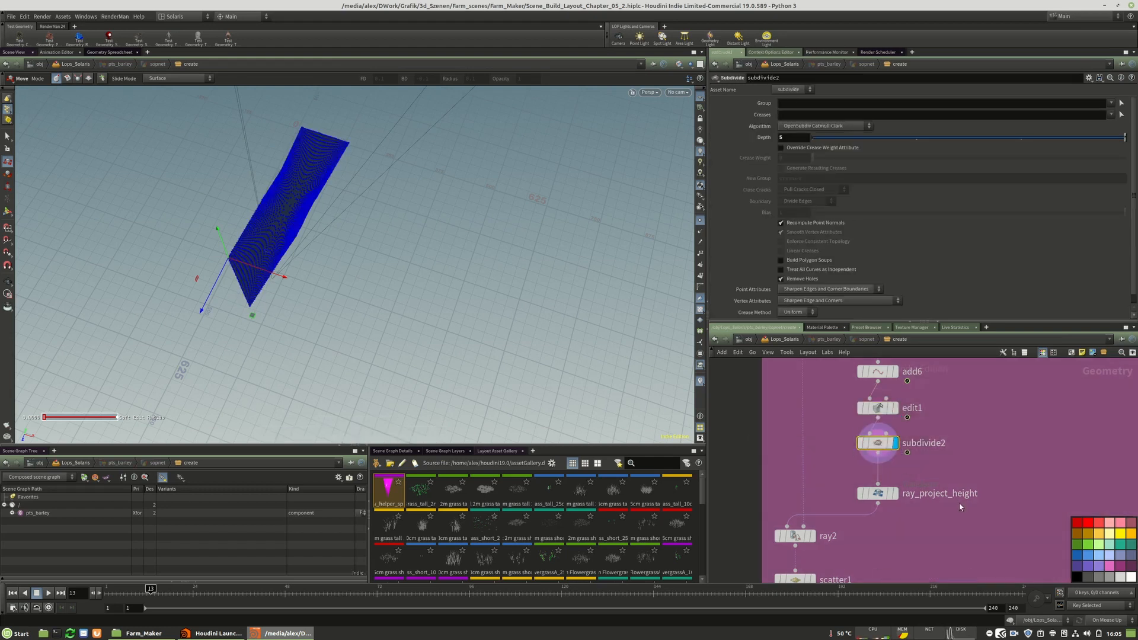
scroll(960, 506, "down", 3)
middle_click_drag(921, 519, 984, 441)
scroll(937, 497, "up", 2)
middle_click_drag(919, 570, 884, 438)
left_click(892, 504)
left_click(882, 508)
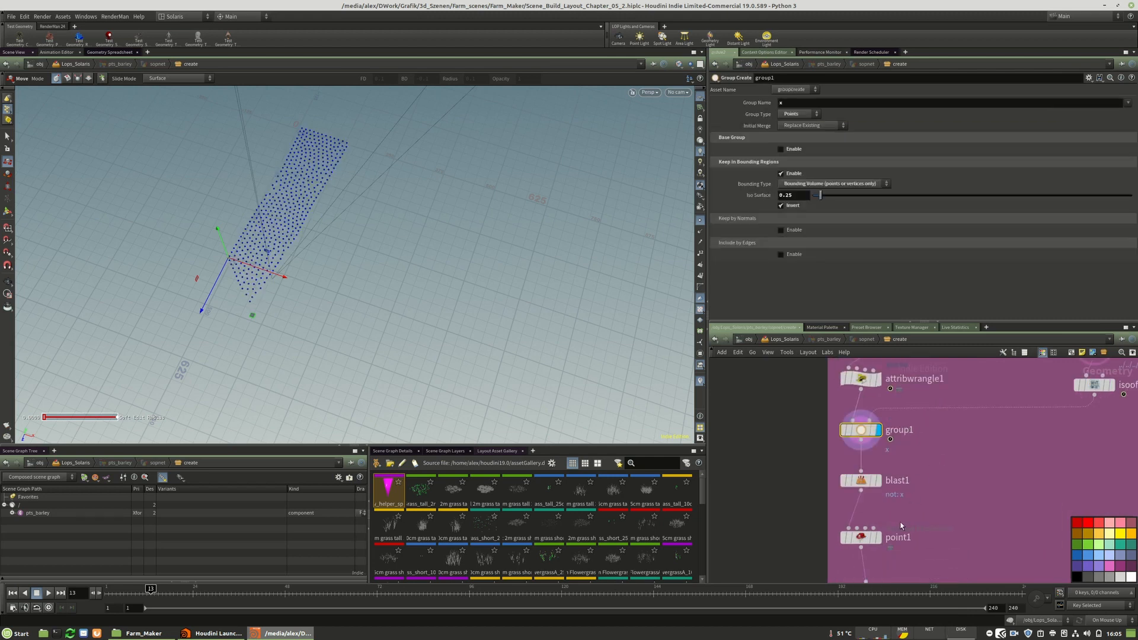
Restore the display to OUT_PTS_barley_01 and return to the Lops_Solaris network.
middle_click_drag(895, 584, 896, 477)
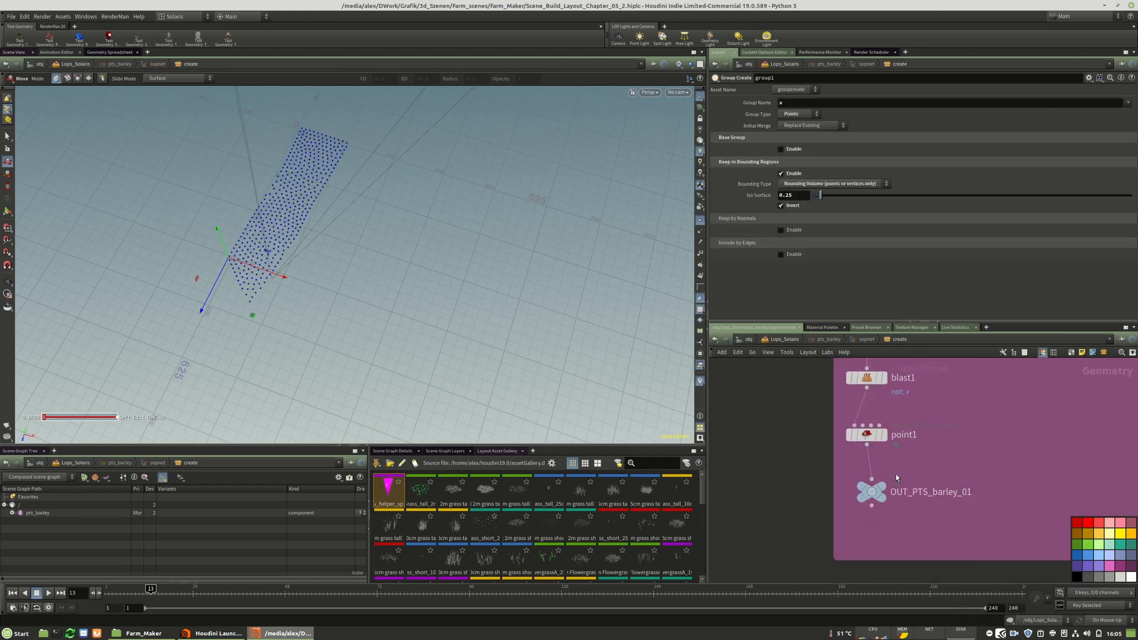
left_click(871, 500)
key("u")
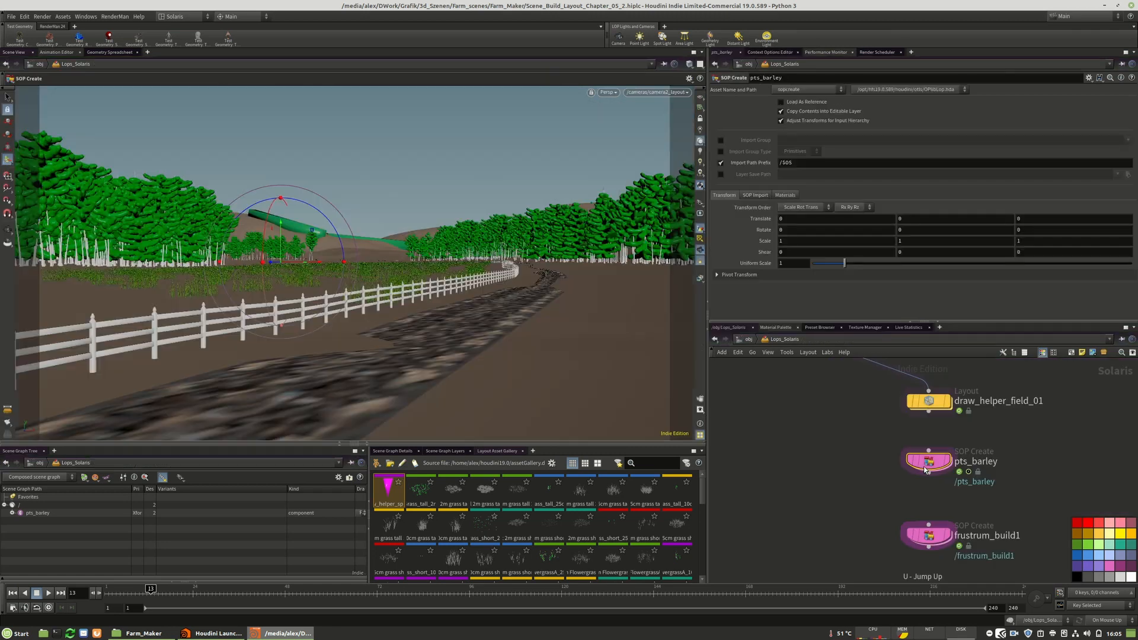
Reopen pts_barley, bypass the group1 and blast1 nodes, and return to the Lops_Solaris network.
scroll(943, 452, "down", 6)
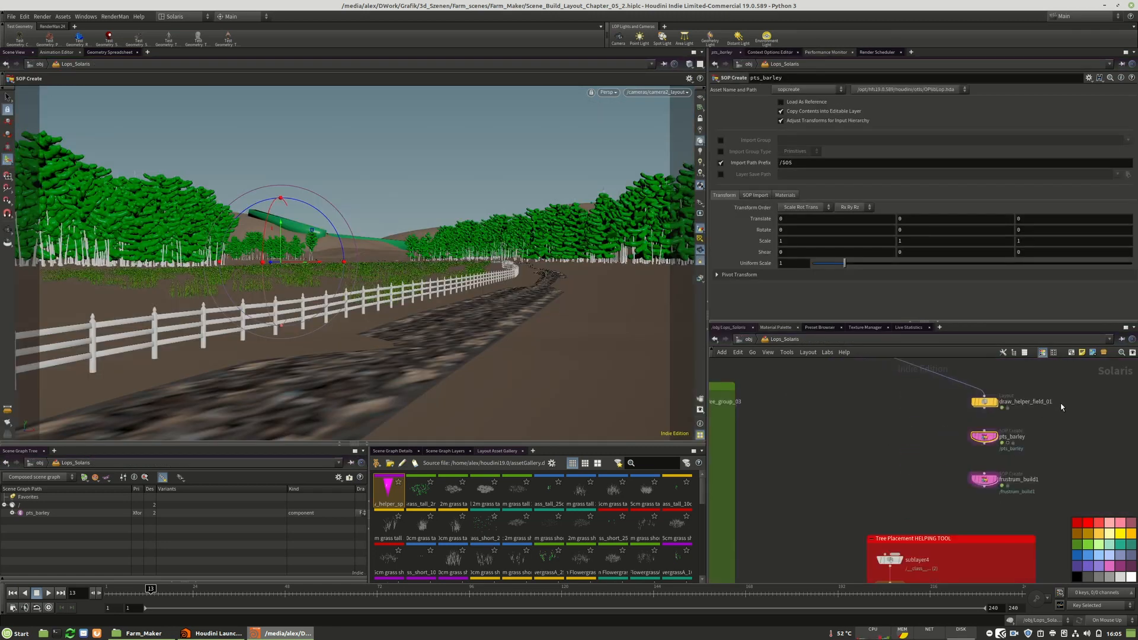
scroll(1058, 403, "up", 5)
scroll(1013, 494, "down", 4)
scroll(982, 459, "up", 4)
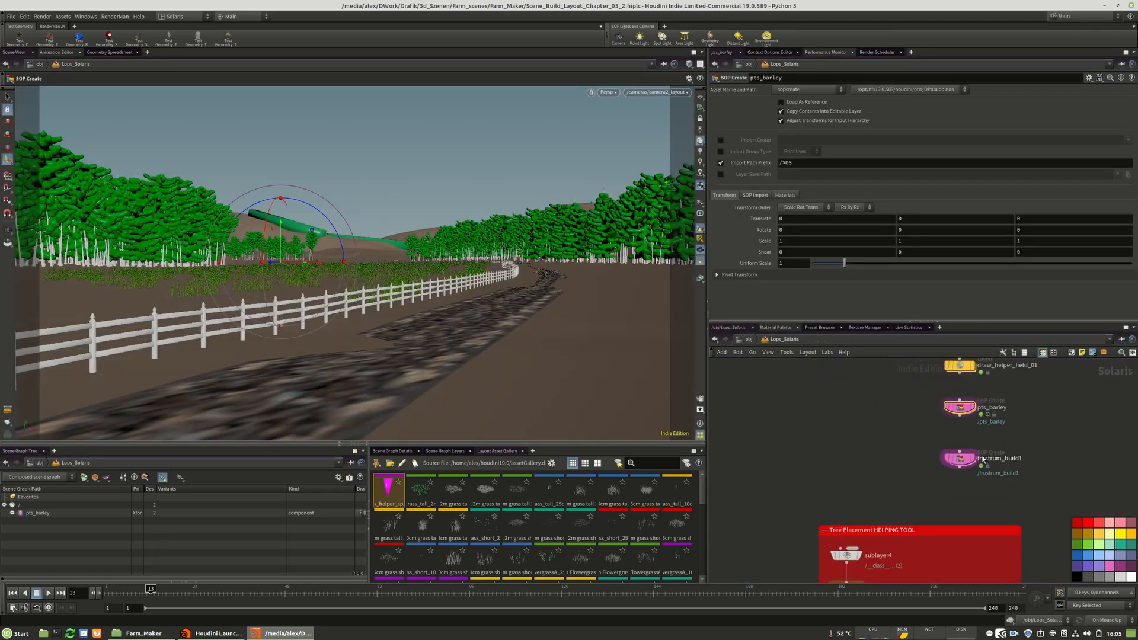
double_click(959, 407)
scroll(927, 523, "down", 3)
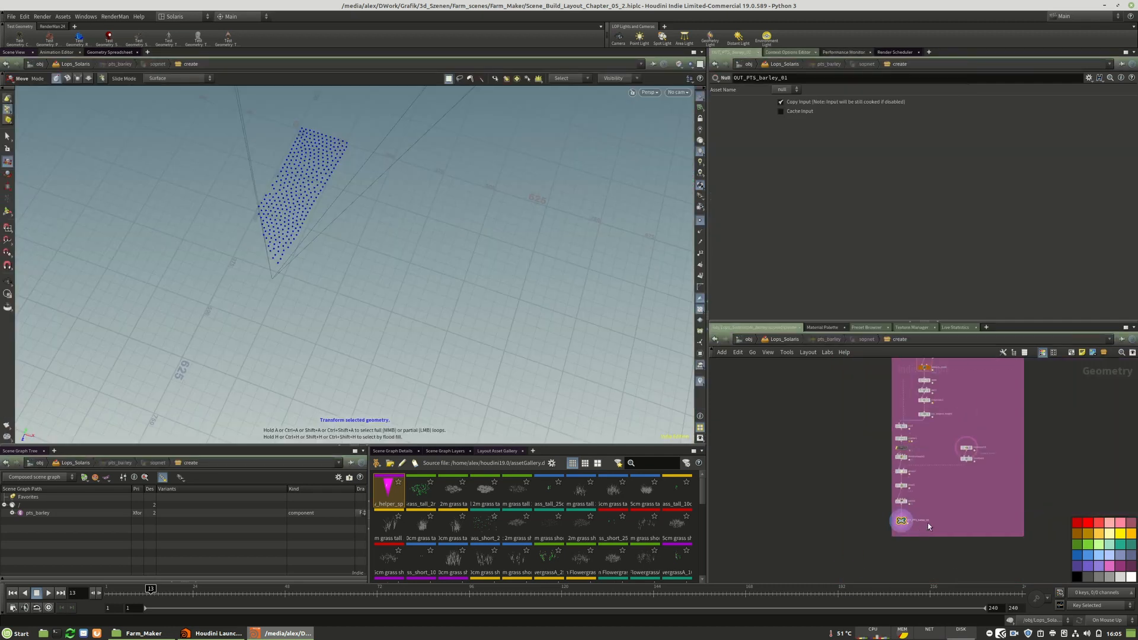
scroll(974, 463, "up", 3)
left_click(806, 485)
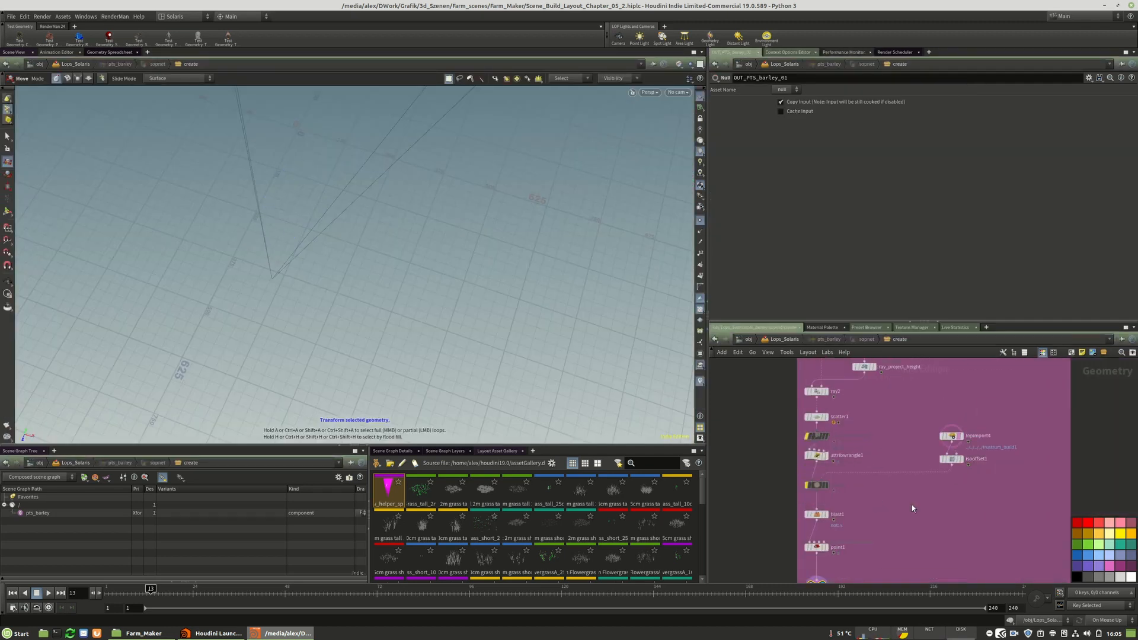
left_click(806, 514)
key("u")
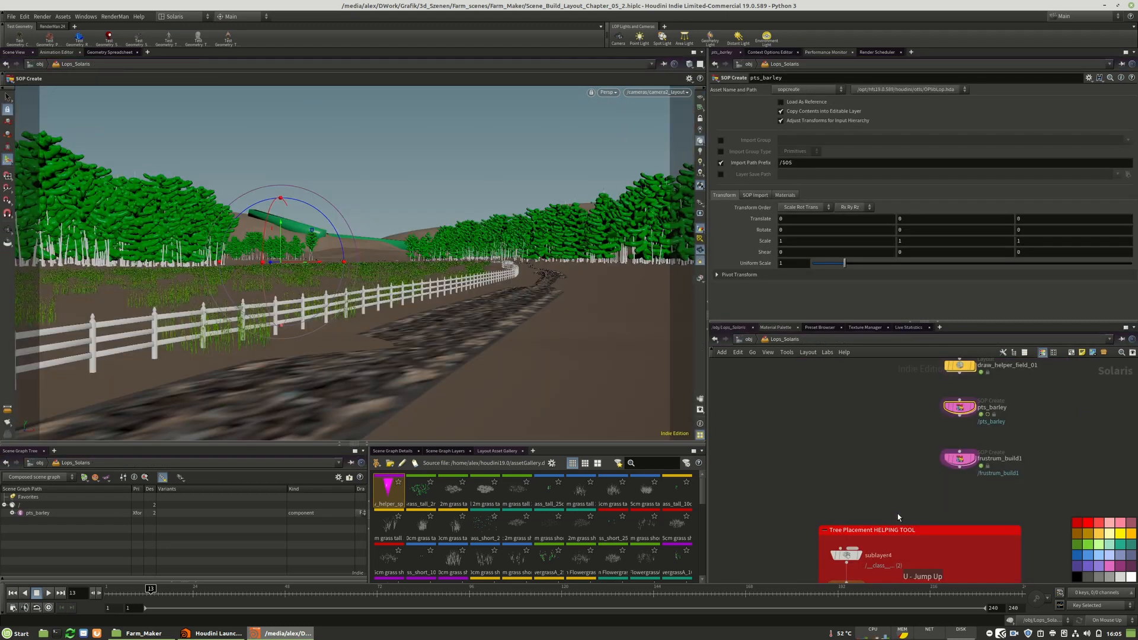
Check the barley along the fence from above, and in pts_barley's edit1 move point 4 about -28.7 along X.
left_click_drag(284, 320, 265, 246, "alt")
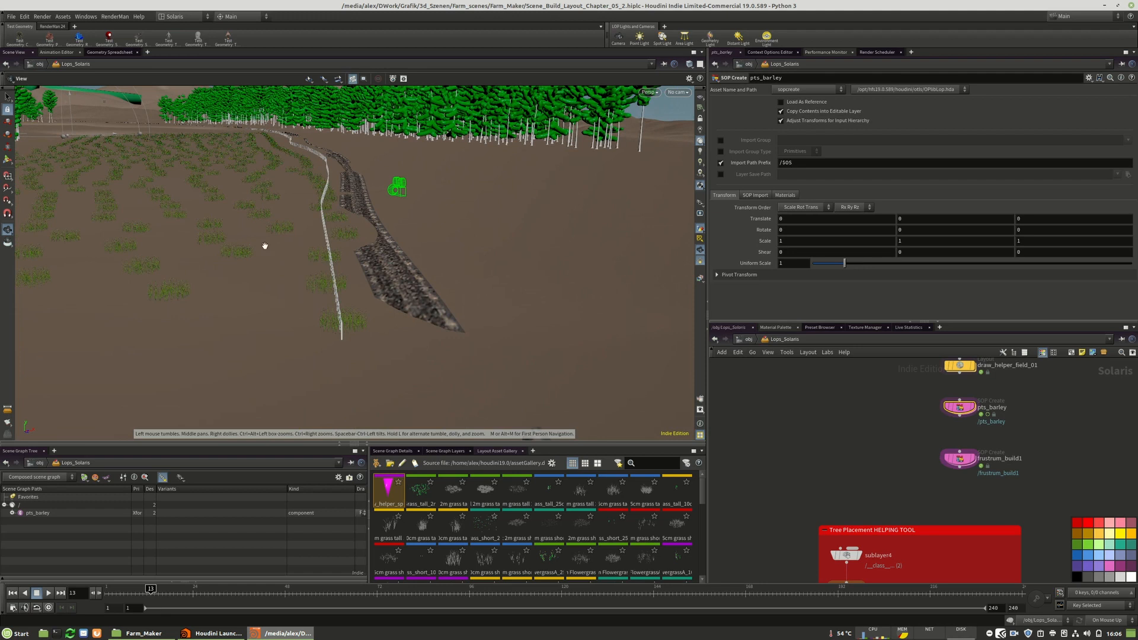
key("Return")
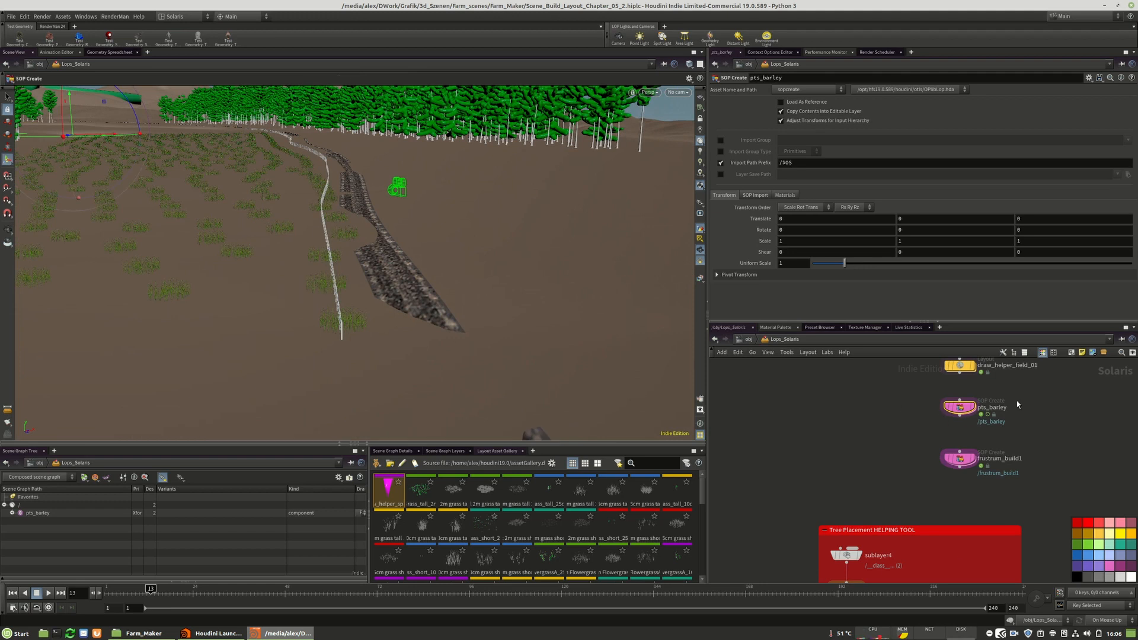
middle_click_drag(1017, 404, 991, 440)
double_click(933, 446)
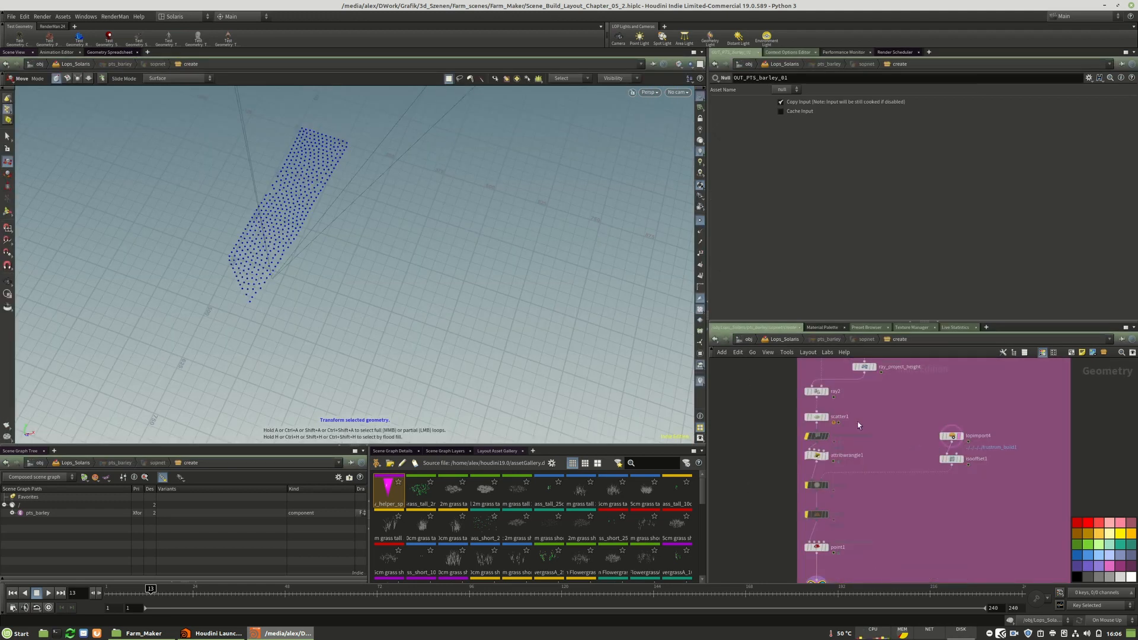
middle_click_drag(858, 425, 910, 455)
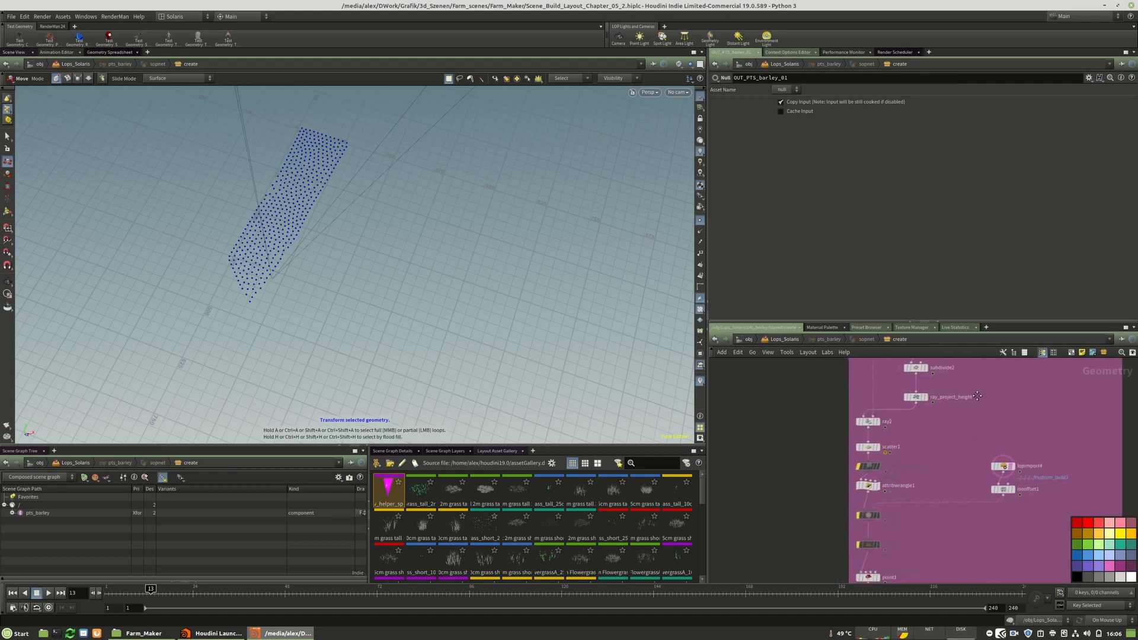
middle_click_drag(977, 396, 956, 535)
middle_click_drag(961, 377, 943, 304)
scroll(873, 408, "up", 4)
left_click(887, 411)
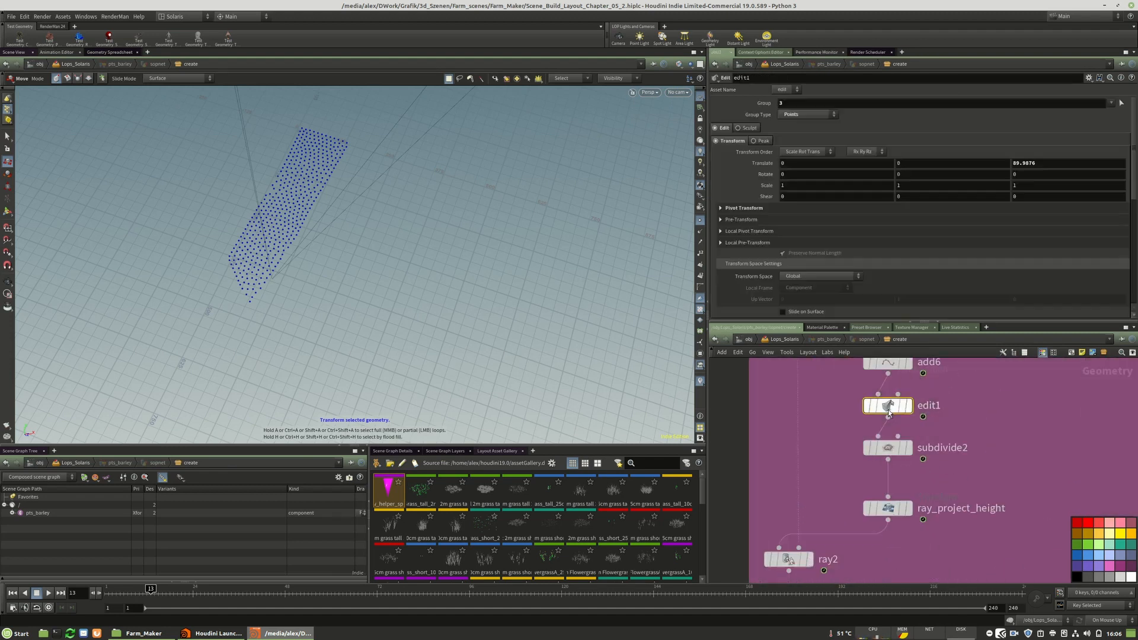
left_click(250, 306)
left_click_drag(292, 325, 280, 321)
scroll(855, 521, "down", 5)
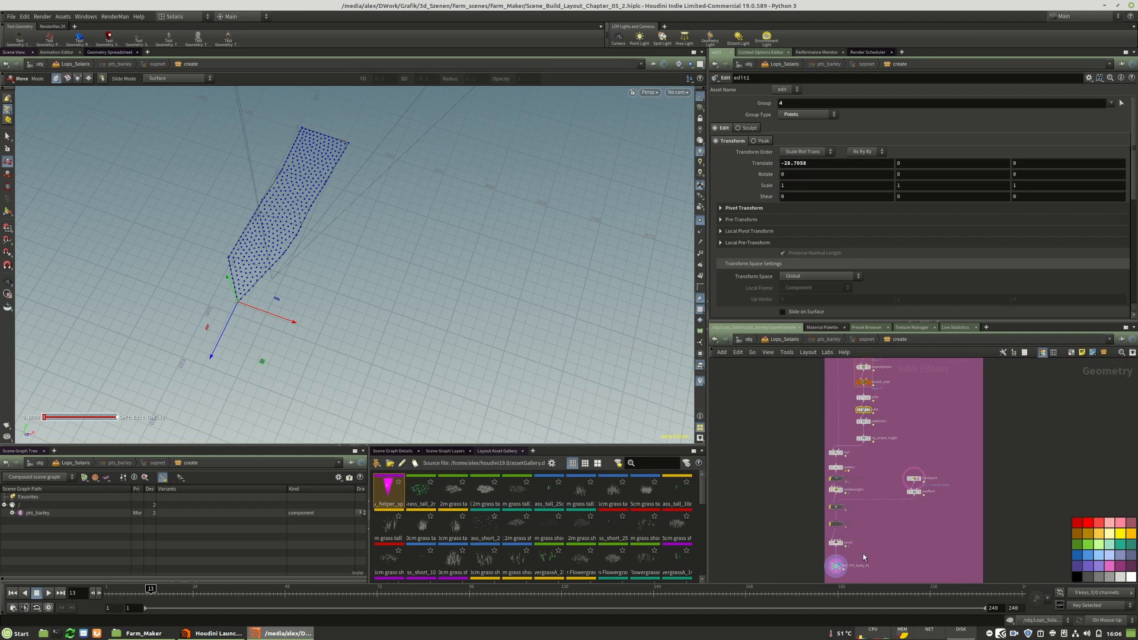
key("u")
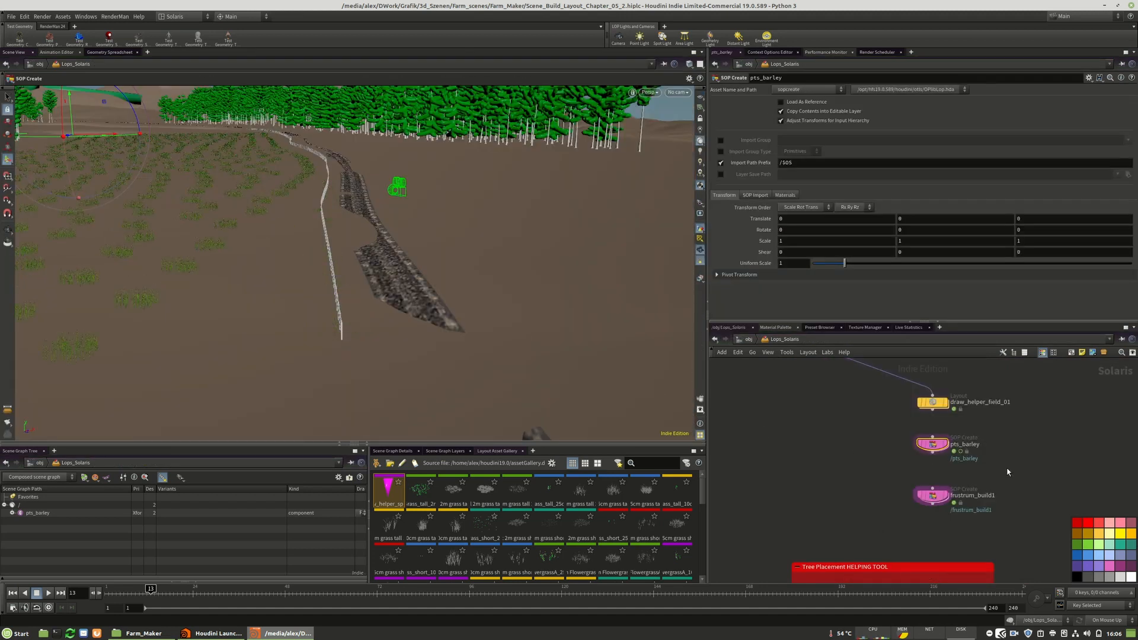
Readjust point 4 in pts_barley's edit1 to an X translation of about -15 and return to the farm scene.
double_click(932, 444)
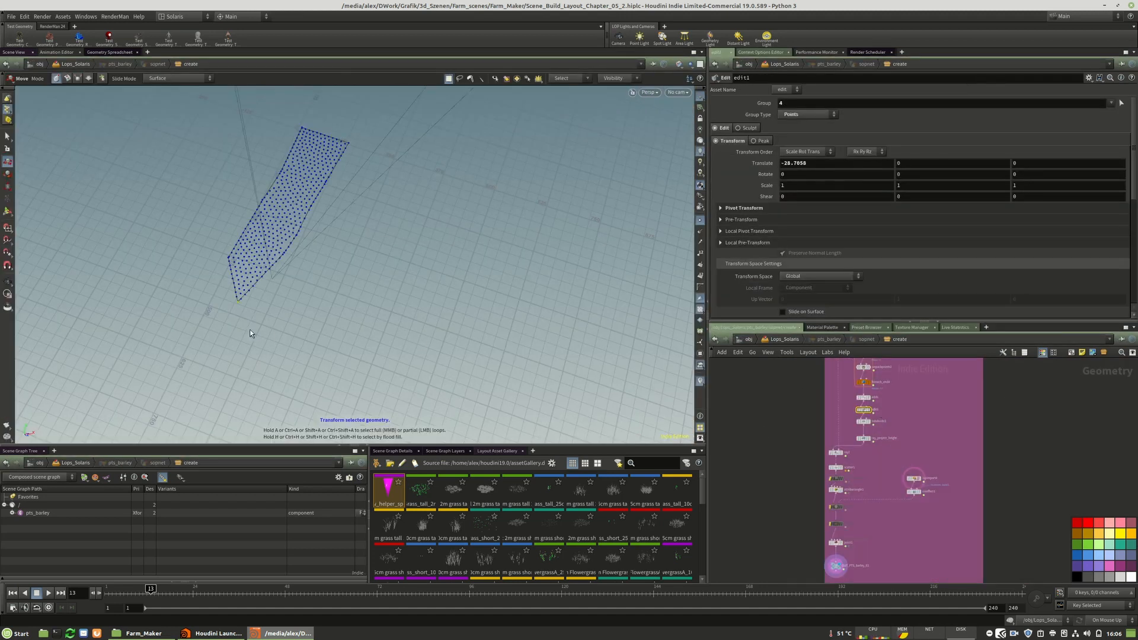
left_click_drag(252, 312, 262, 311)
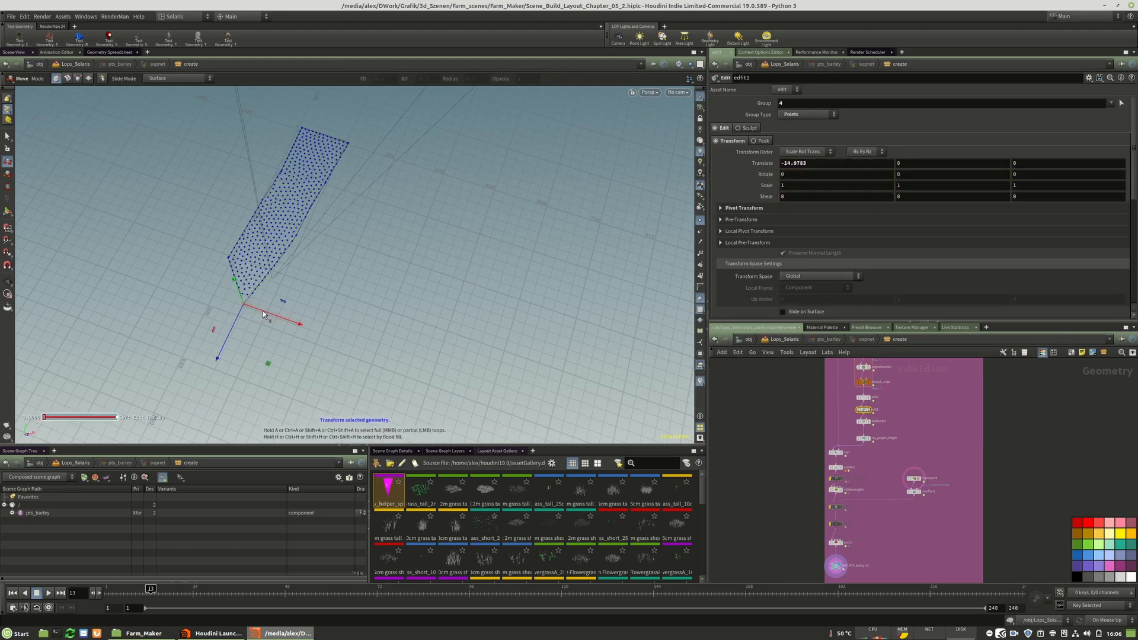
key("u")
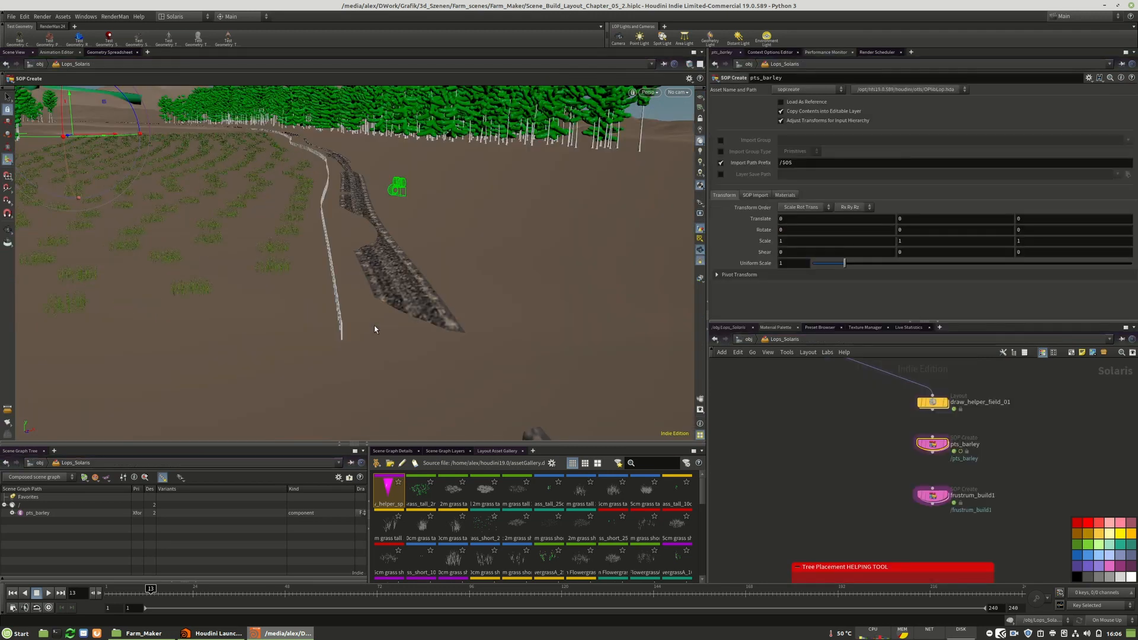
Reopen pts_barley, re-enable the bypassed attribrandomize1 node, and set its pscale Min Value to 1.
mouse_move(942, 447)
double_click(933, 446)
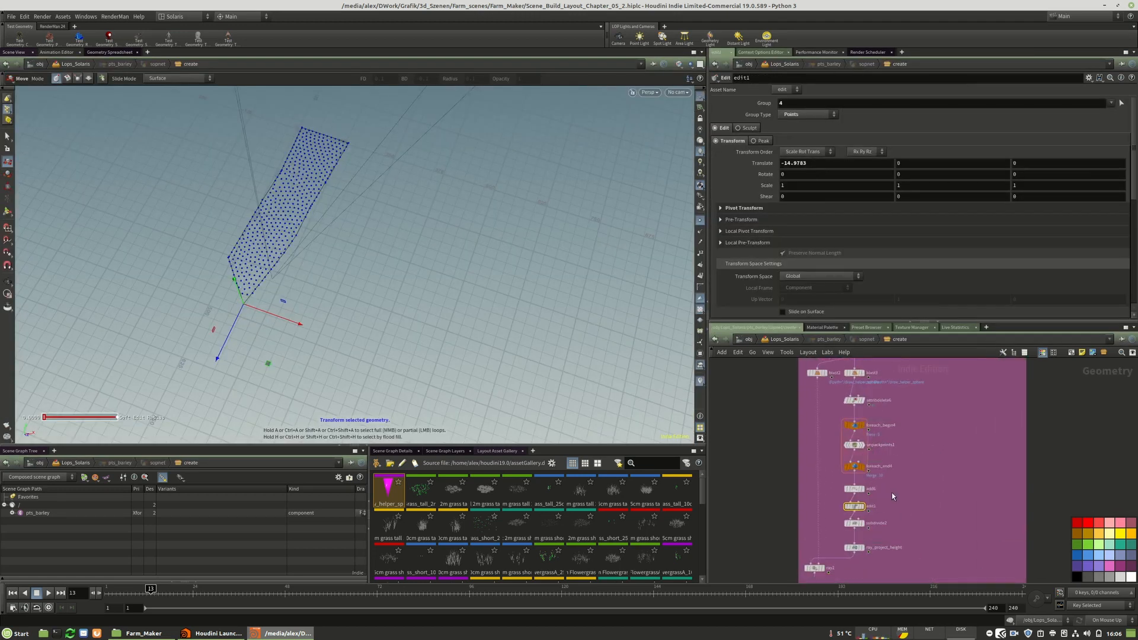
scroll(916, 455, "up", 3)
middle_click_drag(916, 454, 926, 385)
middle_click_drag(916, 424, 912, 359)
middle_click_drag(849, 544, 855, 428)
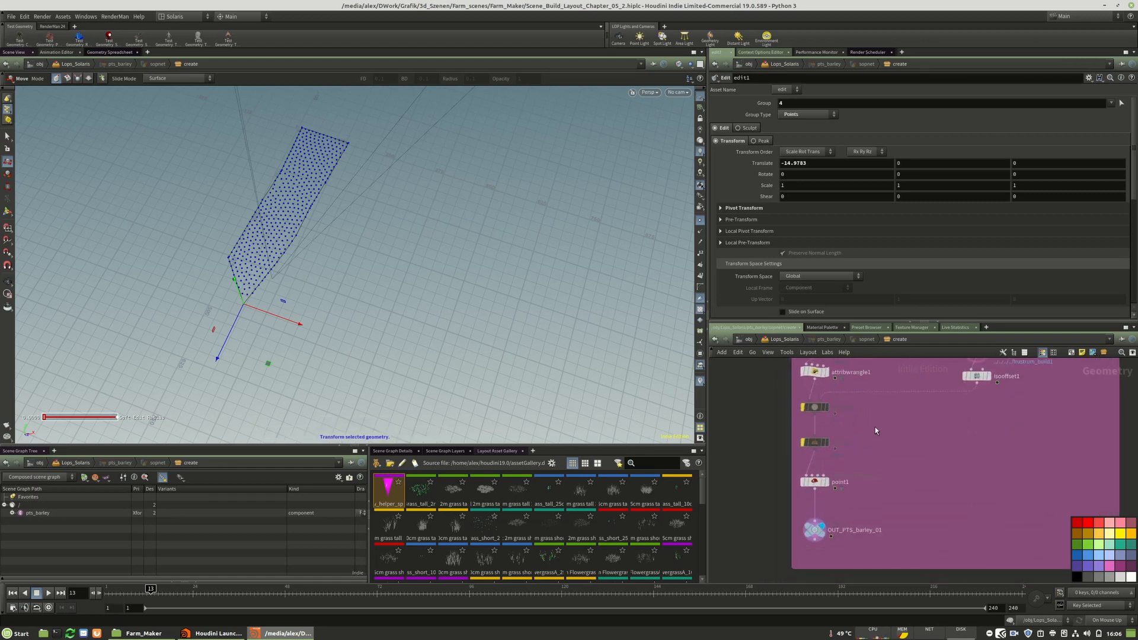
middle_click_drag(842, 370, 841, 436)
scroll(840, 434, "up", 3)
left_click(803, 406)
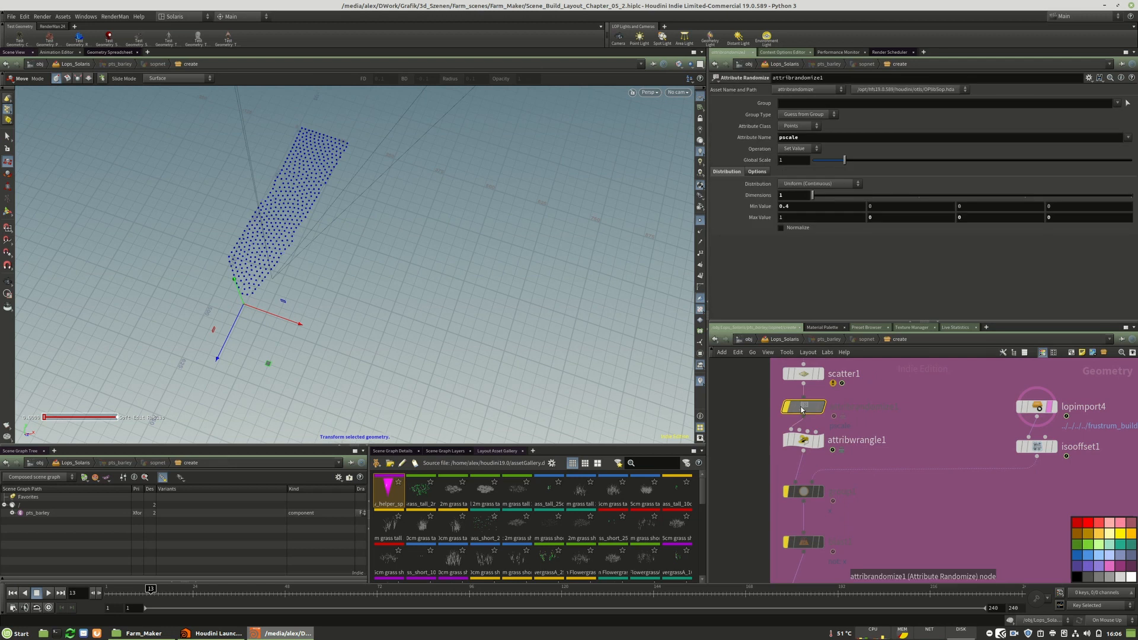
left_click(787, 407)
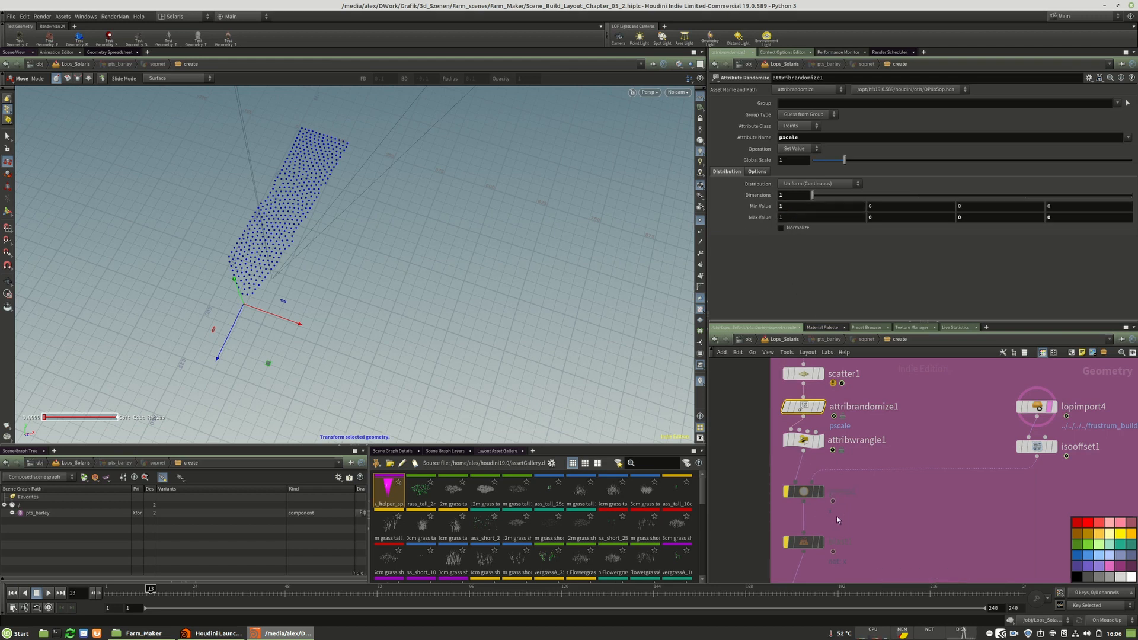
Set scatter1's Max Points to 4500 in pts_barley and return to the Lops_Solaris network.
middle_click_drag(837, 516, 866, 461)
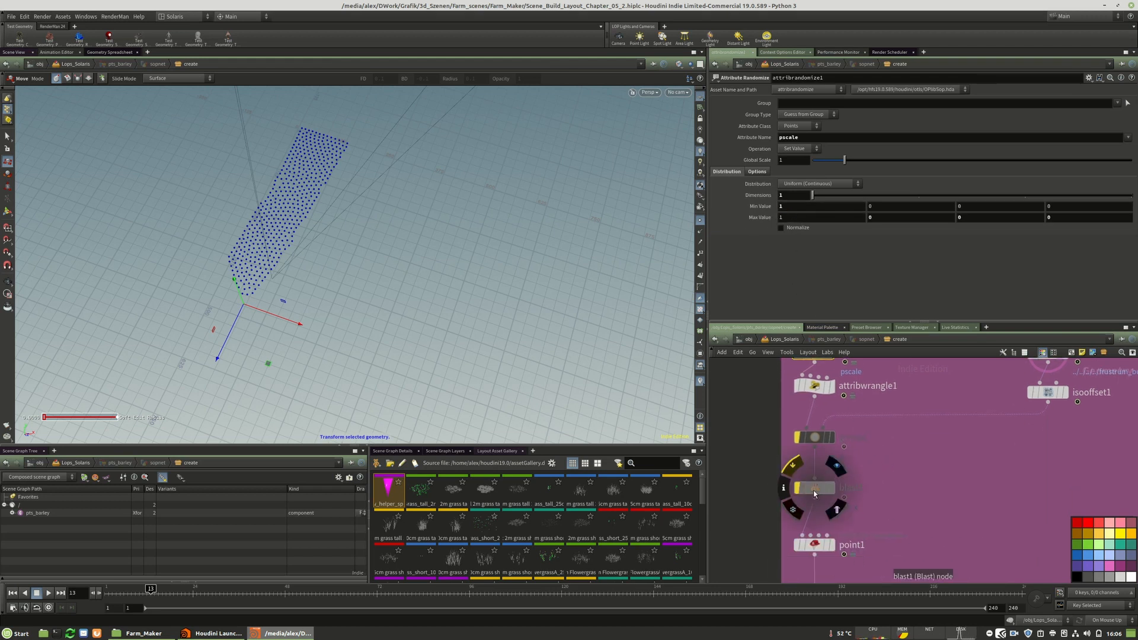
middle_click_drag(884, 368, 892, 503)
left_click(807, 453)
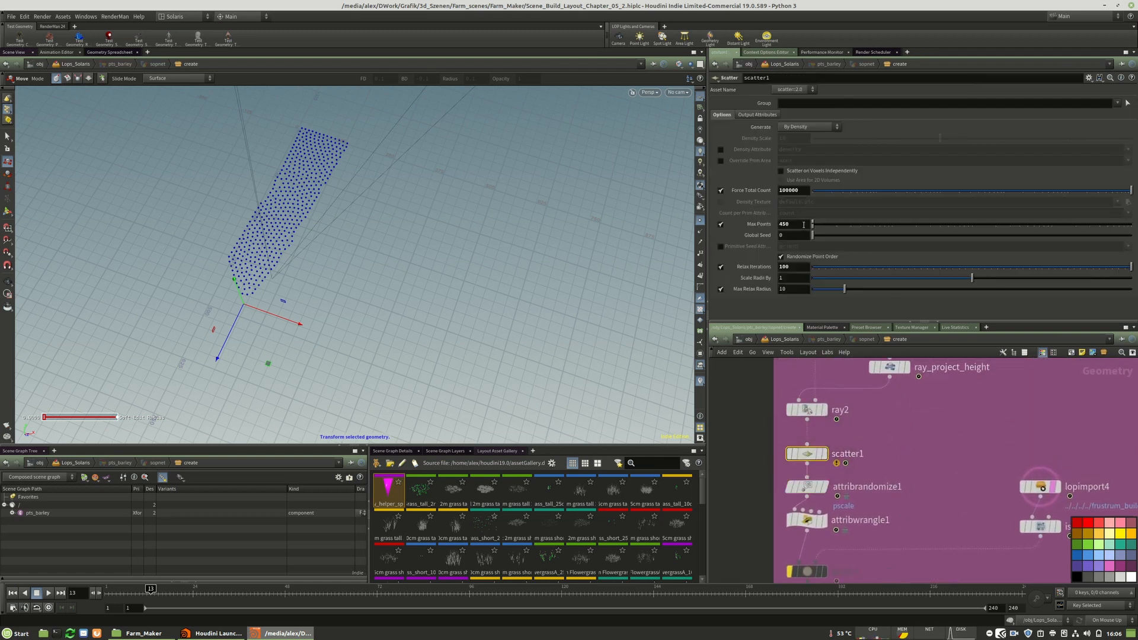
key("Return")
left_click_drag(249, 302, 195, 237, "alt")
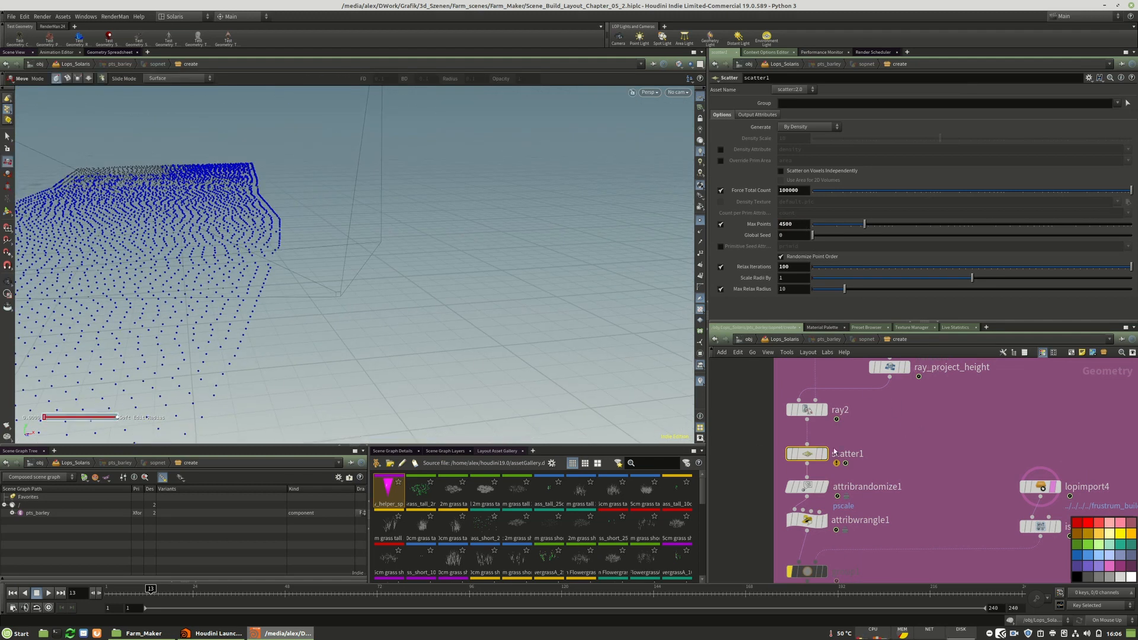
key("u")
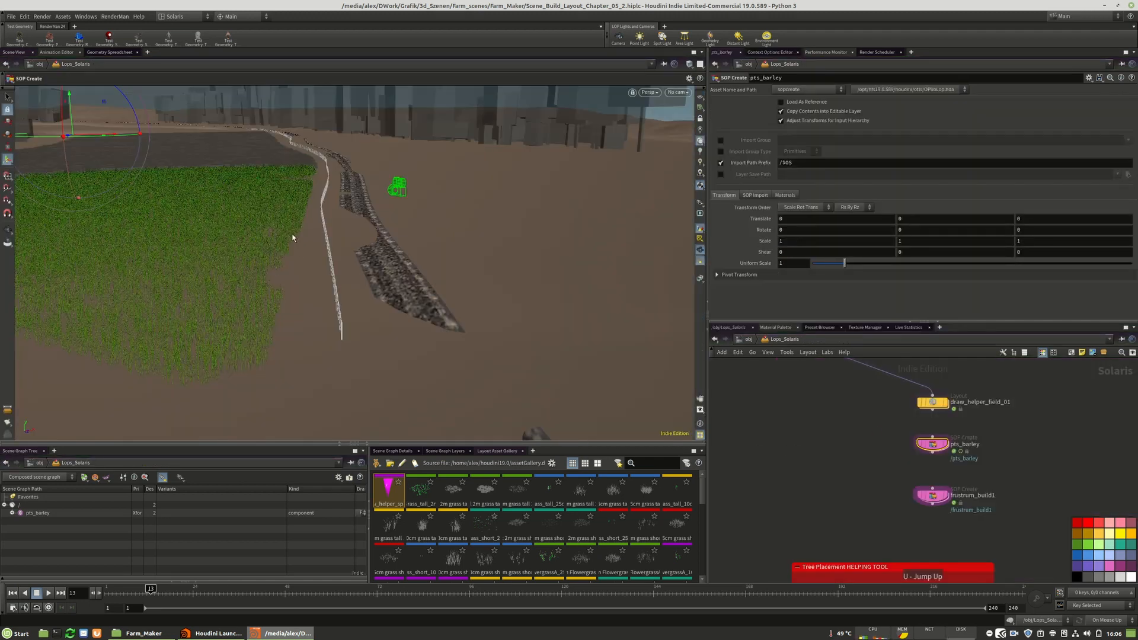
Reopen pts_barley, reduce scatter1's Max Points to 1000, and go back to the farm scene.
double_click(934, 451)
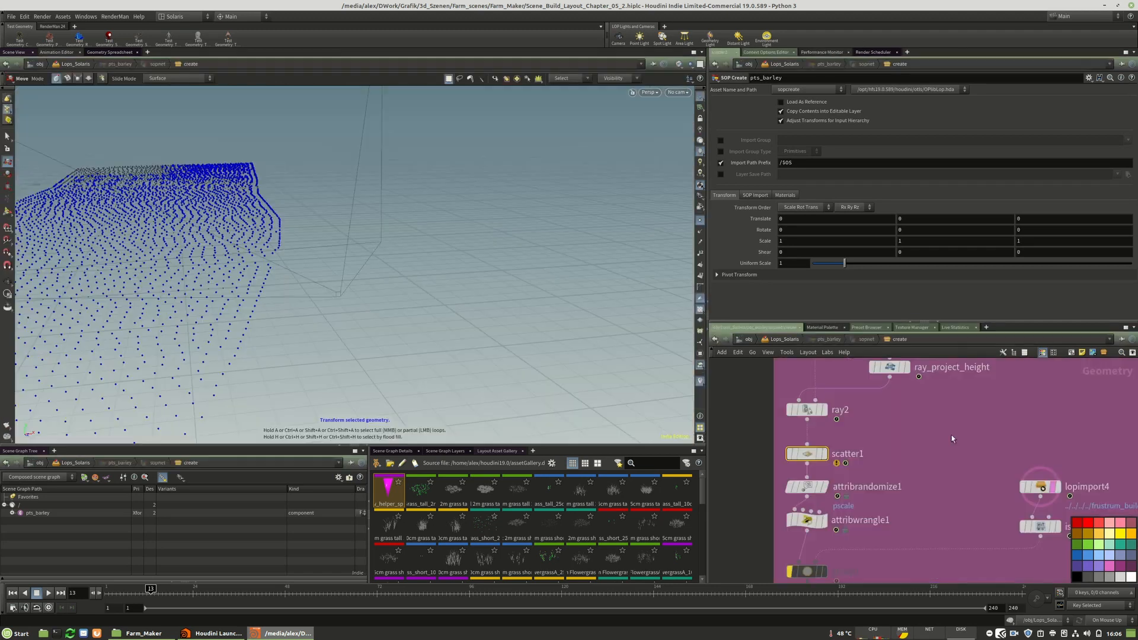
double_click(794, 225)
type("1000")
key("Return")
key("u")
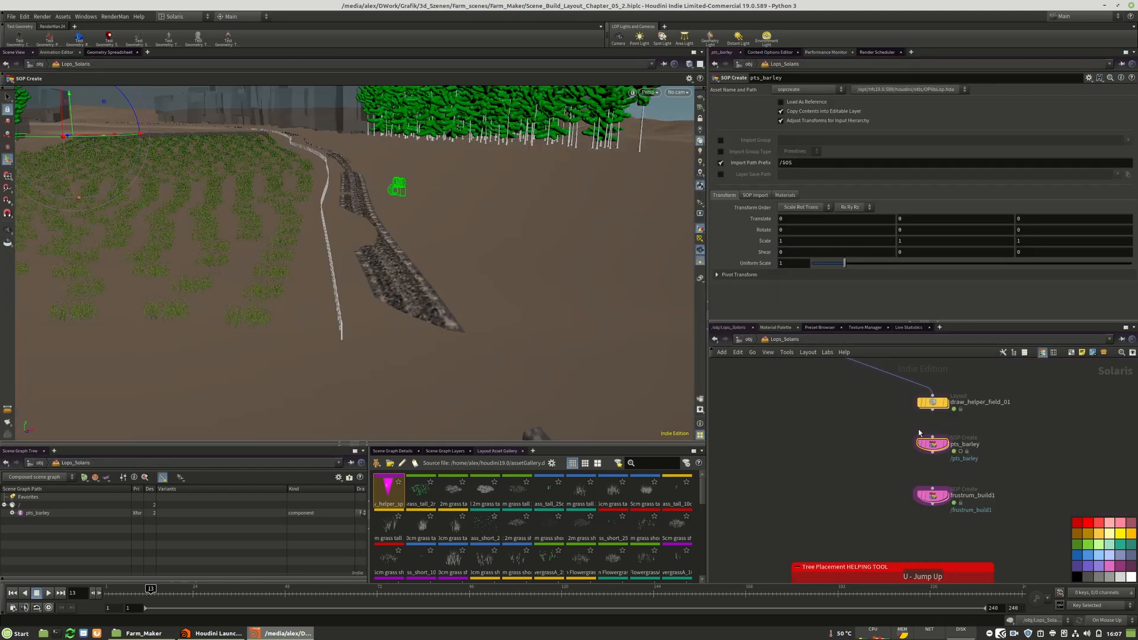
Raise scatter1's Max Points in pts_barley to 2000 and return to Lops_Solaris.
key("i")
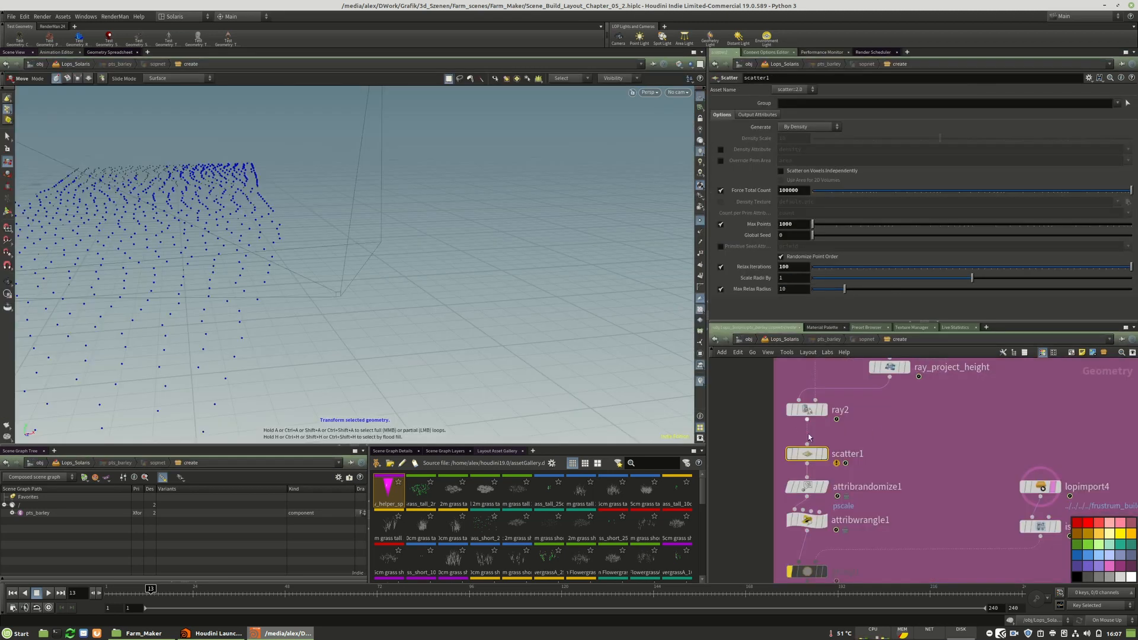
double_click(803, 224)
type("2000")
key("Return")
key("u")
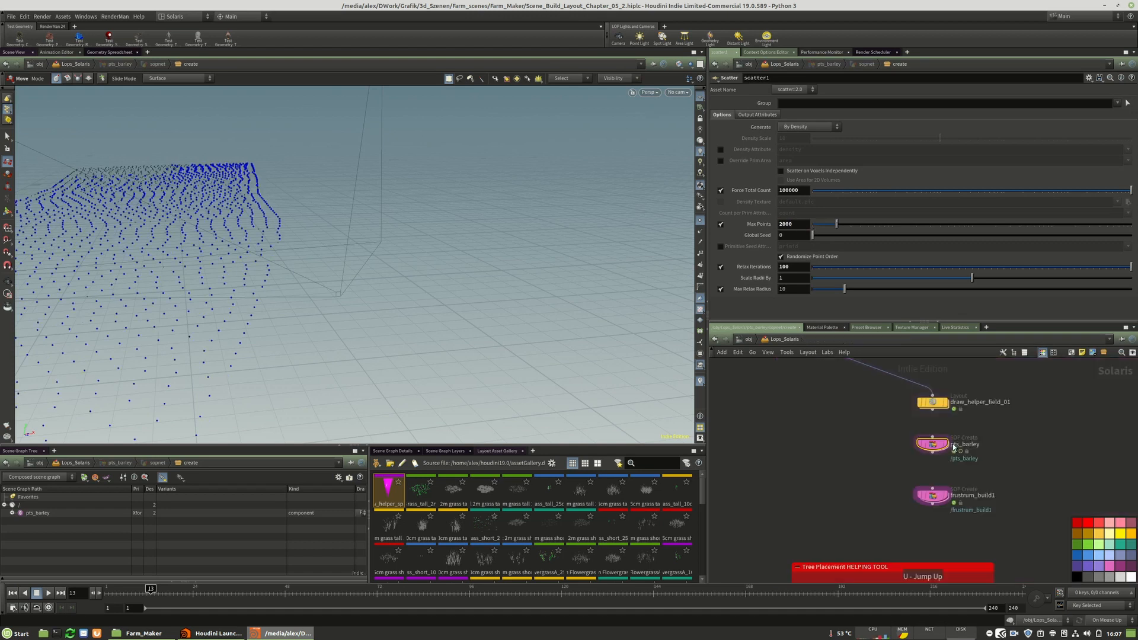
Set scatter1's Max Points in pts_barley to 3000 and check the barley density in the farm scene.
key("i")
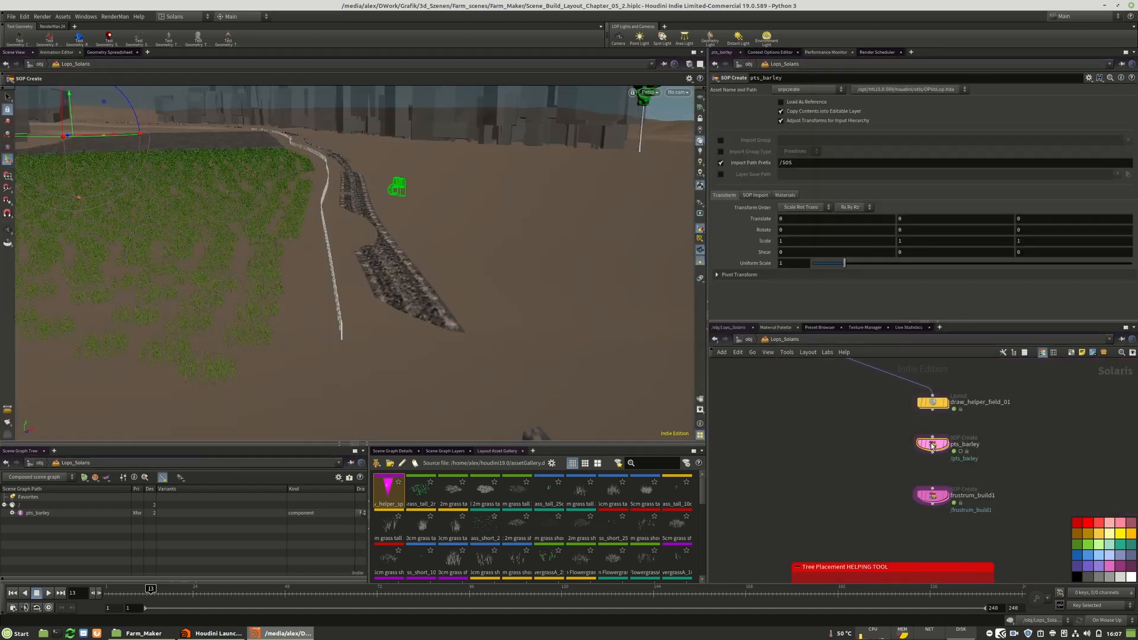
type("3000")
key("Return")
key("u")
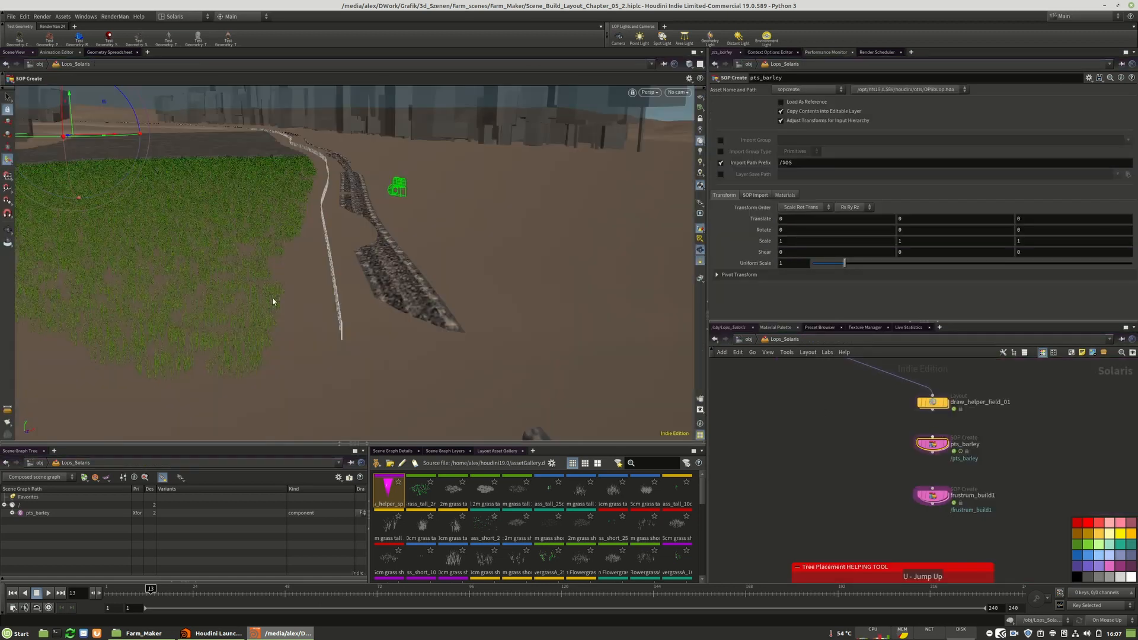
left_click_drag(244, 251, 194, 299, "alt")
Set scatter1's Max Points in pts_barley to 4000 and check the barley field from above in Lops_Solaris.
double_click(932, 443)
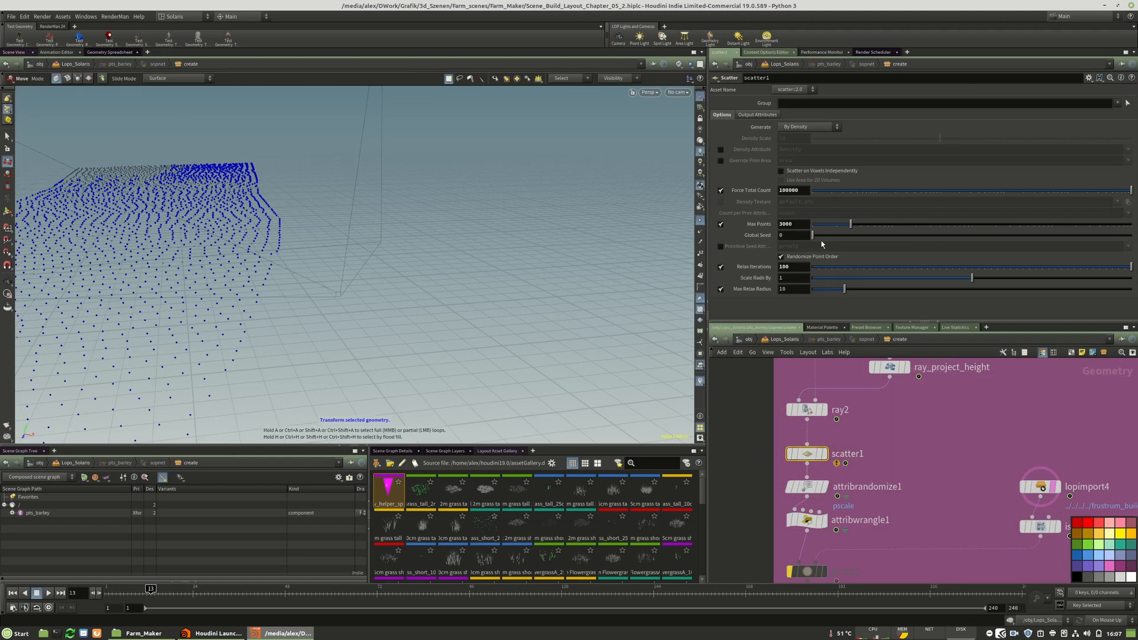
double_click(799, 224)
type("4000")
key("Return")
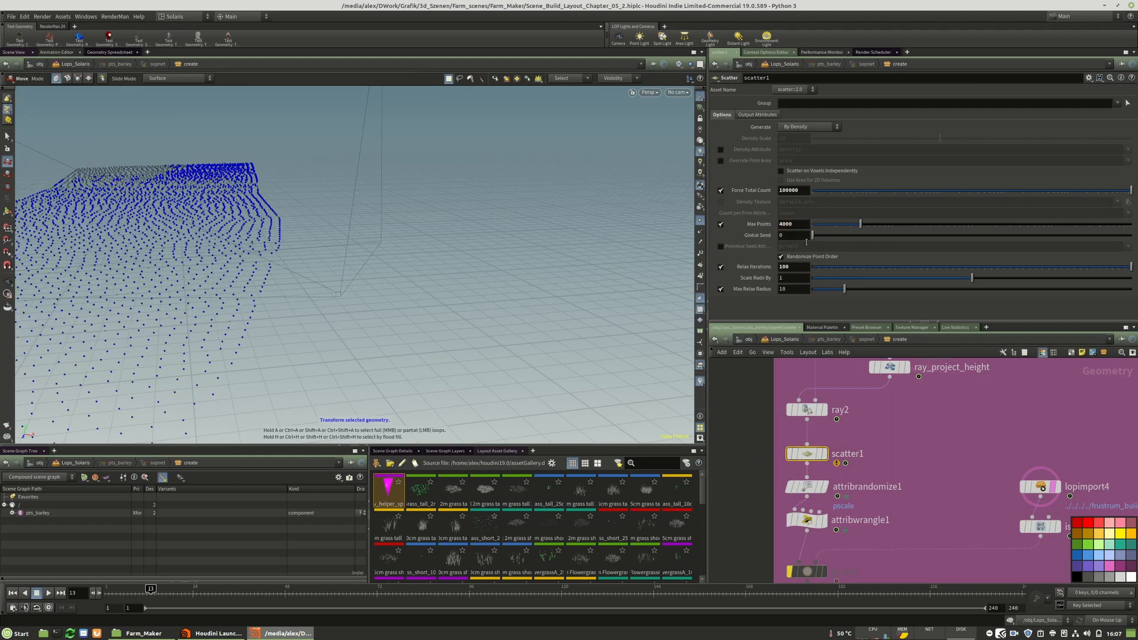
key("u")
left_click_drag(231, 205, 296, 254)
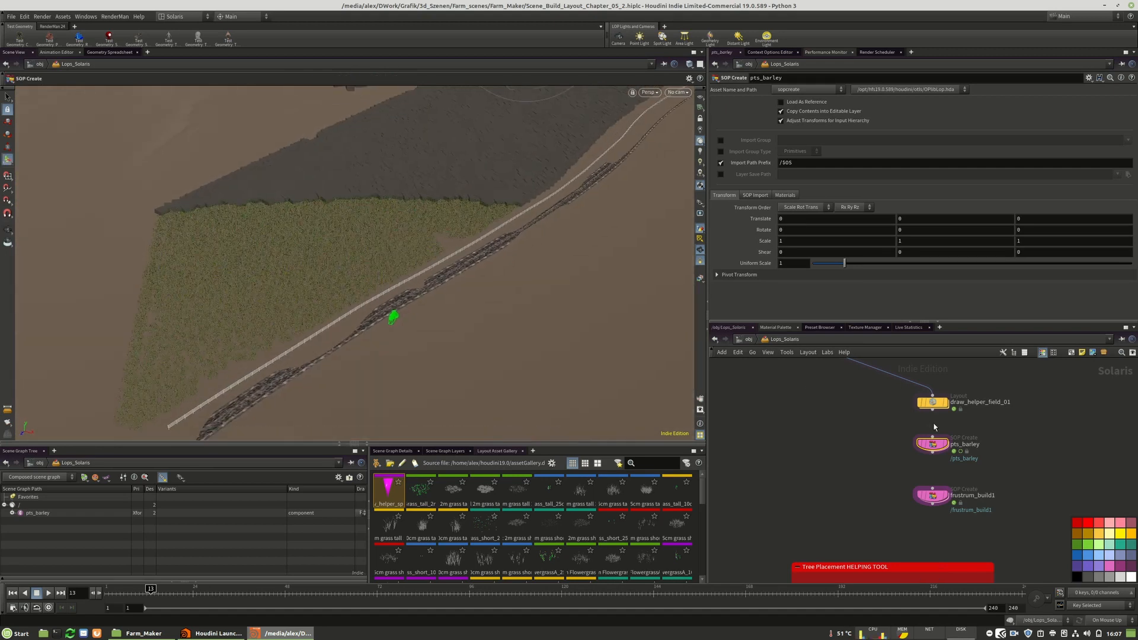
Re-enable the bypassed group1 and blast1 nodes in pts_barley and return to Lops_Solaris.
double_click(941, 443)
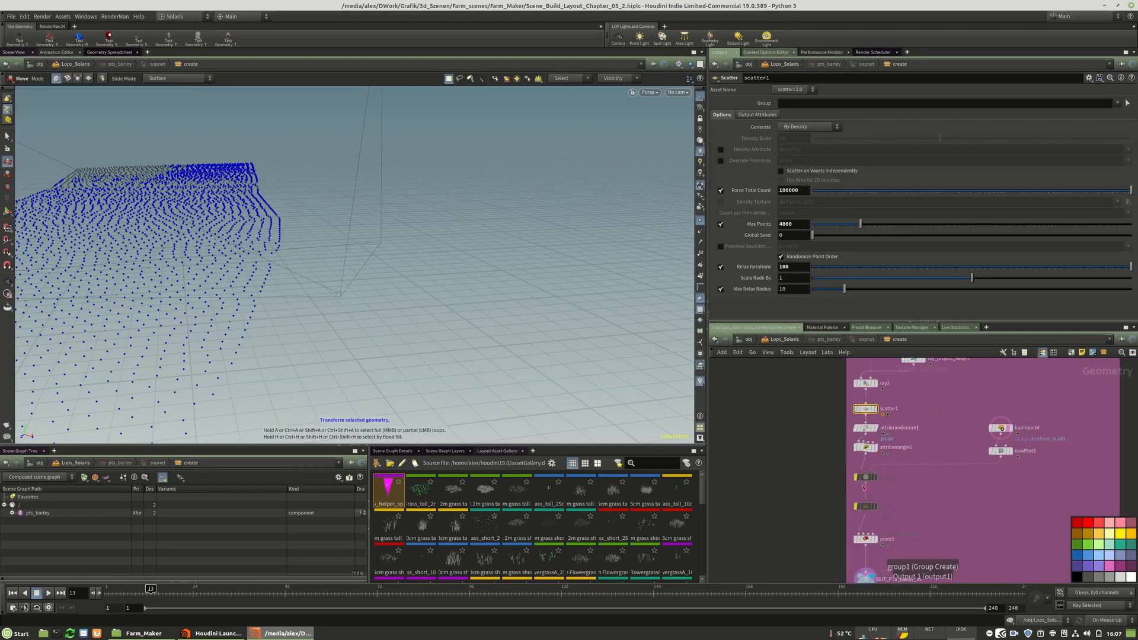
left_click(849, 529)
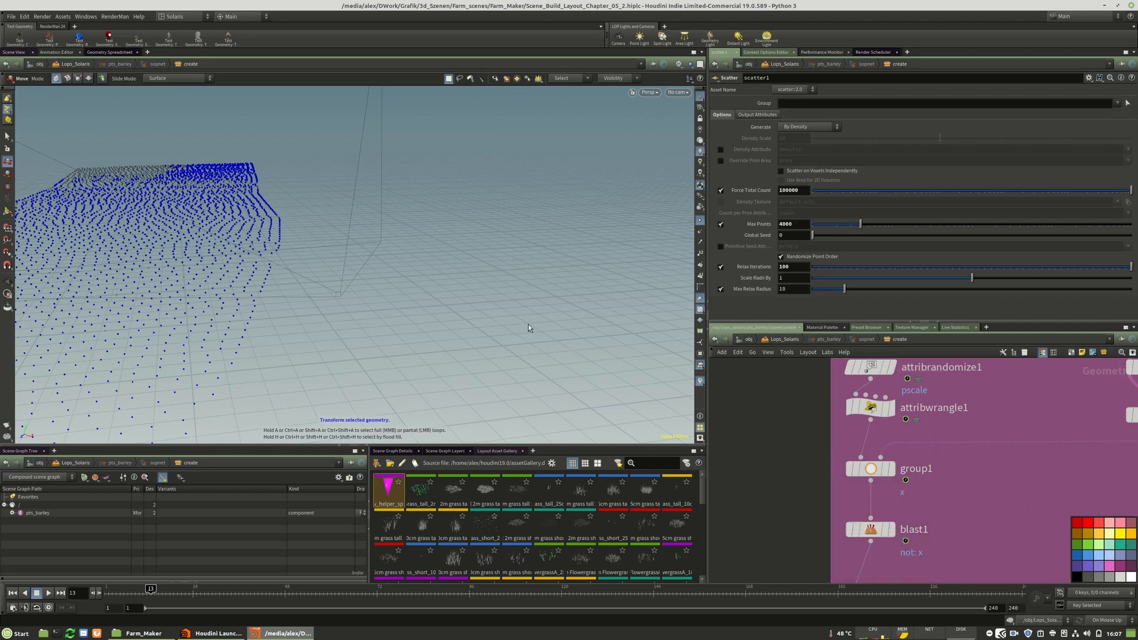
left_click_drag(439, 247, 521, 255, "alt")
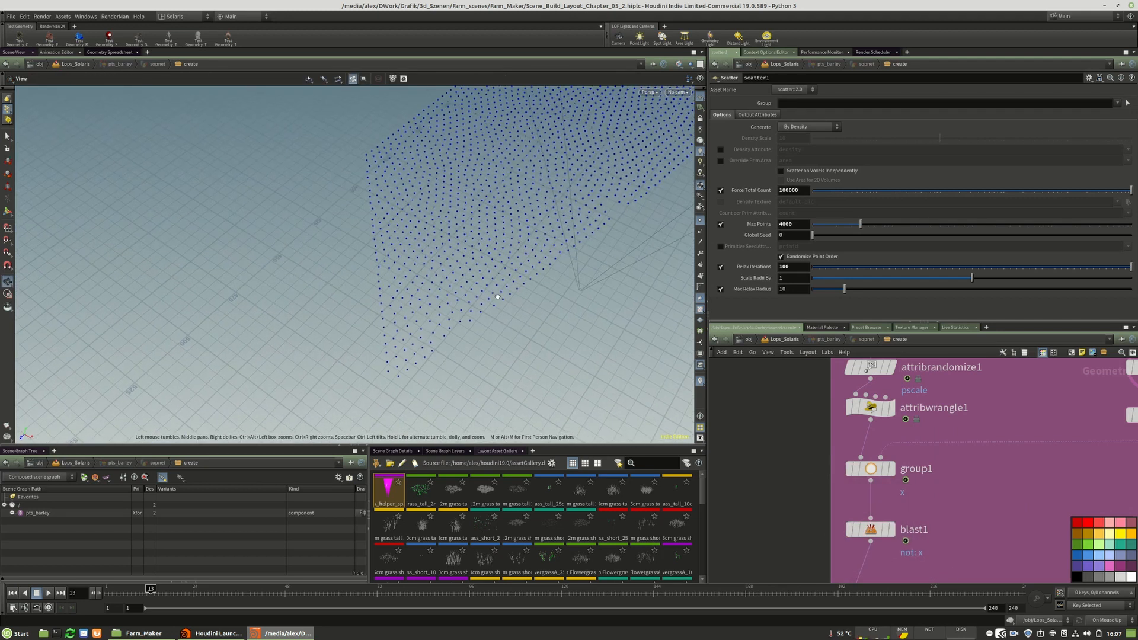
key("u")
key("u")
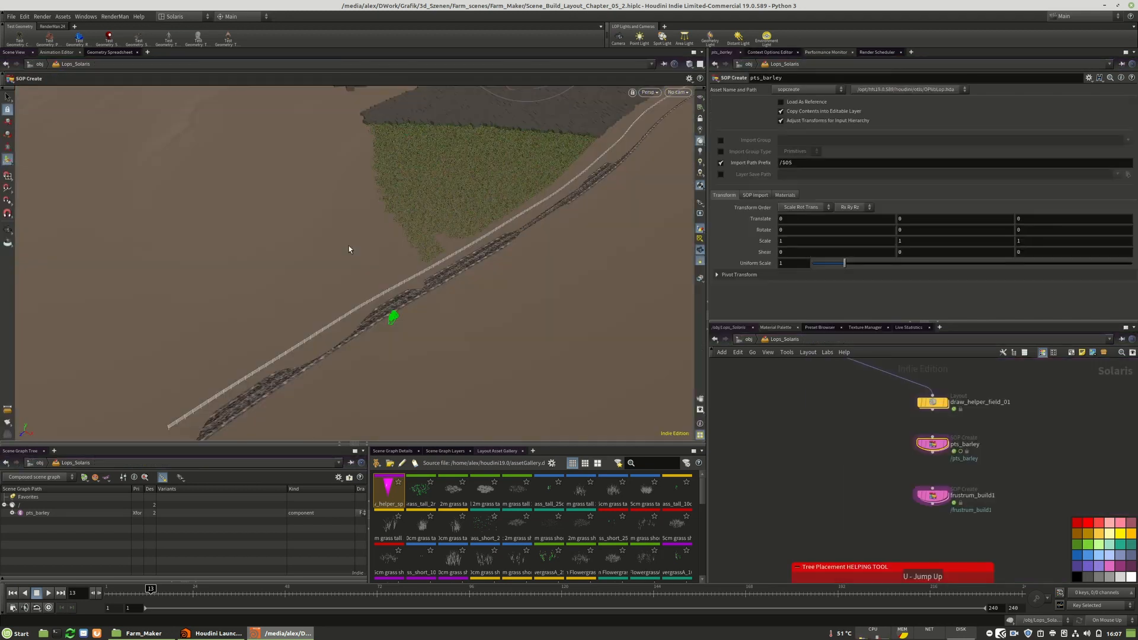
Examine the culled barley field from above and through the camera2_layout camera.
left_click_drag(383, 250, 312, 304, "alt")
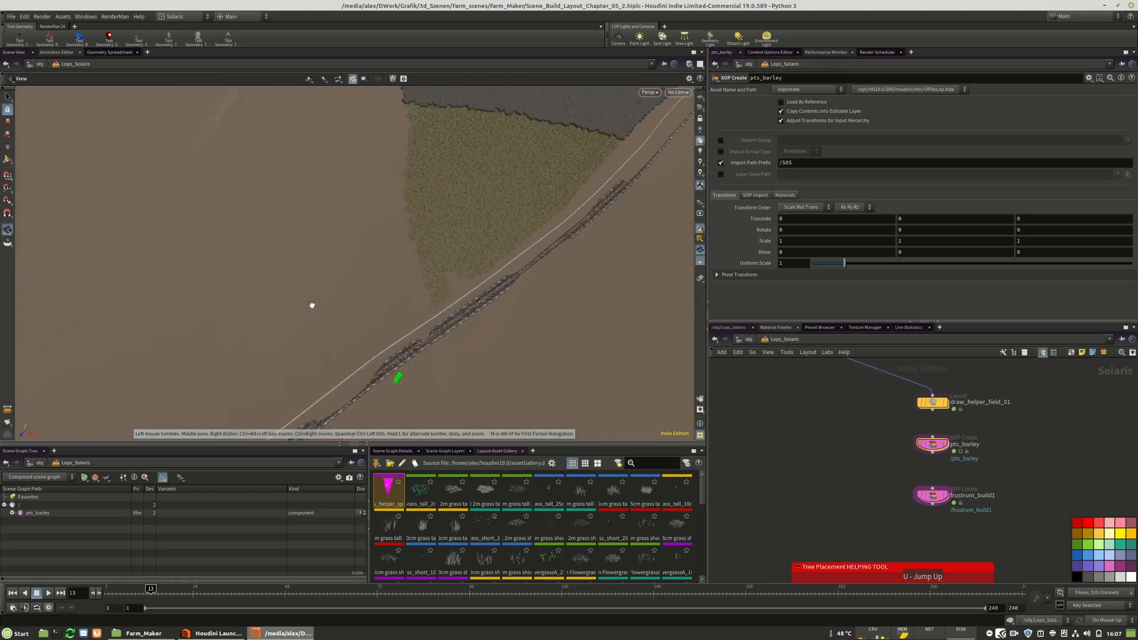
left_click(684, 93)
left_click(686, 104)
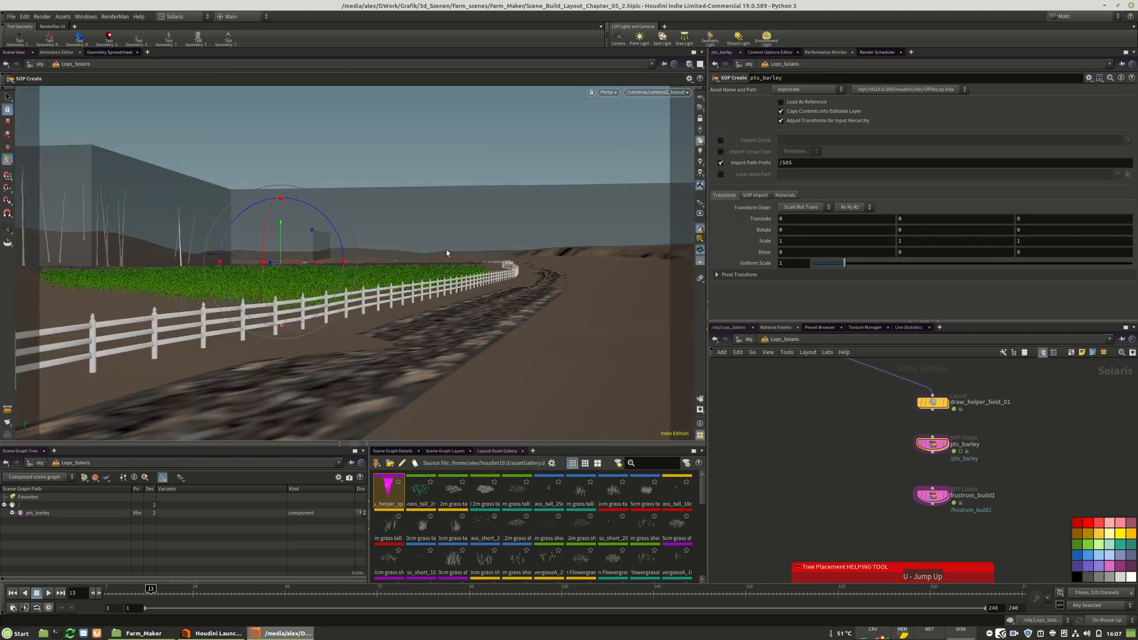
In pts_barley, change lopimport4's LOP Path to ../../../../frustrum_build.
key("i")
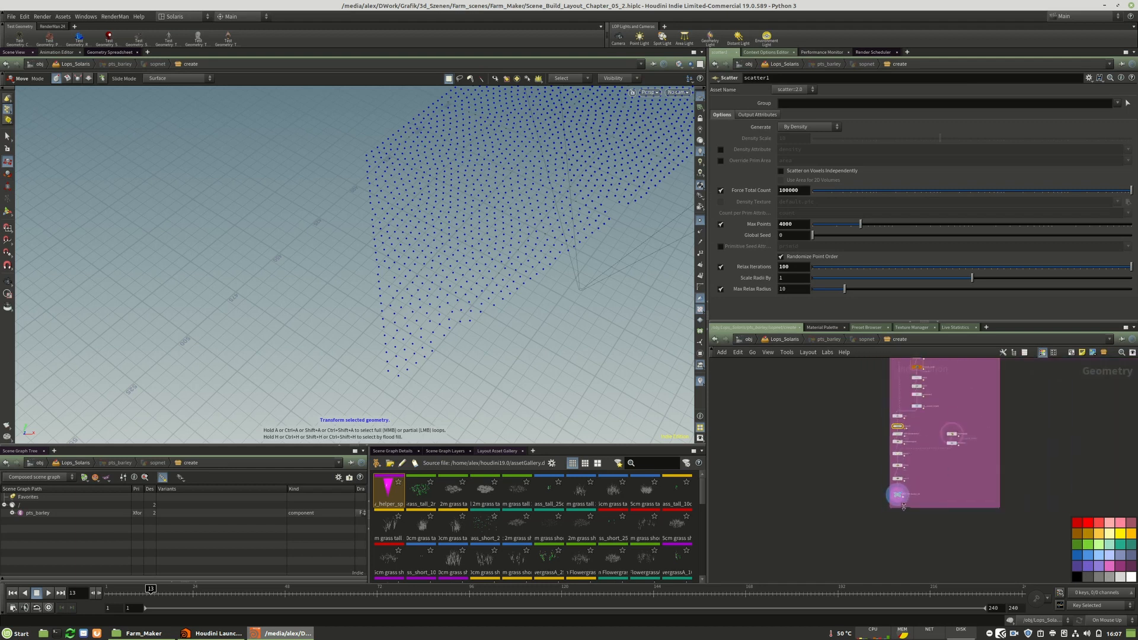
left_click(900, 448)
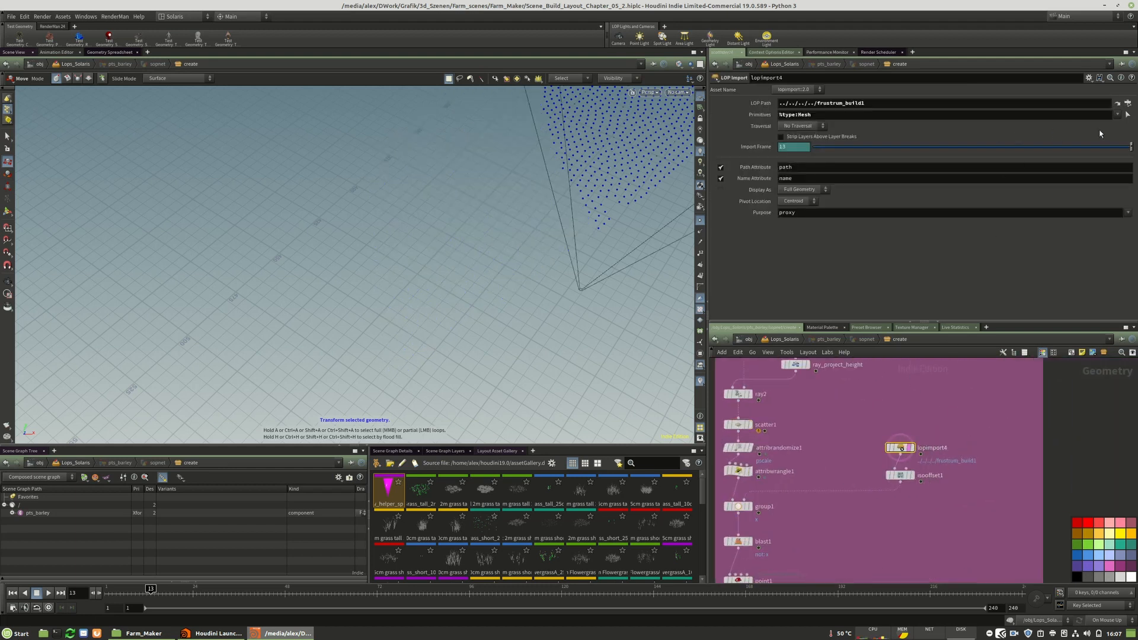
left_click(895, 103)
key("BackSpace")
key("Return")
Review the settings of isooffset1, group1 and lopimport4, and select the OUT_PTS_barley_01 output.
left_click(899, 474)
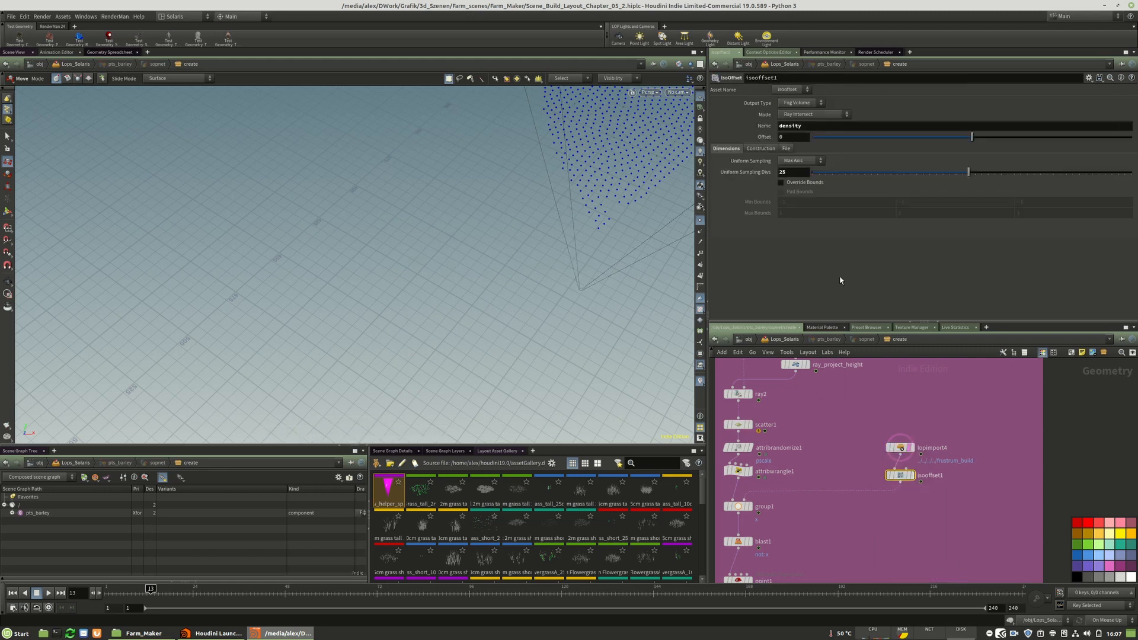
left_click(740, 508)
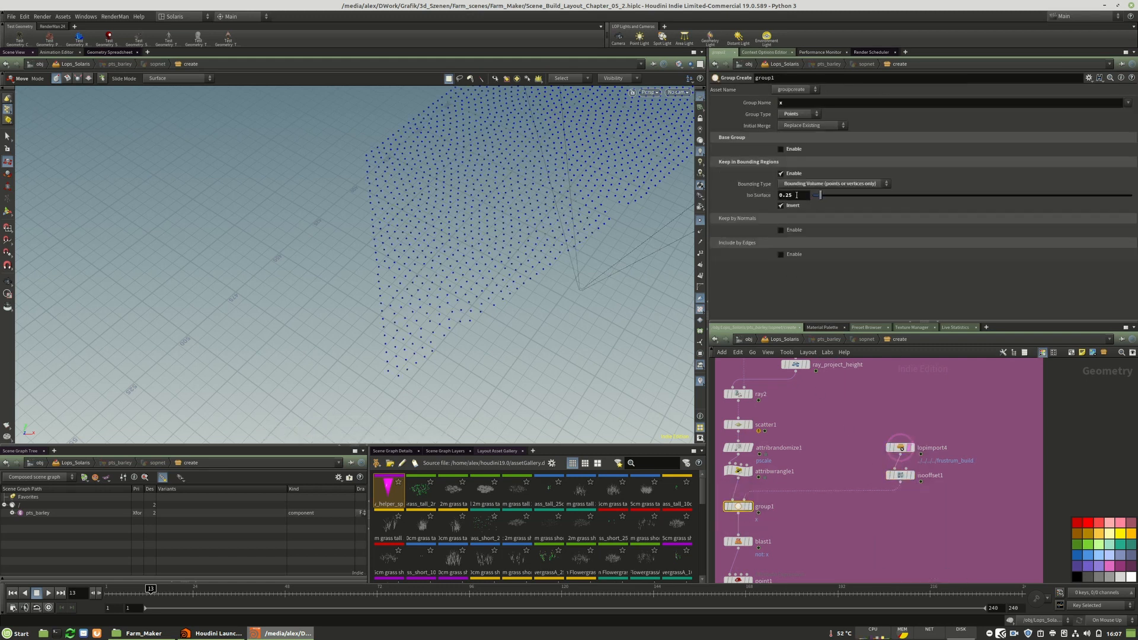
middle_click_drag(861, 524, 856, 532)
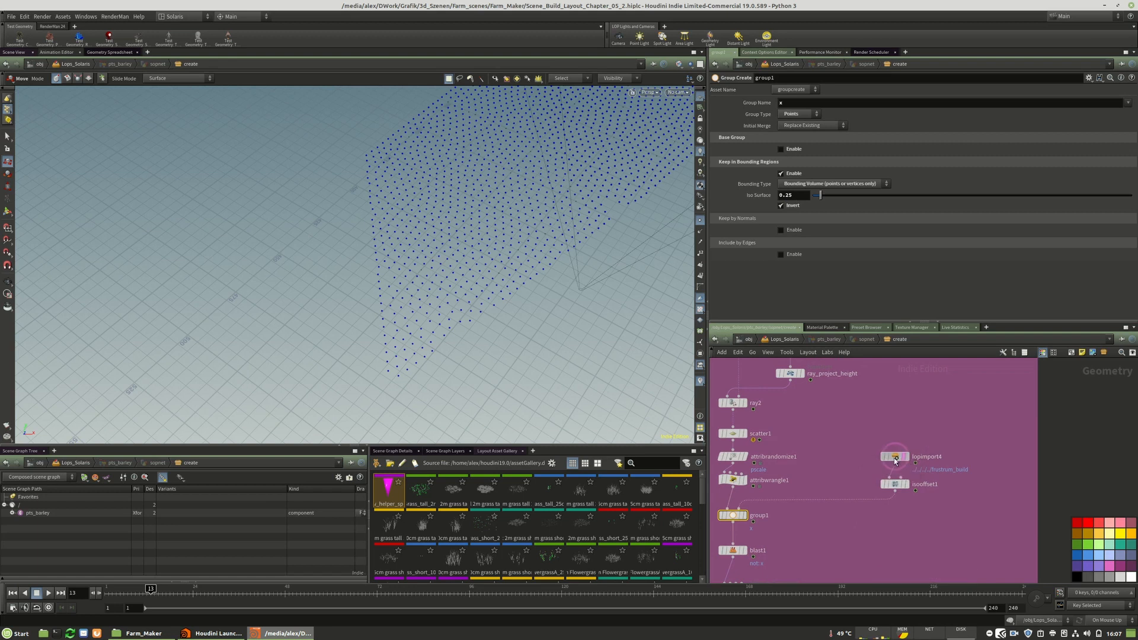
left_click(894, 456)
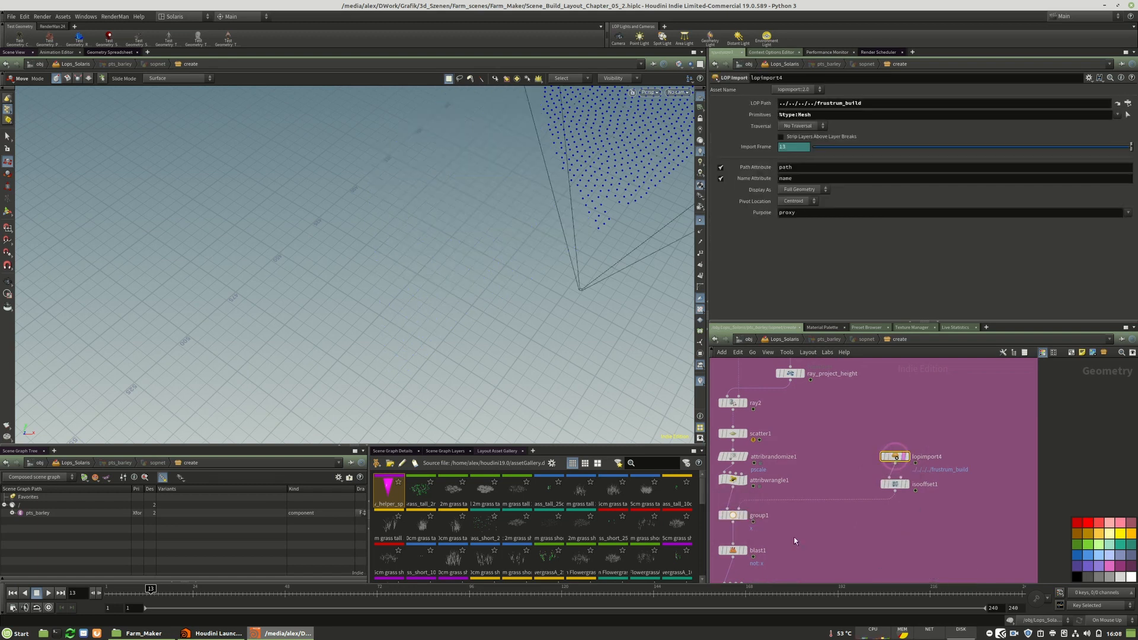
middle_click_drag(794, 538, 810, 420)
left_click(750, 521)
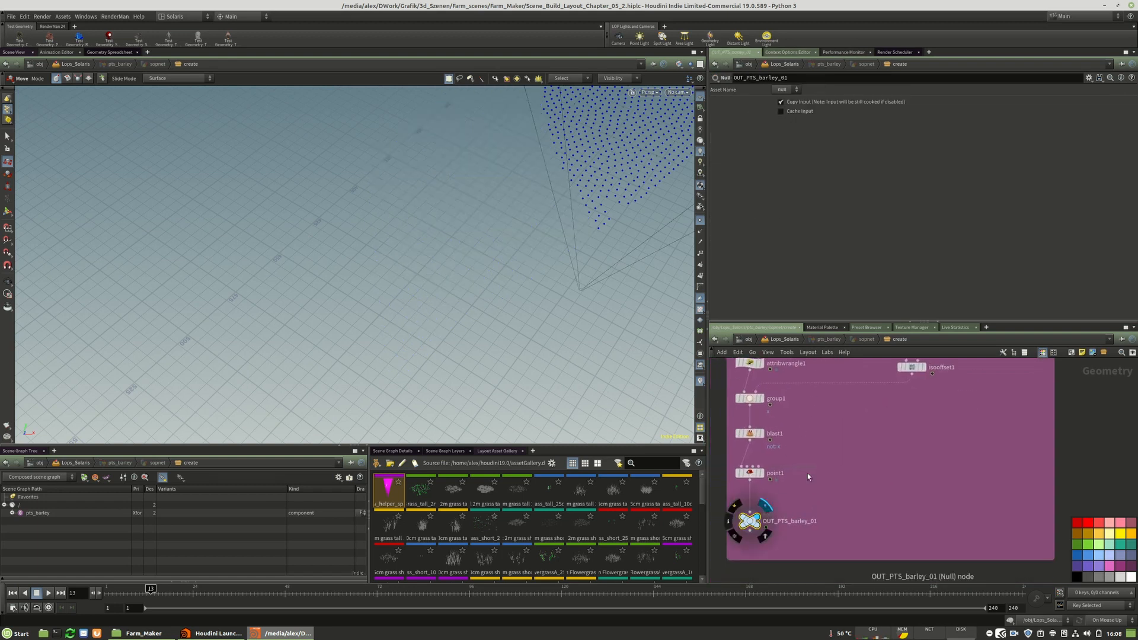
Set group1's Iso Surface to 0.1 and view the points at OUT_PTS_barley_01.
middle_click_drag(807, 472, 863, 507)
left_click(759, 479)
double_click(794, 197)
type("0.1")
key("Return")
middle_click_drag(853, 511, 874, 454)
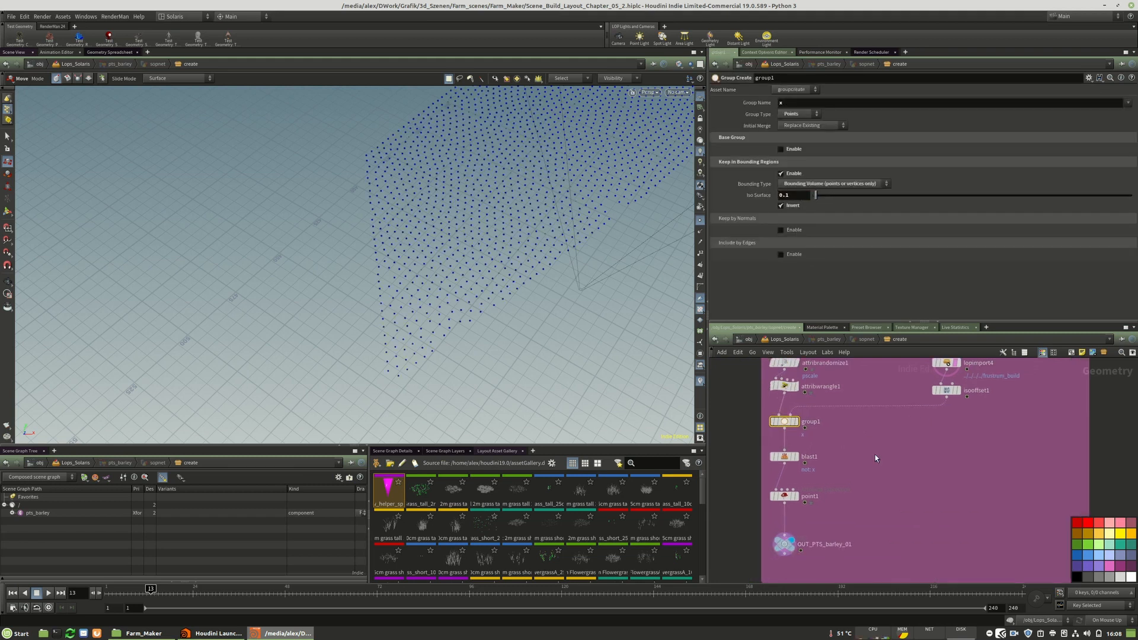
left_click(784, 544)
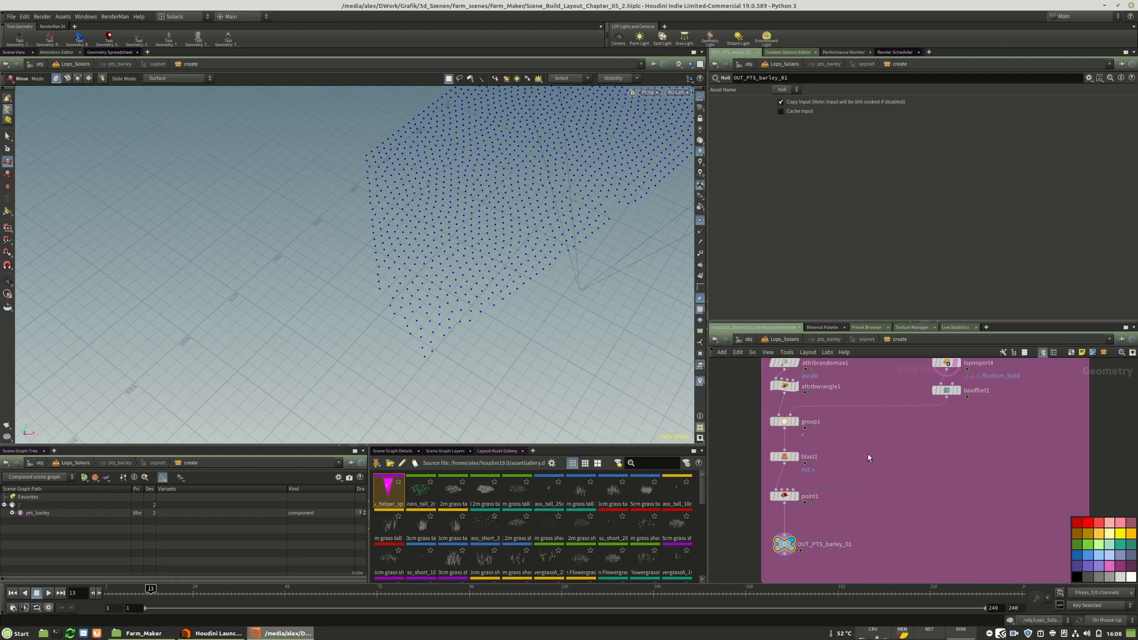
Set group1's Iso Surface to 0.2 and select OUT_PTS_barley_01 to check the remaining points.
middle_click_drag(809, 437, 801, 482)
left_click(776, 465)
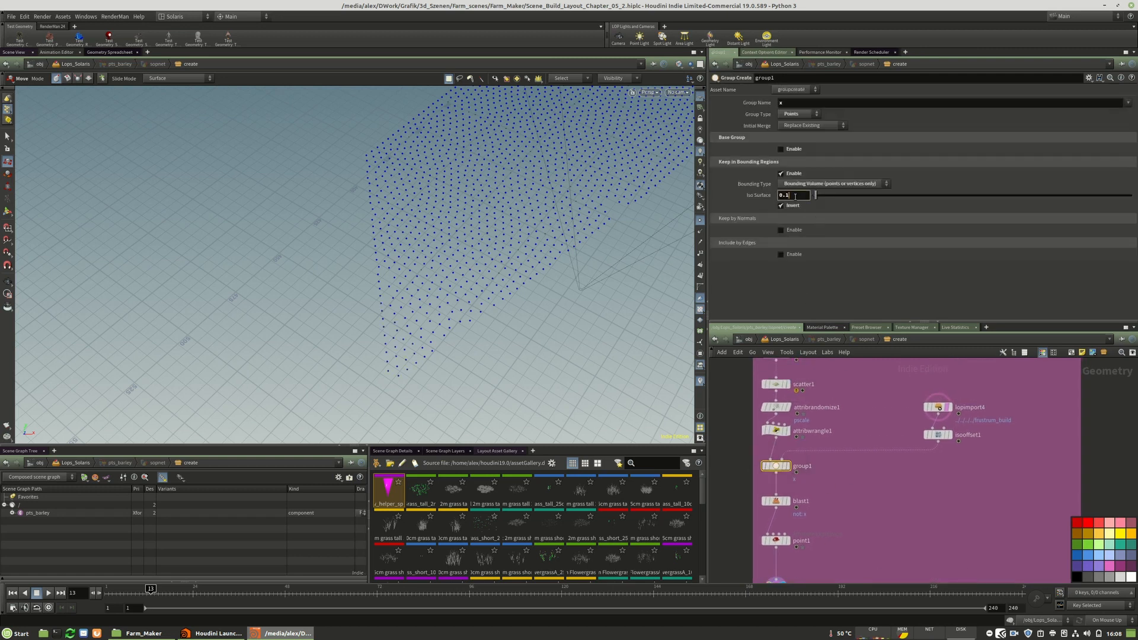
key("Return")
middle_click_drag(801, 571, 816, 506)
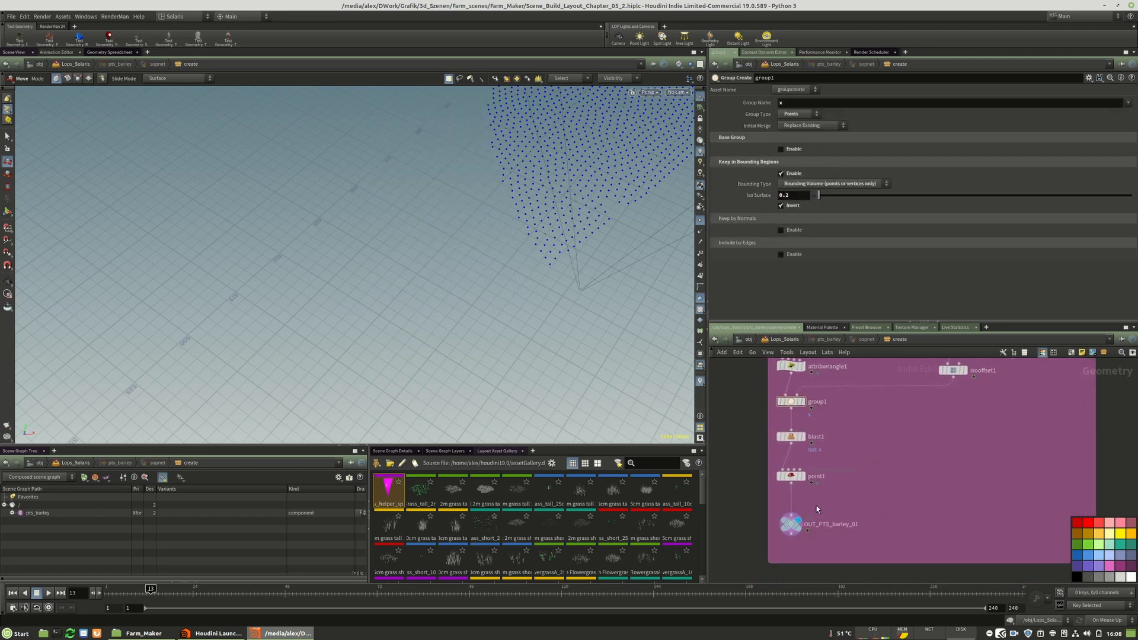
left_click(792, 523)
Set group1's Iso Surface to 0.15 and inspect the culled points at OUT_PTS_barley_01.
middle_click_drag(900, 472, 859, 574)
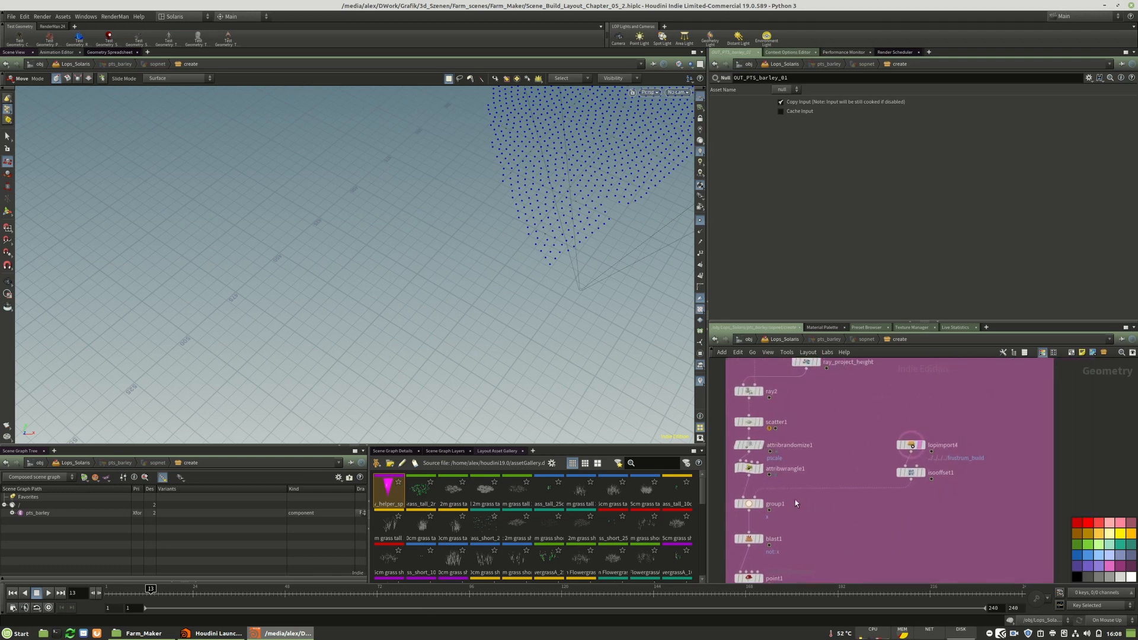
left_click(745, 505)
left_click(791, 196)
type("0.15")
key("Return")
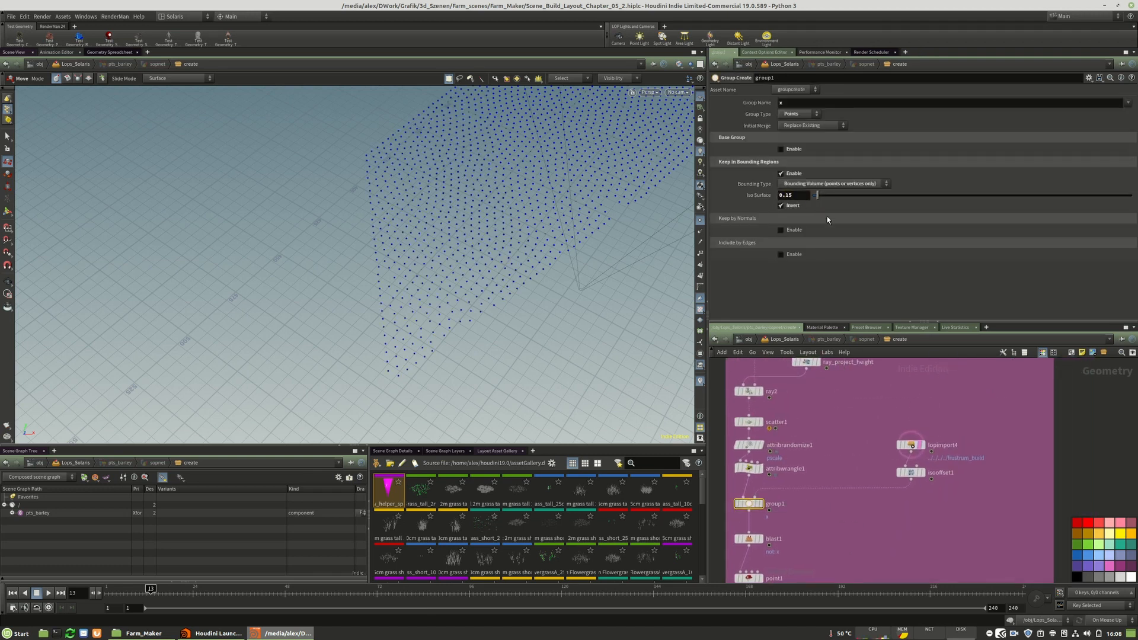
middle_click_drag(846, 525, 864, 426)
left_click(767, 523)
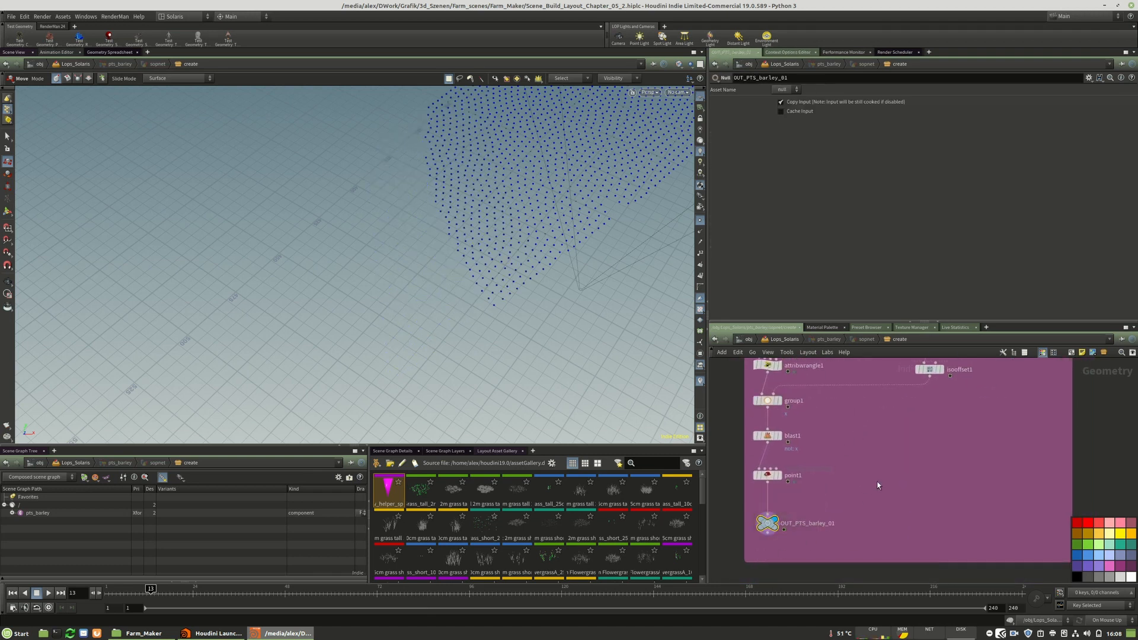
Check the culled barley field along the fence from above in Lops_Solaris and reopen pts_barley.
key("u")
right_click_drag(278, 311, 23, 322)
left_click_drag(284, 284, 434, 325)
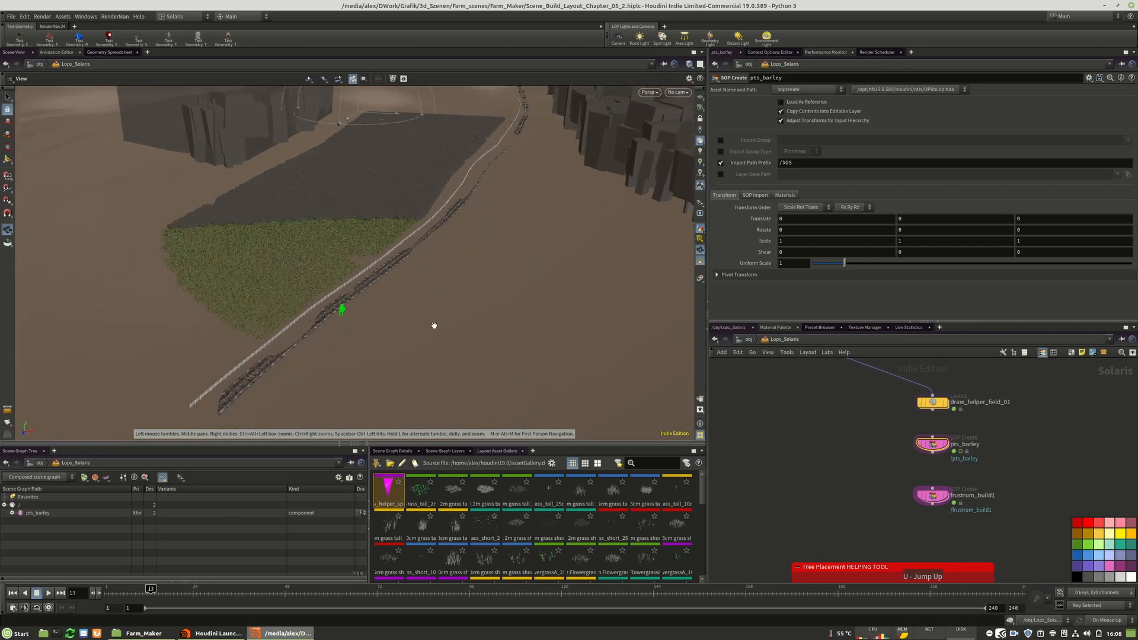
key("i")
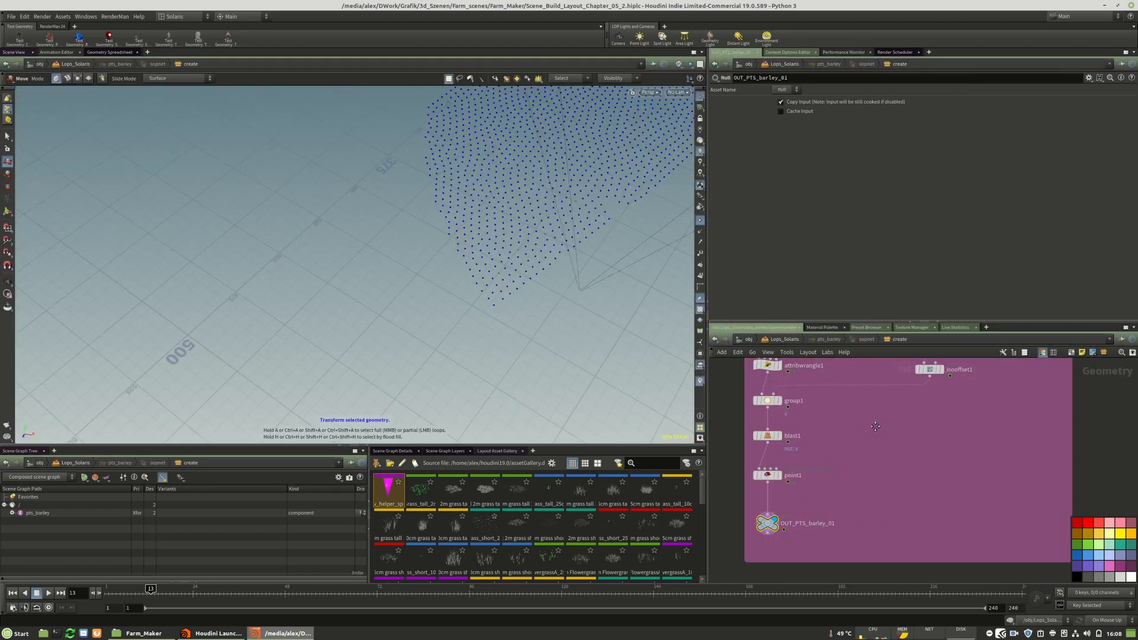
Fine-tune group1's Iso Surface, trying 0.2 among the values, and check the culled points at OUT_PTS_barley_01.
middle_click_drag(875, 426, 853, 487)
left_click(770, 477)
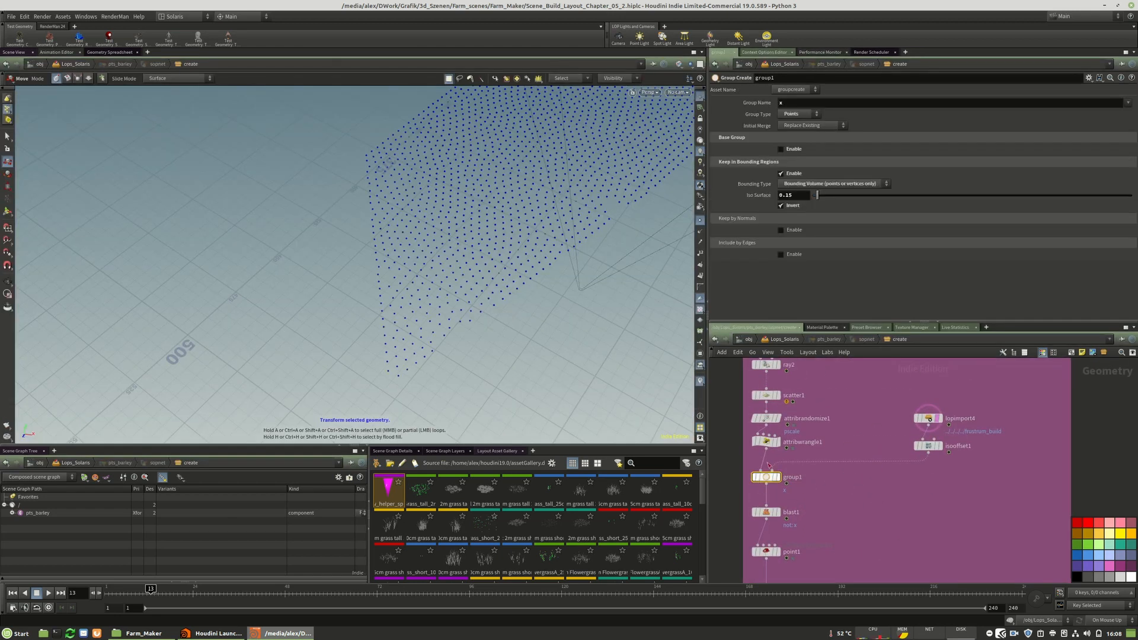
left_click(796, 195)
type("8")
key("Return")
double_click(794, 195)
type("0.2")
key("Return")
left_click(794, 195)
key("BackSpace")
key("Return")
middle_click_drag(852, 518, 871, 452)
left_click(824, 532)
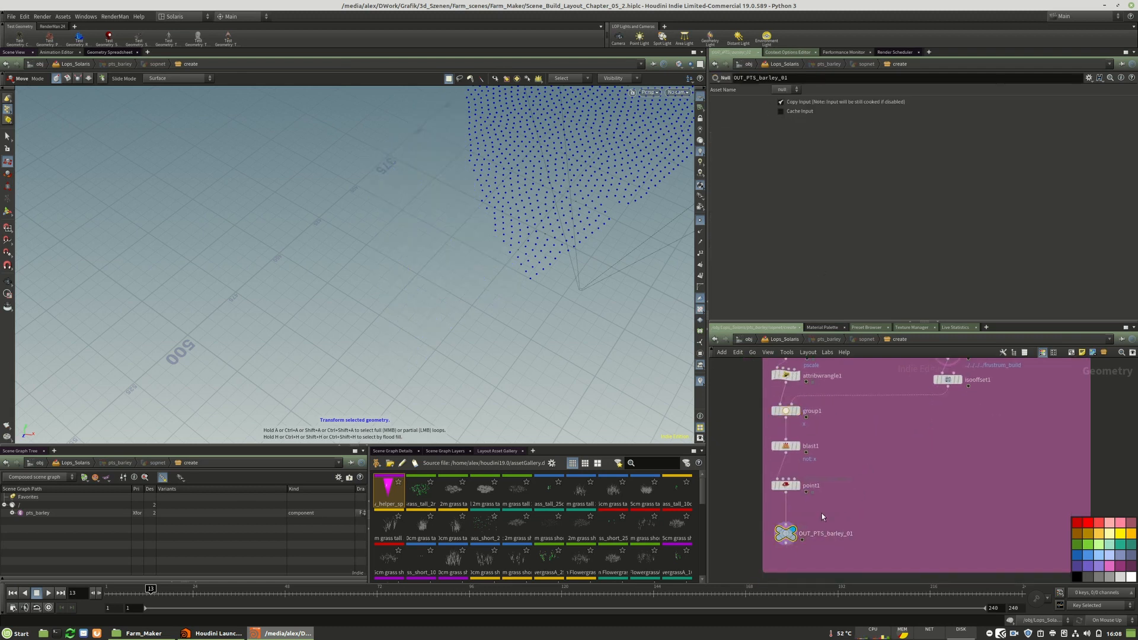
Return to Lops_Solaris and view the barley field through camera2_layout.
key("u")
left_click(677, 92)
left_click(693, 148)
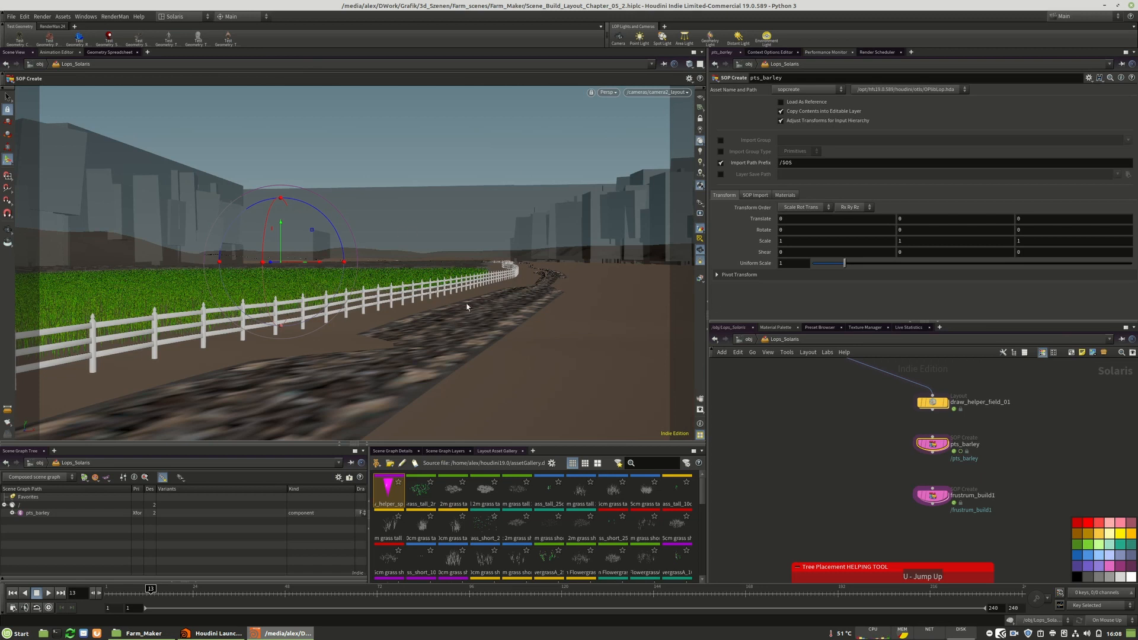
scroll(982, 369, "down", 5)
scroll(947, 525, "up", 5)
Wire reference11 into the main scene branch in place of instancer2_tree_group_04, align it beneath usd_rop12 and reload Growing_Barley_01.usd.
middle_click_drag(916, 530, 944, 428)
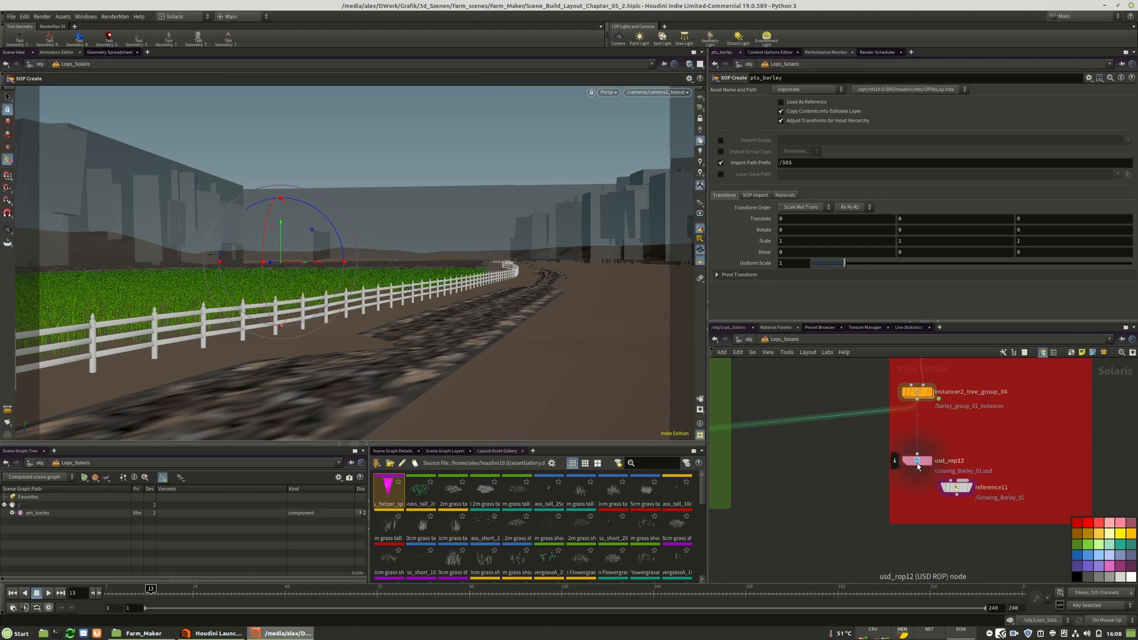
left_click(917, 465)
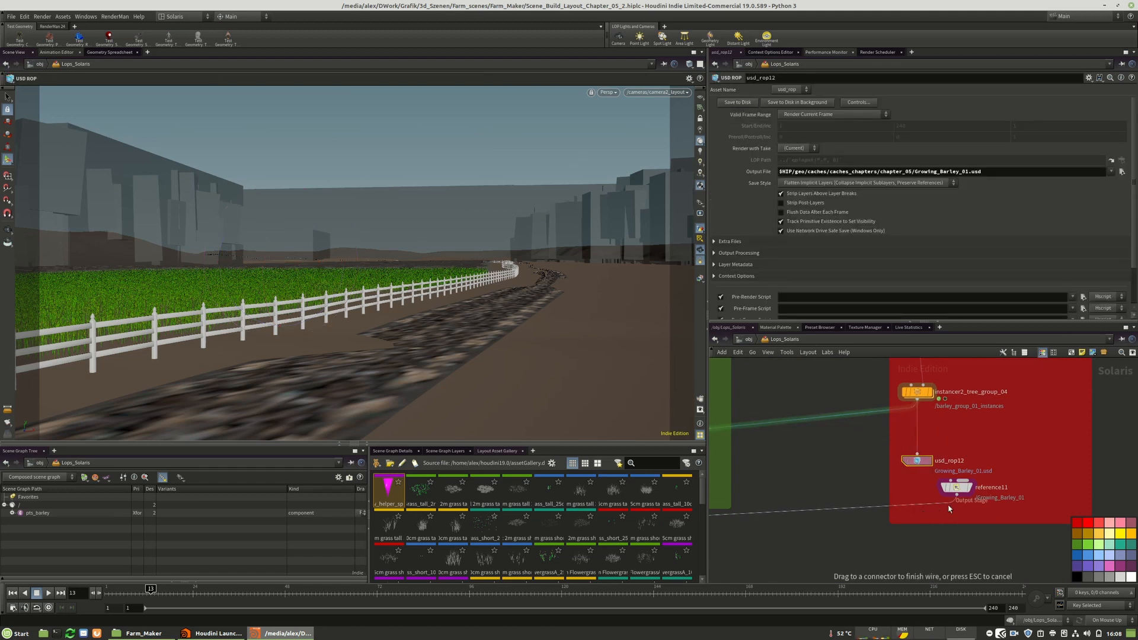
left_click(959, 489)
left_click_drag(960, 488, 921, 498)
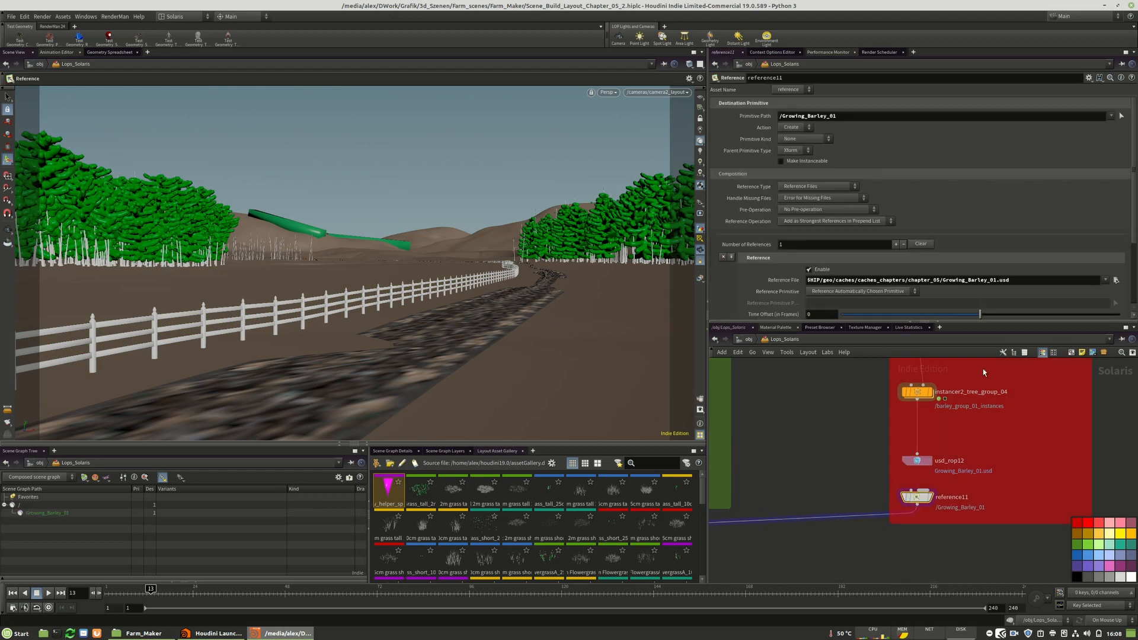
scroll(805, 169, "down", 3)
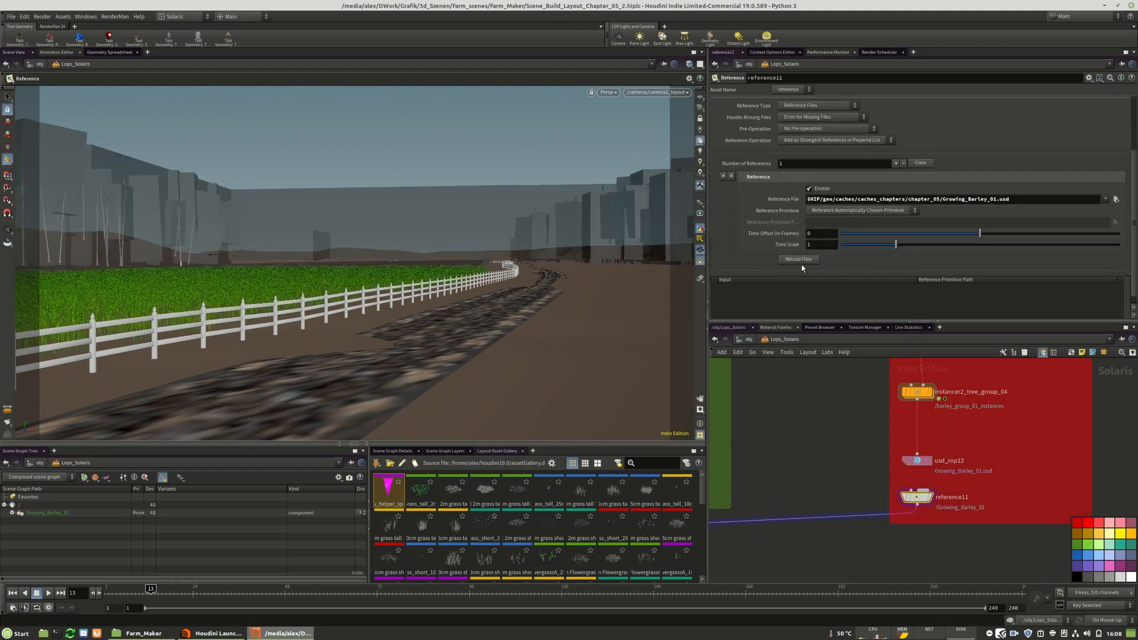
Move the network box with usd_rop11 and sublayer3 beside the main branch and display the hdprman1 node.
scroll(986, 453, "down", 5)
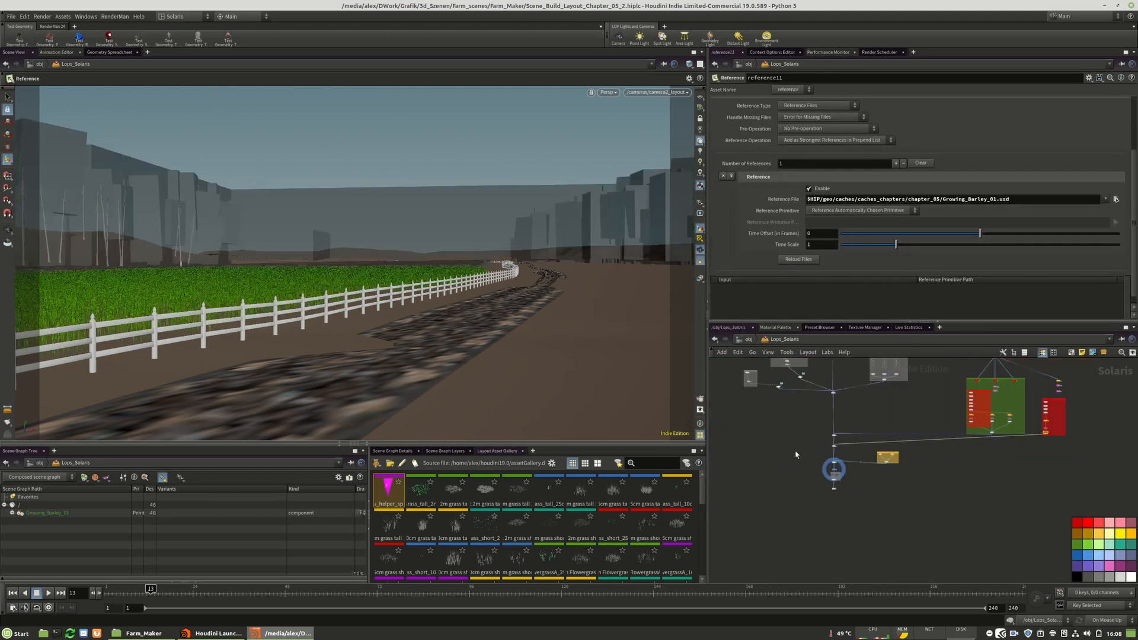
scroll(935, 471, "down", 3)
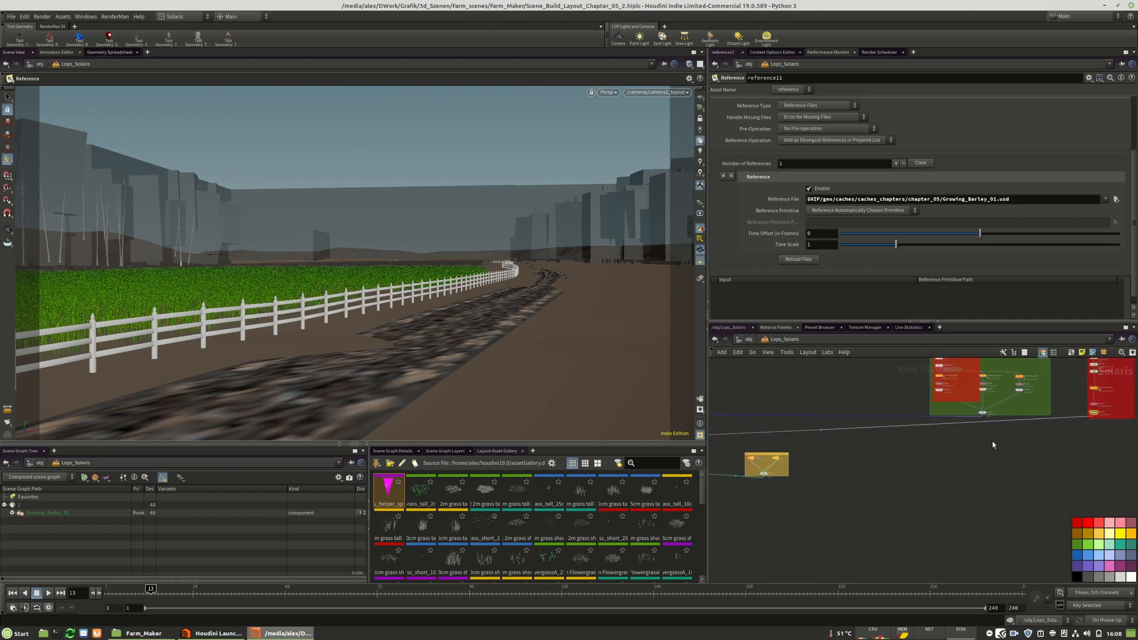
left_click_drag(1084, 441, 1094, 438)
scroll(1115, 421, "down", 5)
scroll(958, 444, "up", 6)
scroll(1031, 427, "up", 6)
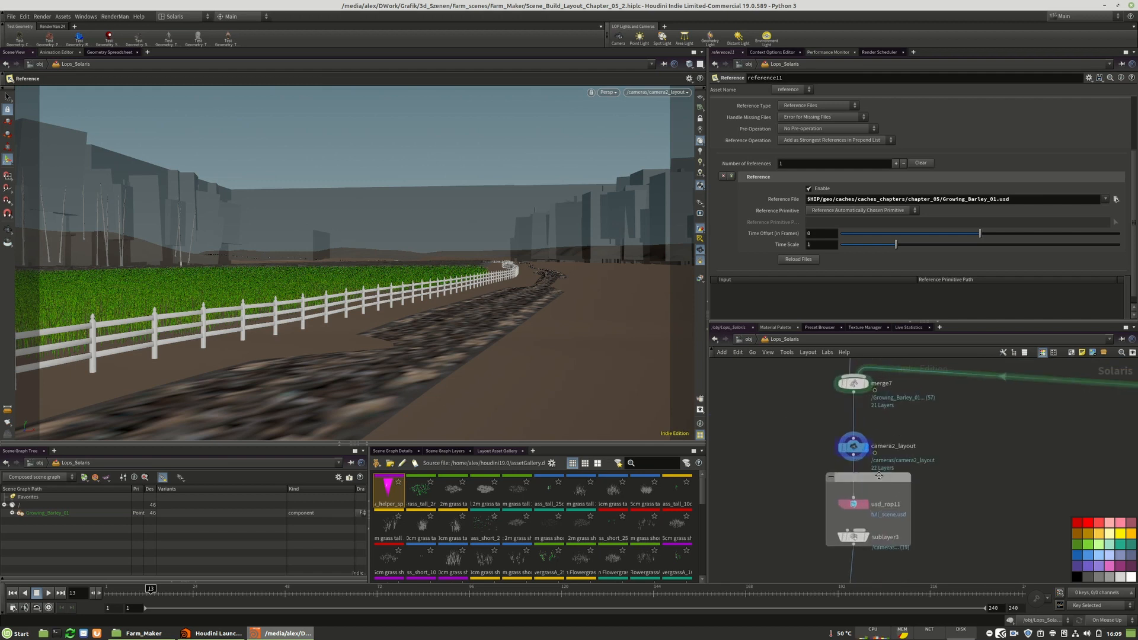
left_click_drag(880, 395, 768, 399)
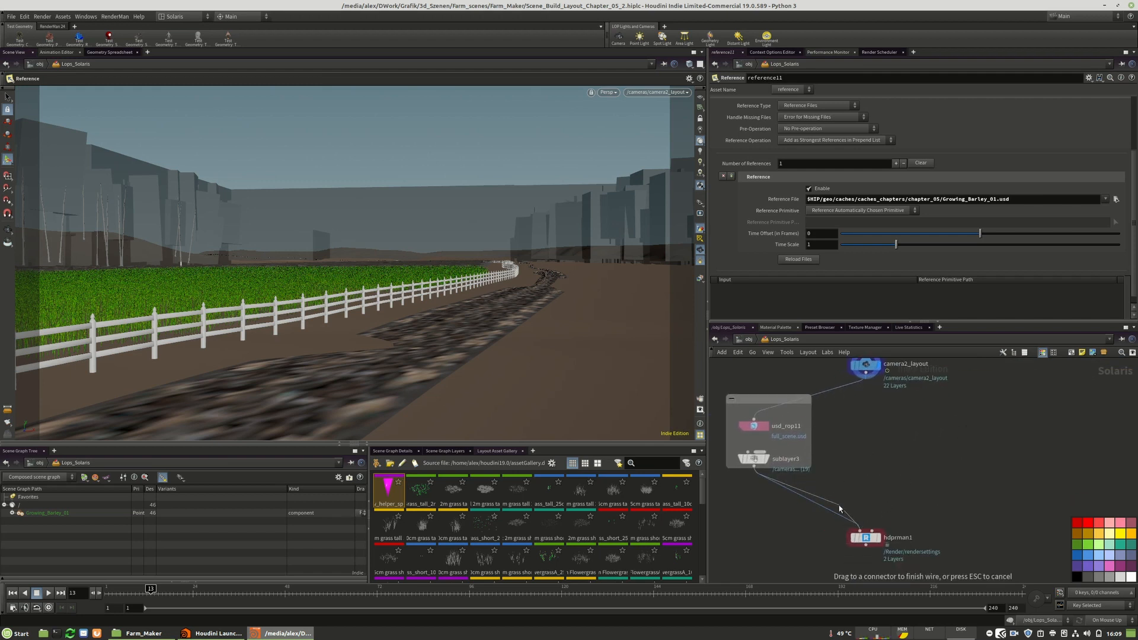
left_click(753, 432)
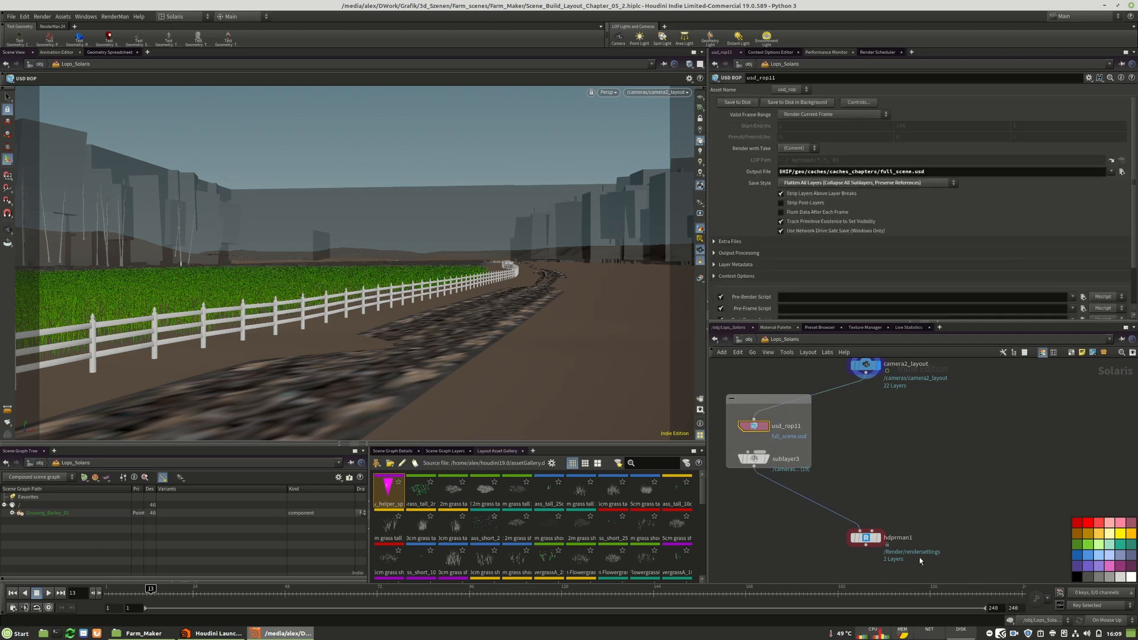
left_click(864, 537)
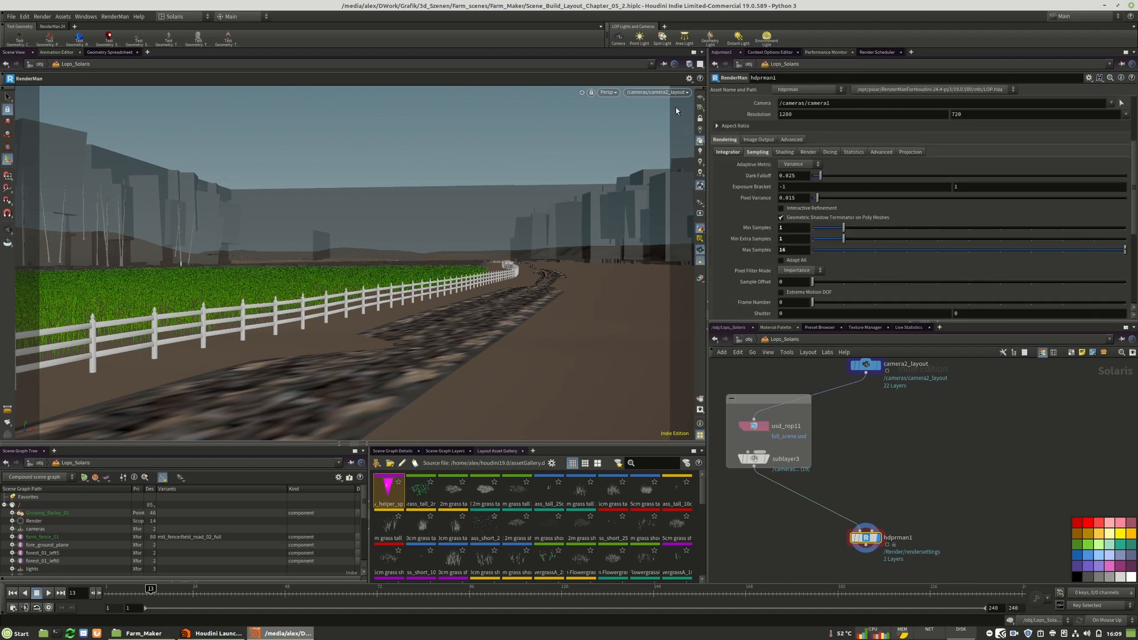
Save the scene file and switch the viewport renderer to RenderMan RIS.
left_click(11, 16)
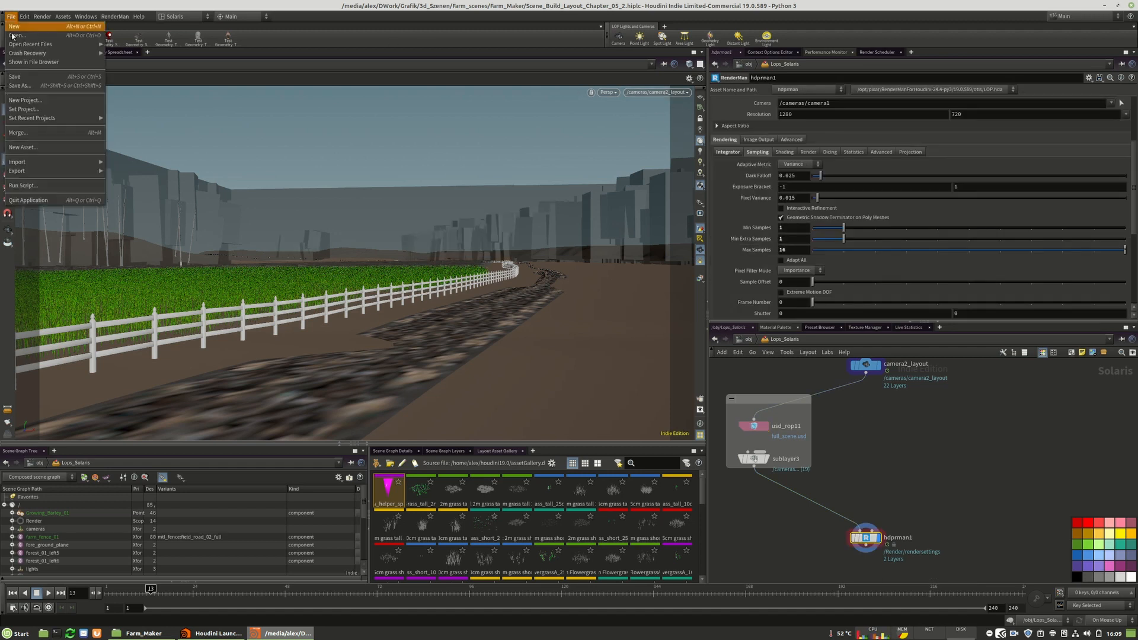
left_click(24, 78)
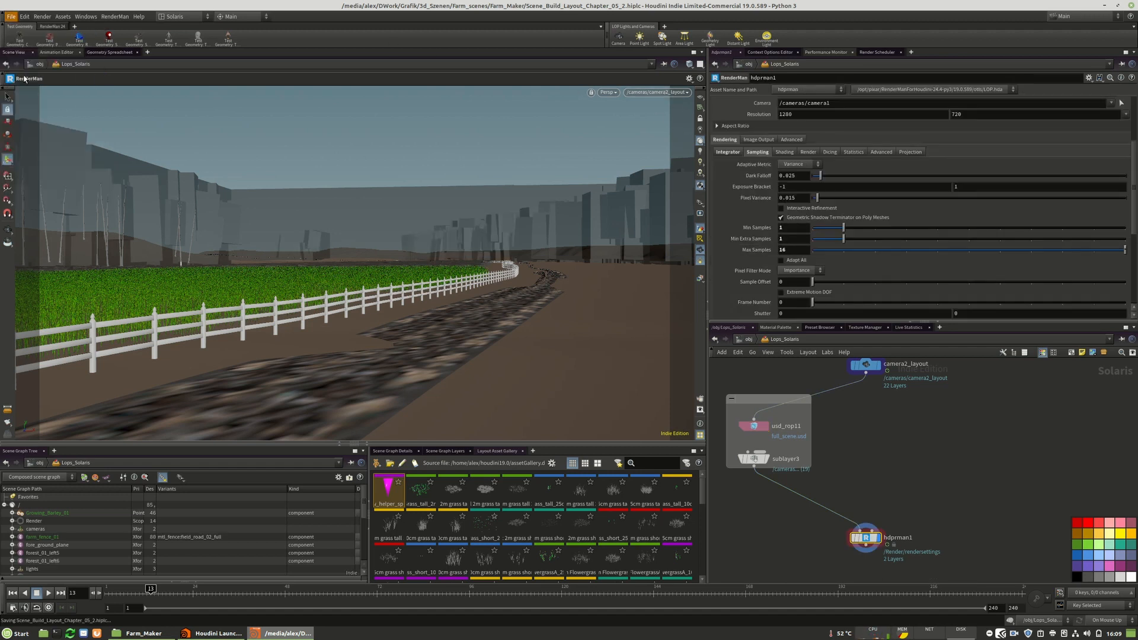
left_click(606, 93)
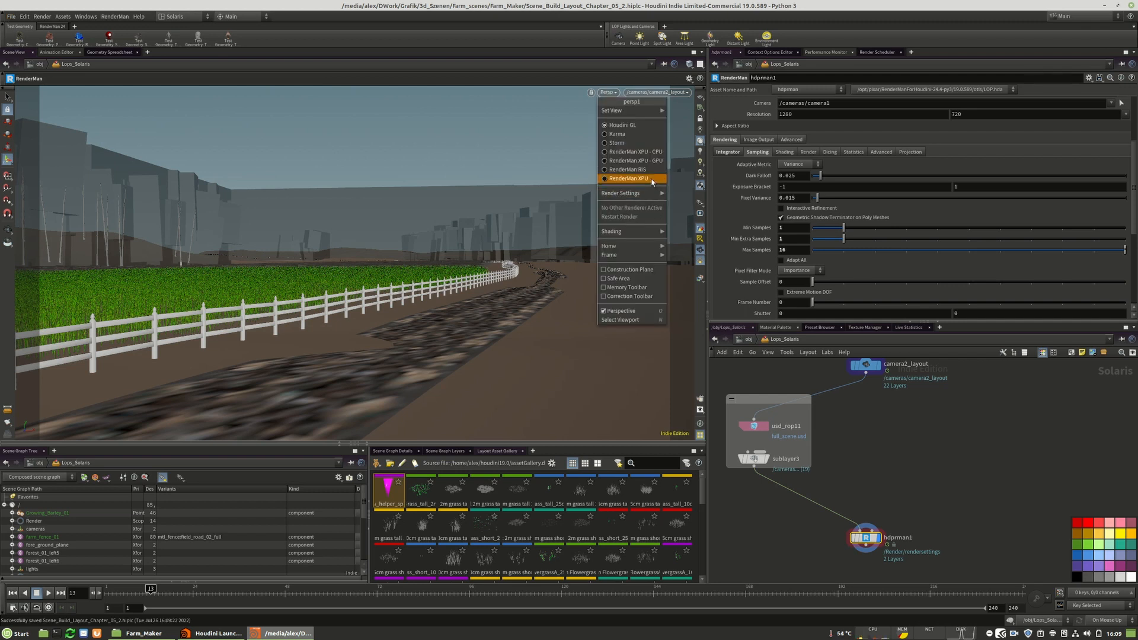
left_click(627, 170)
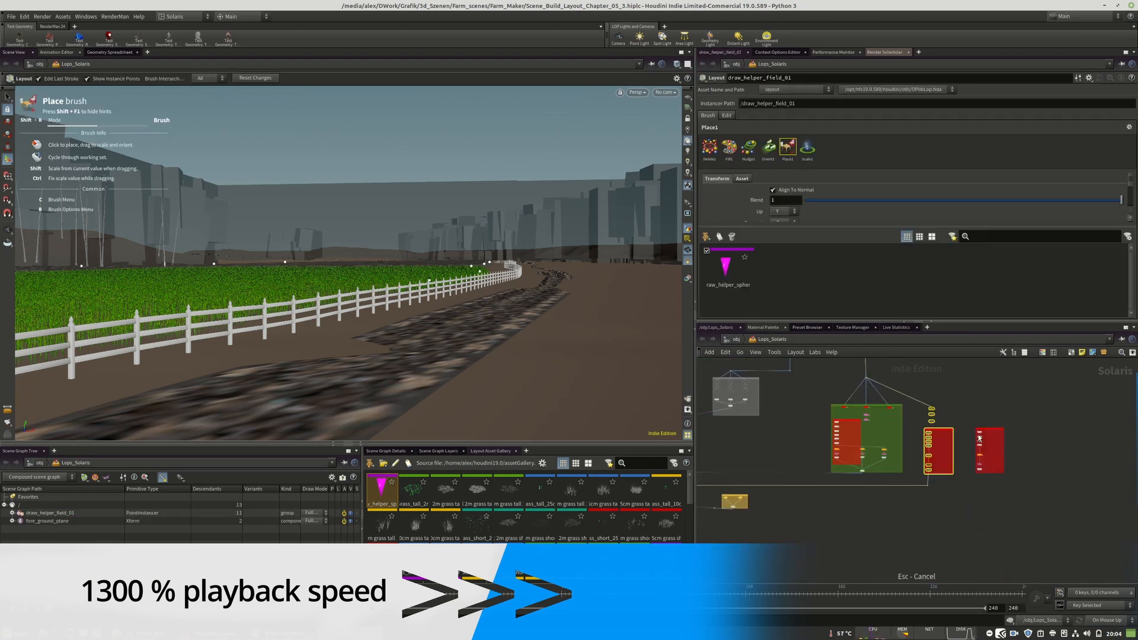
Add a Layout node named draw_helper_field_02 beside draw_helper_field_01 and colour it yellow.
scroll(954, 407, "up", 6)
scroll(851, 451, "down", 2)
left_click_drag(808, 411, 910, 411)
scroll(903, 373, "up", 3)
key("Tab")
left_click(971, 400)
type("draw_helper_field_02c")
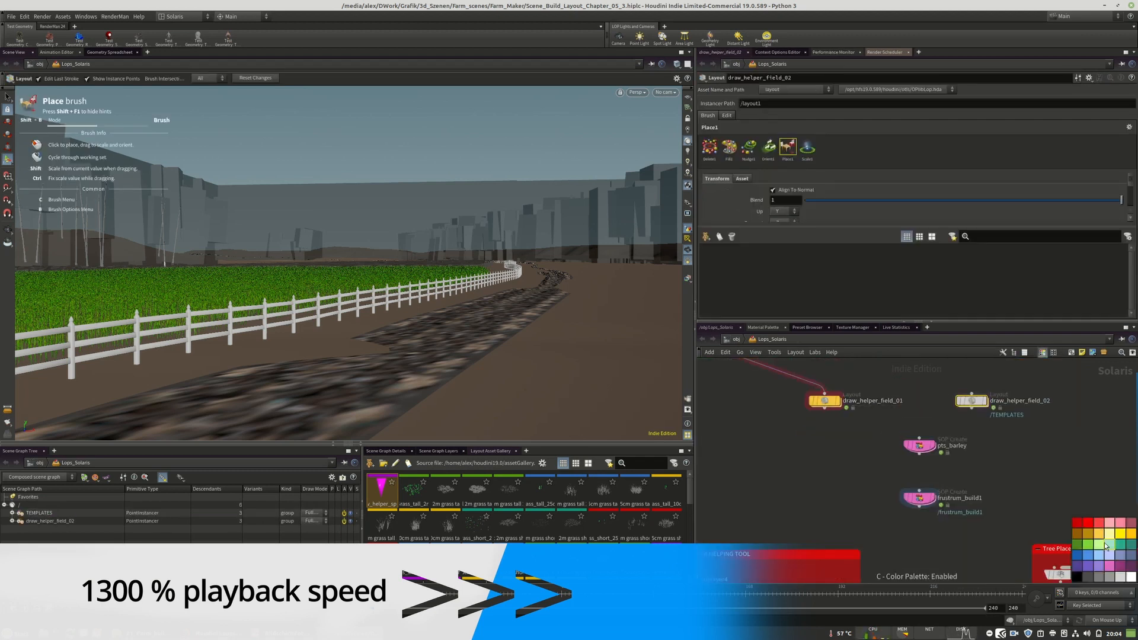
left_click(1098, 533)
key("c")
Add the magenta helper cone asset from the gallery to draw_helper_field_02's working set.
scroll(908, 432, "up", 2)
left_click(901, 440)
scroll(836, 467, "down", 5)
left_click(836, 512)
scroll(889, 462, "up", 4)
left_click_drag(381, 491, 860, 278)
Show the camera2_layout node's scene as context and look through camera2_layout at the area across the road.
left_click_drag(415, 249, 379, 284, "alt")
scroll(841, 463, "up", 4)
left_click(799, 518)
left_click(663, 93)
left_click(646, 118)
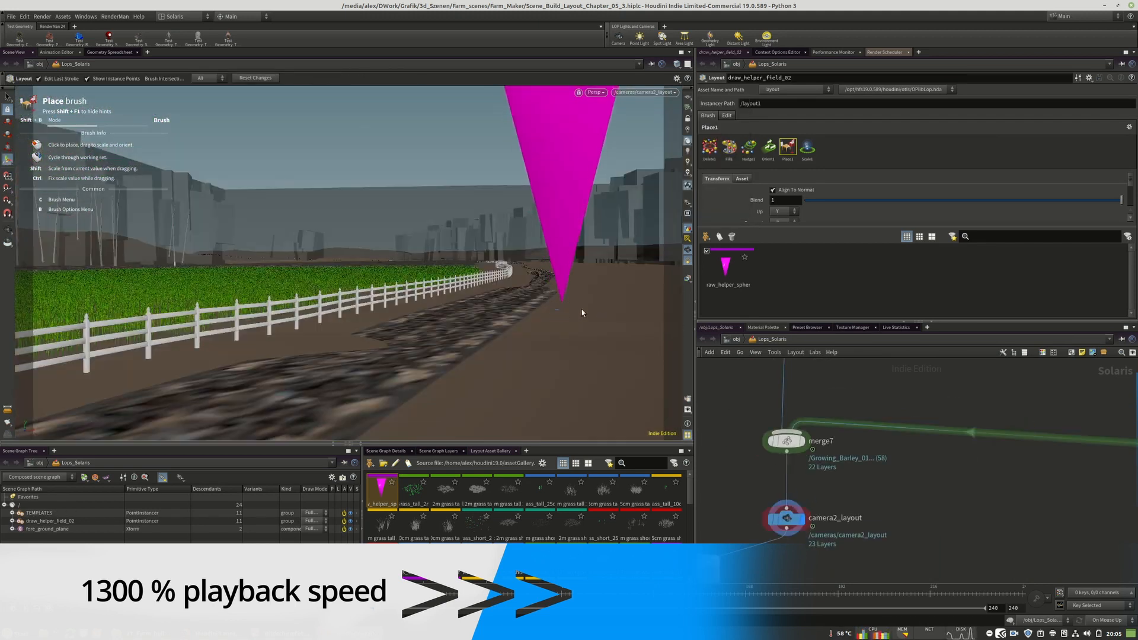
Place magenta helper cones around the outline of the second field on the other side of the road.
left_click_drag(594, 288, 486, 354, "alt")
left_click(443, 315)
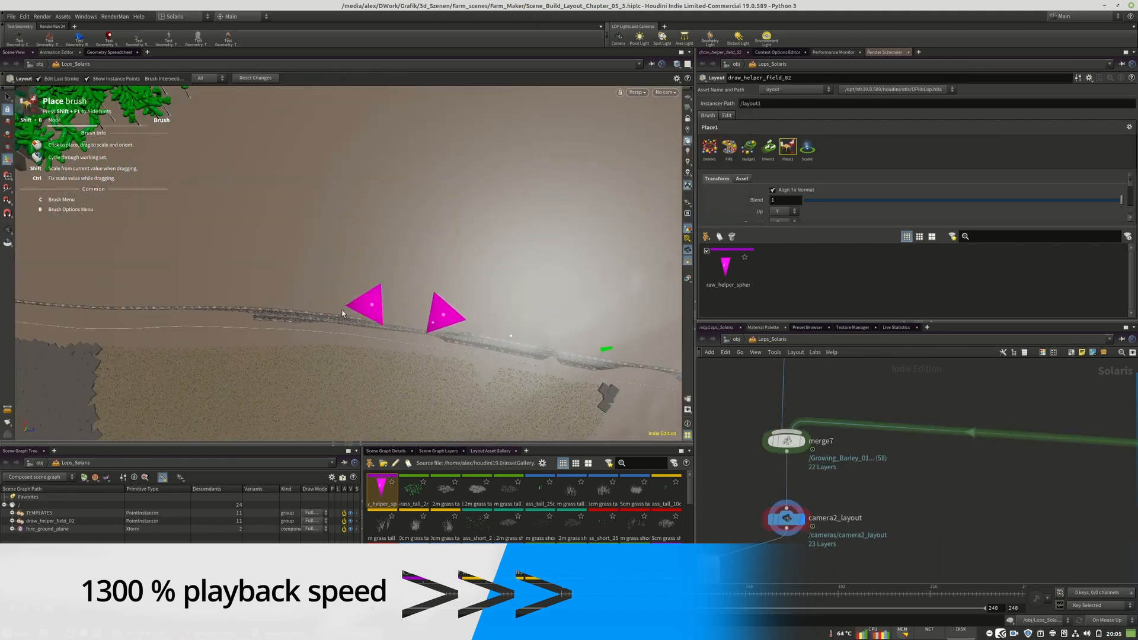
middle_click_drag(67, 234, 395, 256, "alt")
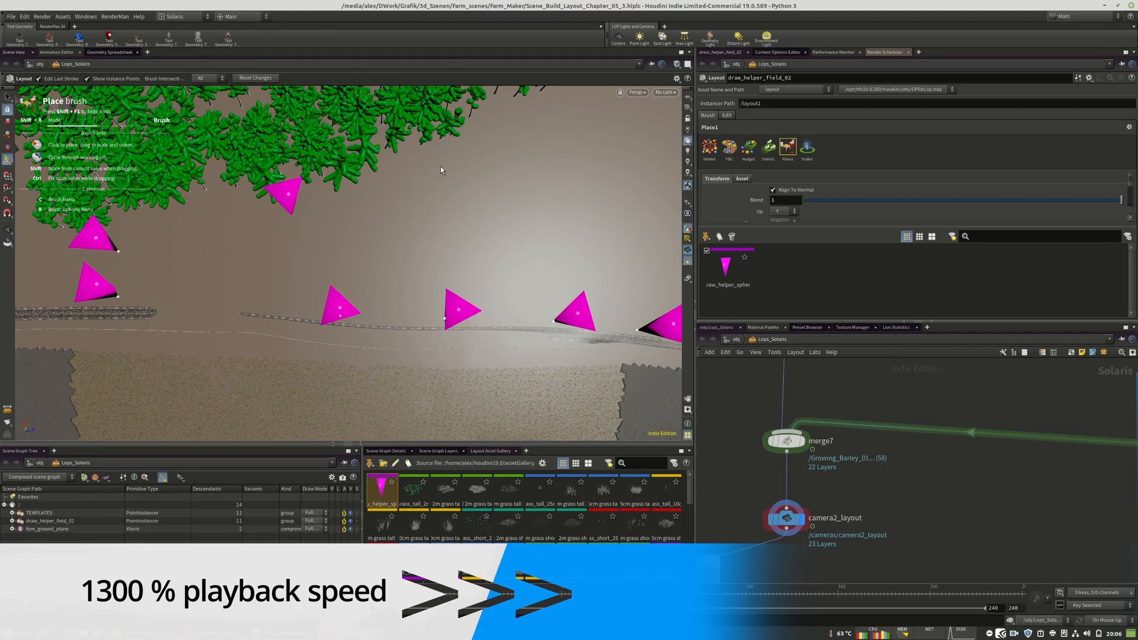
right_click_drag(440, 170, 408, 196, "alt")
Duplicate the purple barley point network inside pts_barley for the second field.
double_click(796, 451)
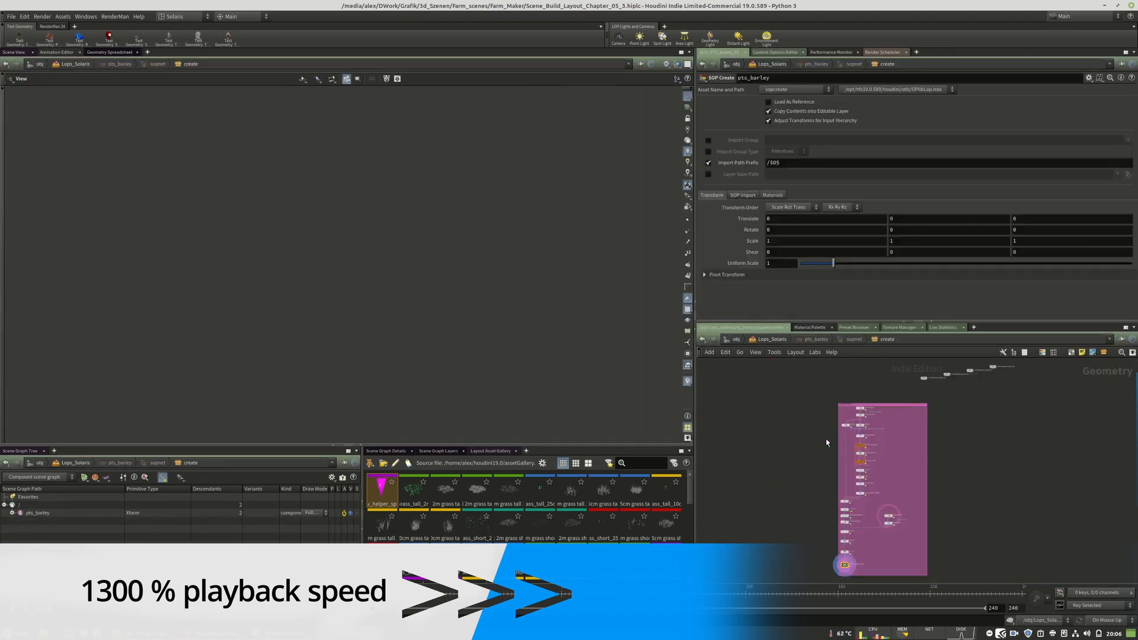
scroll(844, 407, "up", 8)
left_click(906, 422)
middle_click_drag(906, 421, 810, 352)
left_click(822, 426)
left_click_drag(630, 162, 464, 194, "alt")
Display the second field's scattered points at attribwrangle2 in the duplicated network.
middle_click_drag(840, 562, 847, 385)
left_click(828, 468)
scroll(845, 417, "down", 5)
left_click(846, 391)
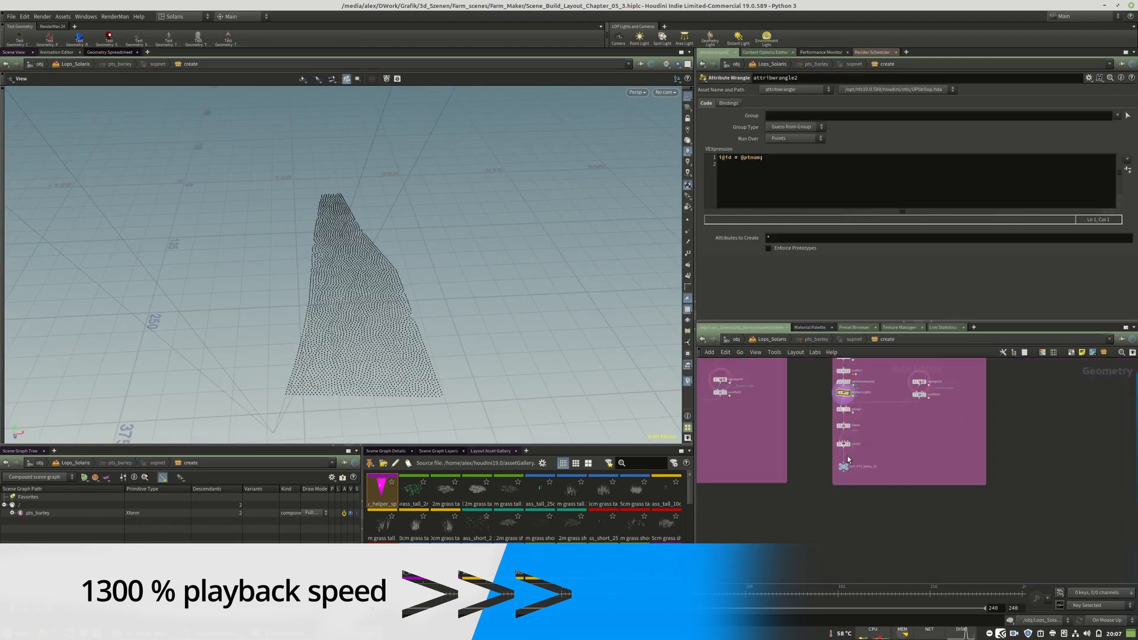
Return to Lops_Solaris and set up usd_rop13 to write the second barley field to Growing_Barley_02.usd.
key("u")
key("u")
key("u")
left_click(894, 525)
middle_click_drag(894, 526, 942, 359)
left_click(942, 509)
left_click(942, 455)
middle_click_drag(924, 450, 999, 396)
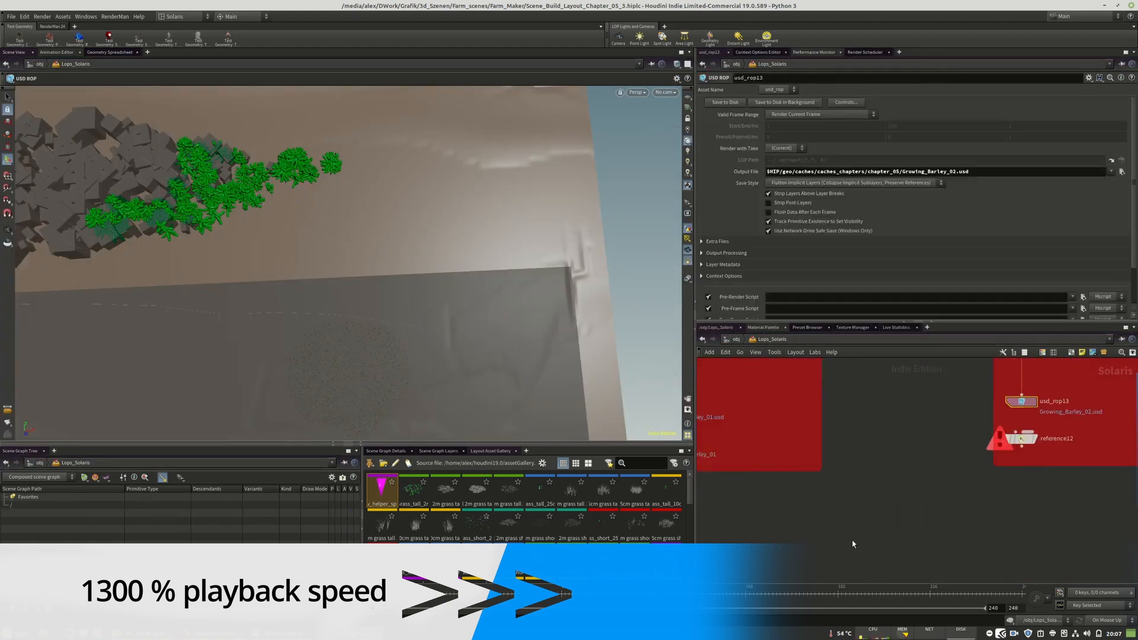
Add a Merge node combining reference11 and reference12 so both barley fields feed the main scene.
key("Tab")
type("merge")
key("Return")
left_click_drag(1011, 445, 854, 524)
left_click(732, 421)
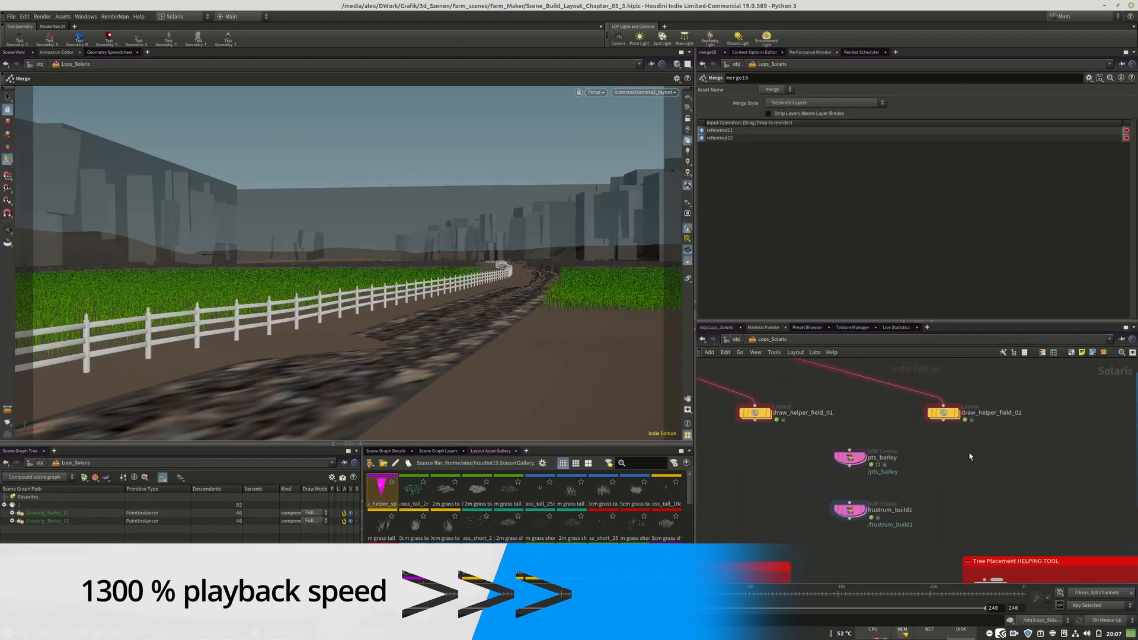